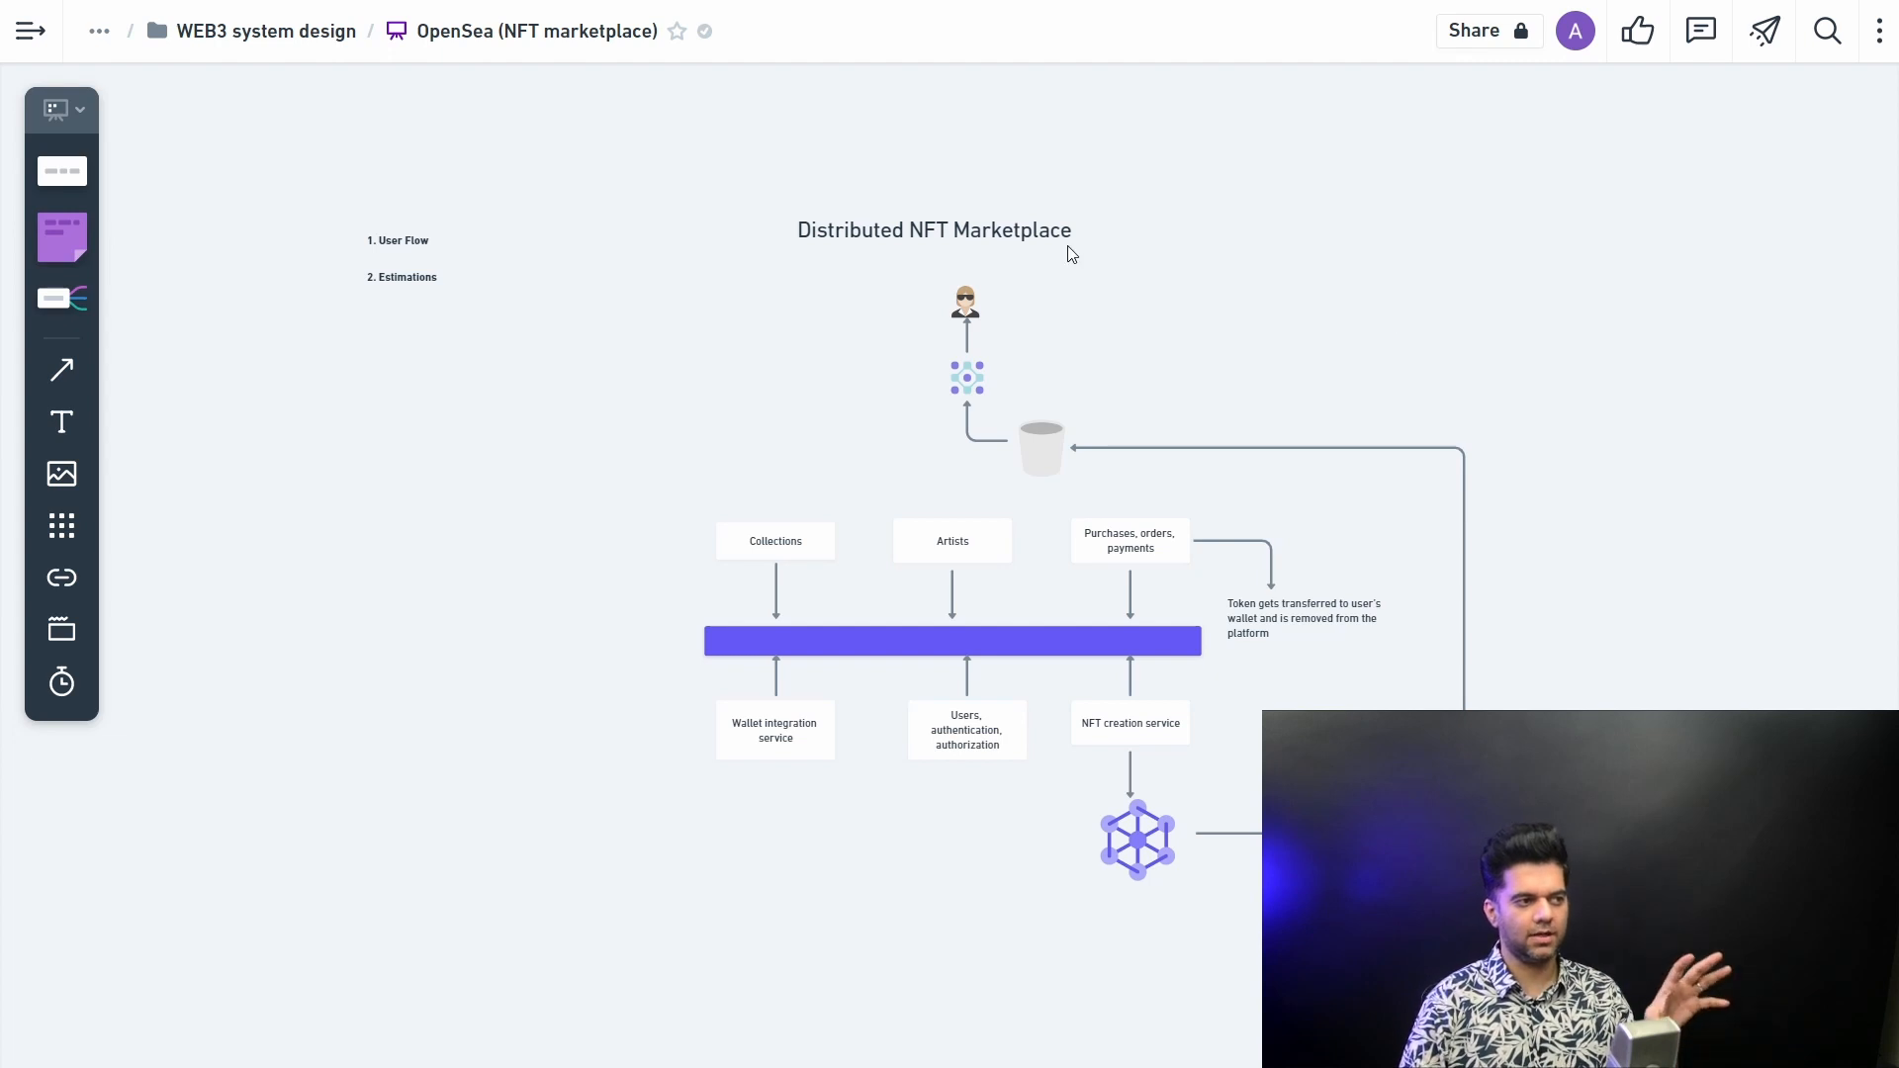
scroll(1040, 255, up, 3)
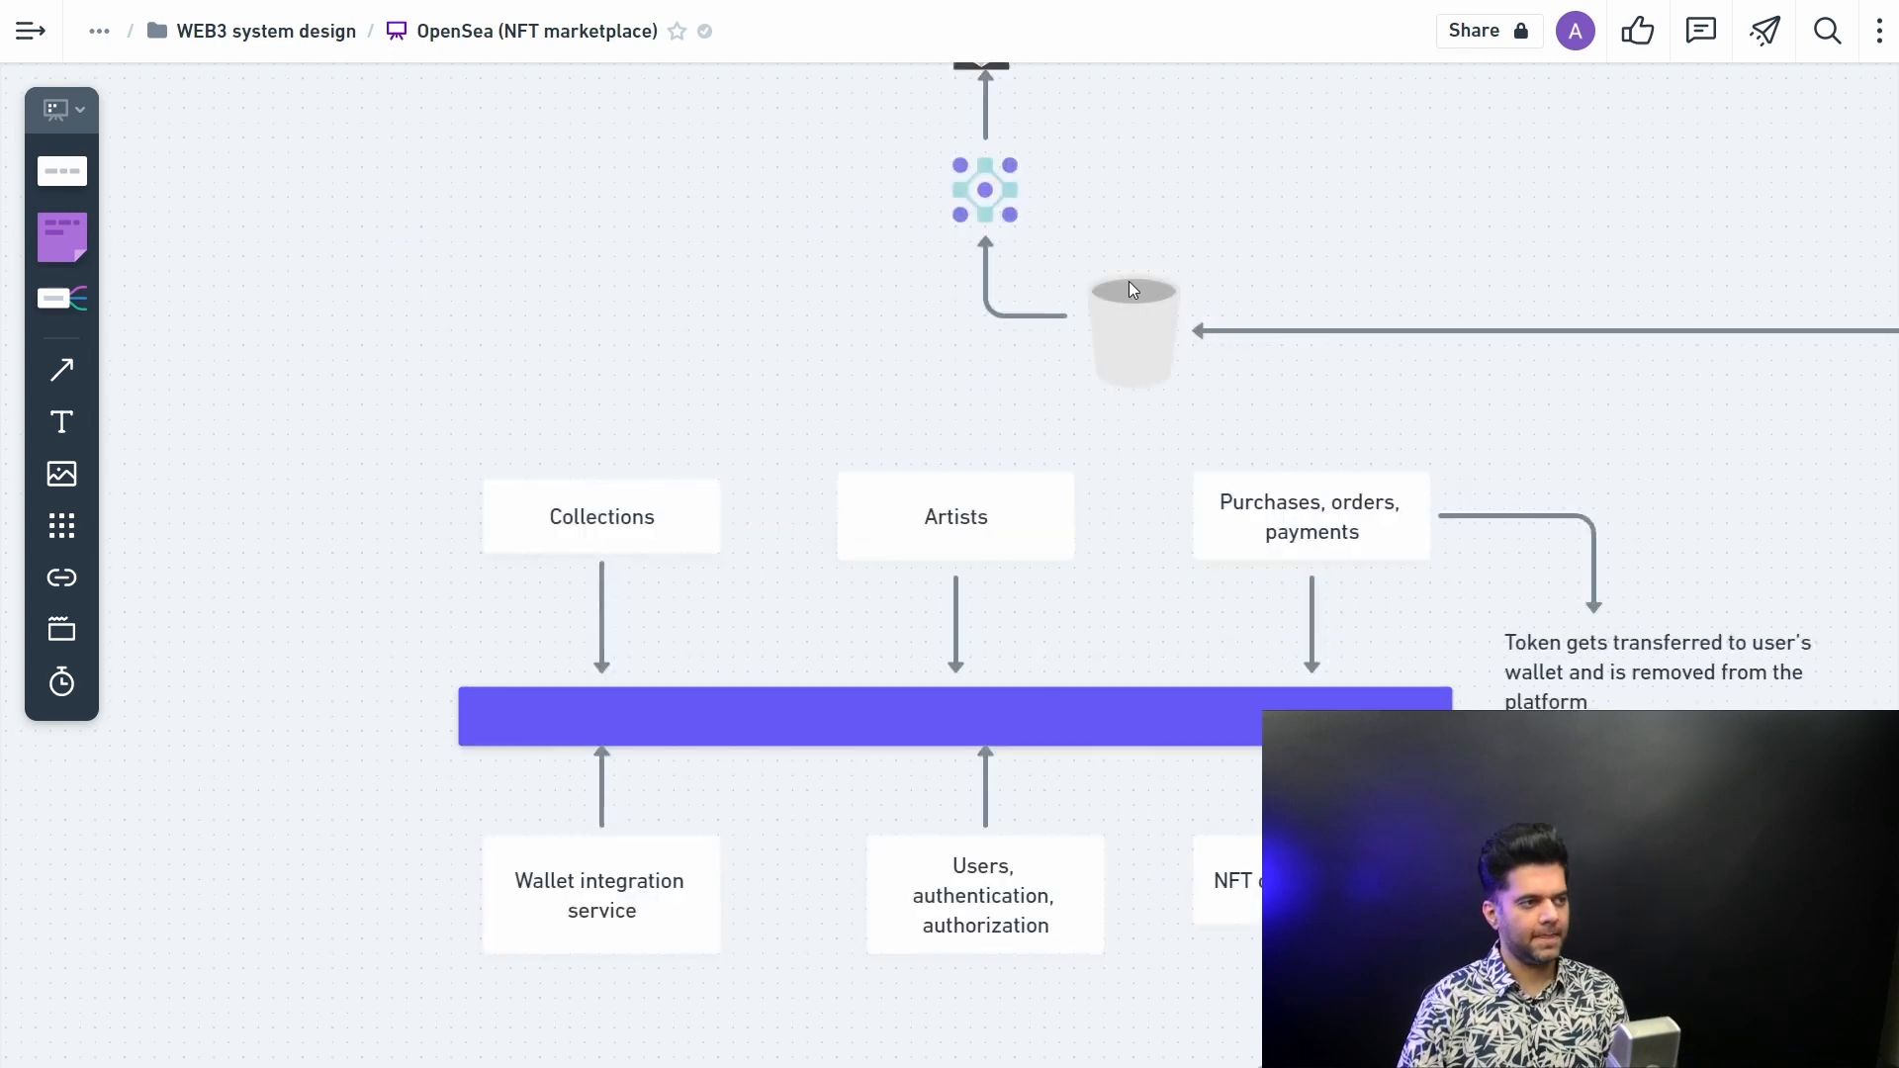
scroll(1130, 280, up, 3)
scroll(1145, 284, up, 2)
Step: Review the title words 'Distributed NFT Marketplace' in edit mode without changing them
double_click(841, 284)
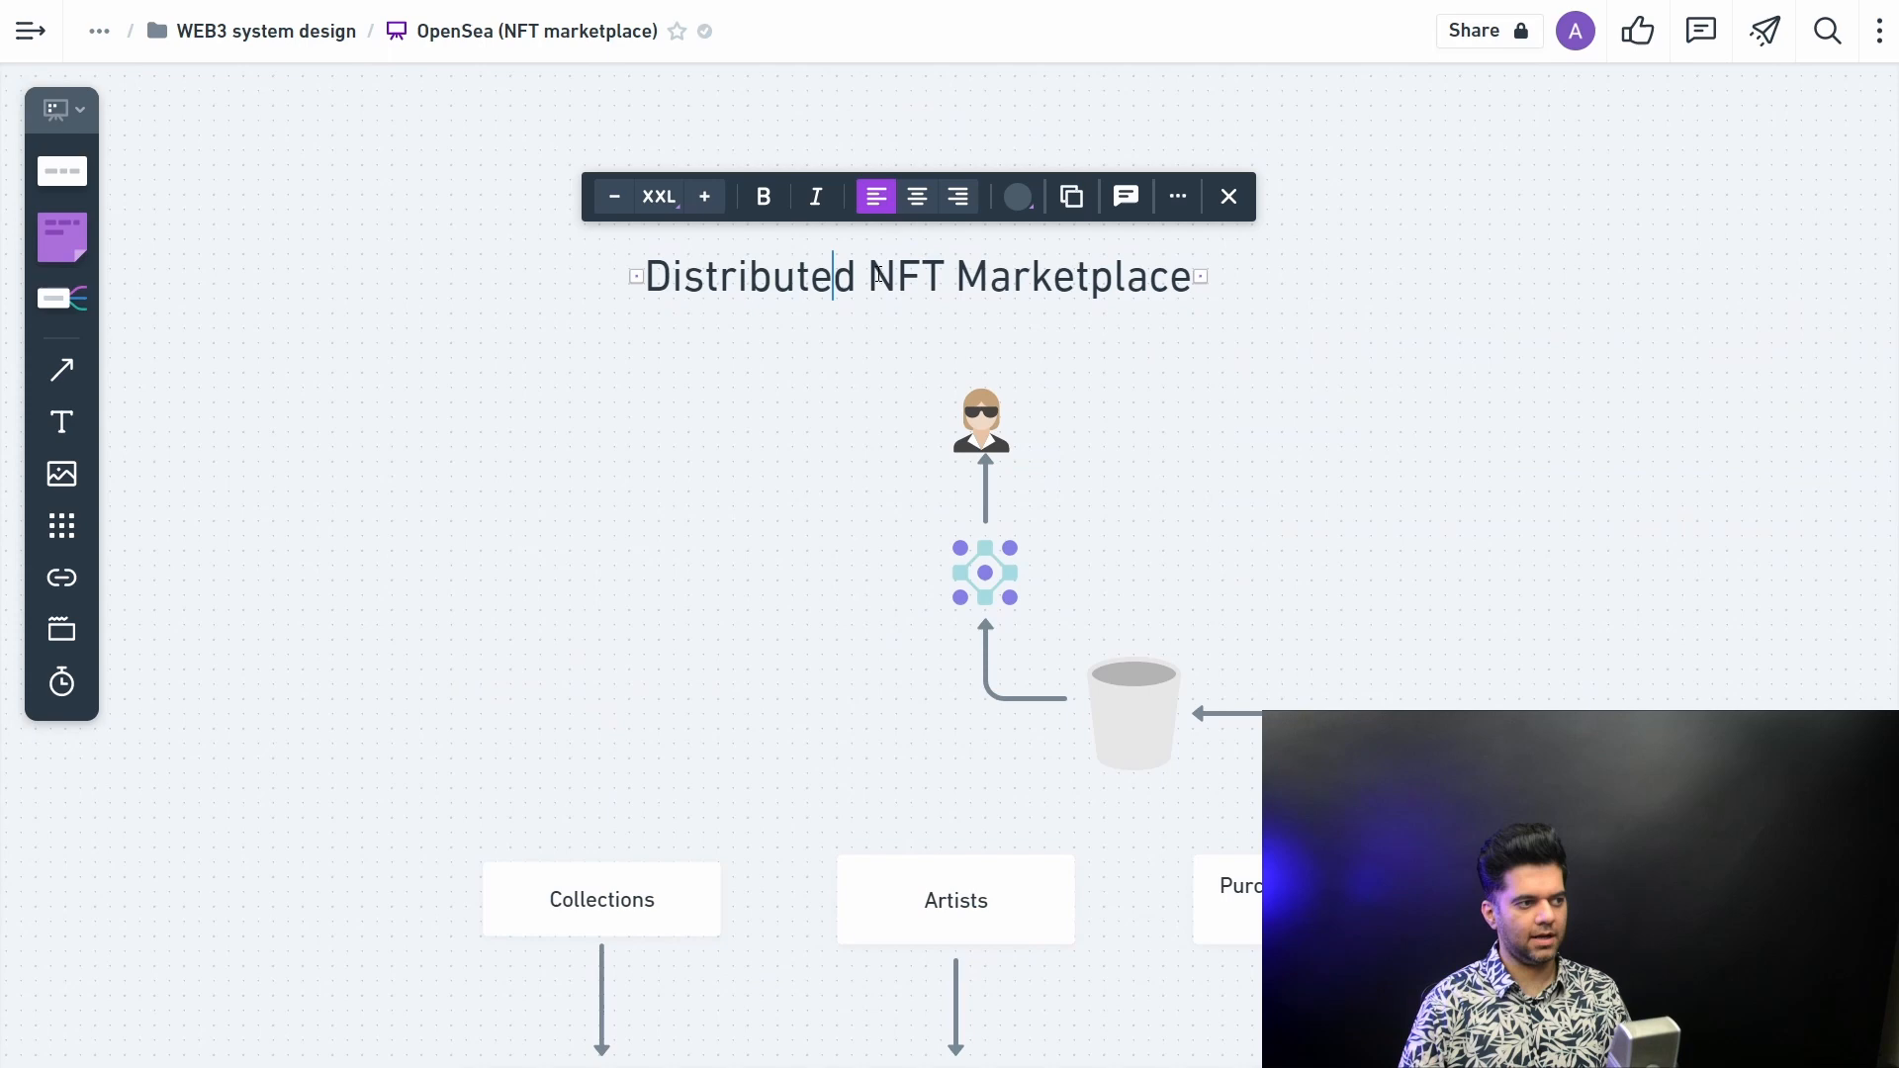
drag(858, 277, 647, 276)
drag(869, 277, 1192, 284)
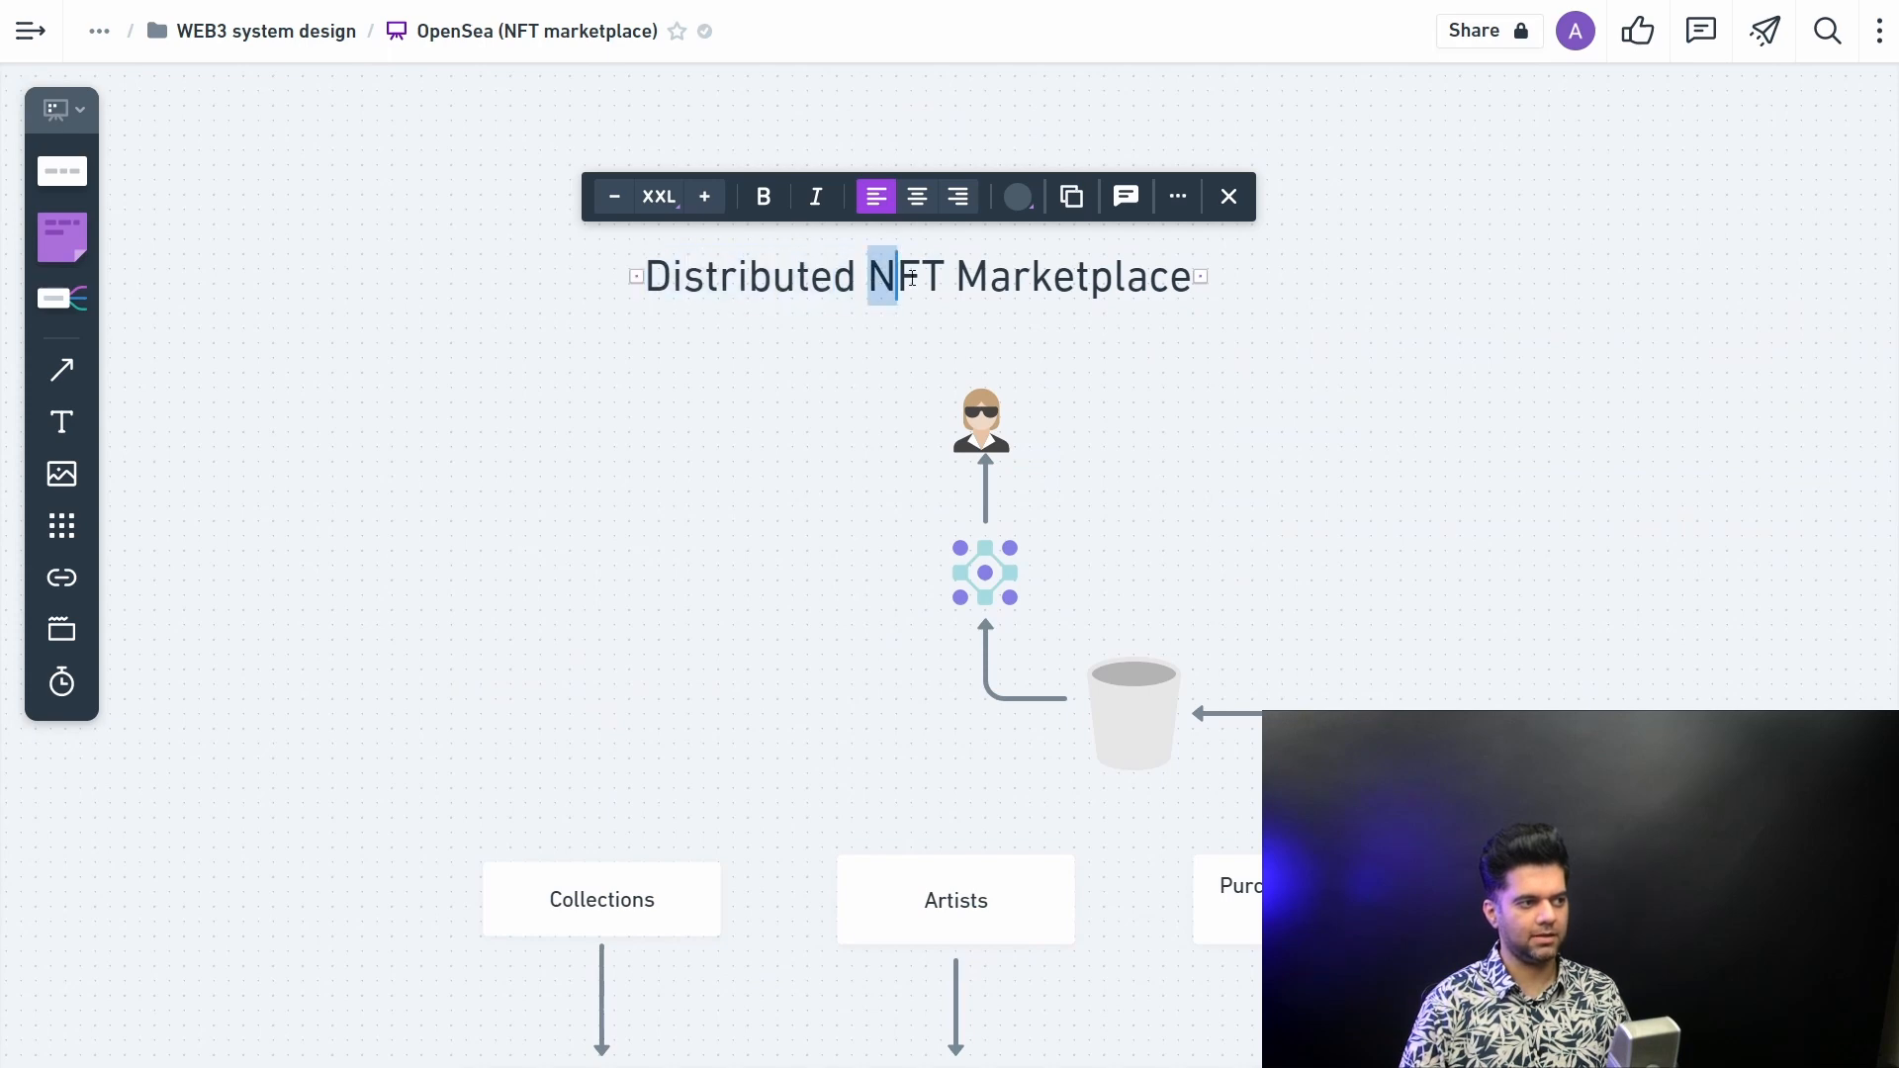
drag(862, 276, 635, 273)
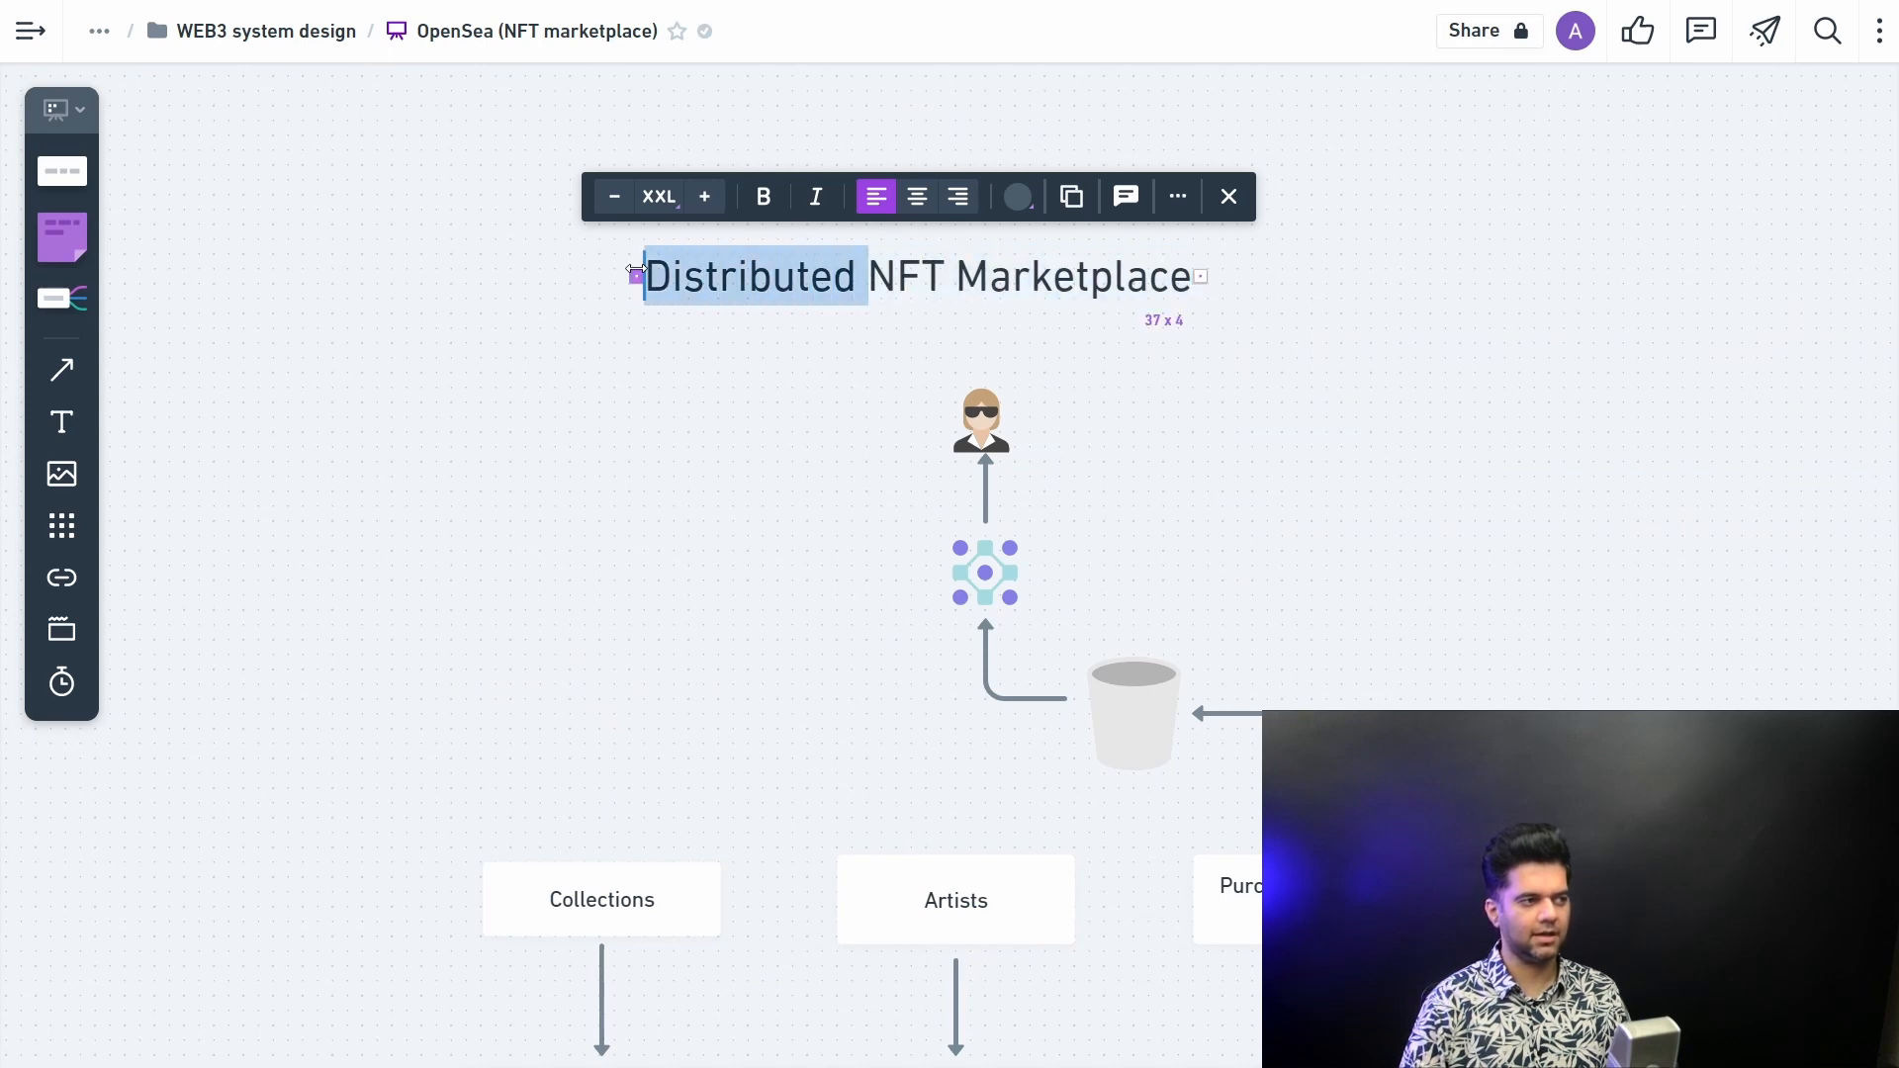
click(872, 460)
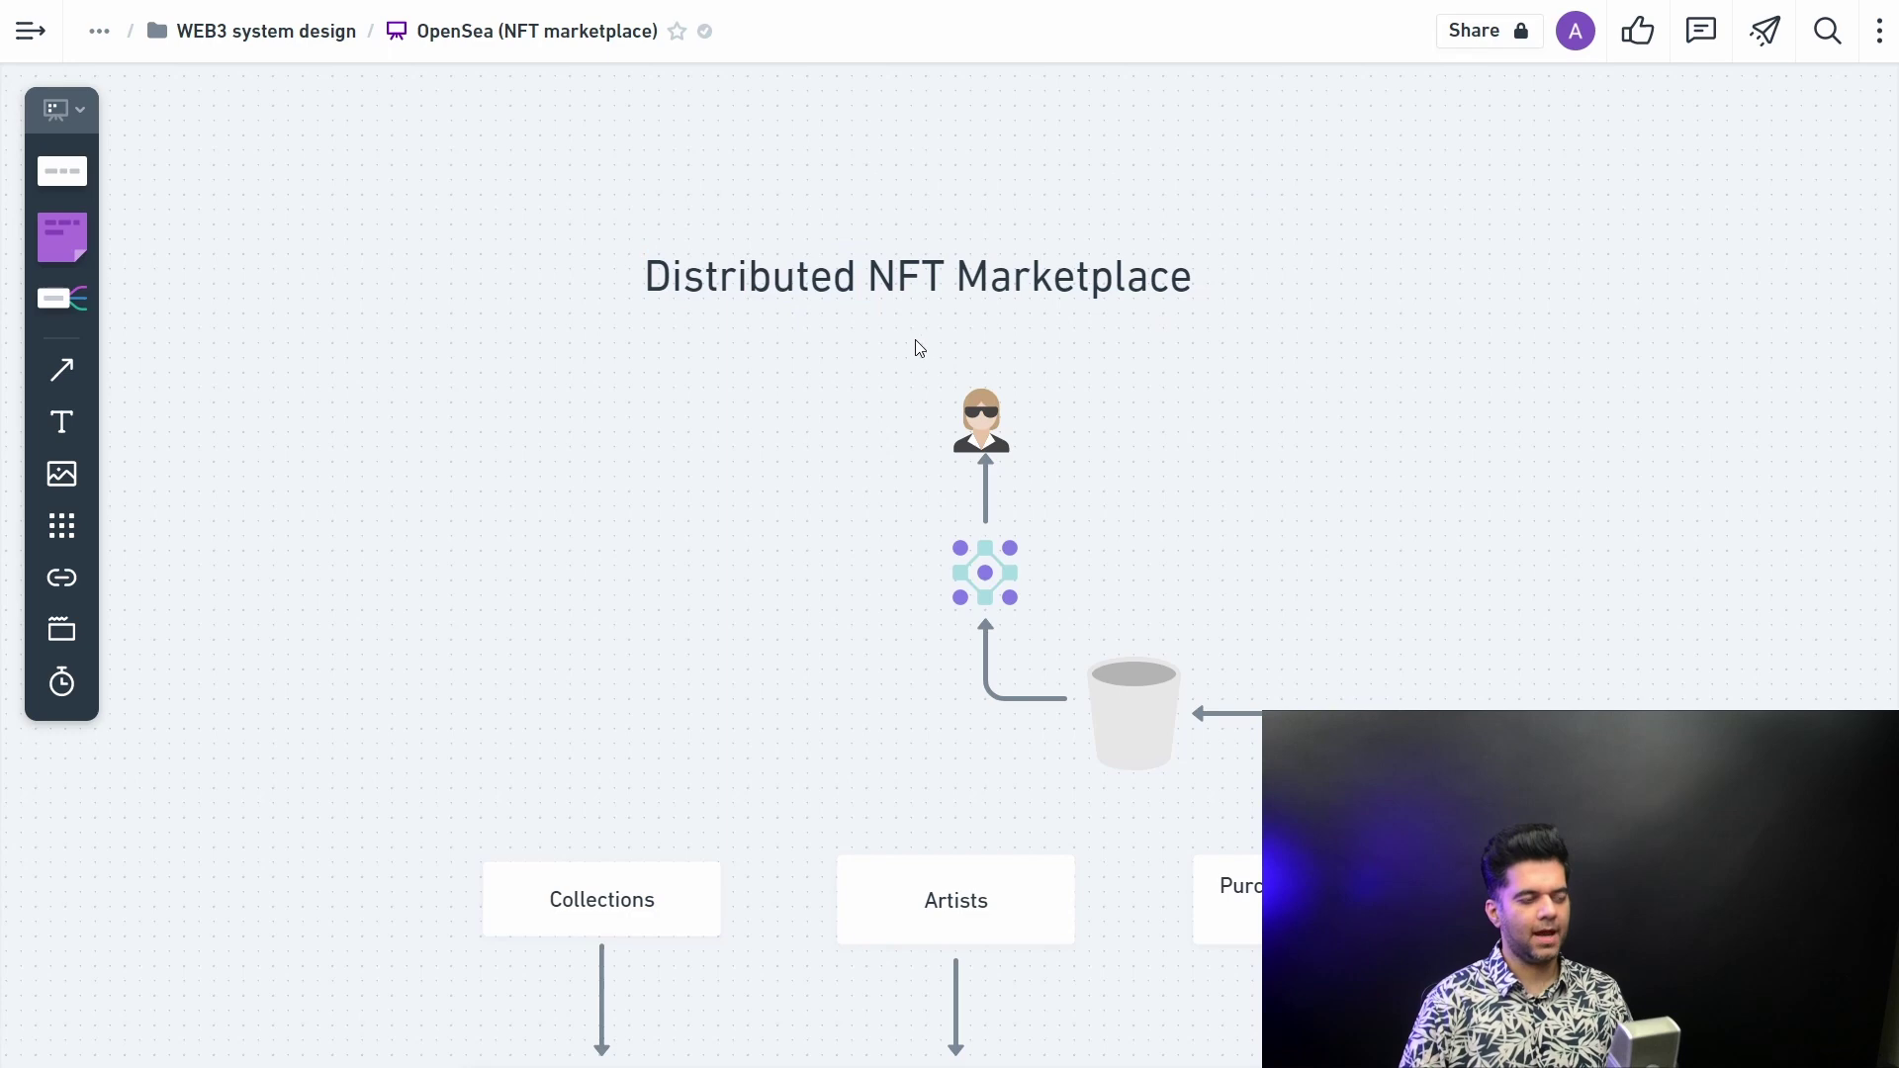
Step: Re-check Marketplace, NFT and Distributed in the title, leaving the text as is
double_click(884, 287)
drag(957, 280, 1181, 282)
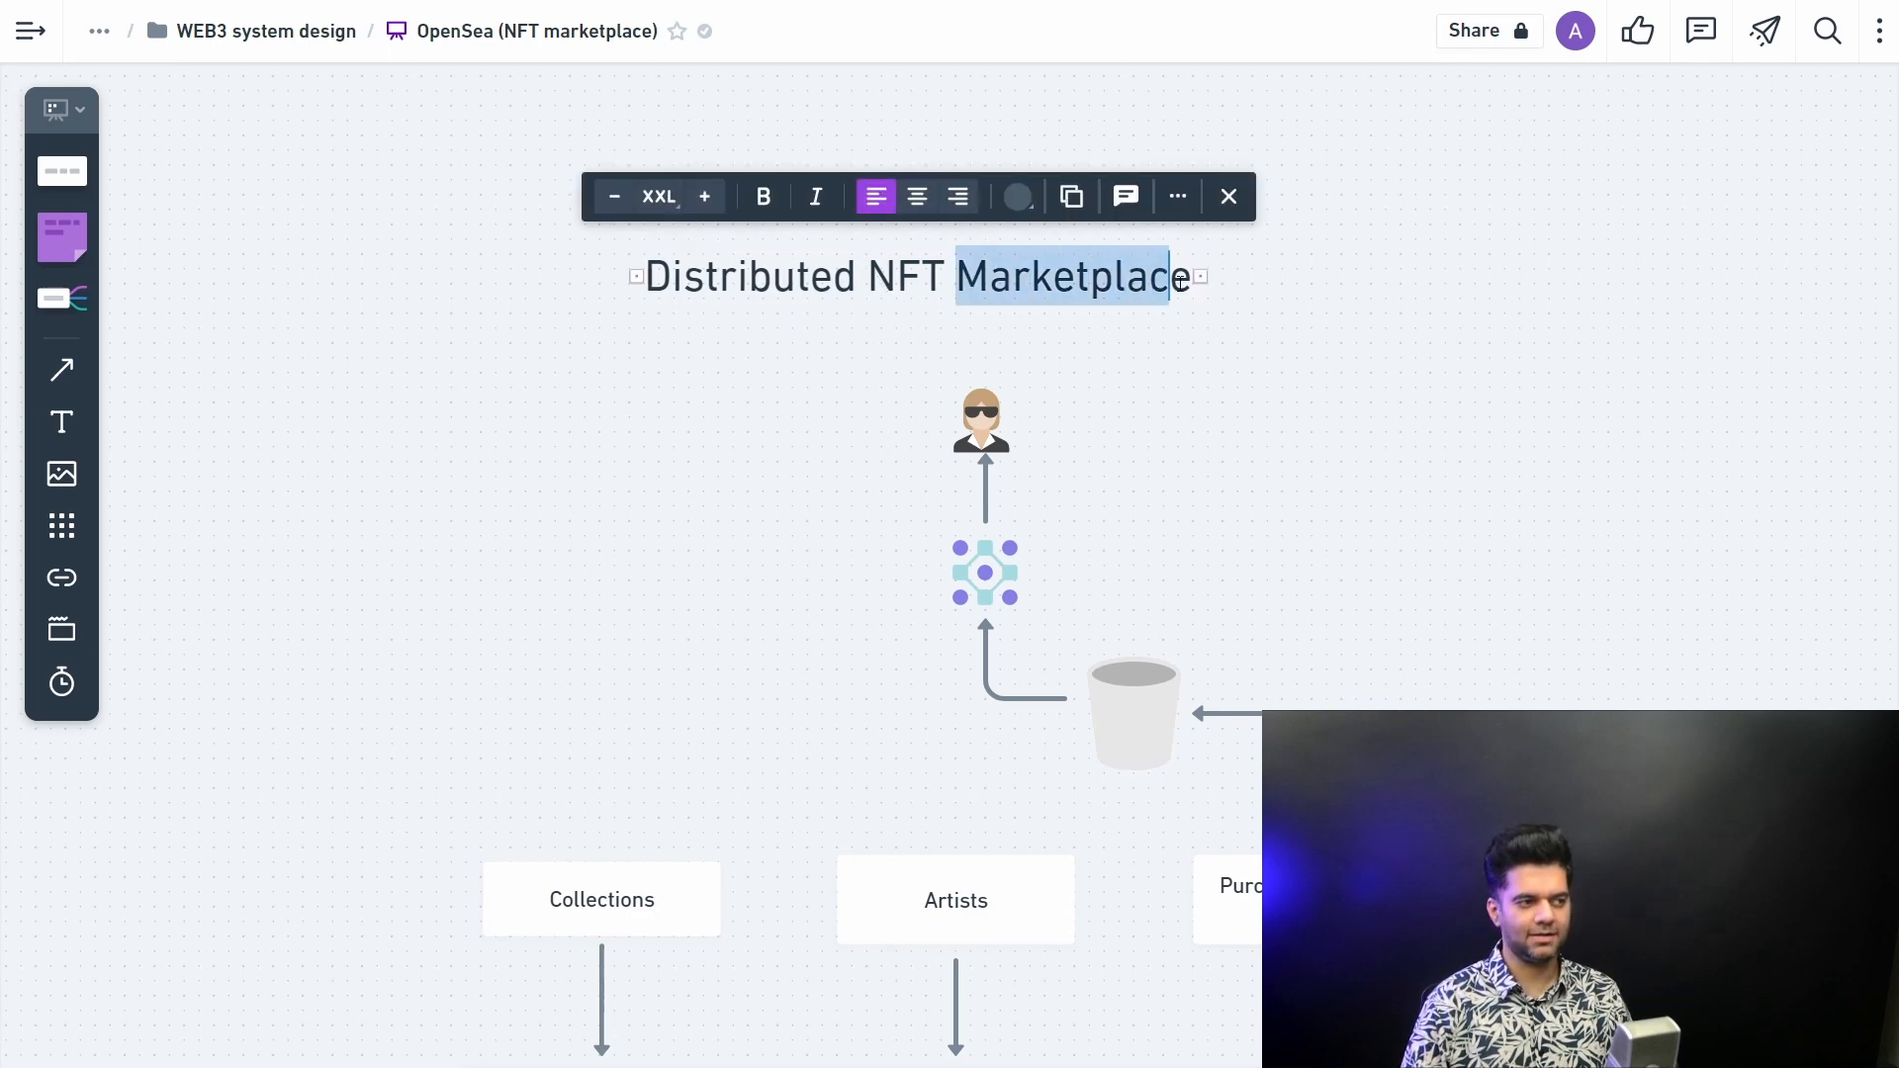
drag(867, 286, 947, 287)
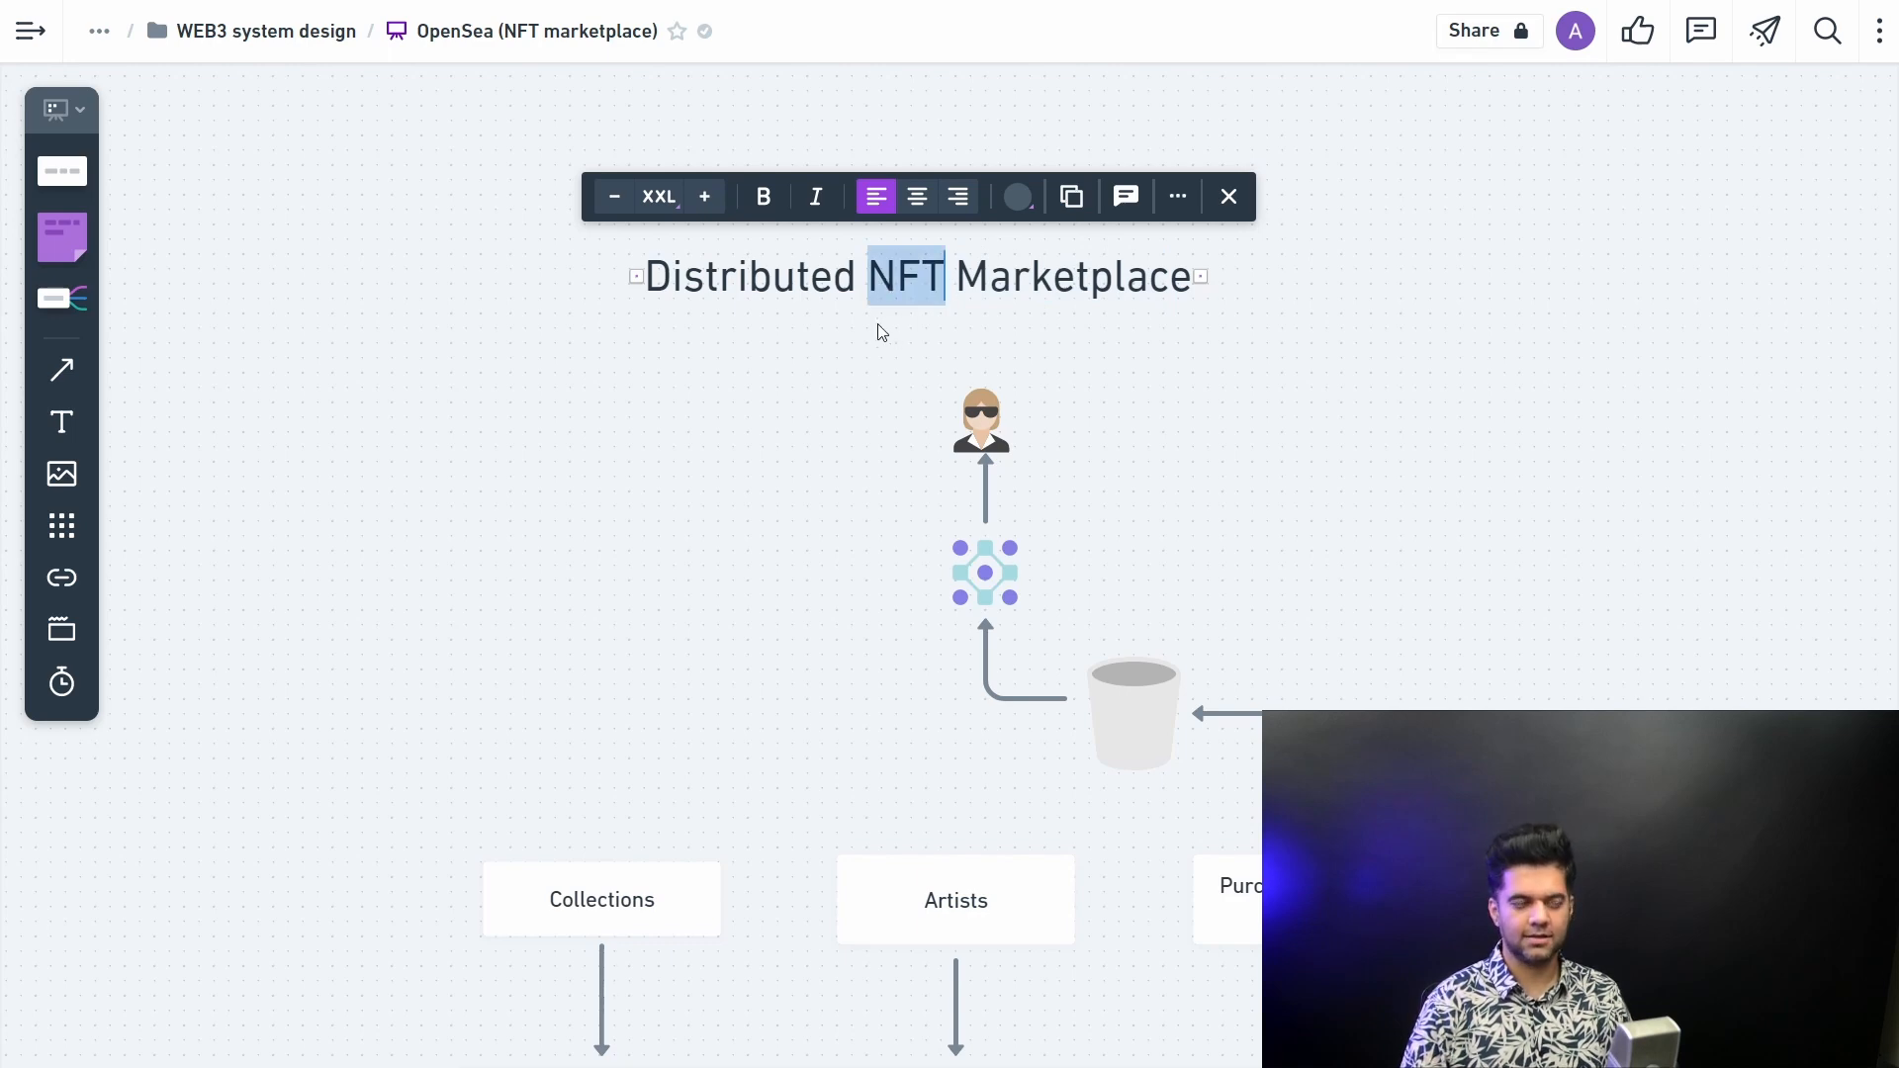
drag(862, 287, 640, 283)
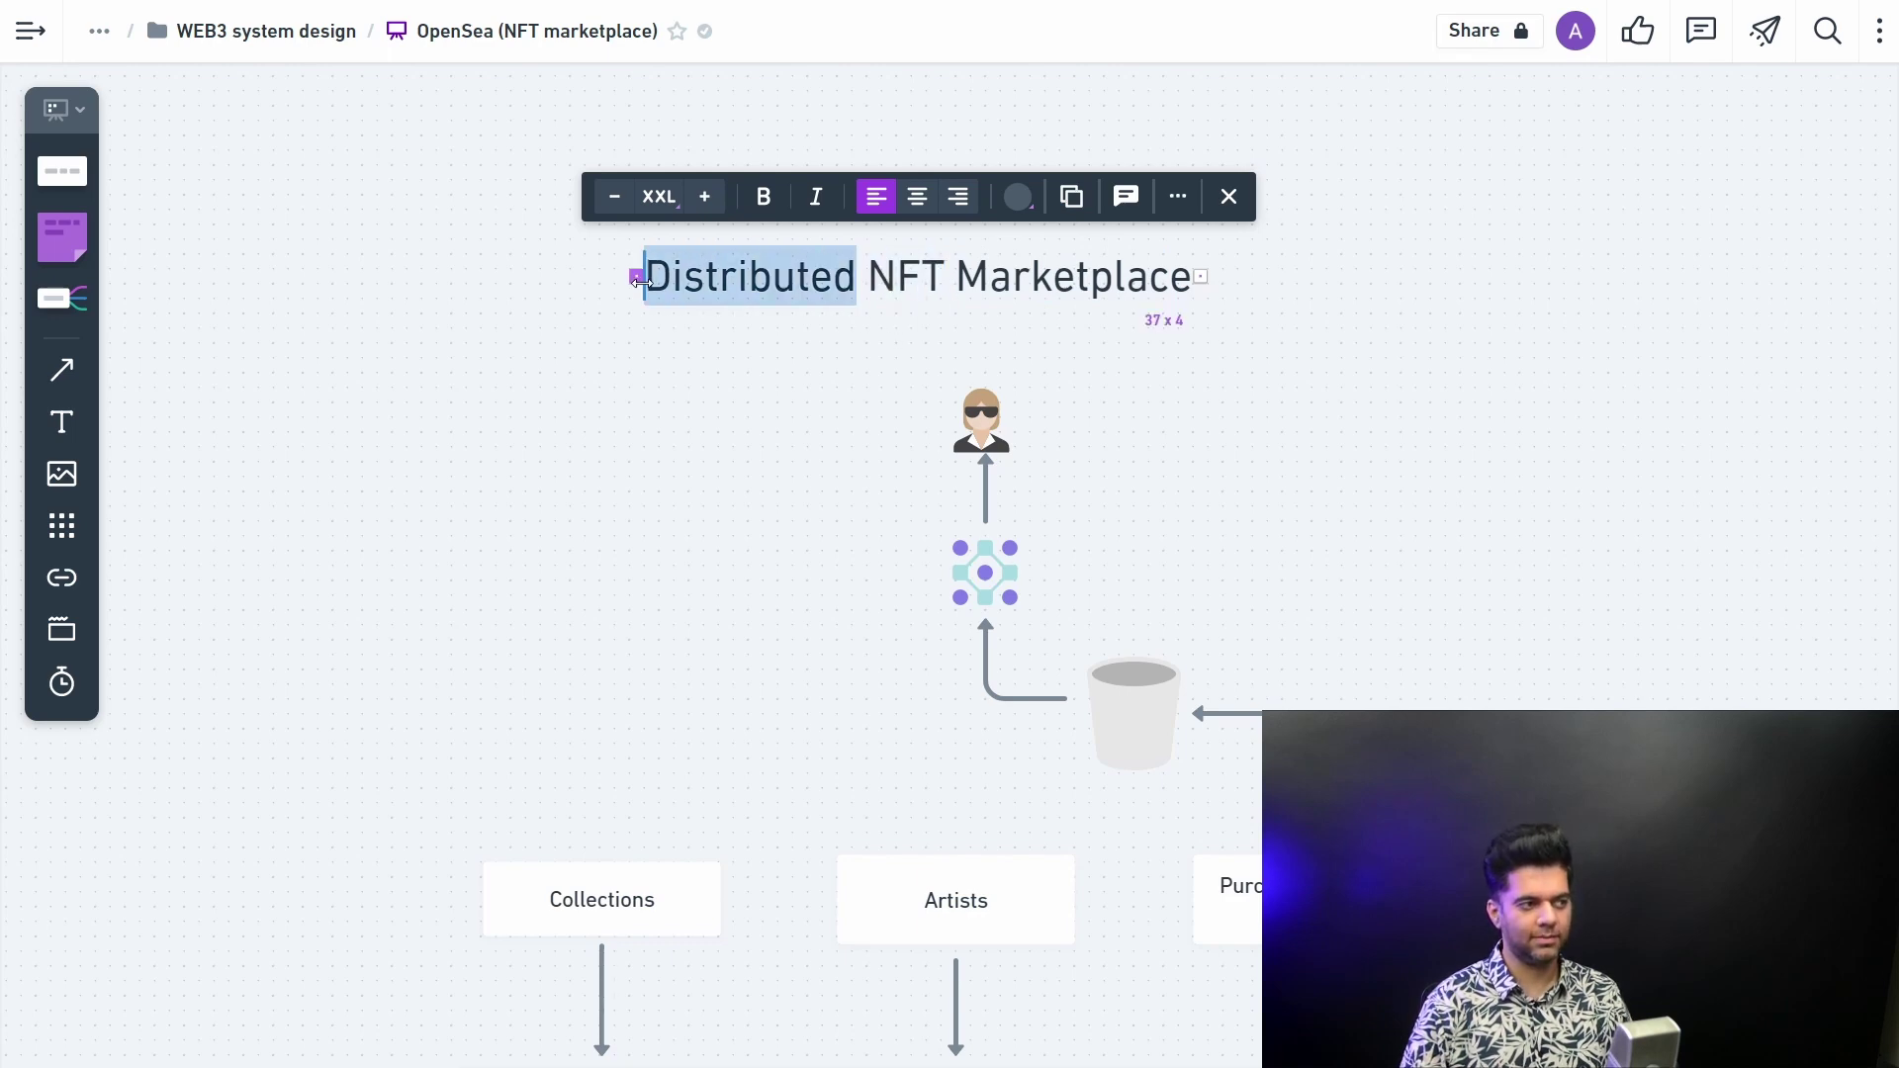
click(715, 416)
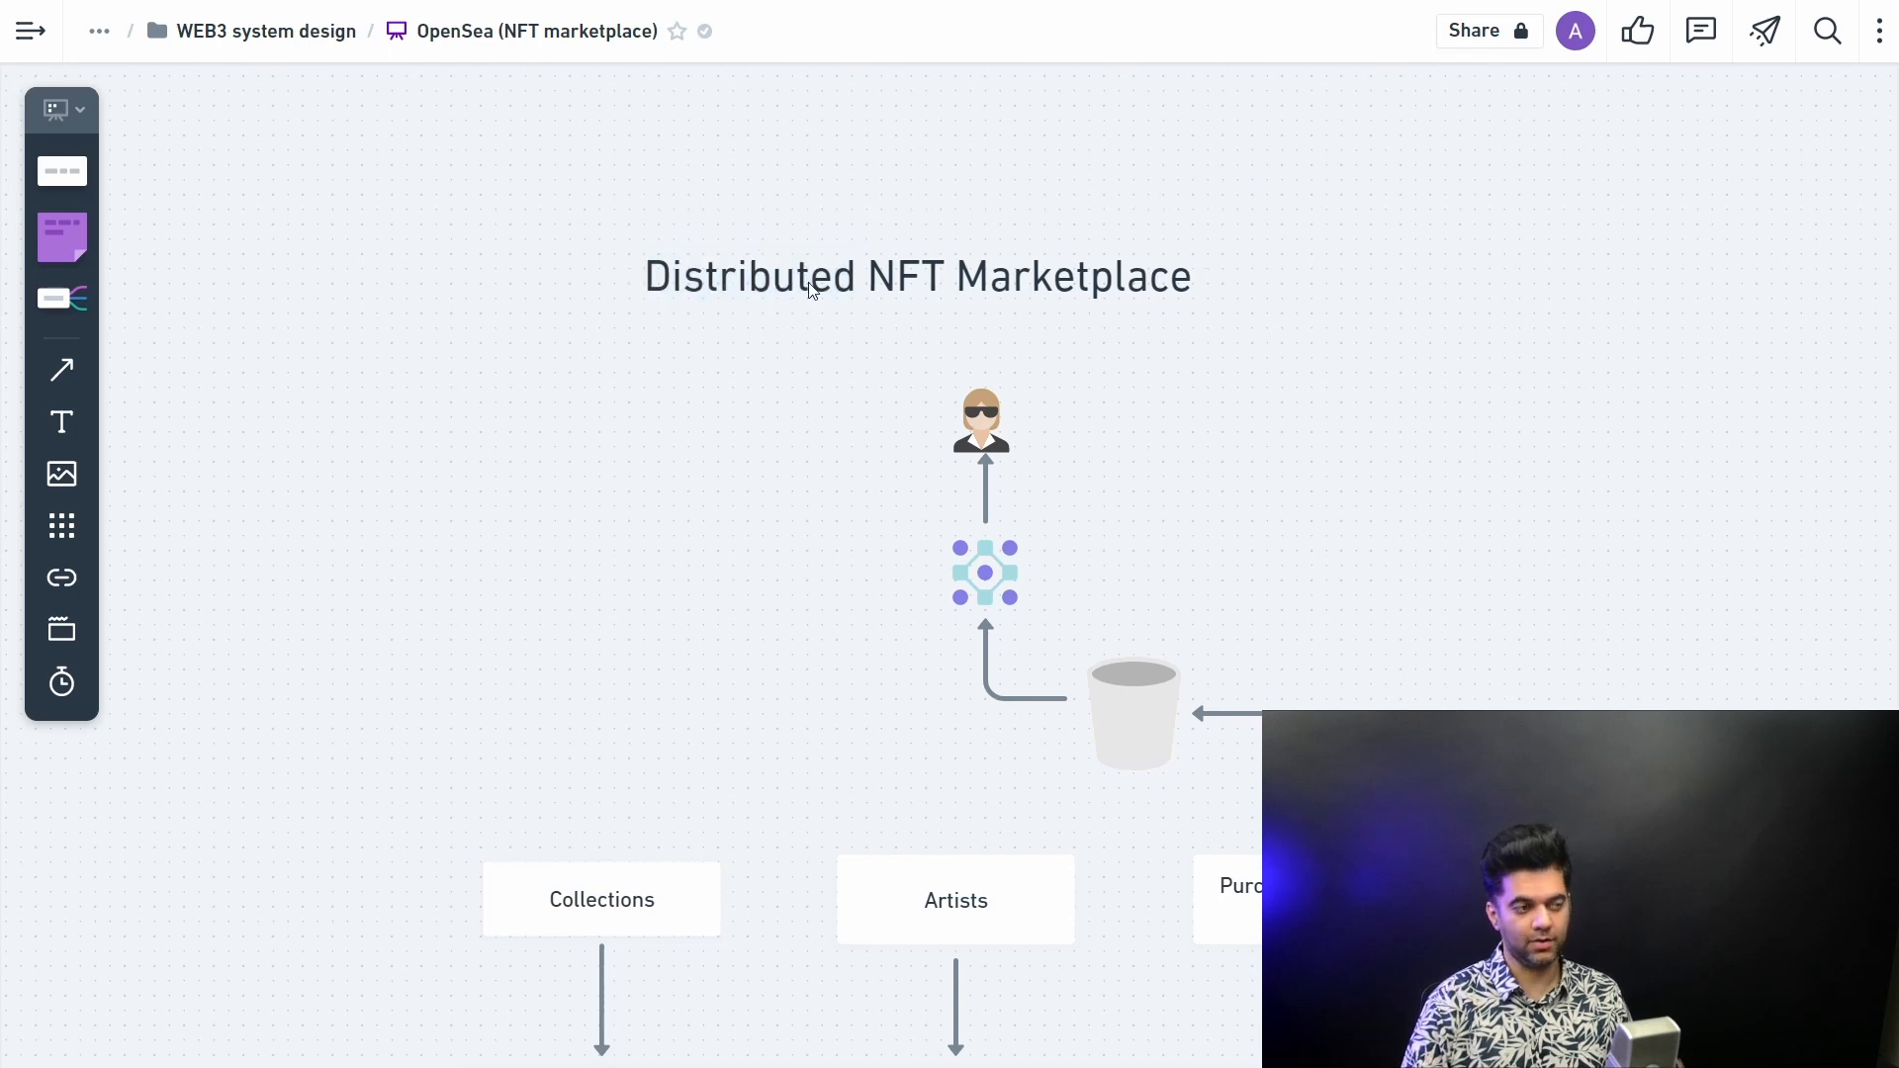
Step: Nudge the title slightly right so it sits centred above the diagram
drag(1091, 272, 1143, 292)
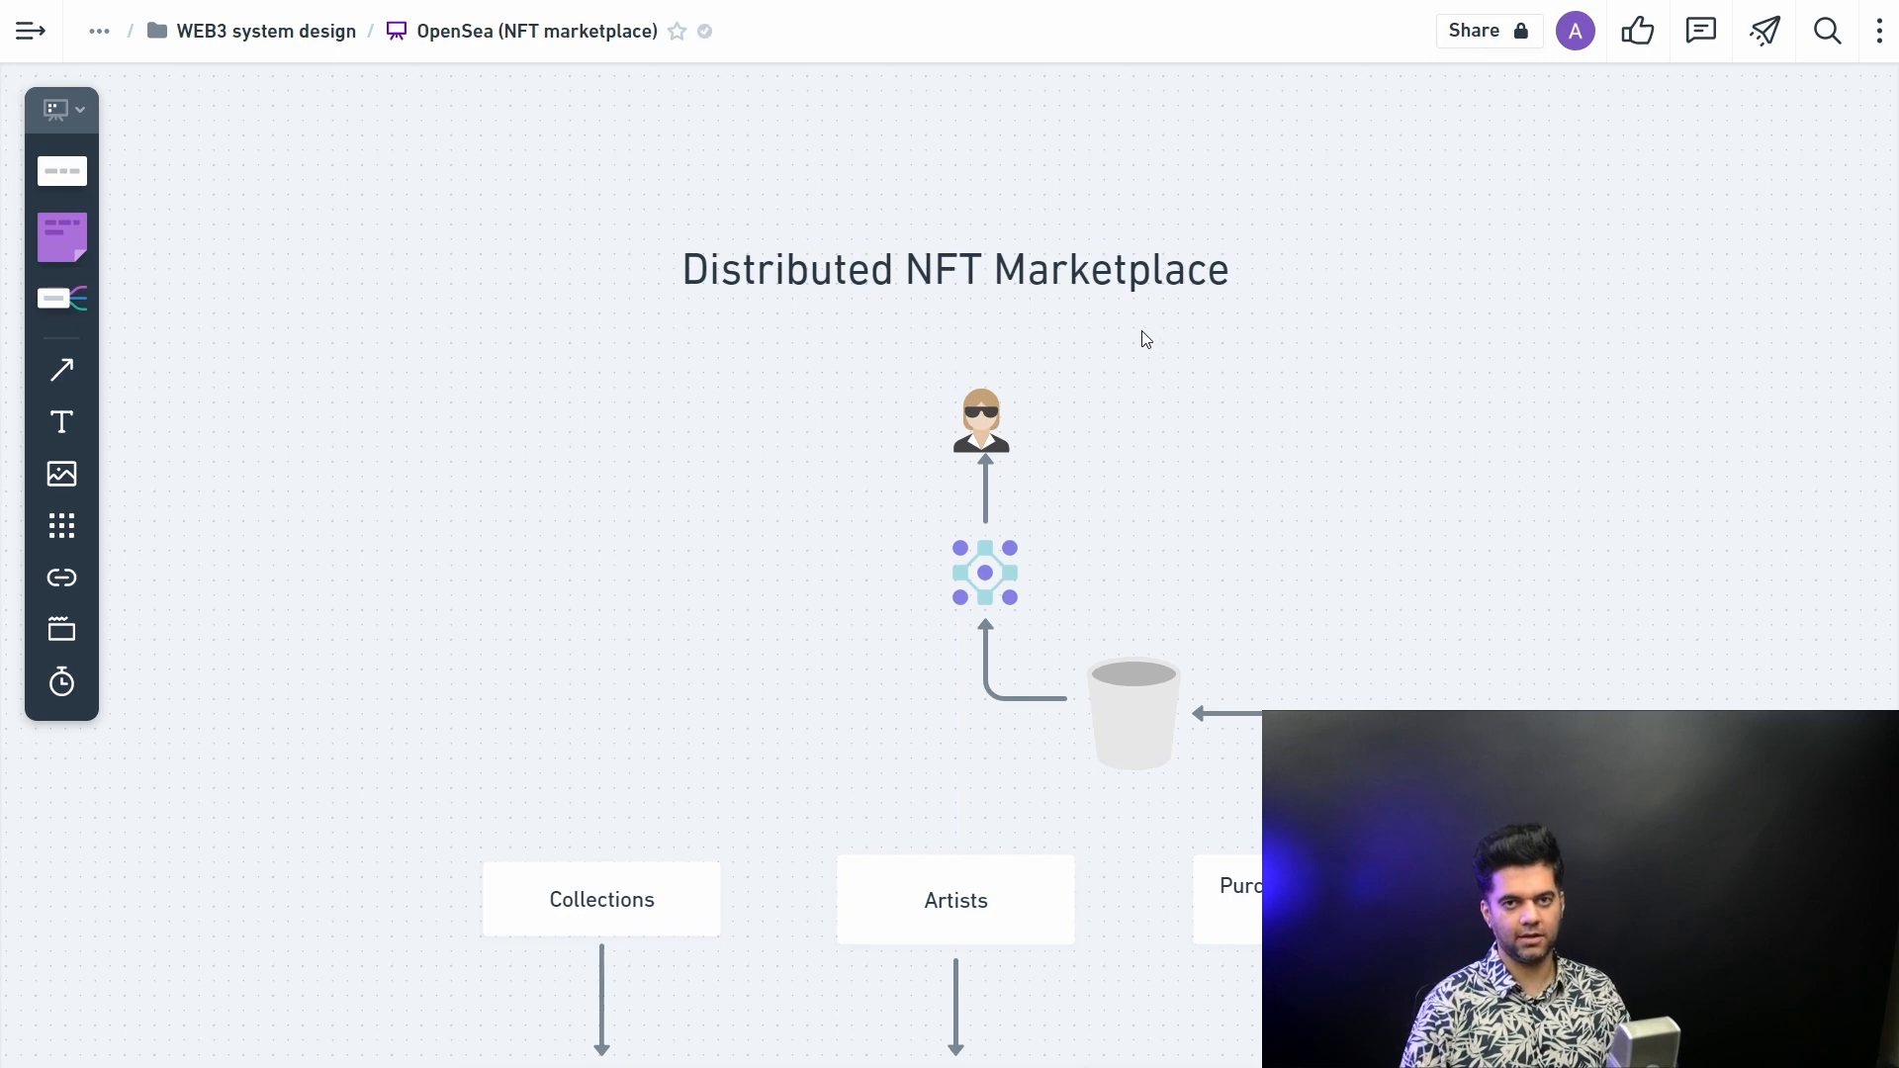
double_click(907, 272)
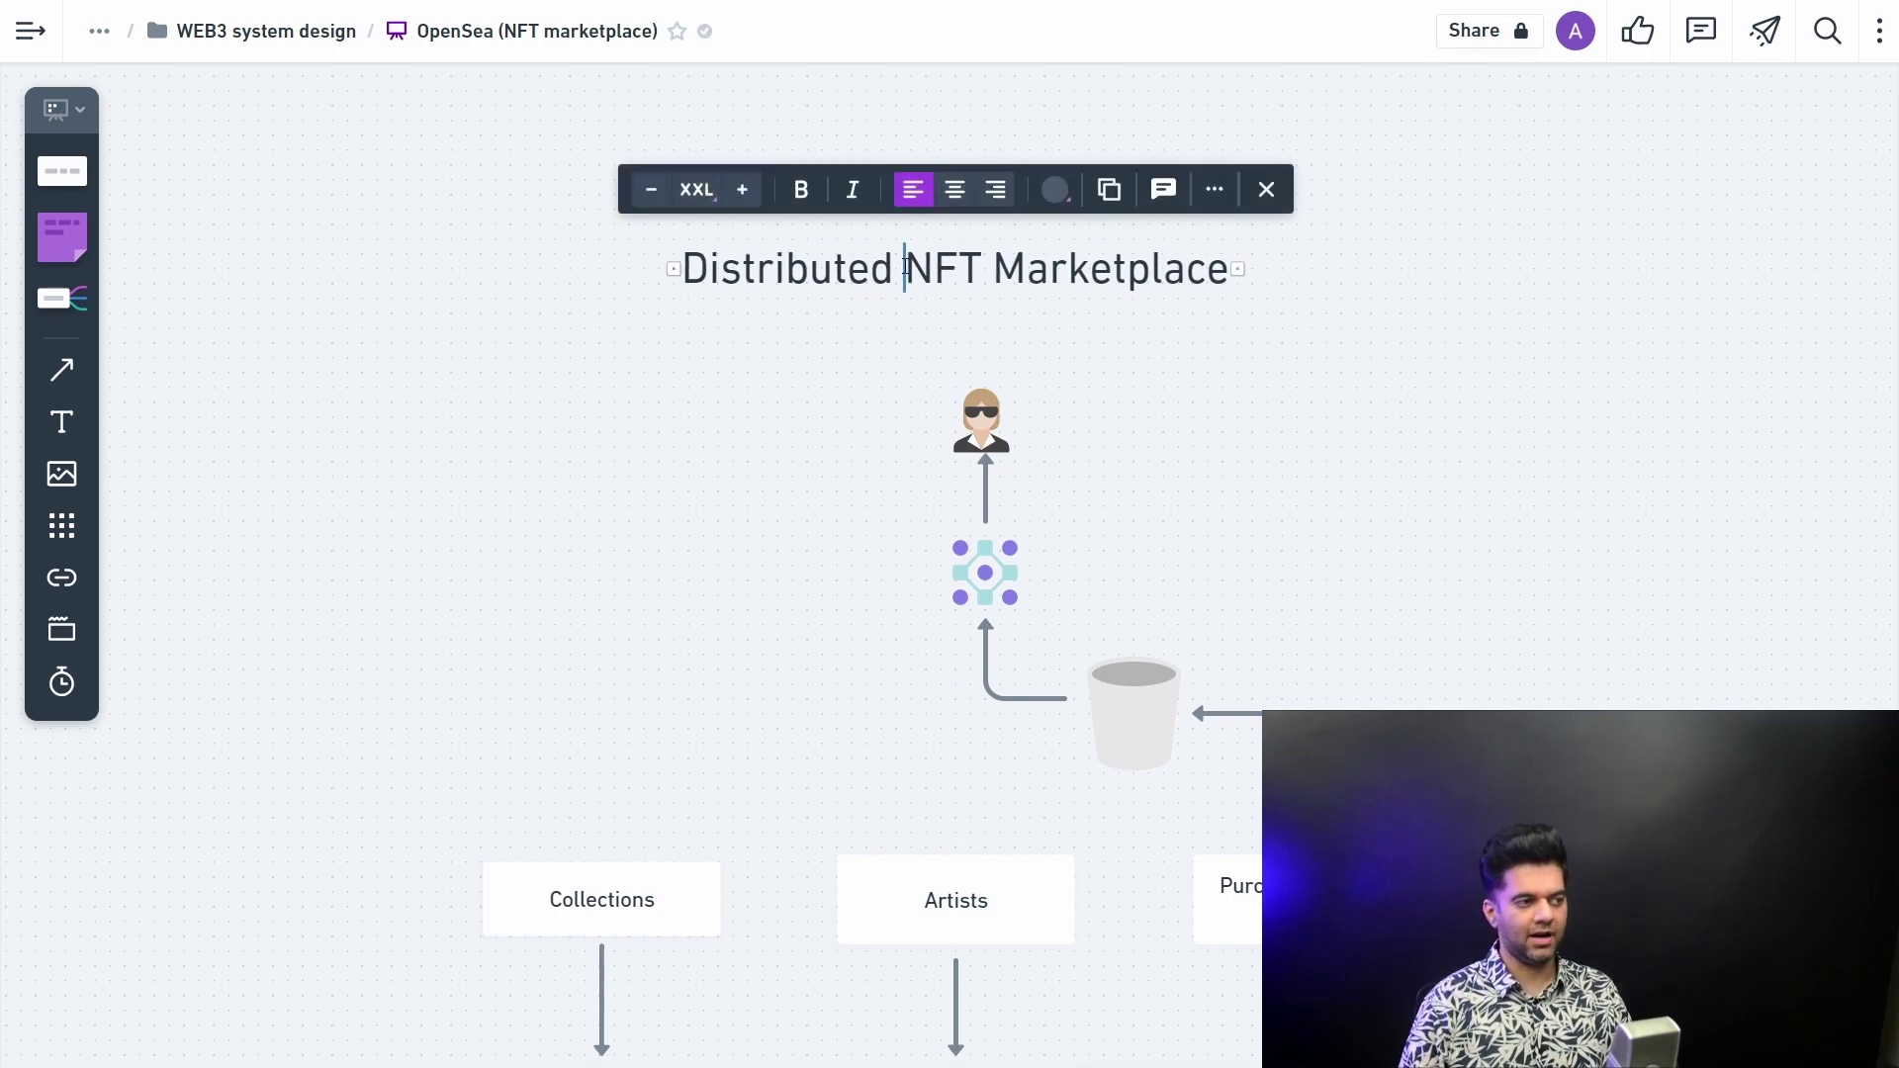
Step: Finish with the title and exit browser full screen with F11
click(1228, 402)
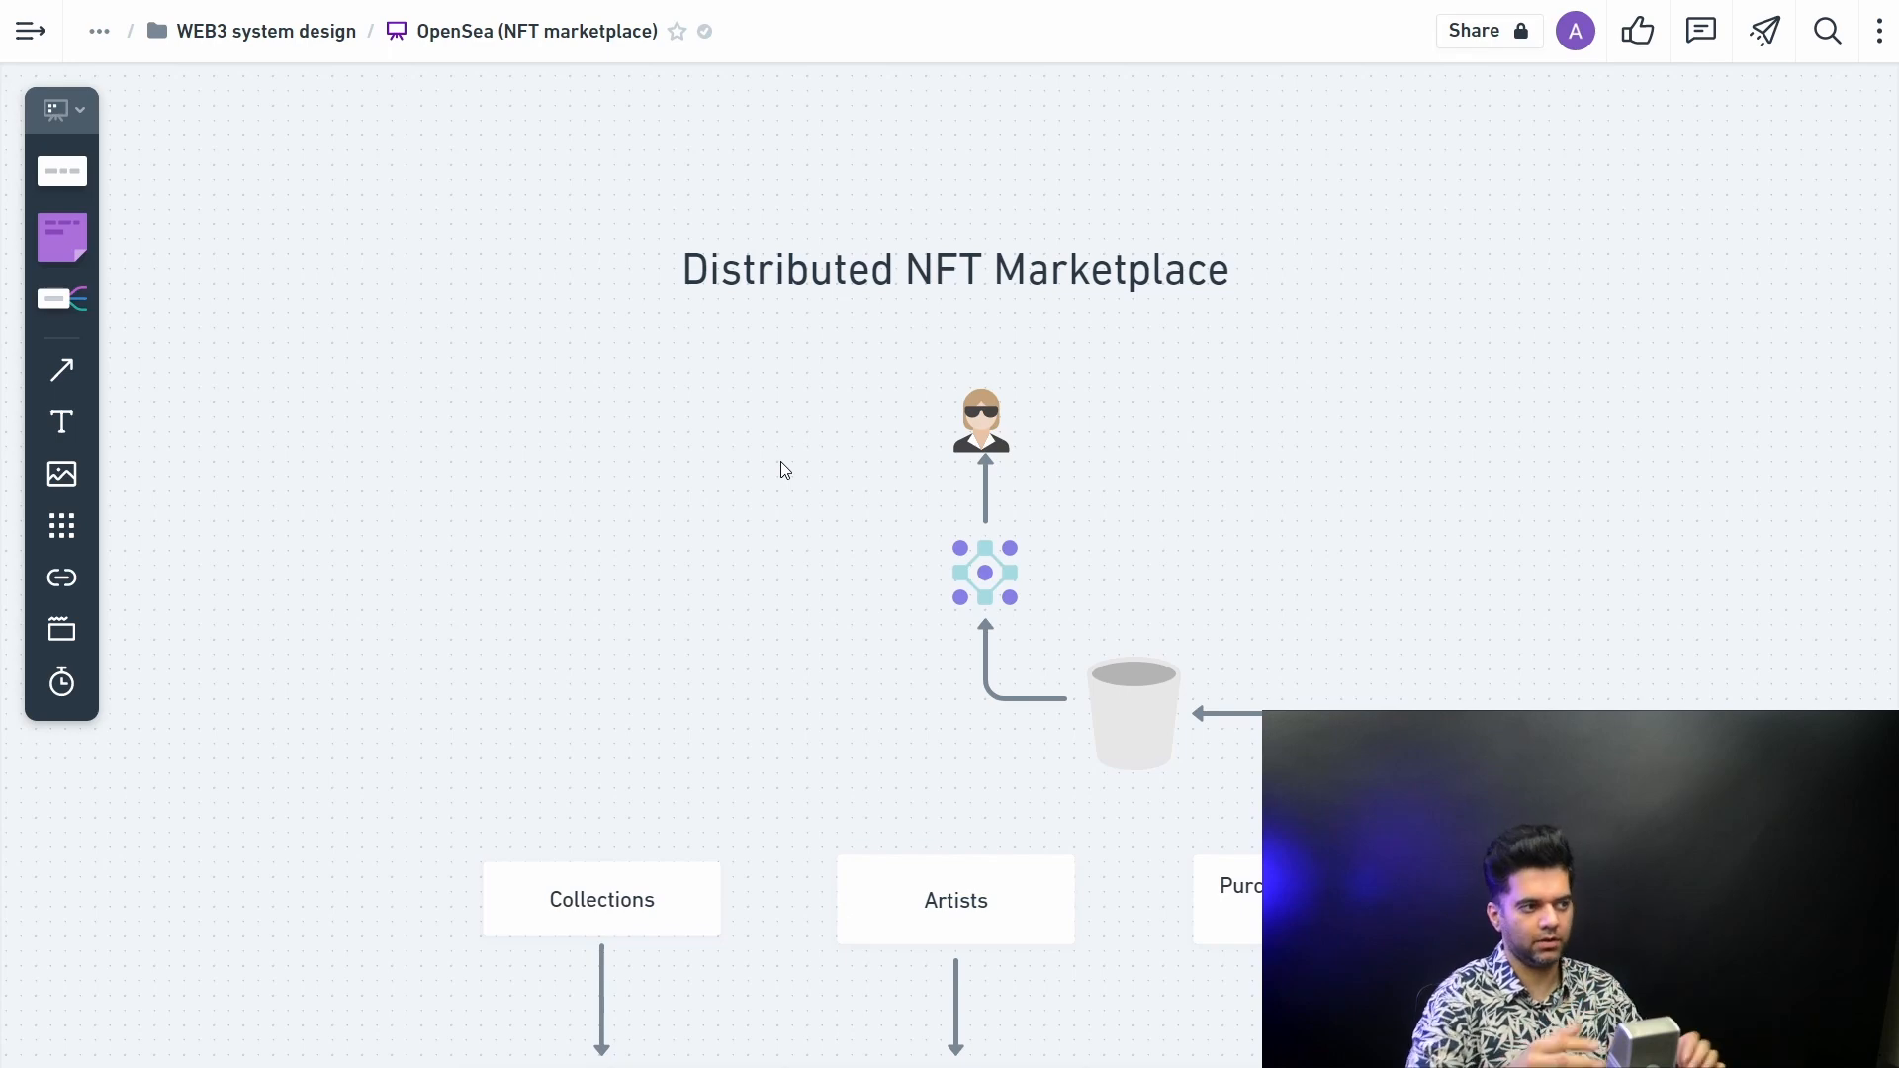
key(F11)
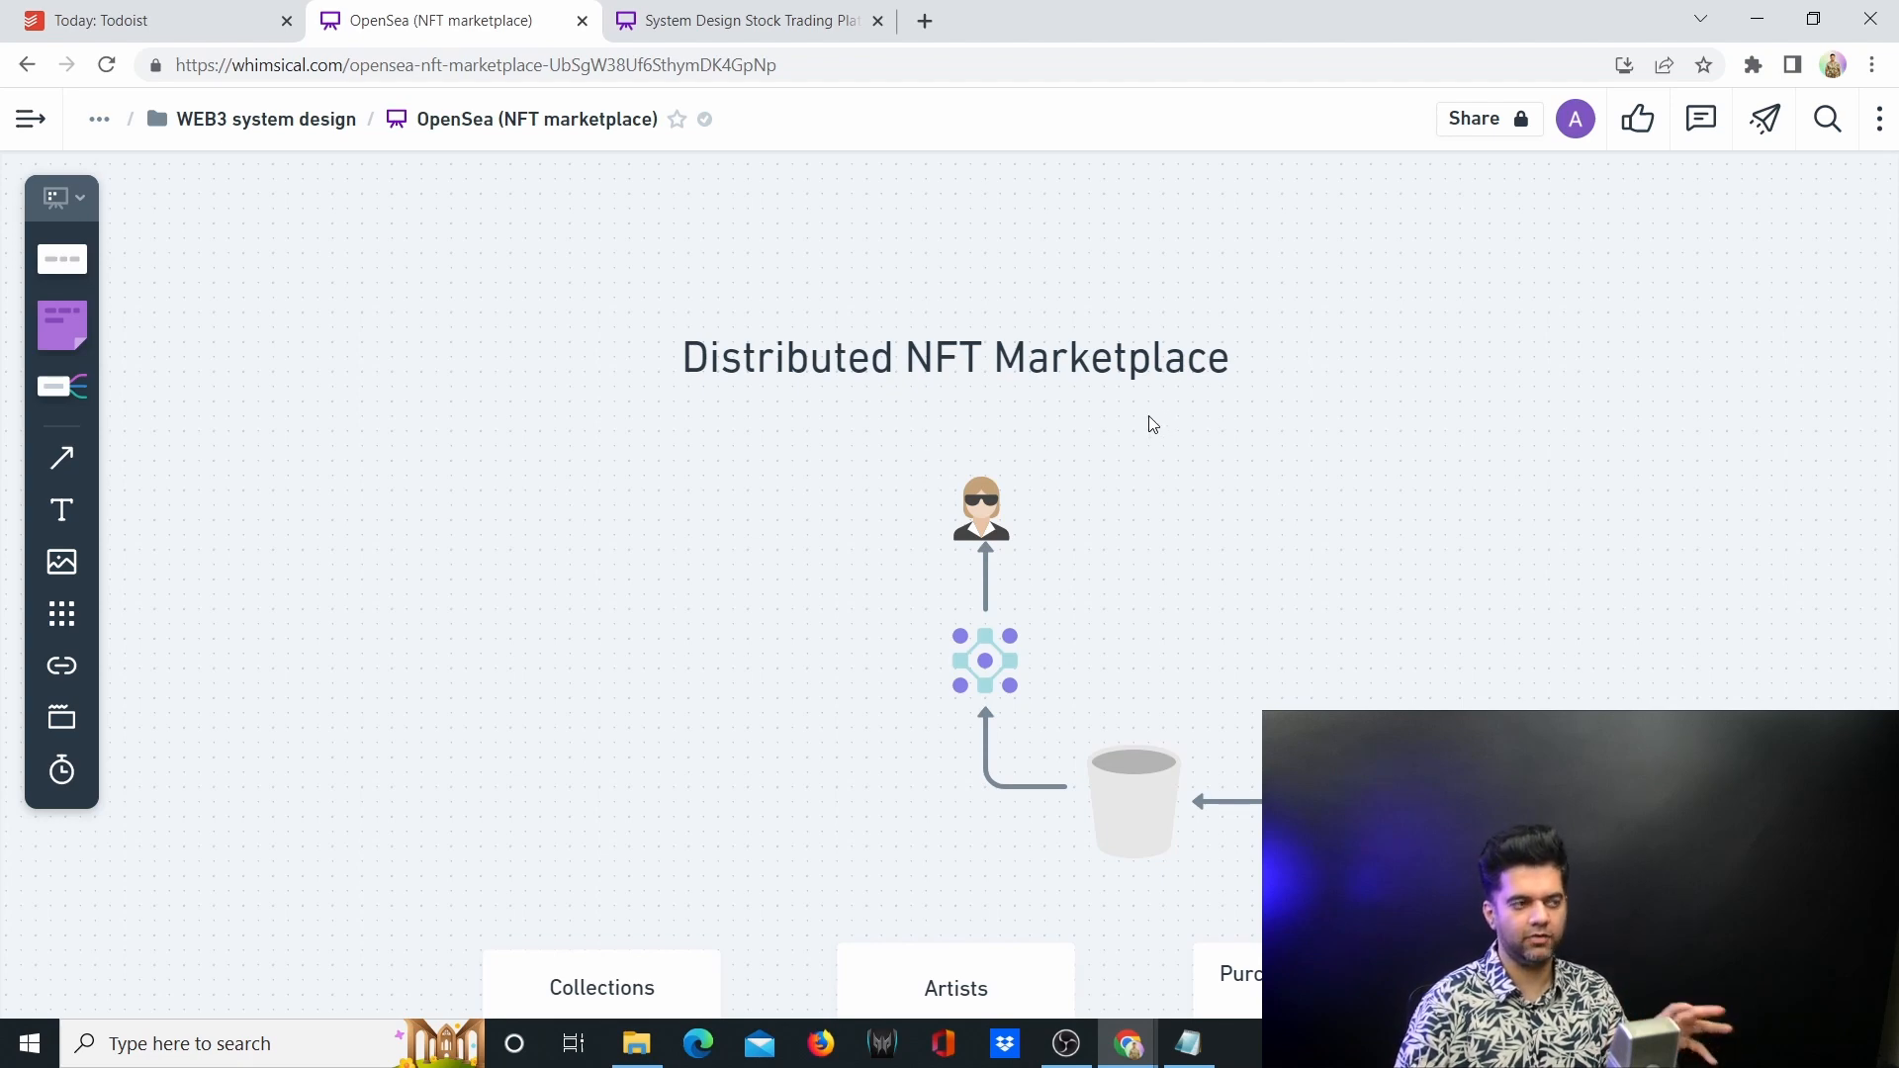
Step: Switch to the Stock Trading Platforms board and pan across its numbered sections
click(735, 24)
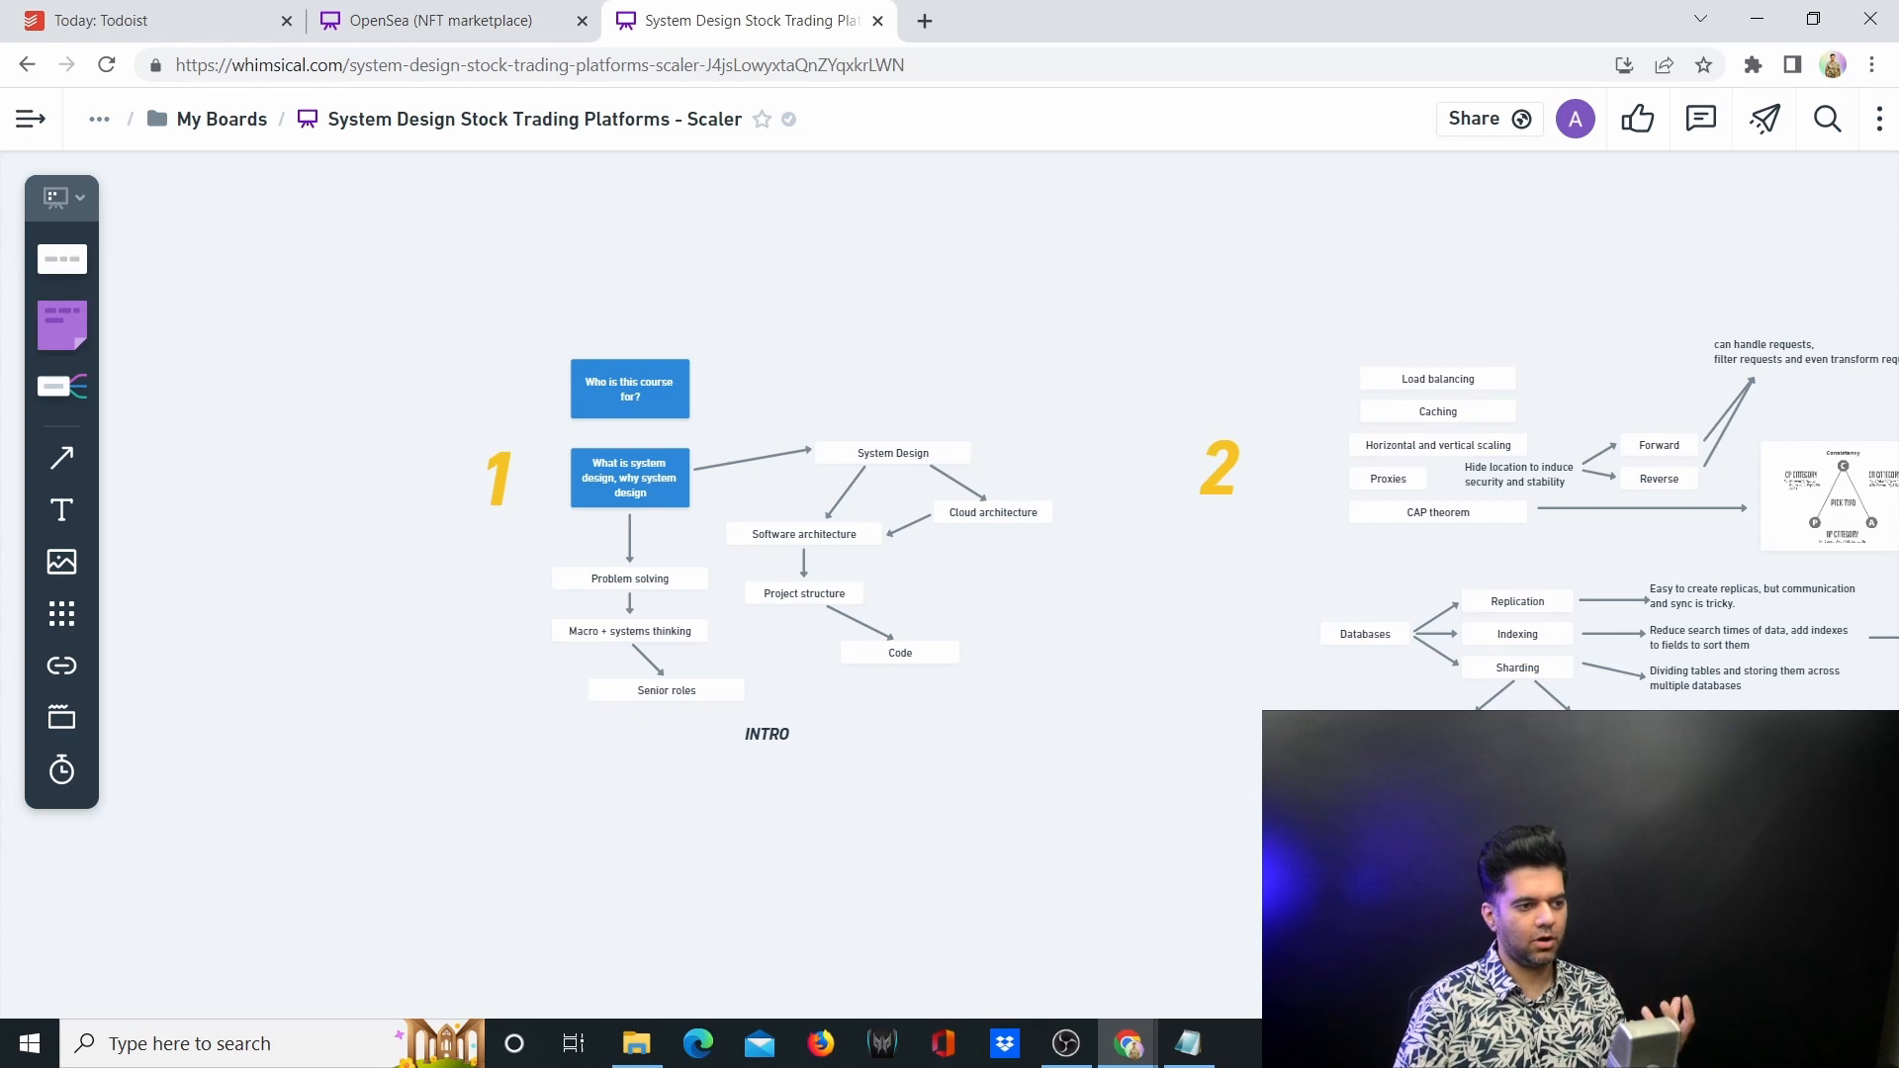
scroll(1039, 594, down, 5)
scroll(1039, 594, down, 5)
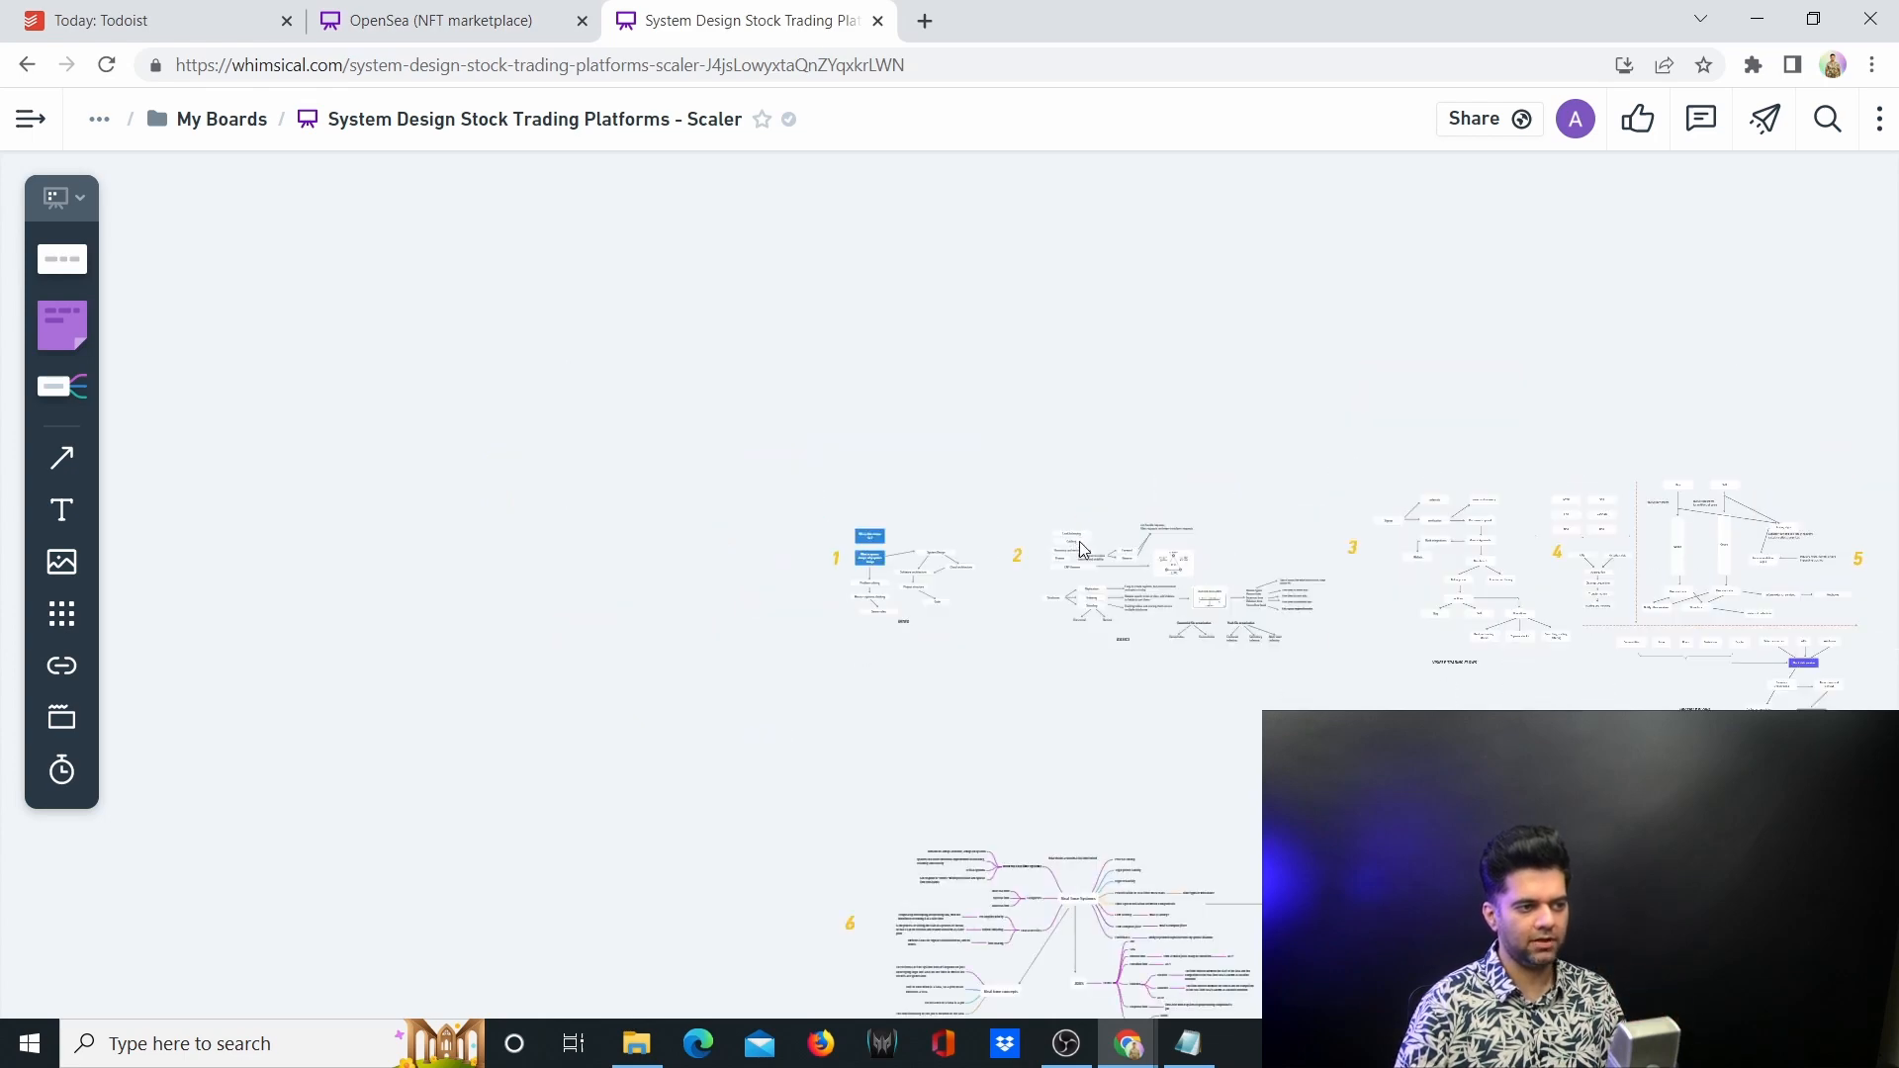
drag(1187, 564, 1388, 683)
click(1387, 690)
scroll(980, 629, up, 3)
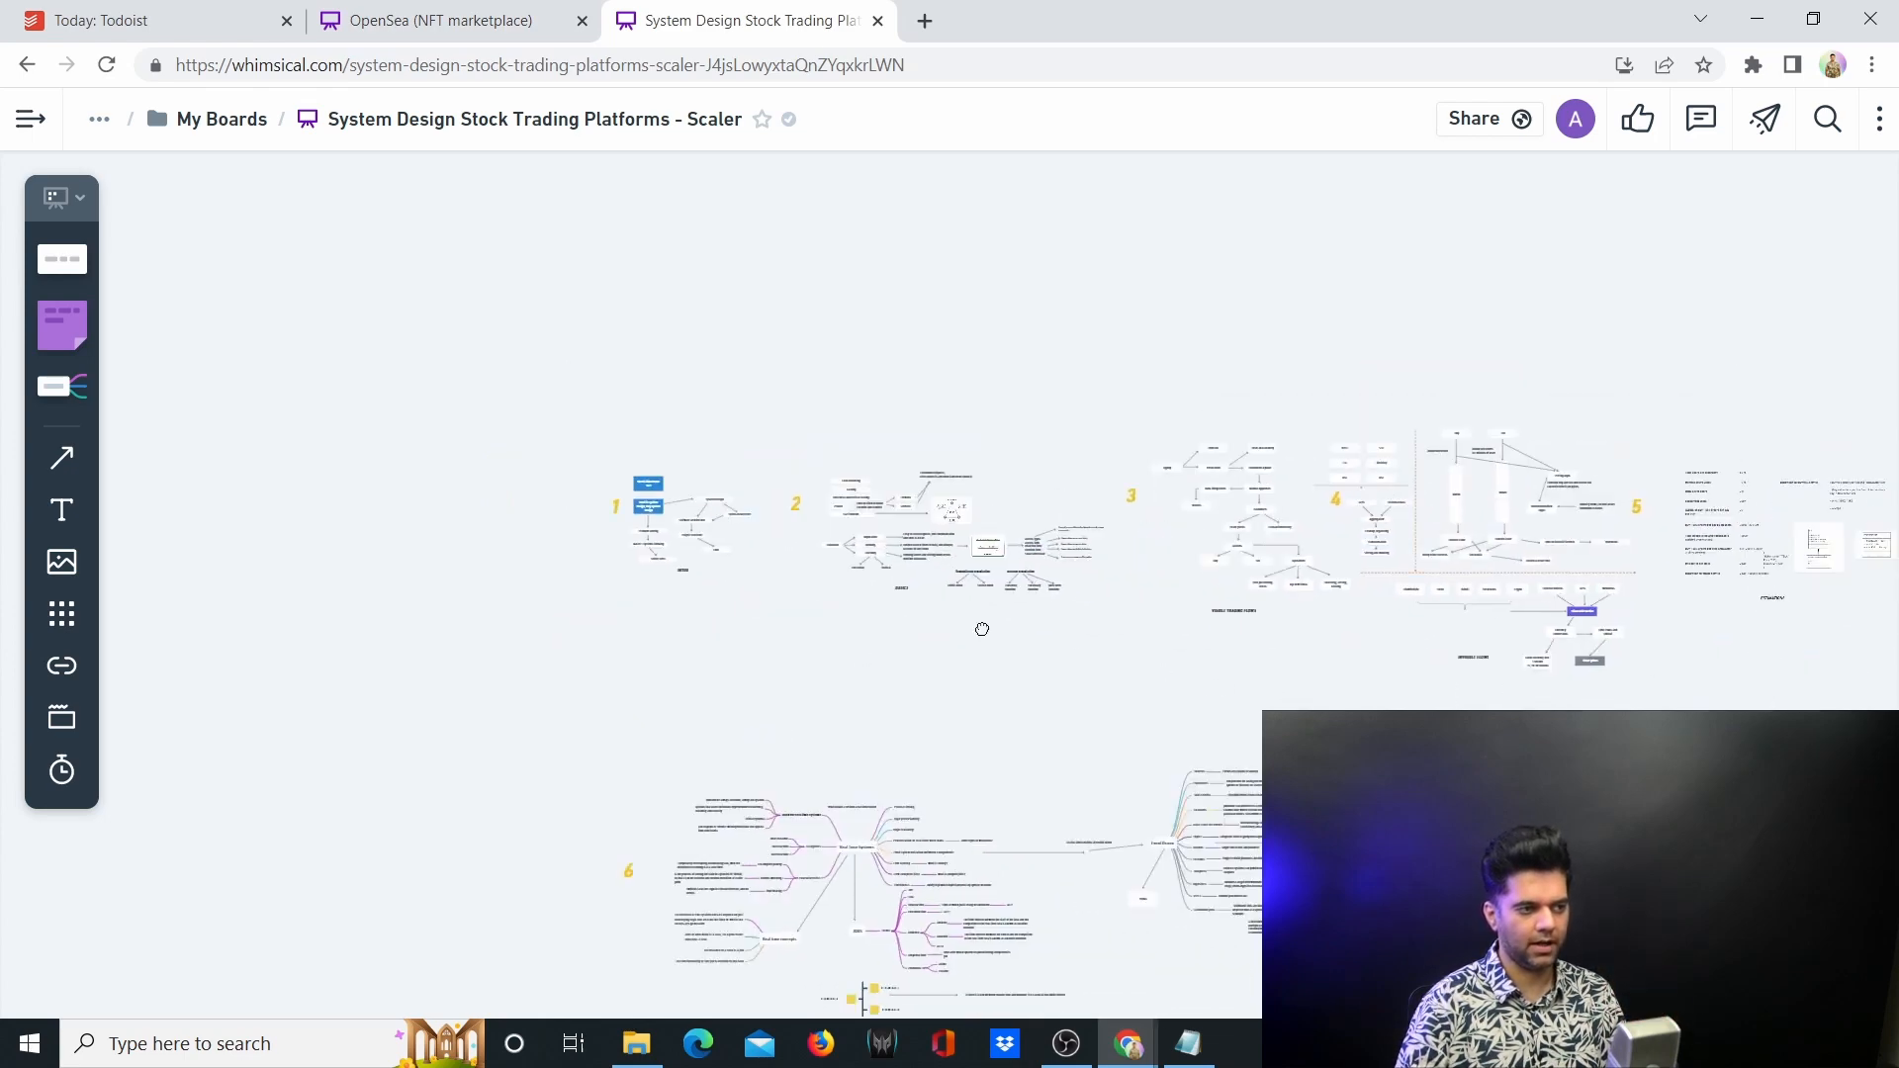
drag(981, 630, 1456, 704)
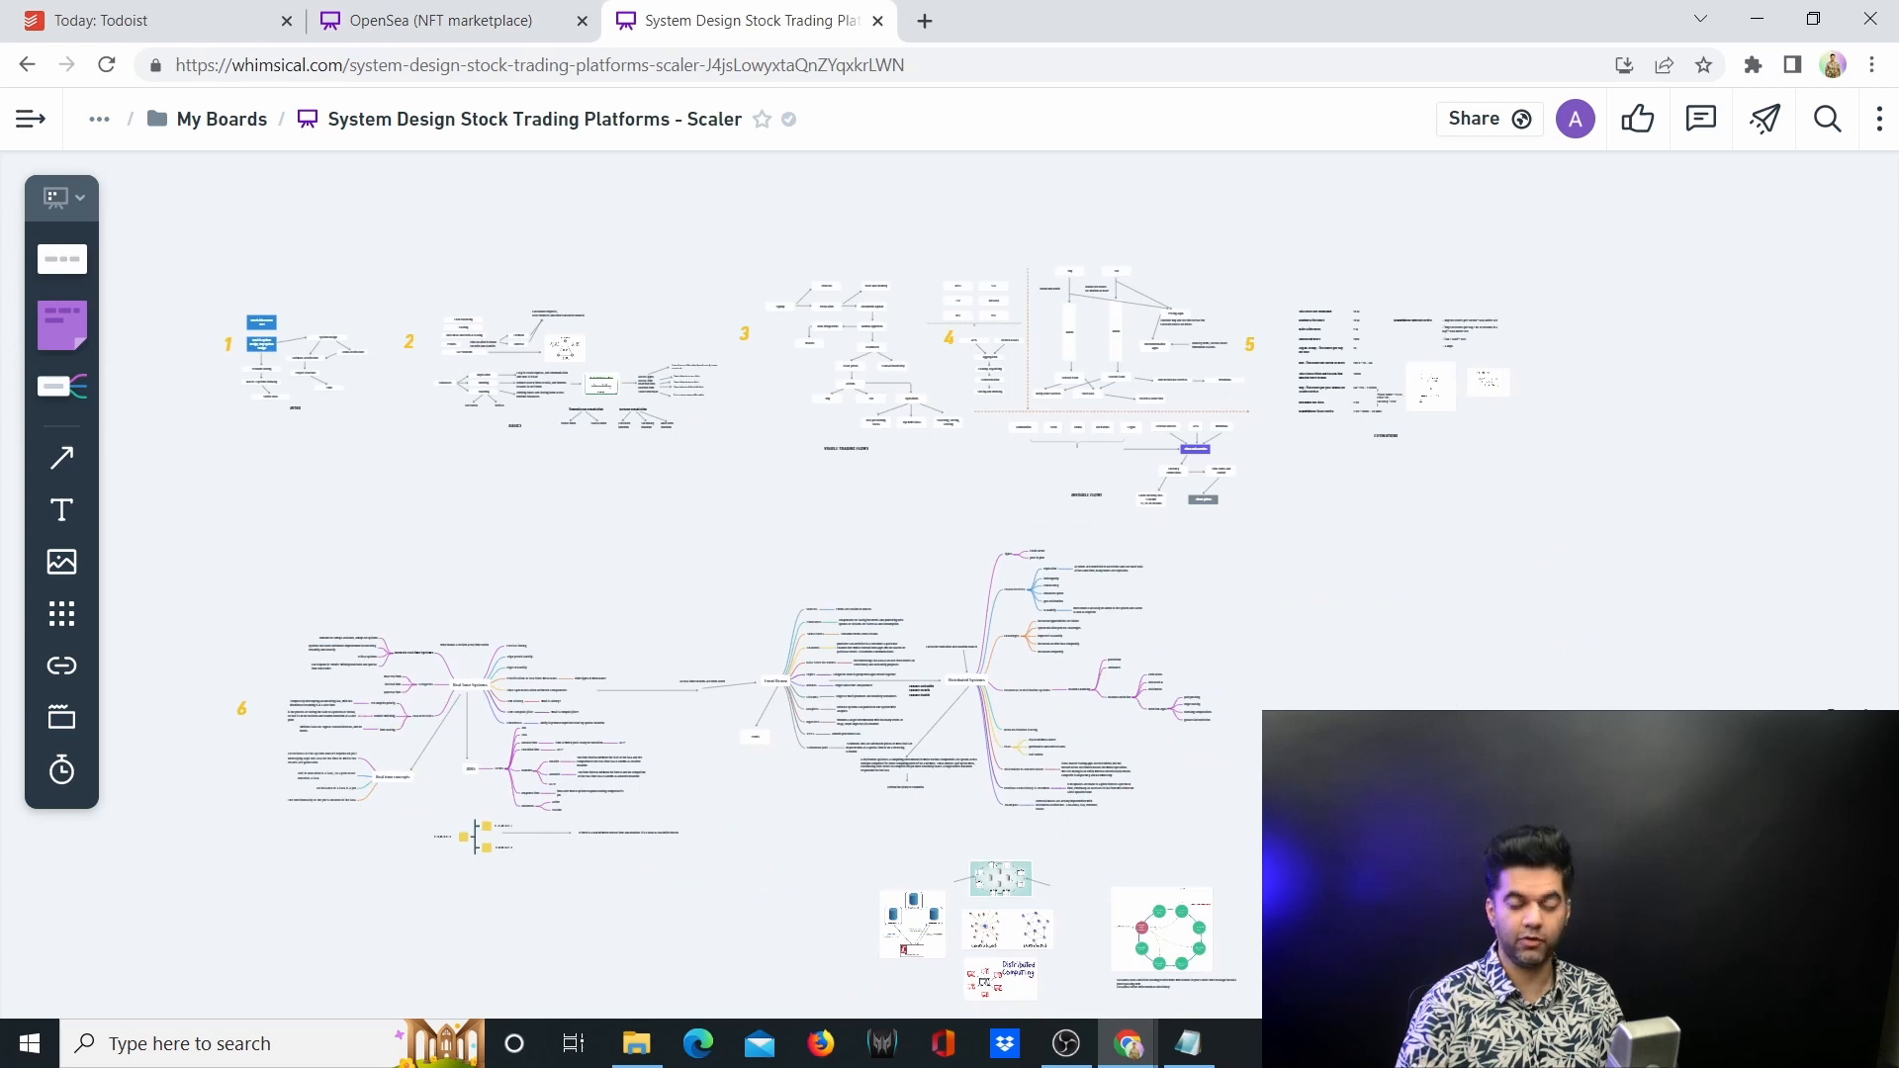
scroll(949, 594, down, 5)
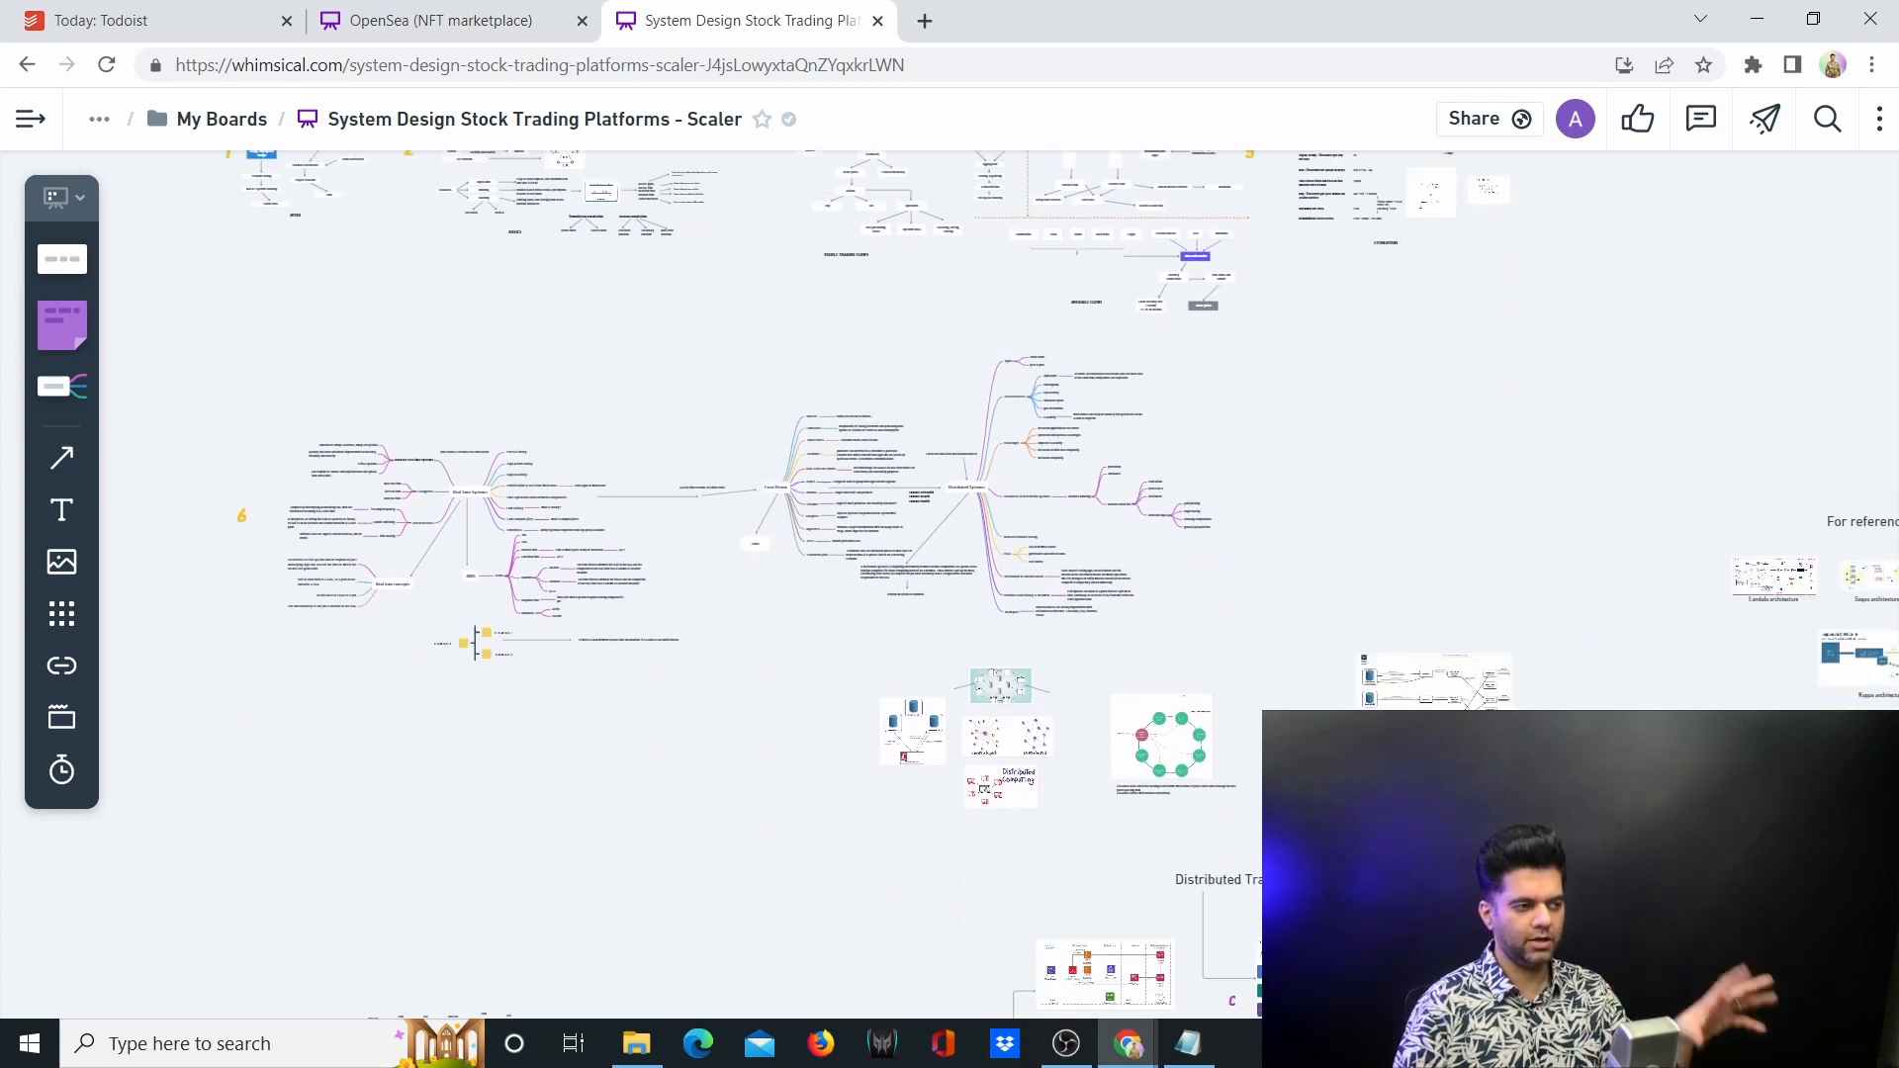
scroll(951, 593, down, 5)
scroll(949, 593, down, 5)
scroll(950, 593, down, 5)
scroll(951, 593, down, 5)
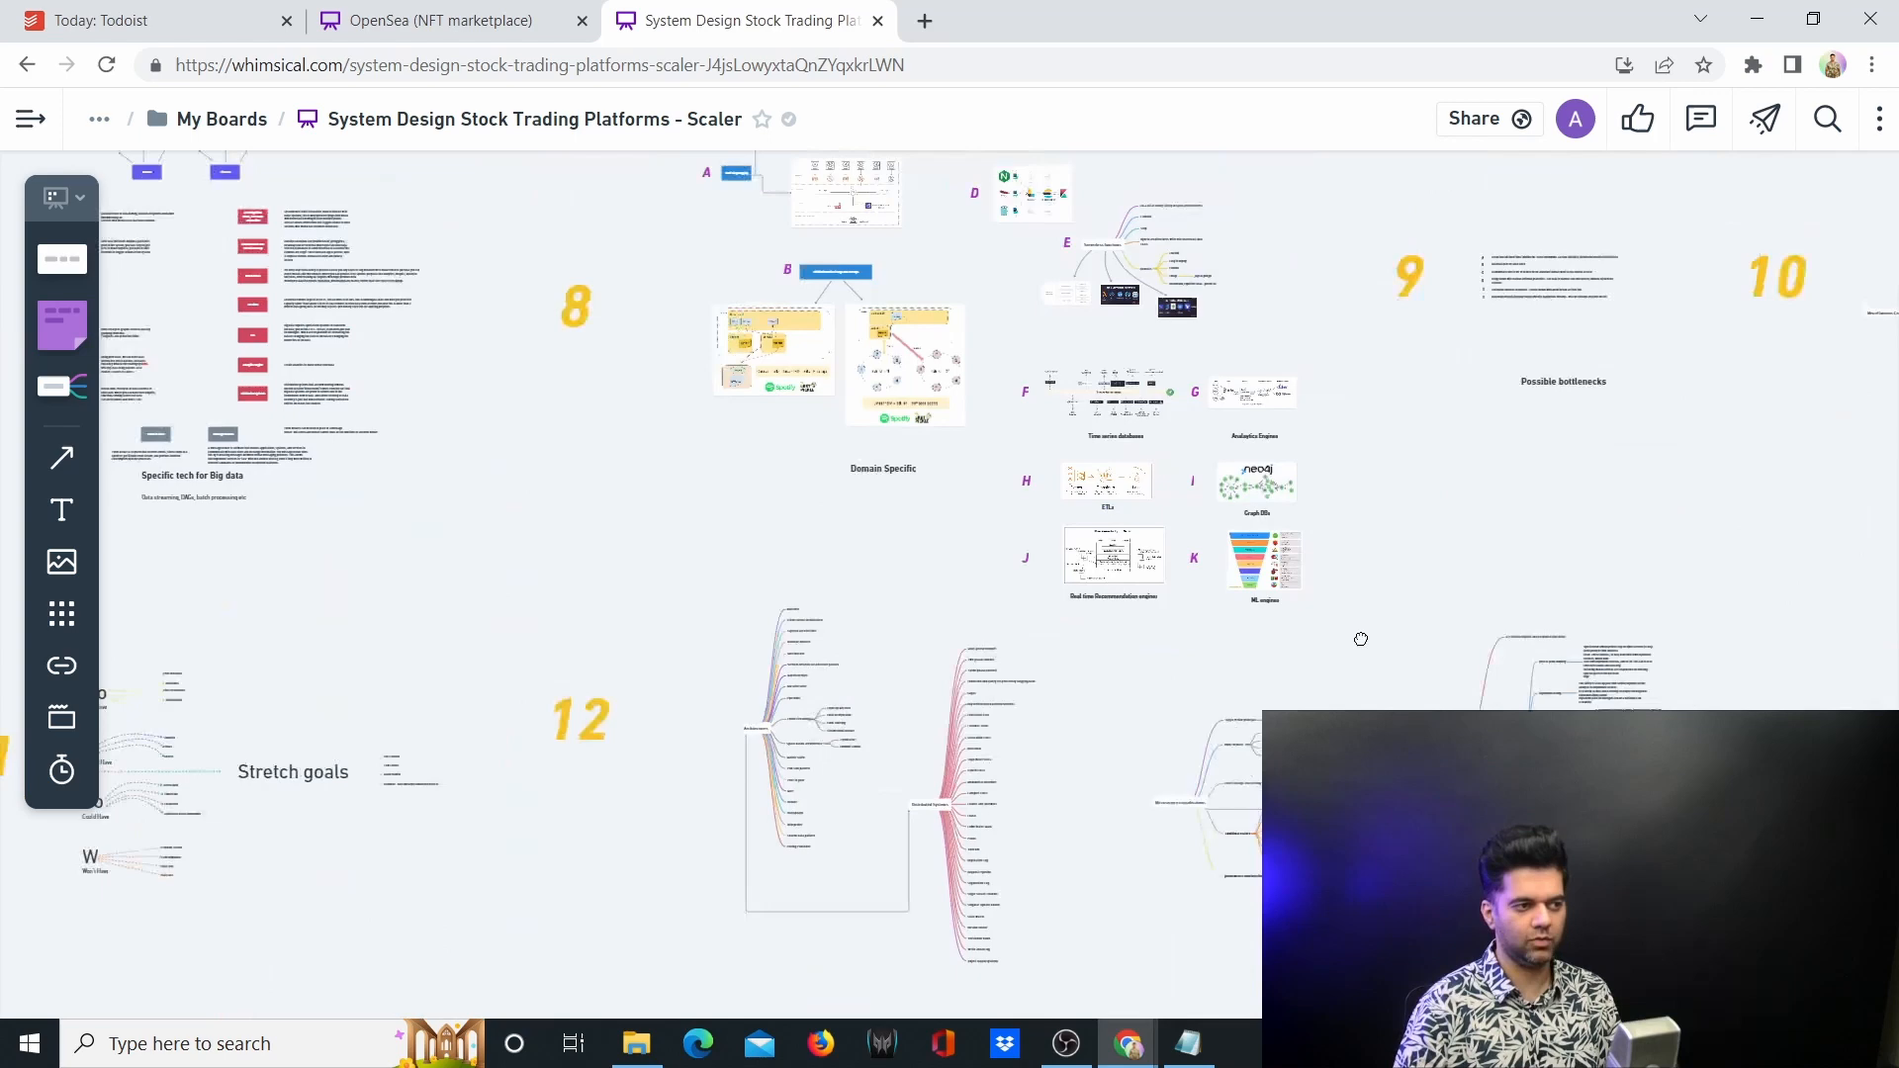
scroll(949, 595, down, 5)
scroll(950, 595, down, 5)
scroll(950, 594, down, 5)
scroll(1376, 570, down, 5)
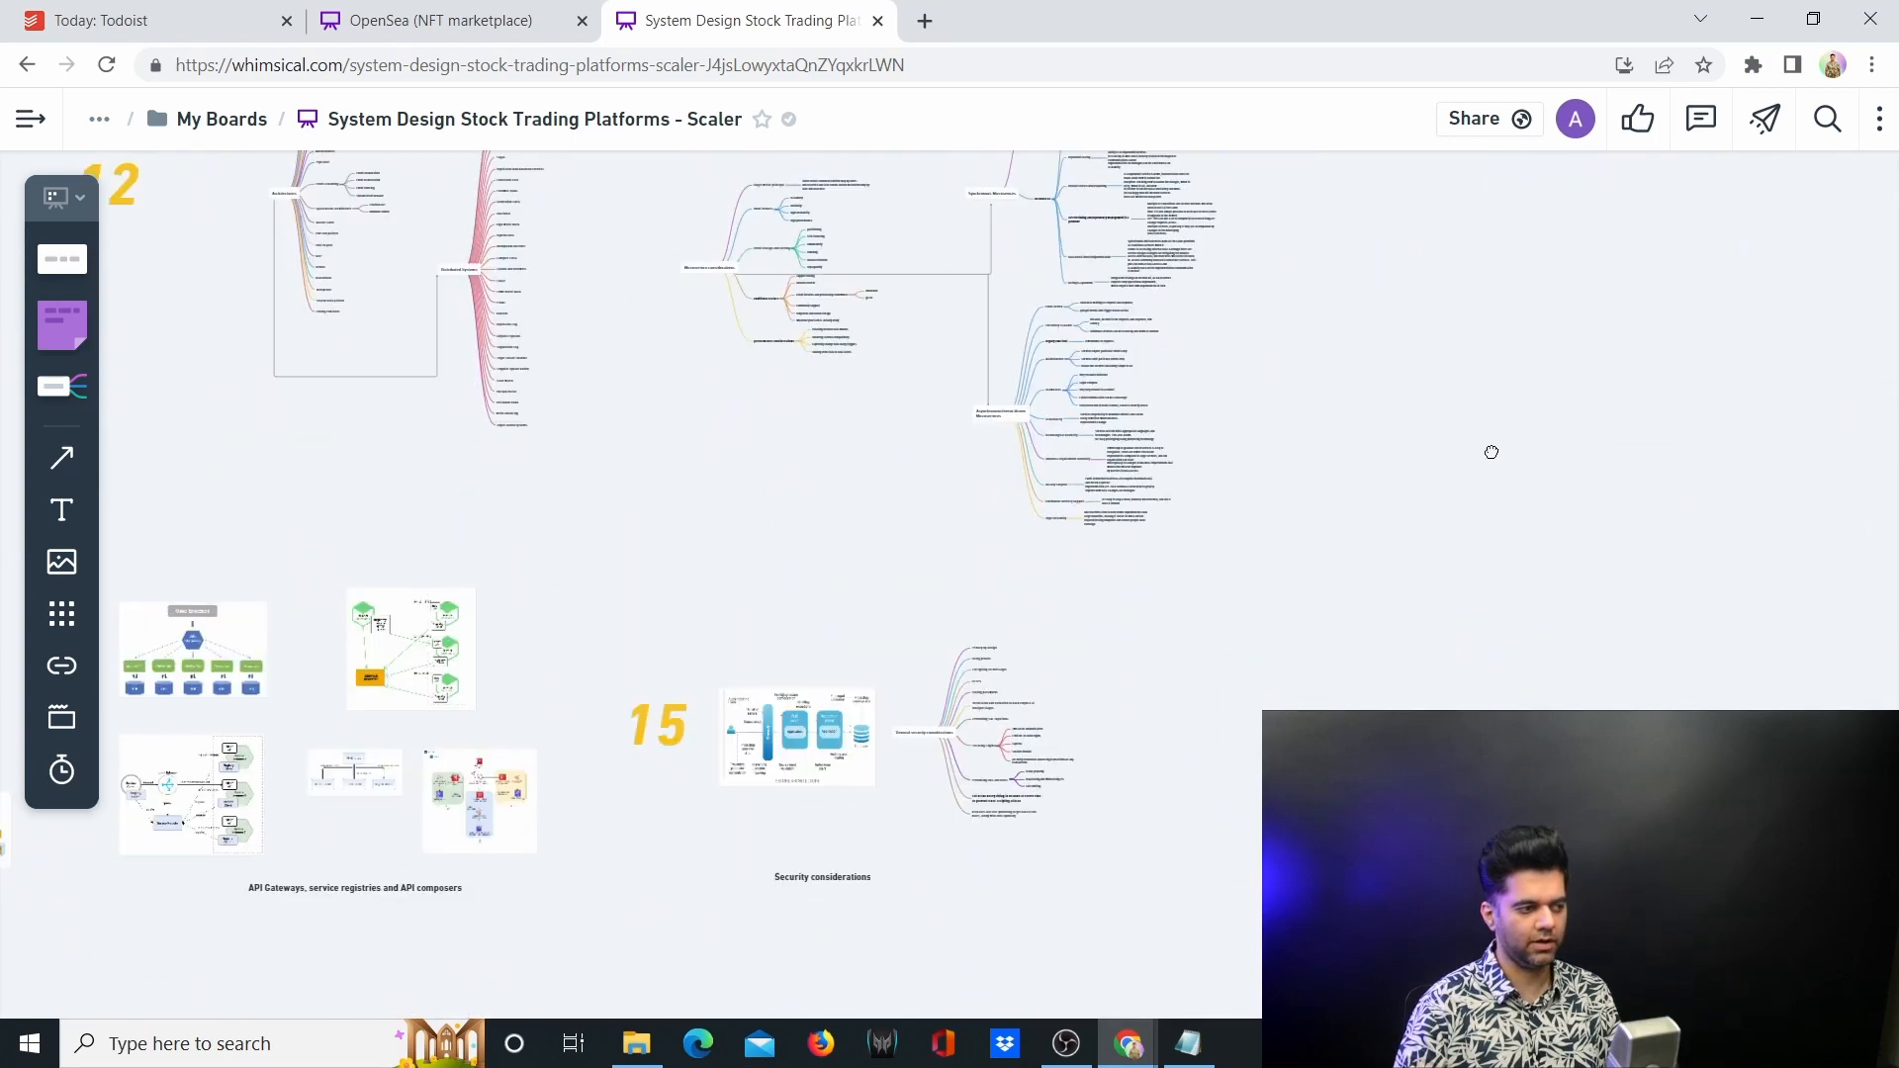
scroll(1499, 445, down, 5)
scroll(1507, 445, down, 5)
scroll(1217, 652, down, 5)
scroll(1218, 652, down, 5)
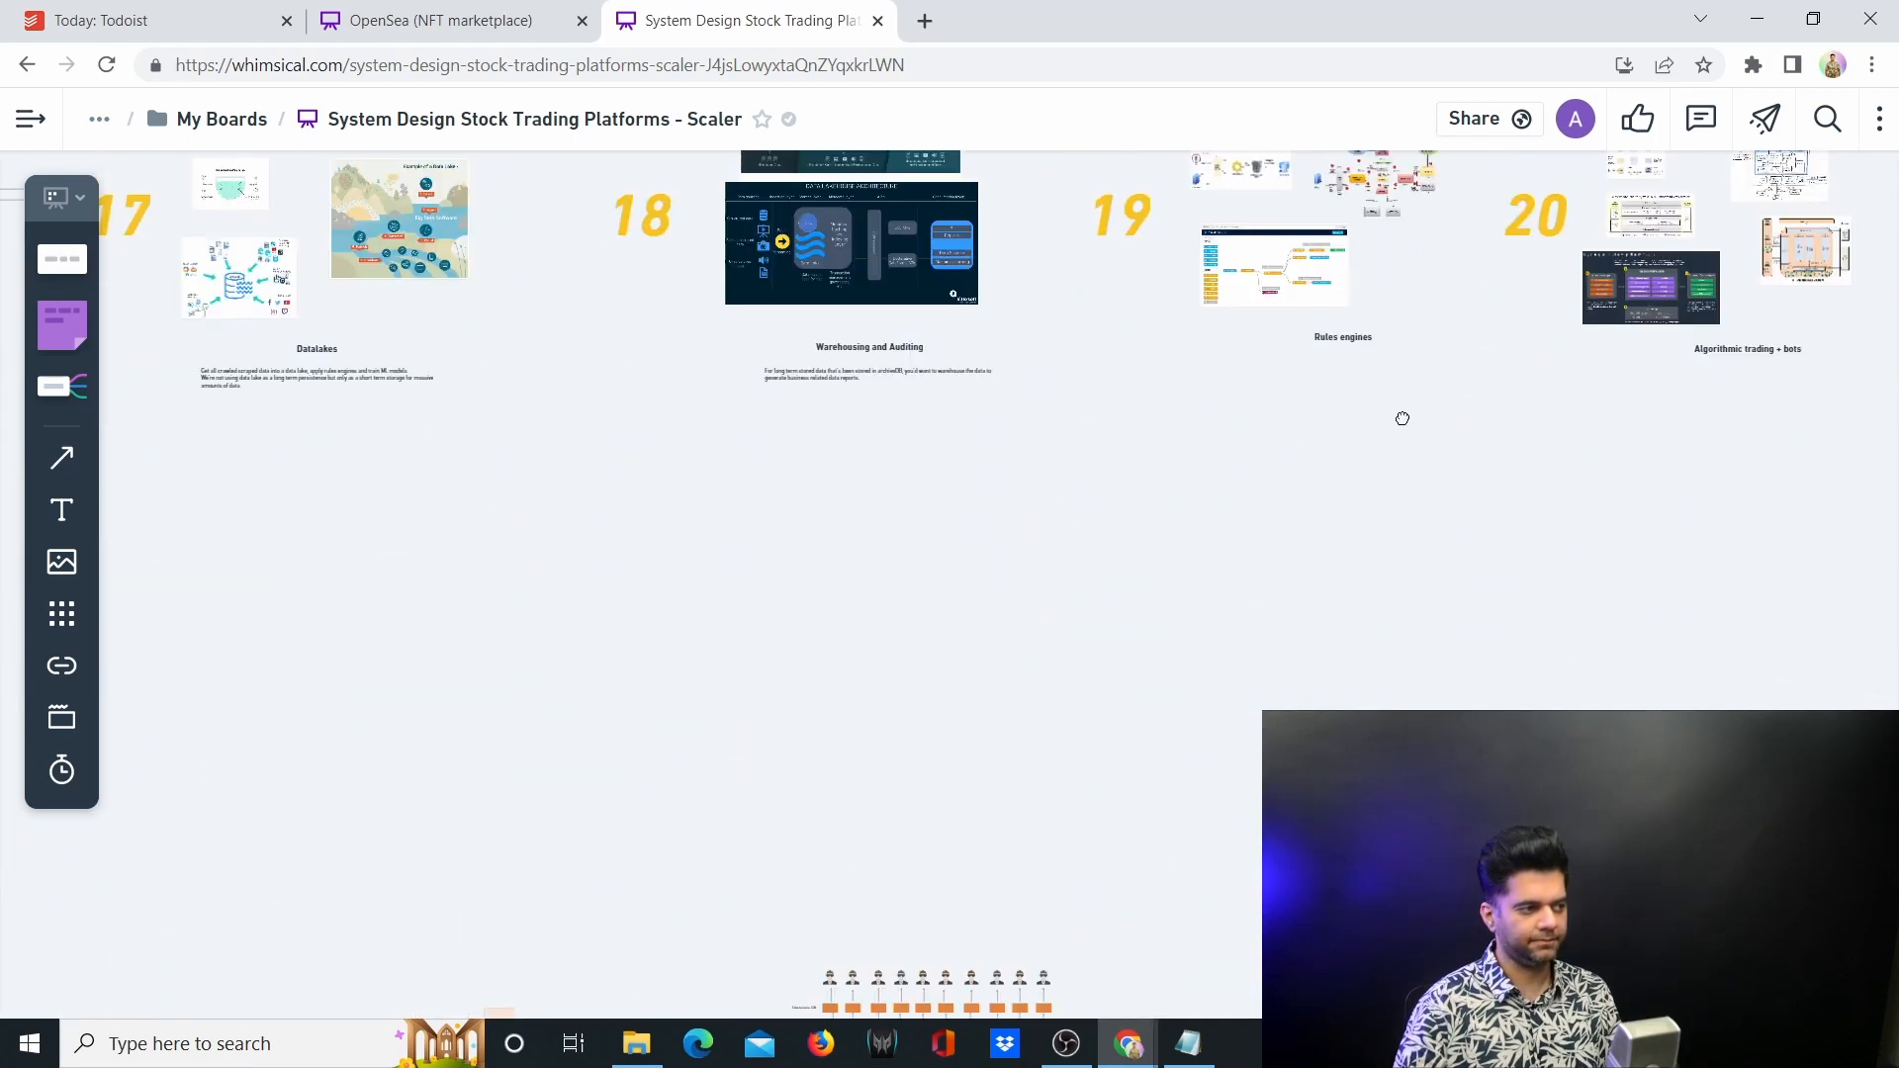
scroll(1394, 431, down, 5)
scroll(1366, 504, down, 5)
scroll(979, 578, up, 5)
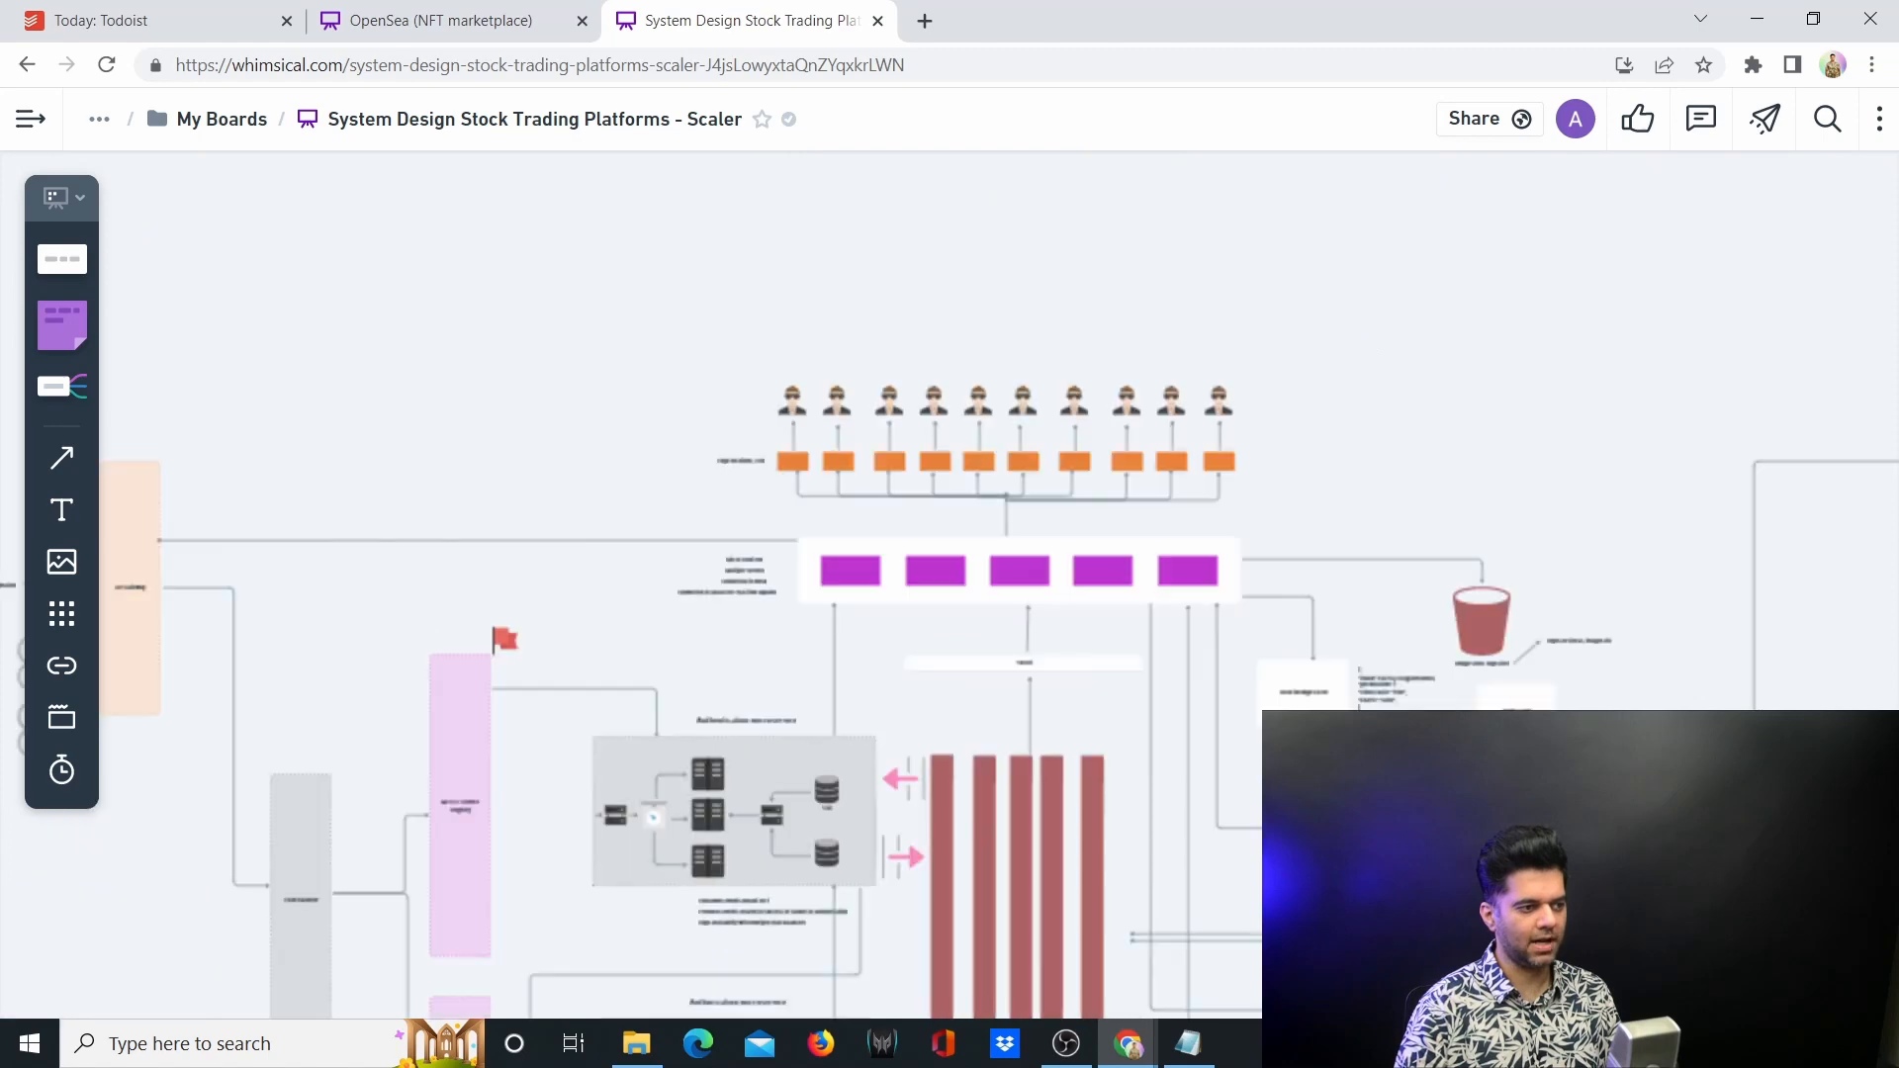
scroll(980, 578, up, 5)
scroll(979, 579, down, 2)
scroll(980, 578, down, 5)
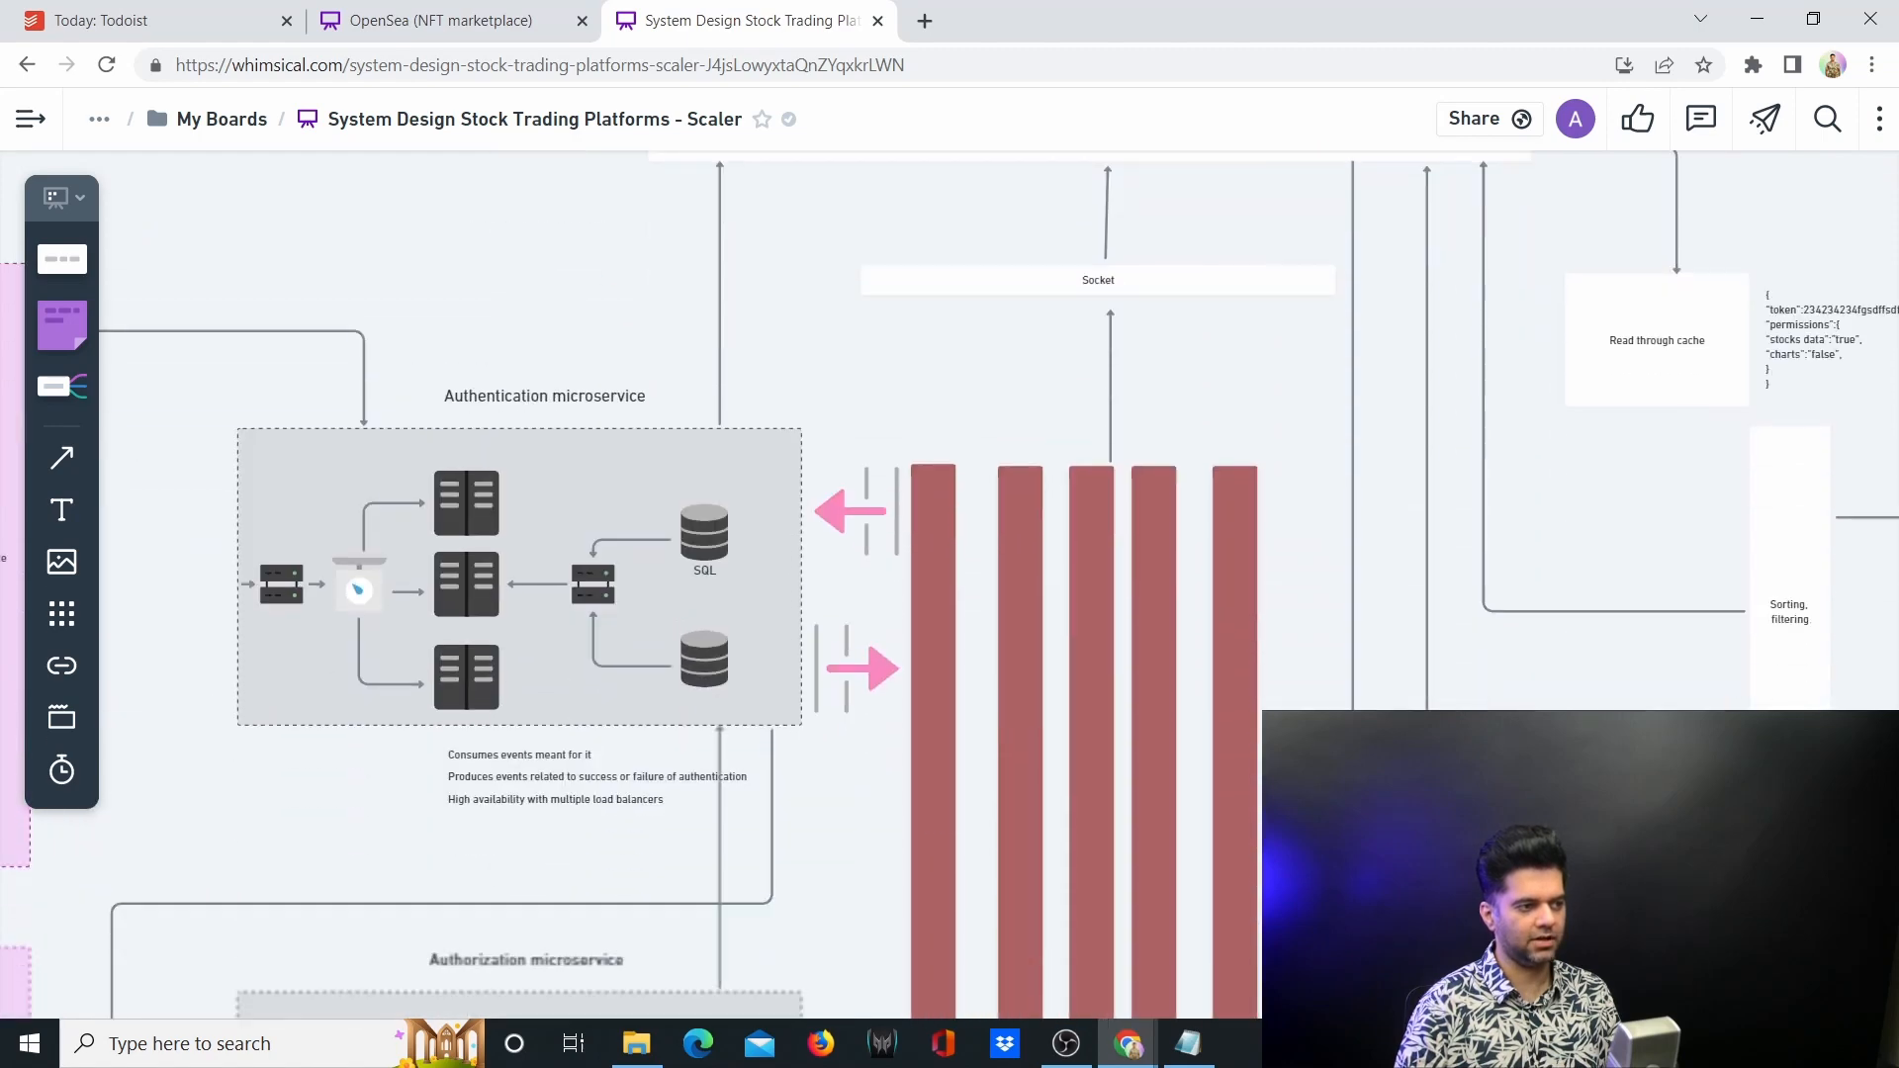
scroll(980, 579, down, 5)
scroll(979, 579, down, 3)
scroll(979, 579, down, 5)
scroll(980, 579, down, 5)
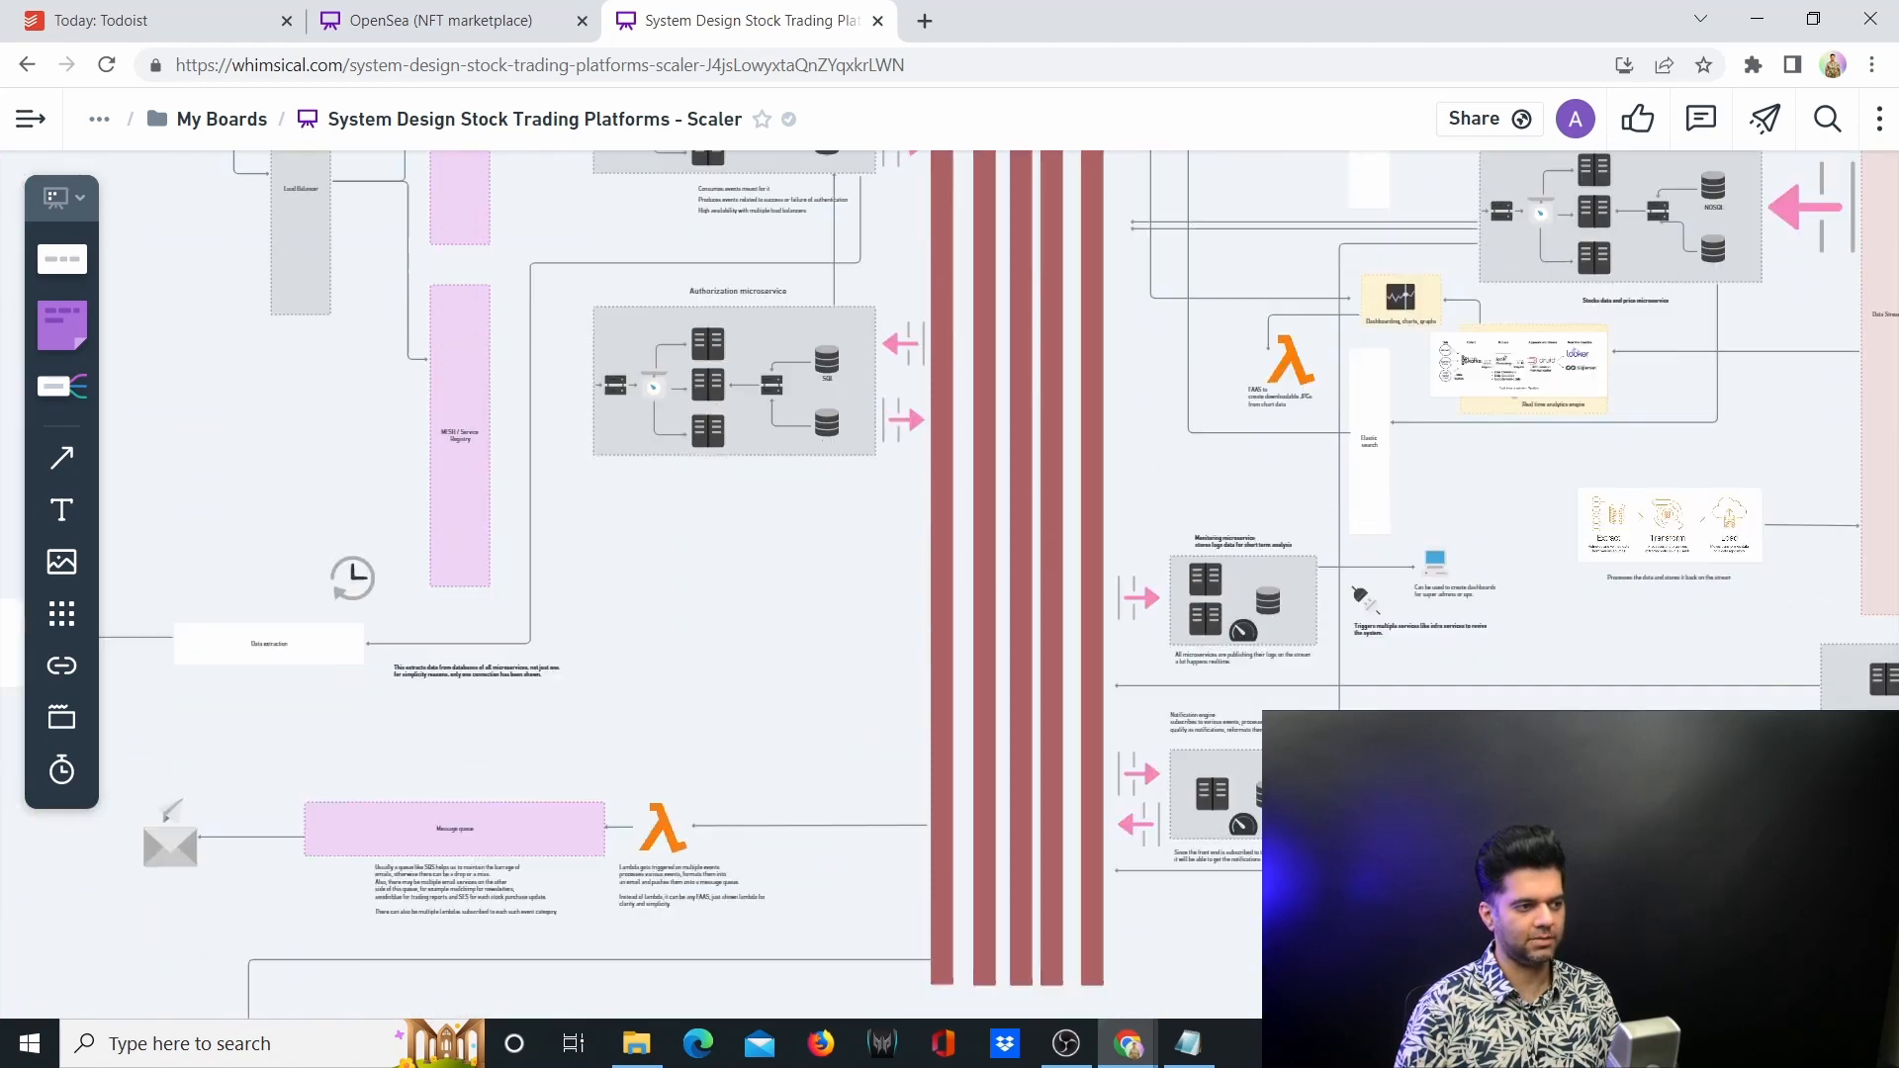
scroll(980, 578, down, 5)
scroll(980, 579, down, 3)
scroll(979, 579, down, 5)
ctrl+scroll(980, 579, down, 5)
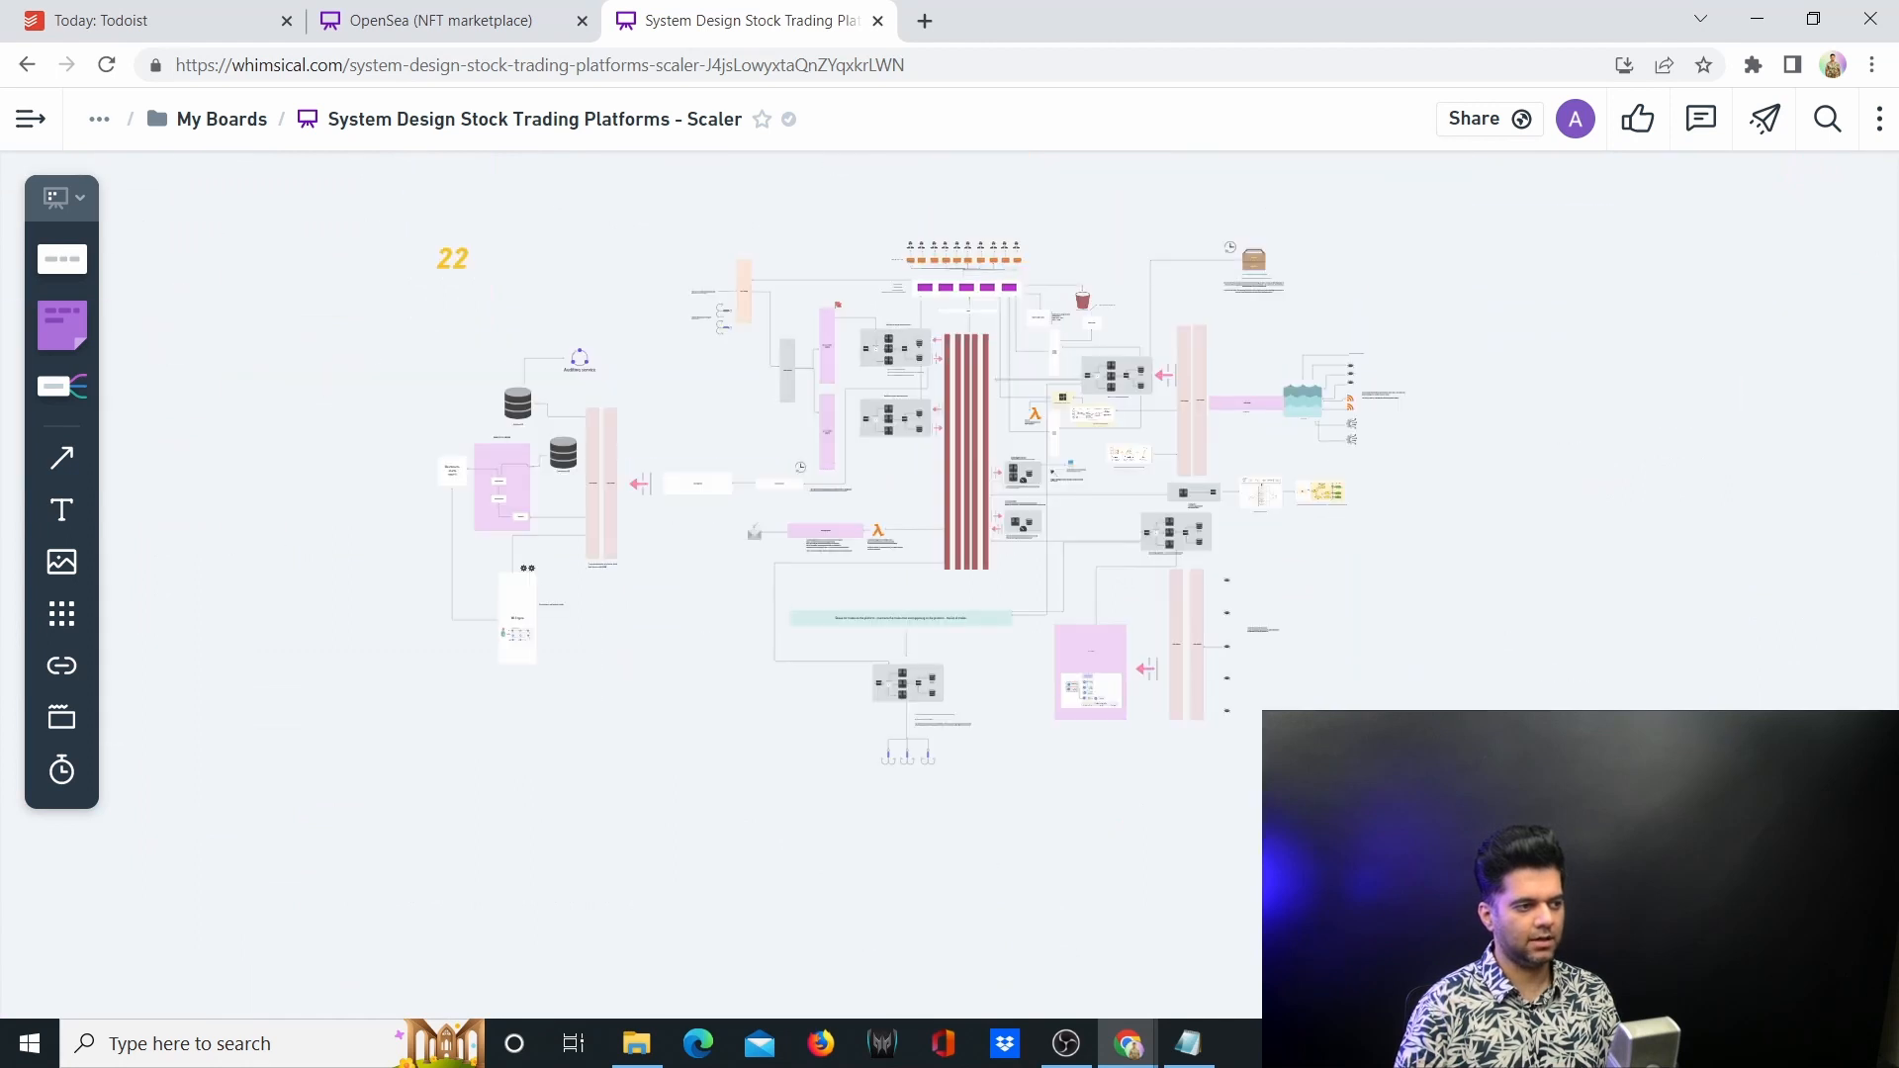
scroll(980, 579, up, 2)
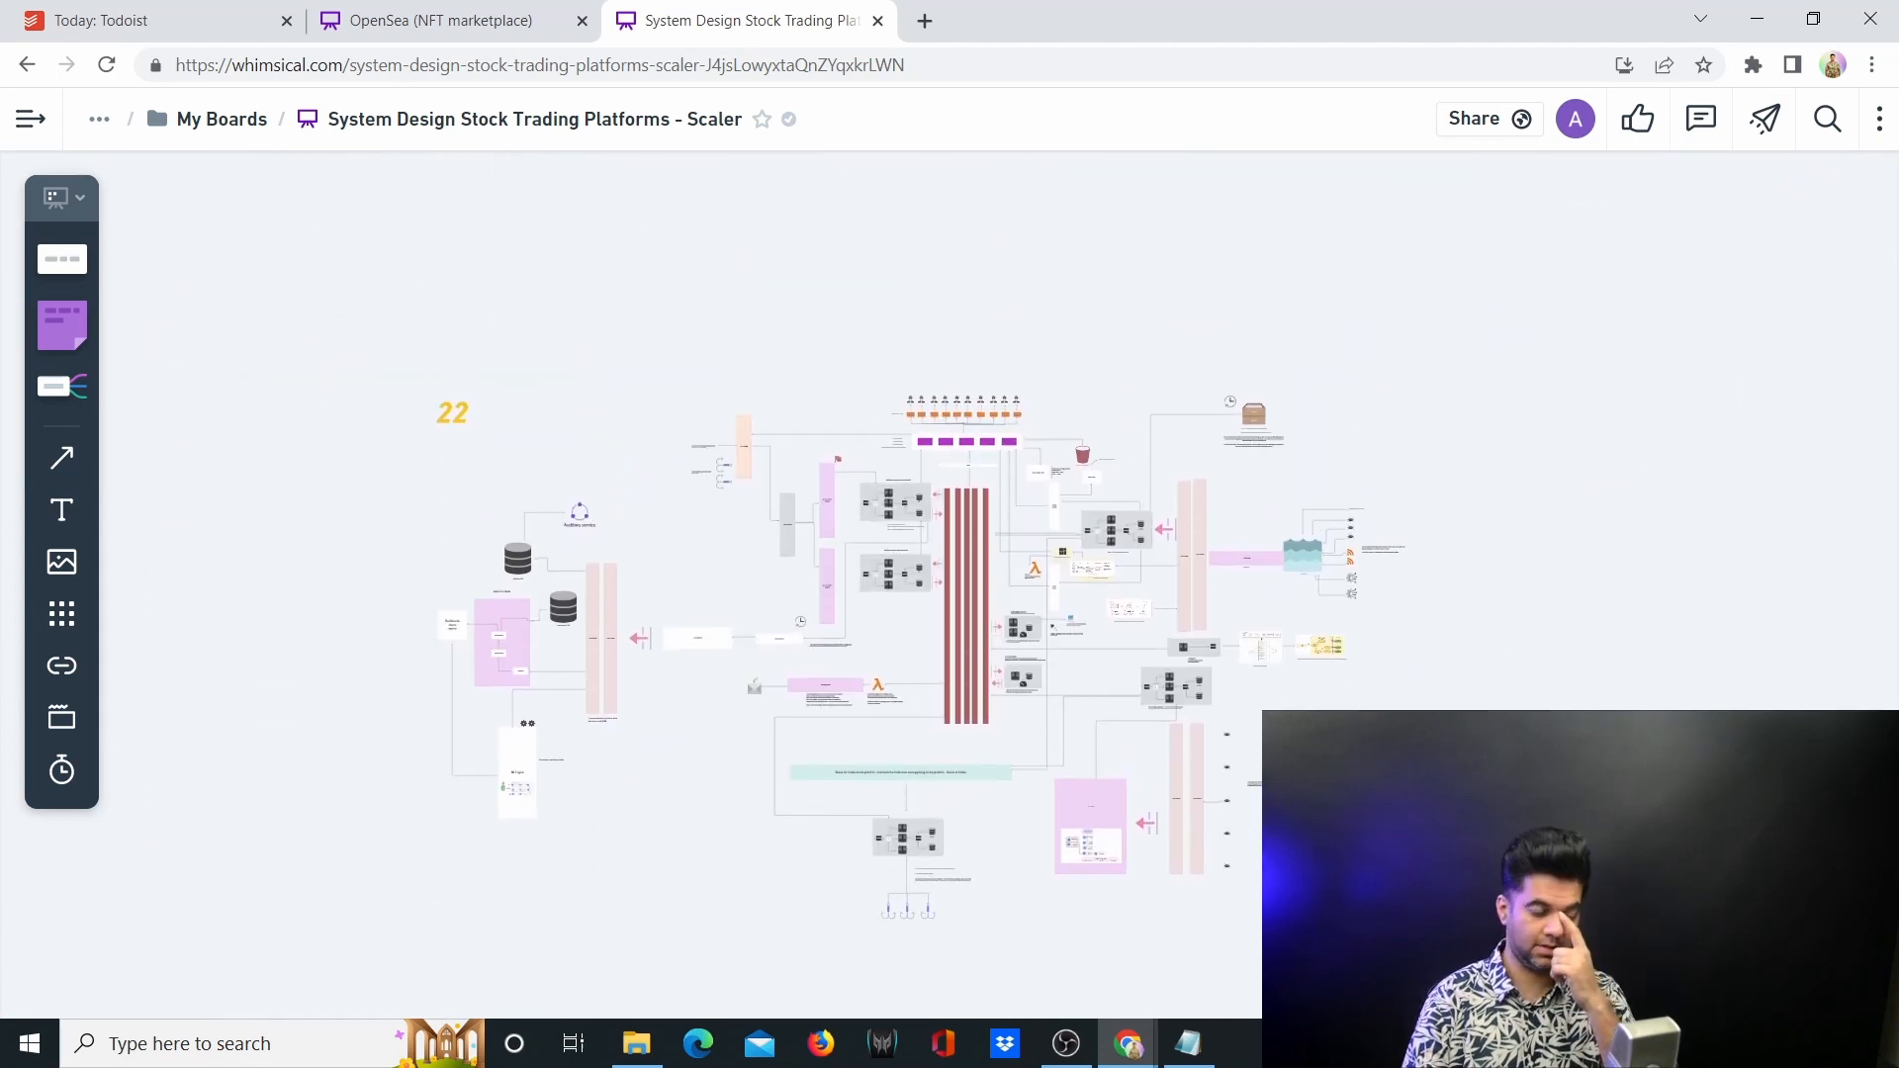
scroll(981, 580, down, 2)
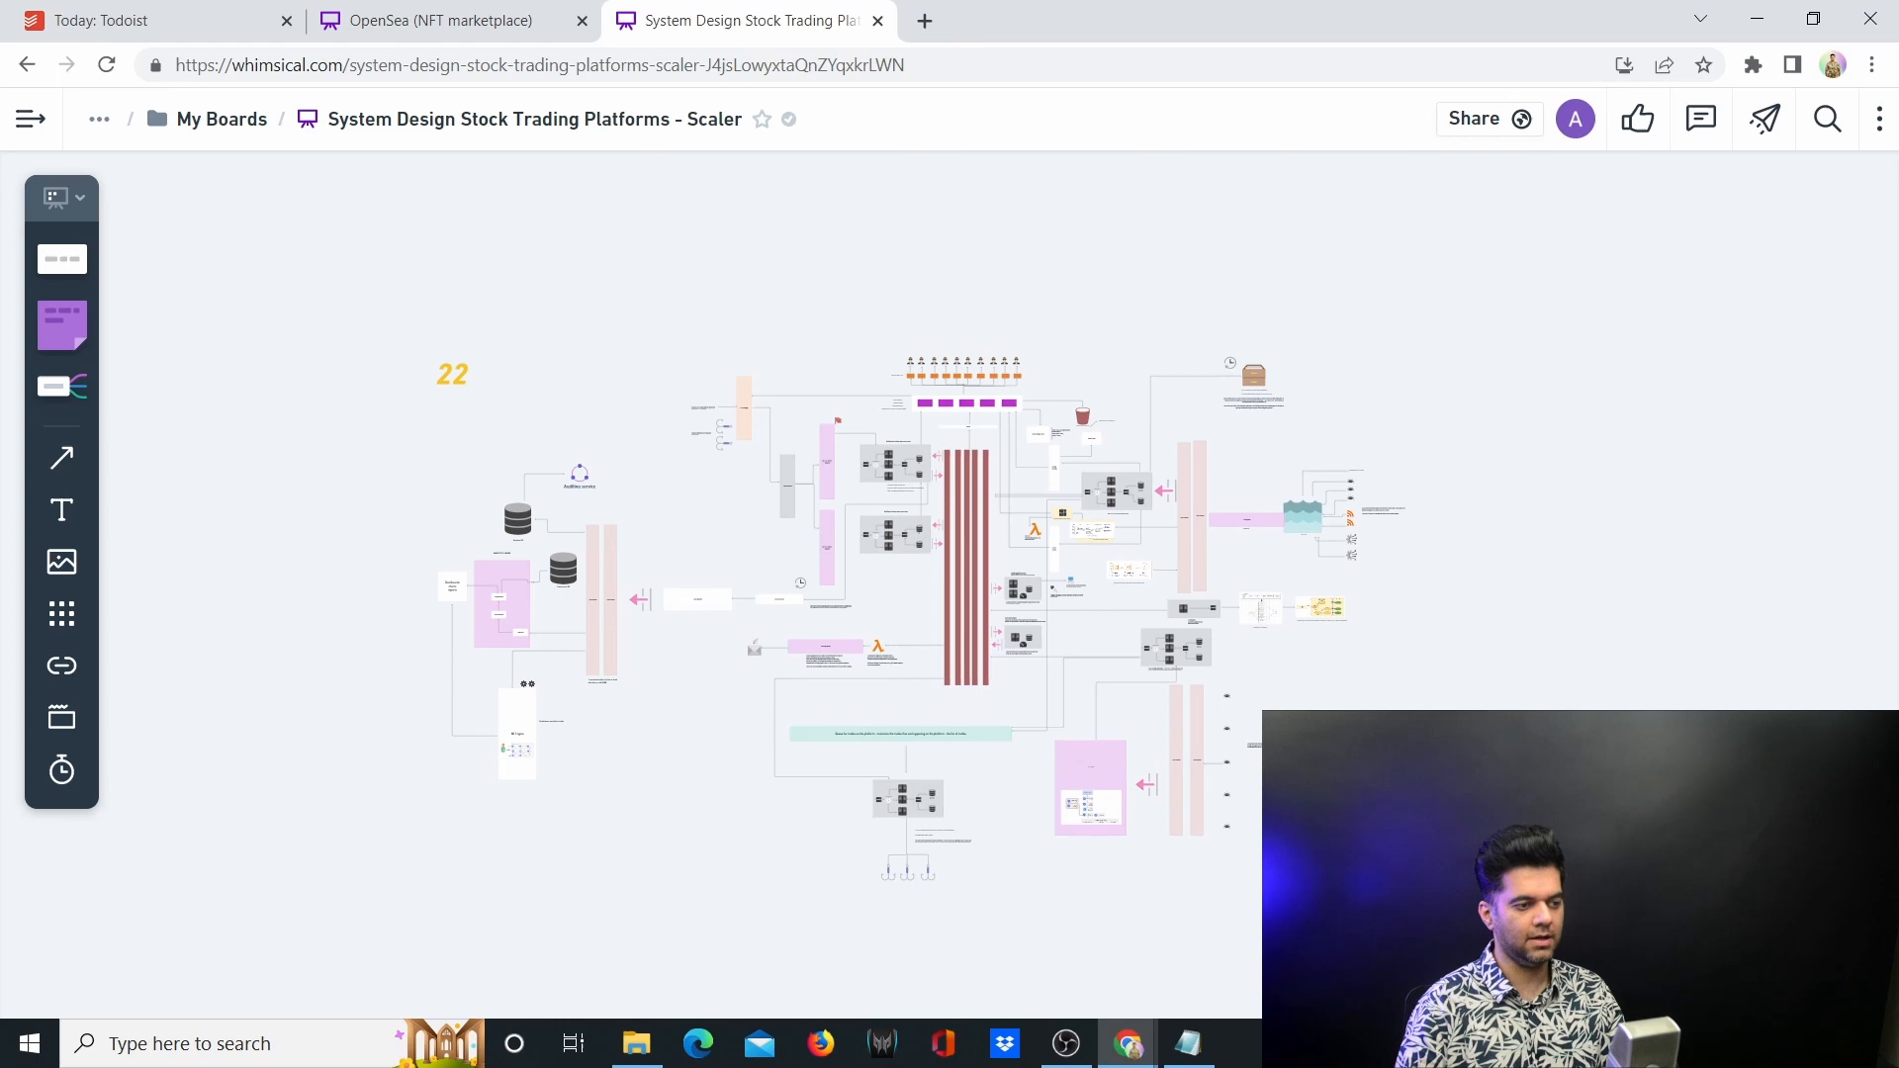
ctrl+scroll(741, 573, up, 5)
ctrl+scroll(739, 573, up, 3)
scroll(740, 573, up, 1)
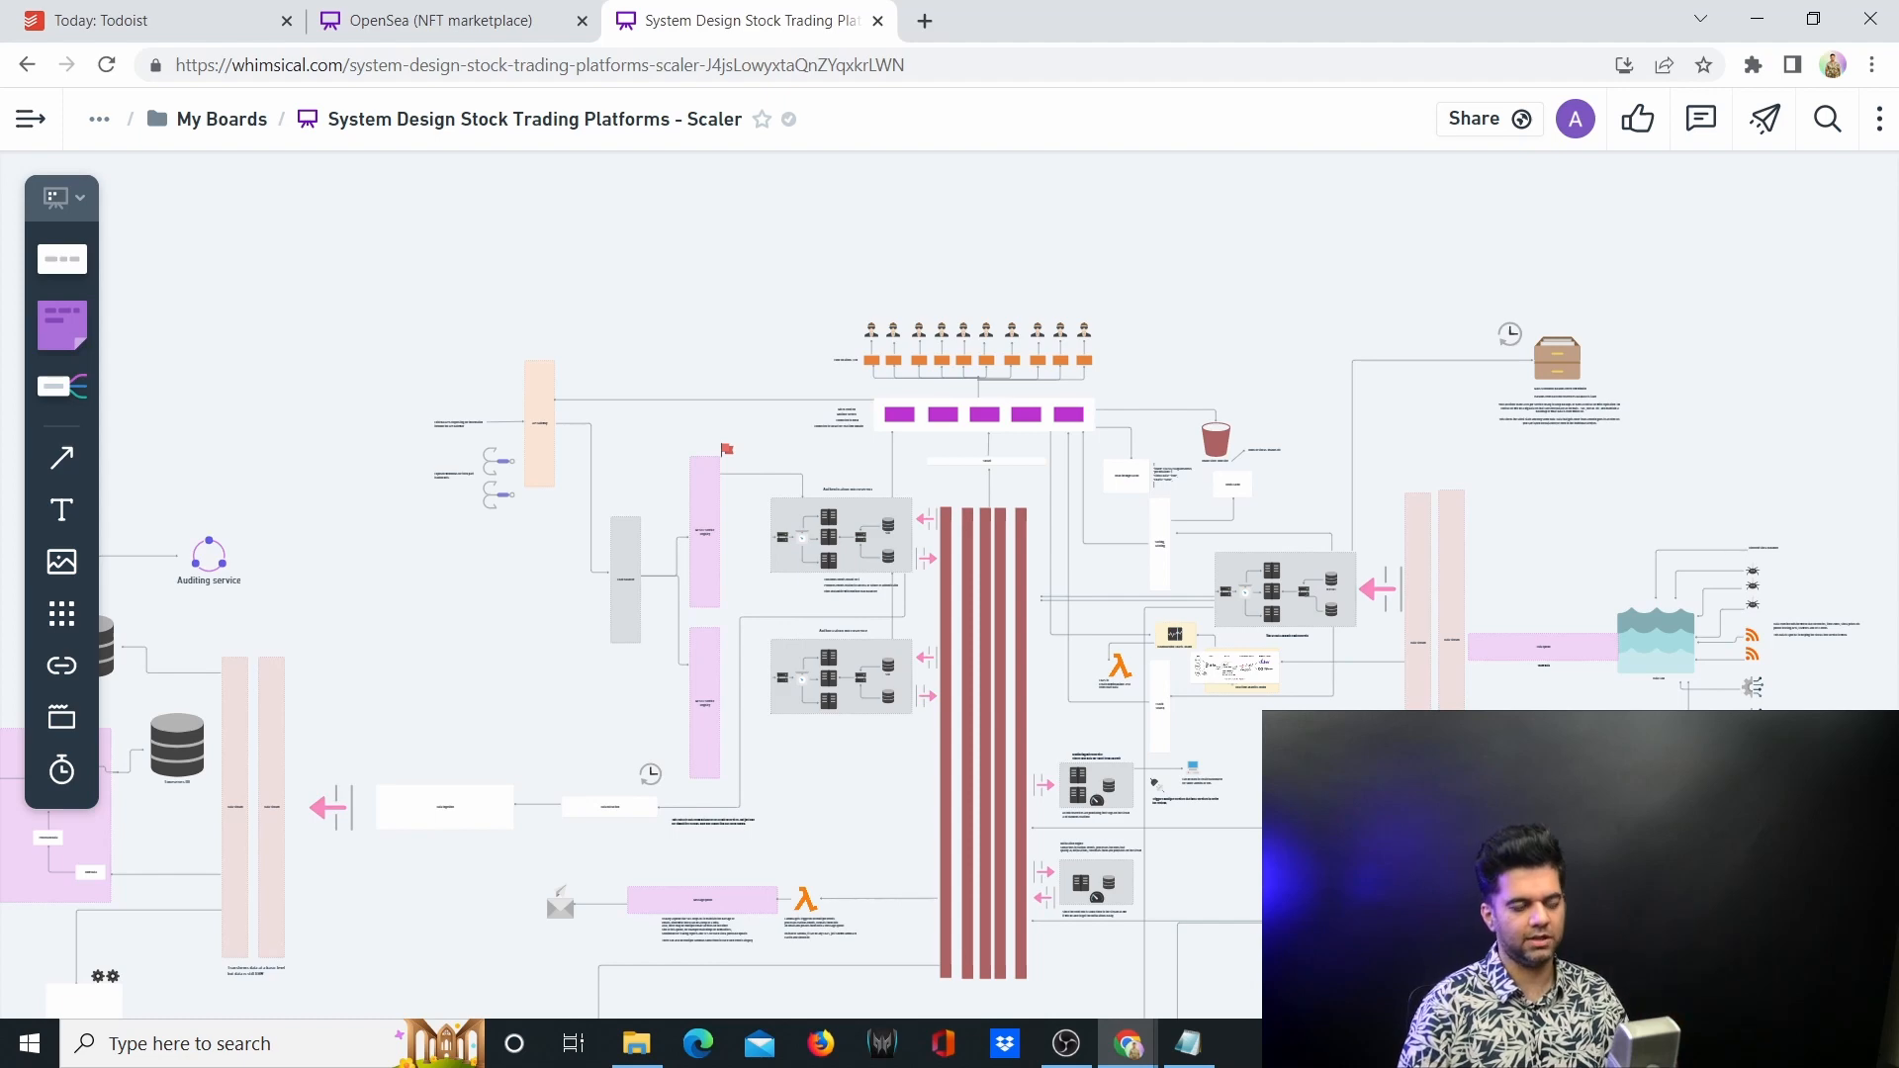
ctrl+scroll(1310, 592, down, 8)
scroll(899, 599, up, 5)
scroll(900, 600, up, 5)
scroll(899, 601, up, 3)
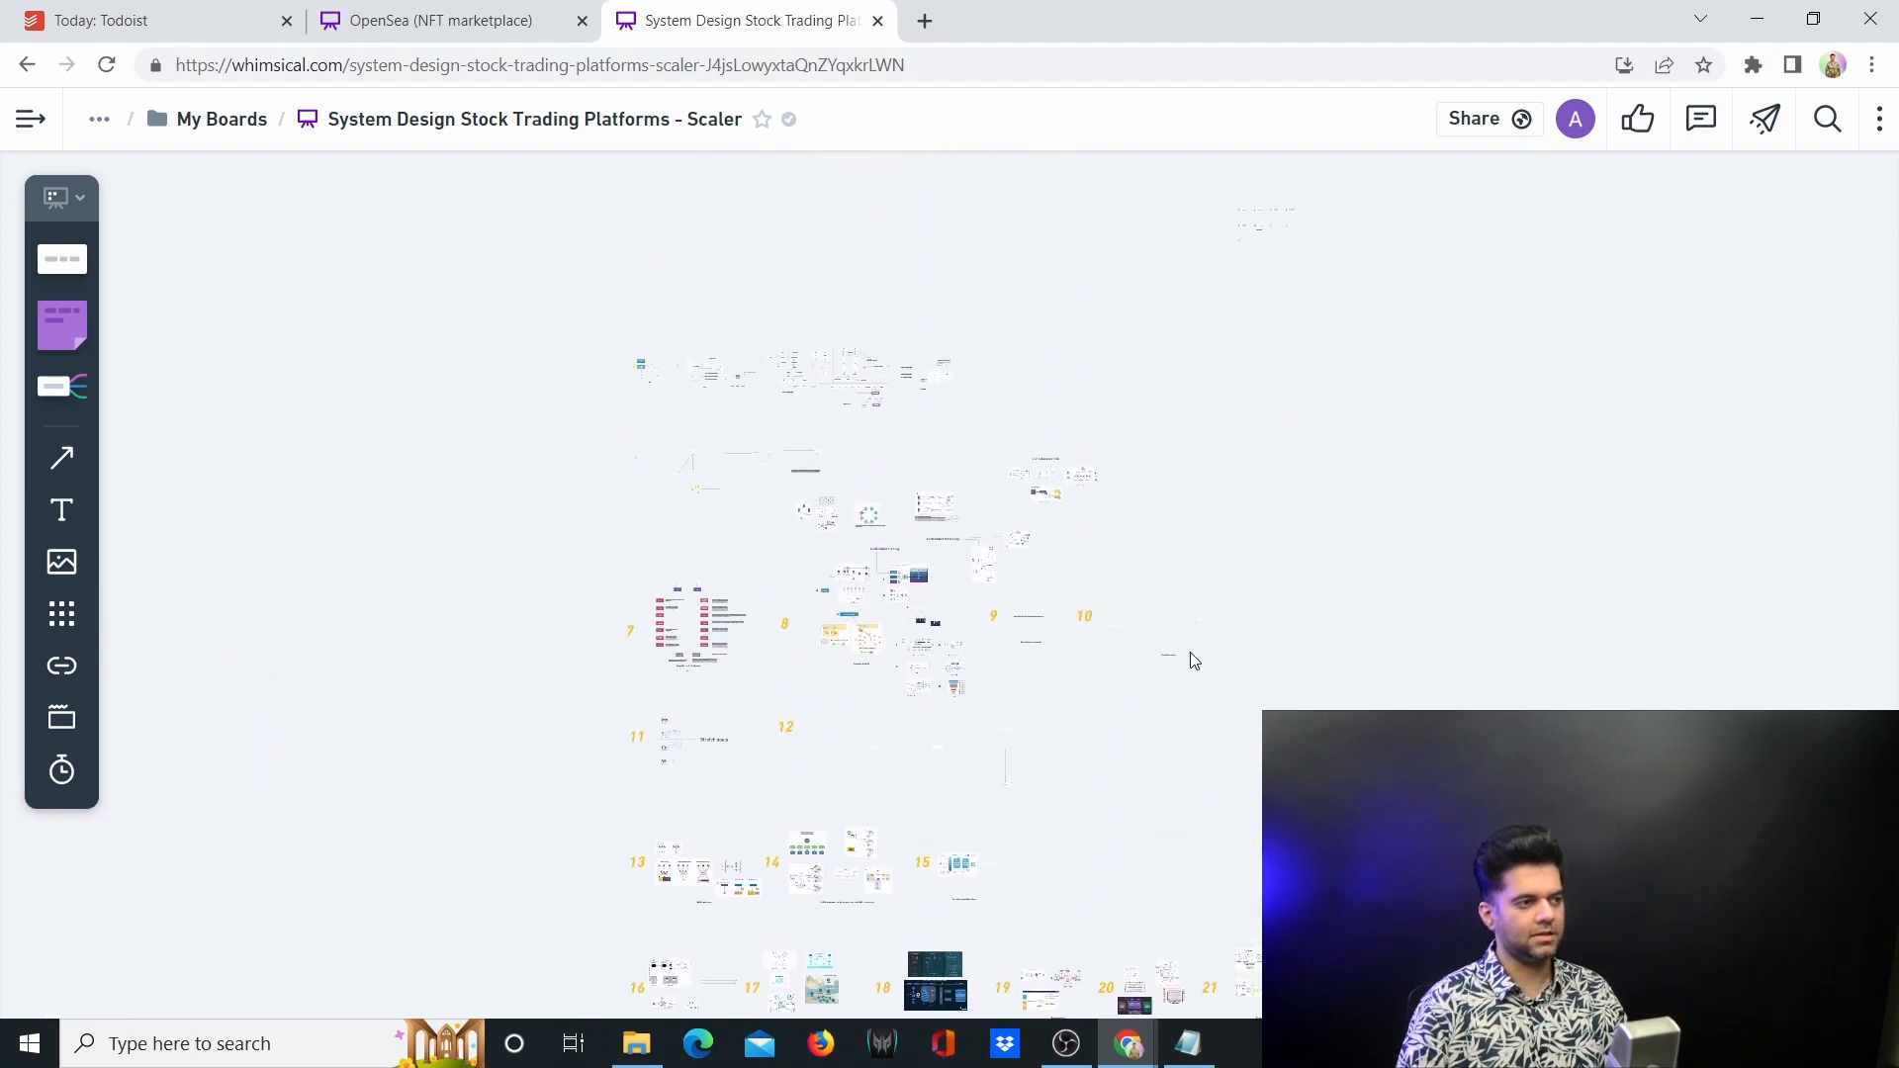
scroll(899, 599, up, 2)
Step: Return to the NFT marketplace board in full screen and pan to the agenda headings
click(441, 20)
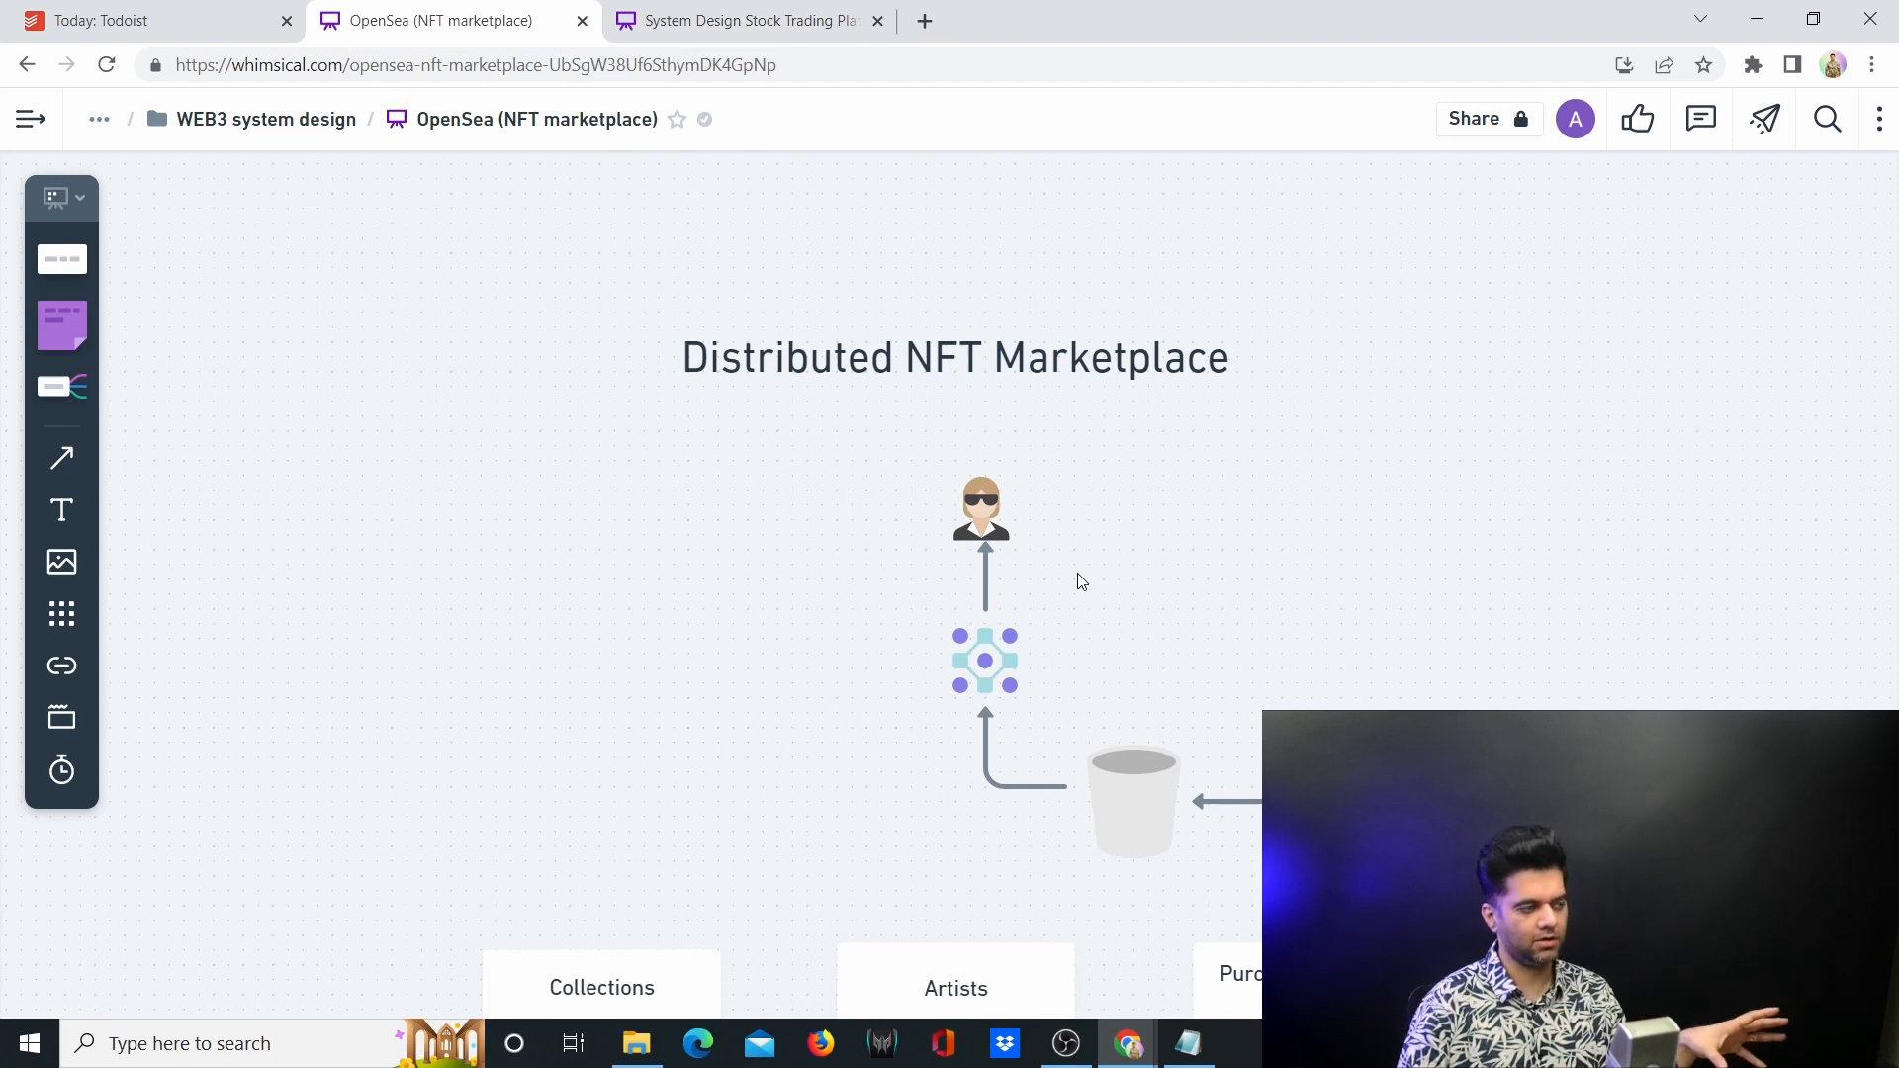
scroll(1057, 579, down, 1)
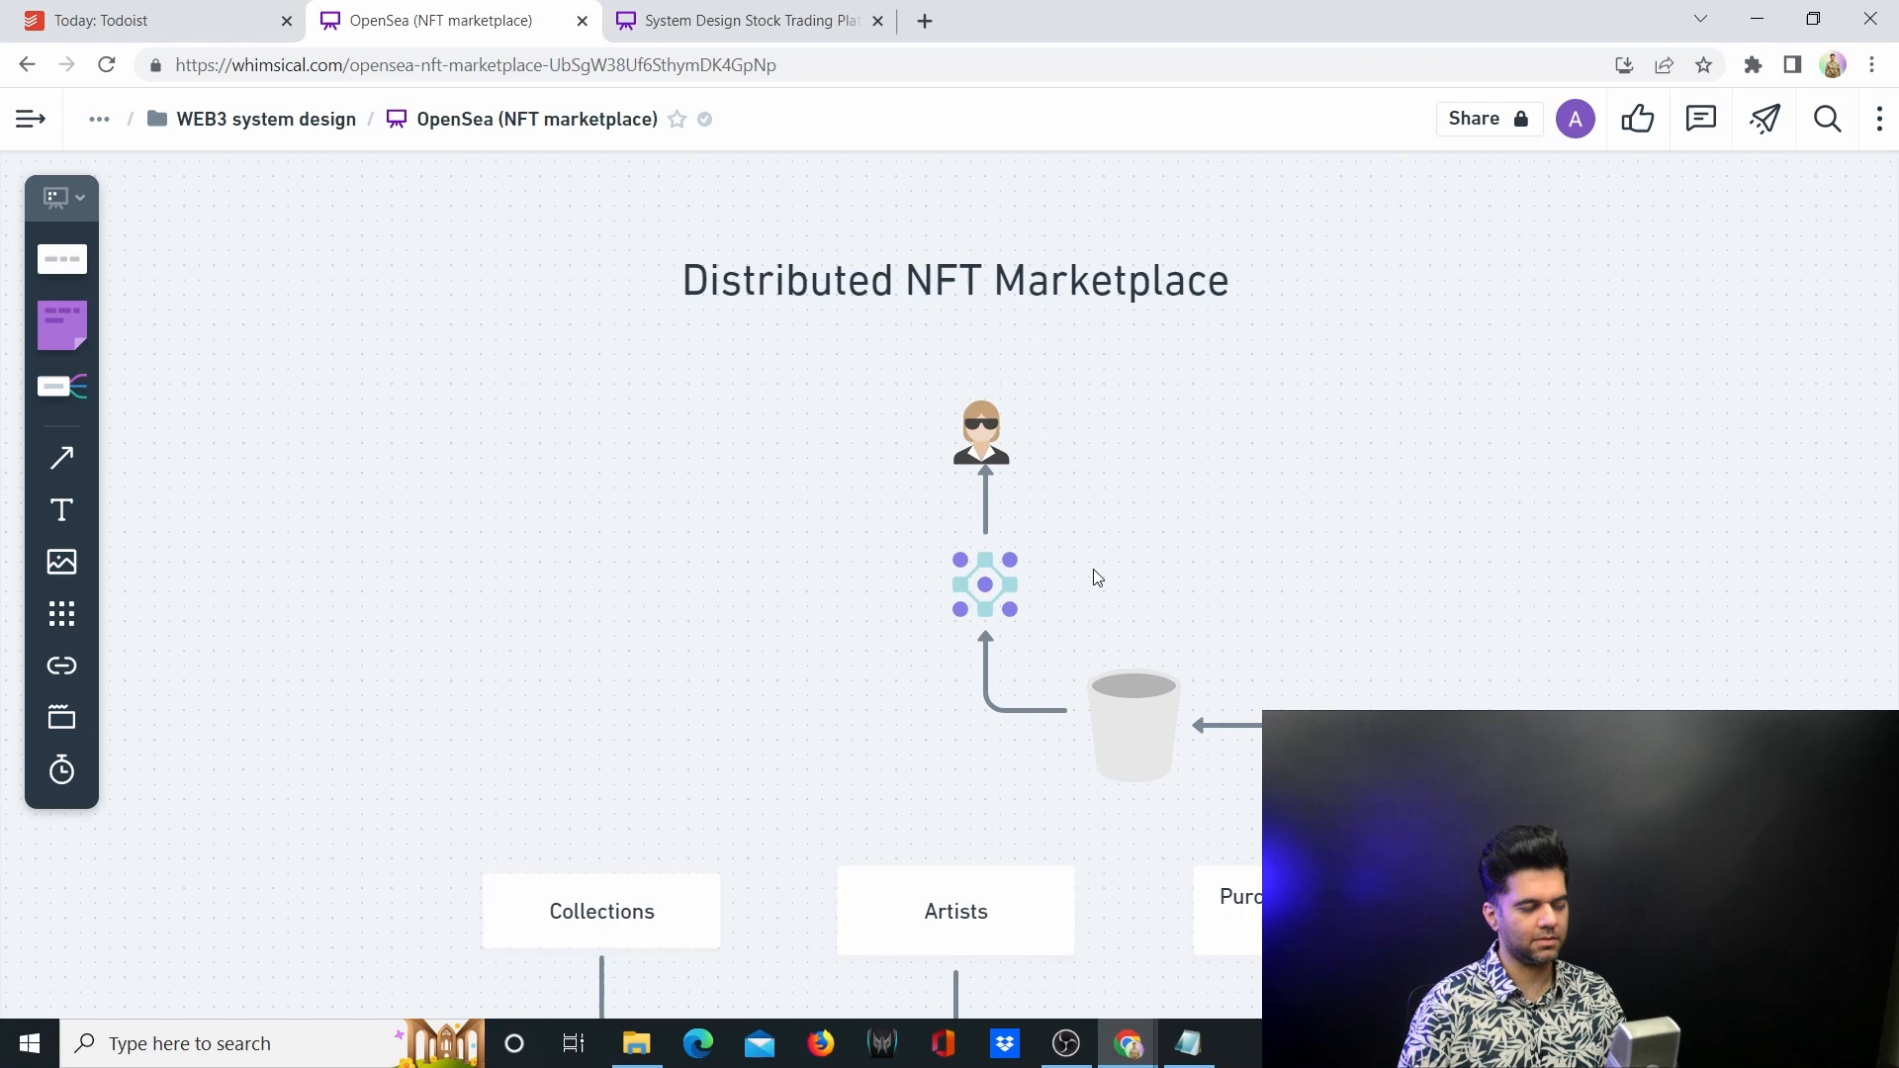
key(F11)
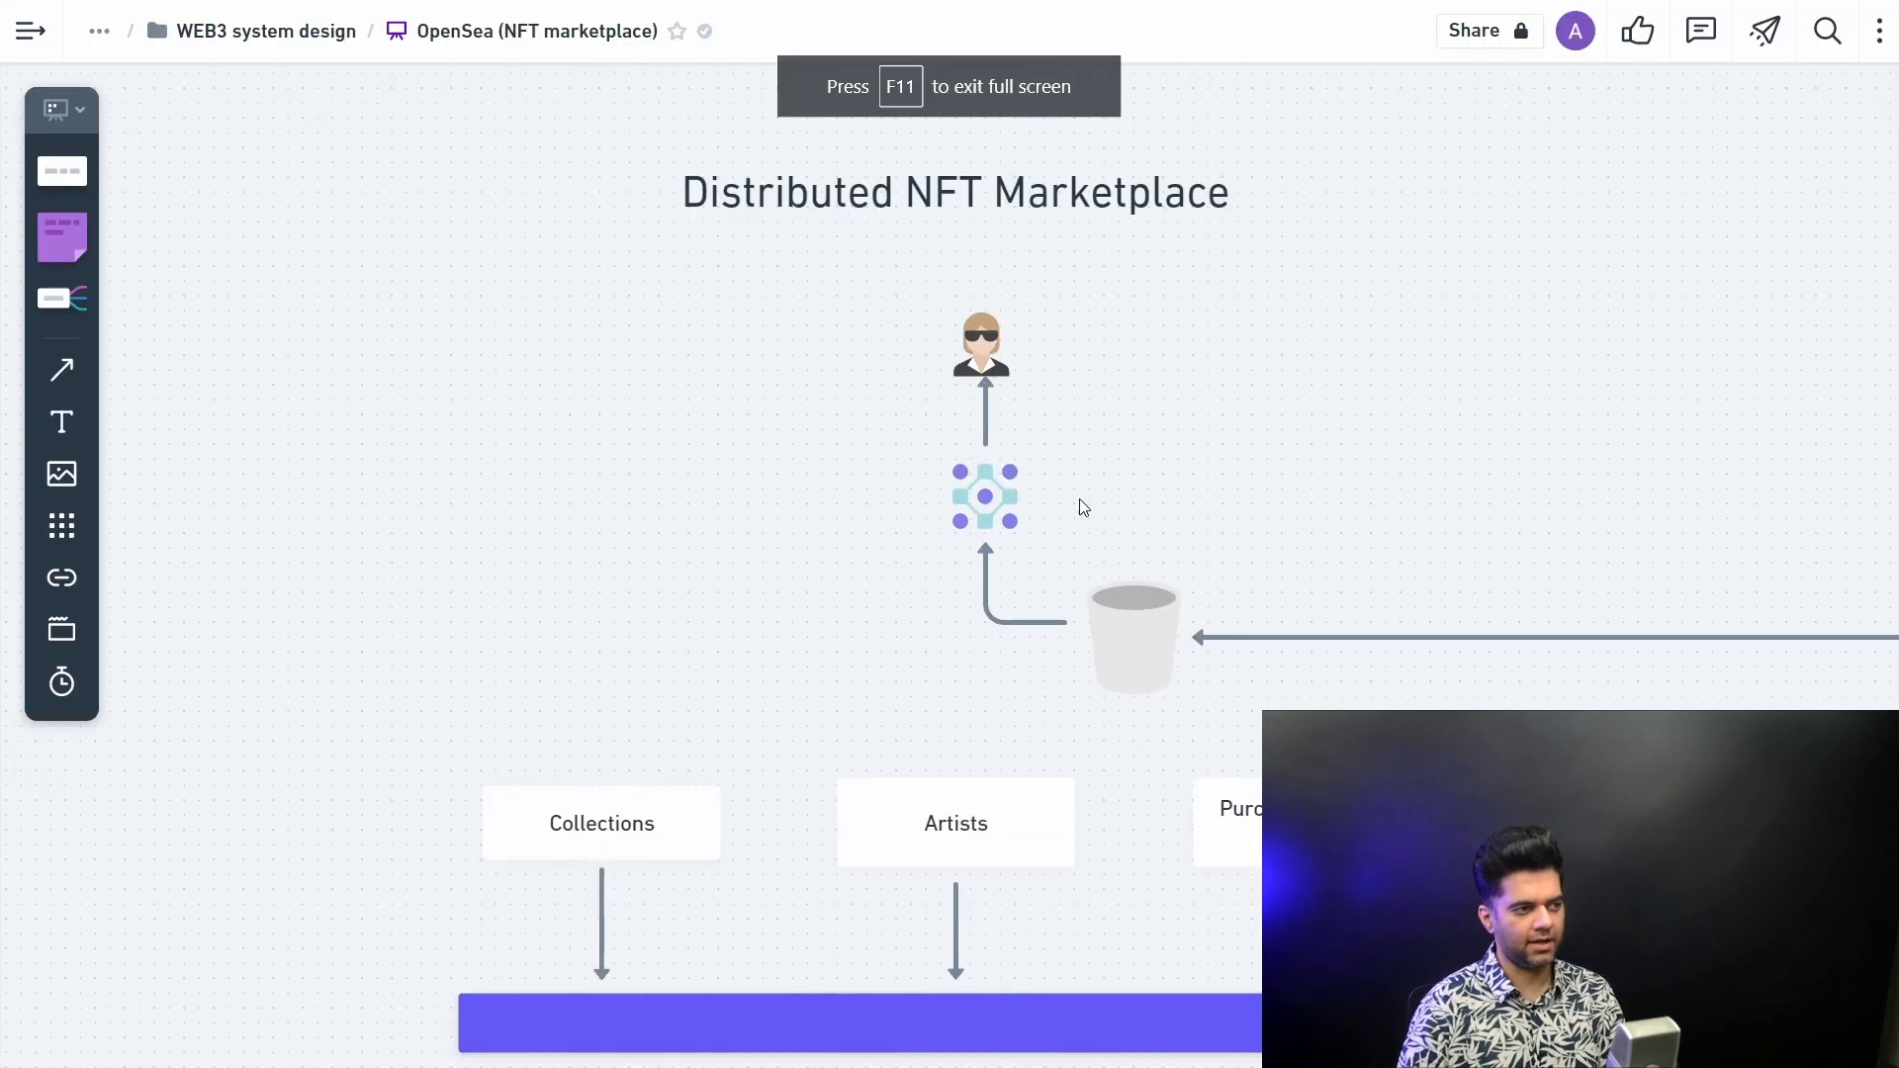
drag(740, 430, 1291, 477)
scroll(1049, 487, left, 4)
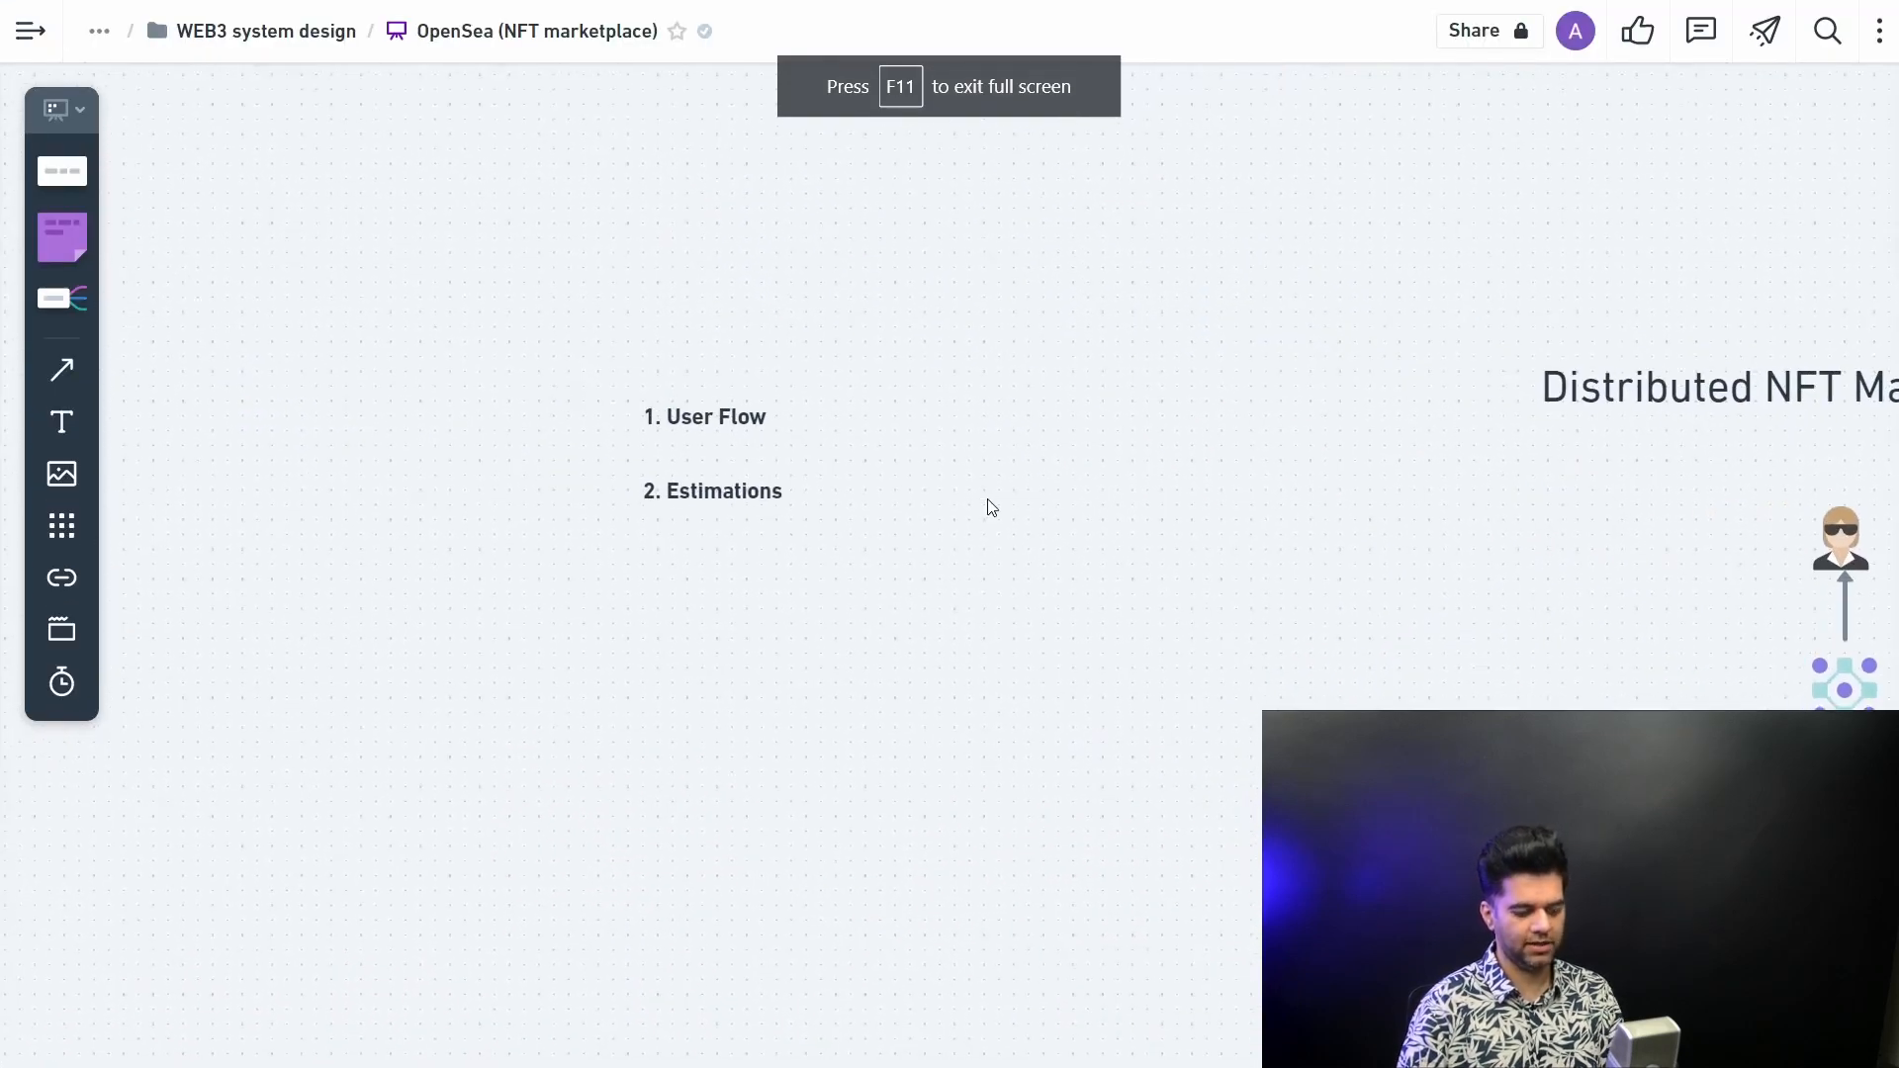
scroll(989, 504, up, 3)
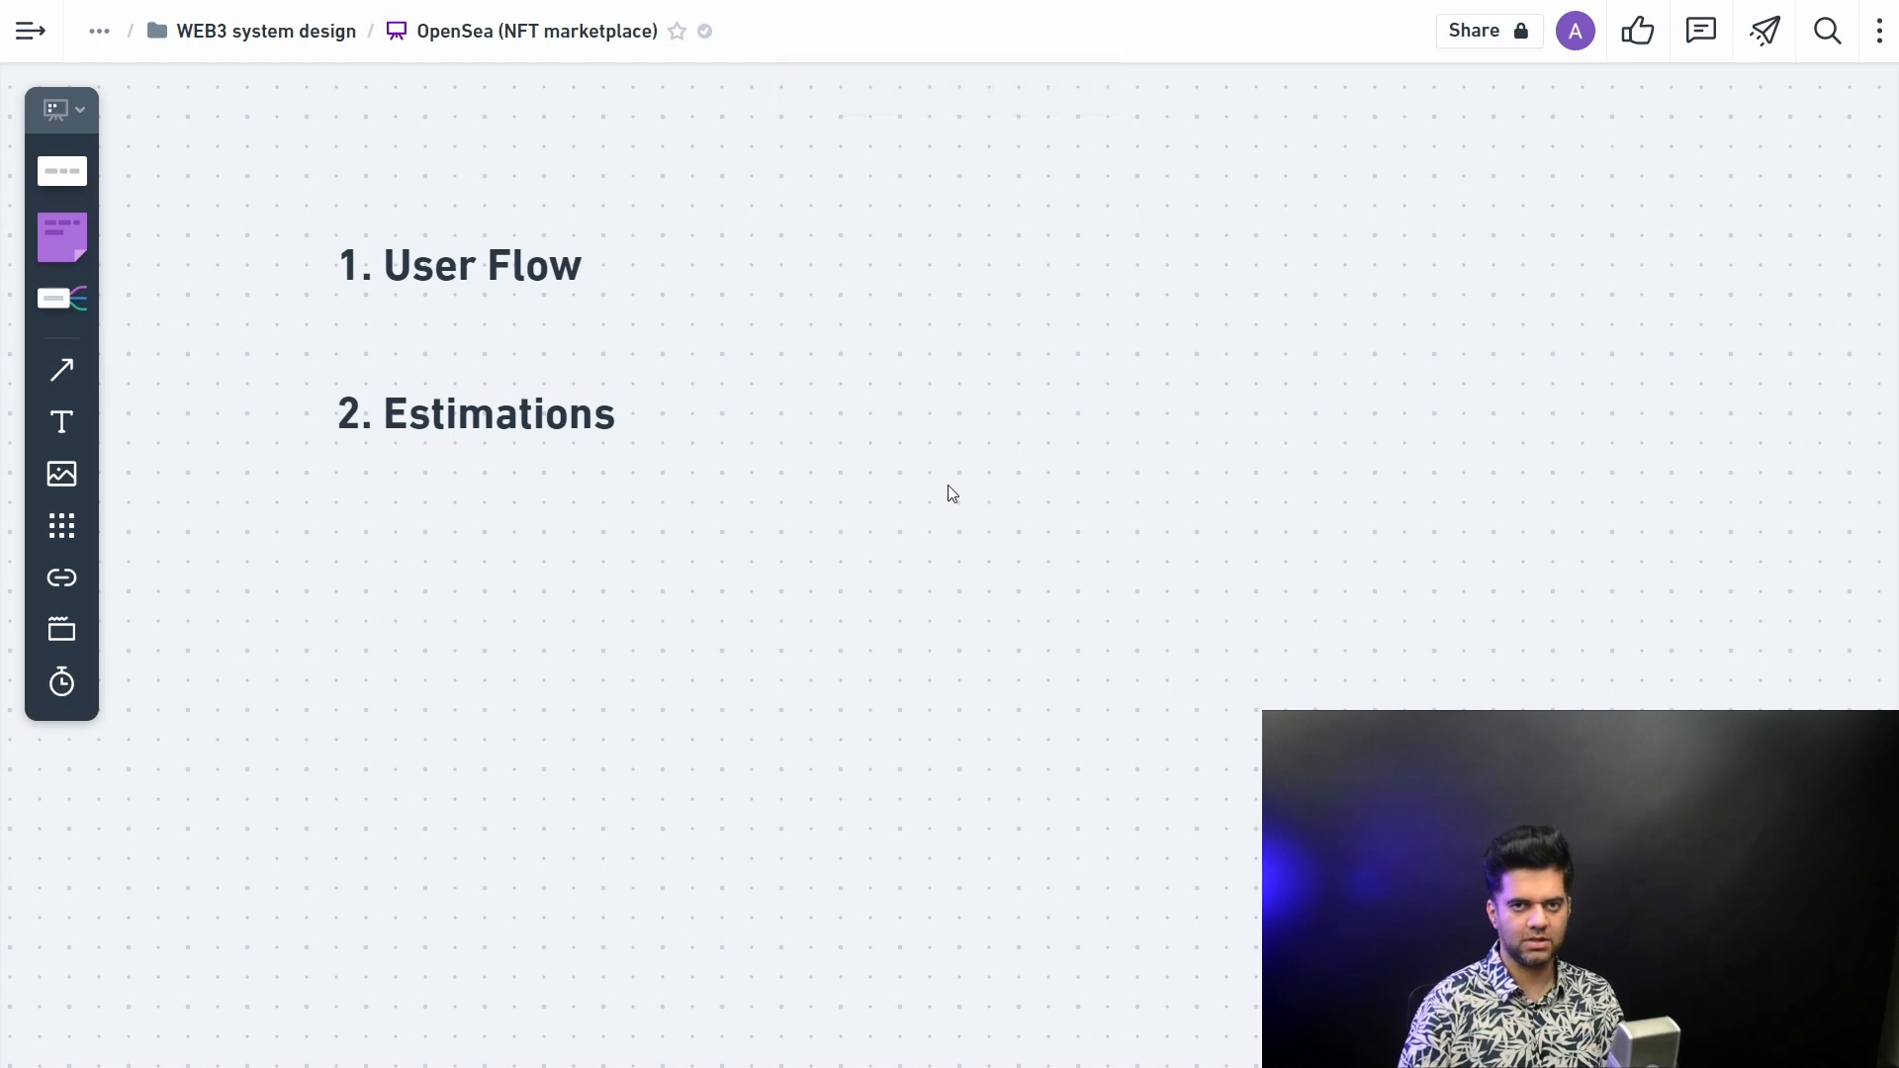
drag(949, 493, 1224, 635)
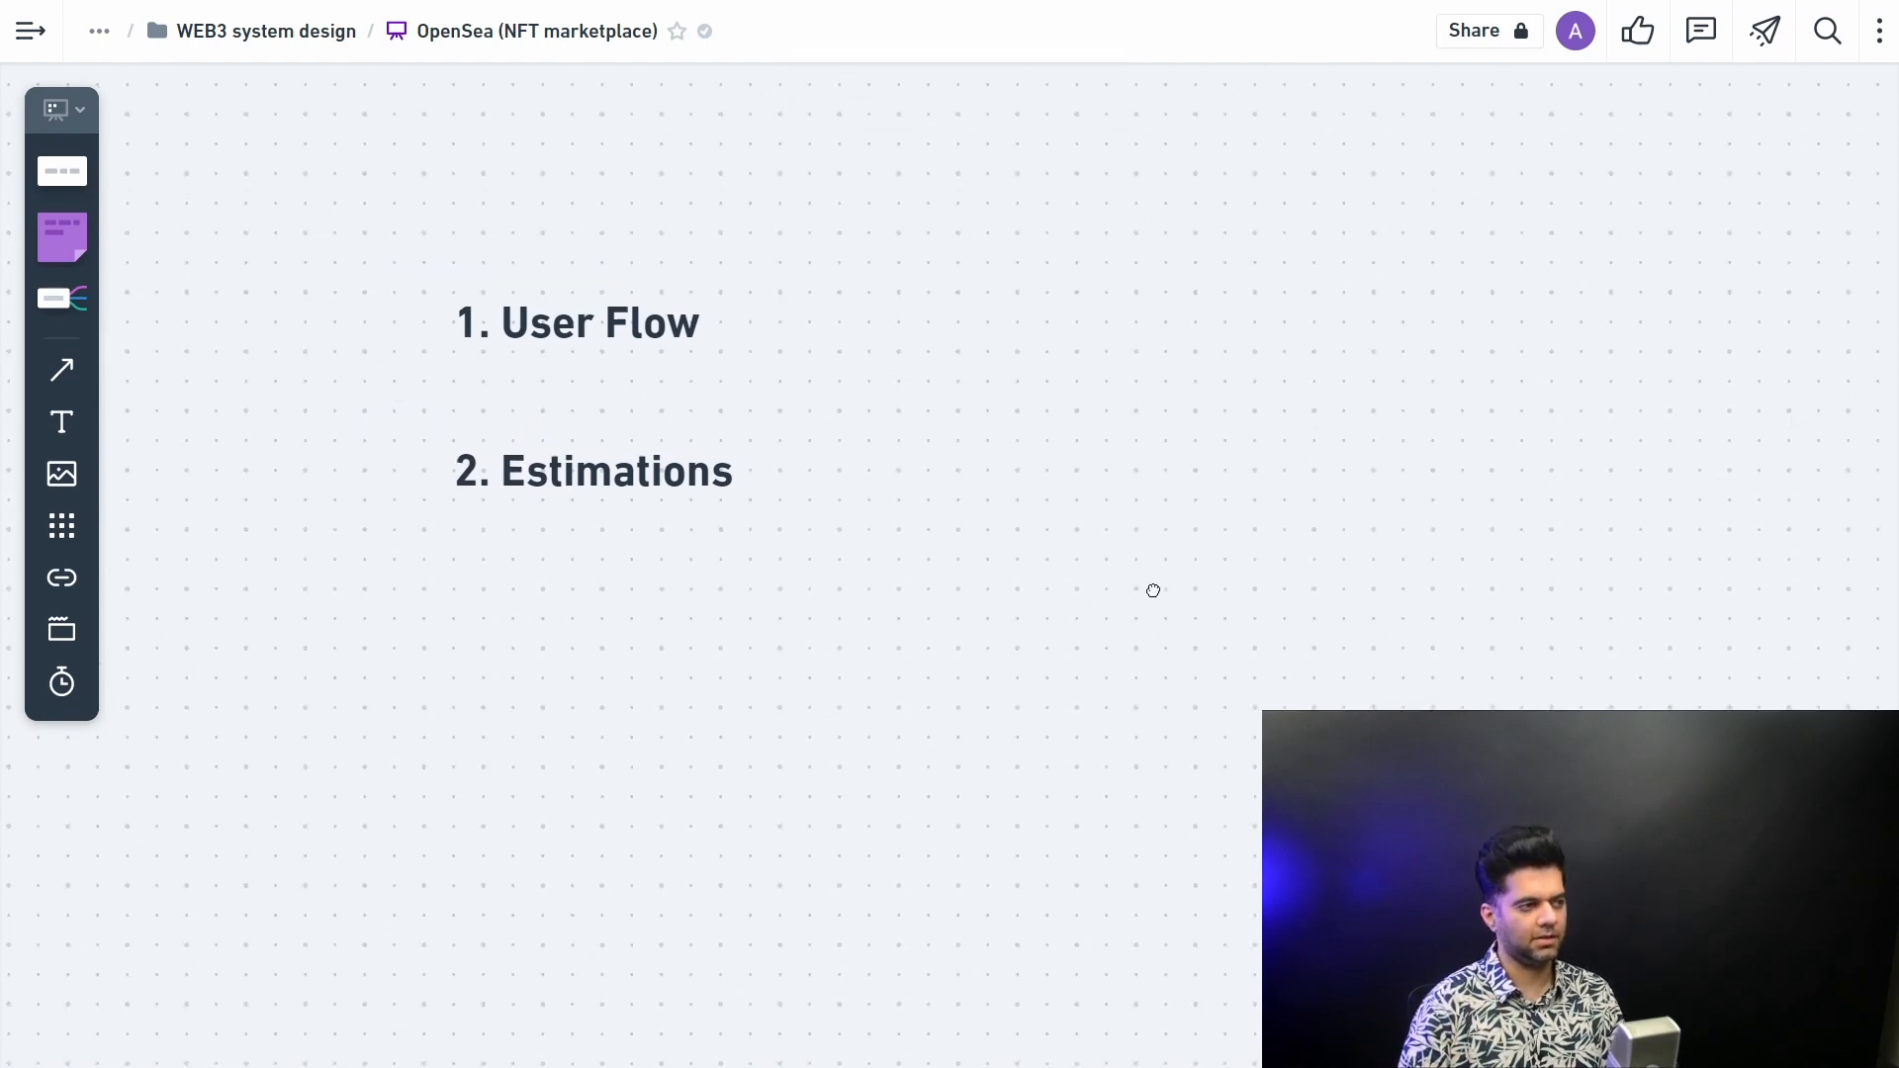
scroll(1217, 520, up, 4)
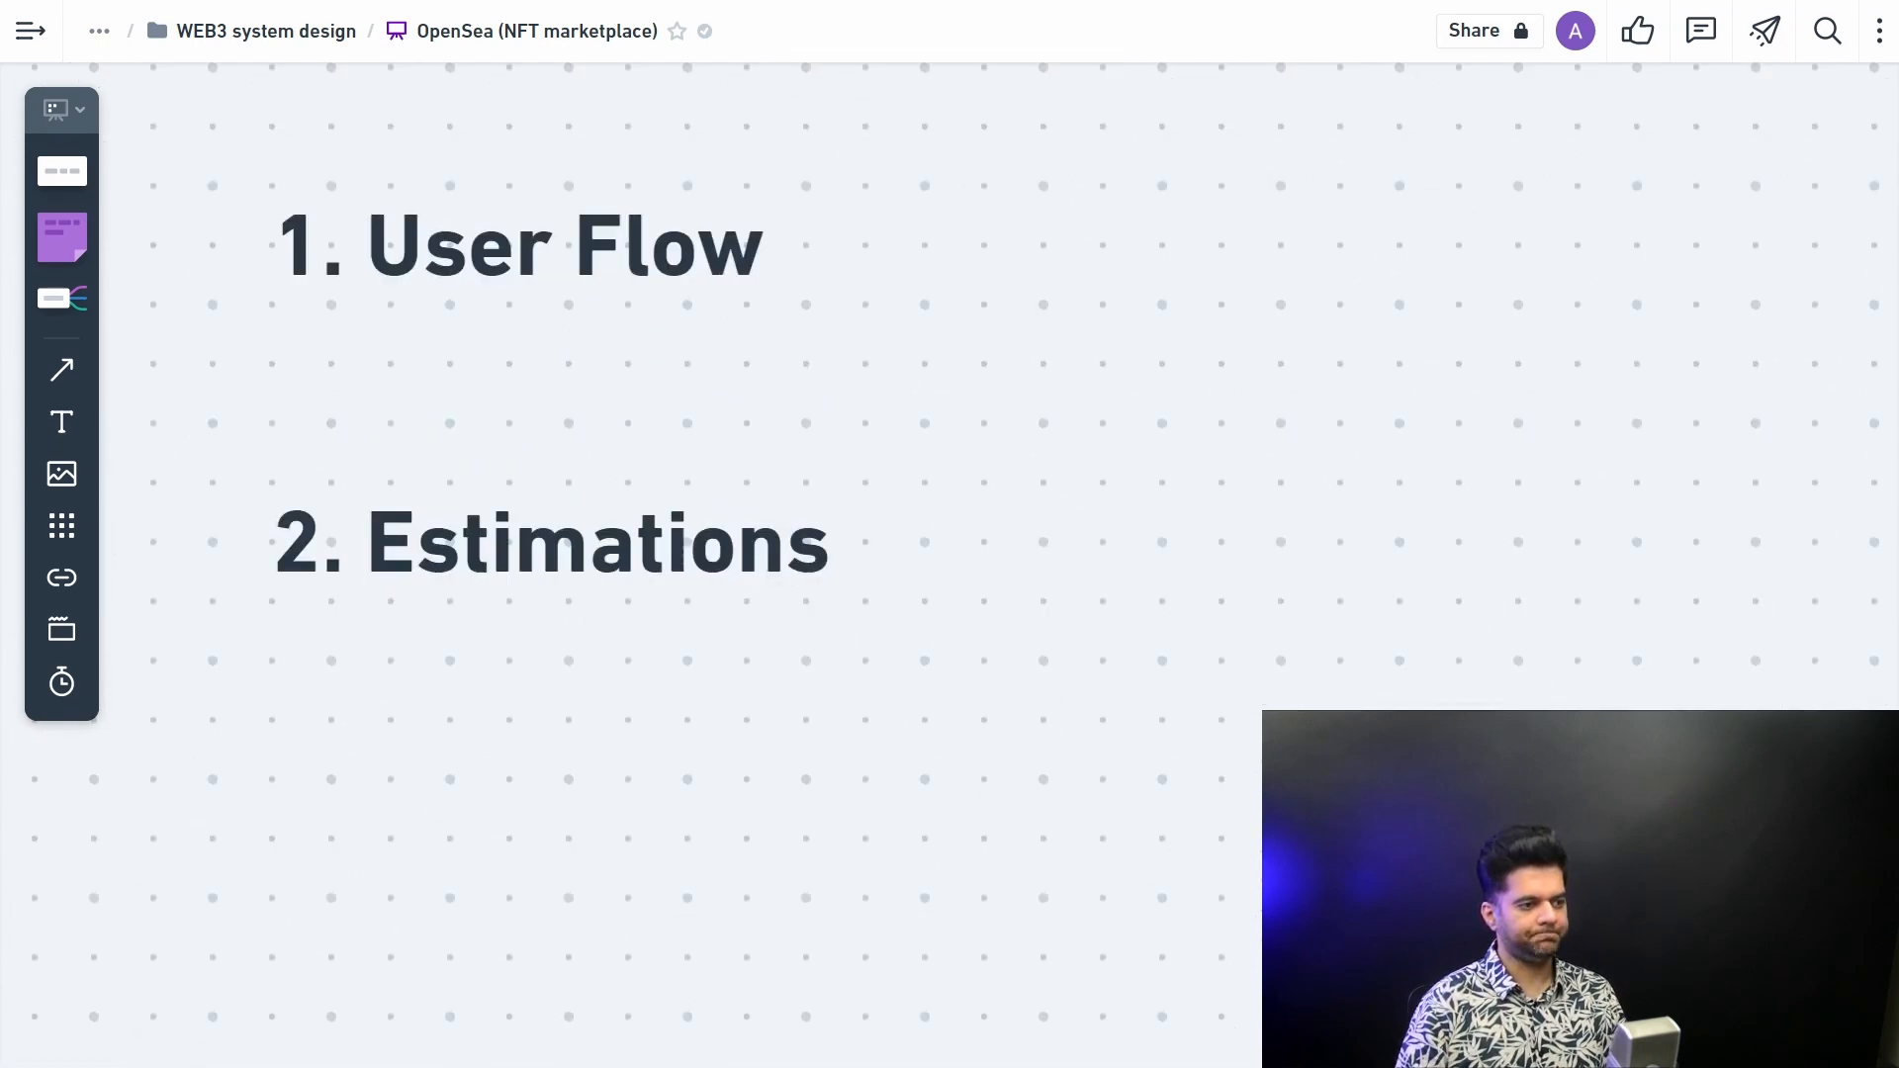
Step: Highlight the '1. User Flow' and '2. Estimations' headings in turn
click(692, 381)
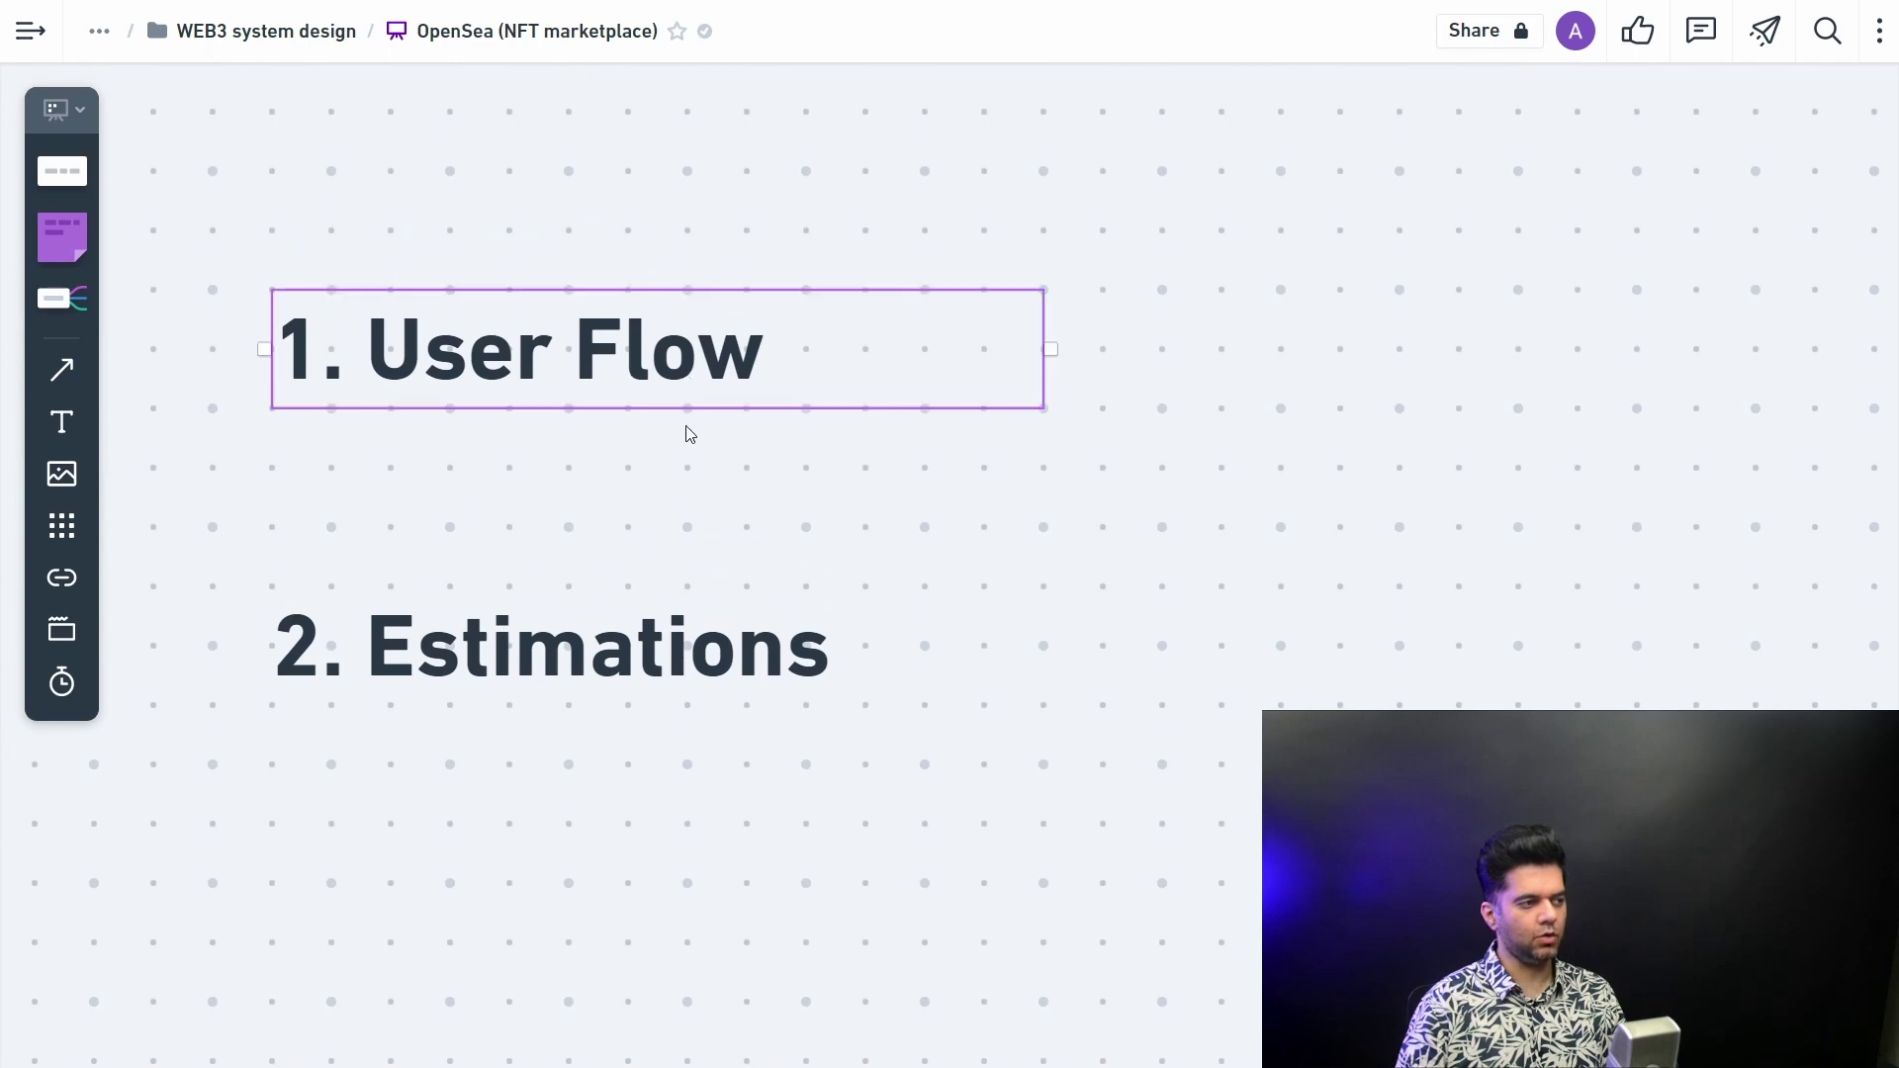
click(746, 650)
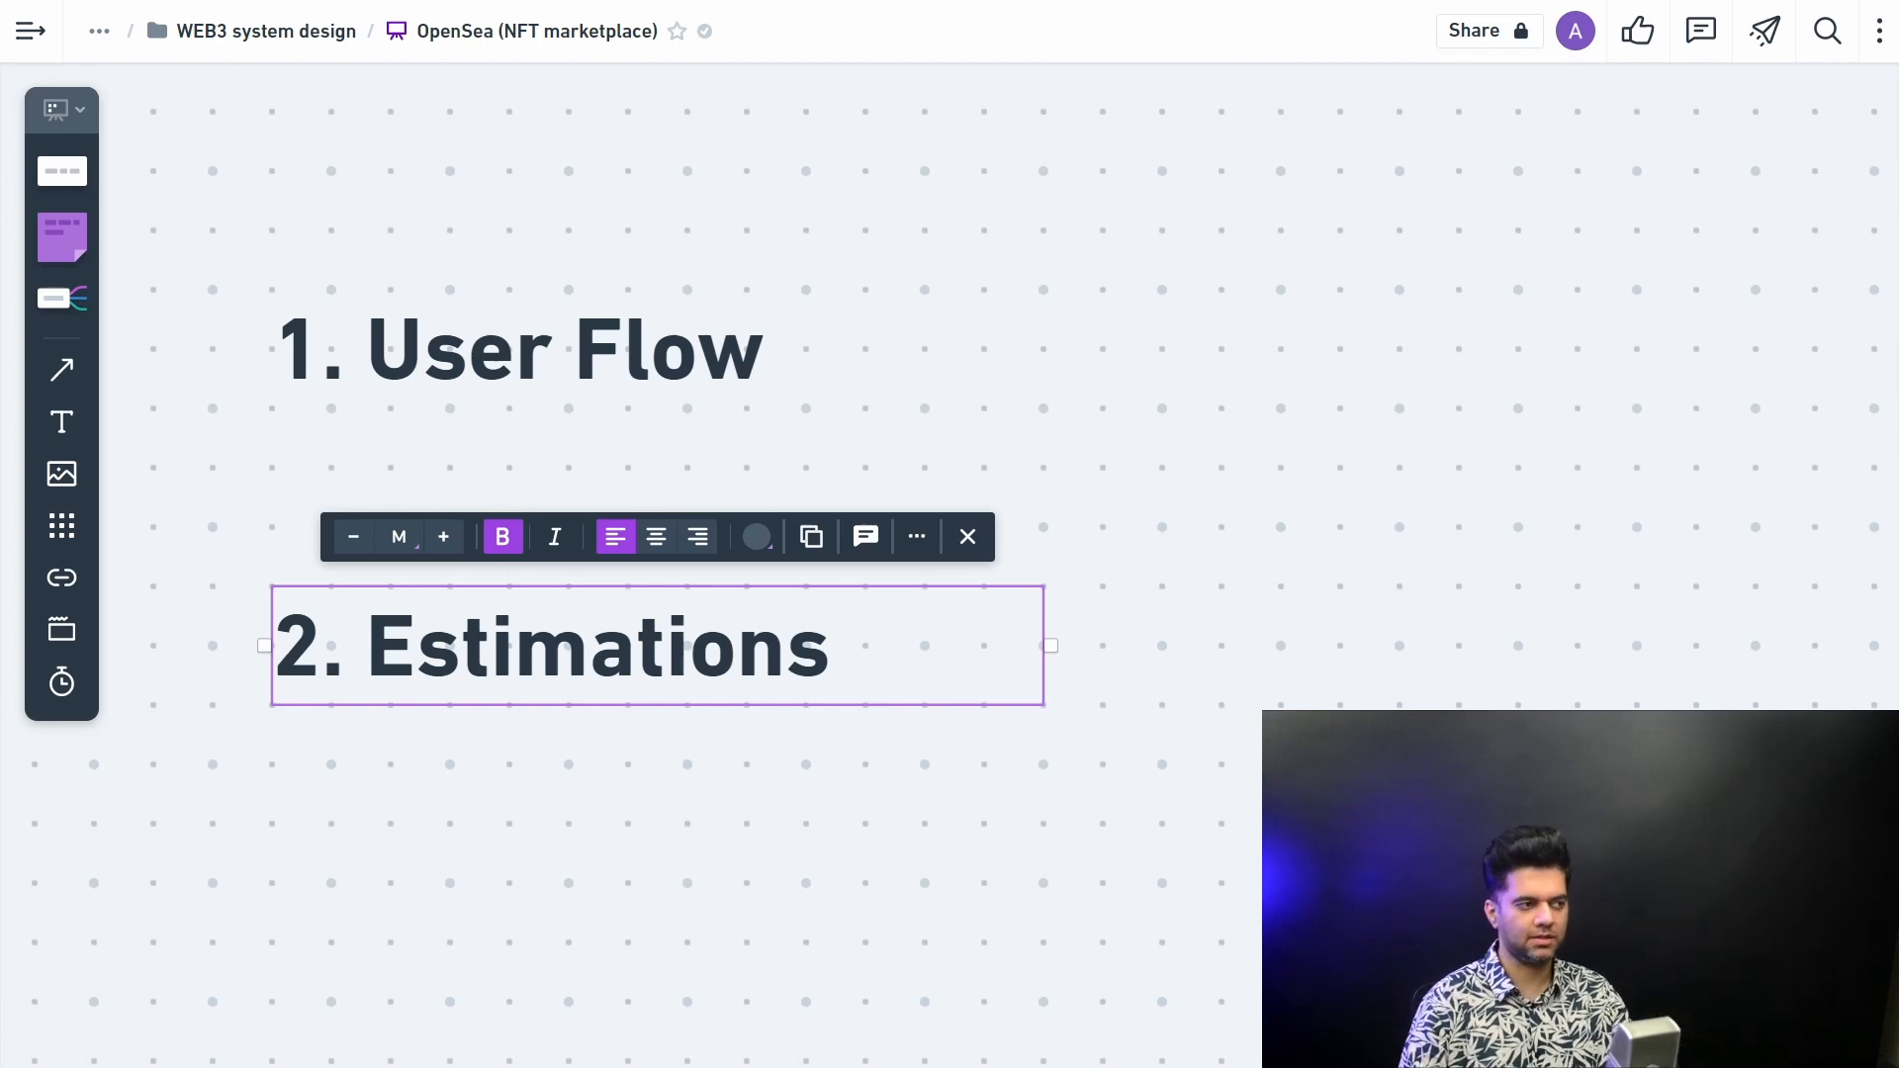
click(738, 364)
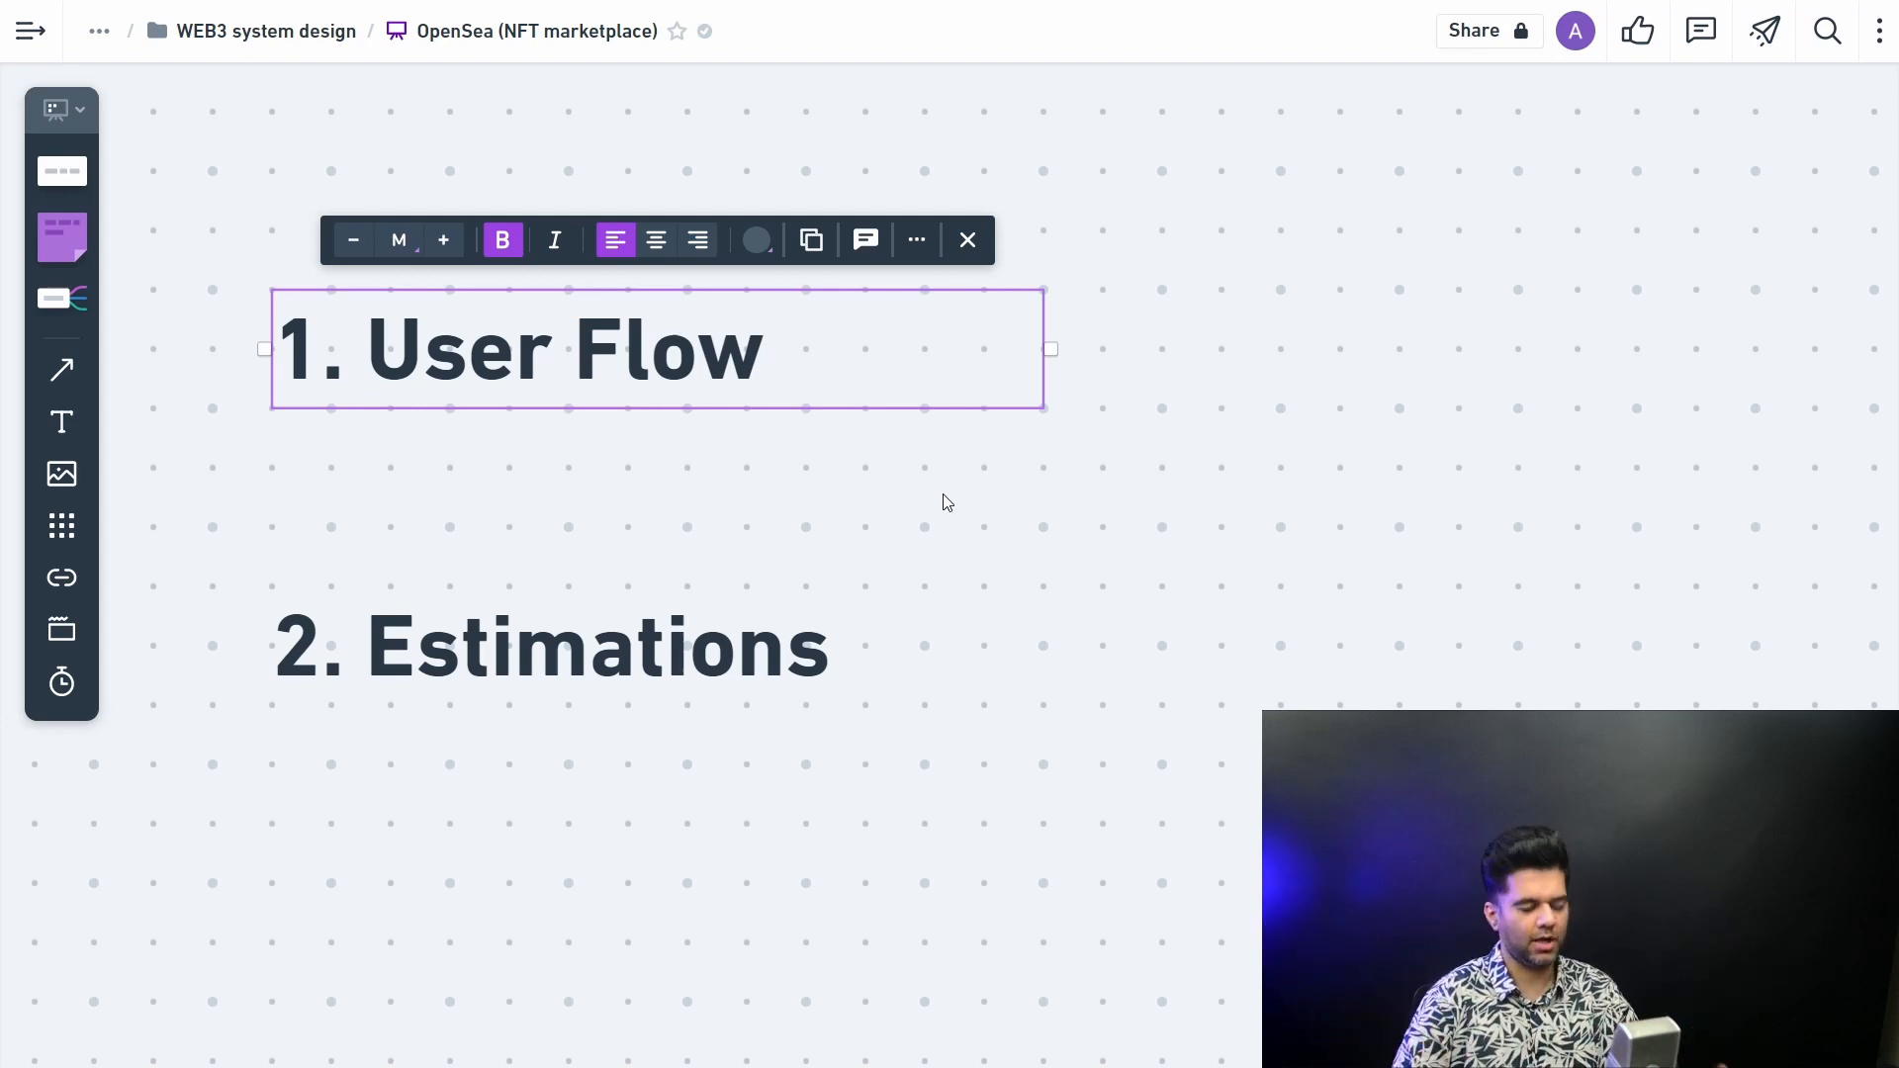
Step: Clear the heading selection and pan back to the marketplace diagram
click(795, 674)
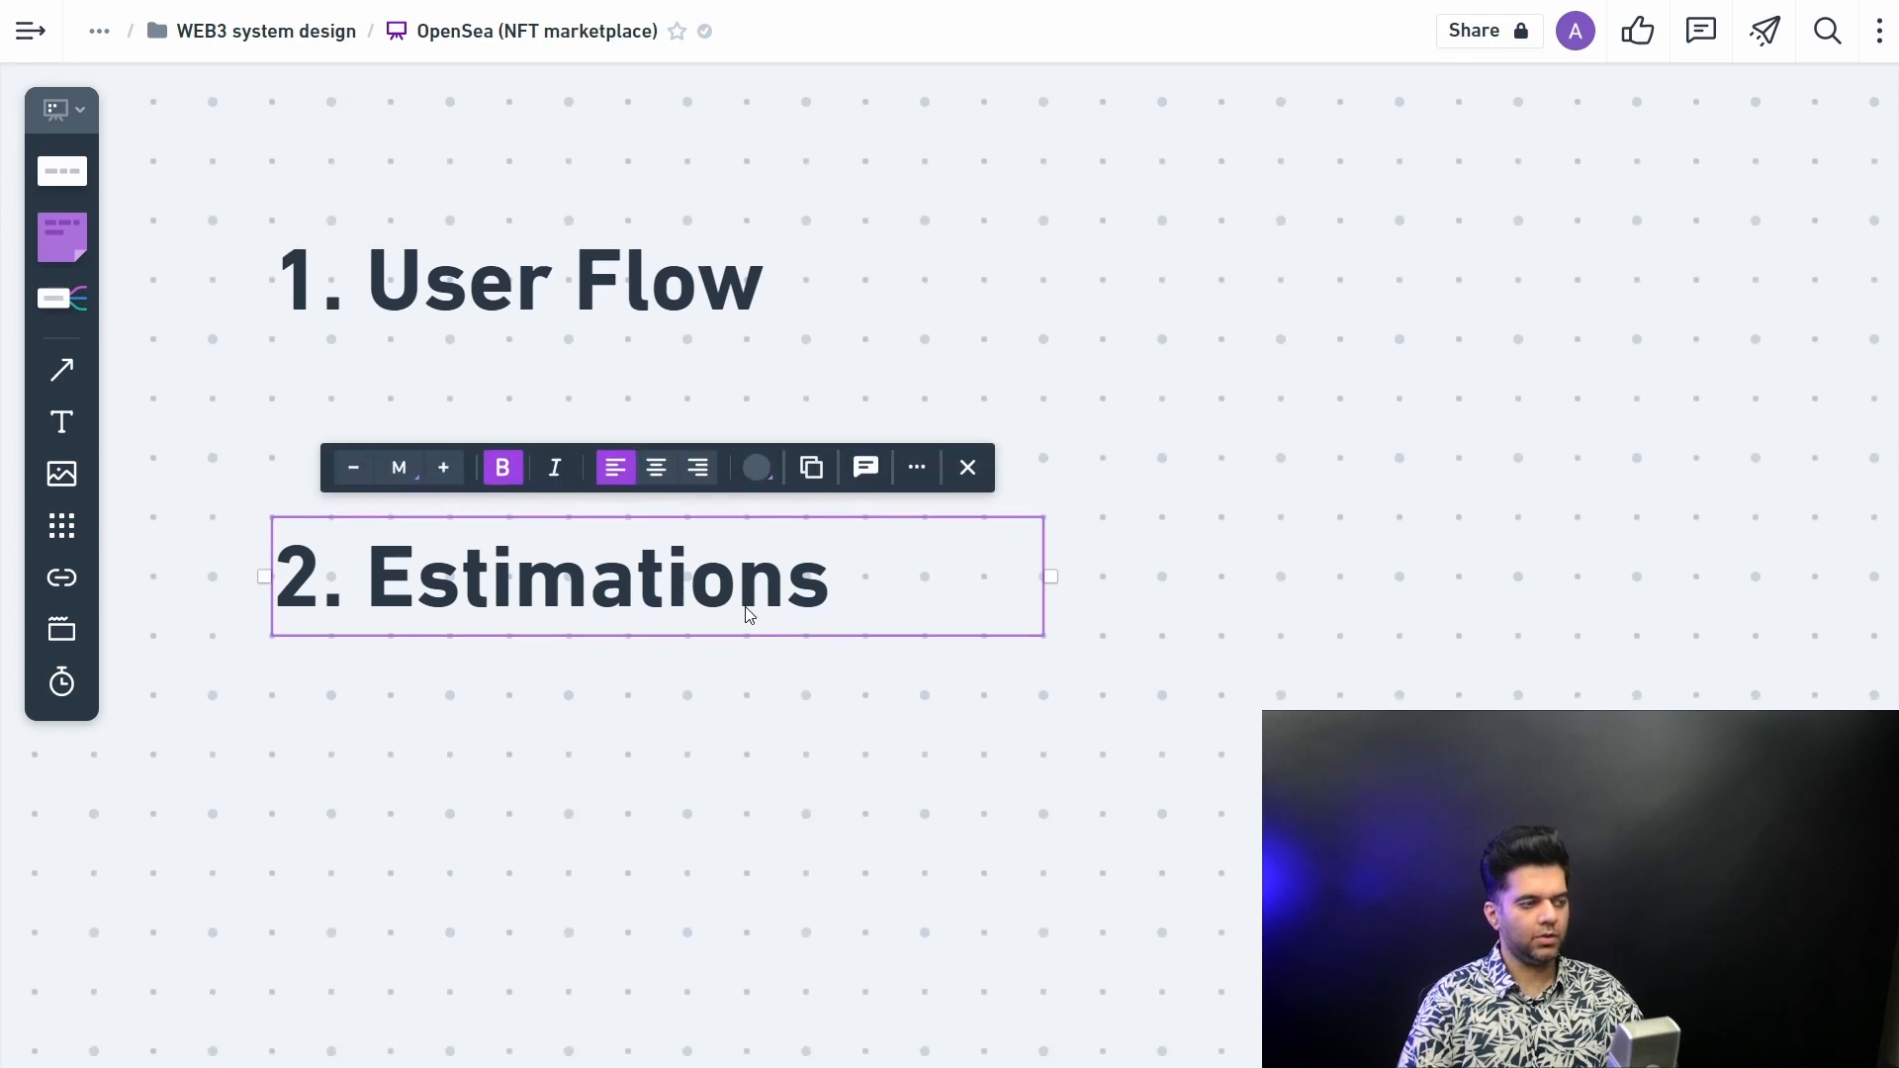
click(762, 807)
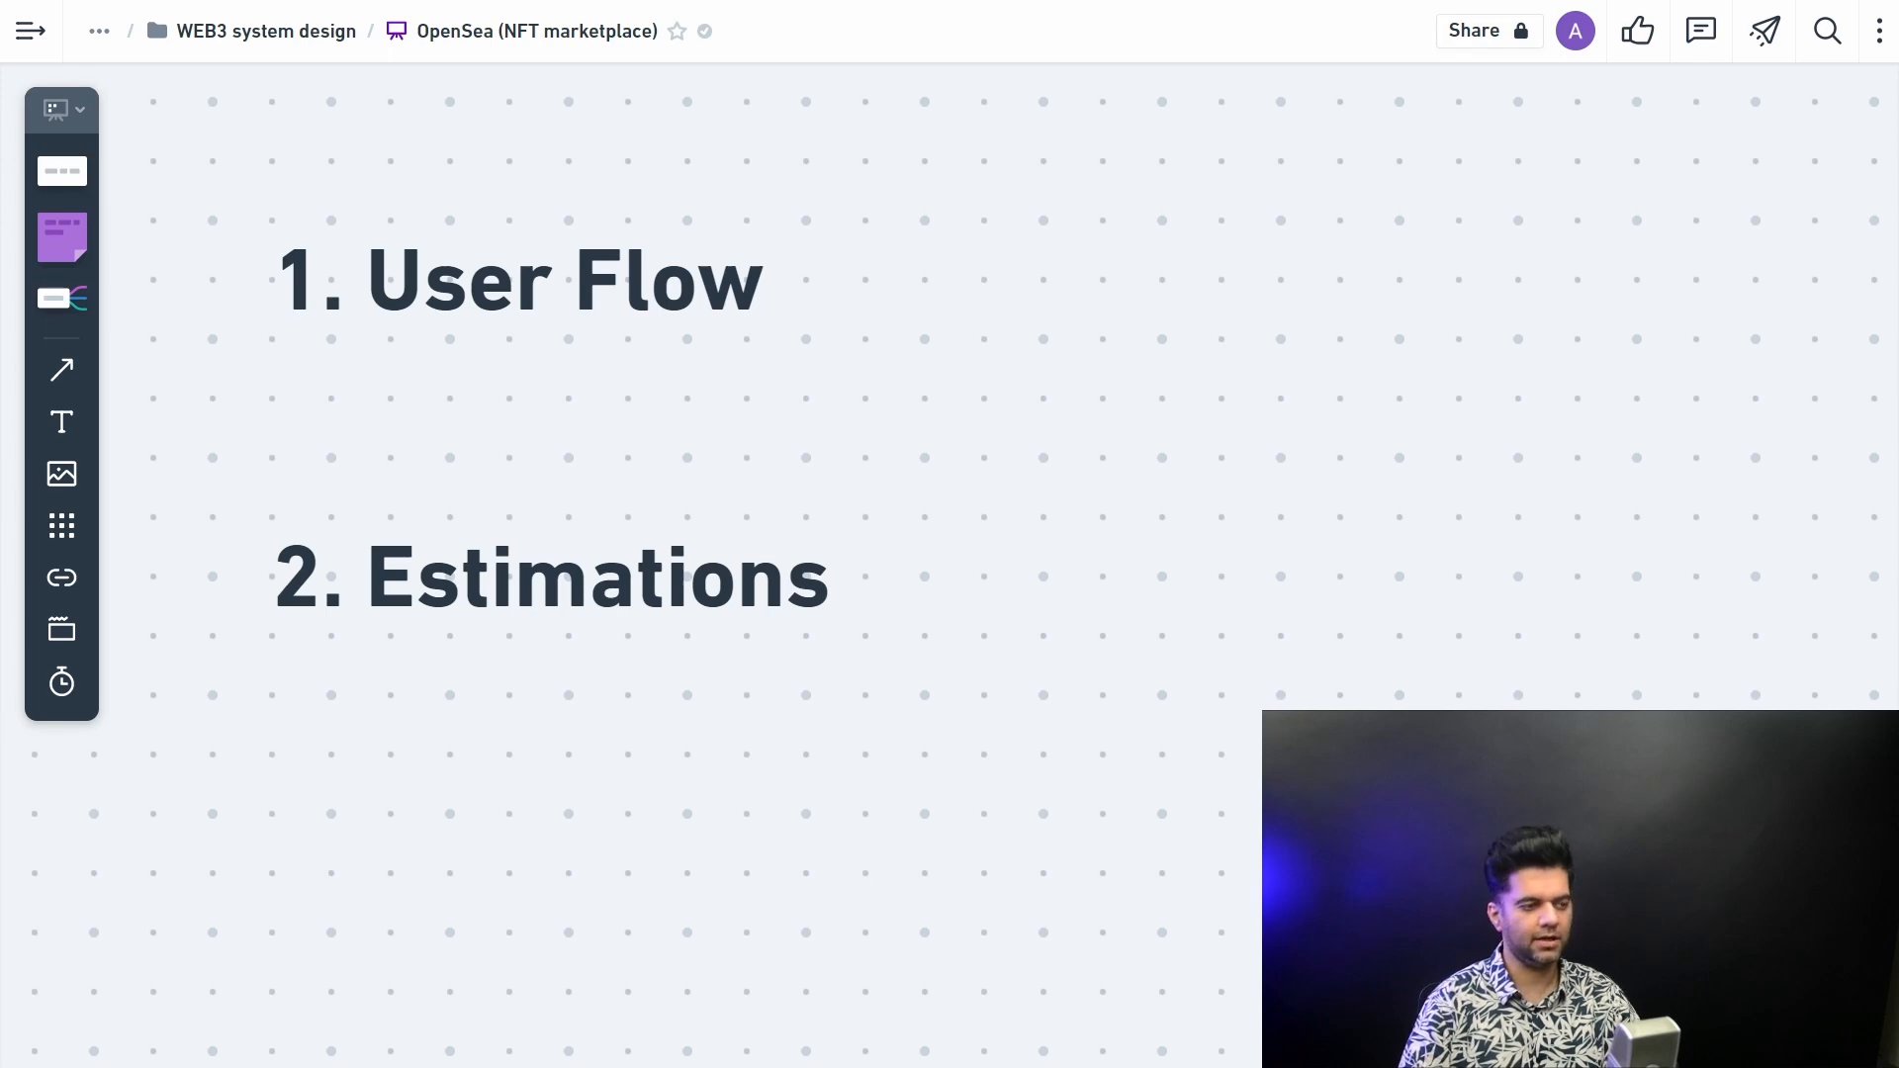
scroll(831, 594, down, 3)
click(831, 591)
click(1247, 786)
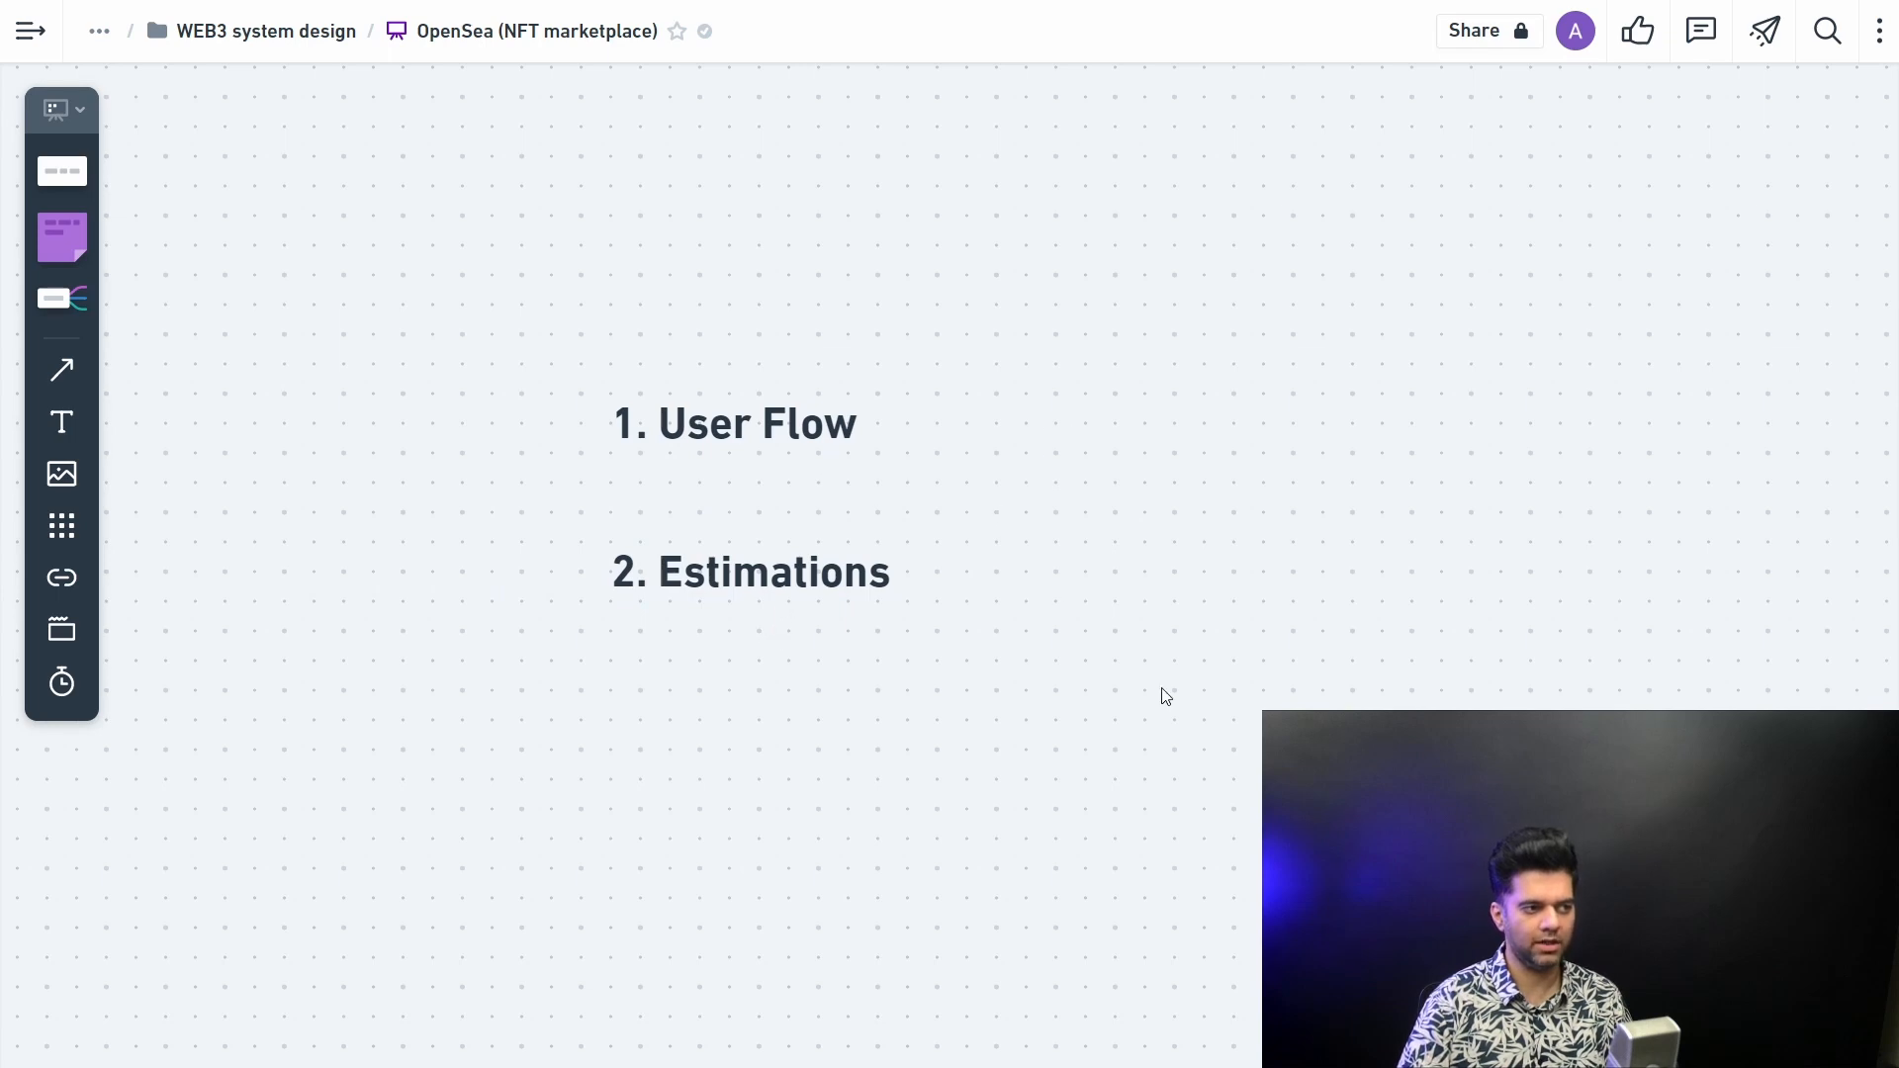
scroll(950, 594, down, 2)
mouse_move(1632, 521)
mouse_down()
mouse_move(941, 734)
mouse_move(1395, 669)
mouse_move(1529, 572)
mouse_up()
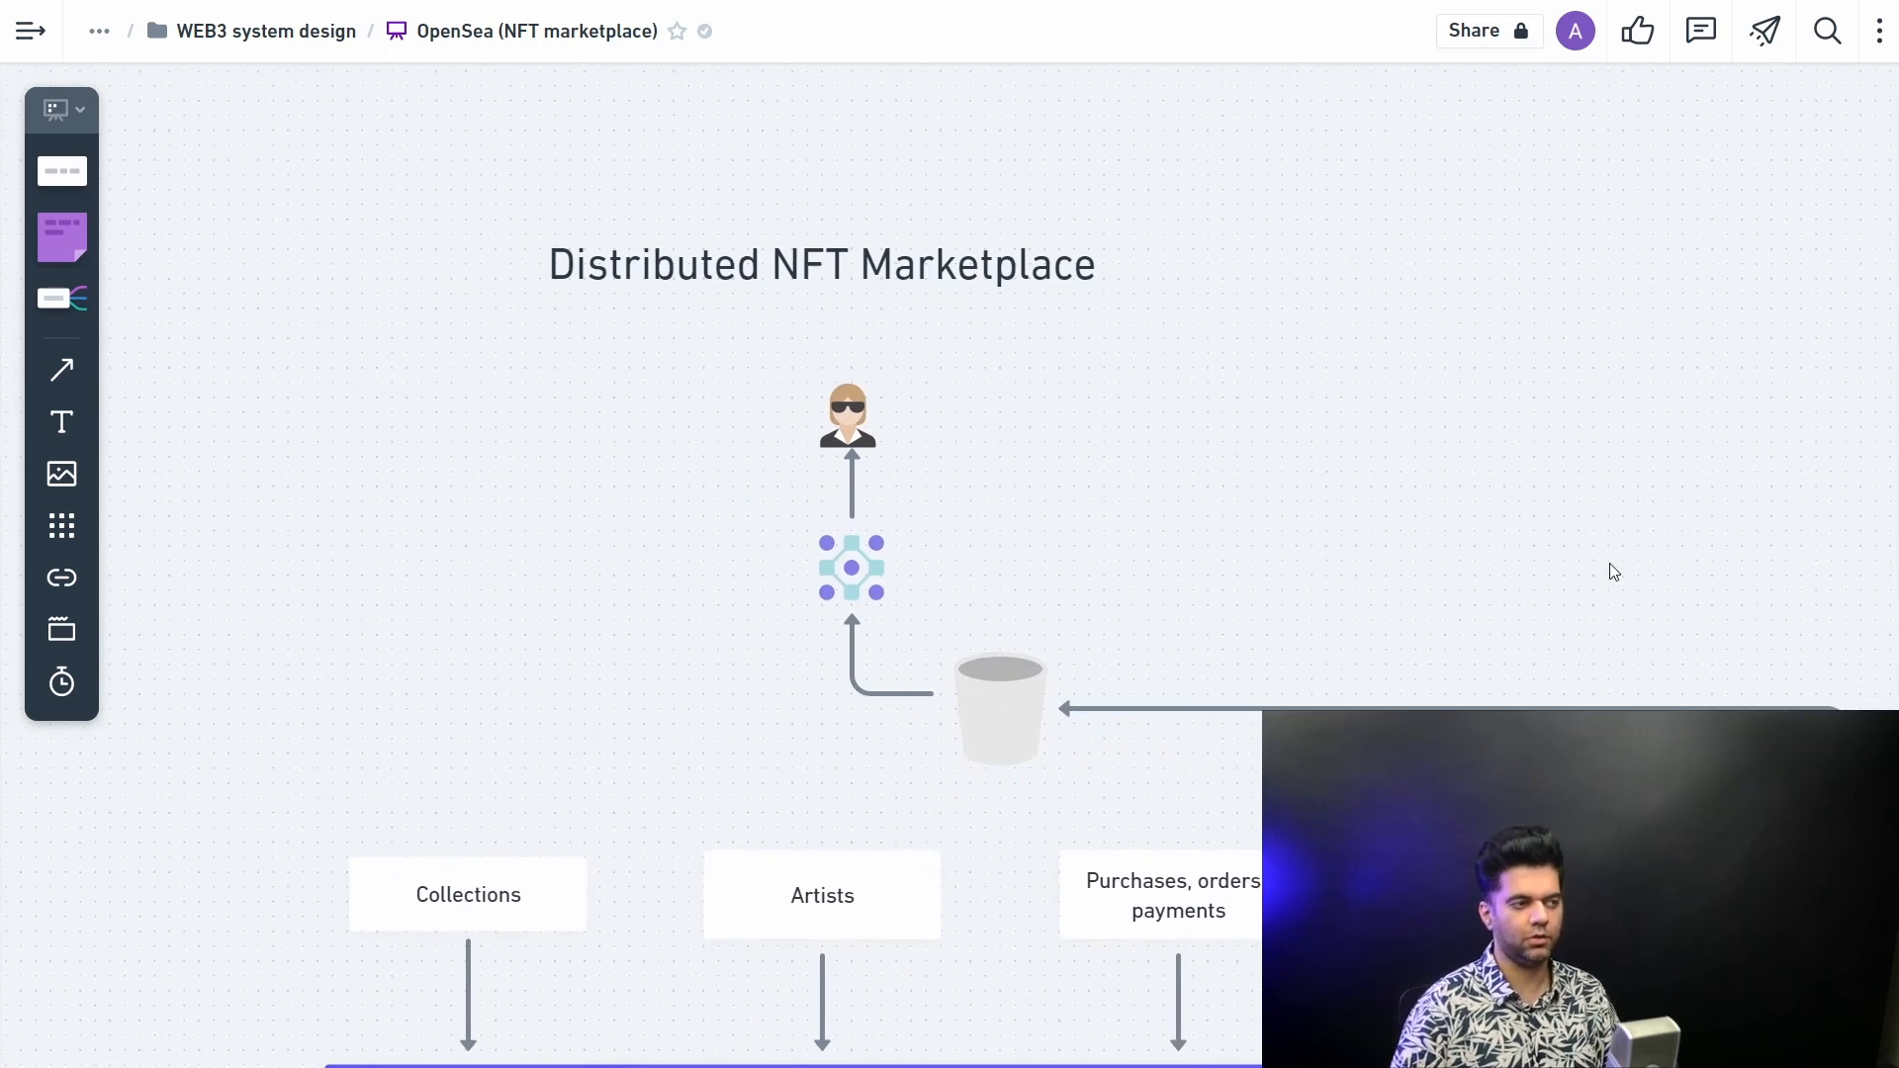
scroll(1635, 619, down, 1)
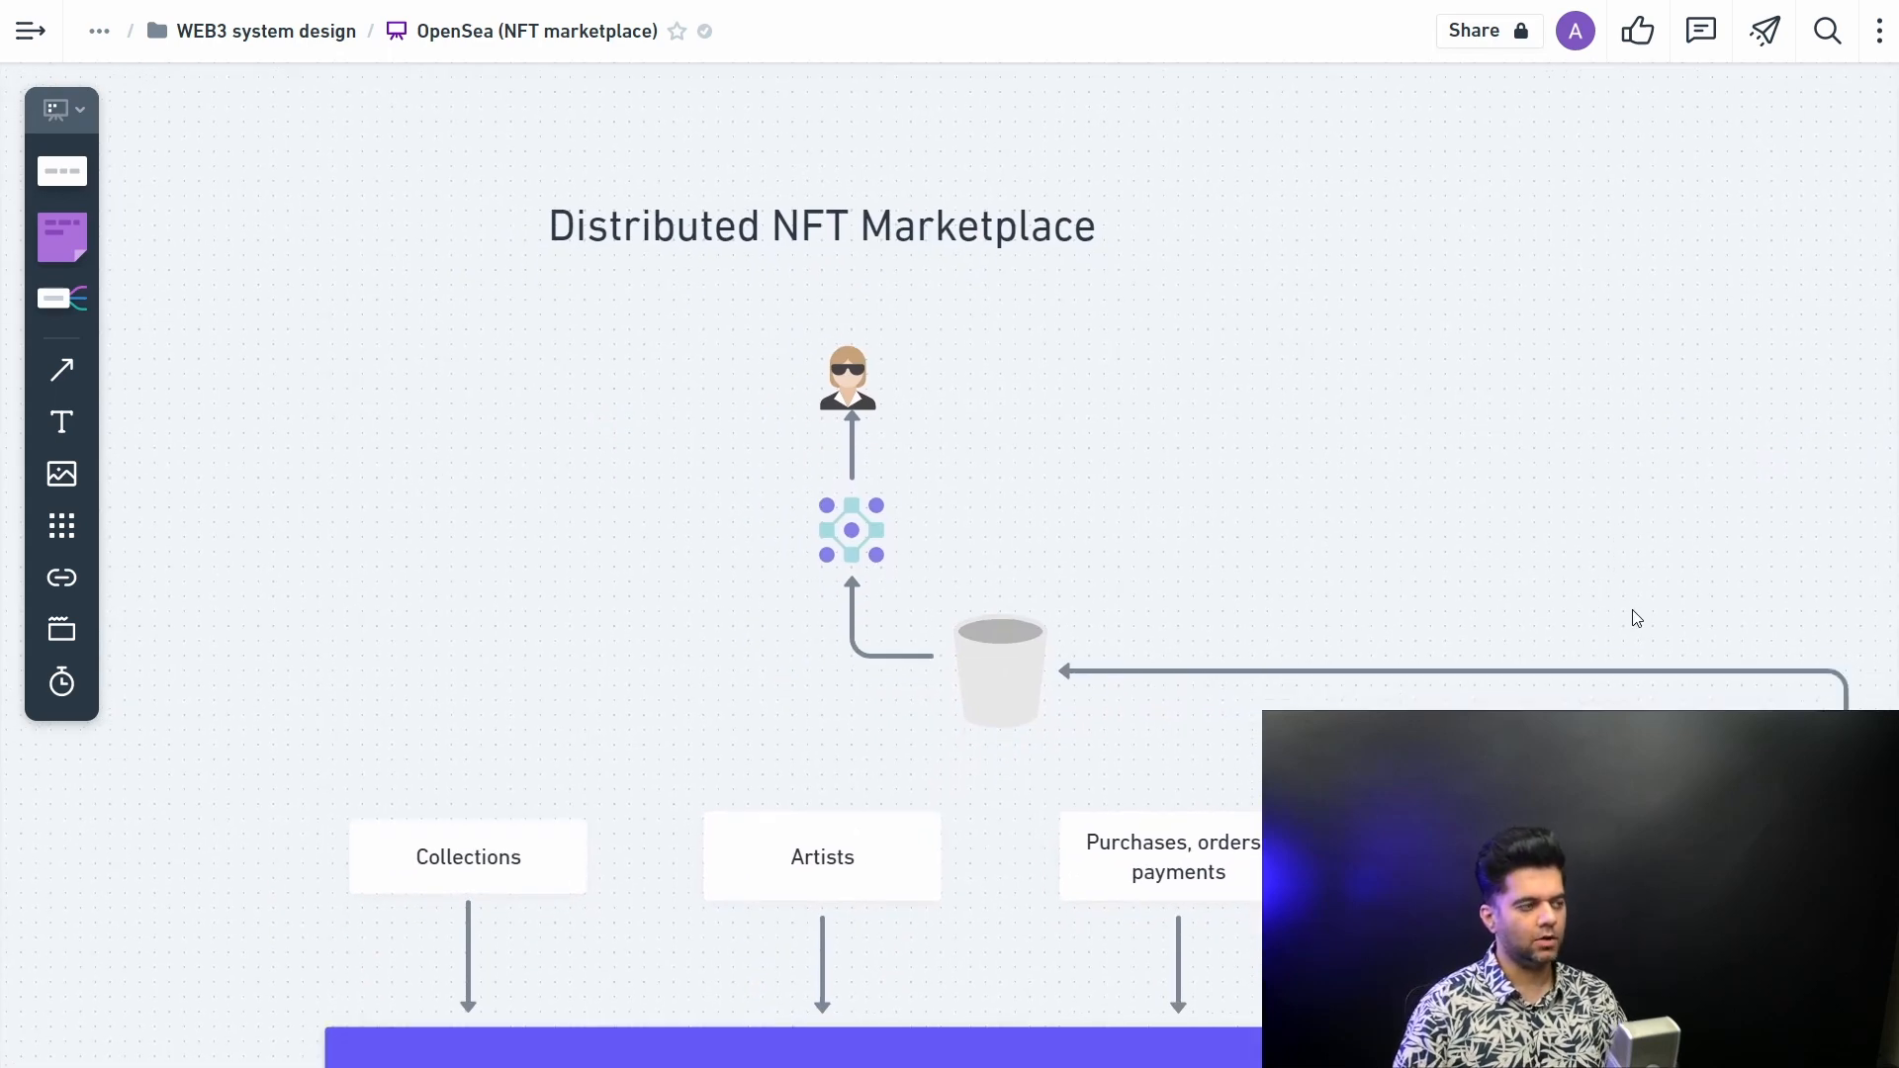
scroll(1640, 625, up, 1)
click(1039, 359)
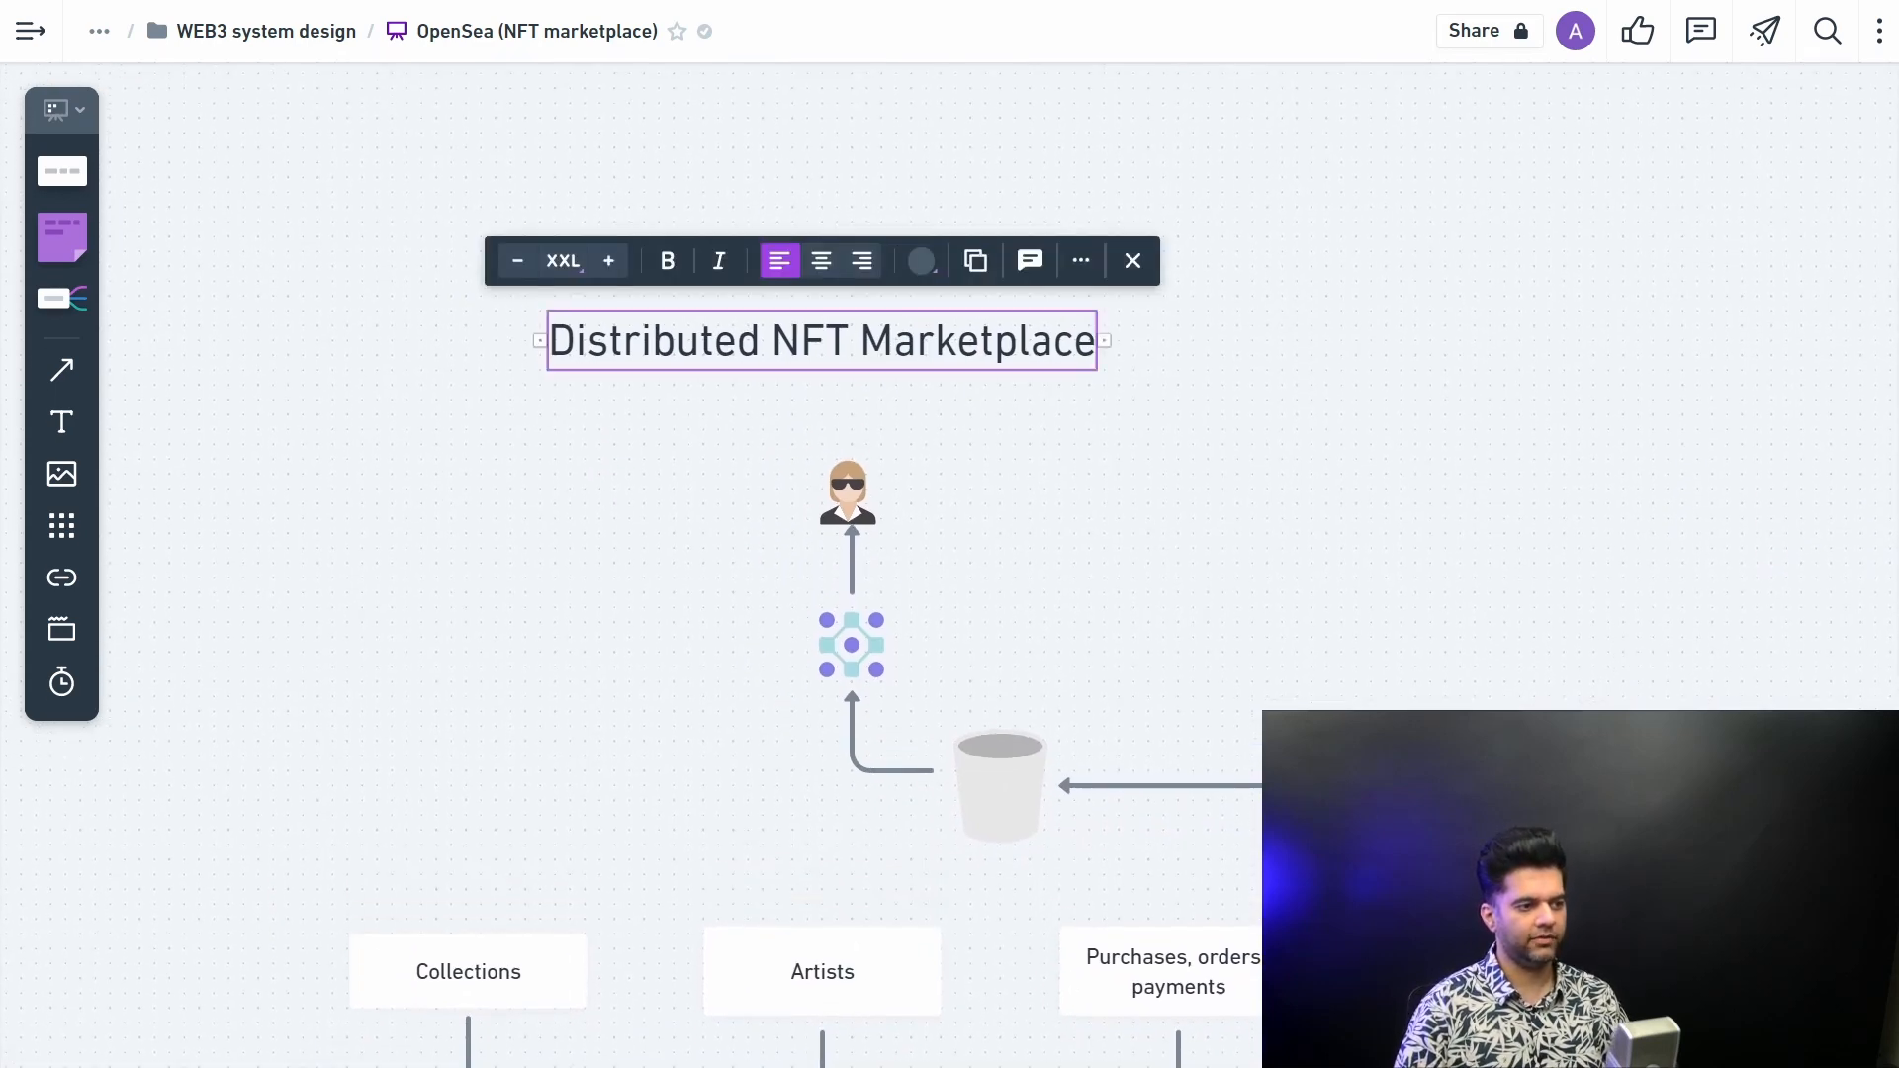
right_click(1400, 636)
click(1379, 646)
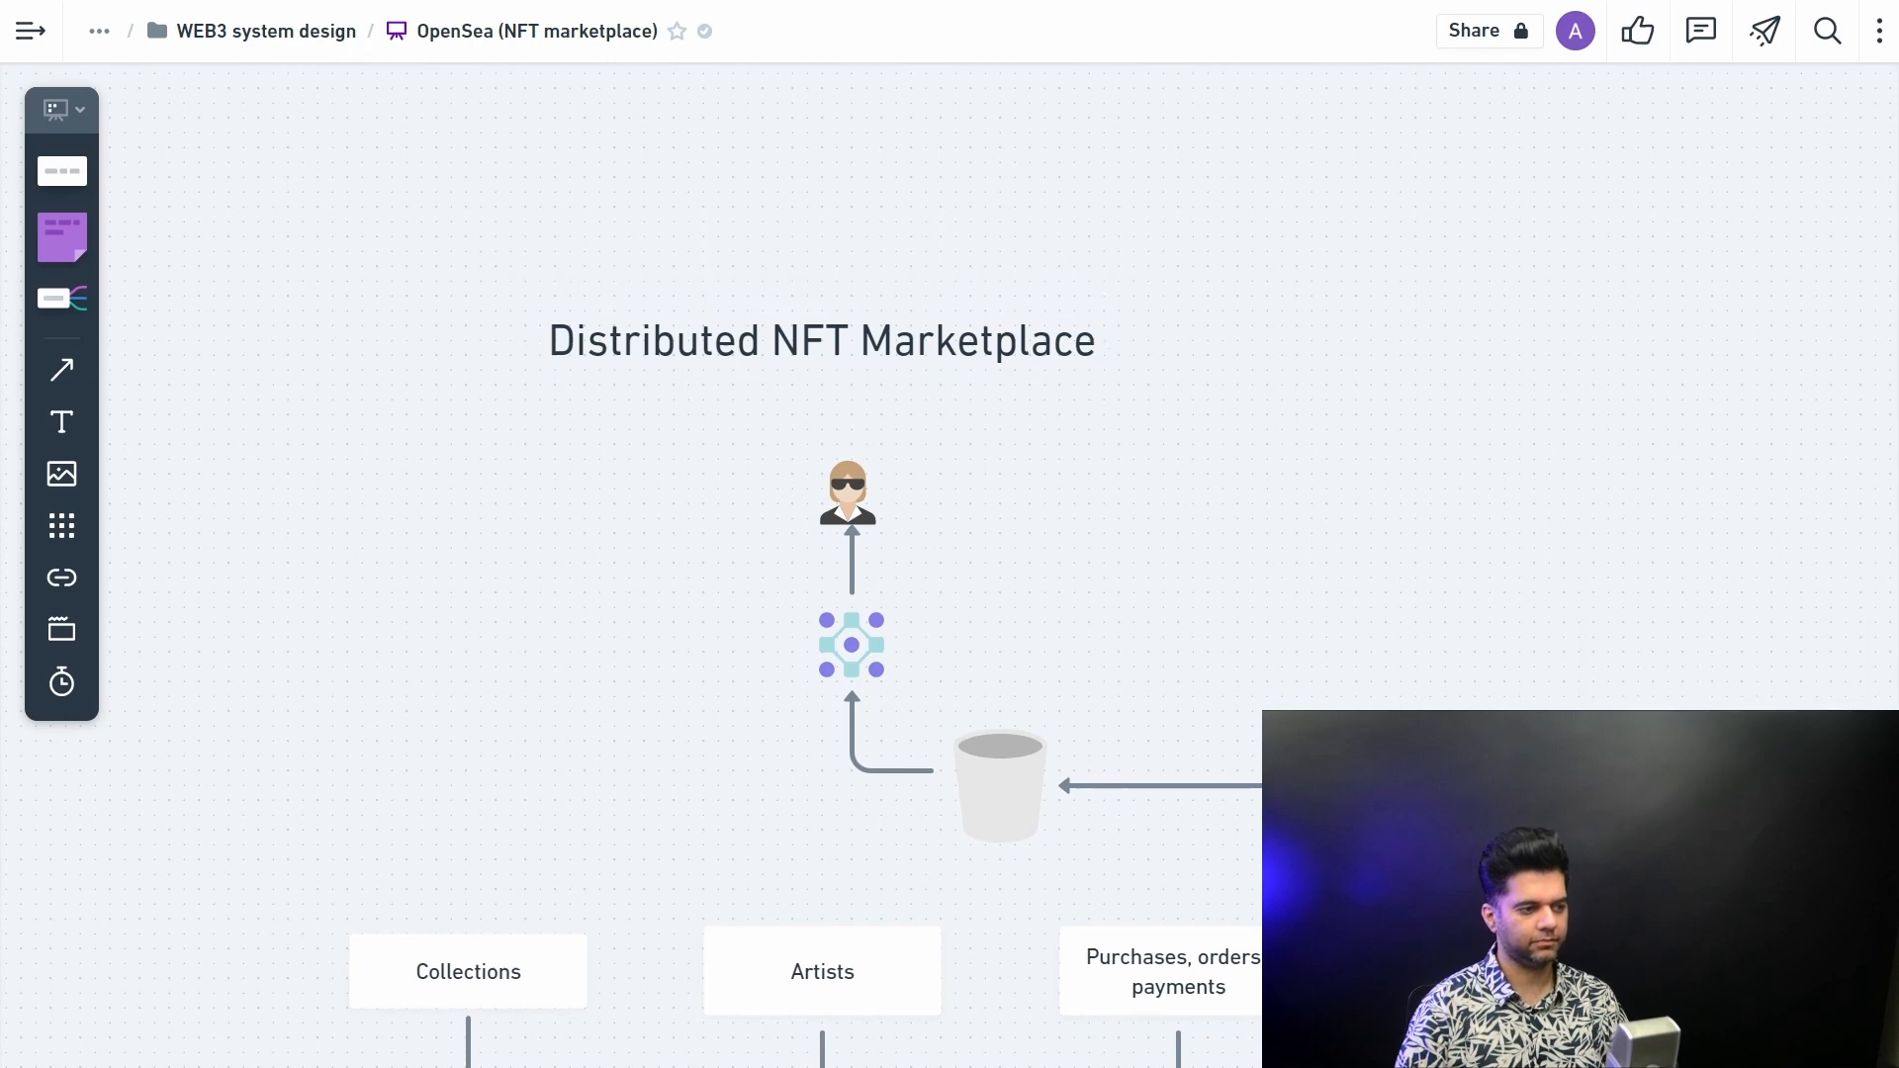
click(733, 412)
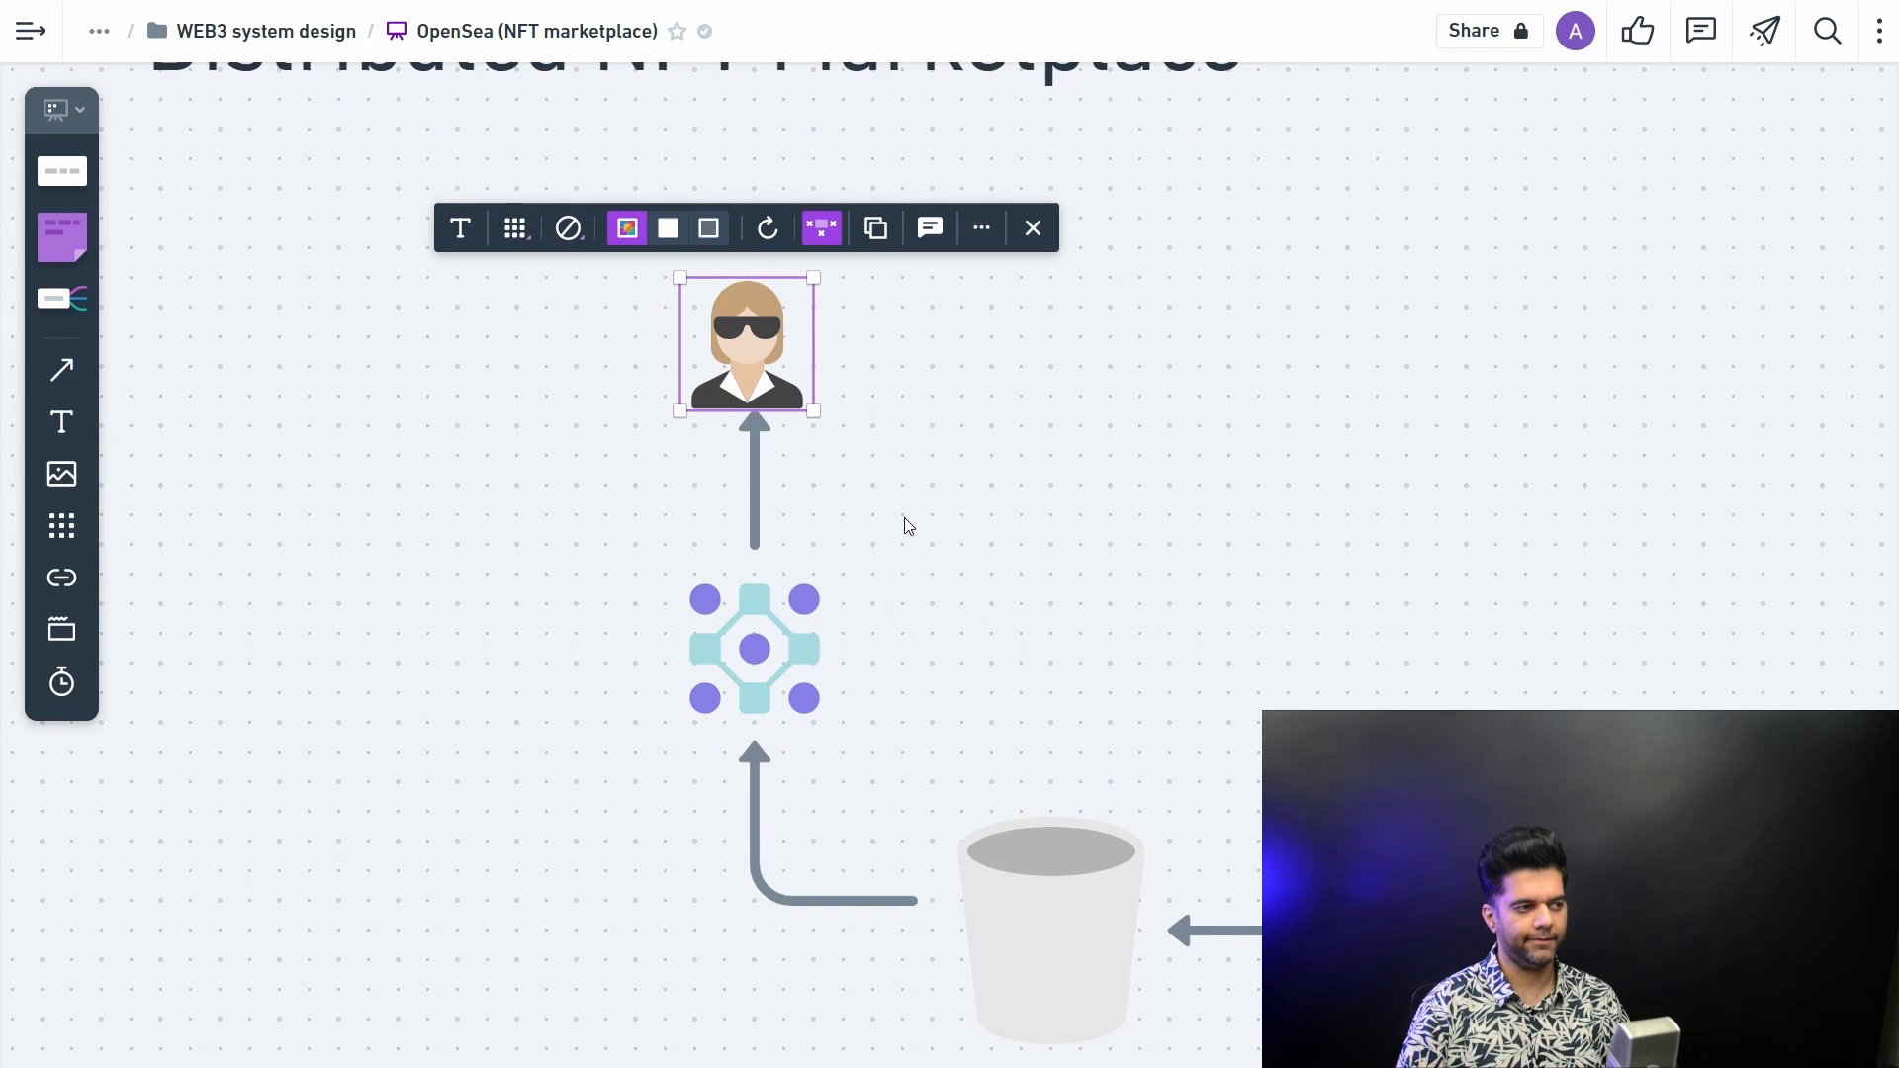
scroll(908, 523, down, 1)
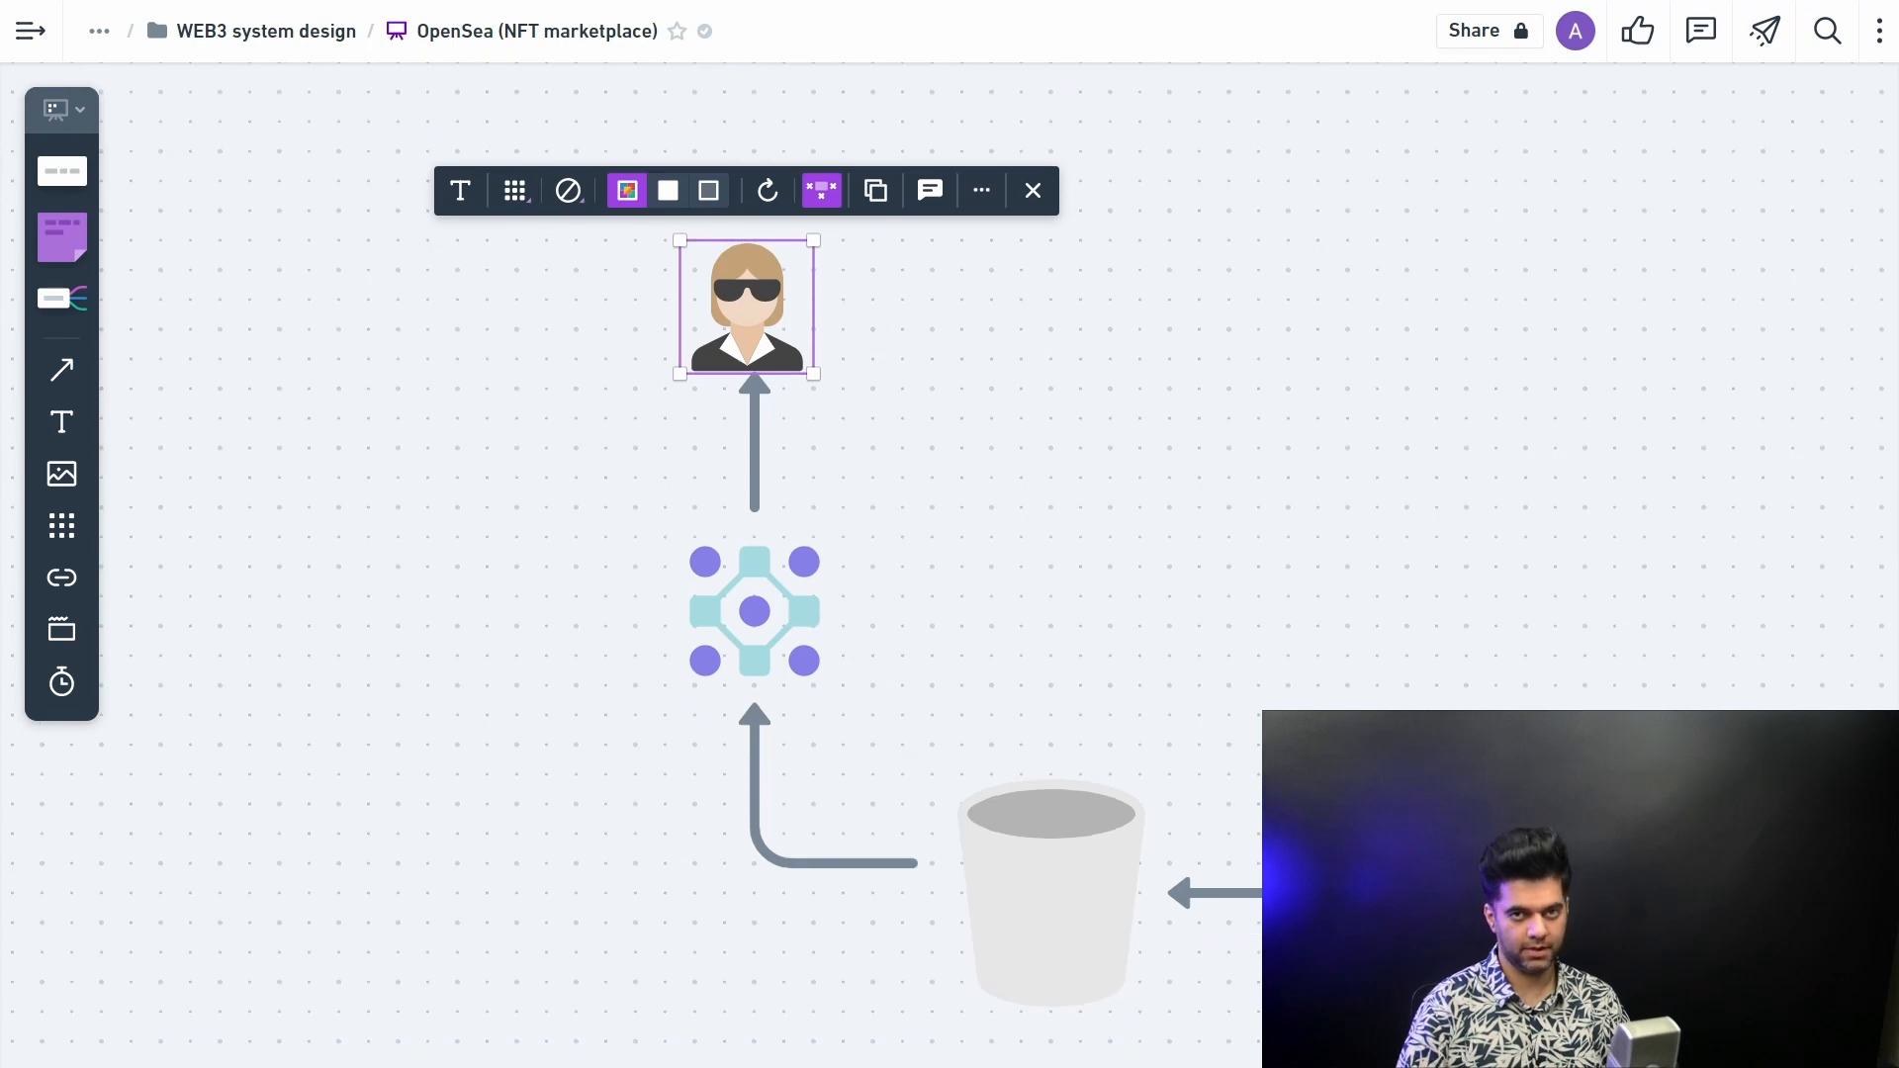
click(776, 611)
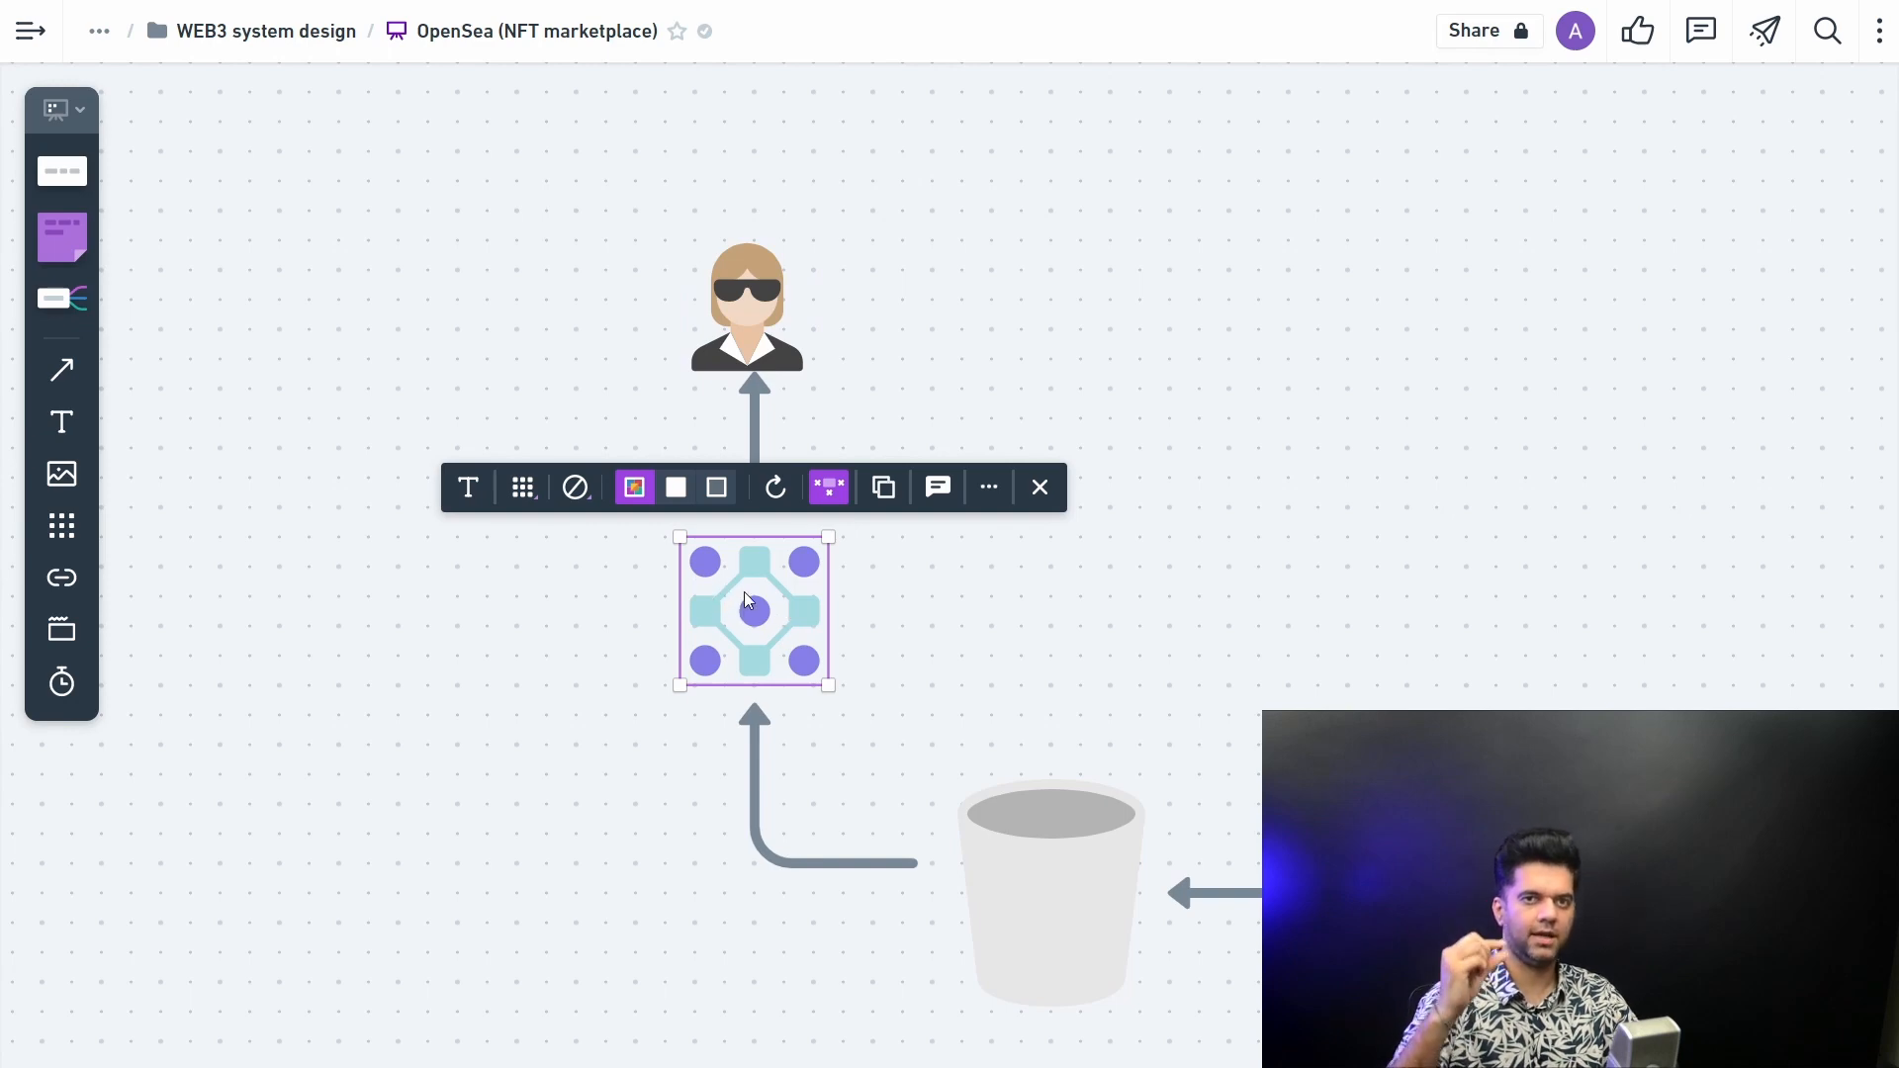
click(776, 294)
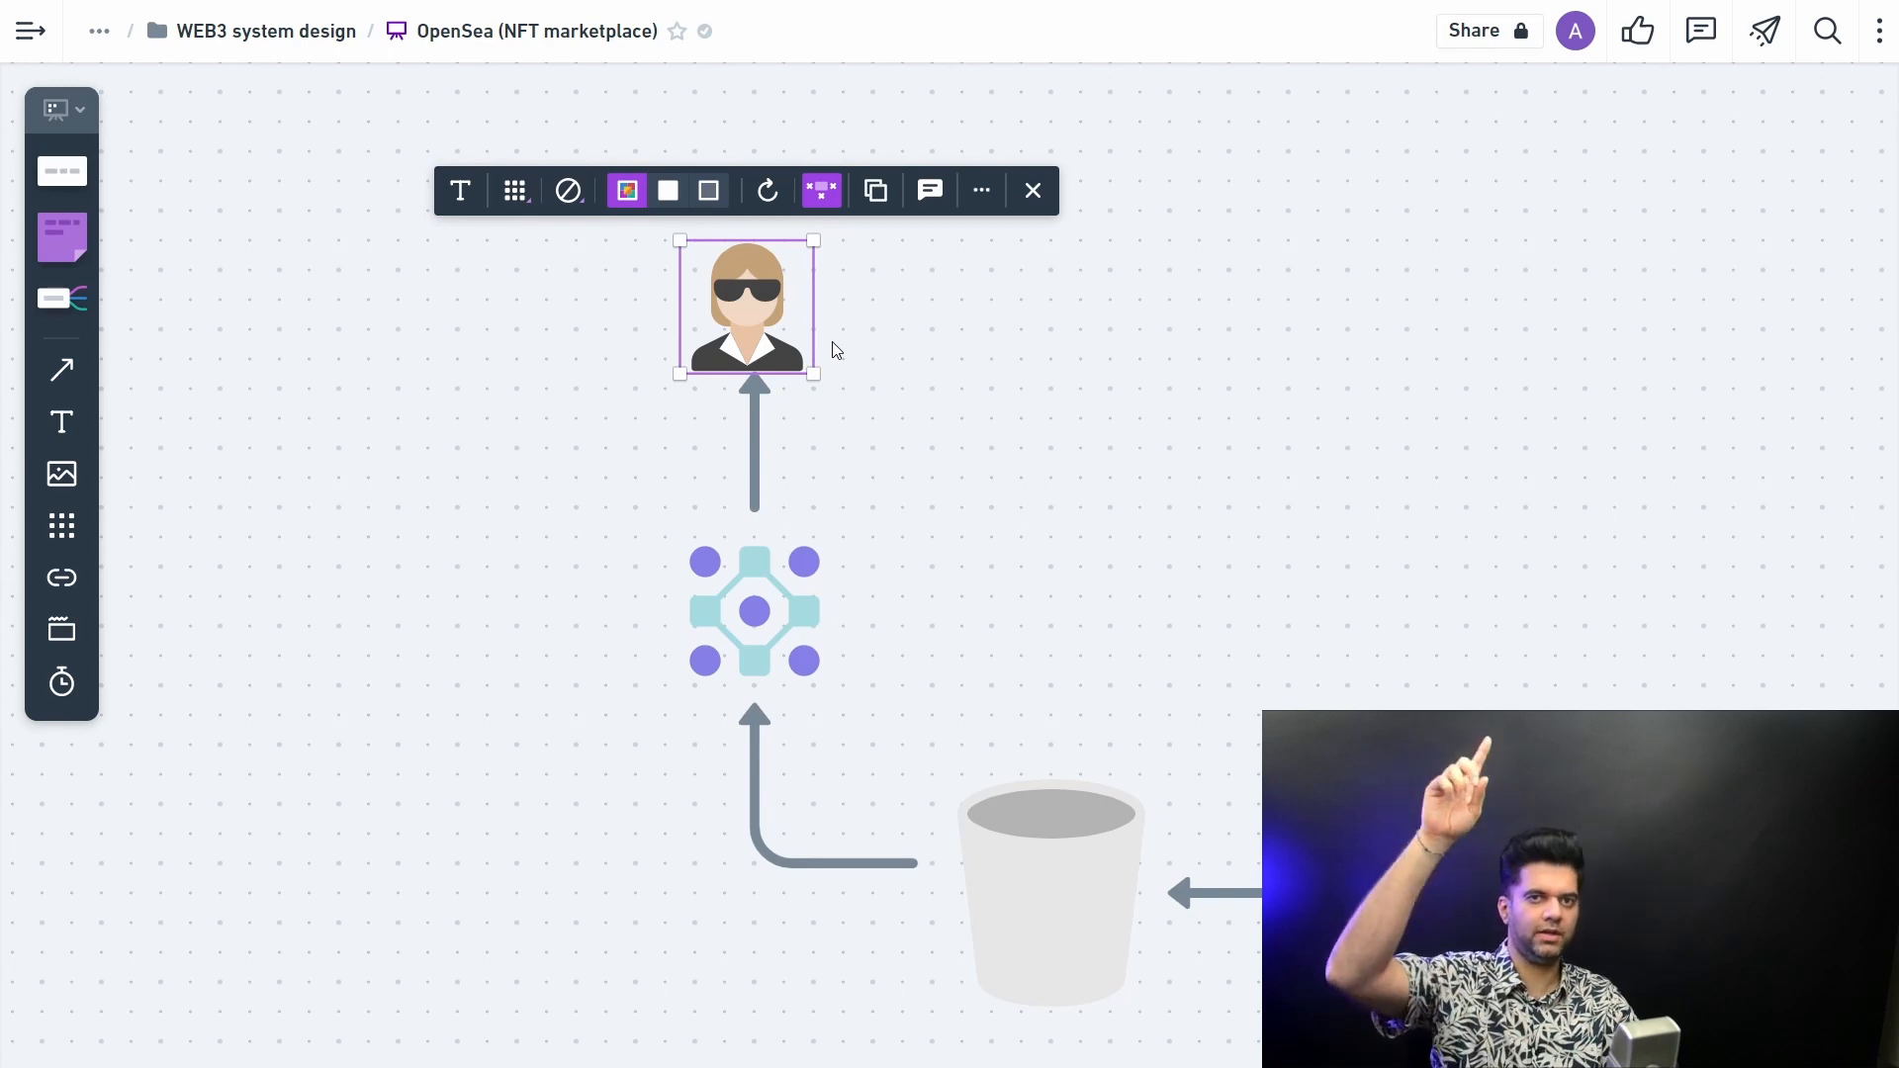
click(772, 586)
key(Tab)
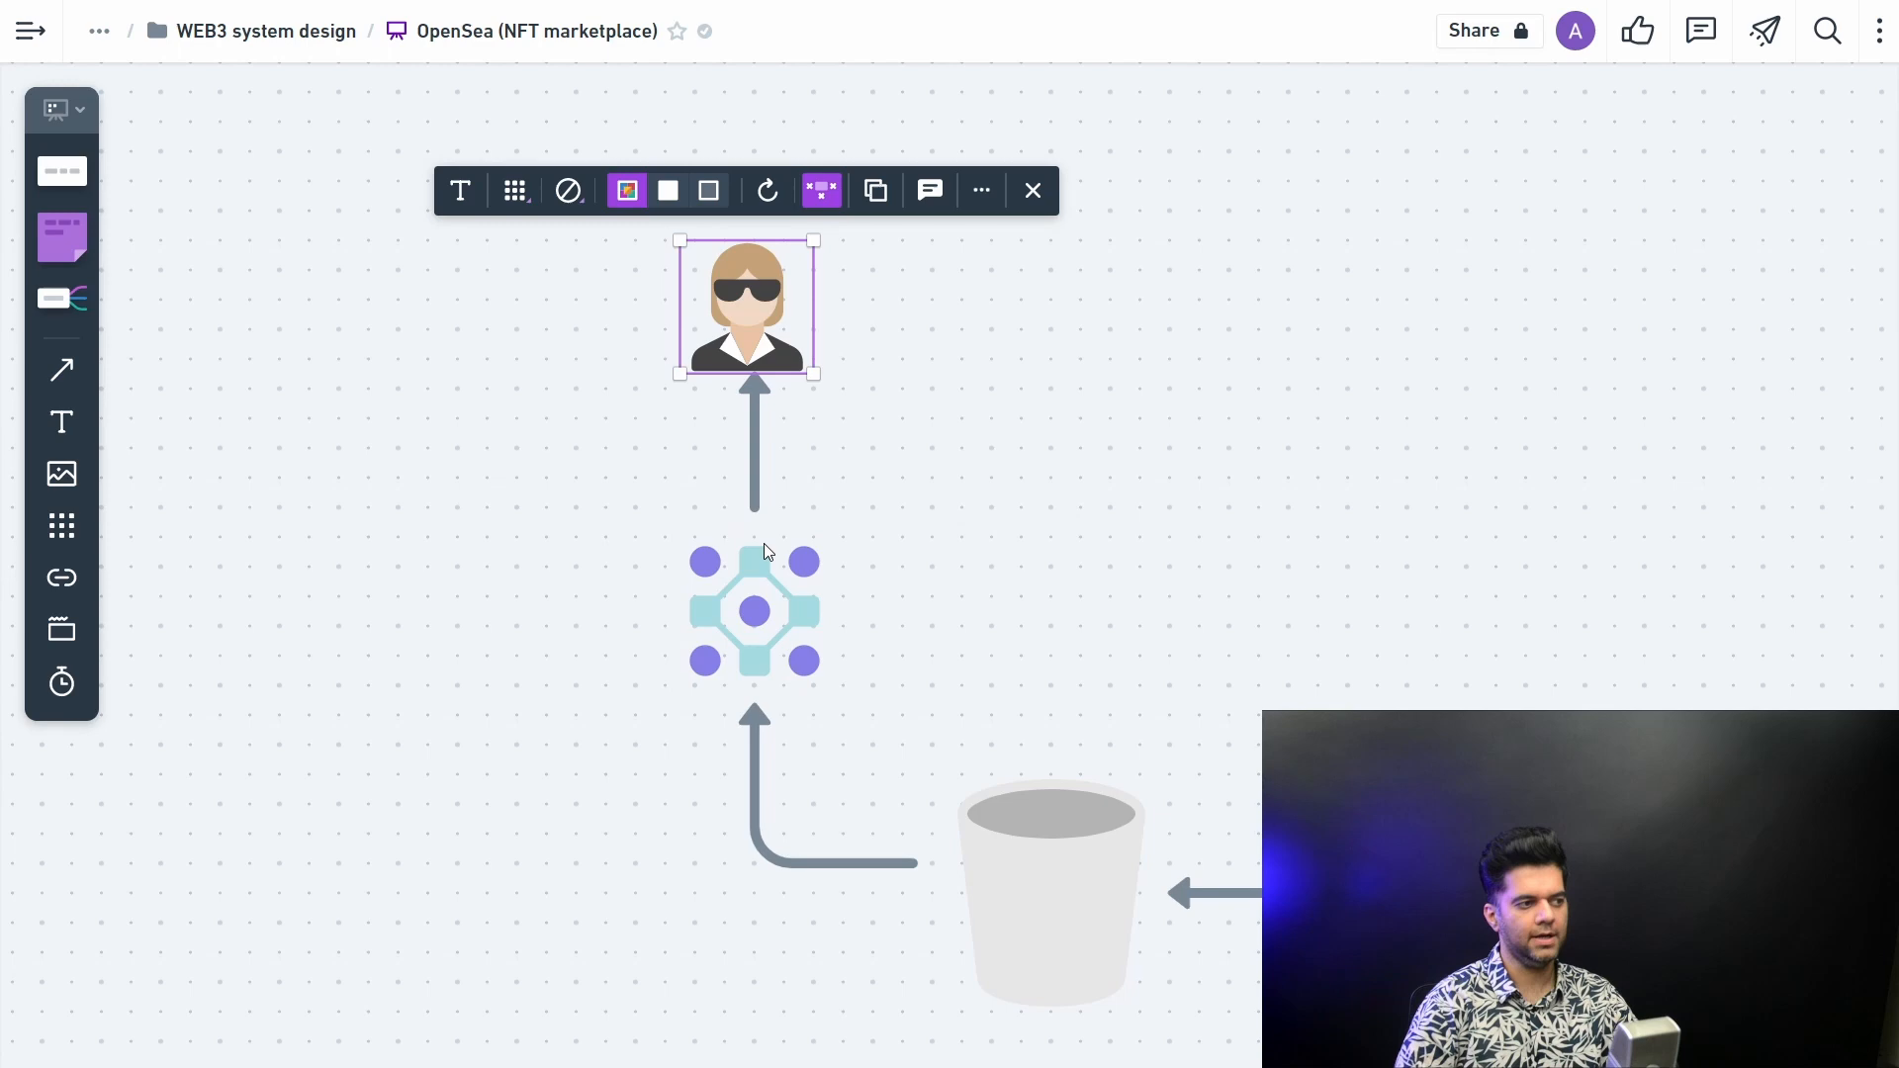
click(770, 611)
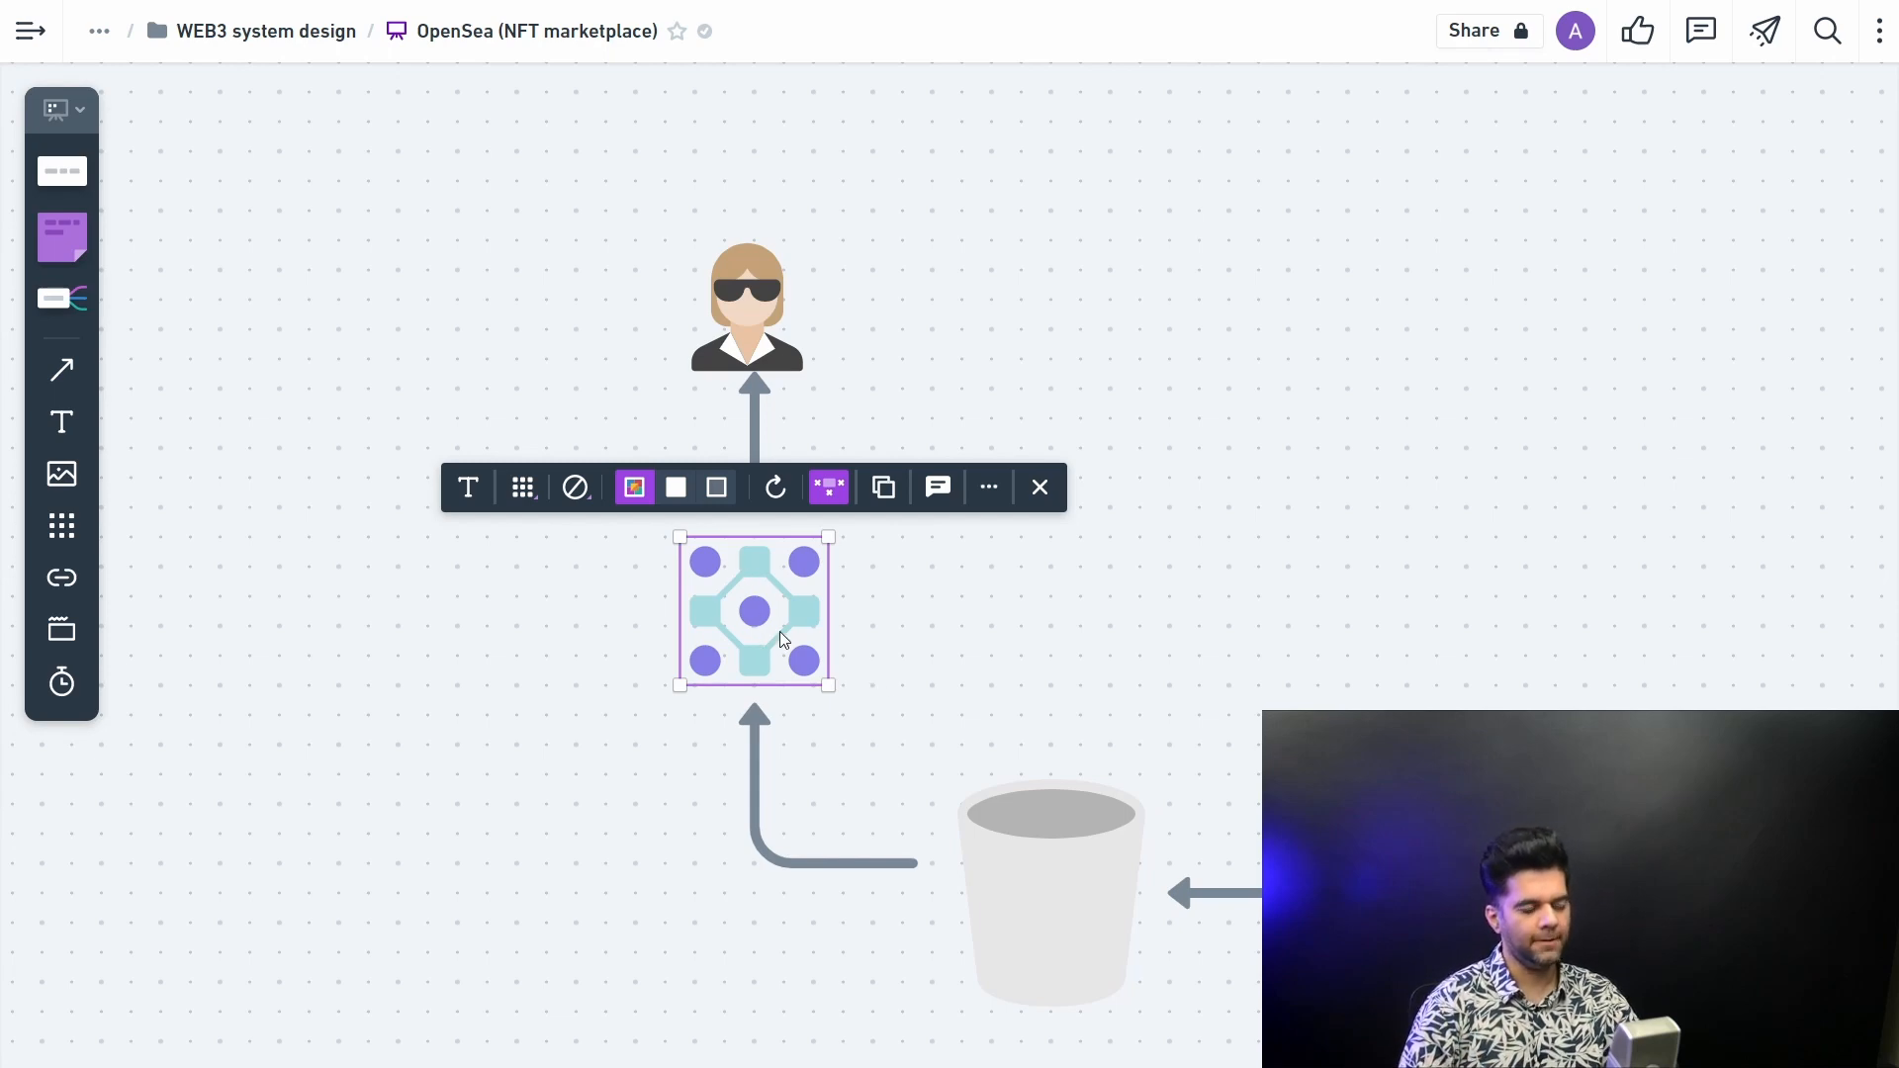
click(993, 889)
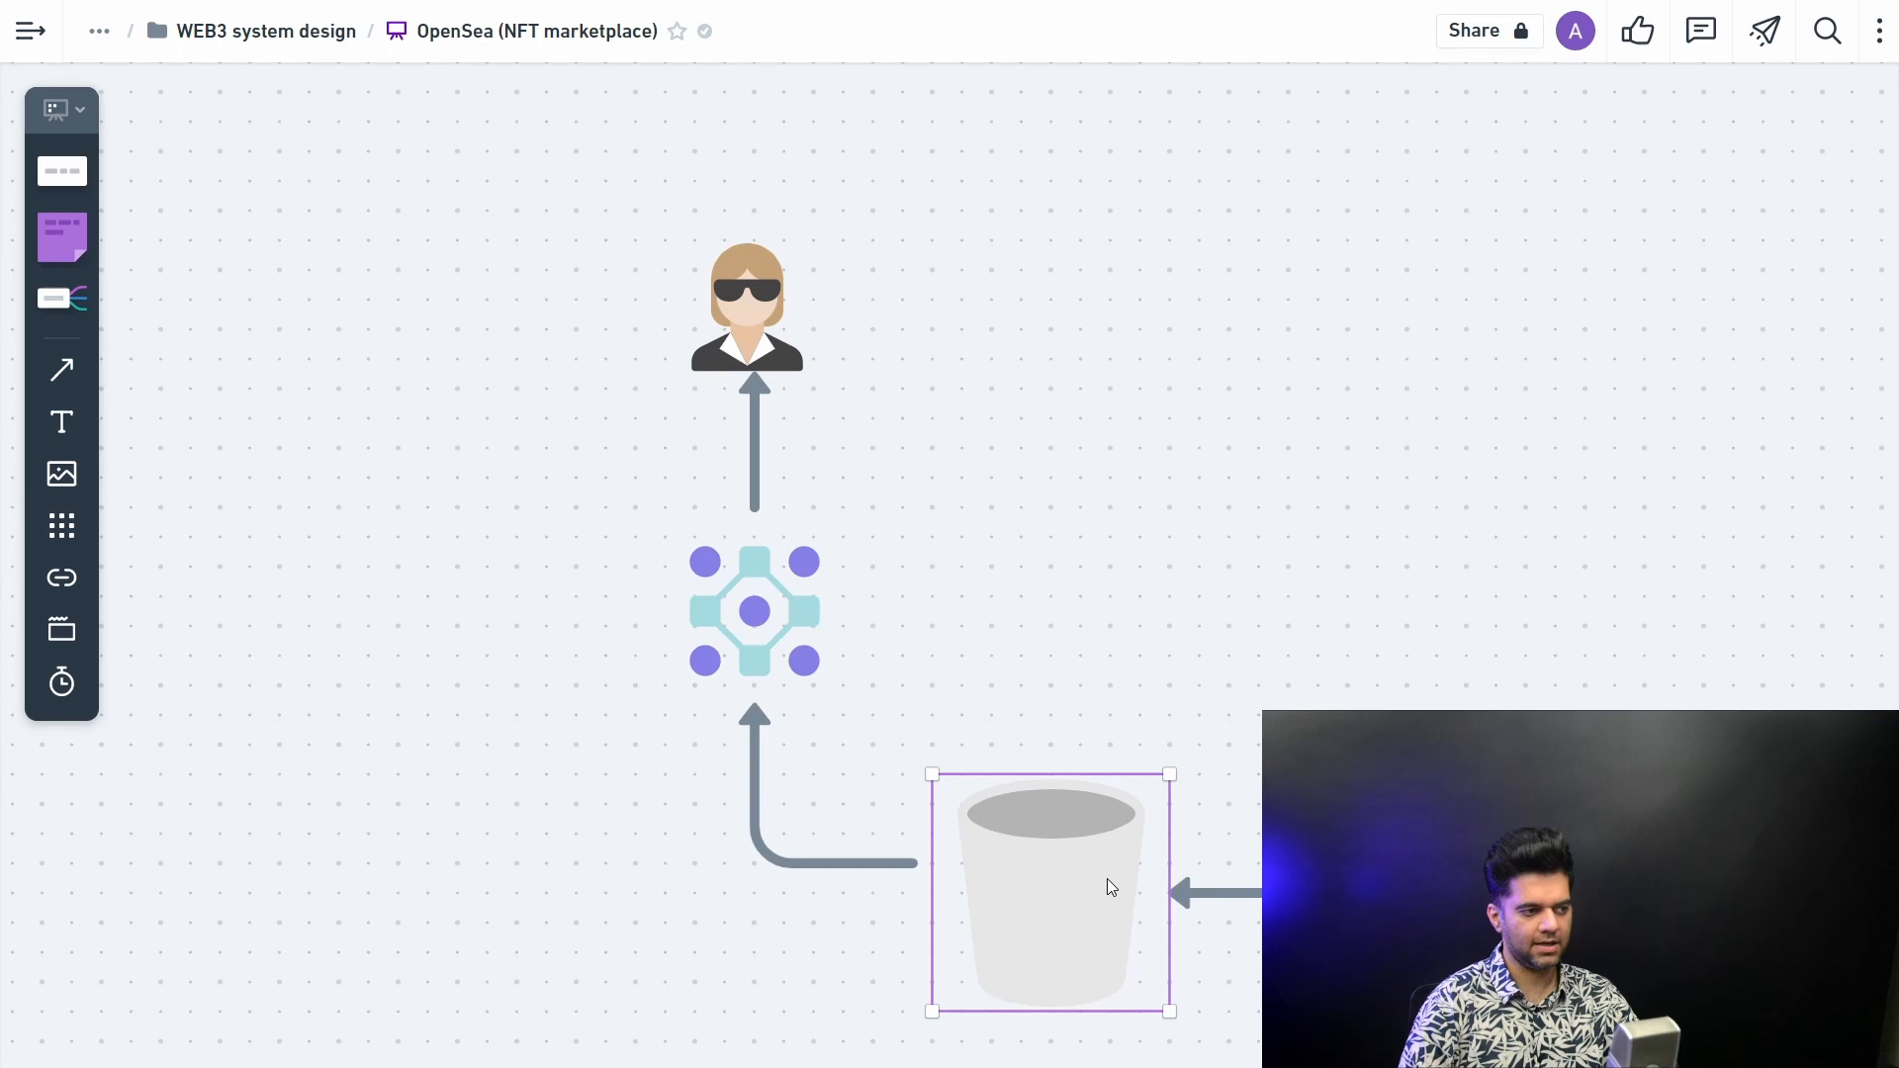
scroll(1108, 878, down, 2)
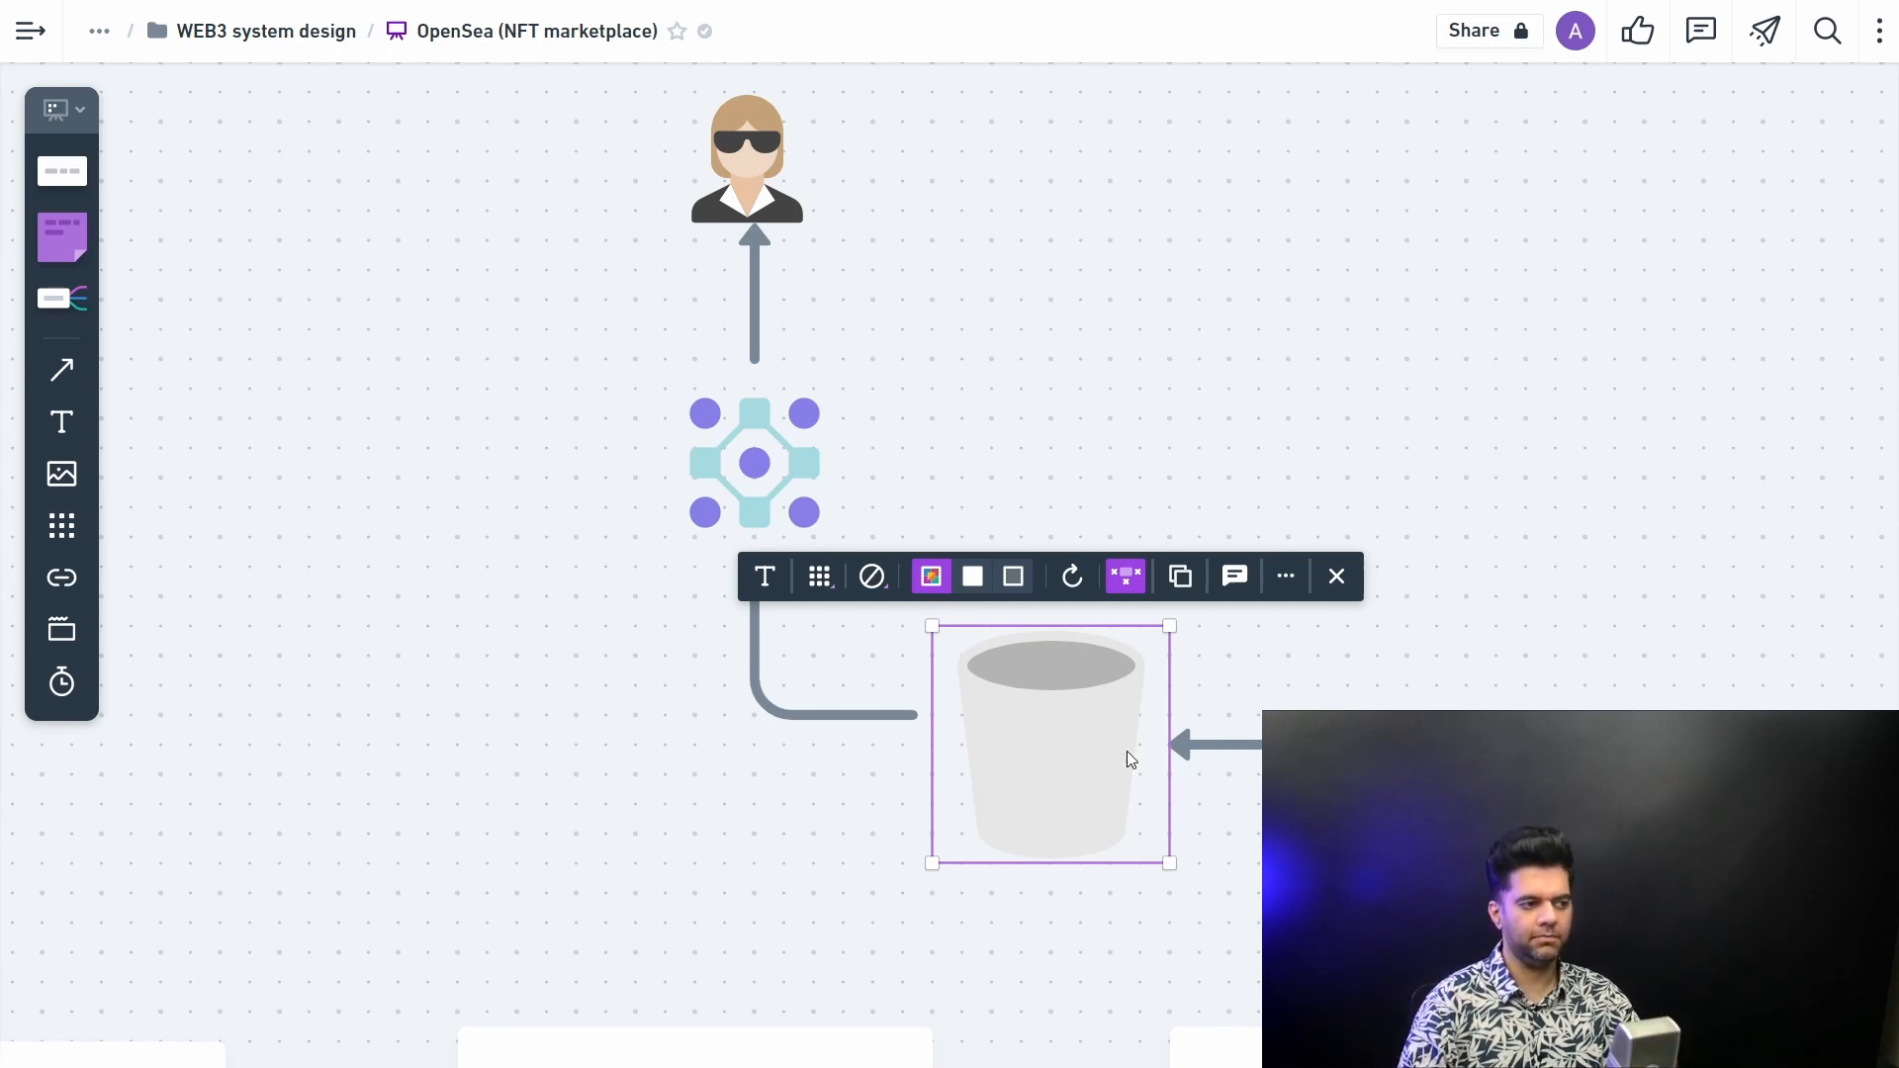
scroll(1126, 760, down, 1)
Step: Add a 'Media storage' text label and centre it under the bucket icon
click(62, 497)
click(1052, 866)
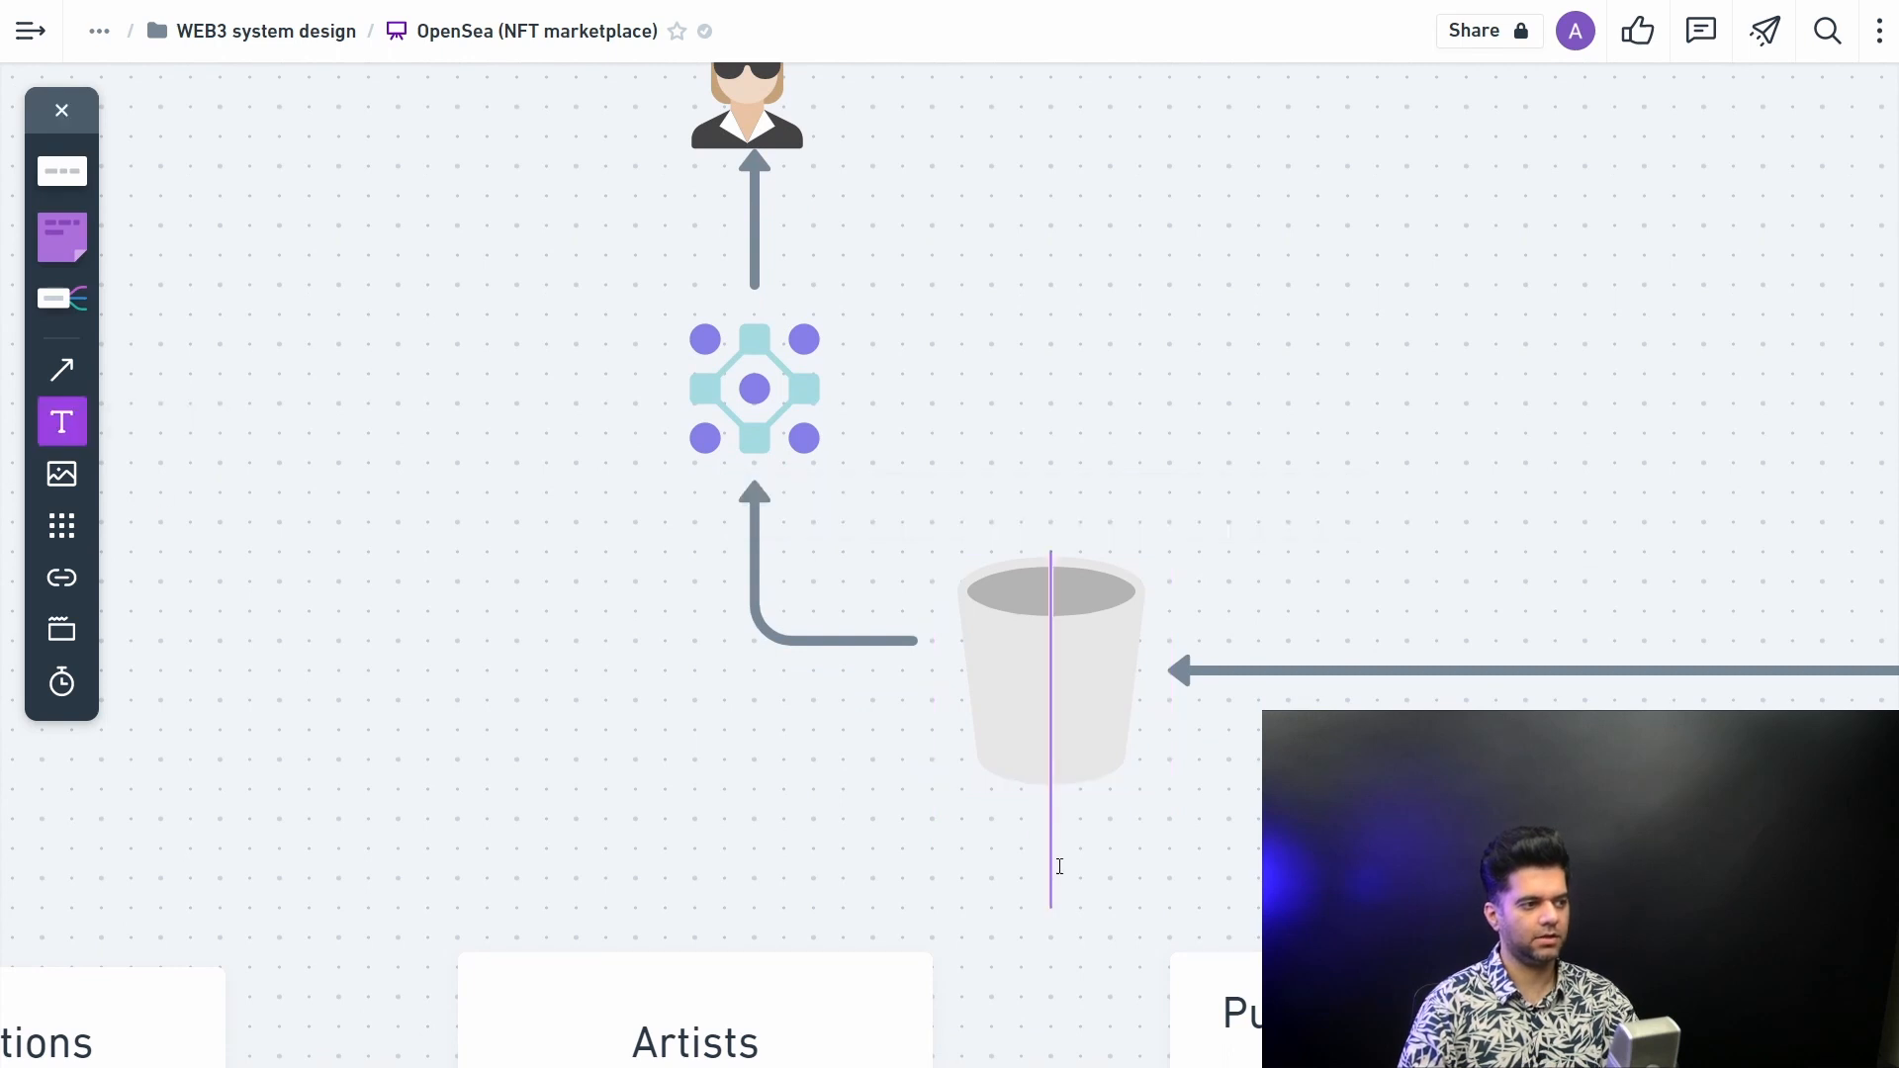
text(Media )
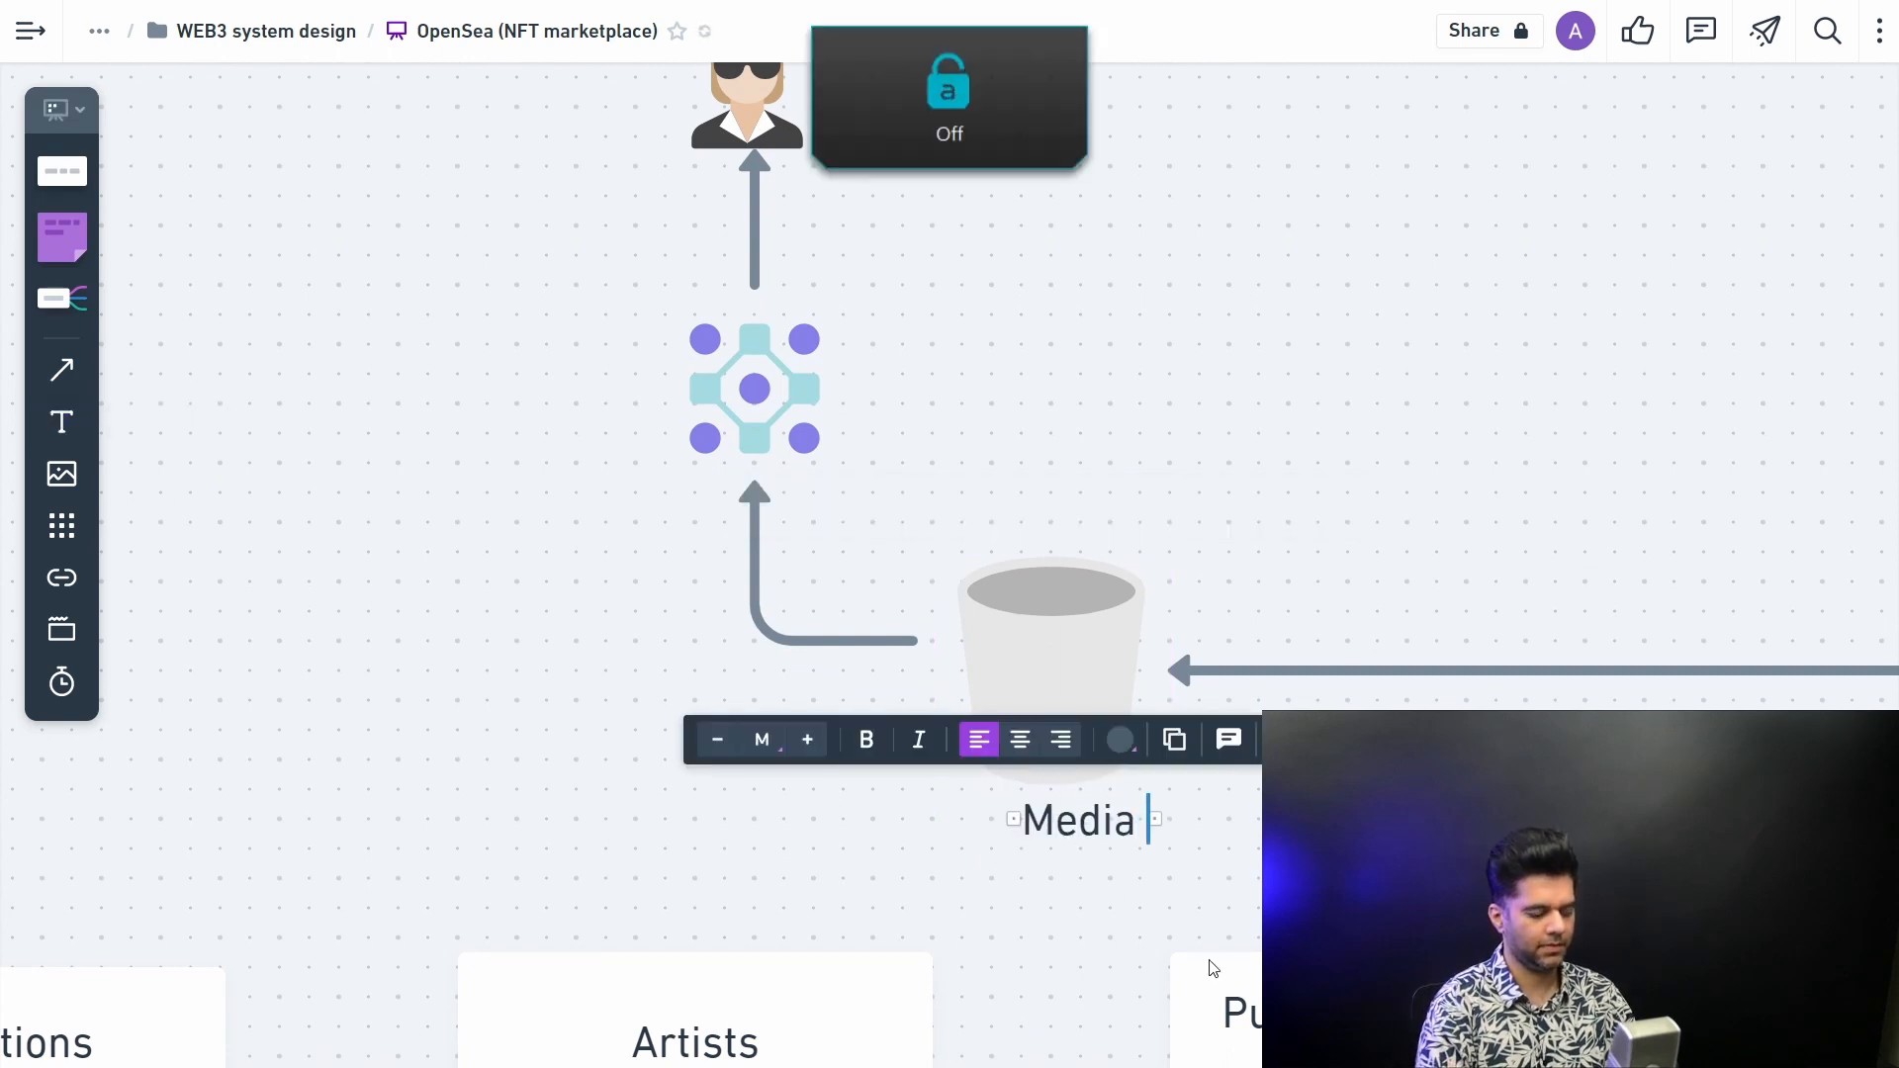
text(storage)
click(1182, 821)
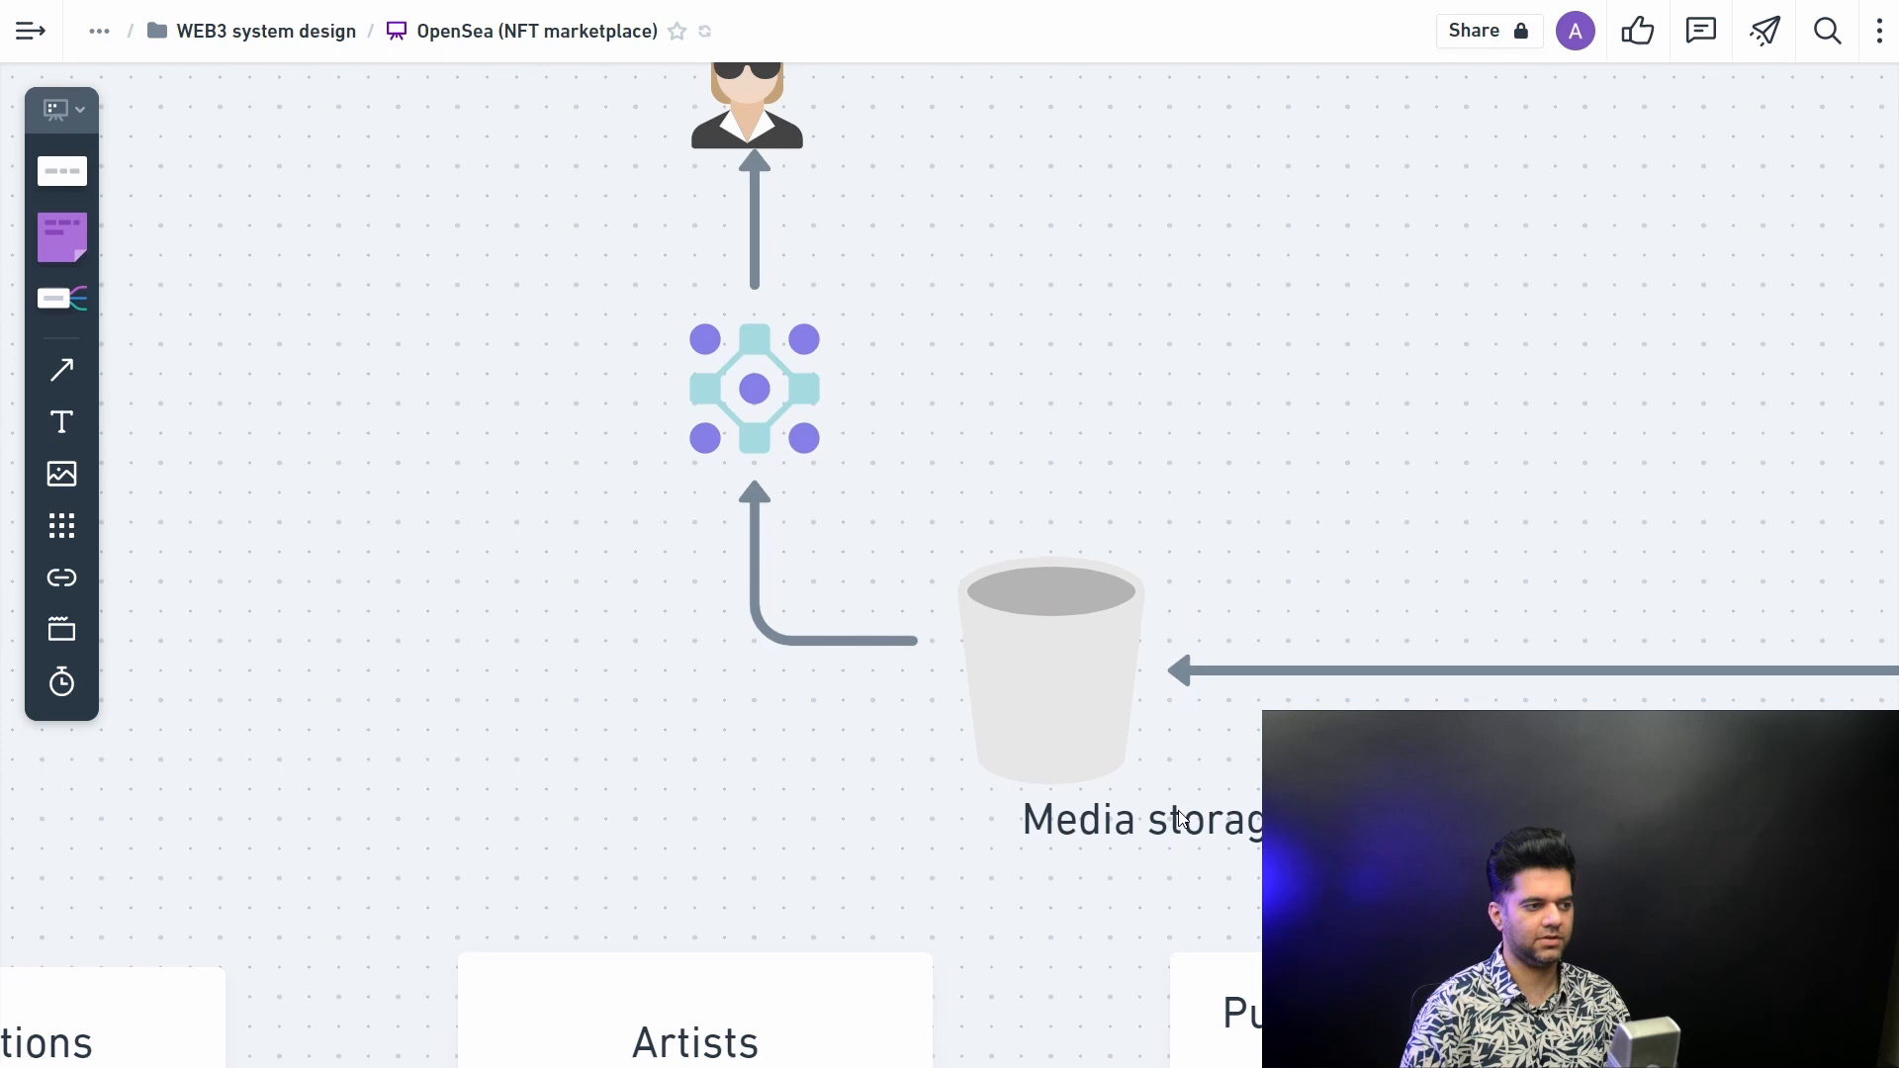
mouse_move(1182, 821)
mouse_down()
mouse_move(1108, 846)
mouse_move(1035, 389)
mouse_up()
Step: Duplicate the label and retype the copy as 'CDNs' for the network icon
key(ctrl+d)
double_click(1039, 393)
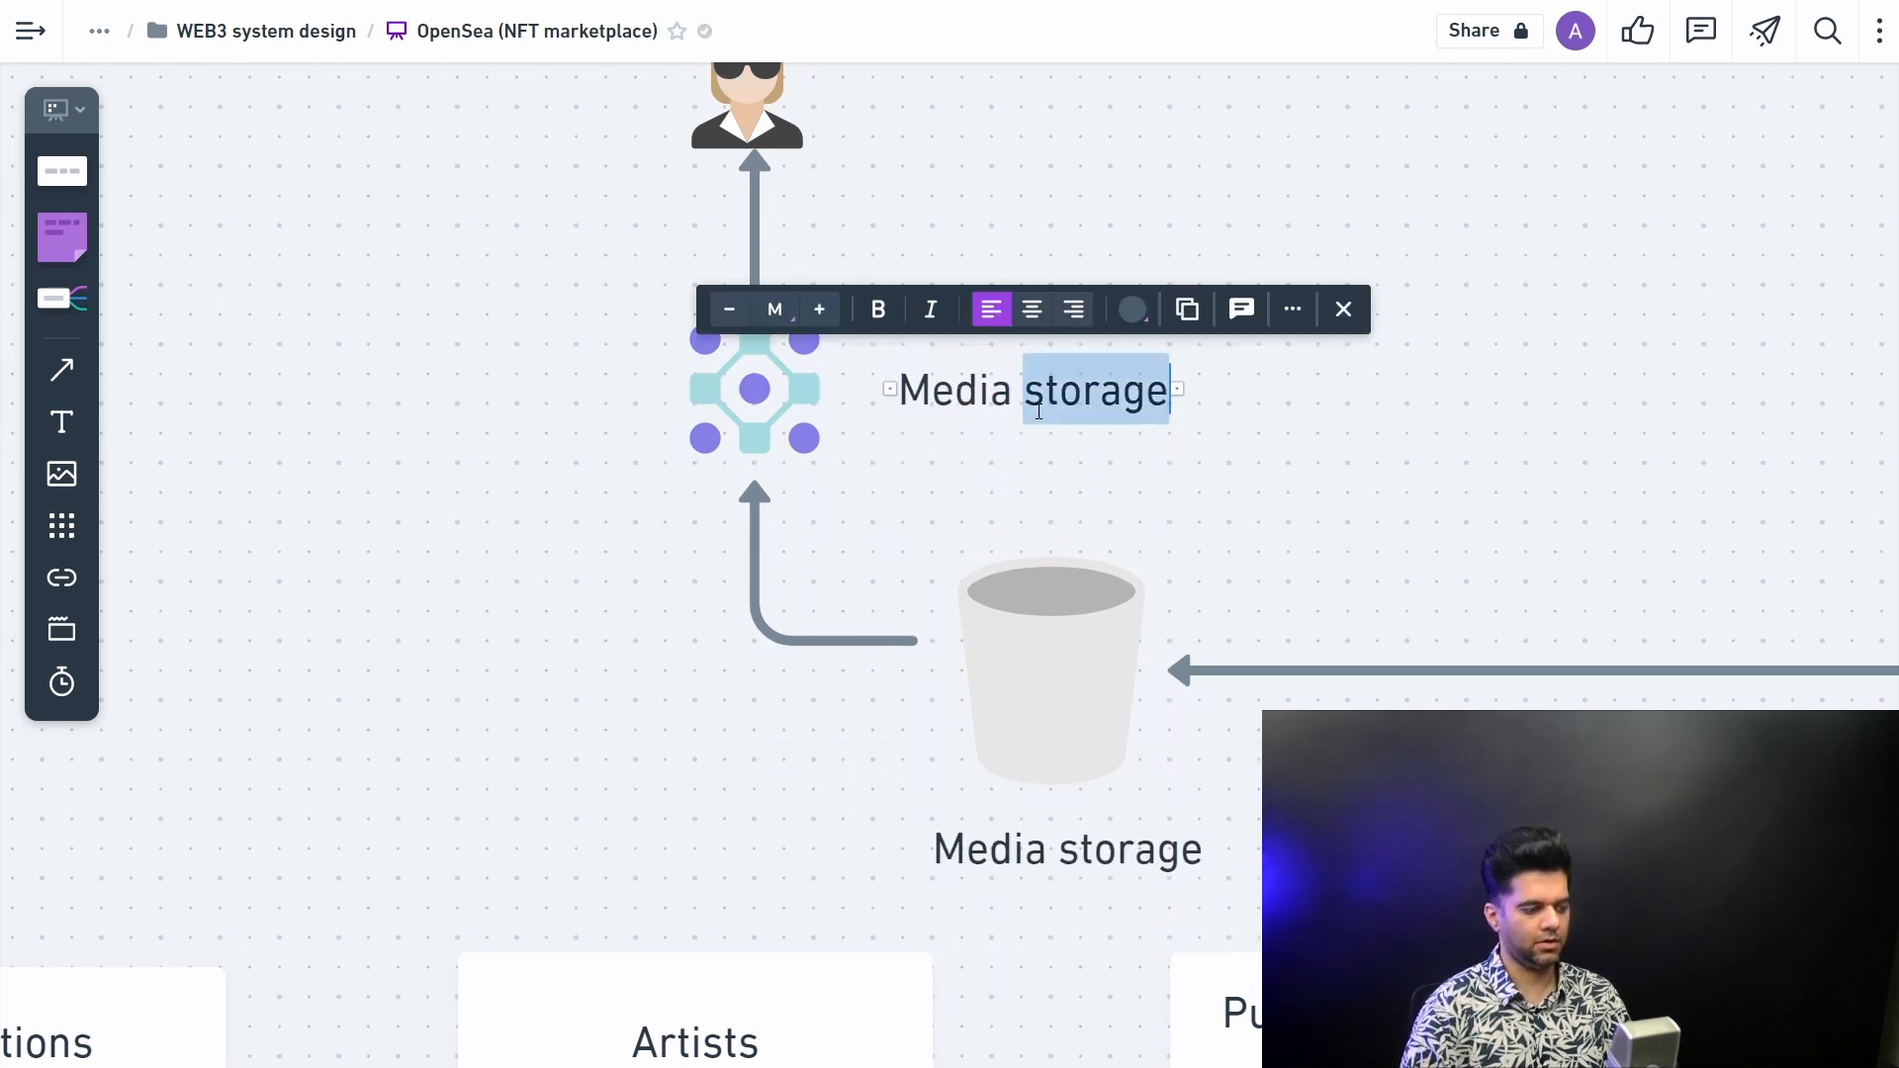
key(ctrl+a)
key(Caps_Lock)
text(CDN)
key(Caps_Lock)
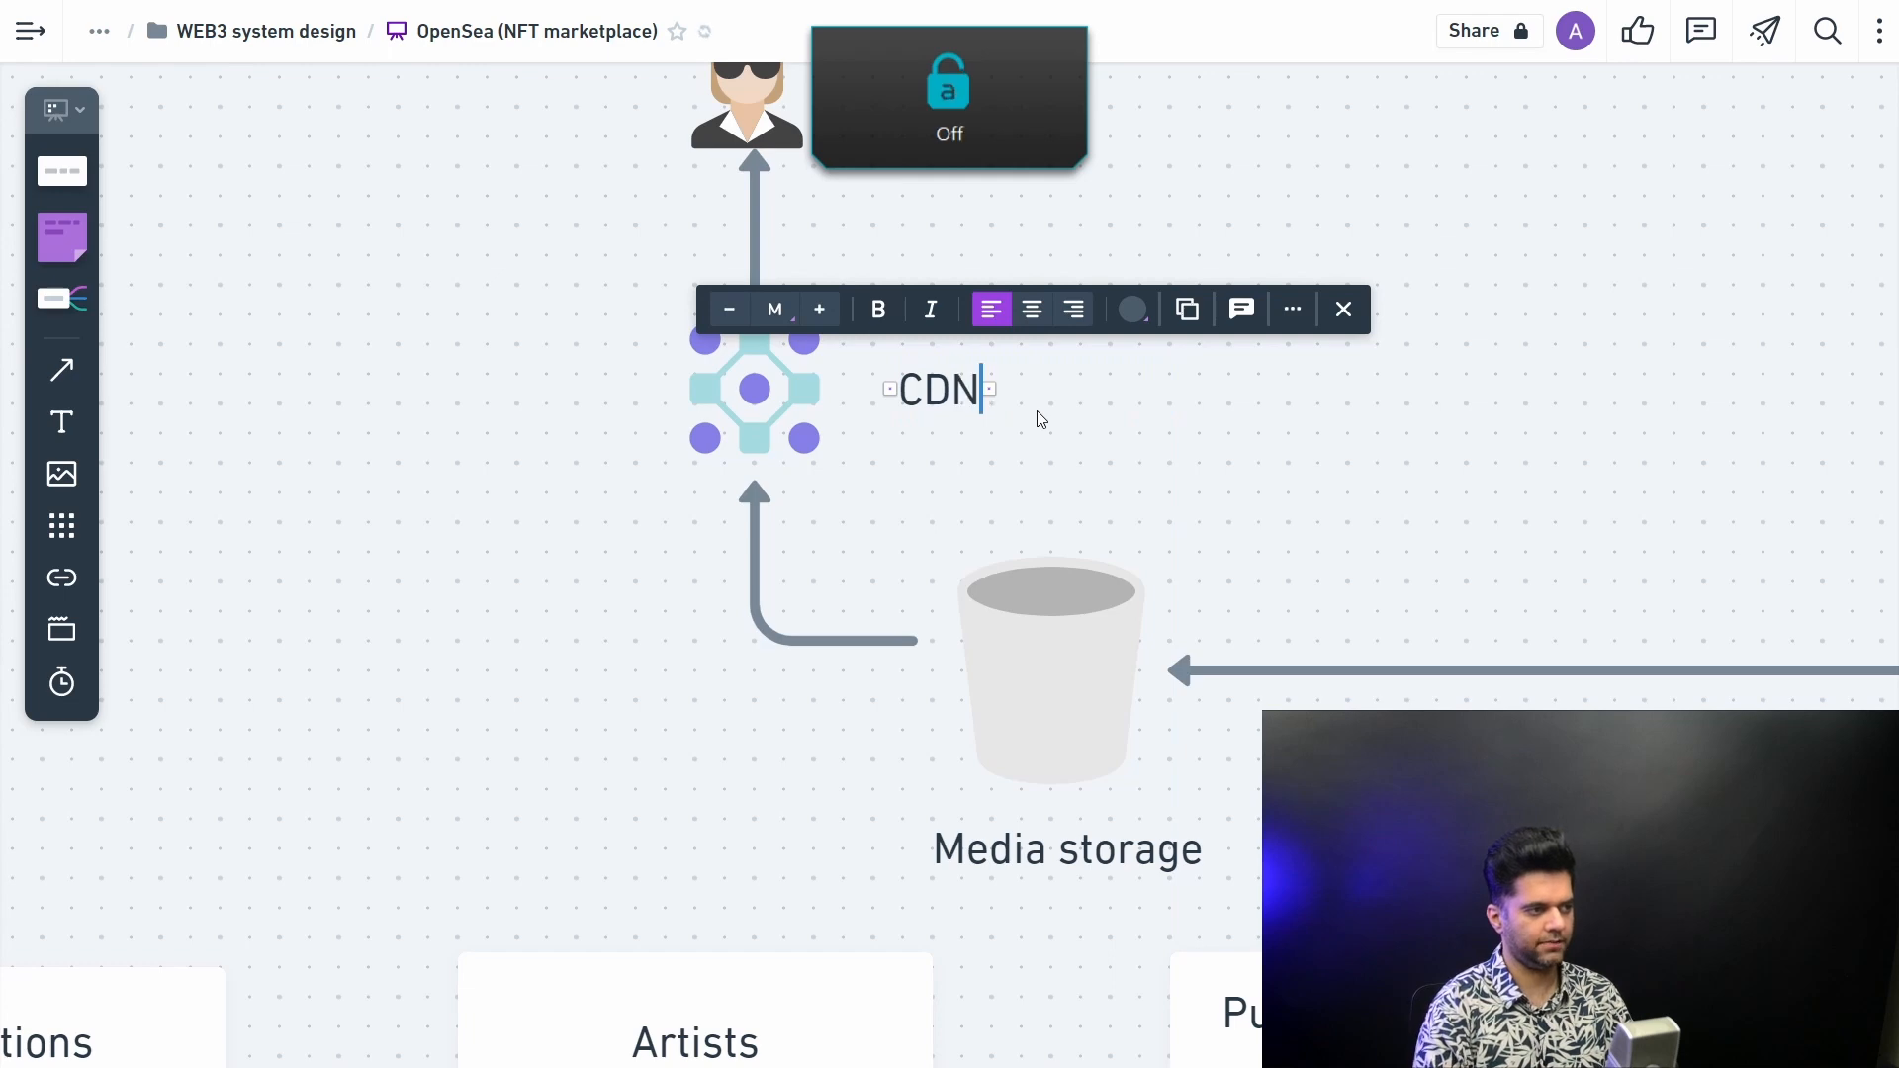
text(s)
key(Escape)
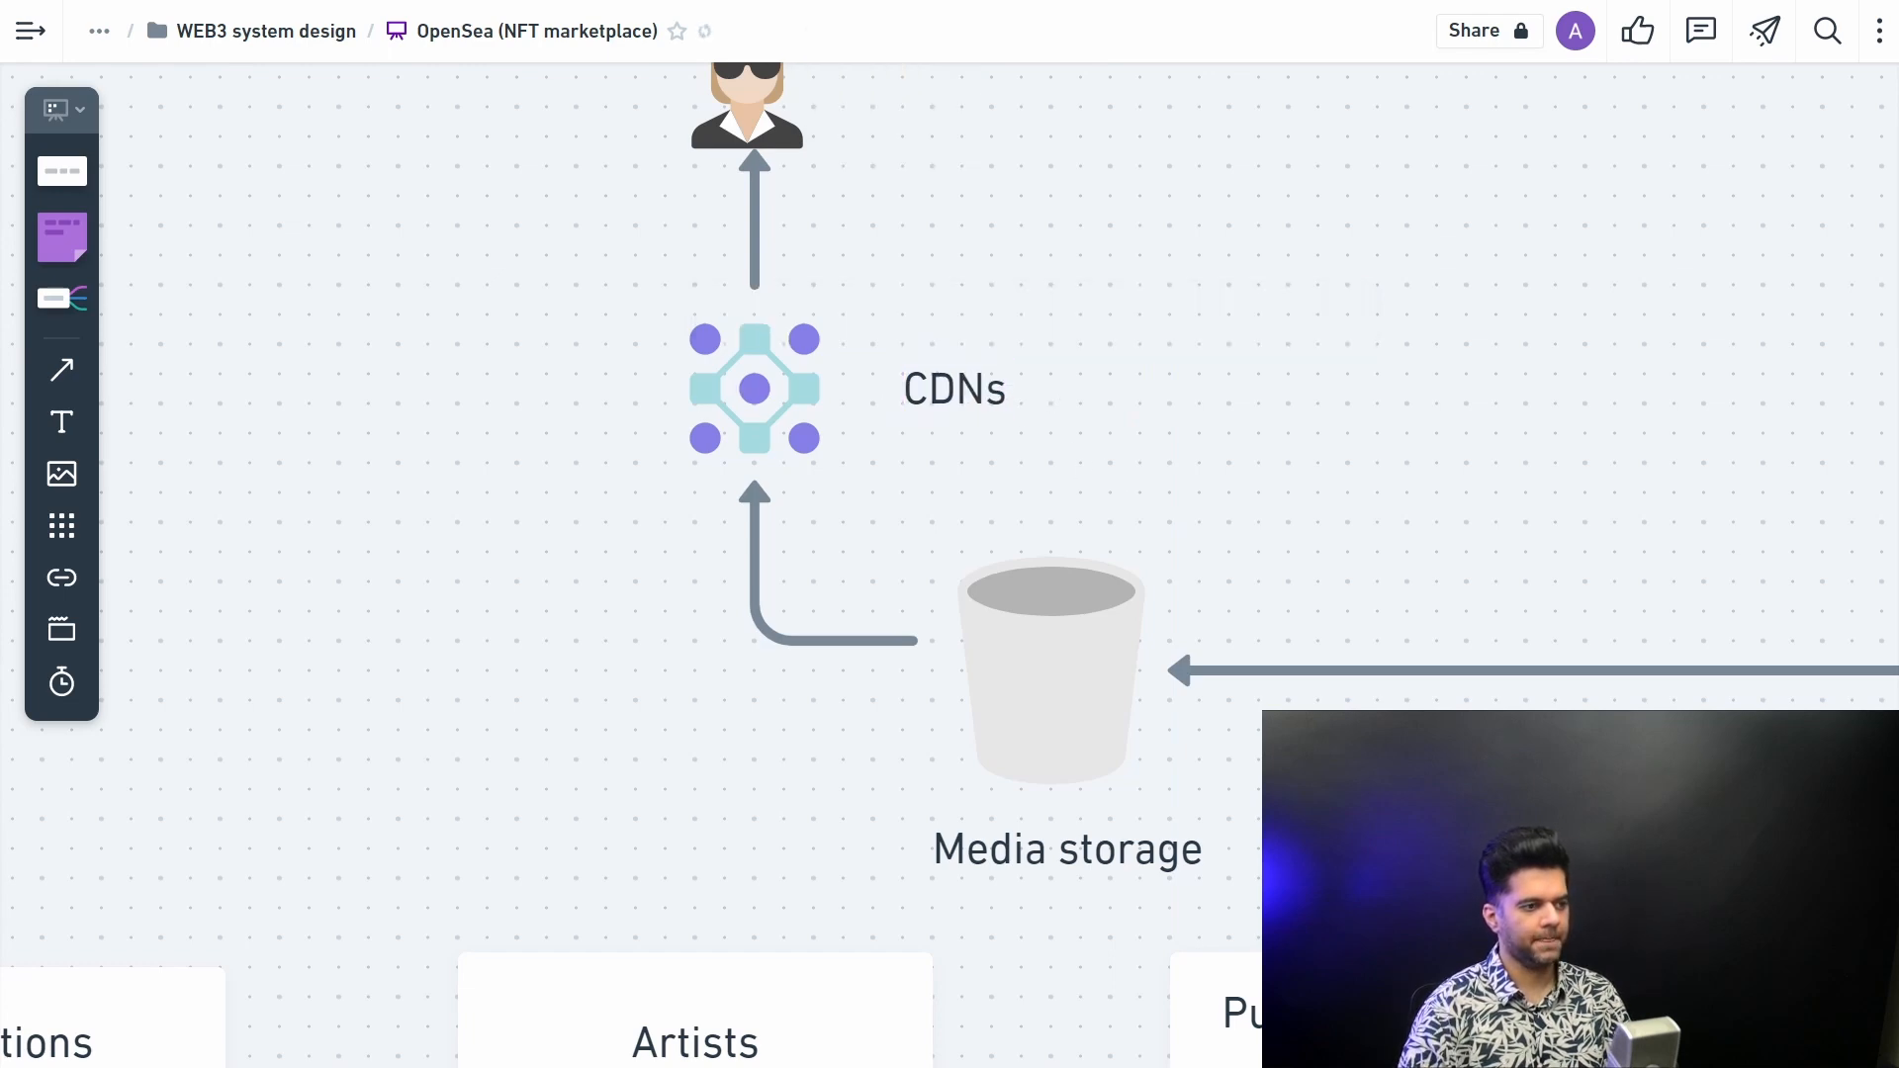
scroll(1040, 638, down, 5)
scroll(731, 483, up, 2)
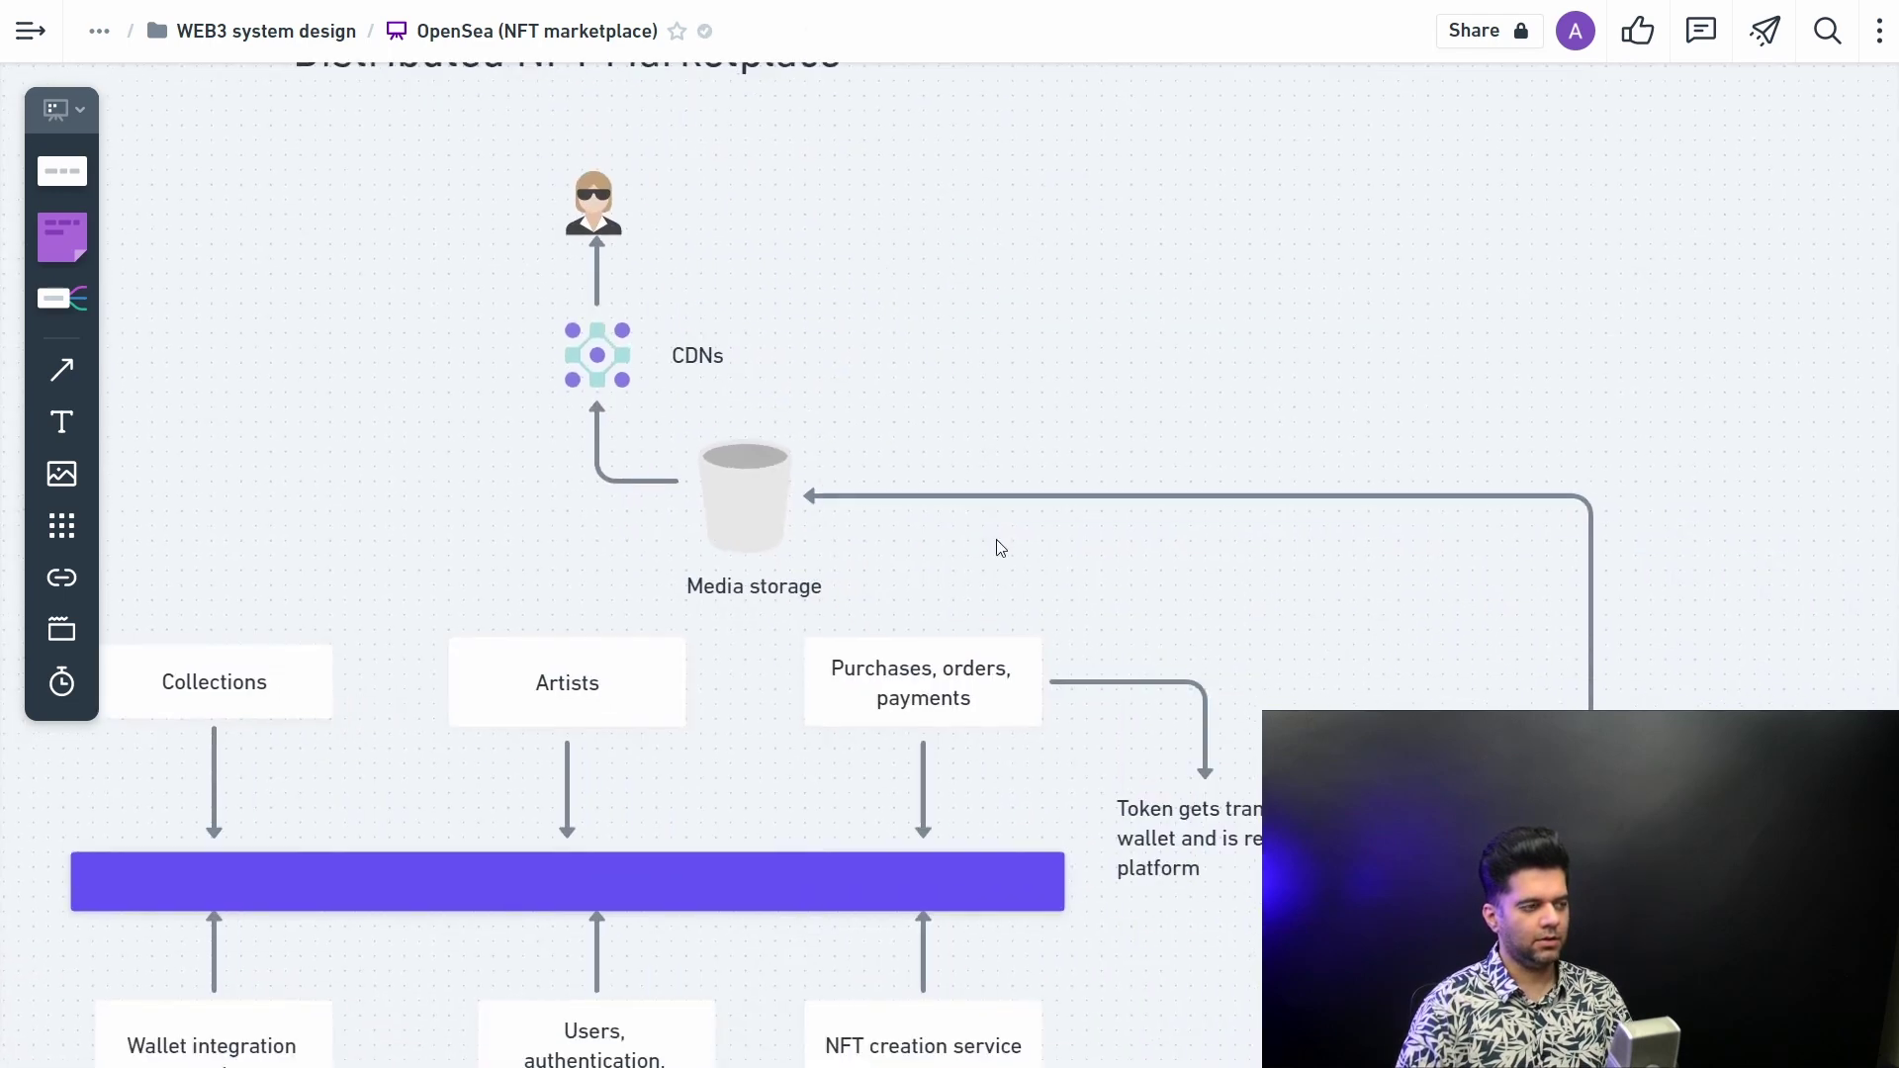
Step: Check the Media storage bucket, NFT creation service box and the cube icon below it
click(731, 483)
scroll(782, 500, down, 5)
scroll(1207, 621, down, 4)
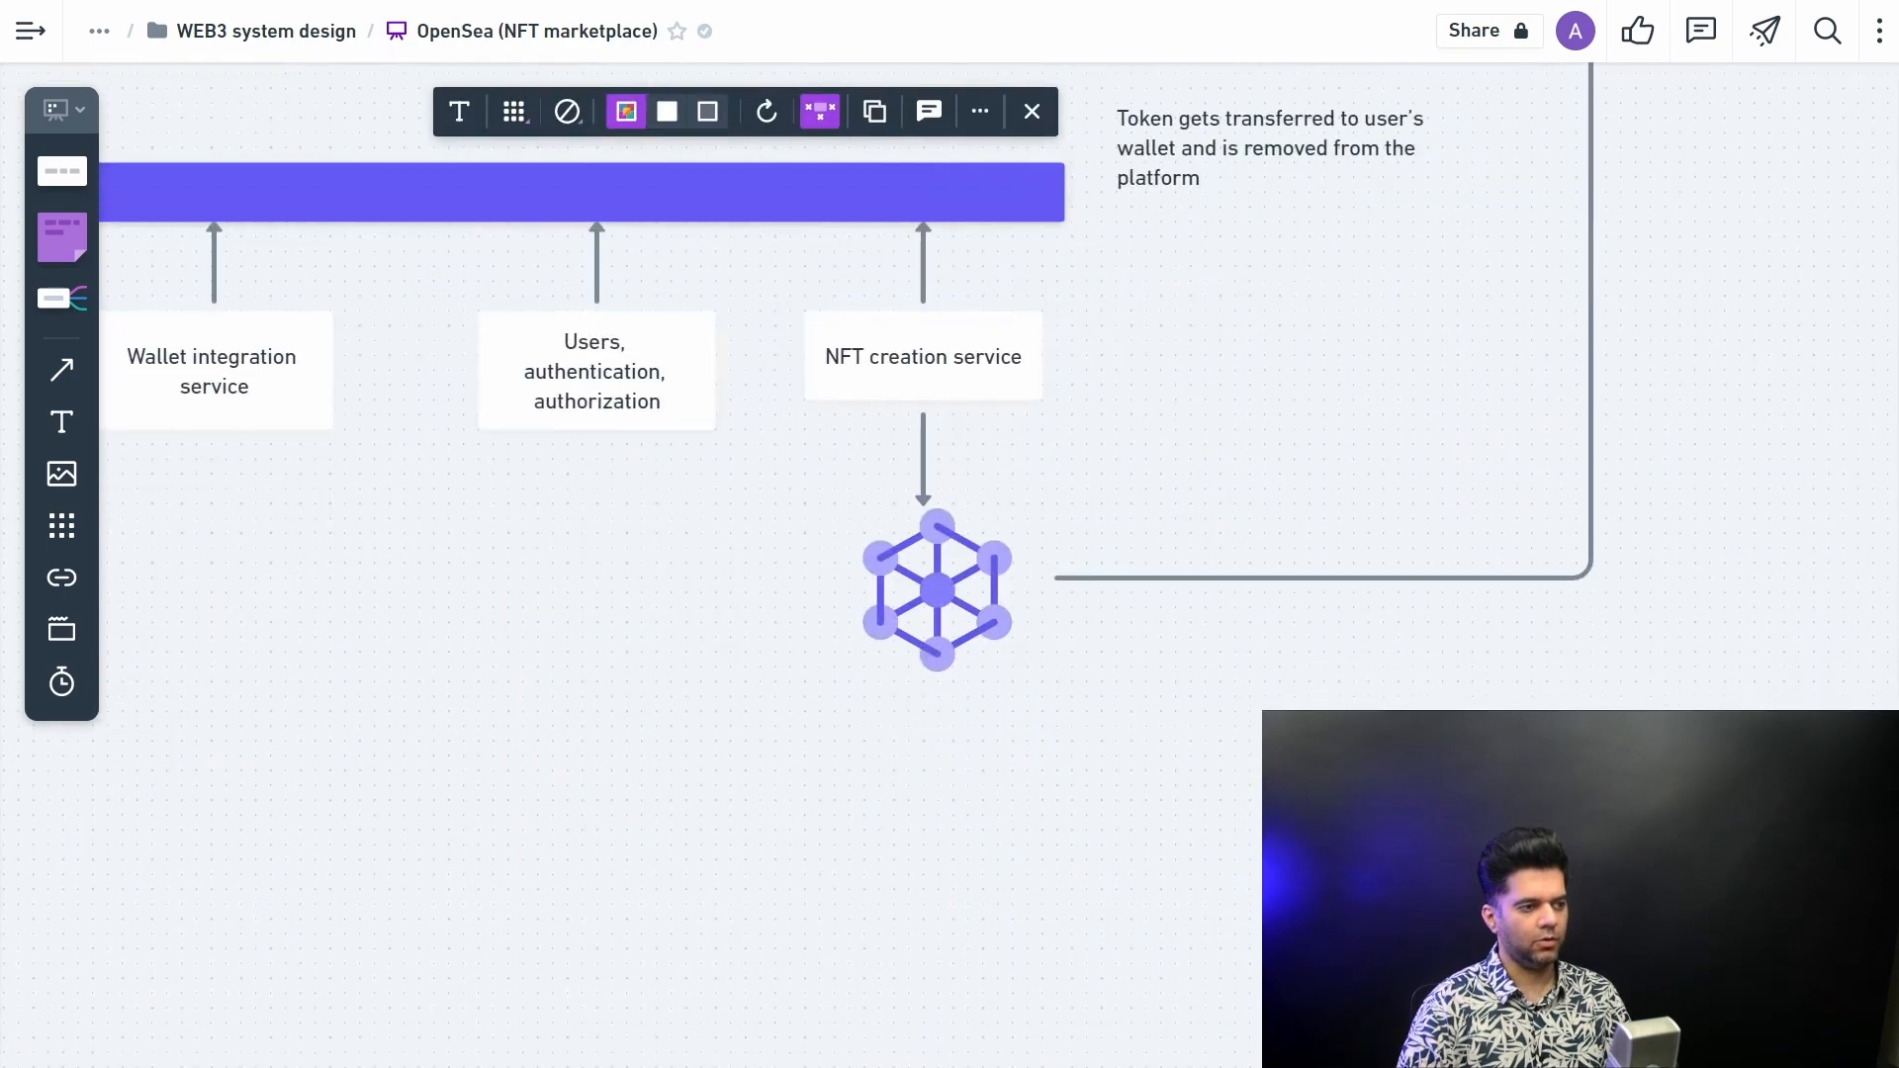
scroll(1038, 446, up, 3)
click(1071, 387)
scroll(969, 561, up, 2)
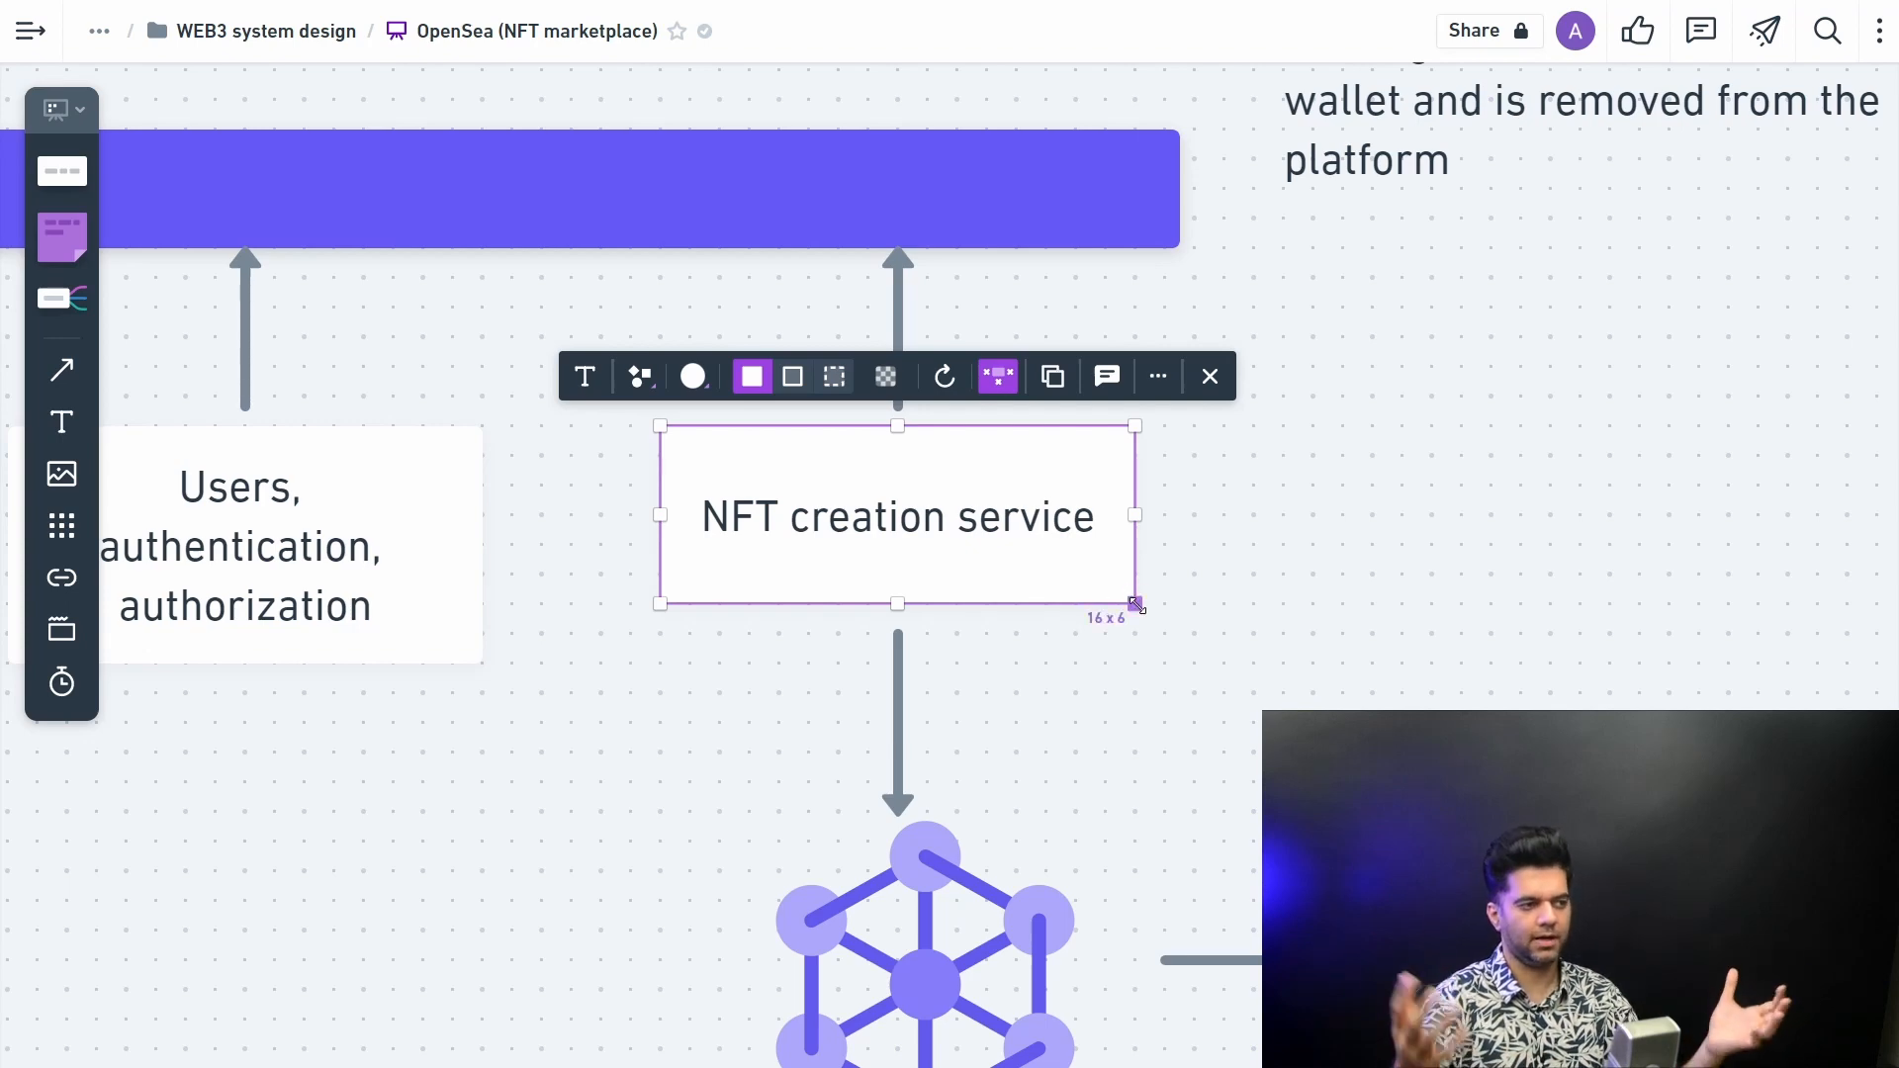
scroll(1122, 608, down, 3)
click(991, 760)
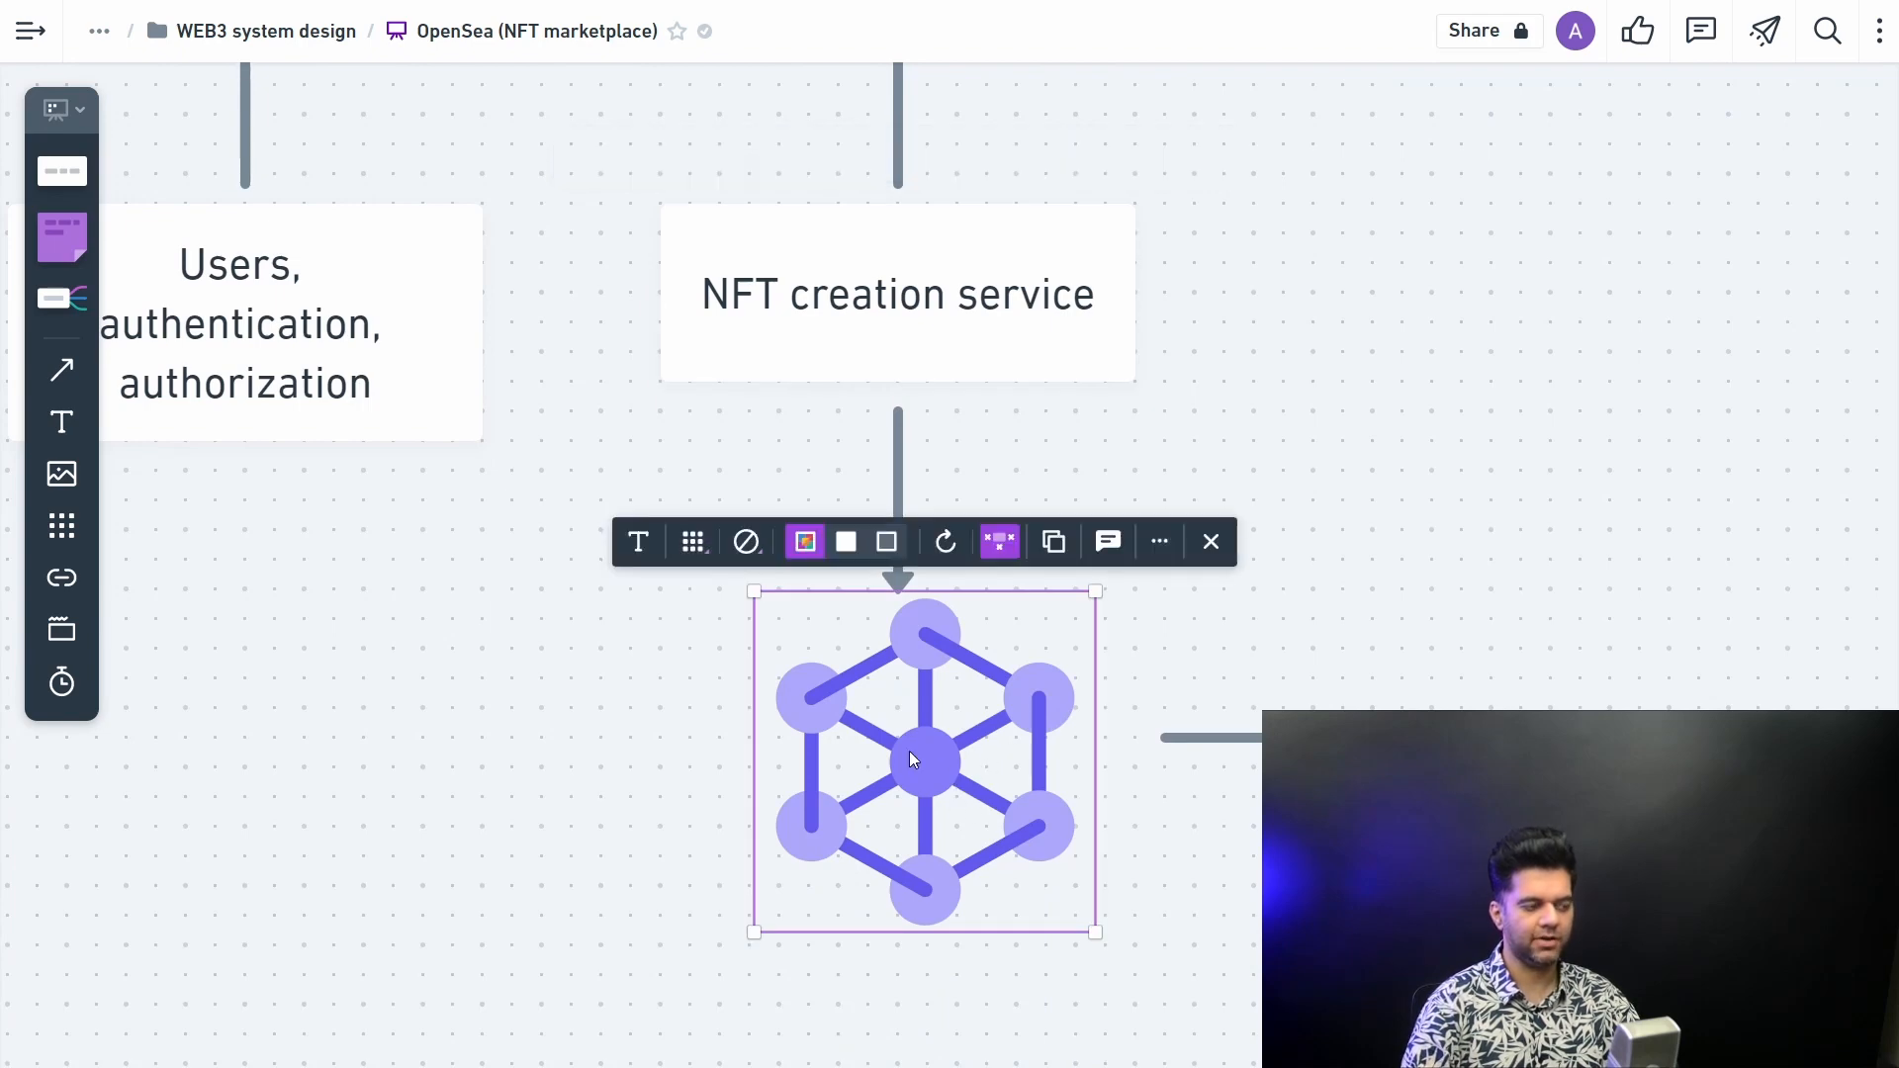
scroll(909, 758, down, 3)
Step: Label the icon 'IPFS - interplanetary file system' and move the text a little lower
click(61, 423)
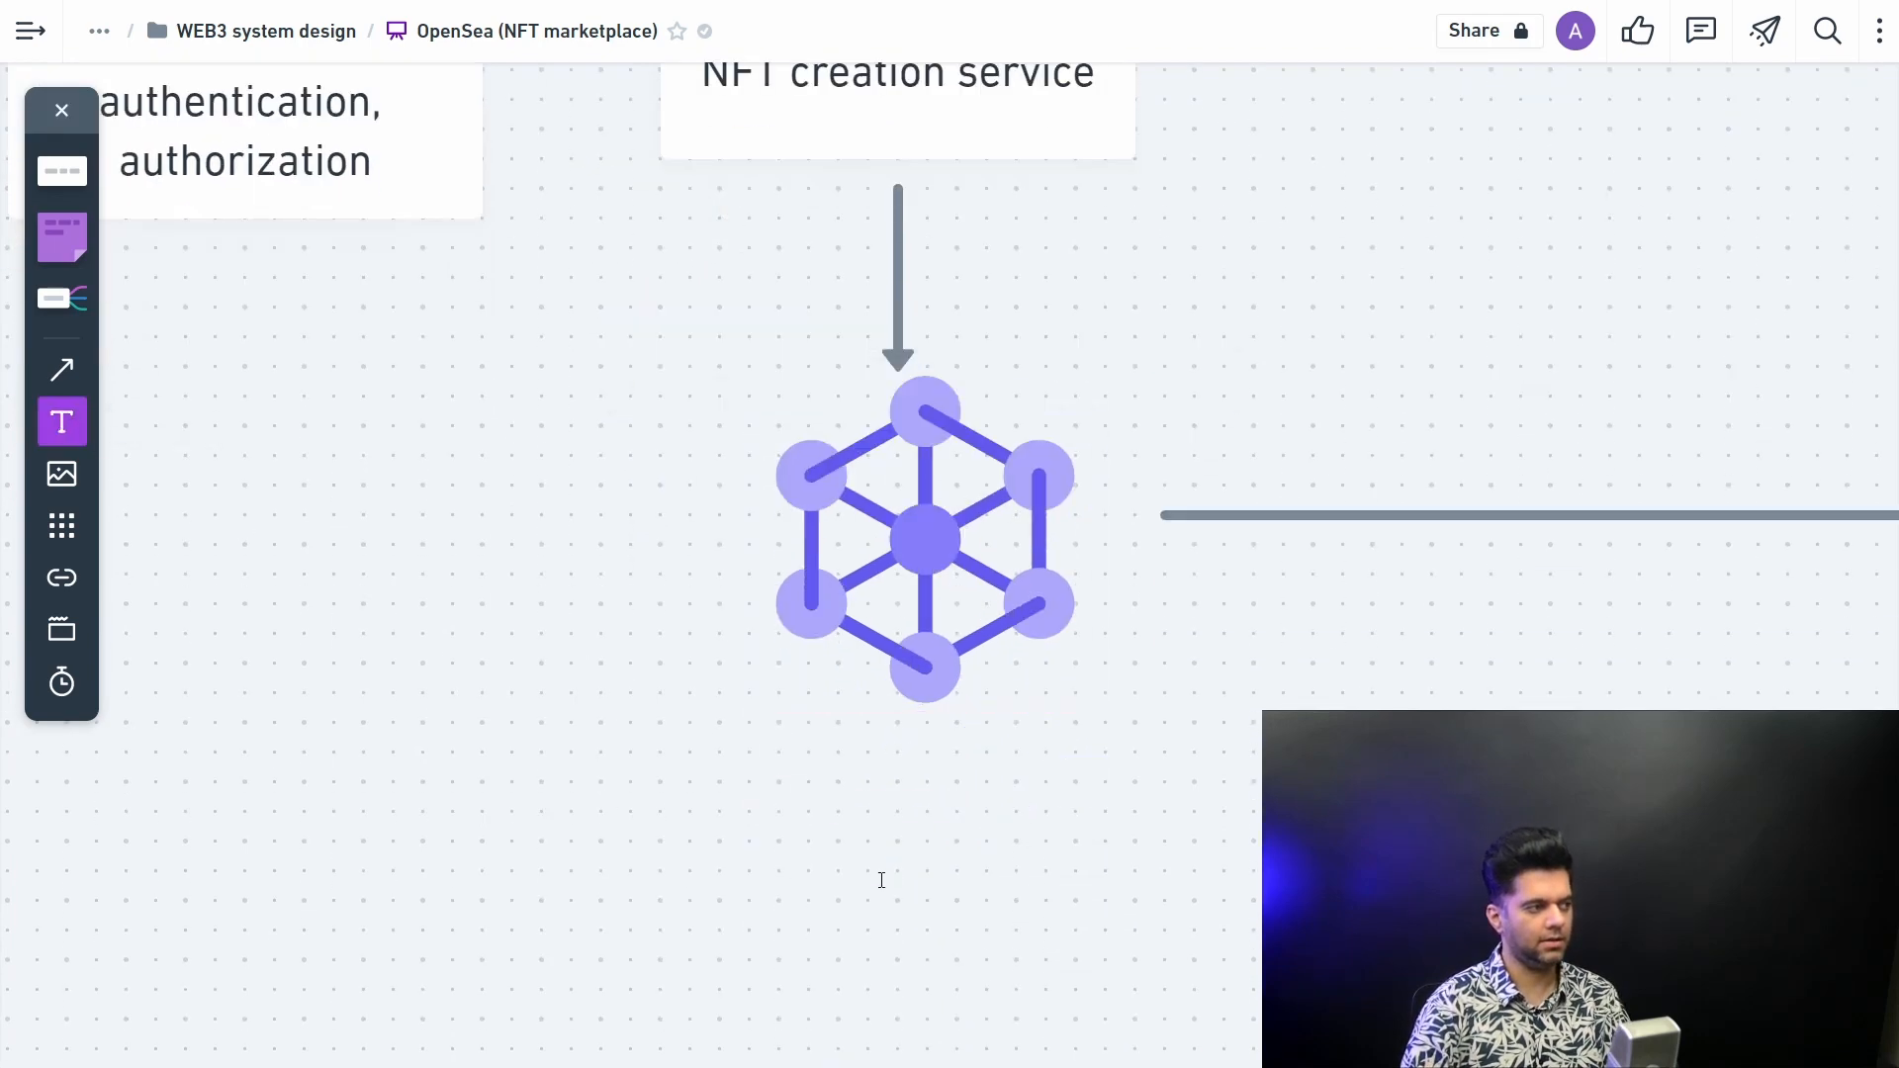
click(898, 782)
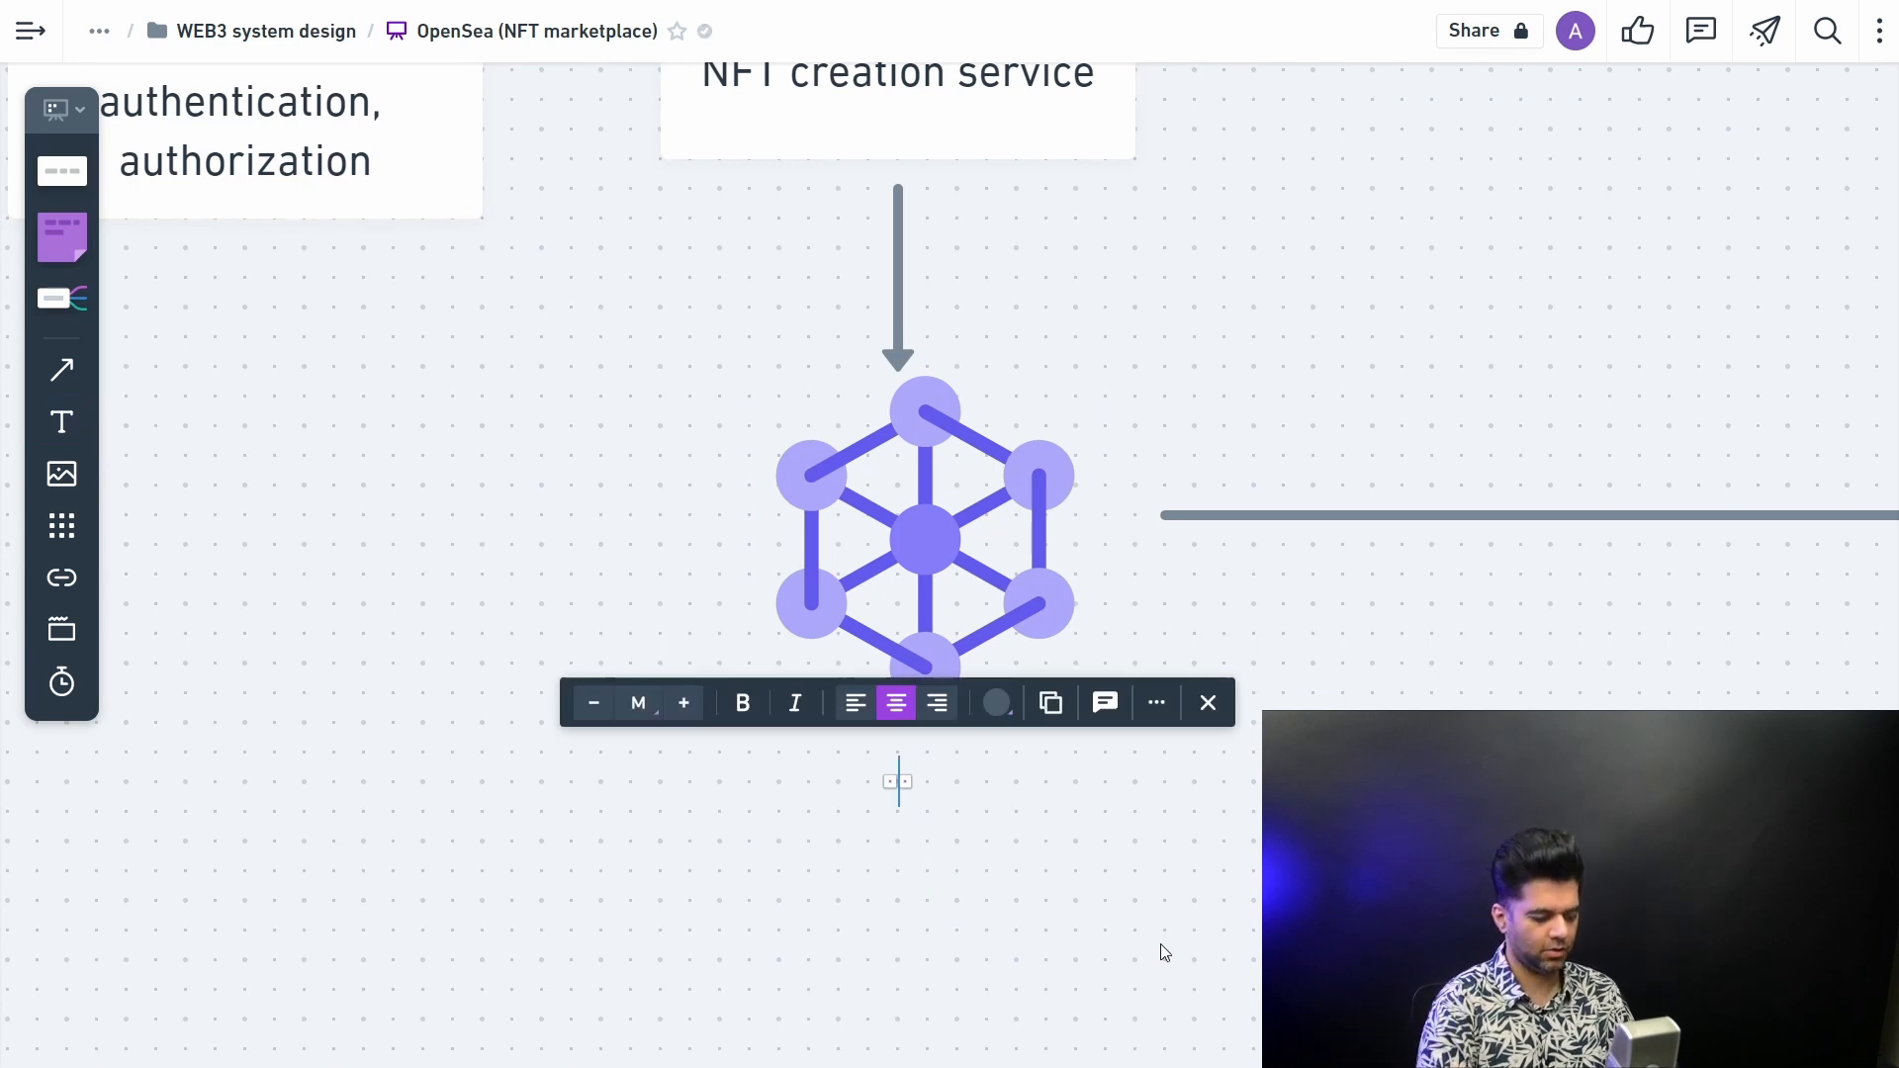
text(IP)
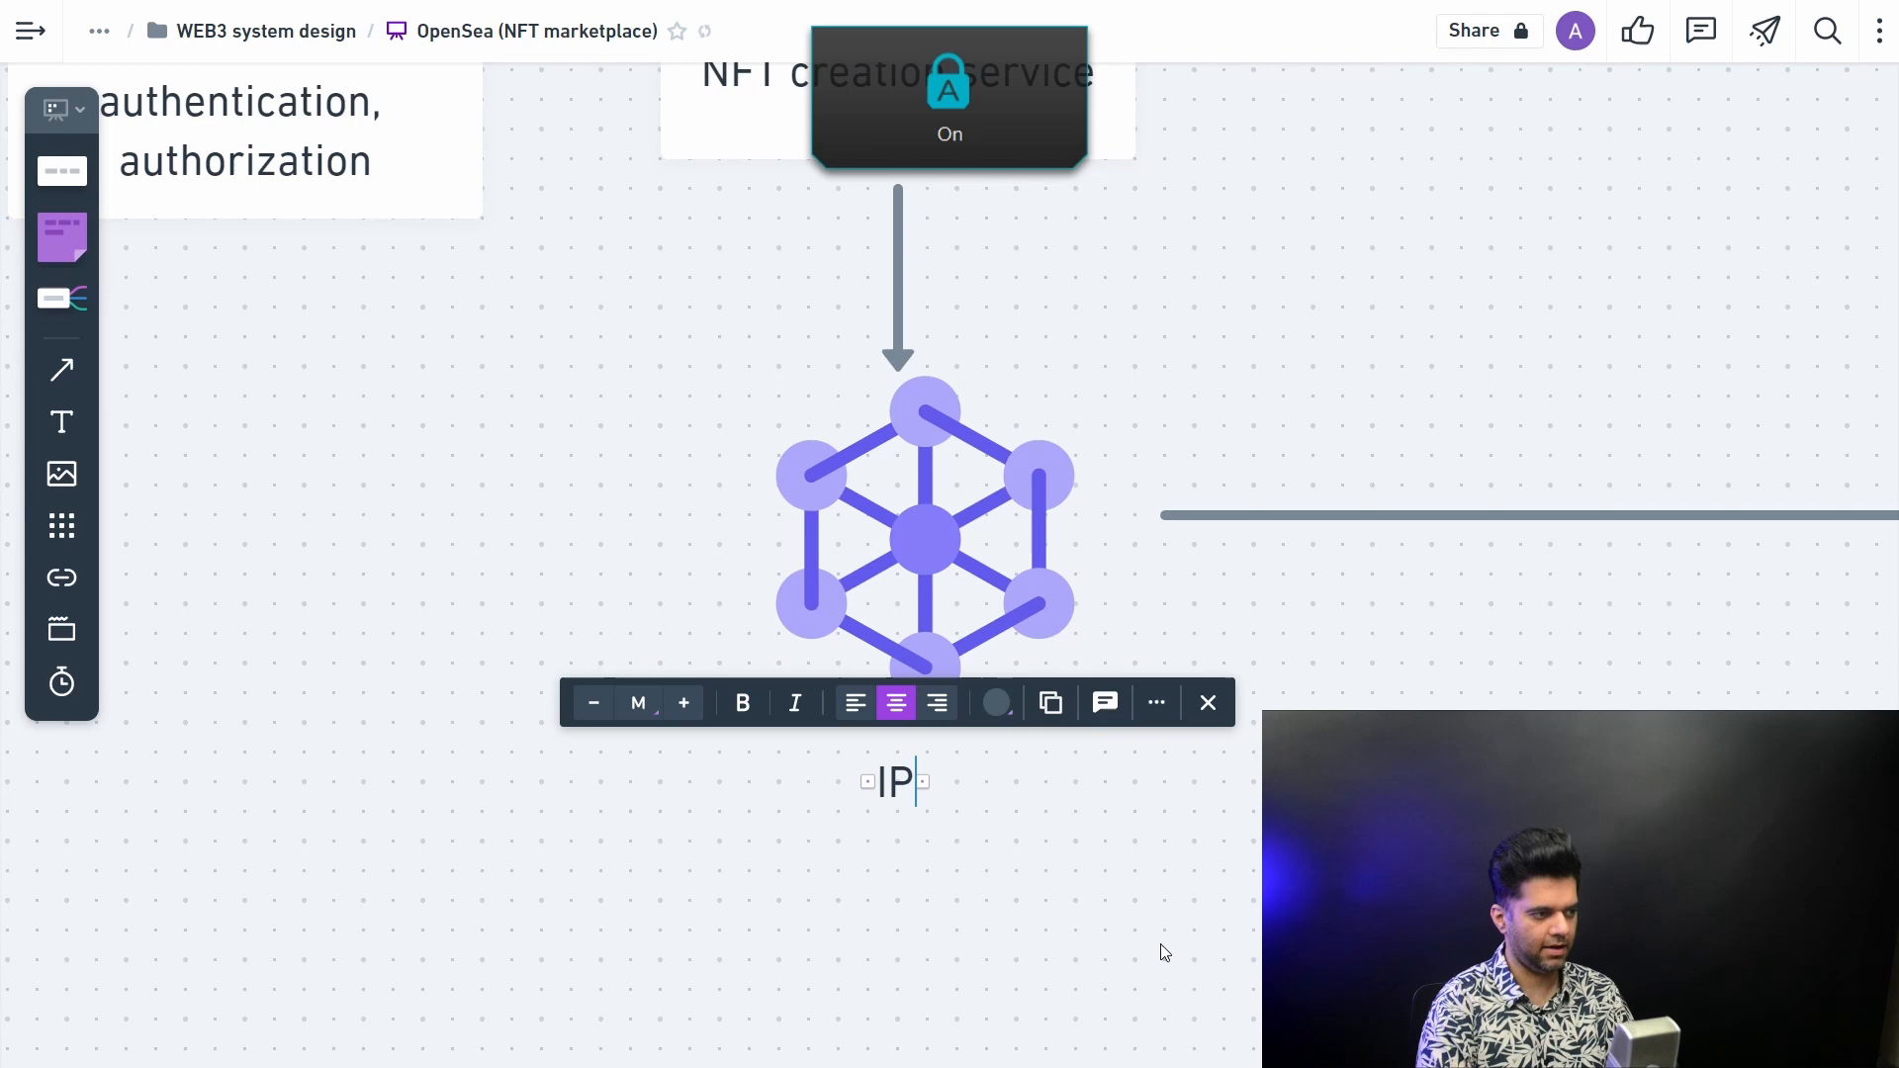
text(FS - interpla)
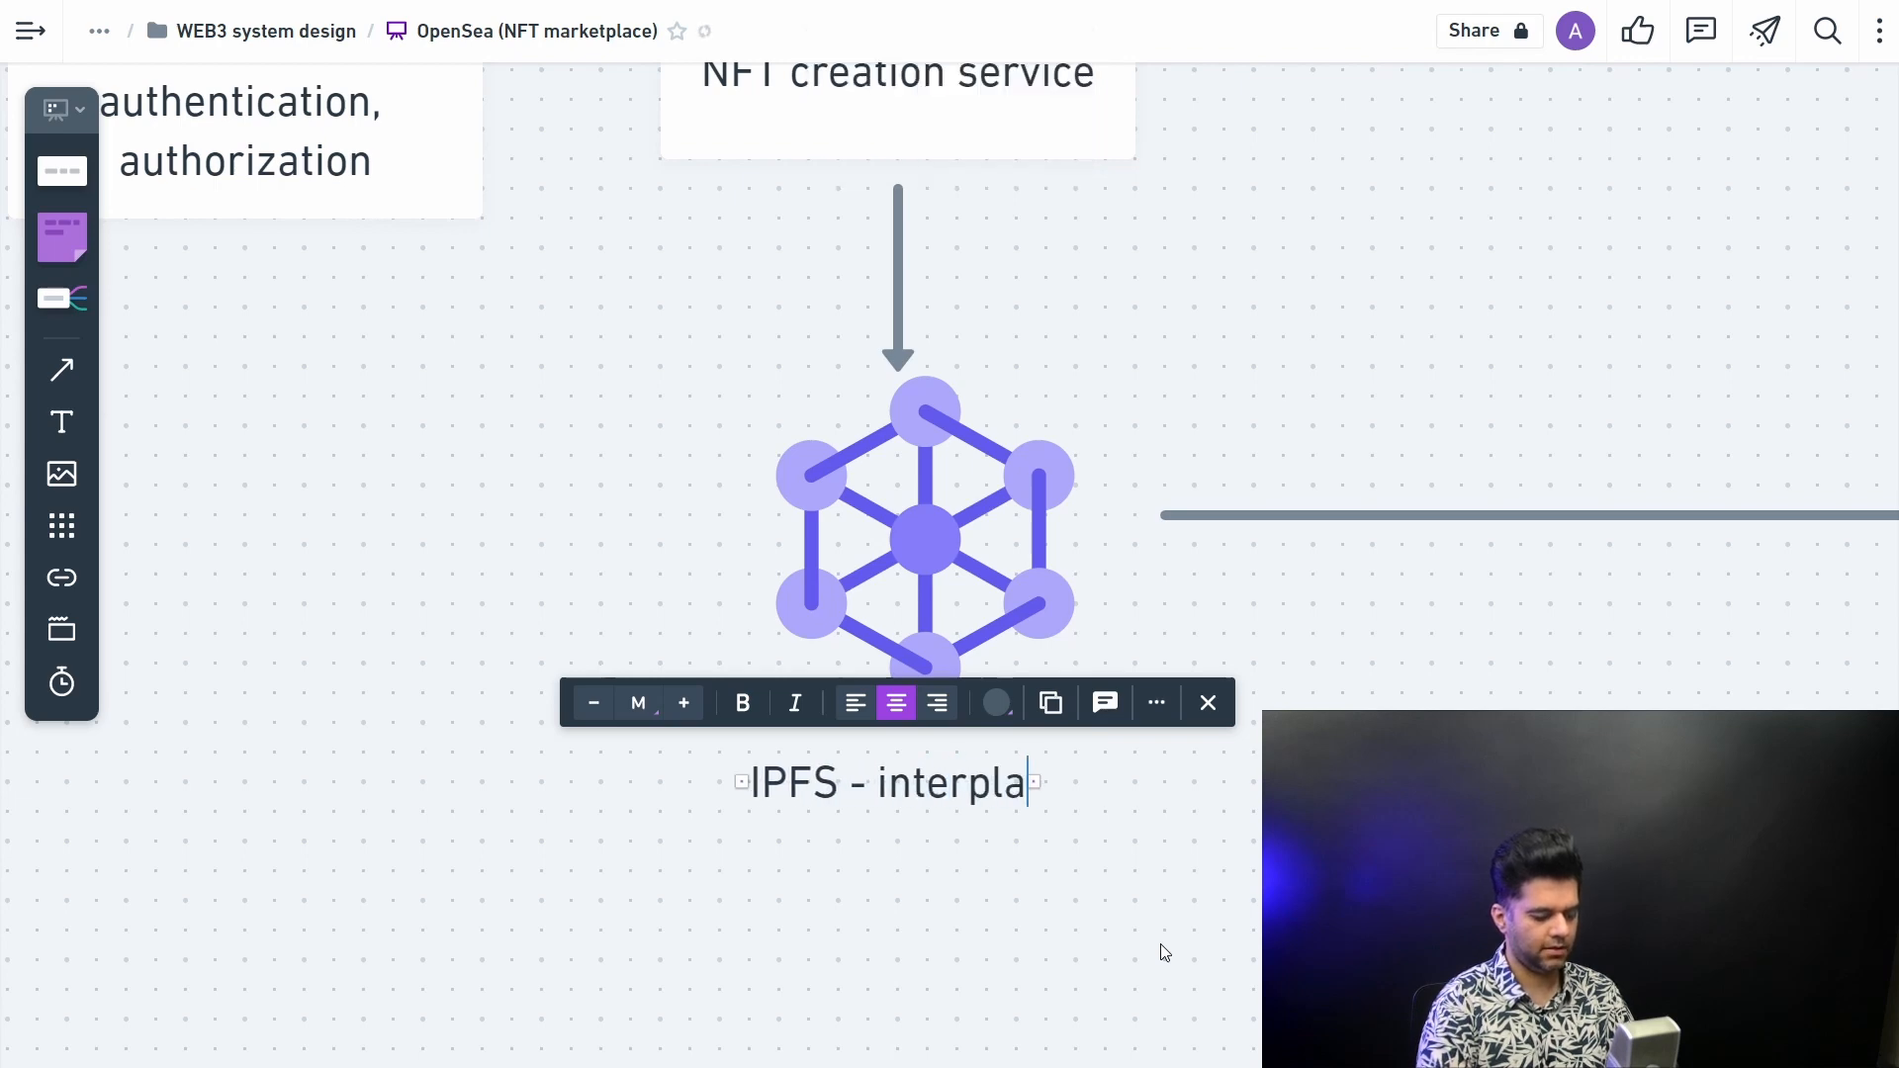
text(neta)
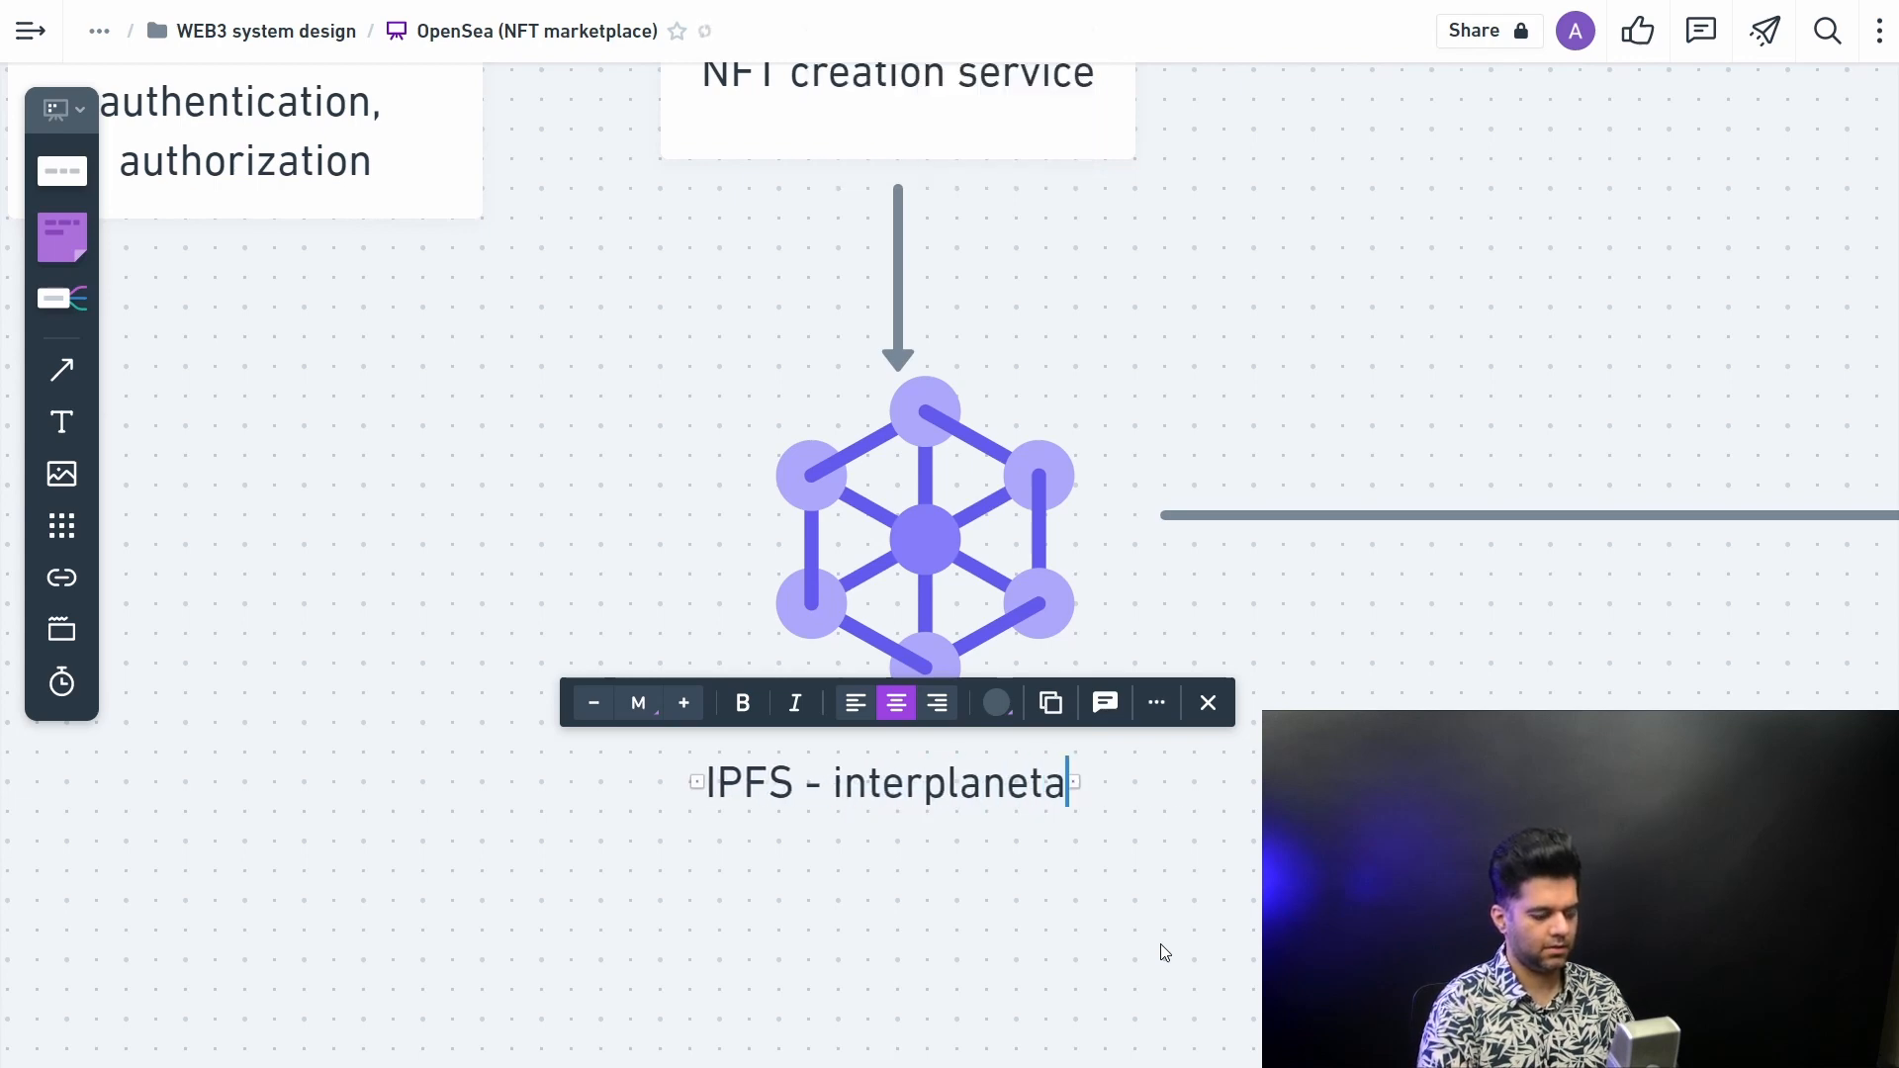
text(ry file system)
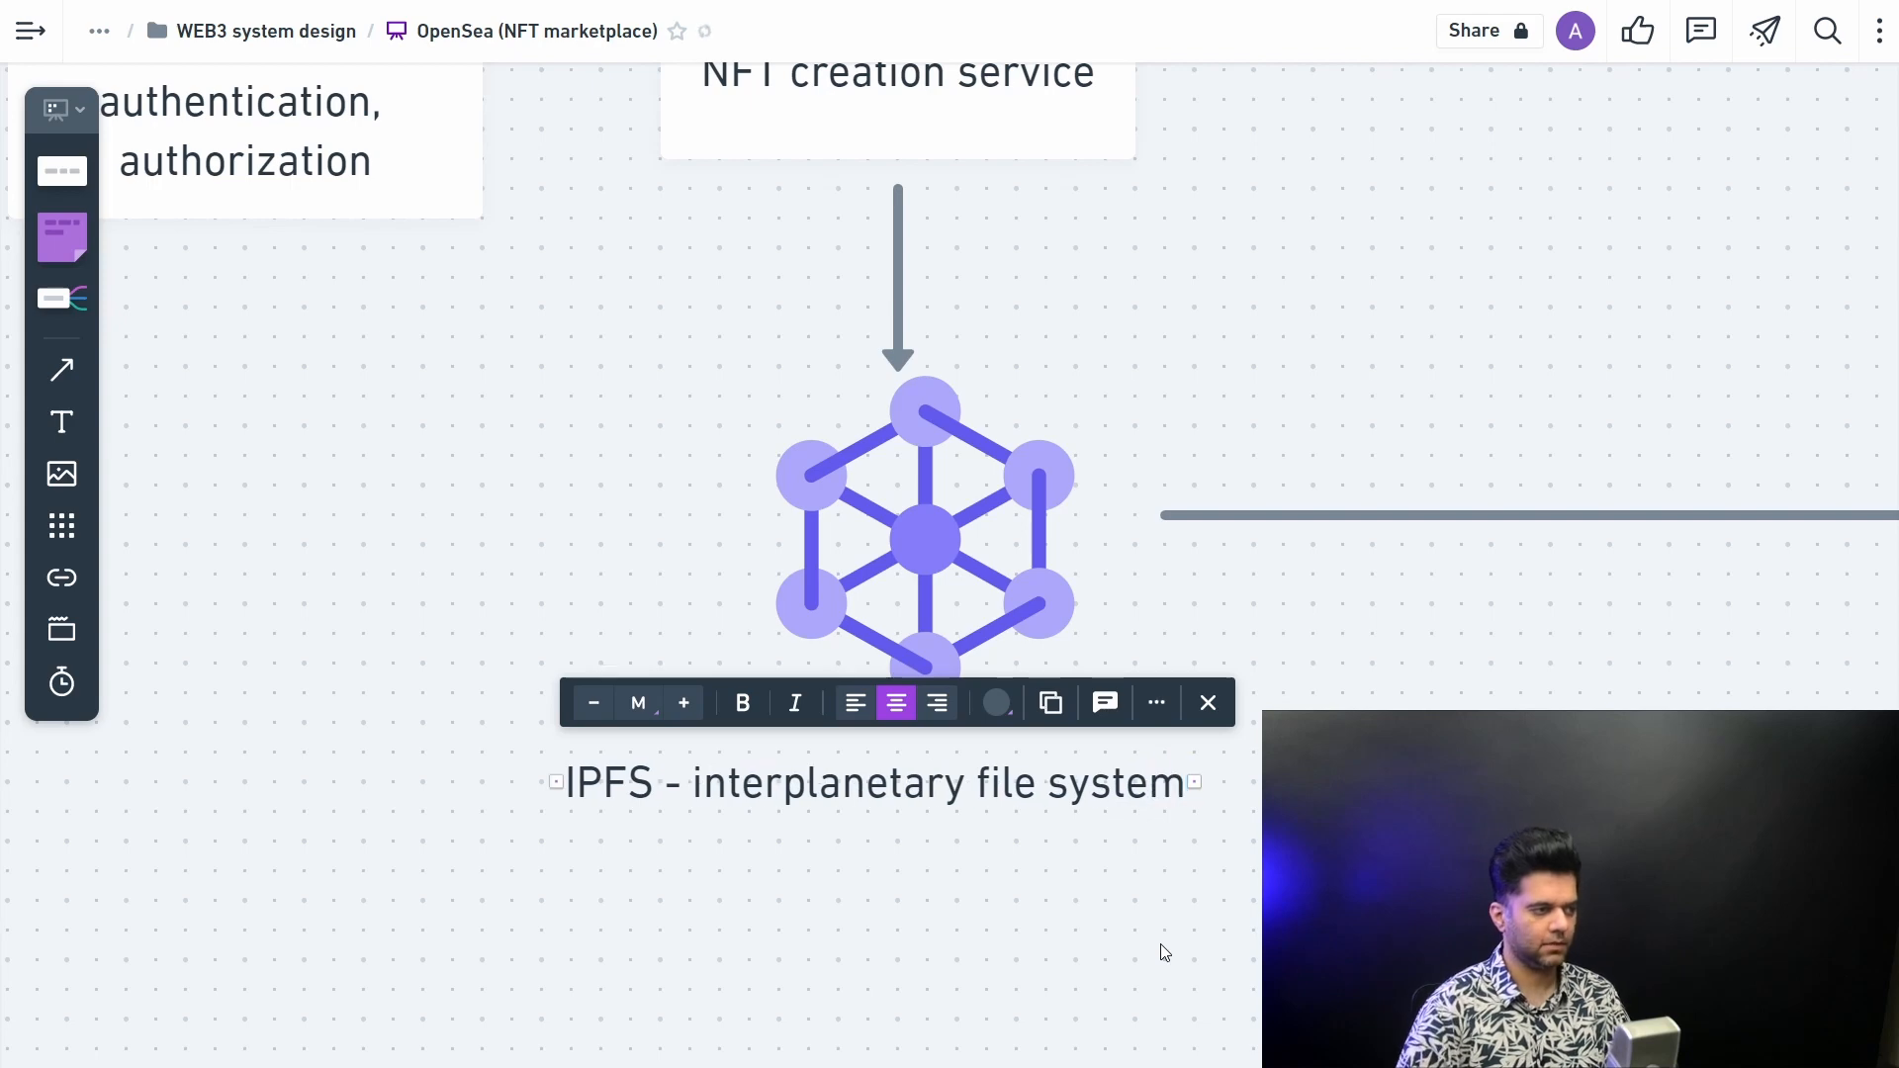
click(1160, 944)
drag(1040, 798, 1039, 831)
click(1070, 885)
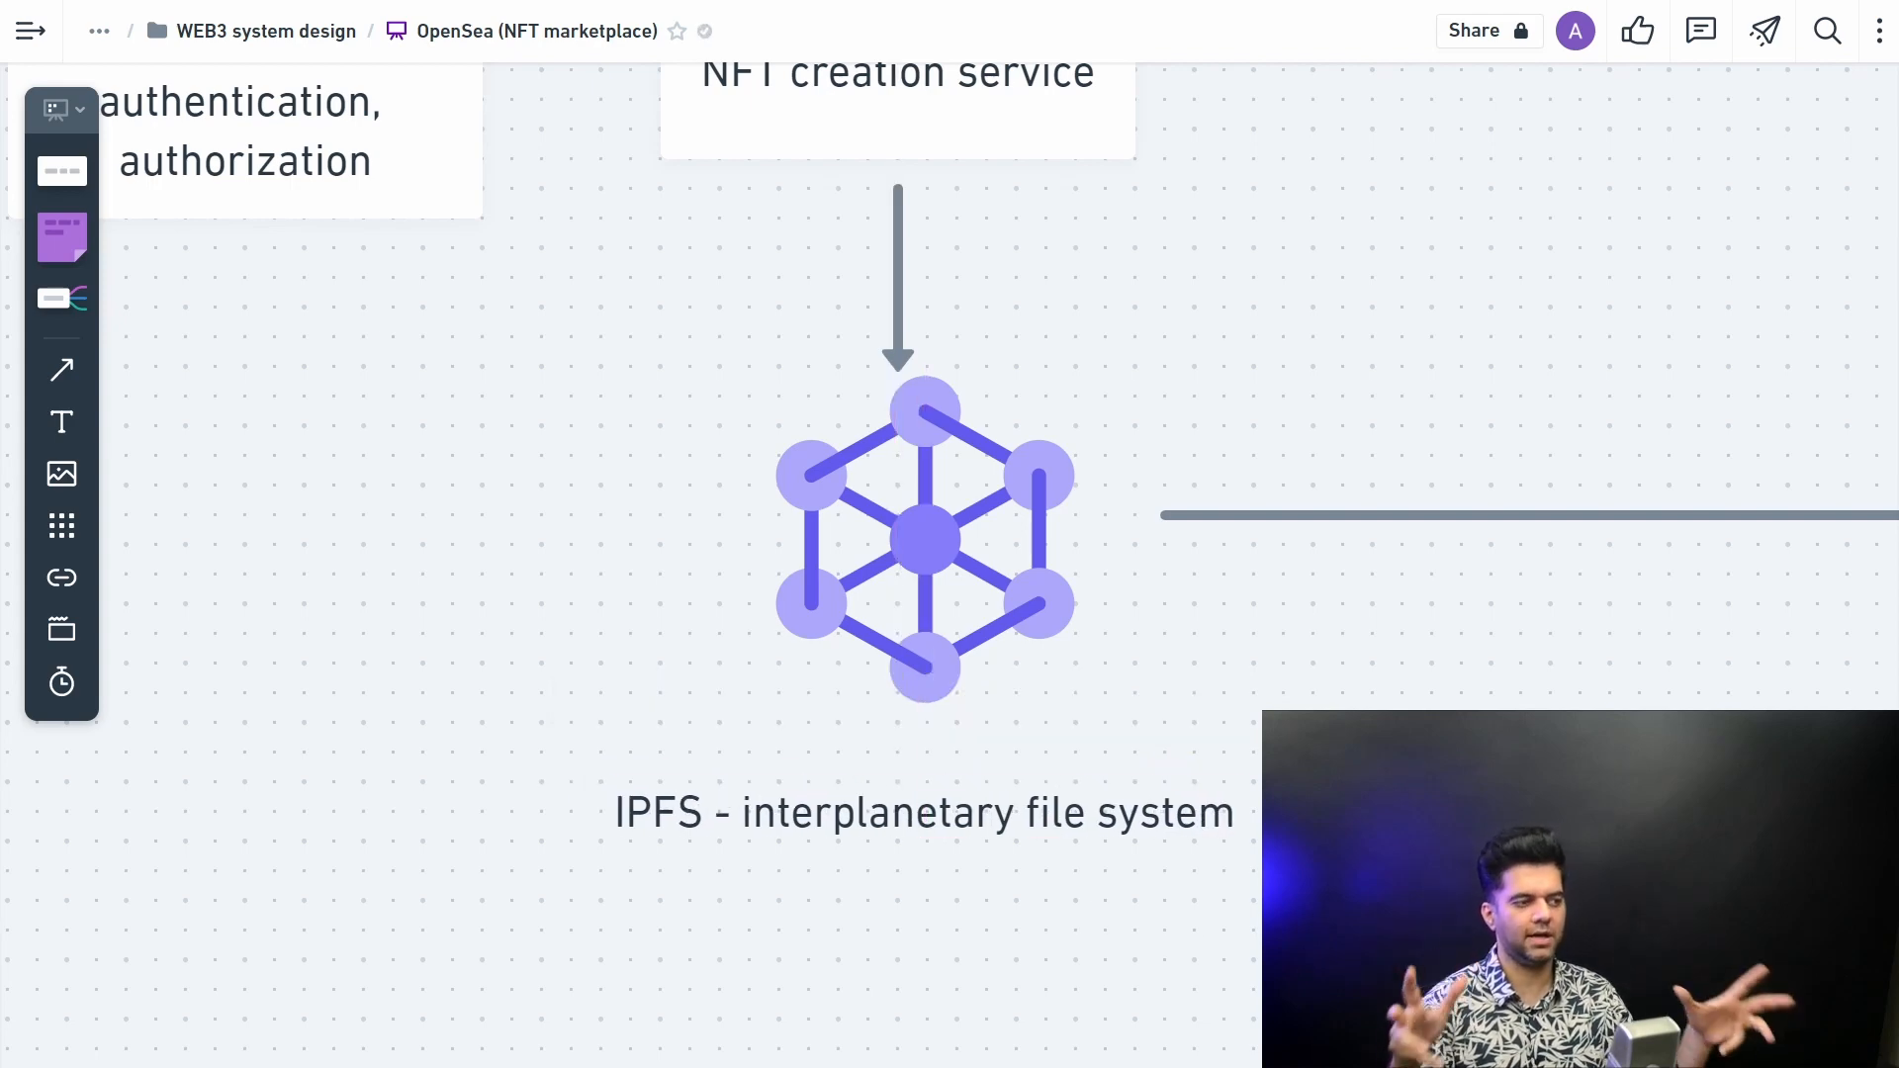
scroll(1187, 608, down, 5)
scroll(1187, 609, down, 3)
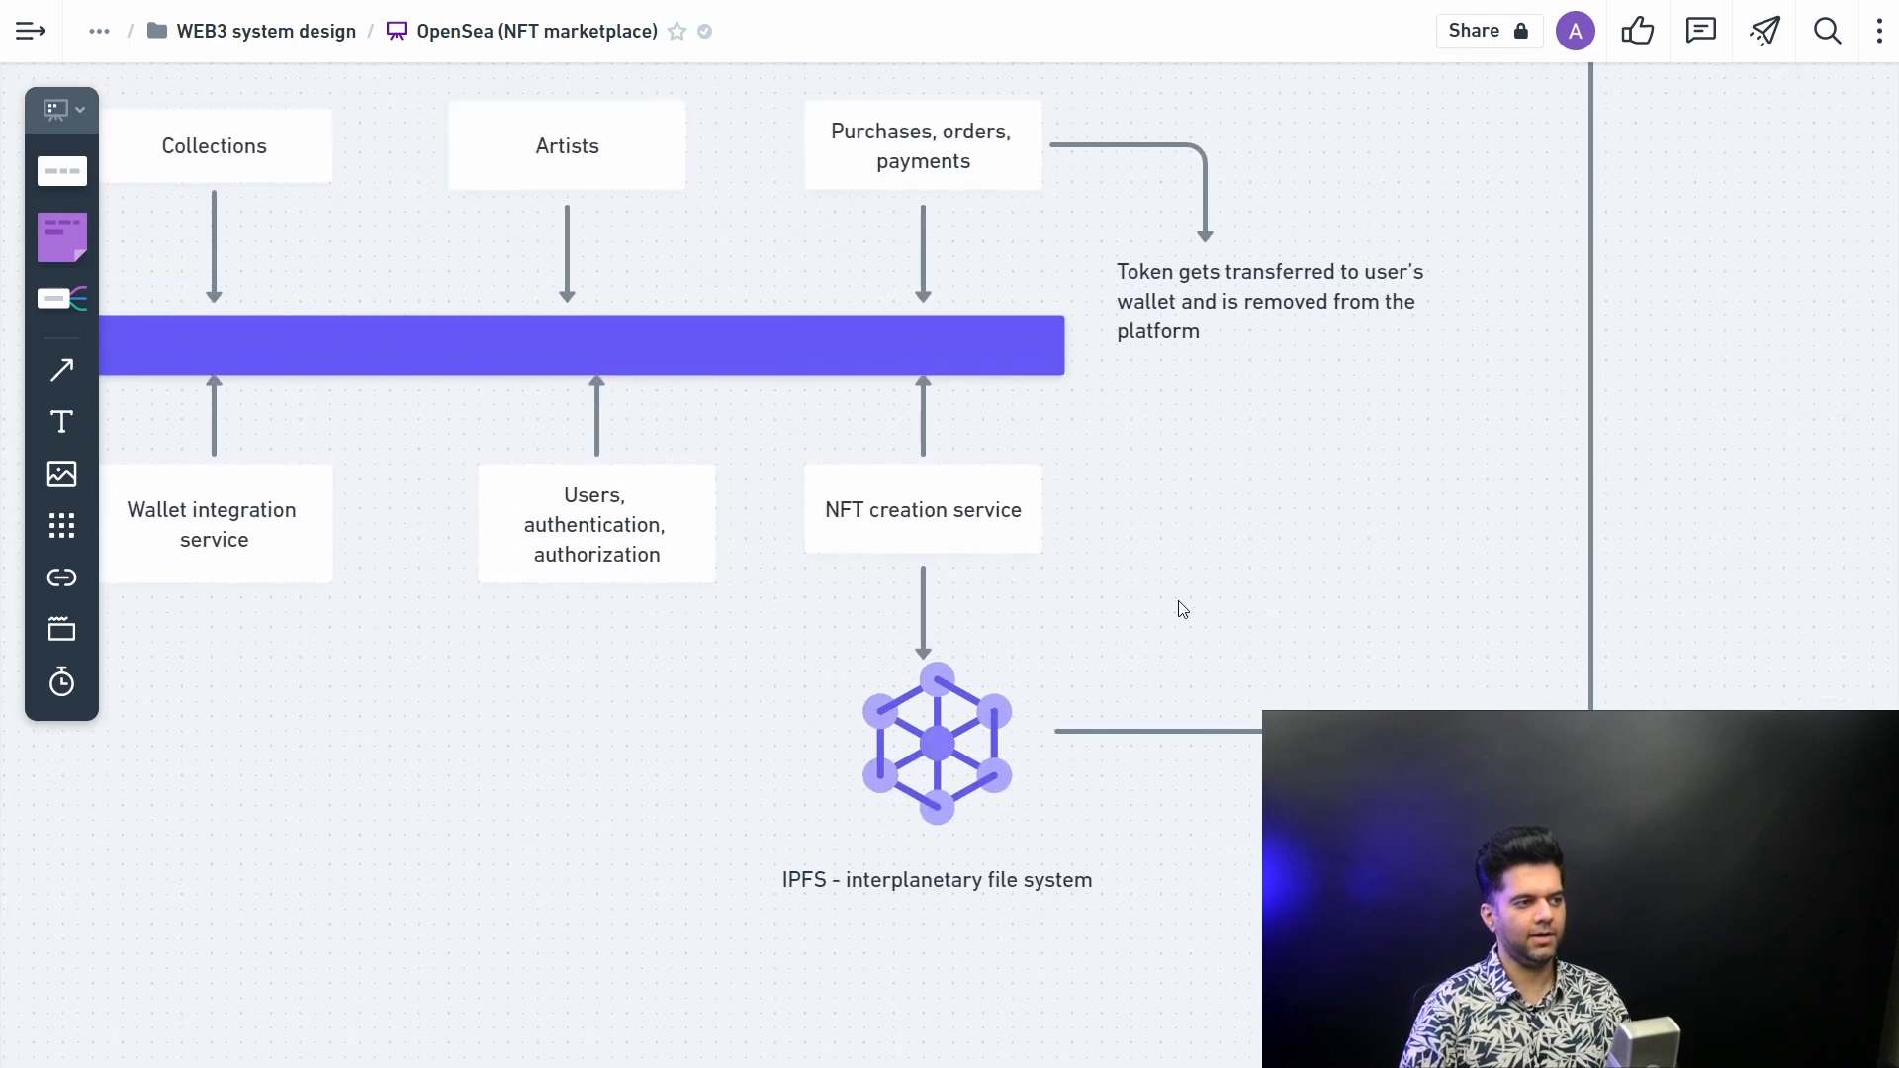
Step: Pan out to the whole diagram and shift the IPFS label to align under its icon
mouse_move(1344, 582)
mouse_down()
mouse_move(1392, 635)
mouse_move(1228, 737)
mouse_up()
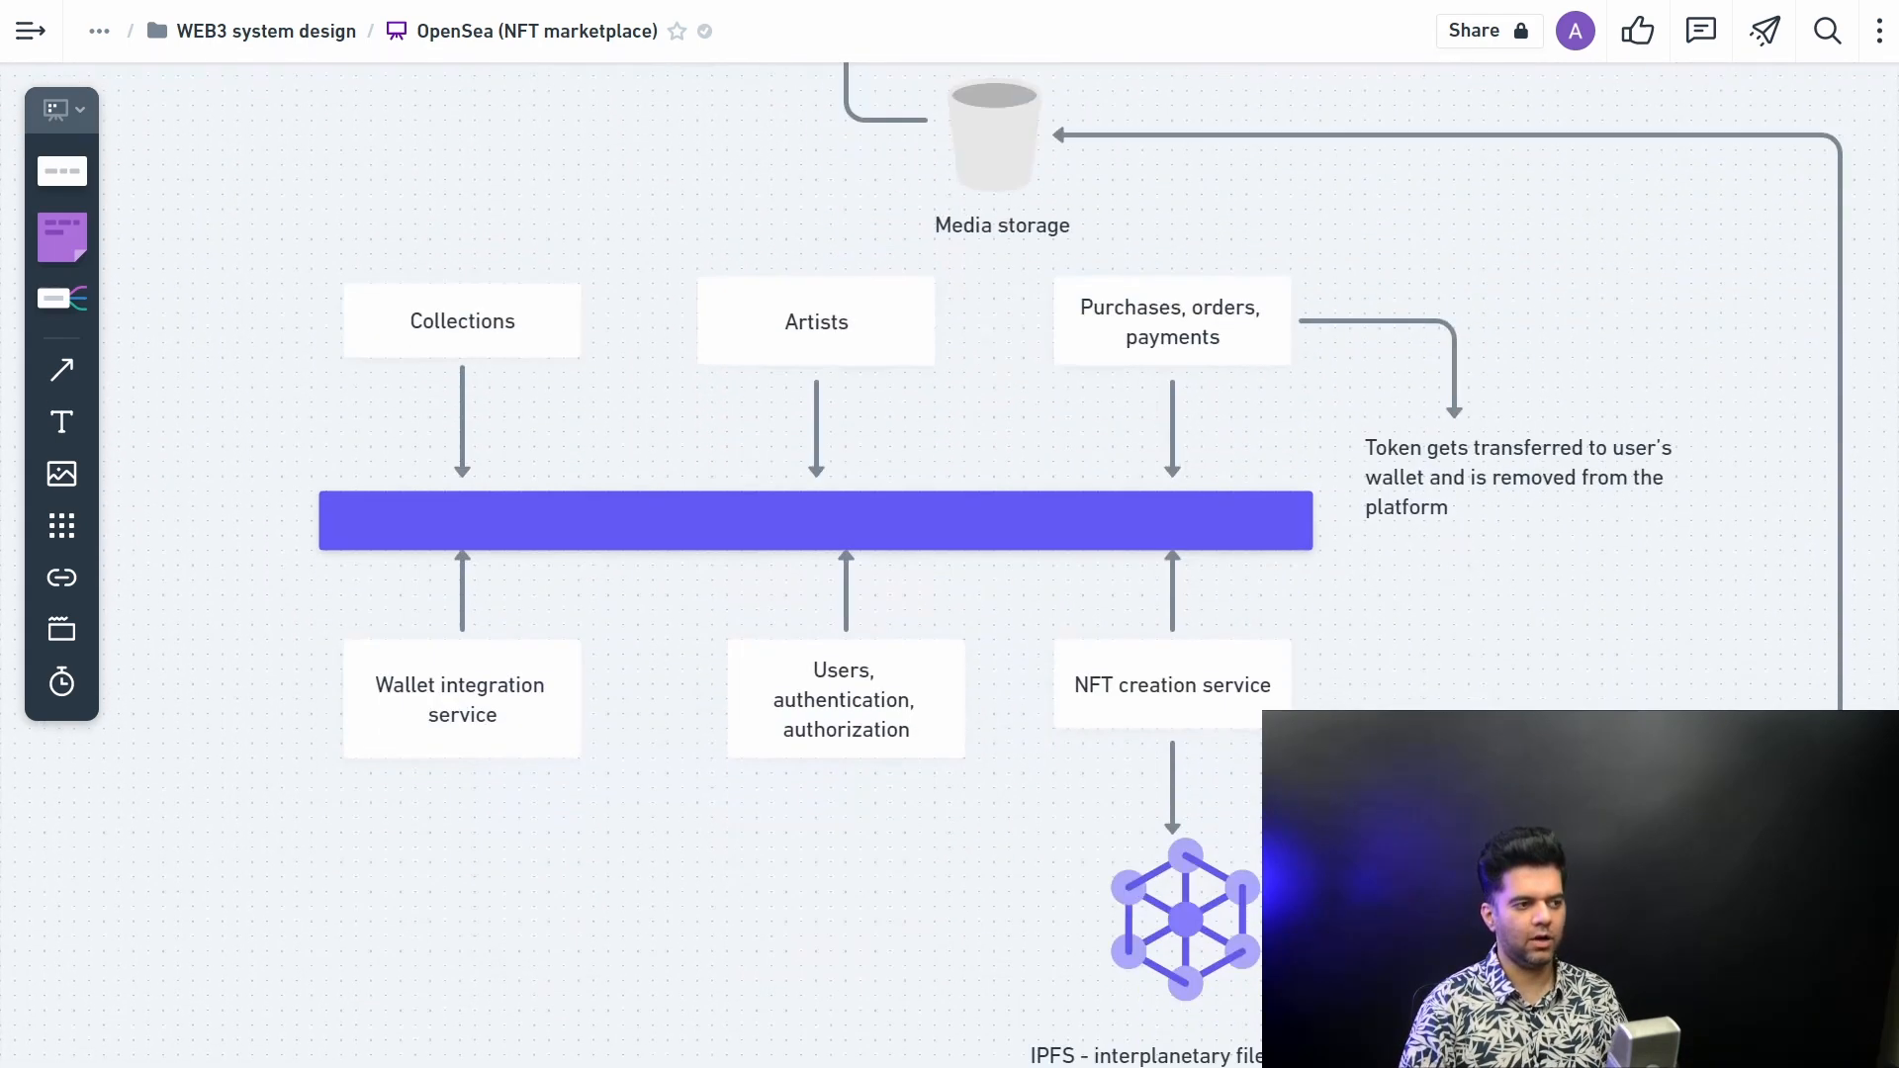
click(1229, 737)
click(1336, 624)
scroll(1188, 609, up, 2)
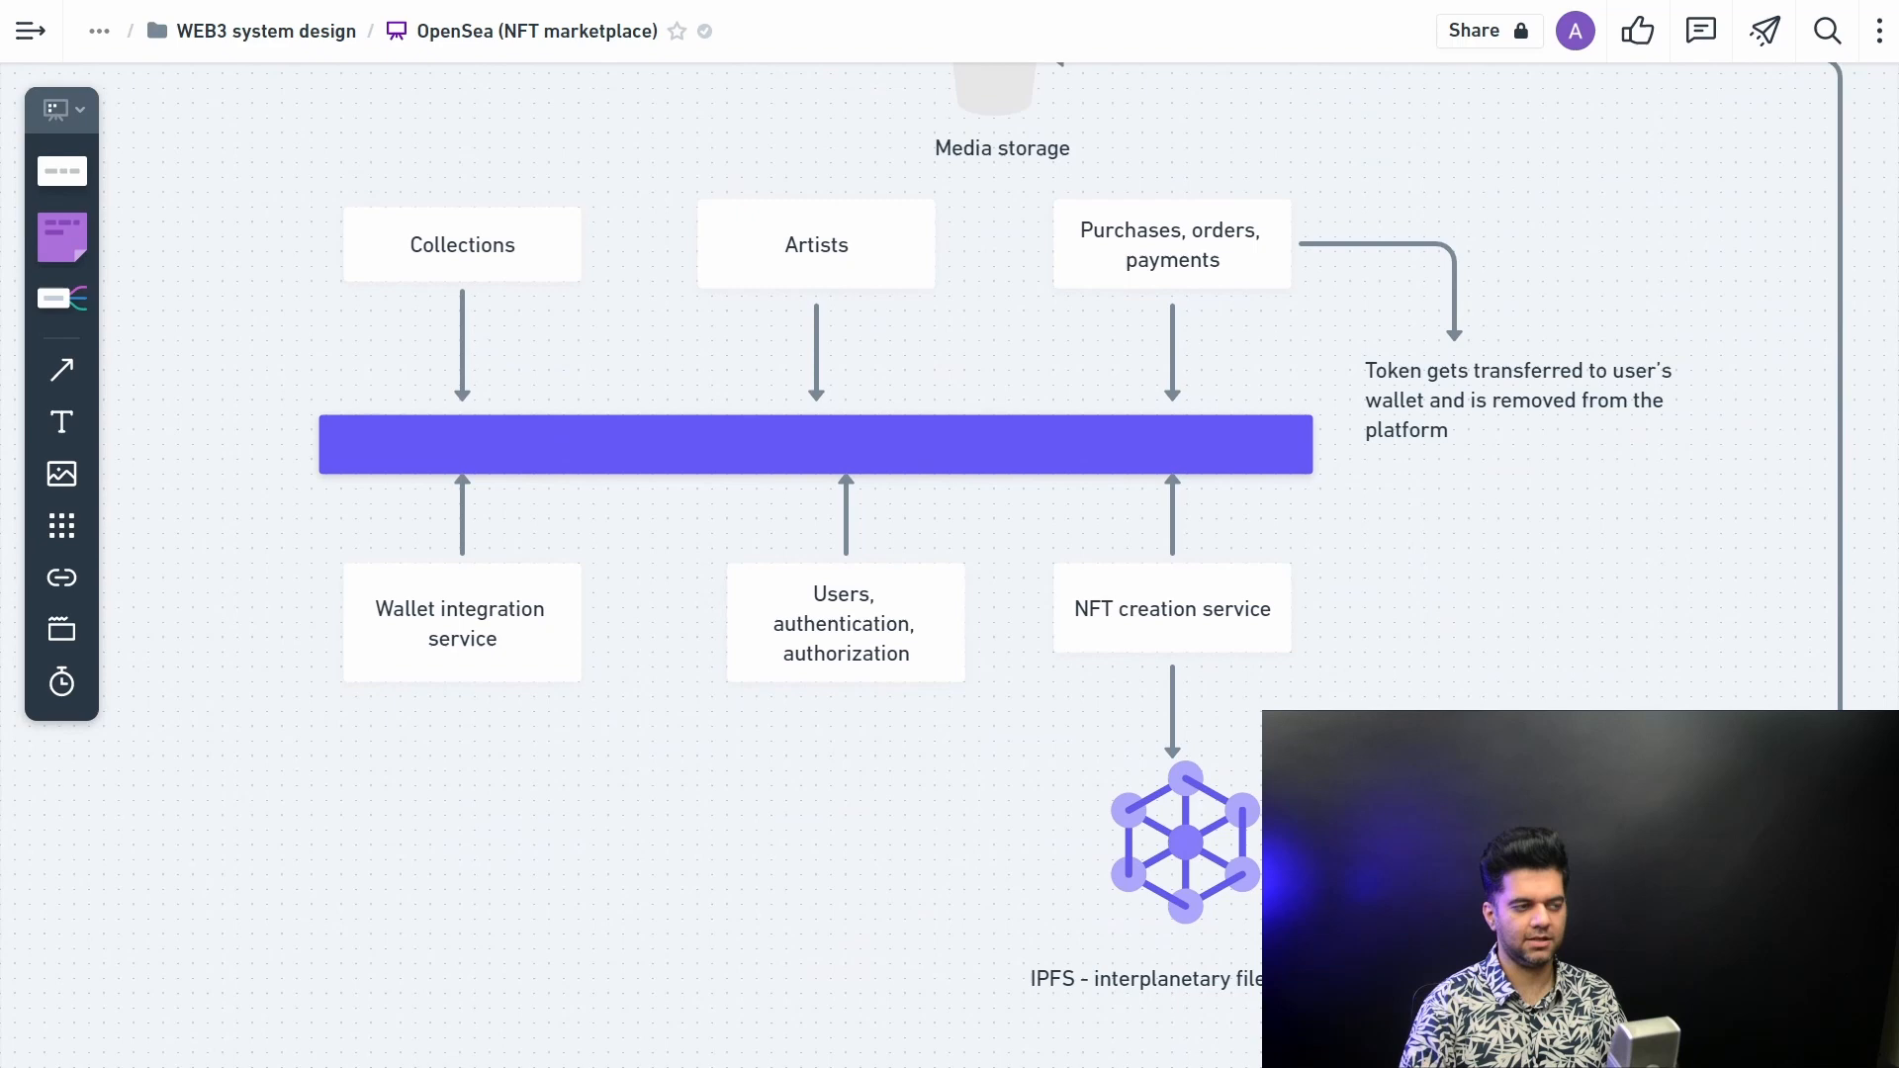
drag(1188, 608, 1086, 638)
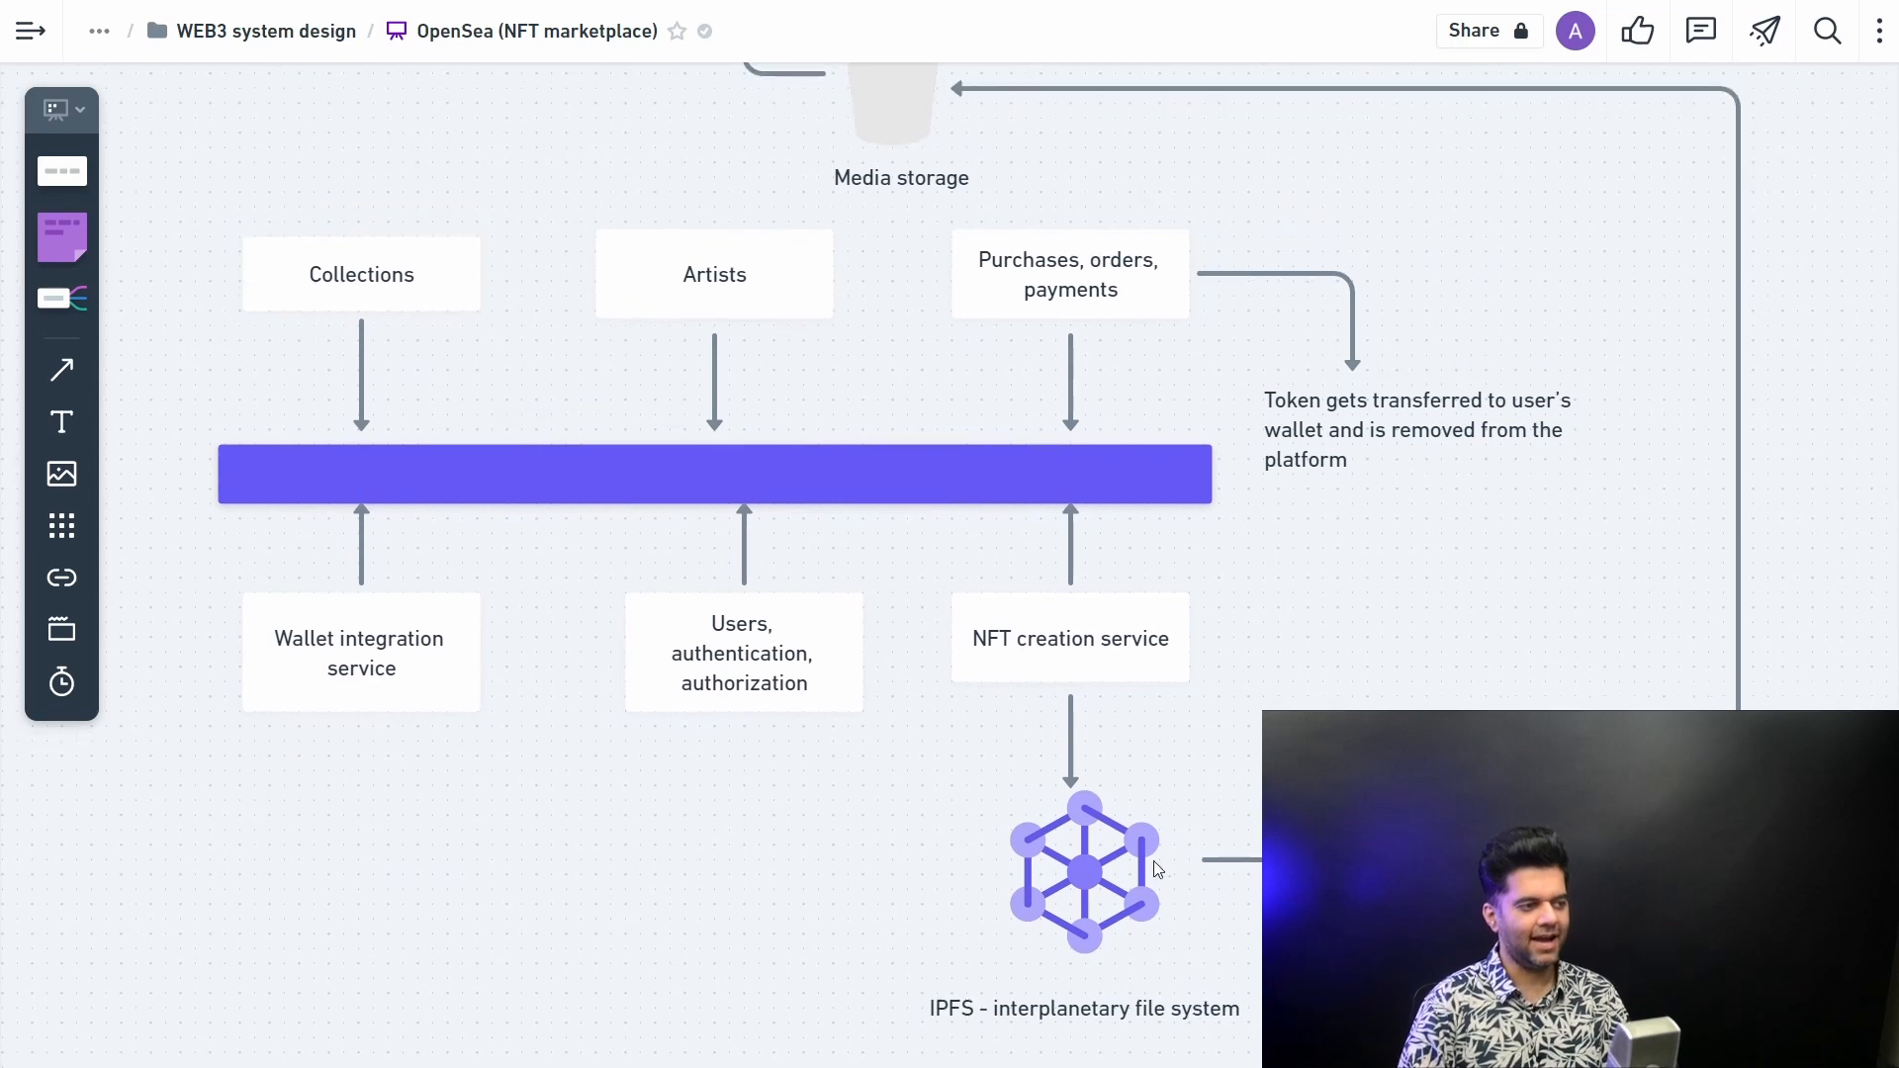
click(1098, 869)
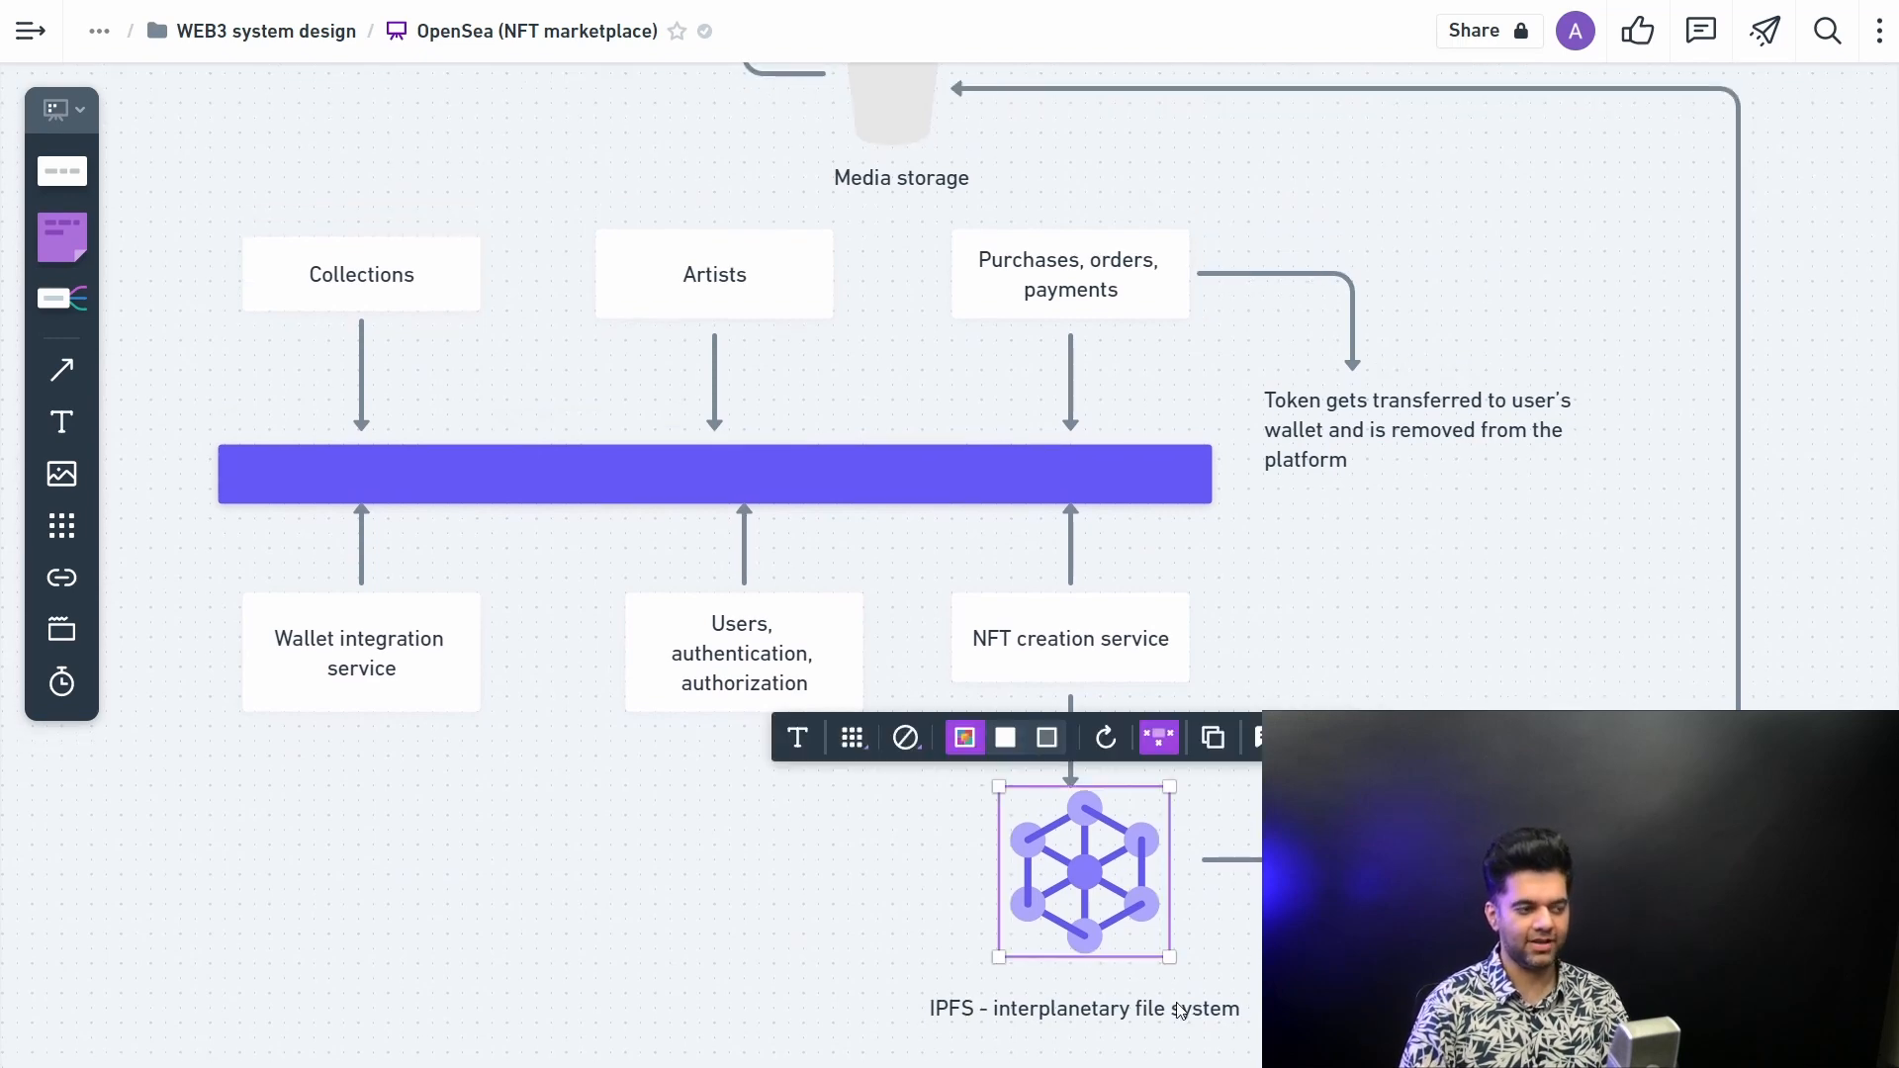
drag(1178, 1017, 1160, 1024)
click(832, 890)
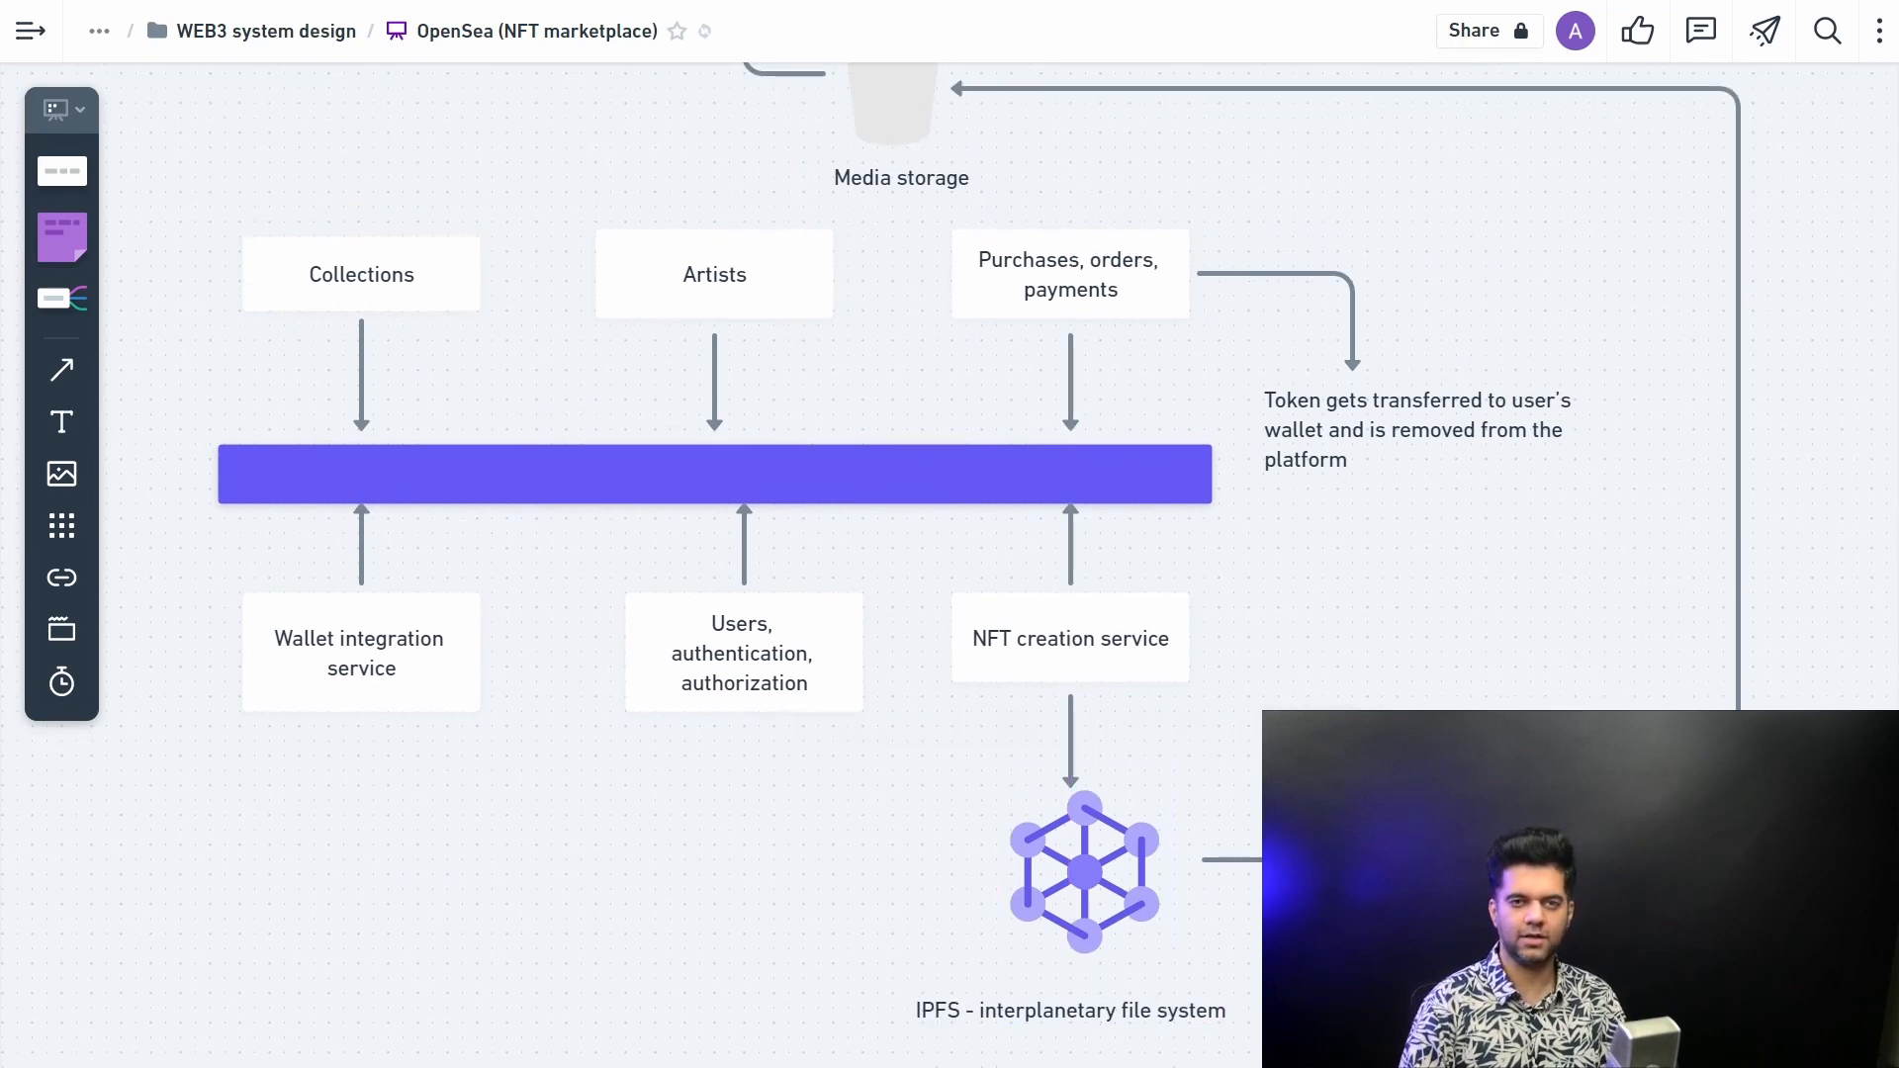
scroll(832, 891, down, 1)
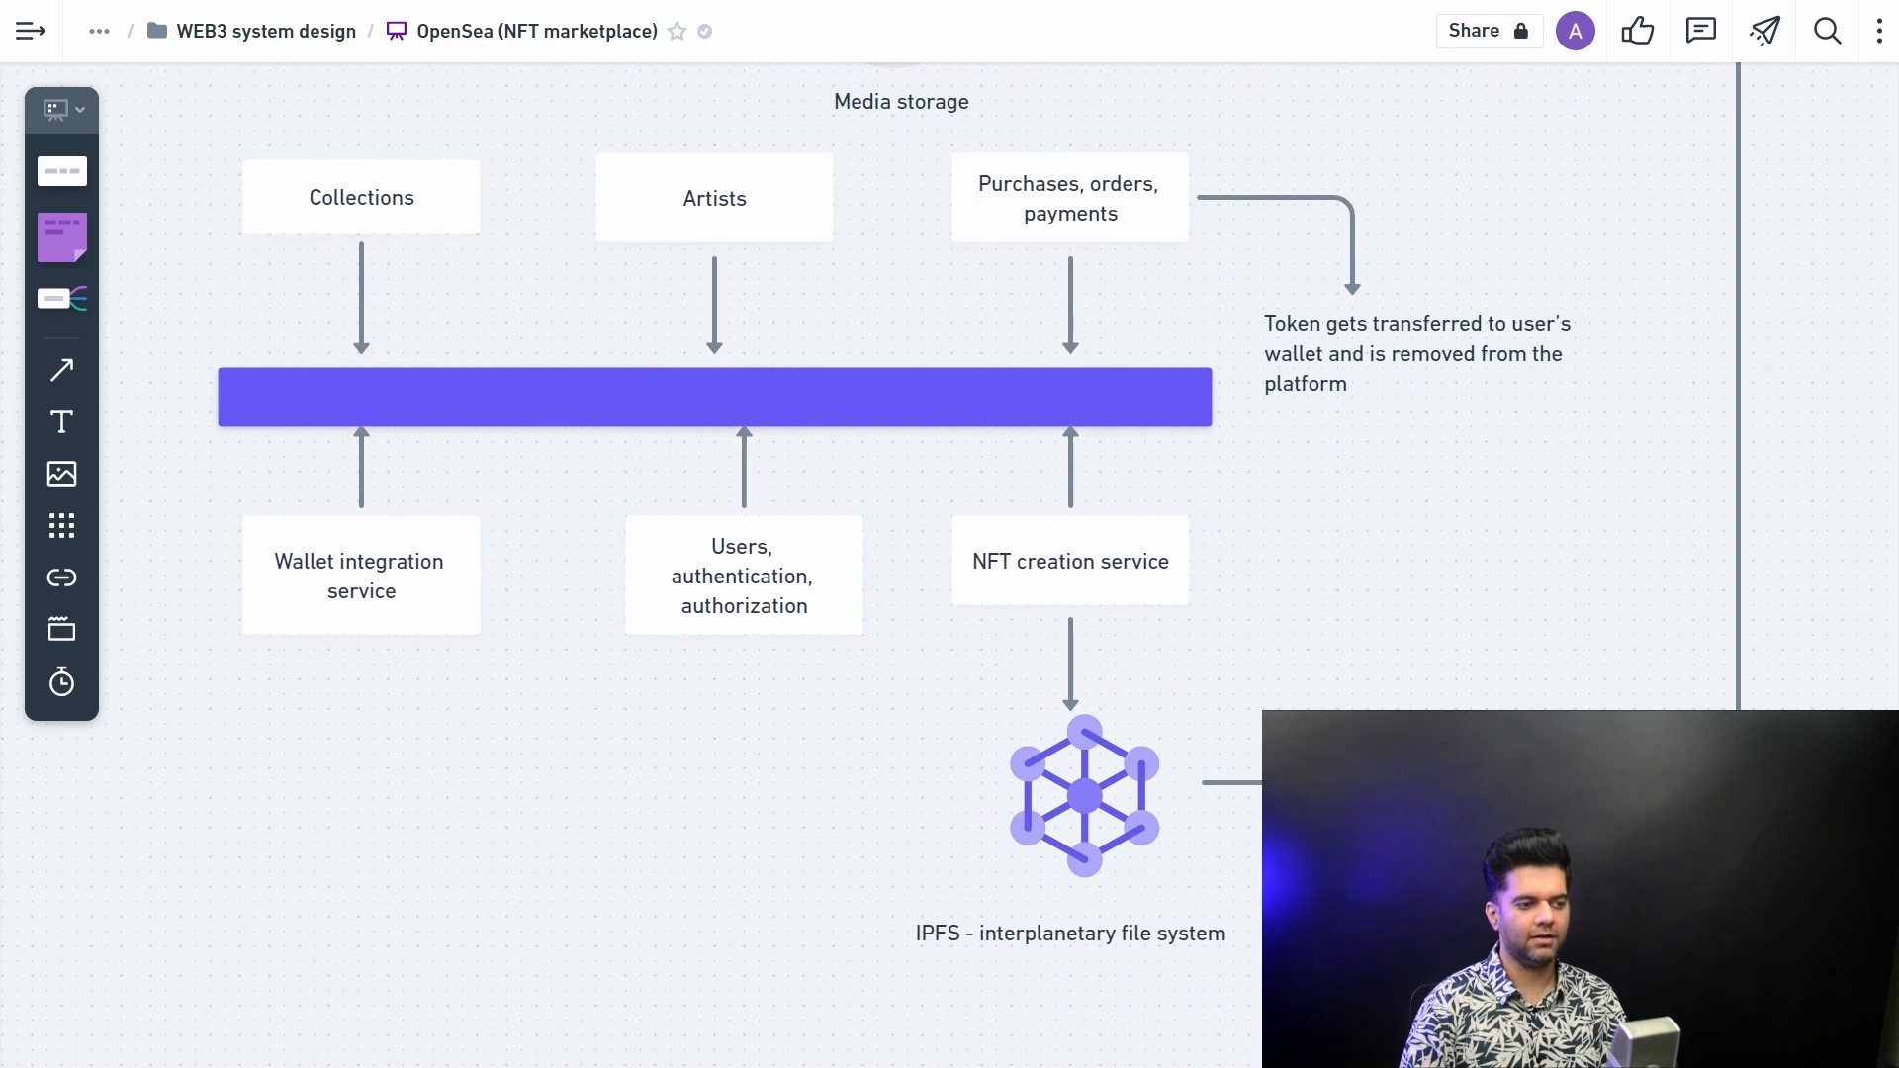
scroll(1084, 801, up, 5)
scroll(1083, 801, up, 2)
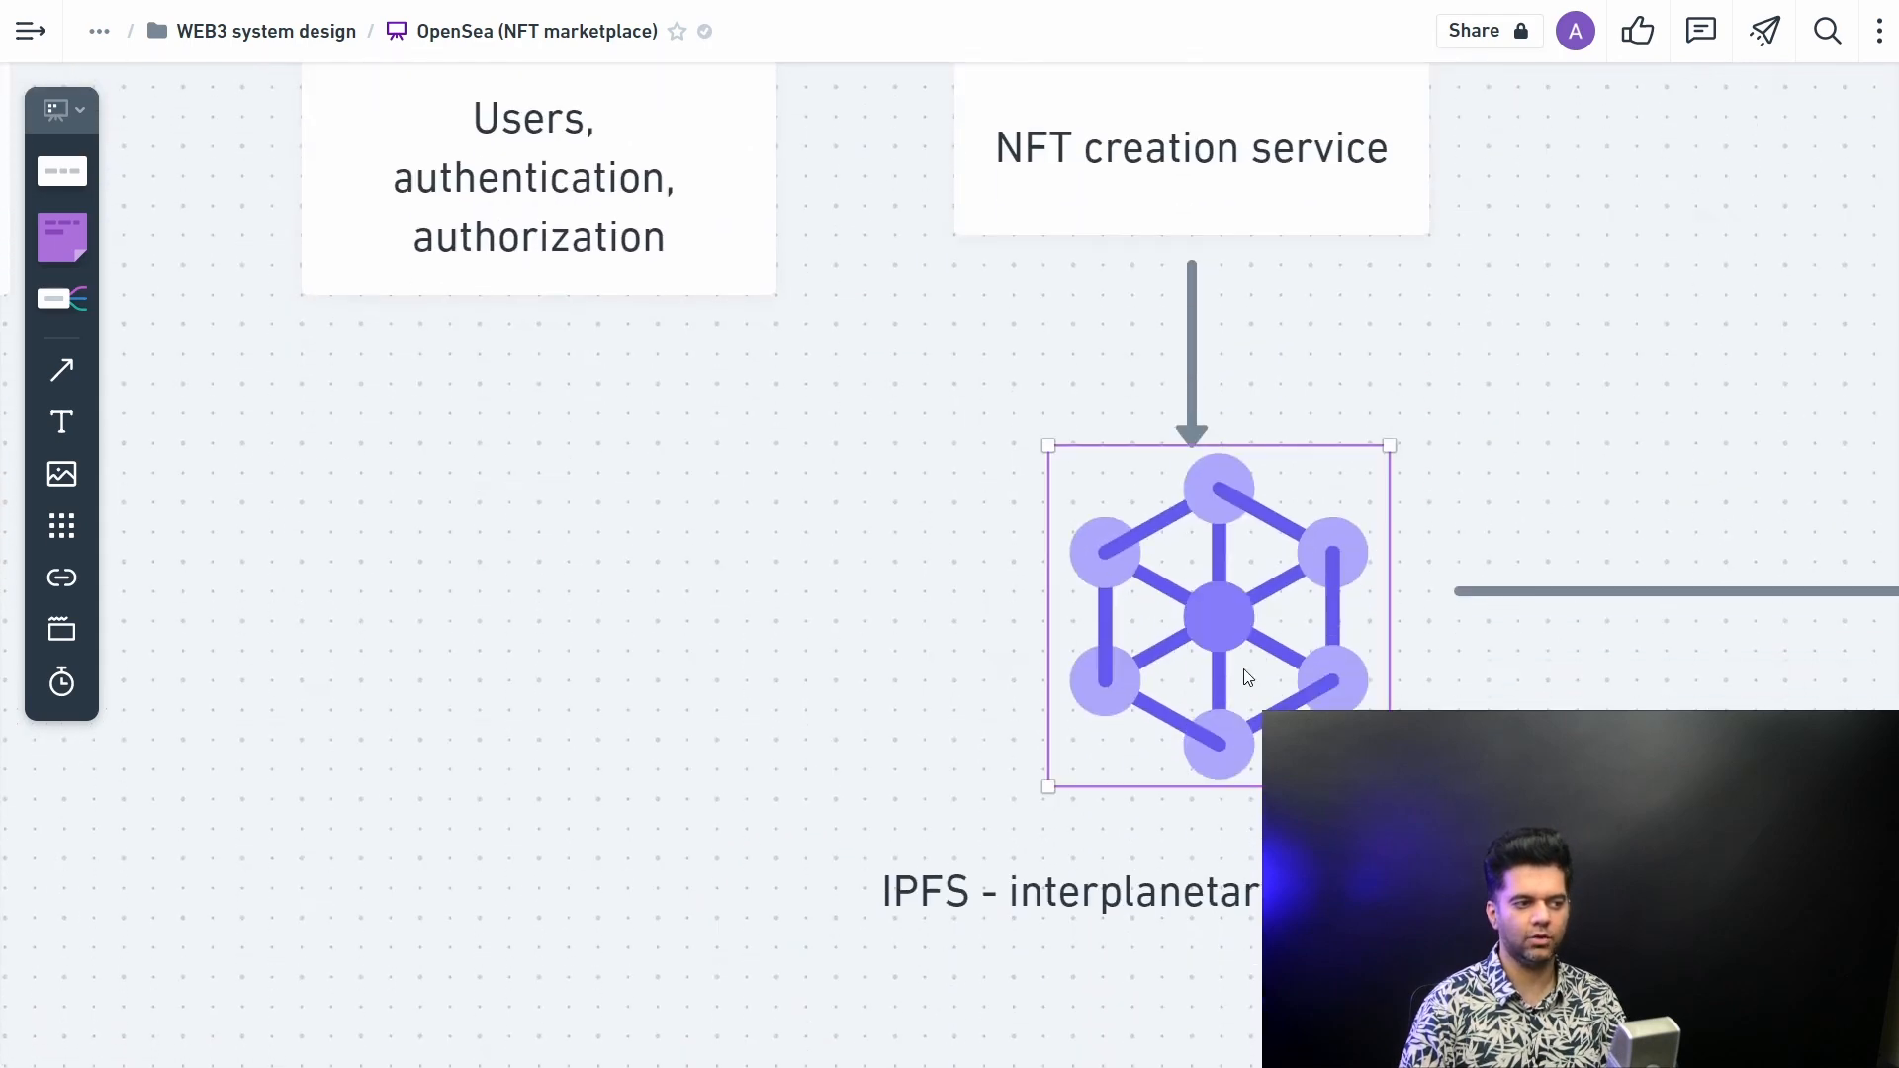
scroll(1171, 678, right, 2)
Step: Review the IPFS, Media storage, CDNs and person icons one by one
click(1171, 678)
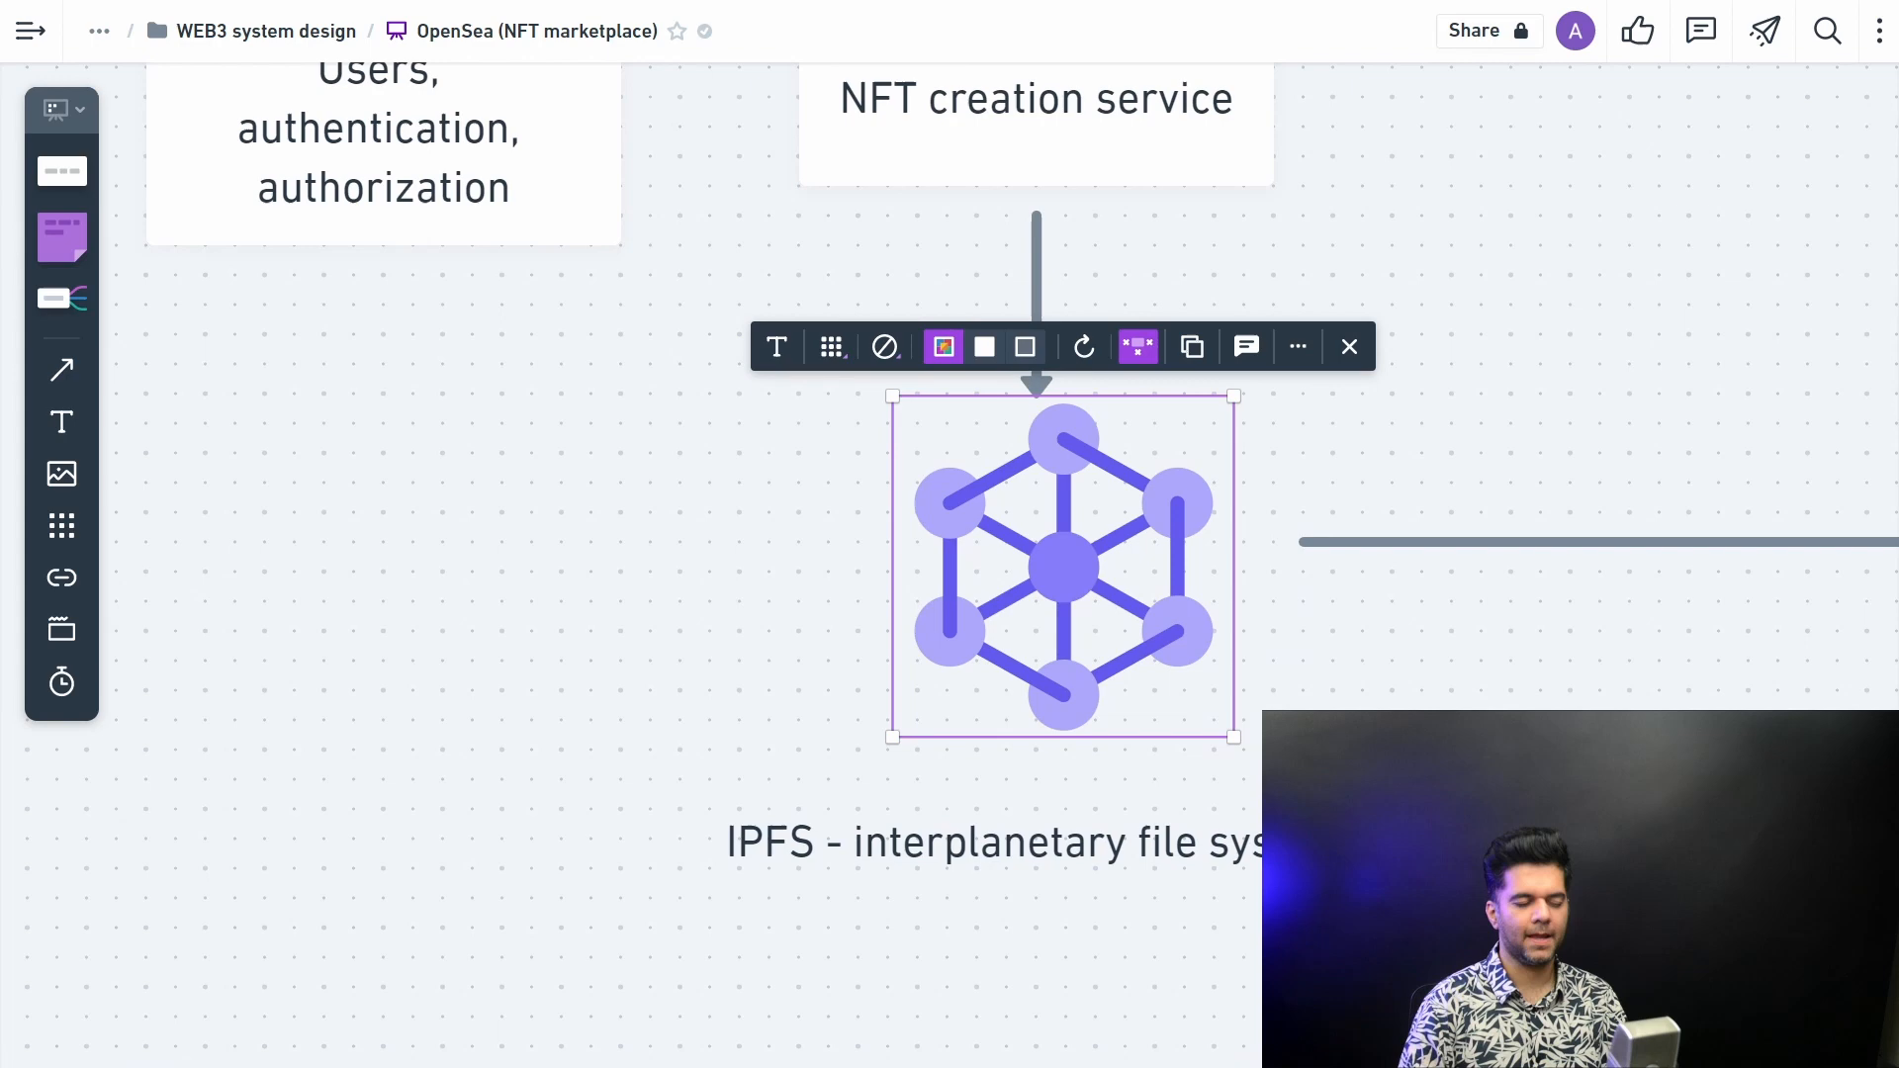
key(Escape)
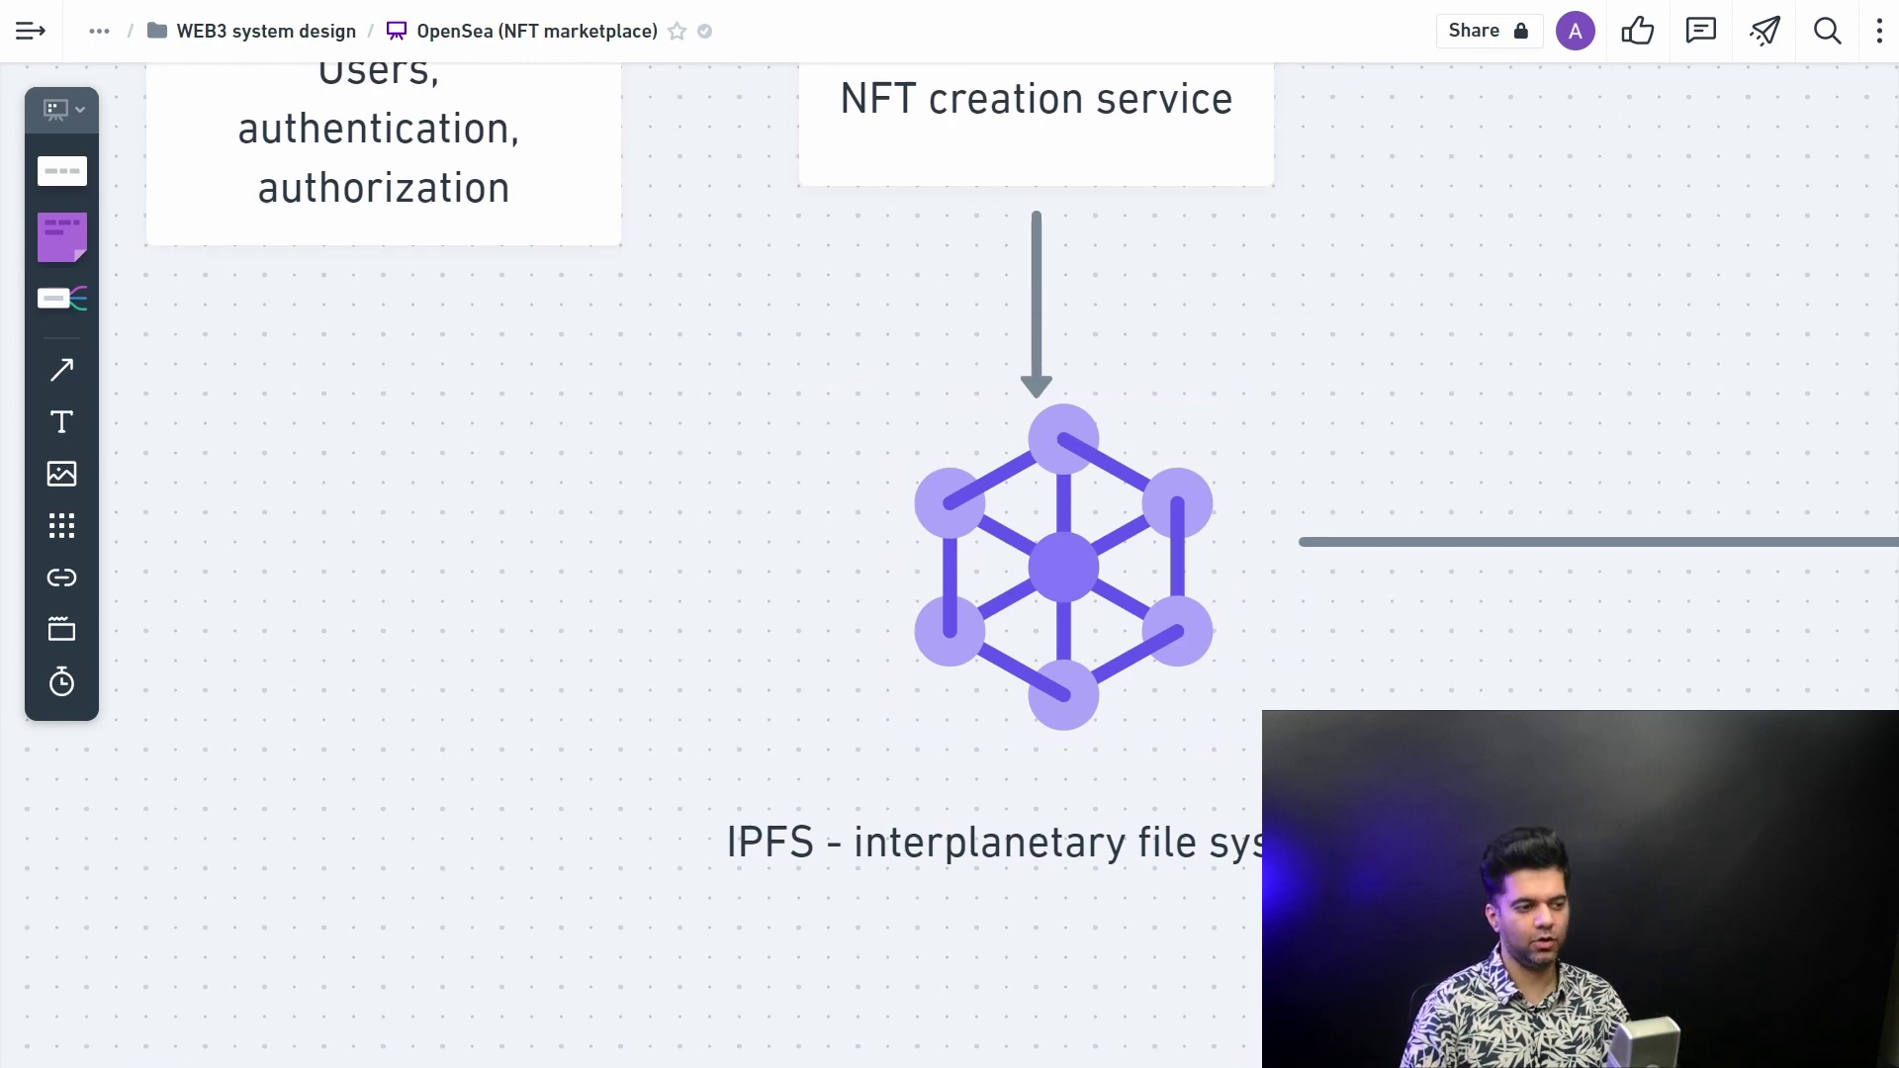
scroll(1137, 982, down, 5)
scroll(1137, 982, down, 2)
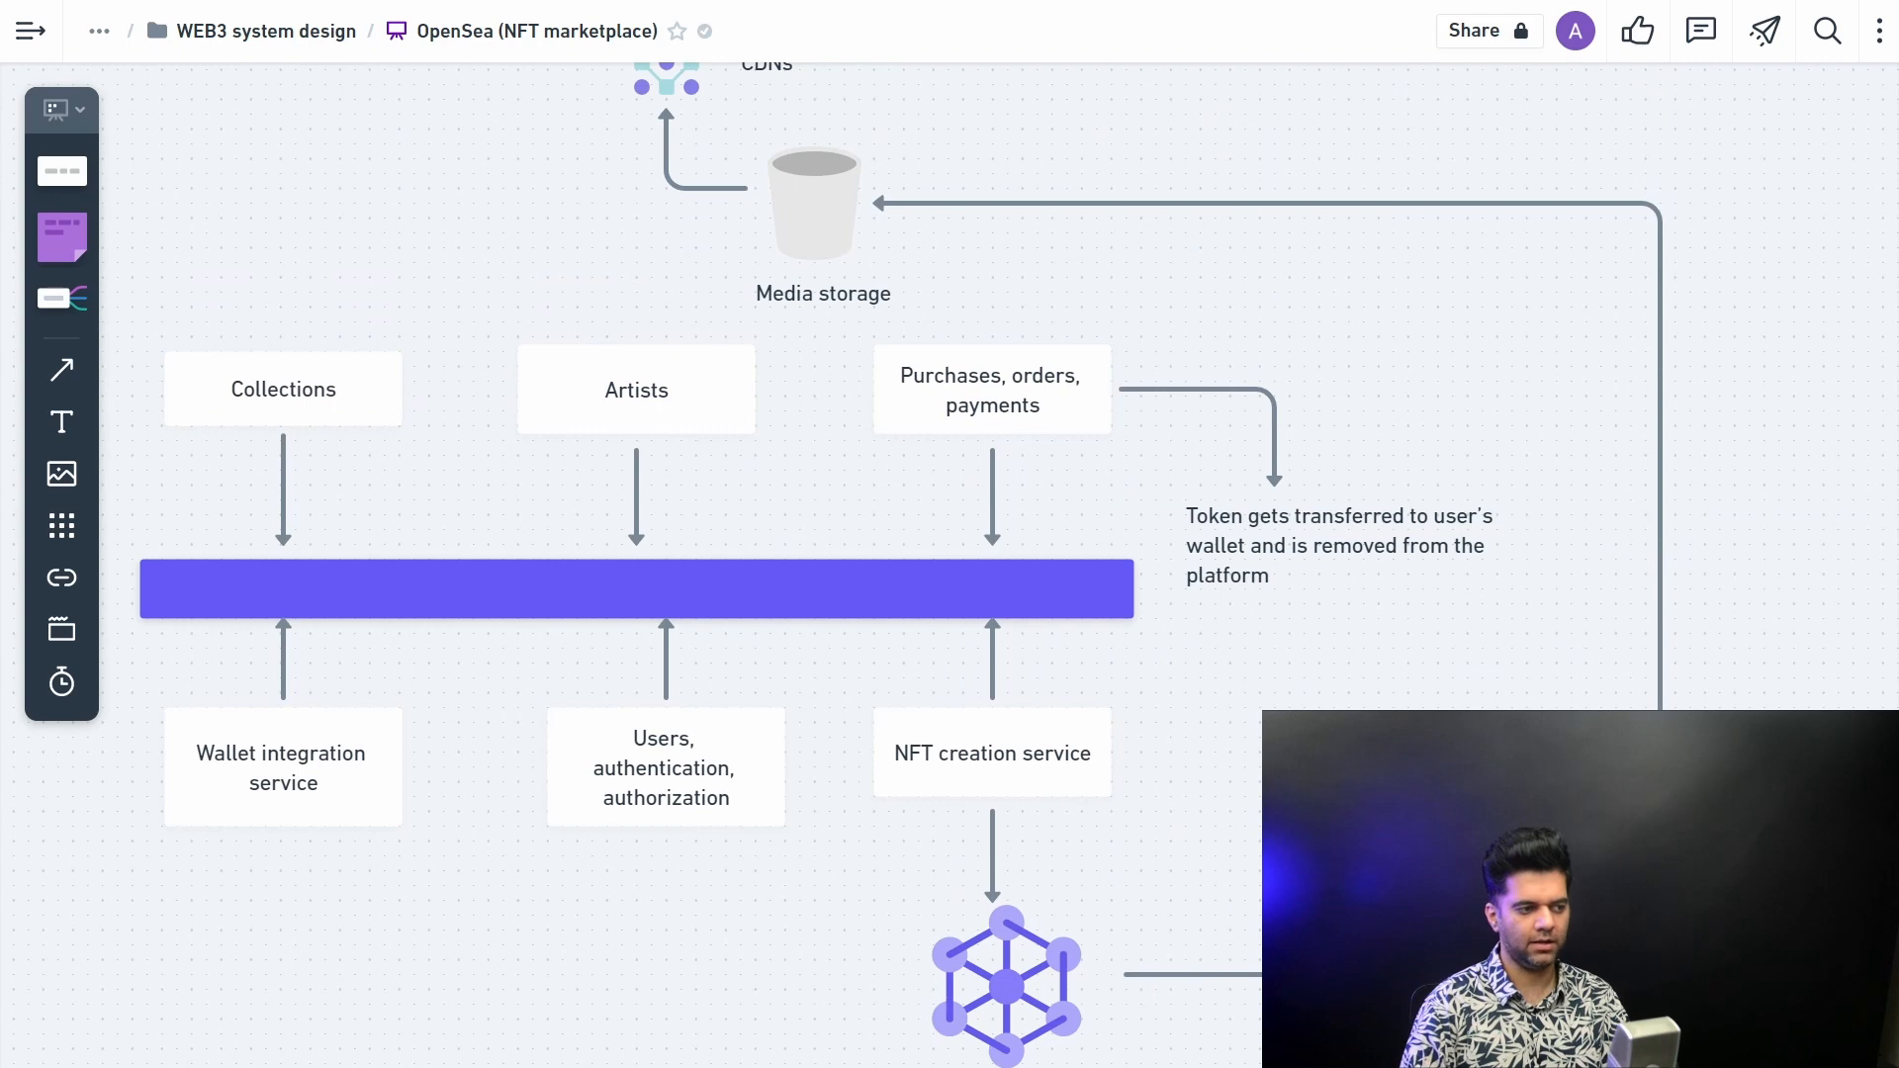
scroll(950, 534, up, 5)
click(832, 541)
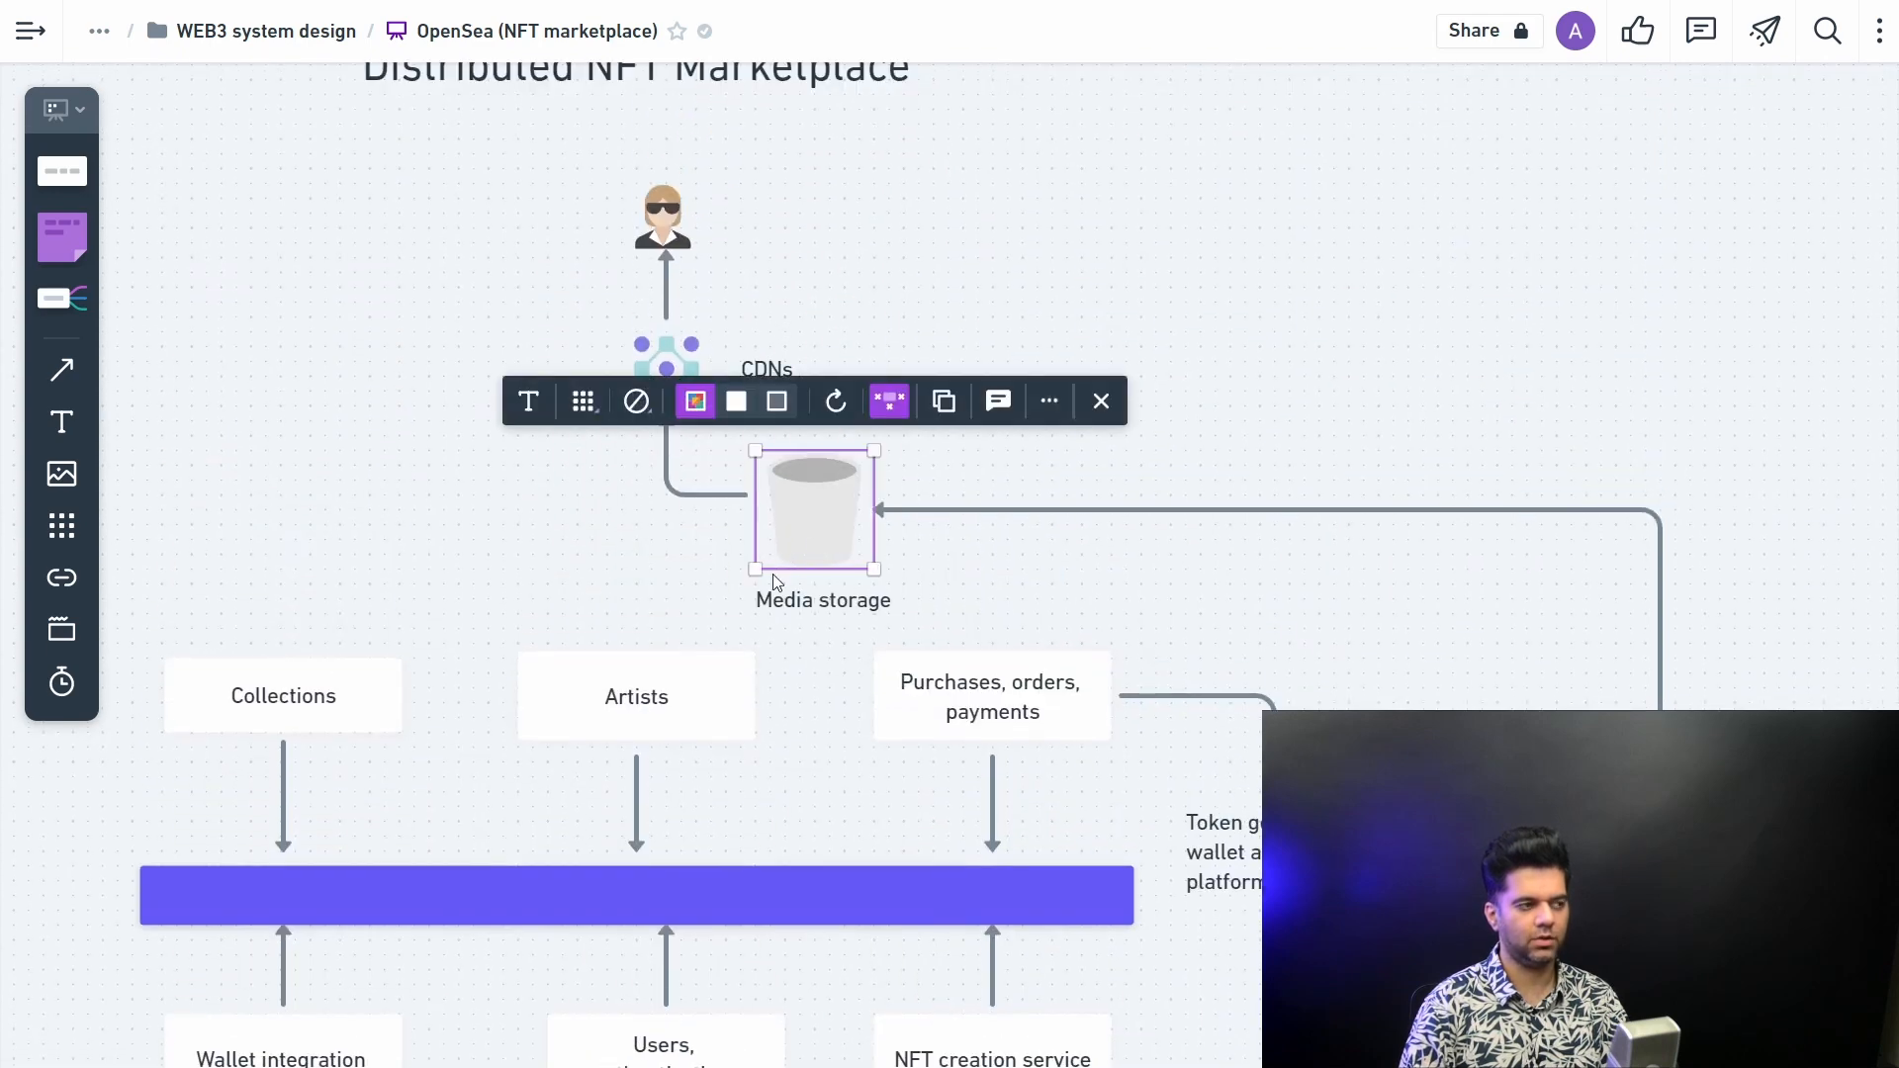
scroll(773, 578, up, 3)
click(839, 496)
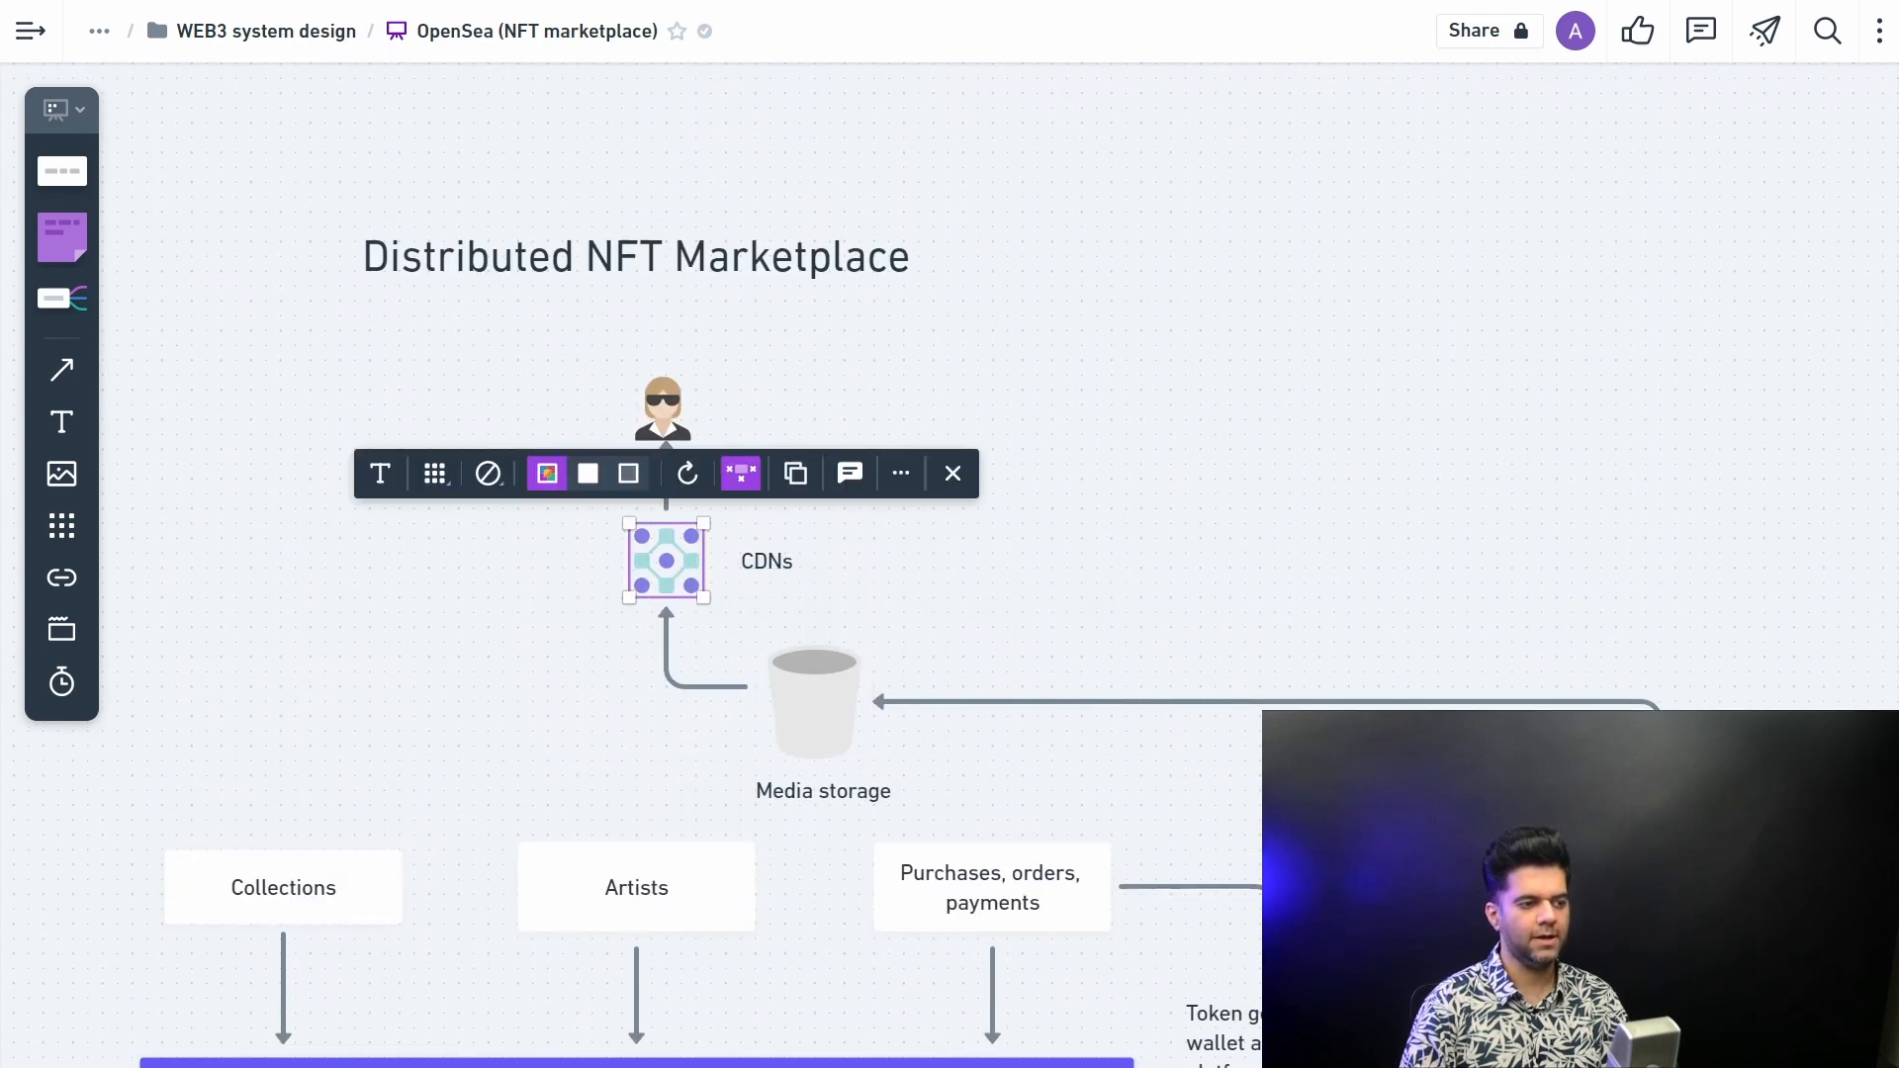
scroll(733, 589, up, 3)
scroll(653, 609, up, 2)
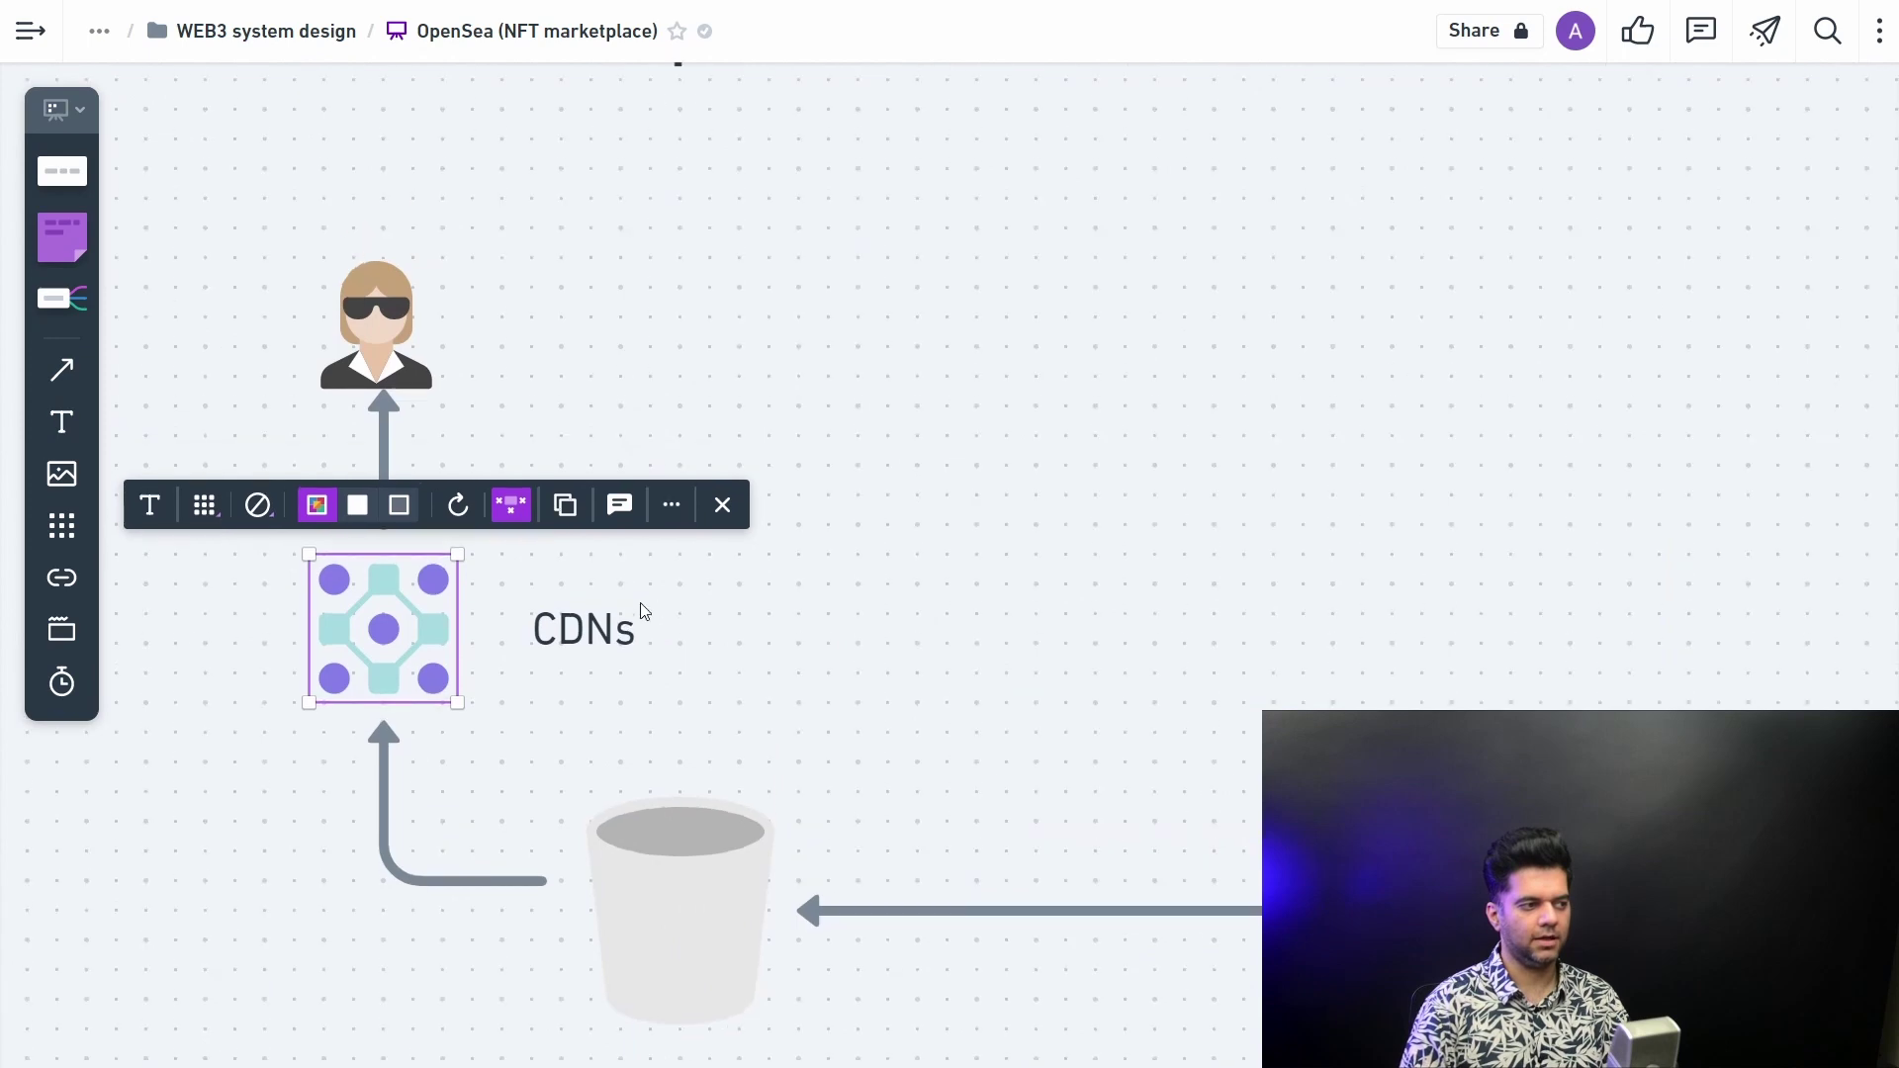
click(361, 329)
scroll(951, 594, down, 5)
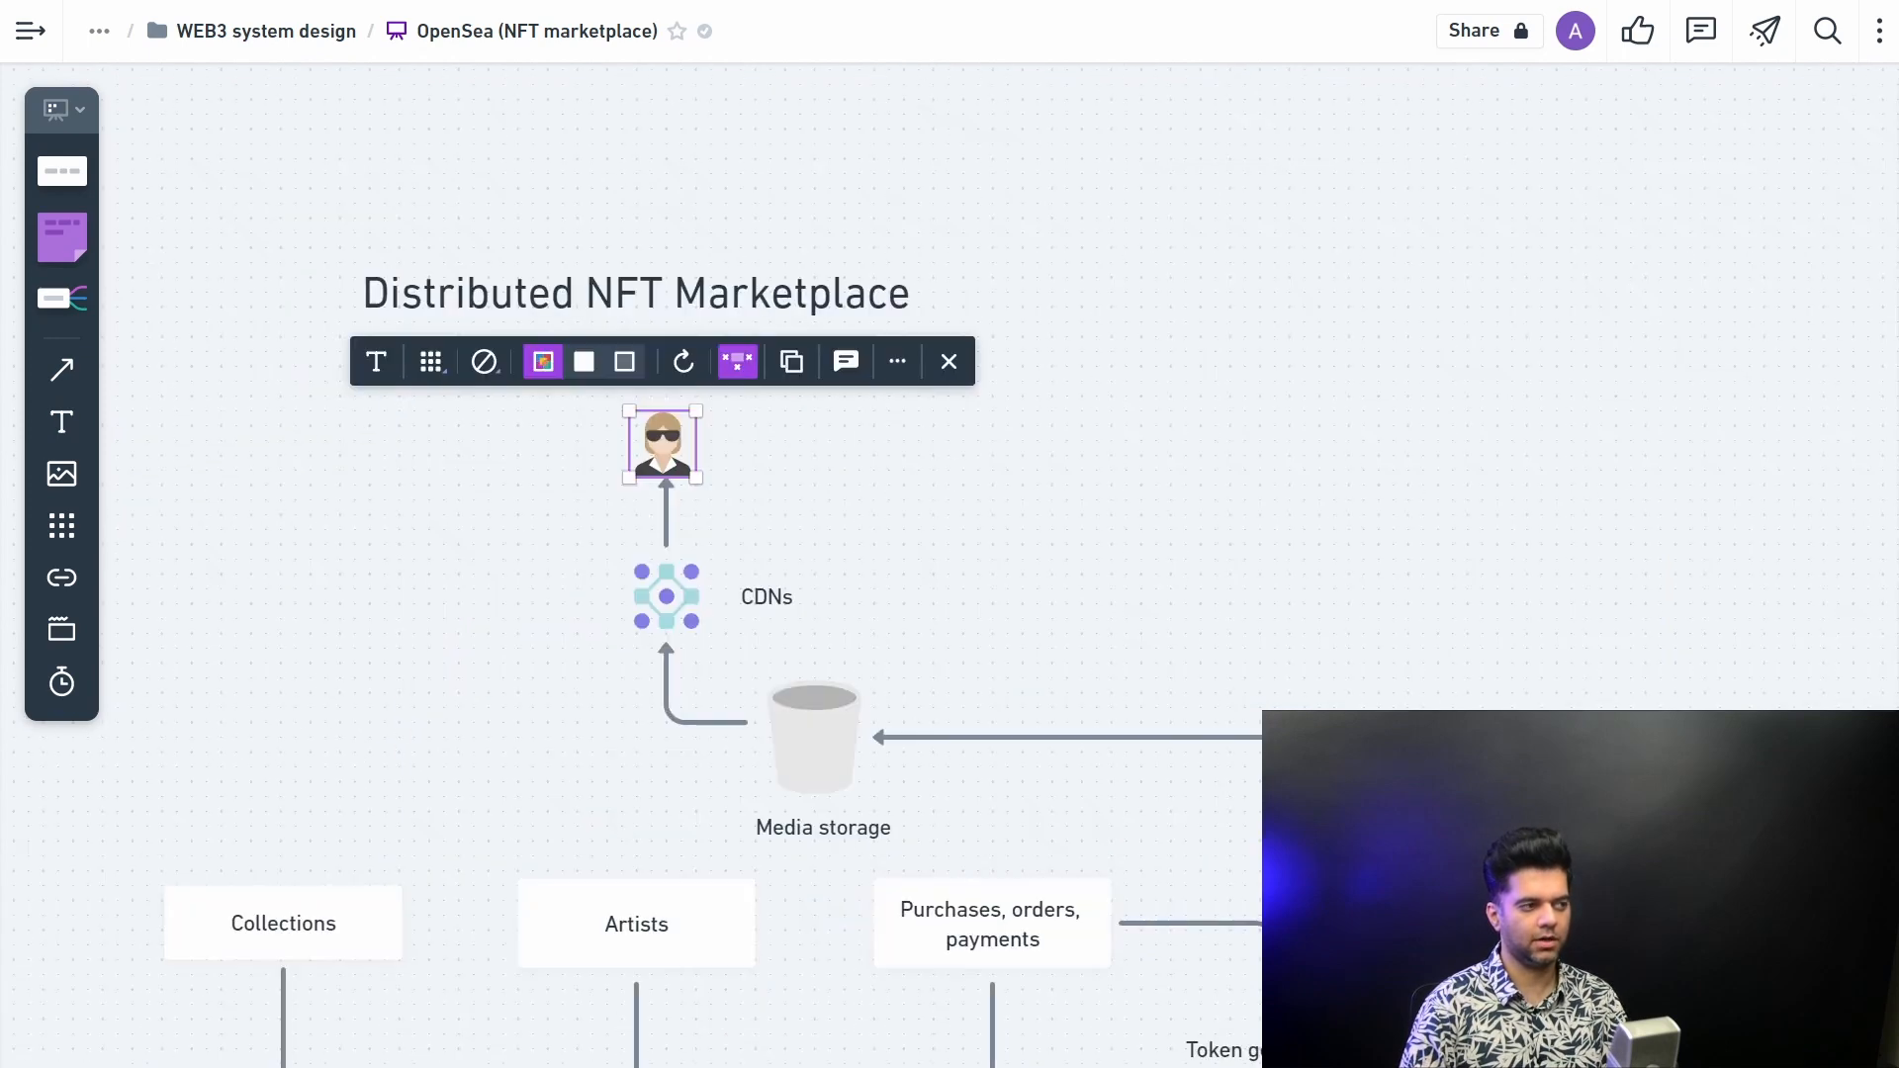
scroll(951, 594, down, 3)
scroll(942, 524, down, 4)
scroll(998, 615, down, 4)
Step: Inspect the IPFS icon and NFT creation service box repeatedly without editing
click(997, 615)
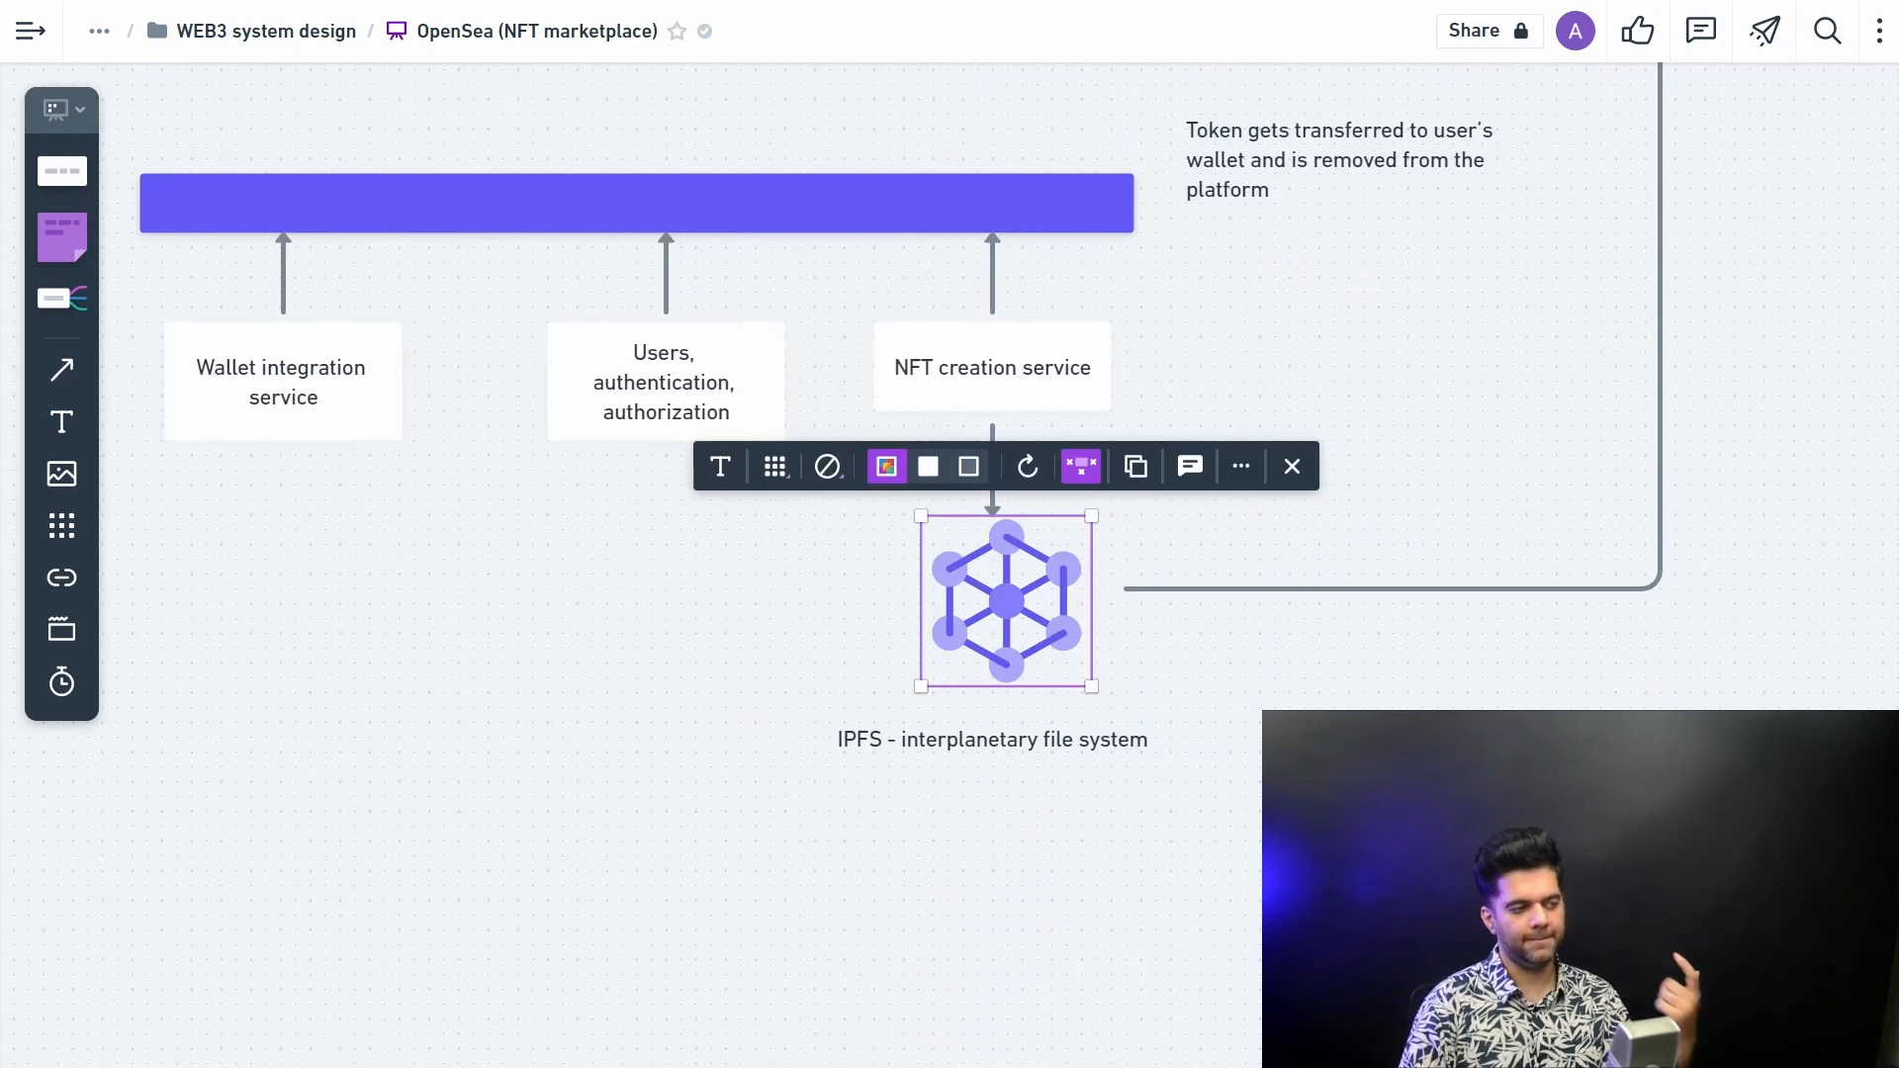
key(Escape)
scroll(996, 593, up, 3)
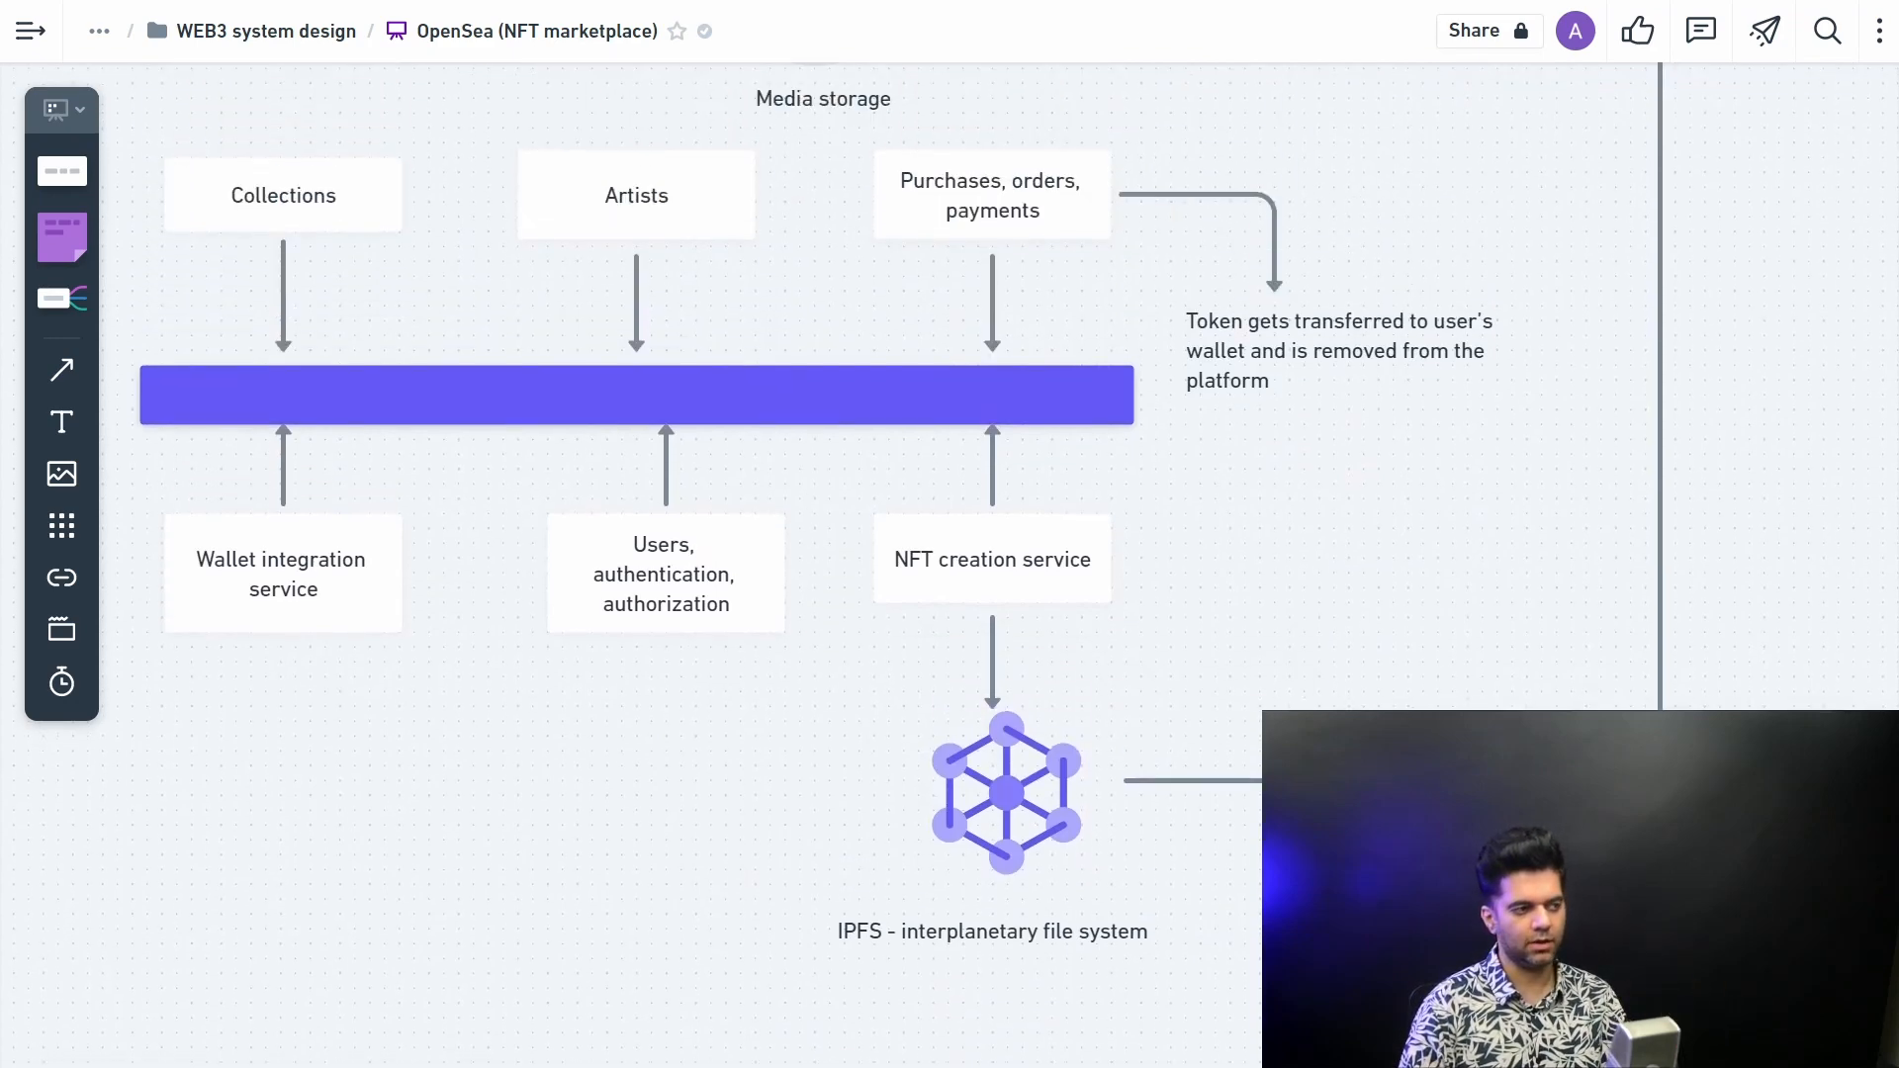
scroll(996, 638, up, 2)
click(996, 708)
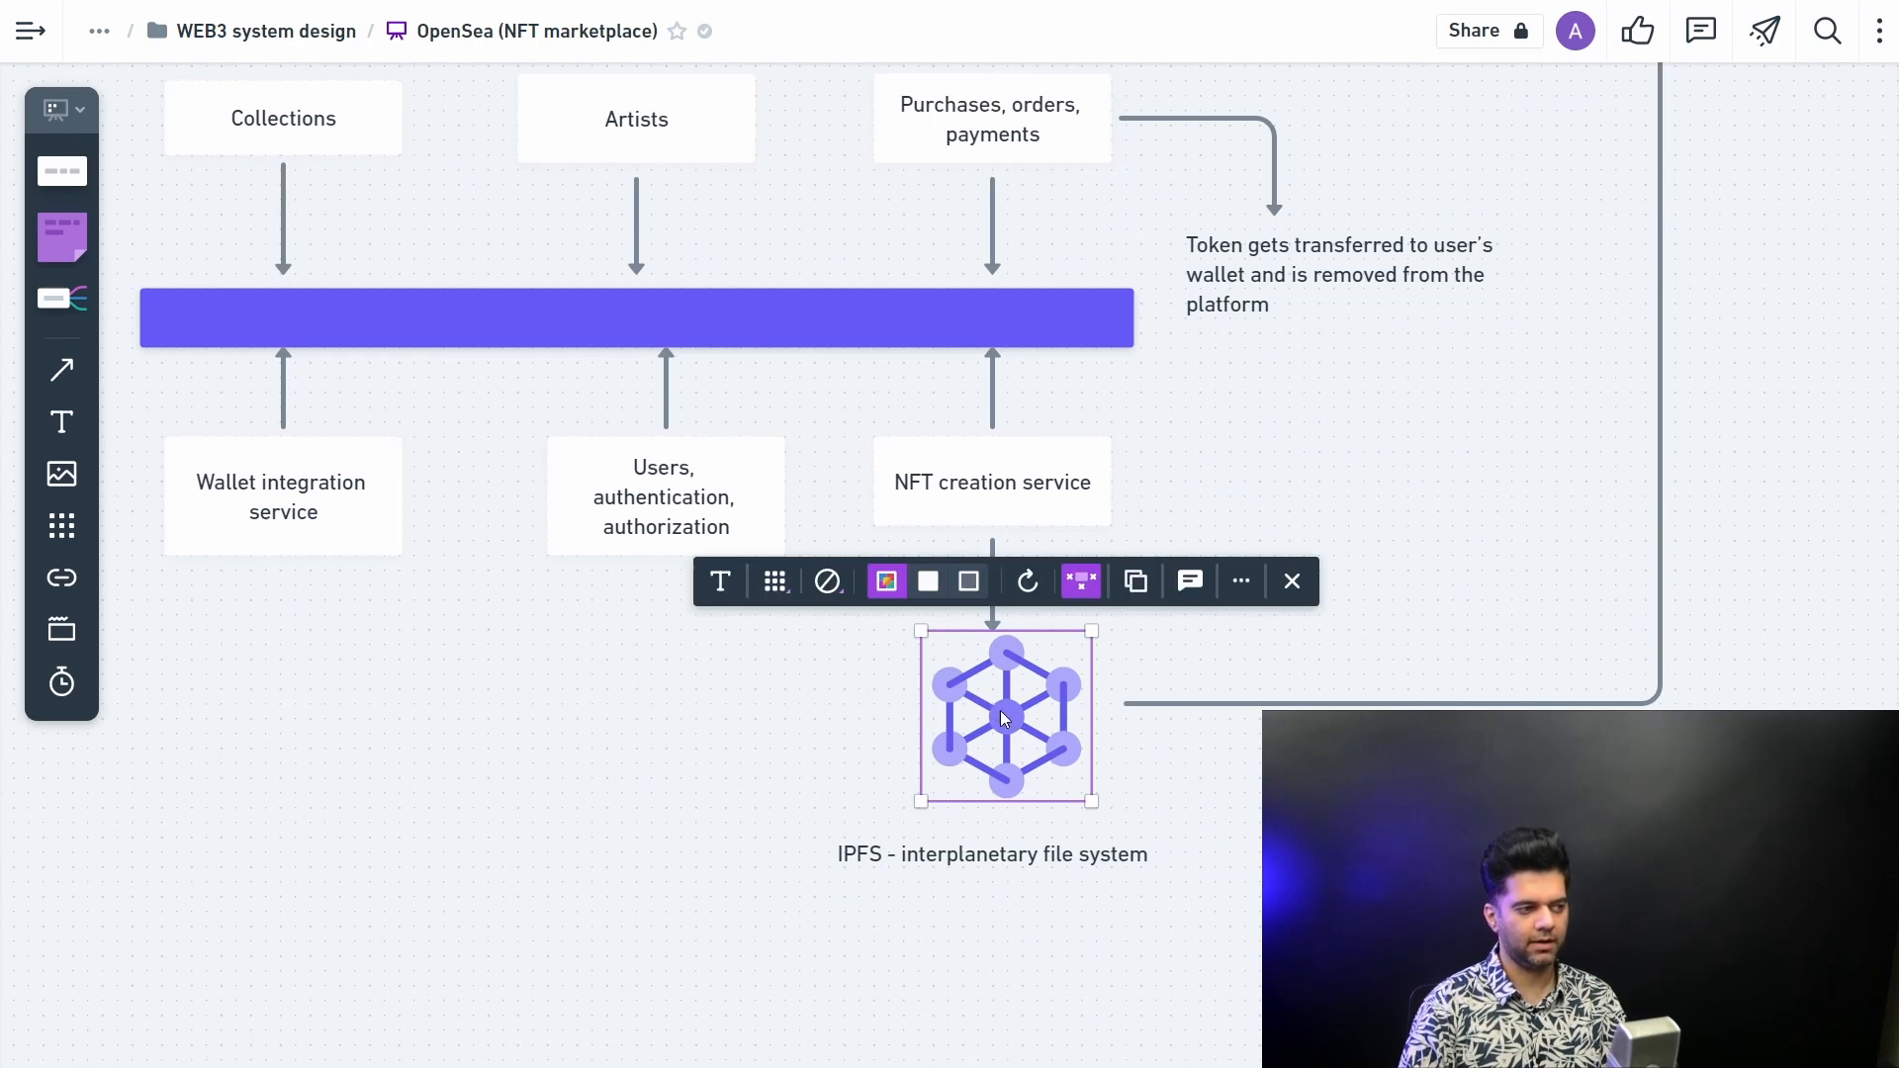
click(1031, 505)
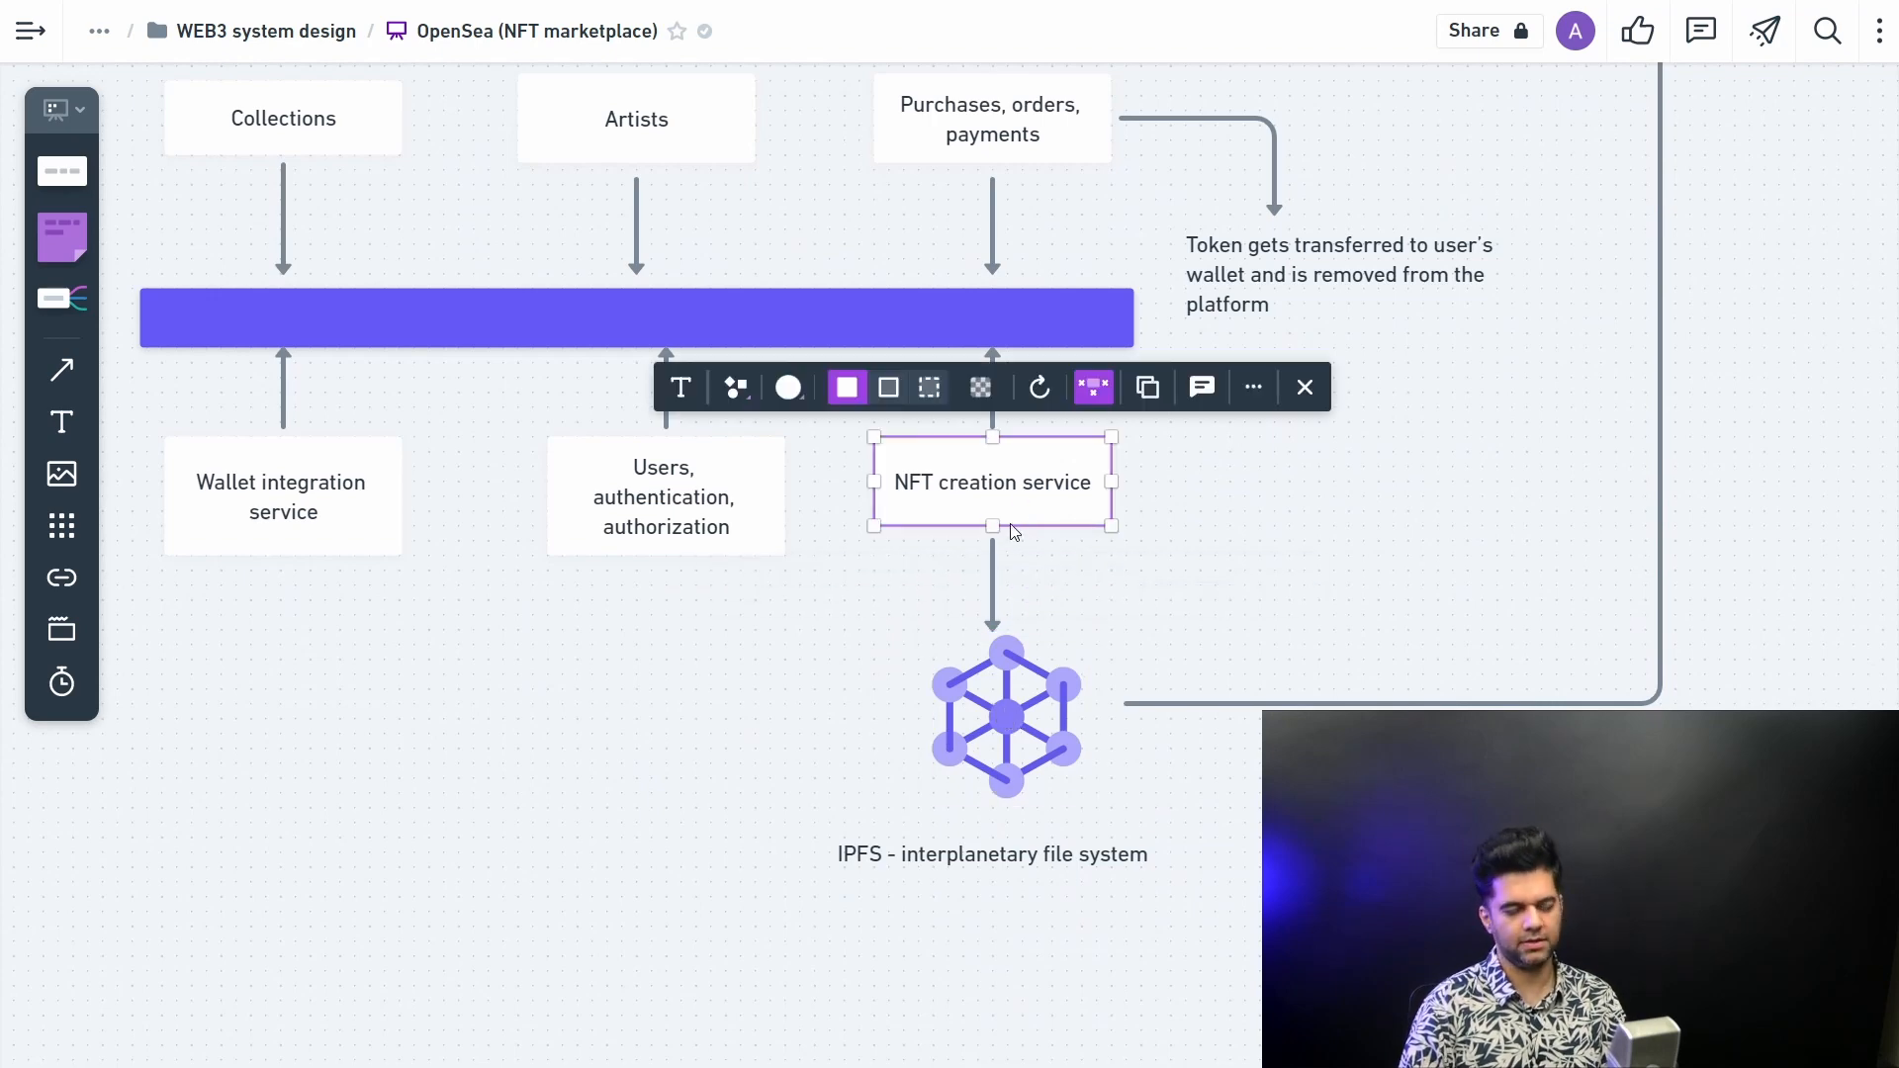
scroll(1091, 749, up, 3)
scroll(1157, 727, up, 2)
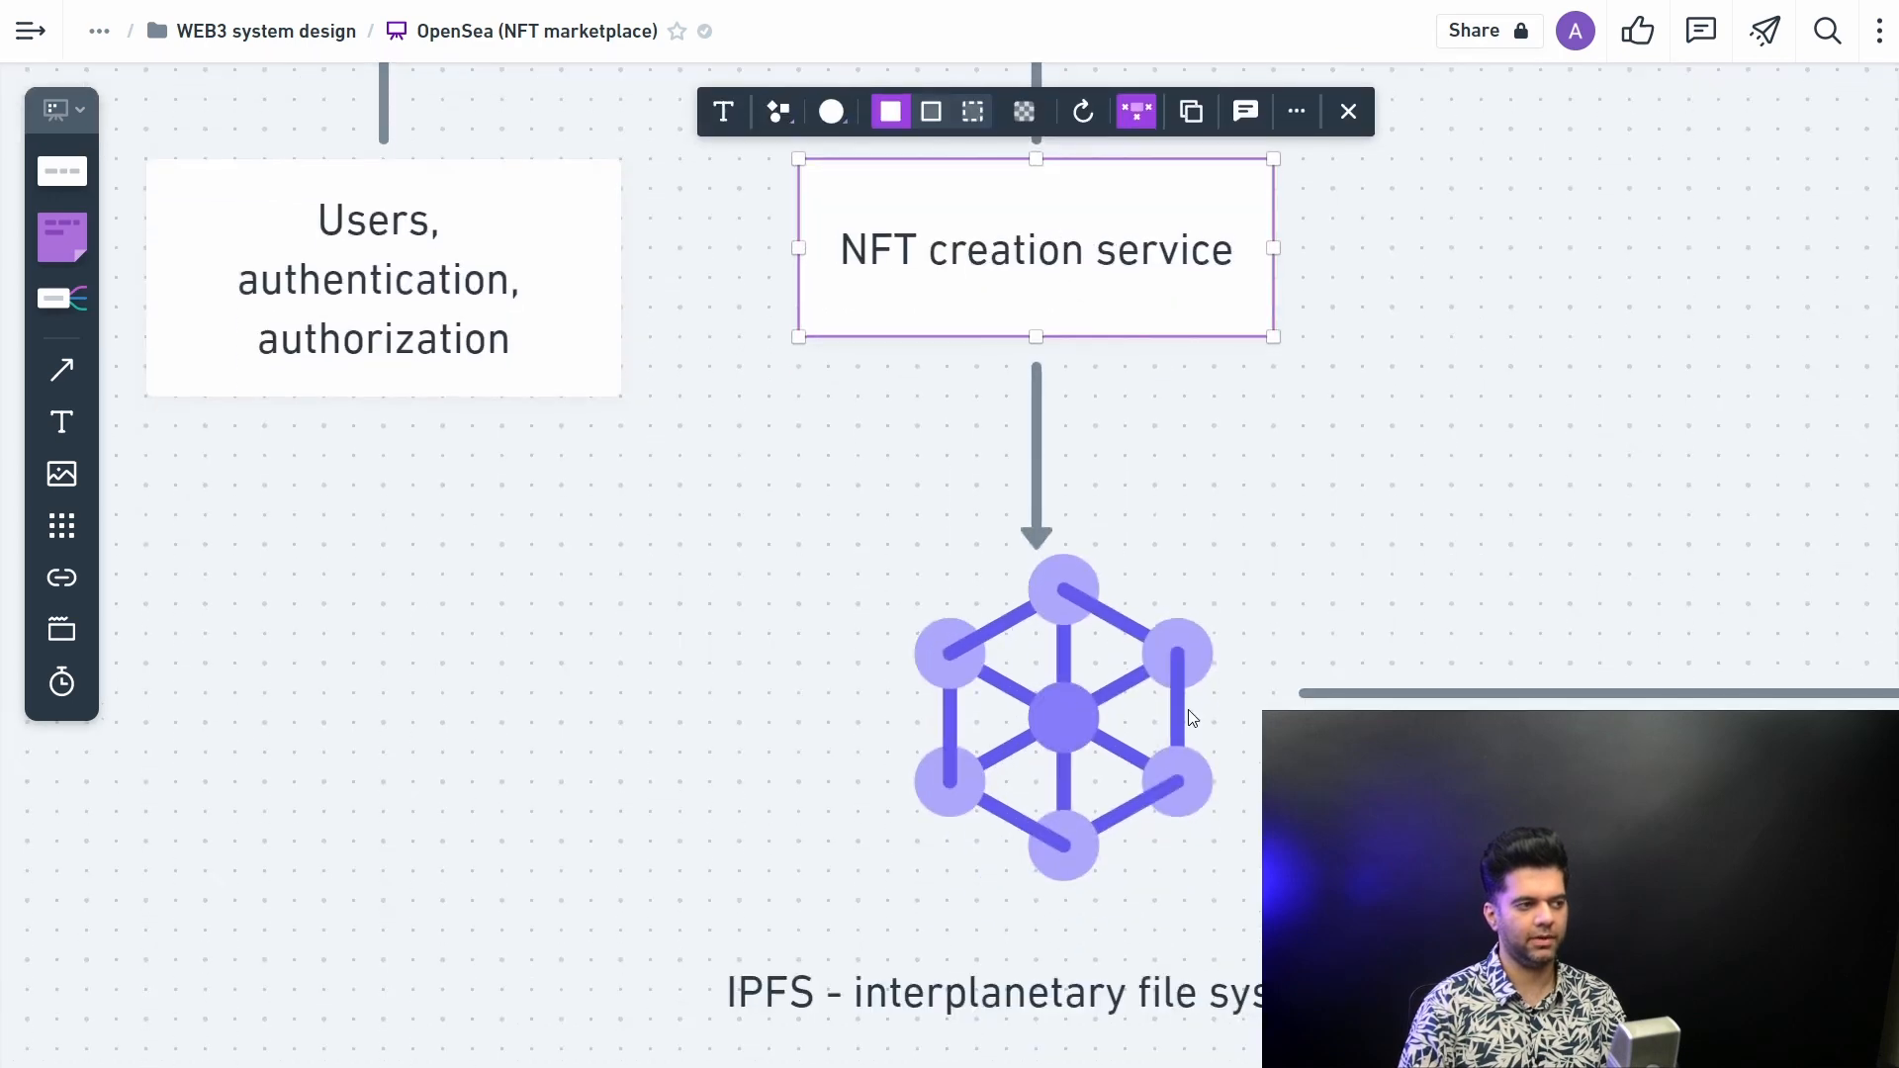
click(1072, 715)
scroll(1071, 717, down, 3)
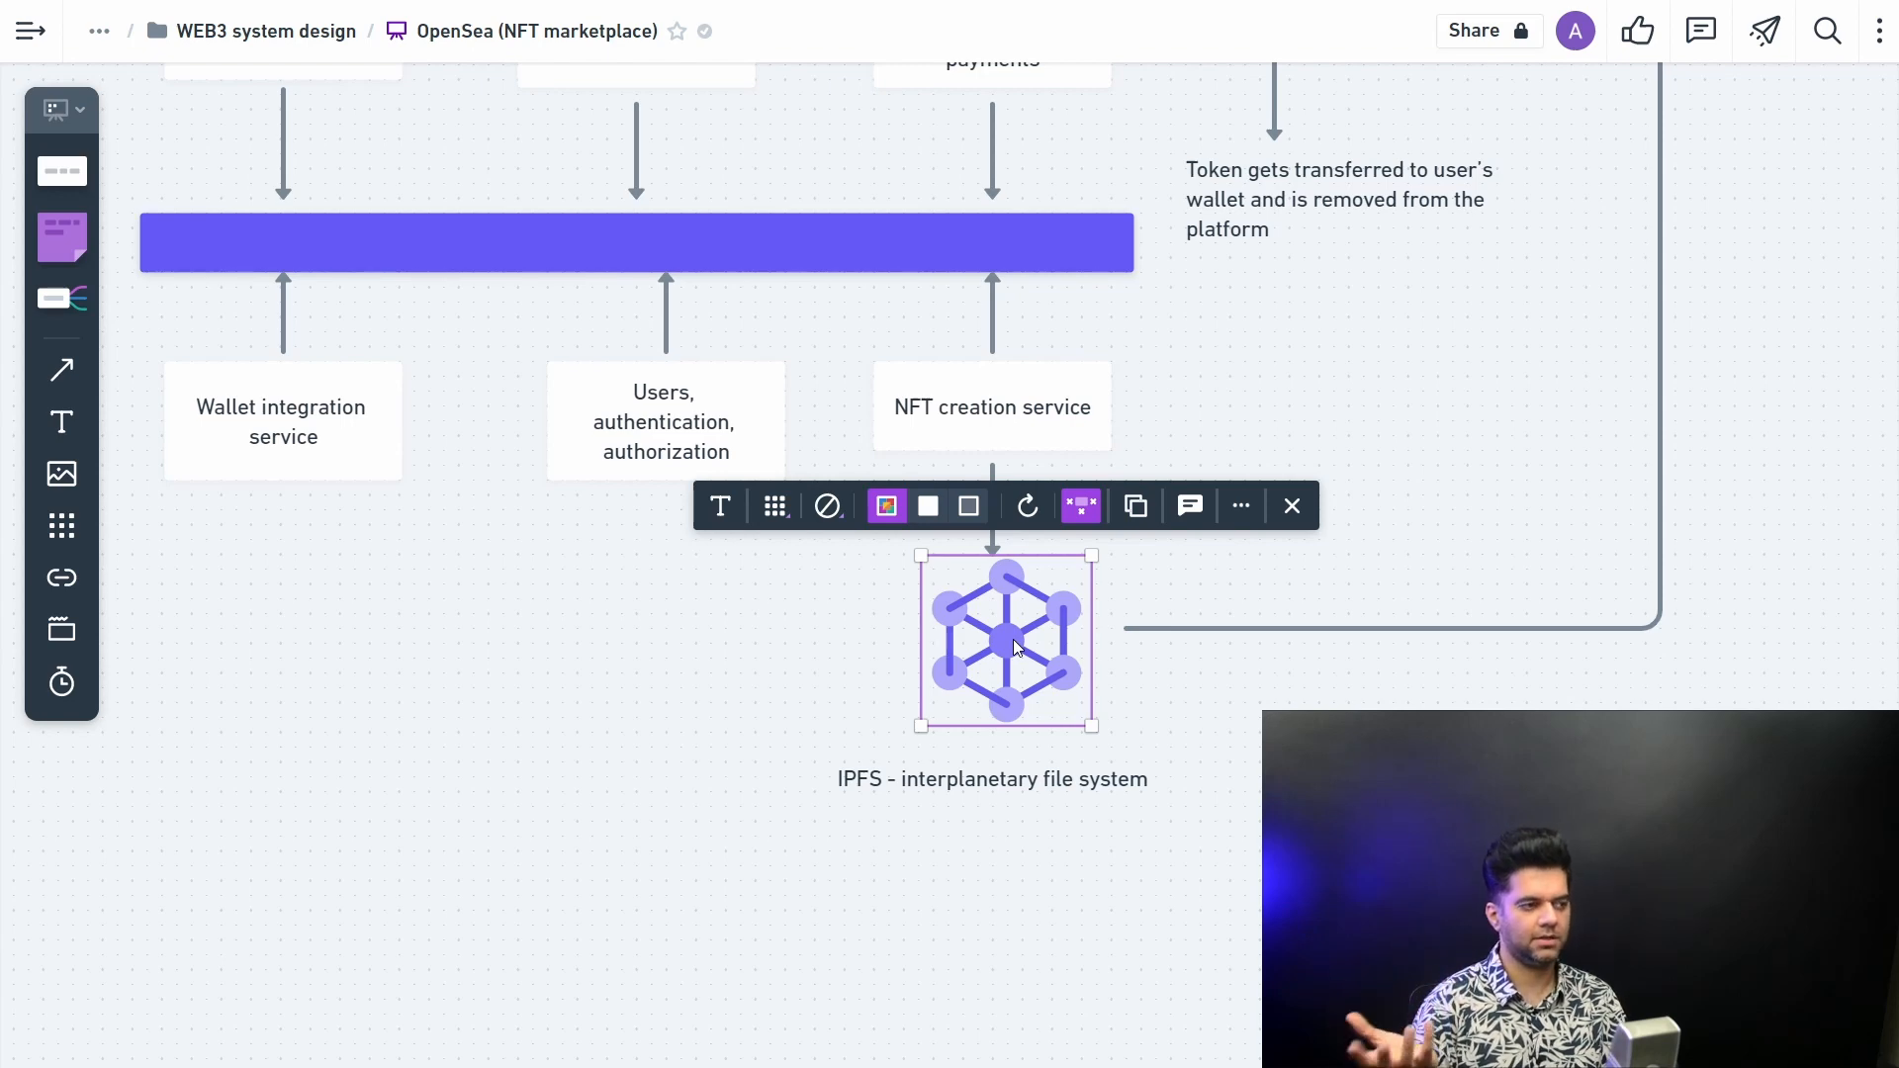
key(Escape)
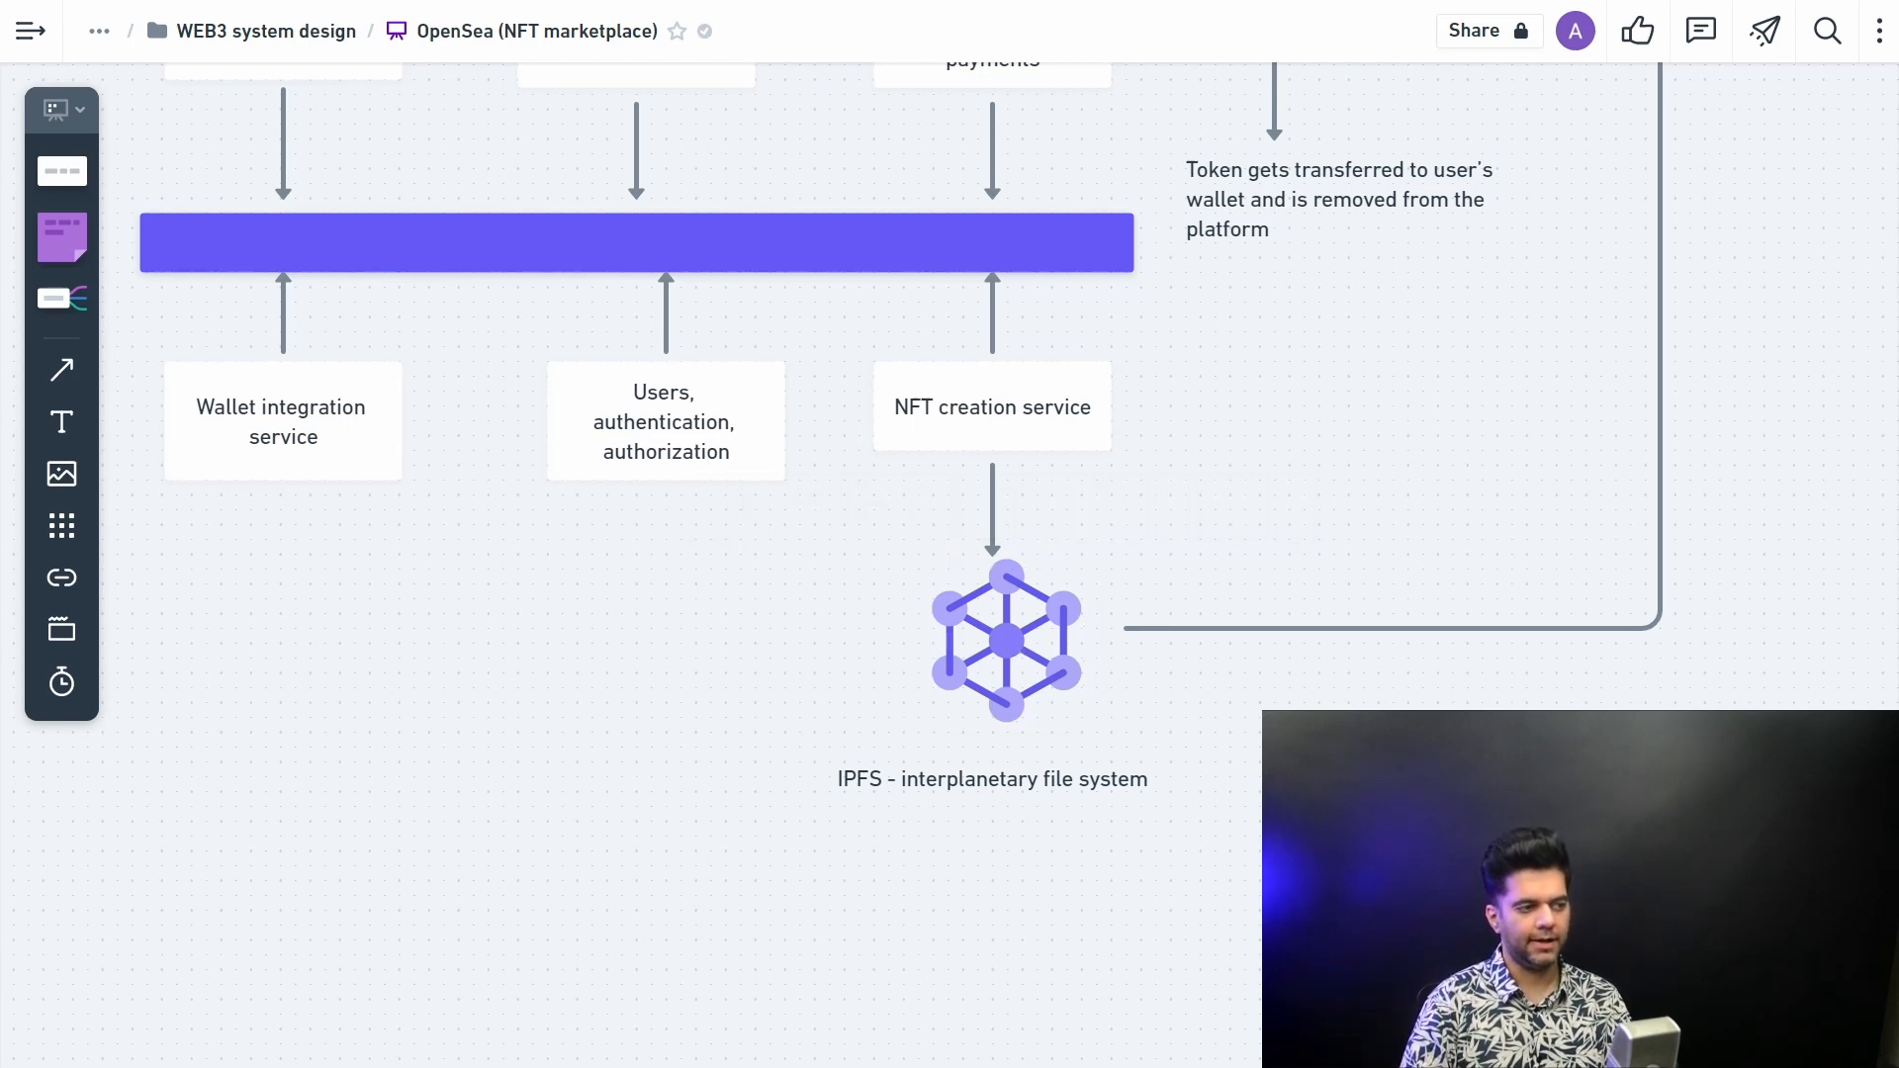
click(1064, 646)
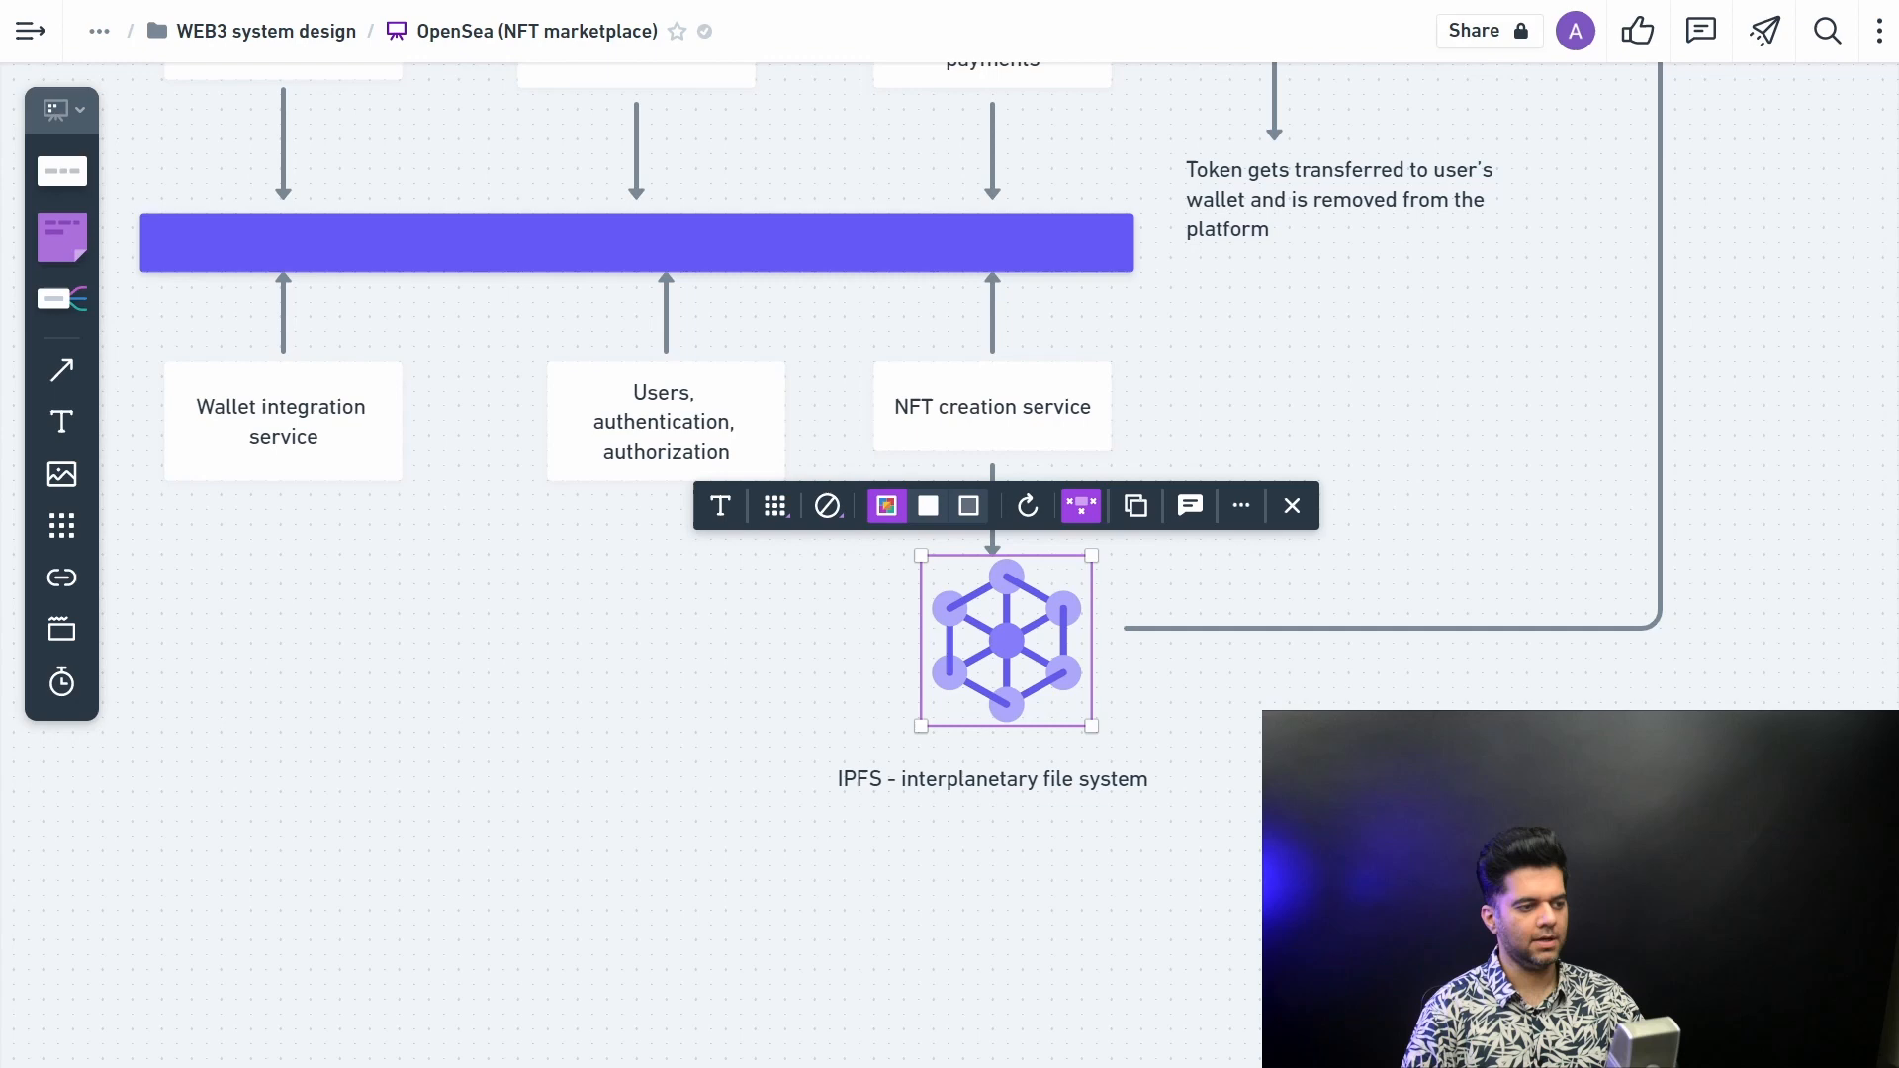
scroll(839, 451, up, 3)
scroll(839, 451, up, 3)
scroll(841, 451, up, 2)
scroll(840, 452, up, 2)
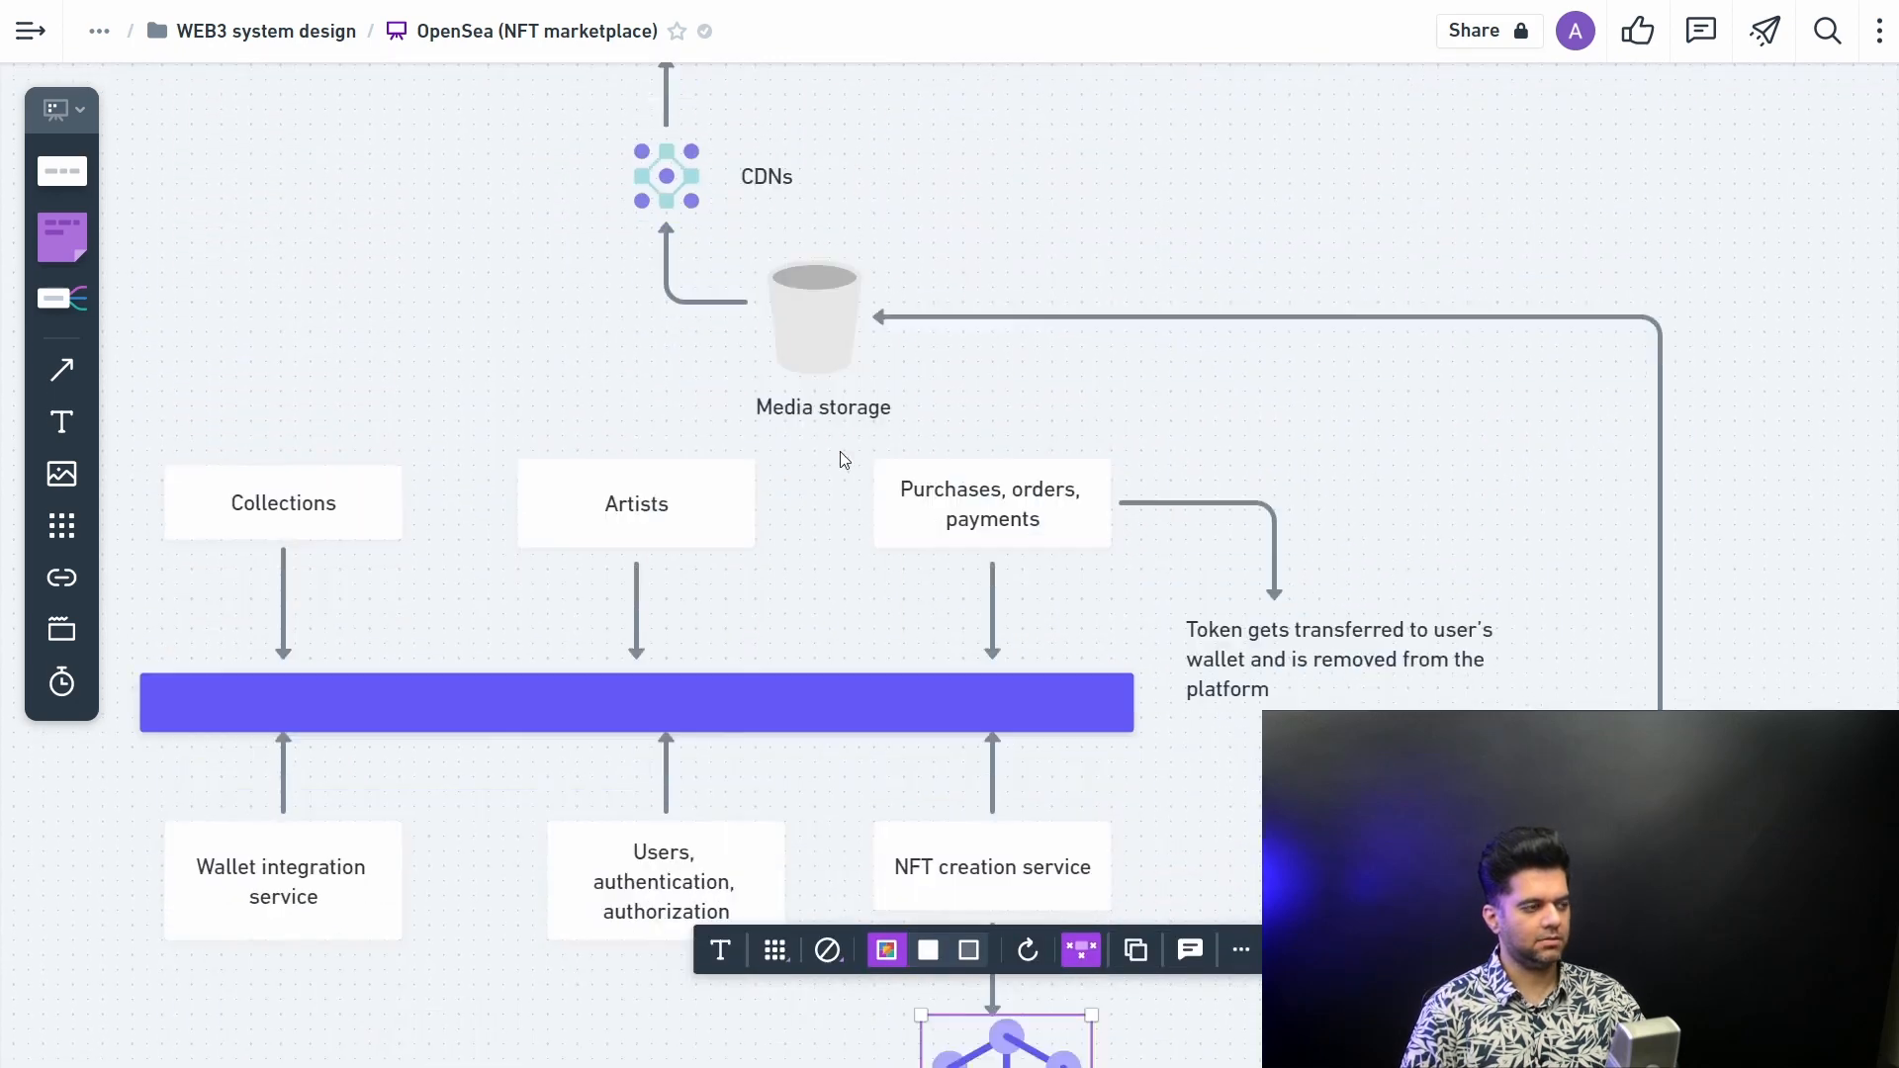
scroll(840, 451, down, 2)
scroll(952, 527, down, 3)
click(1313, 637)
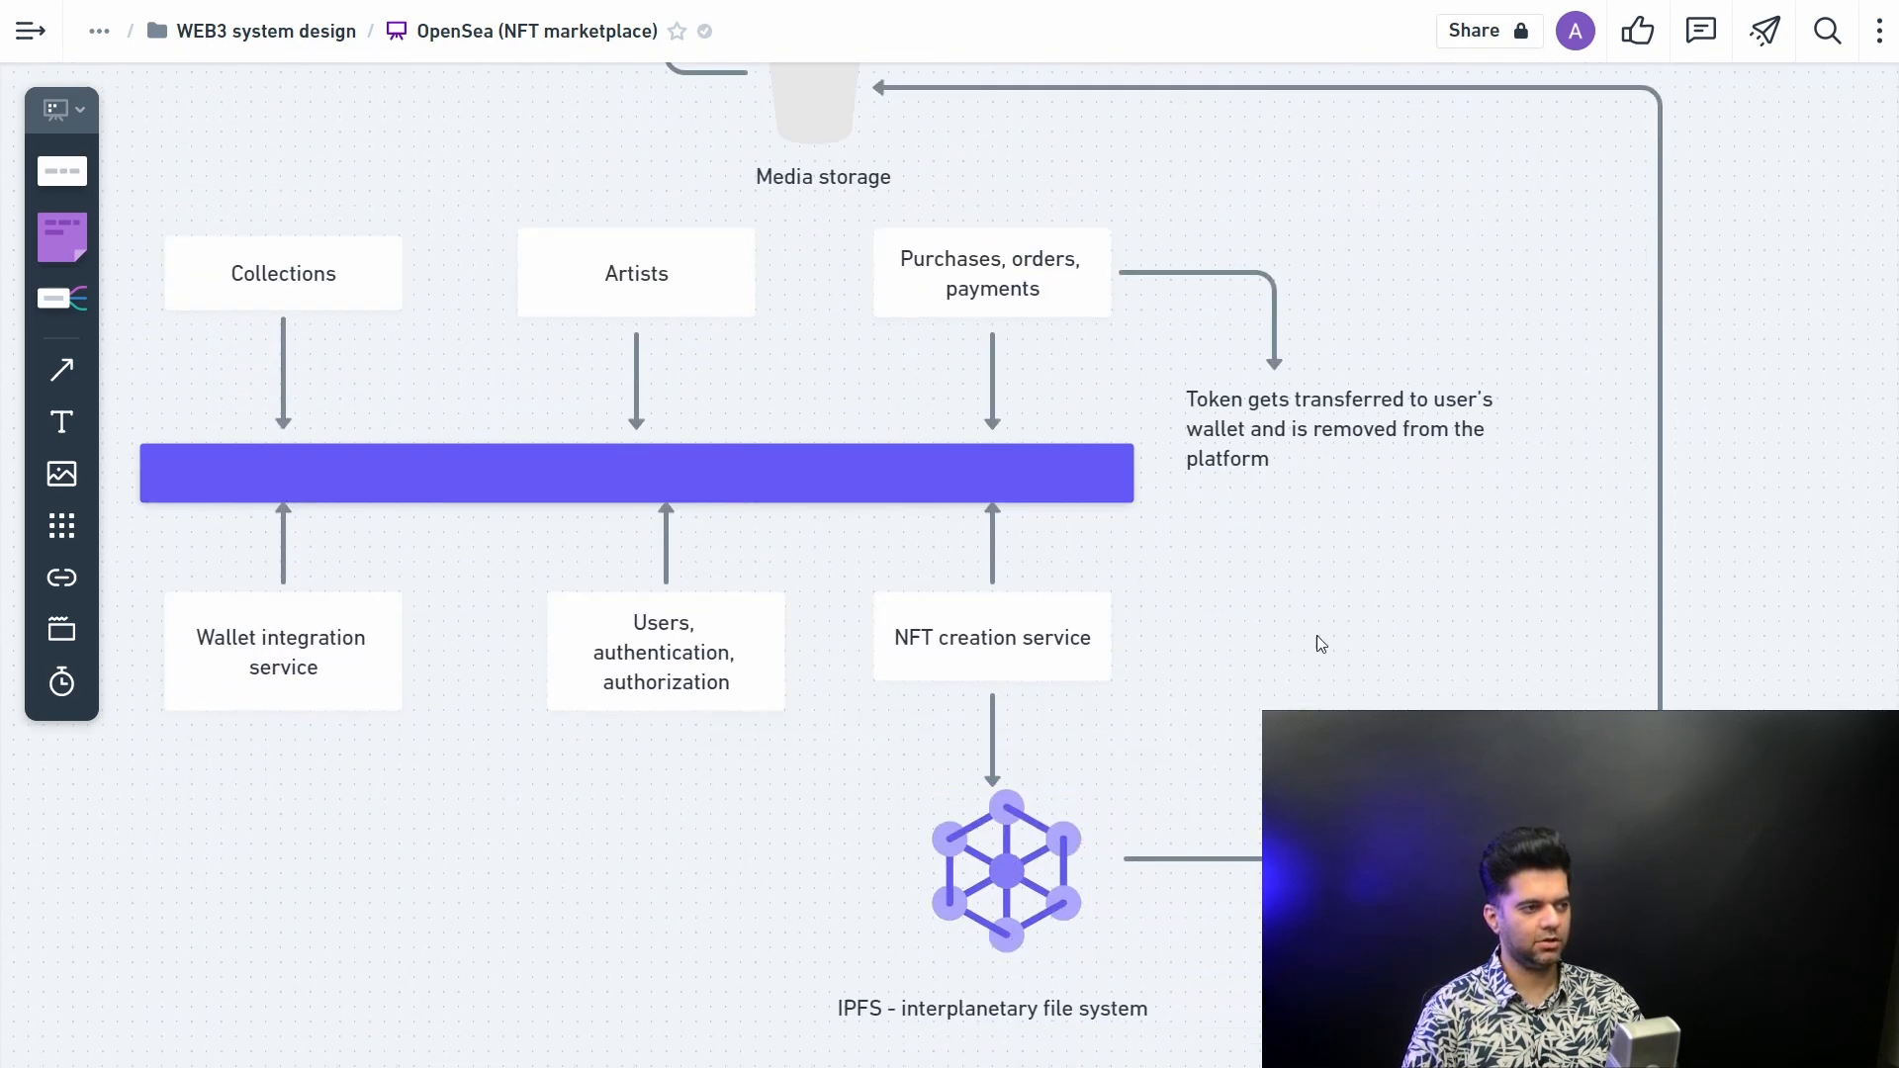
scroll(1317, 636, up, 3)
scroll(1322, 631, up, 3)
scroll(1325, 638, up, 2)
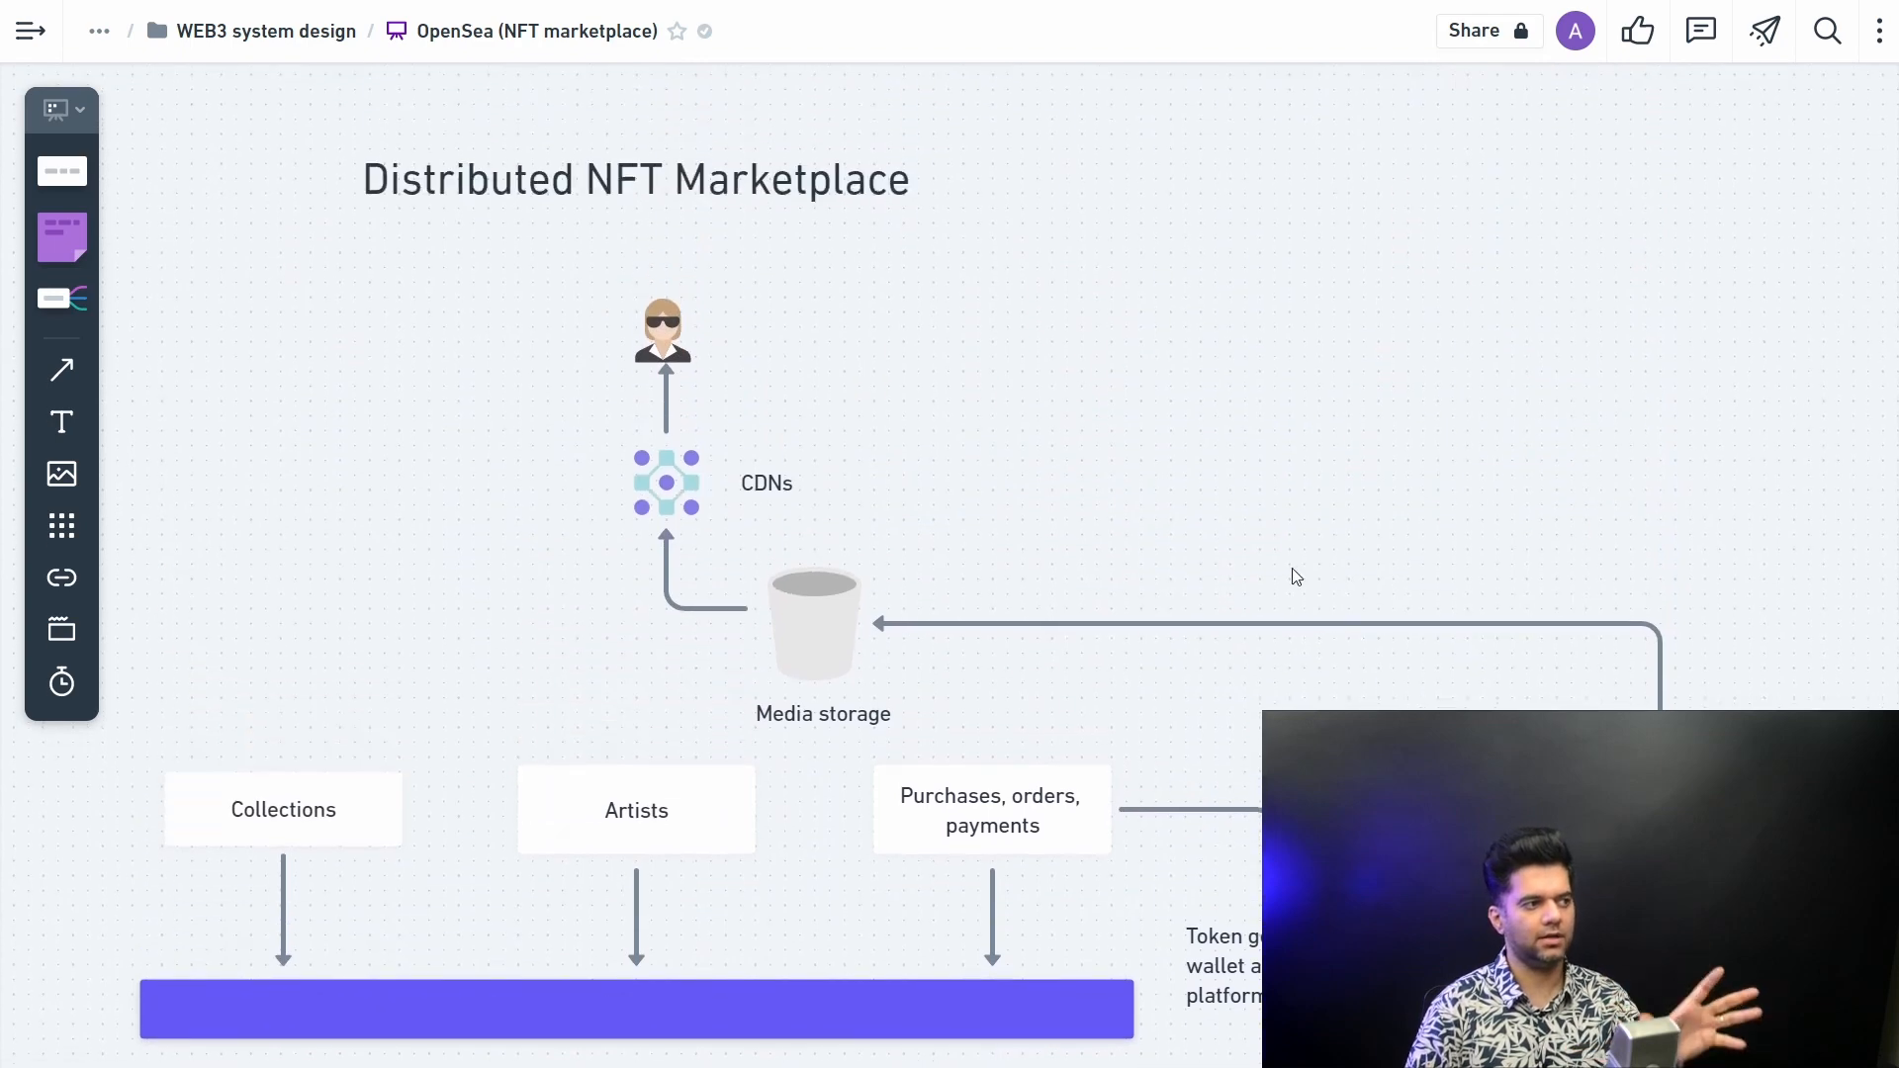
click(738, 146)
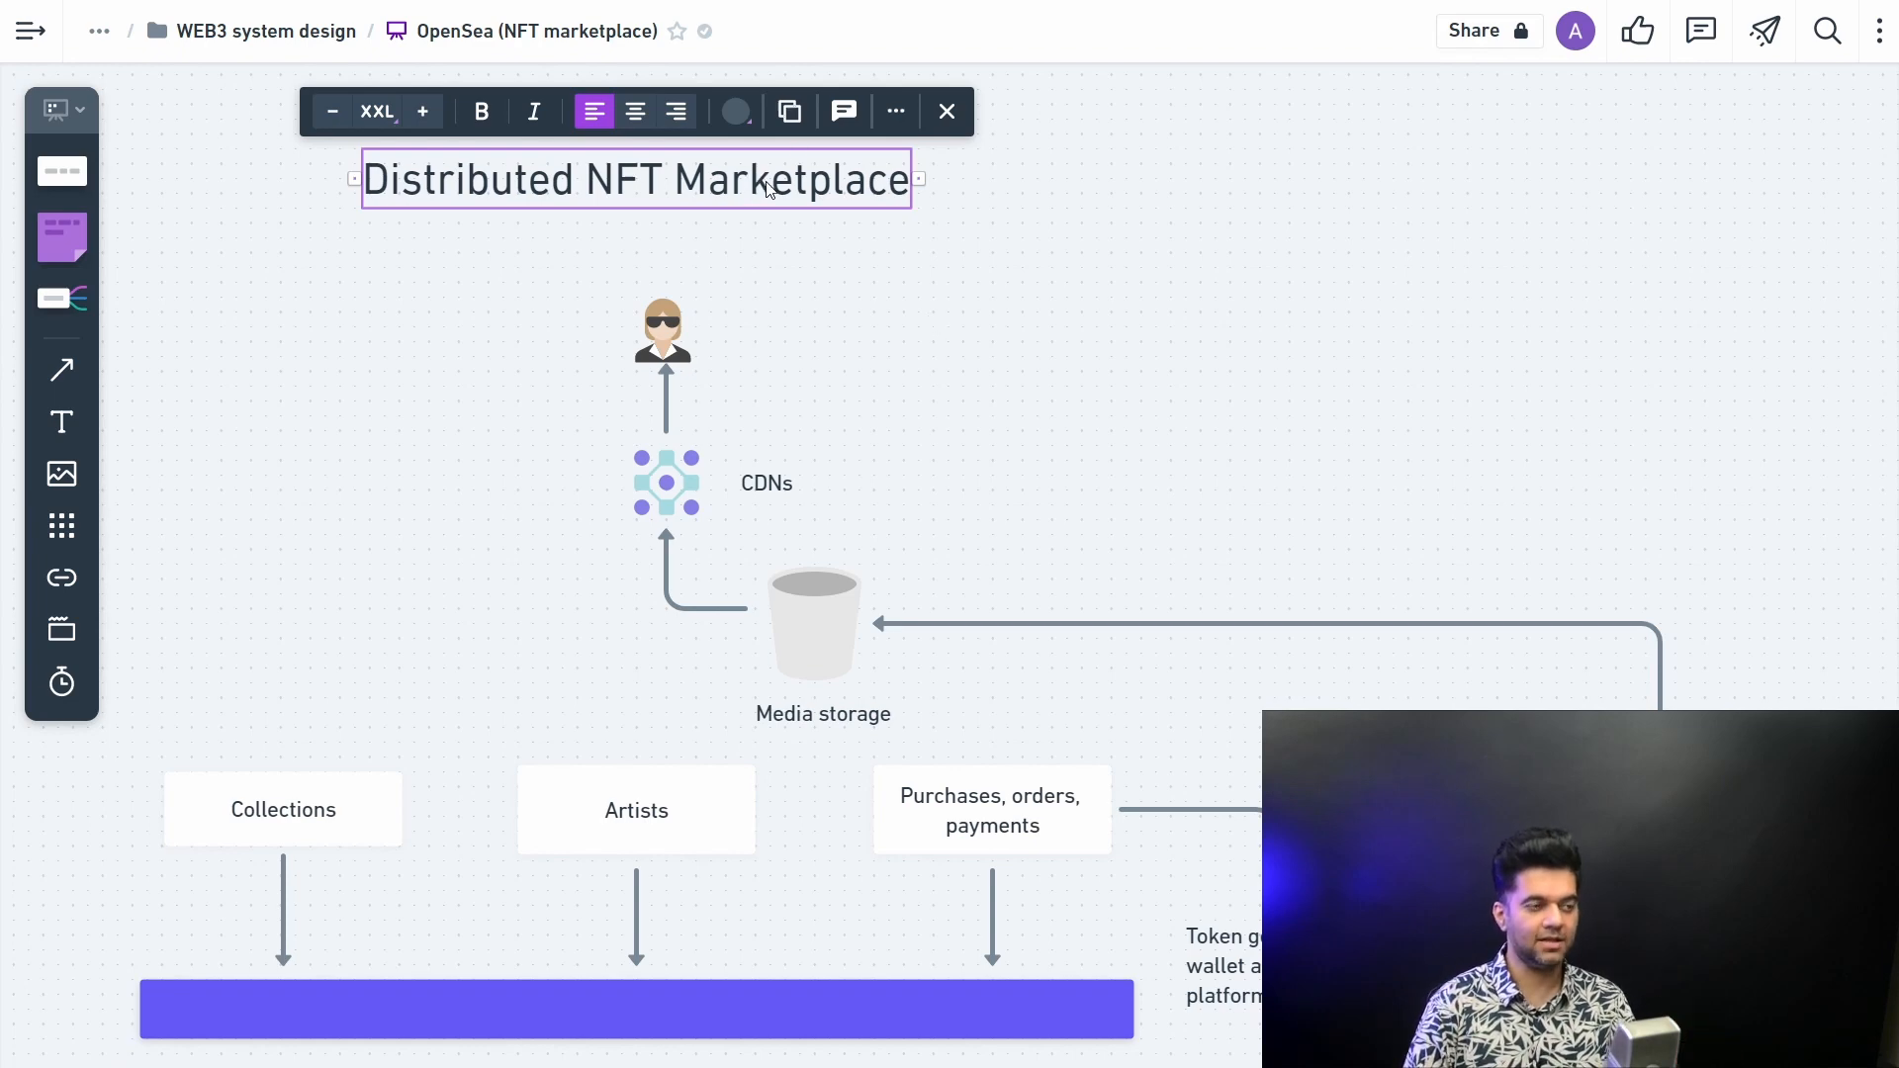
scroll(1020, 393, down, 4)
click(1268, 447)
scroll(1268, 445, down, 4)
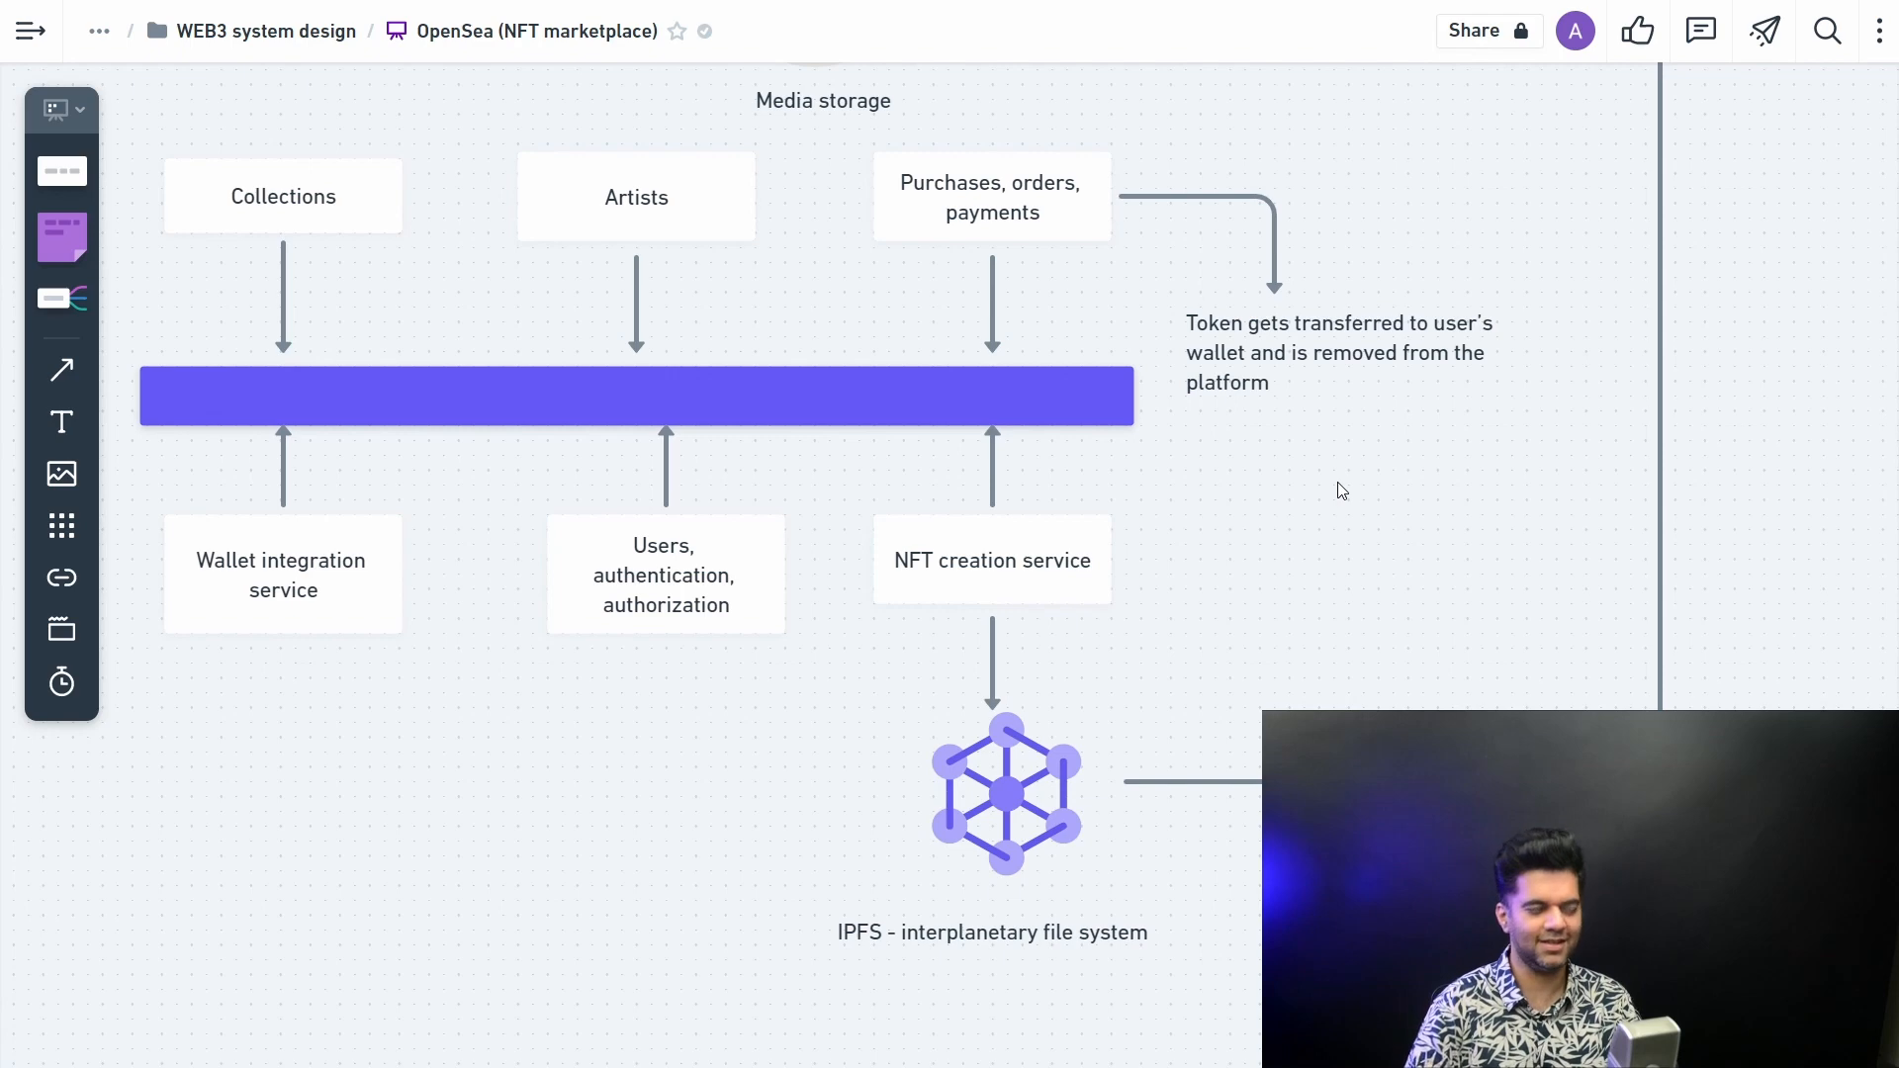
drag(1340, 490, 1501, 573)
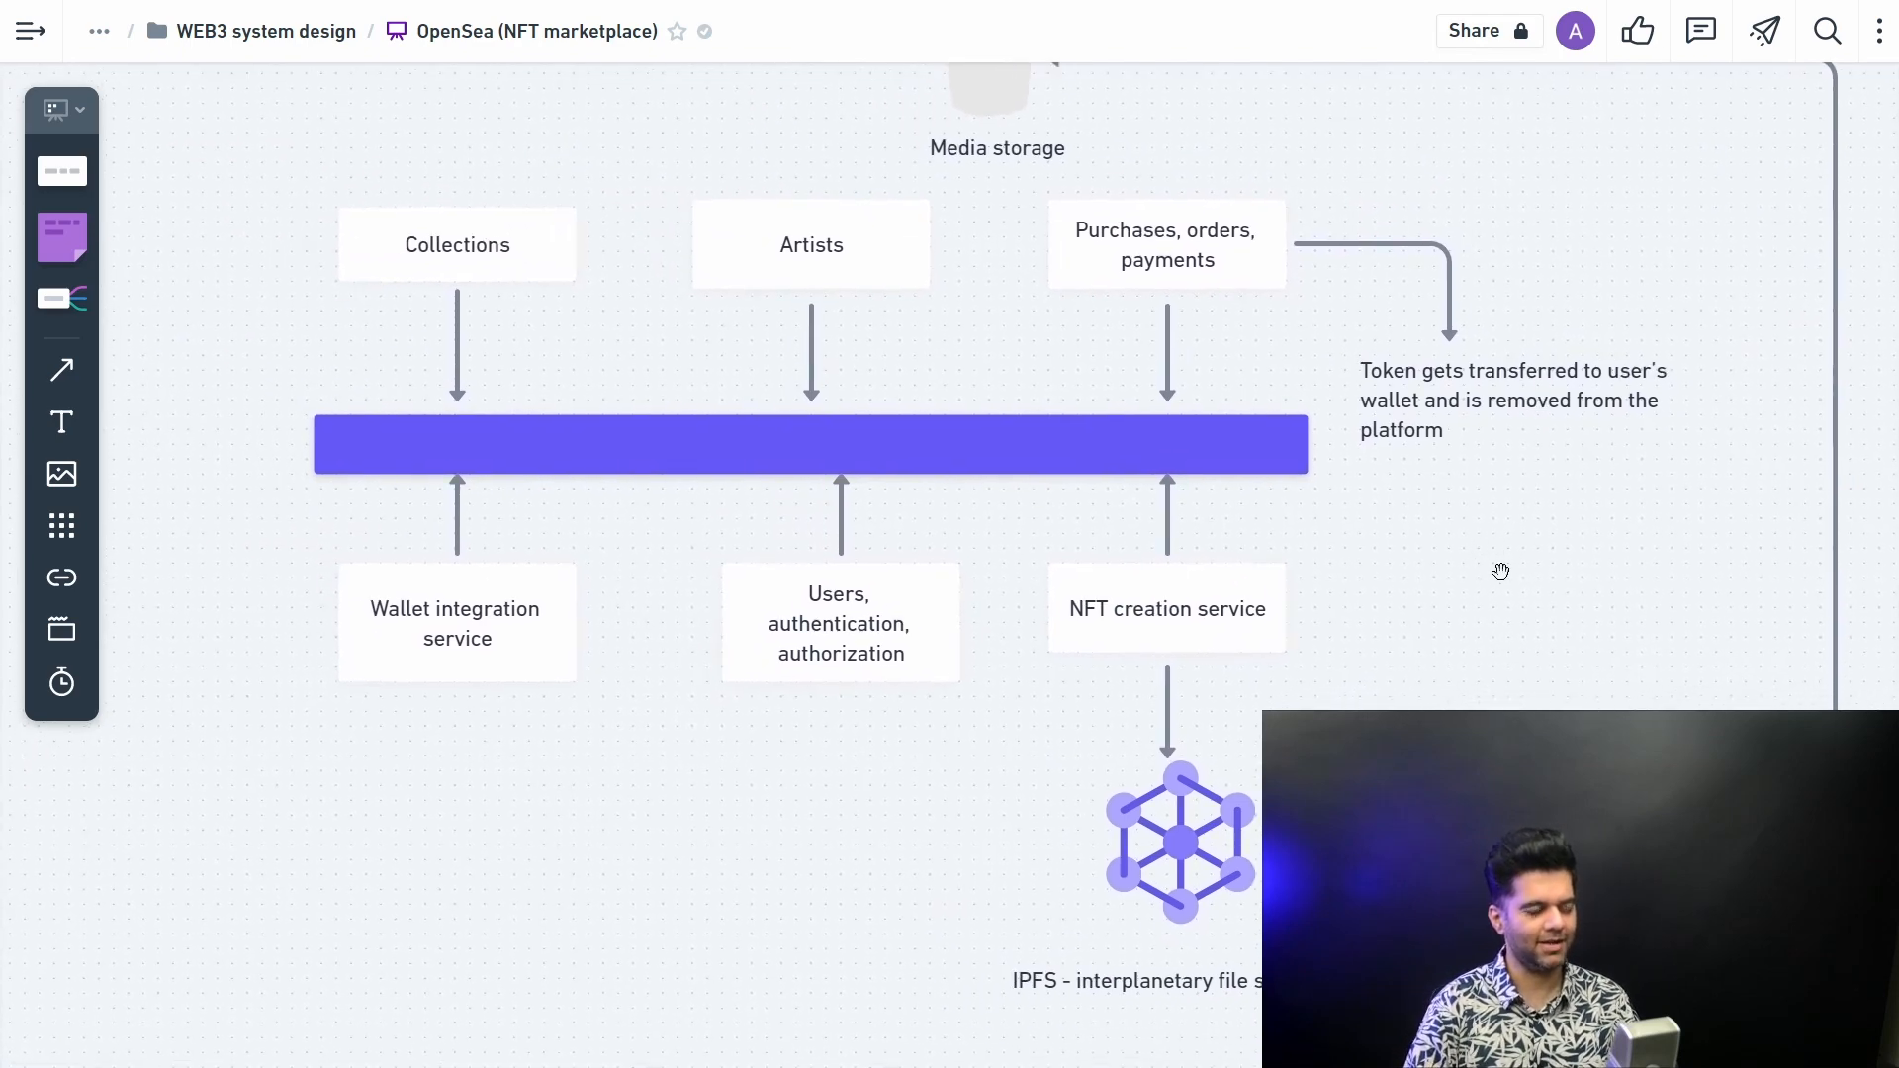
click(1002, 434)
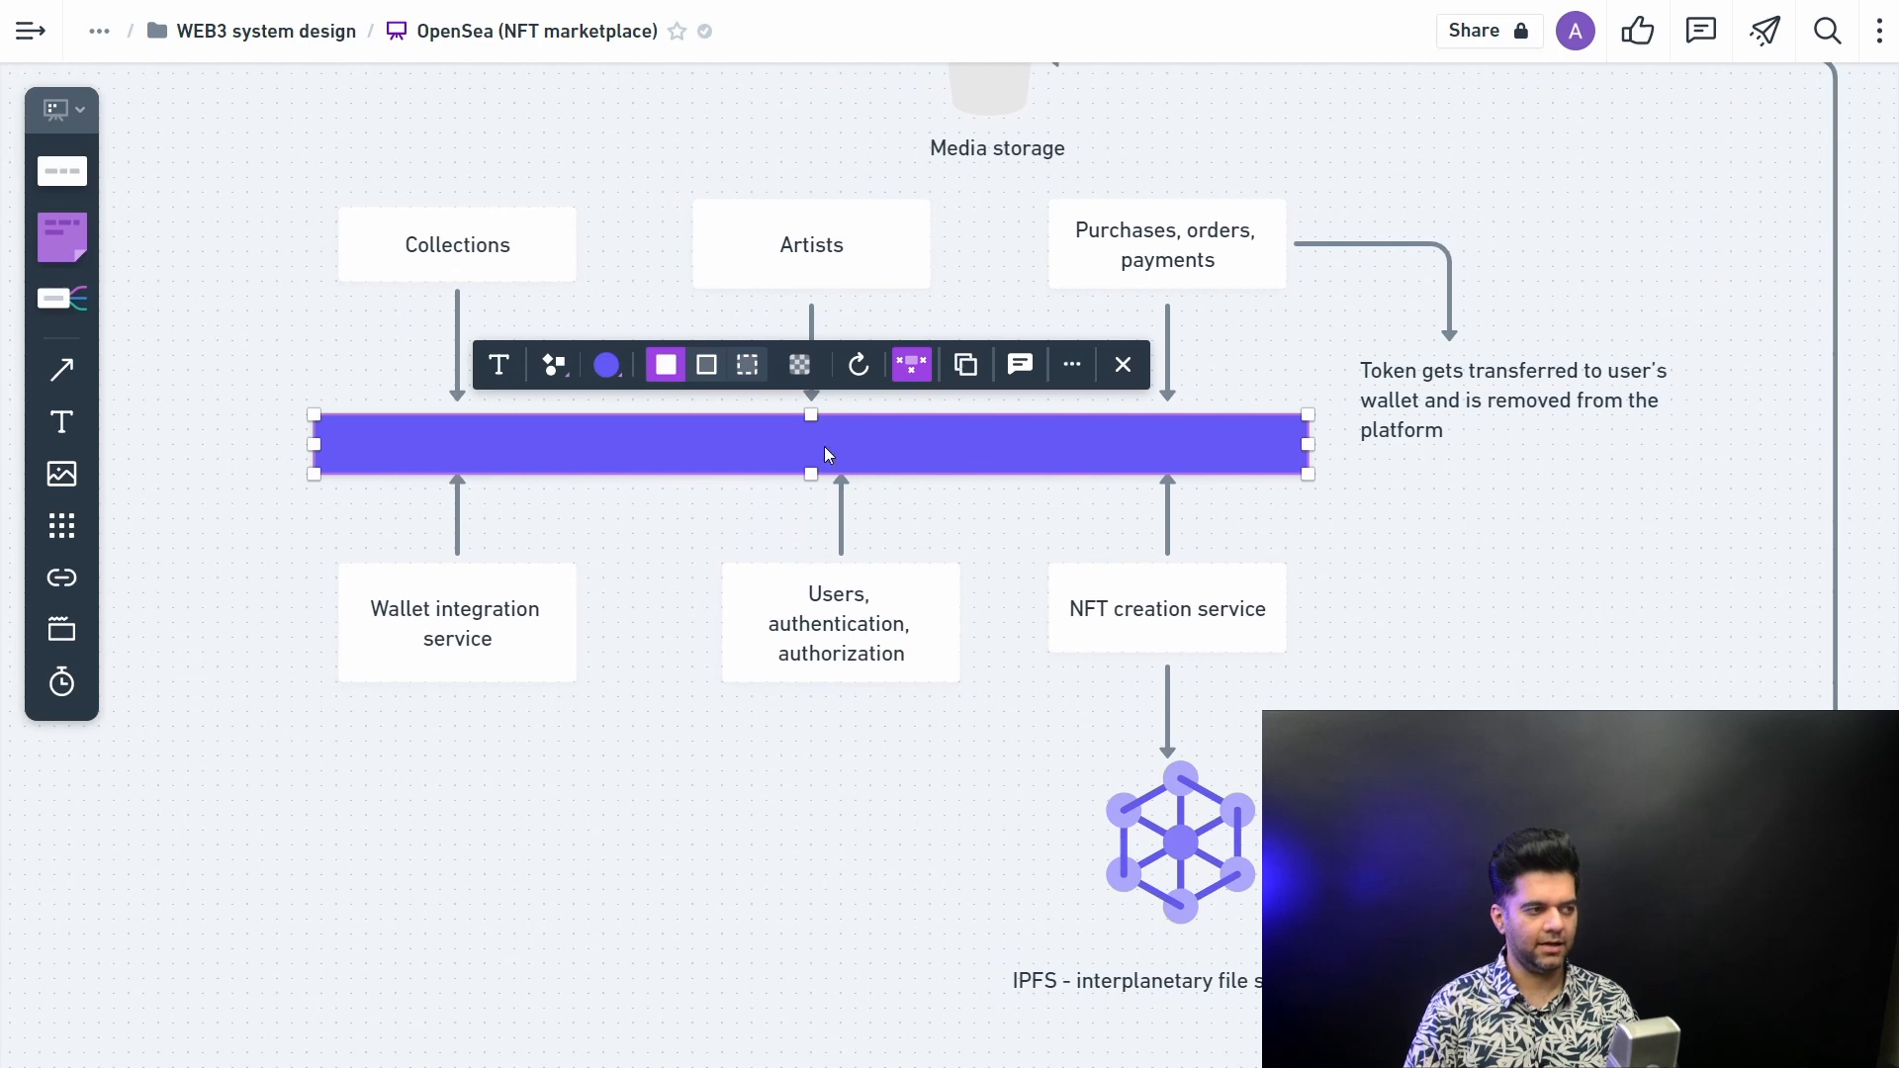
click(975, 510)
click(984, 444)
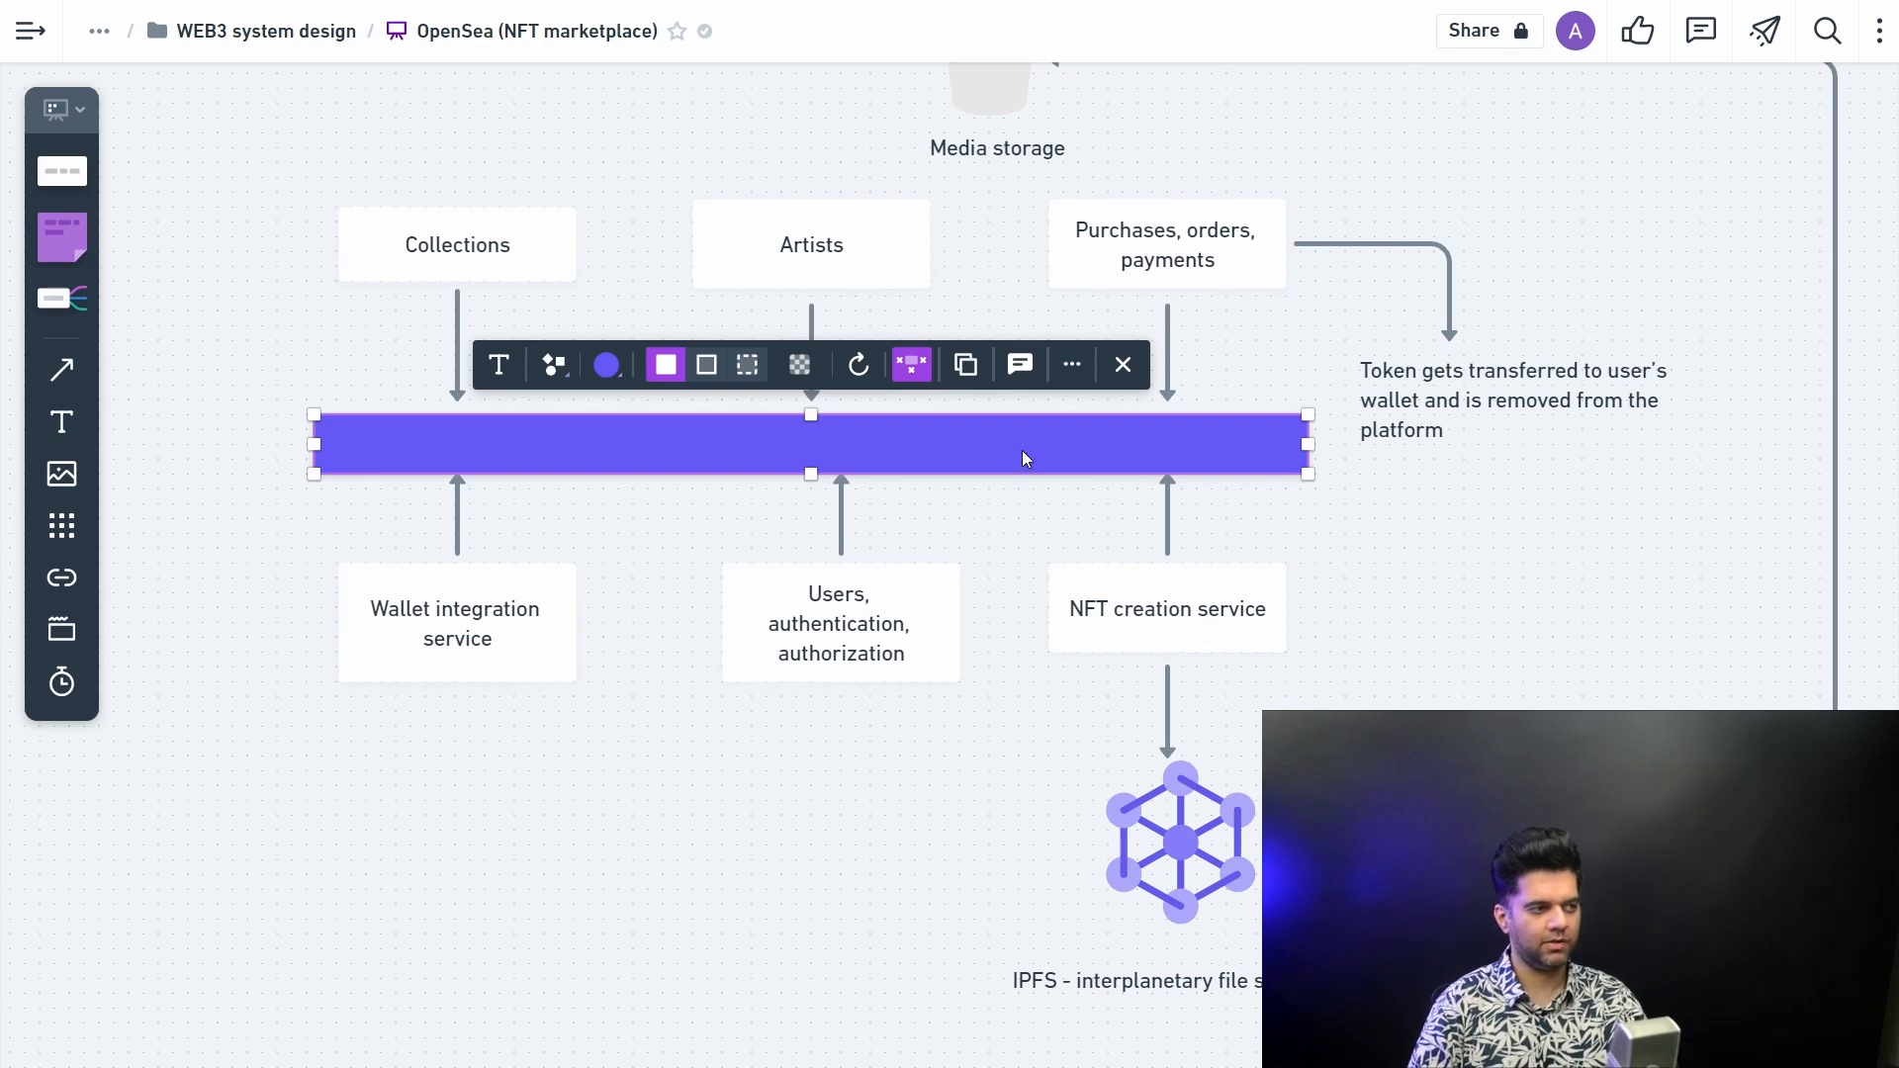
scroll(1022, 450, up, 1)
click(448, 304)
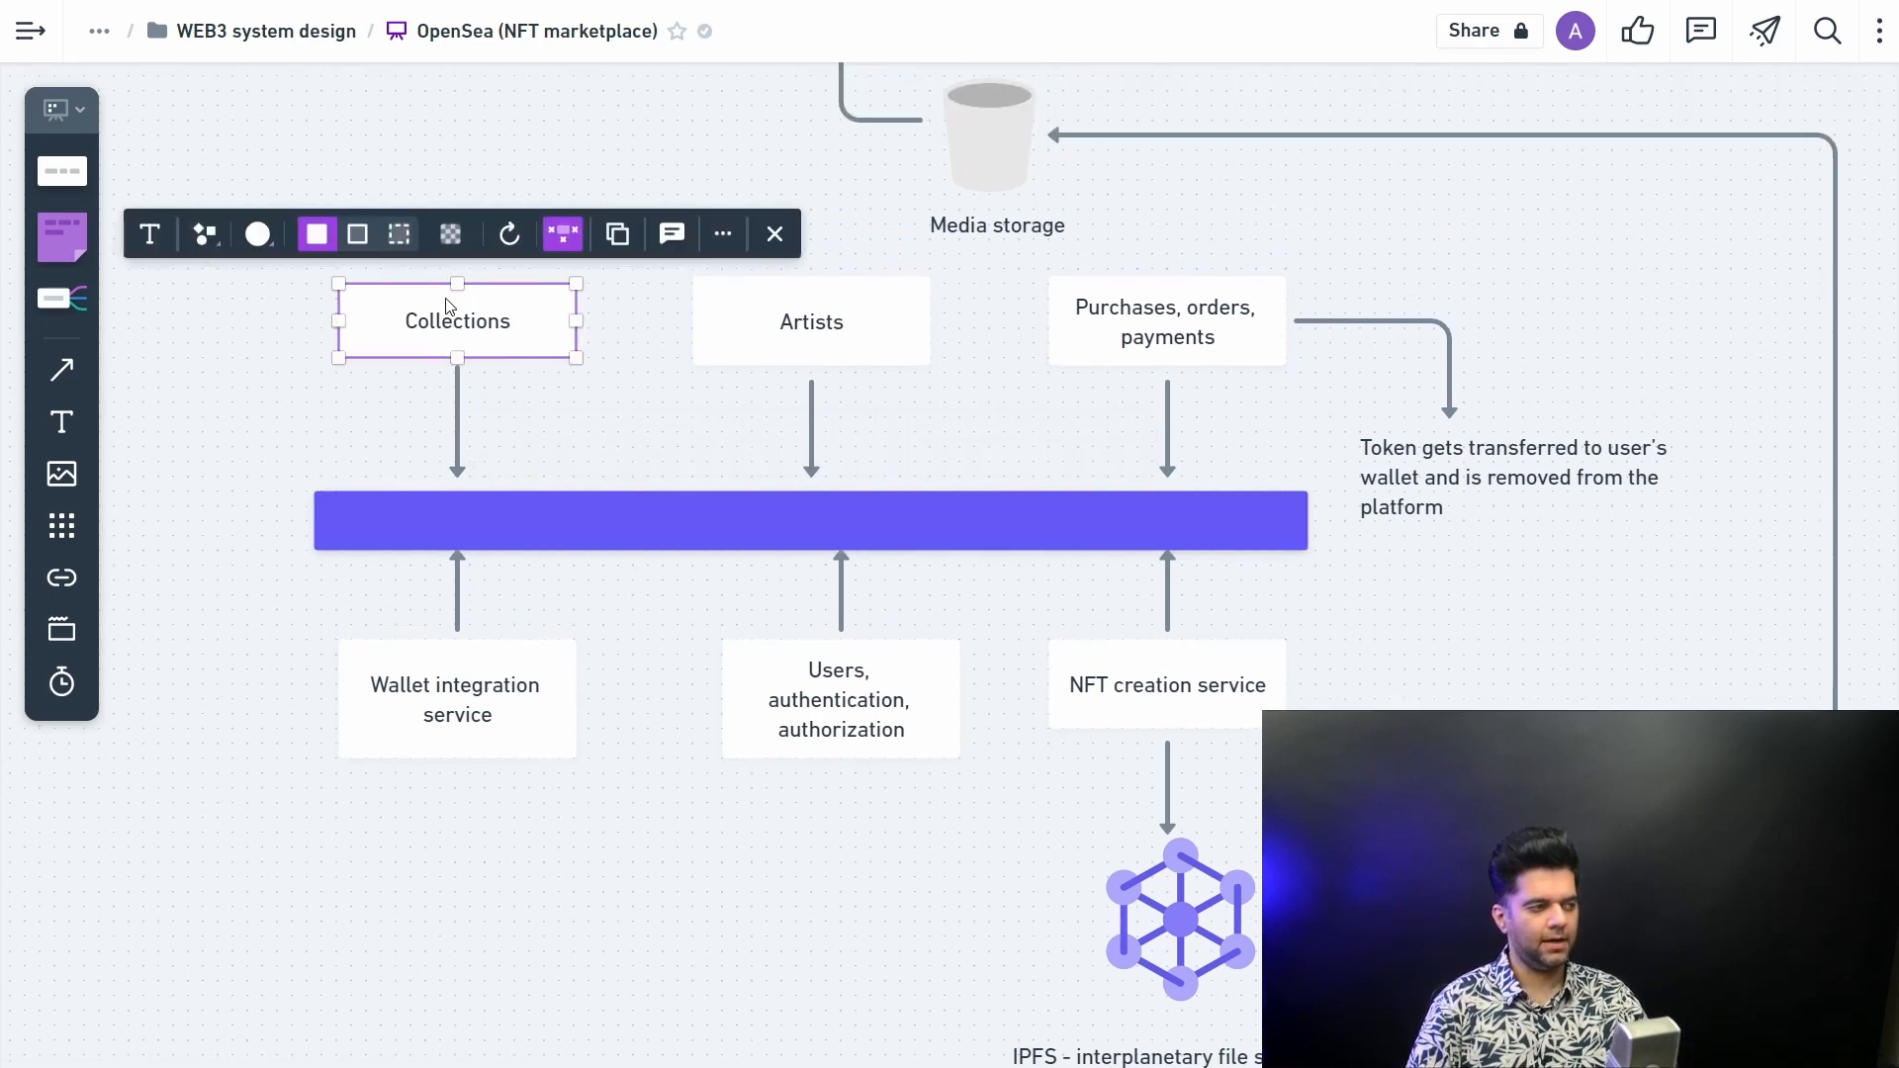
click(793, 312)
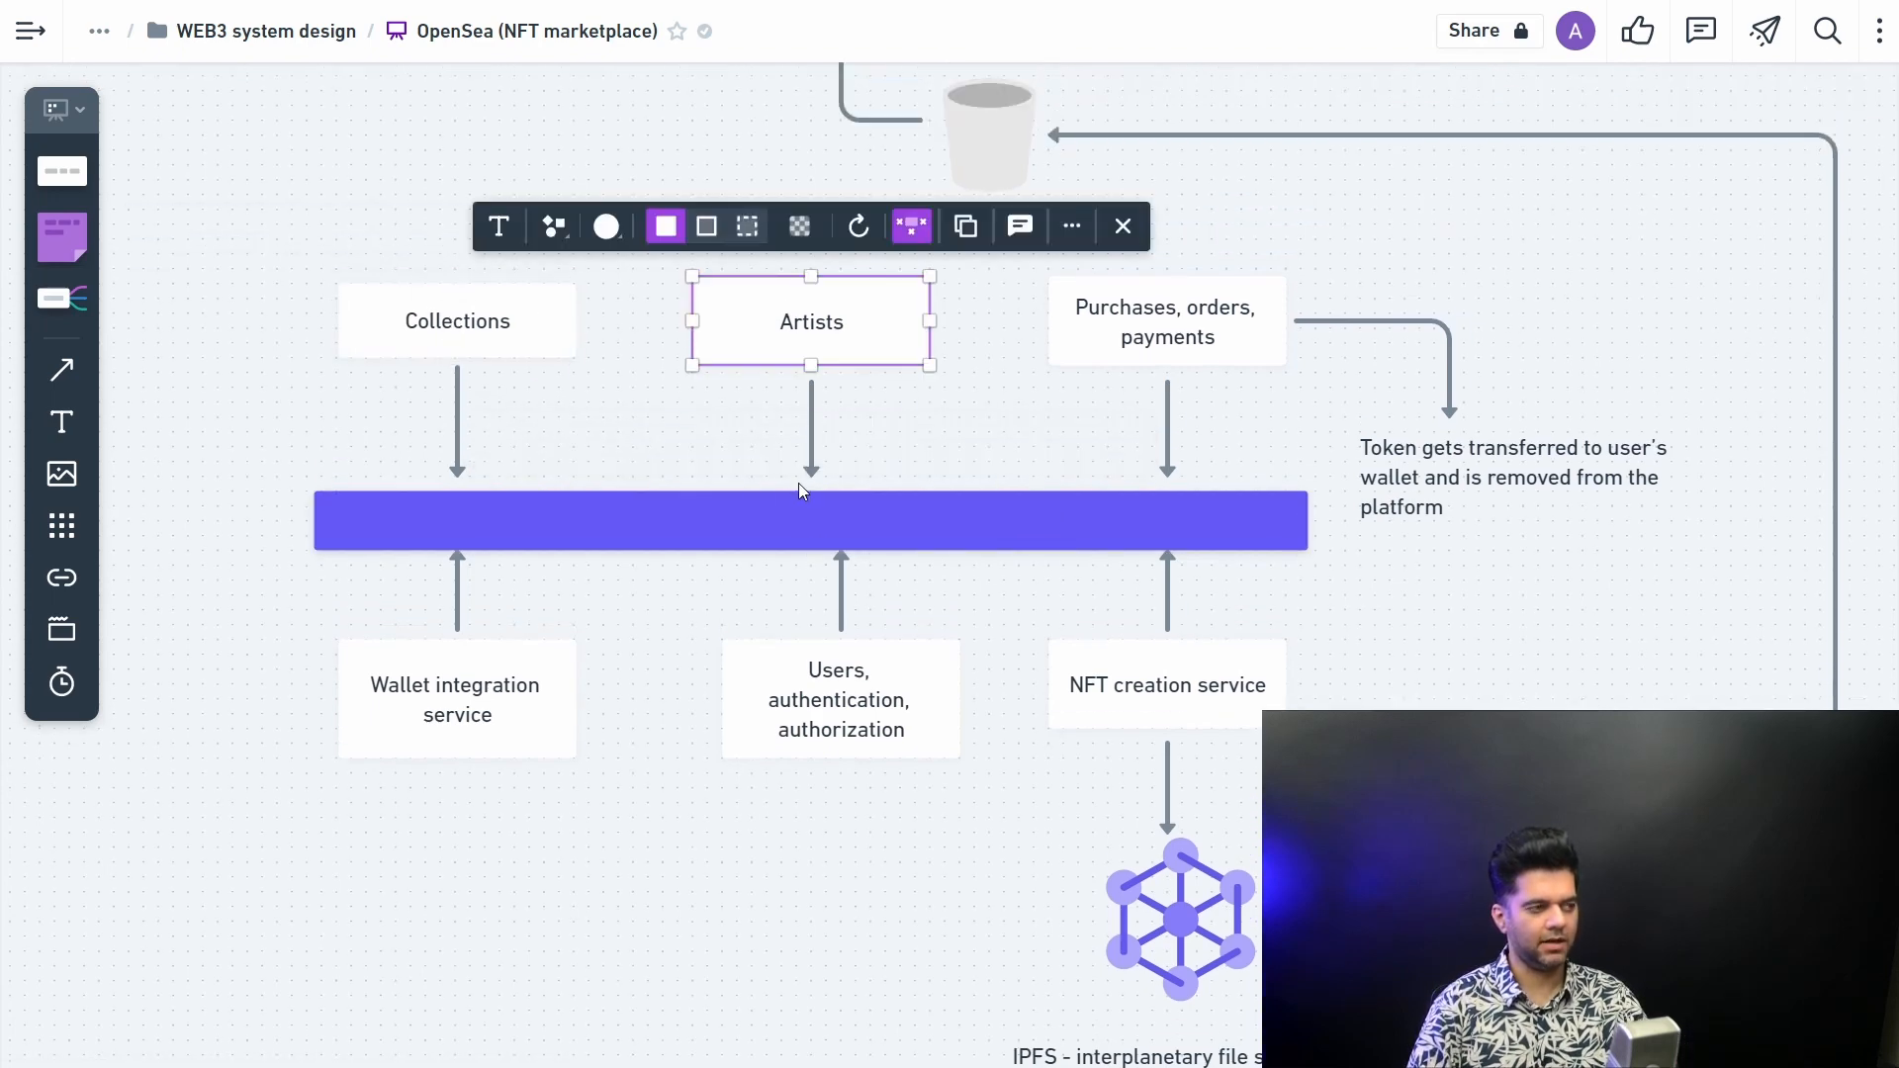
click(538, 316)
click(779, 328)
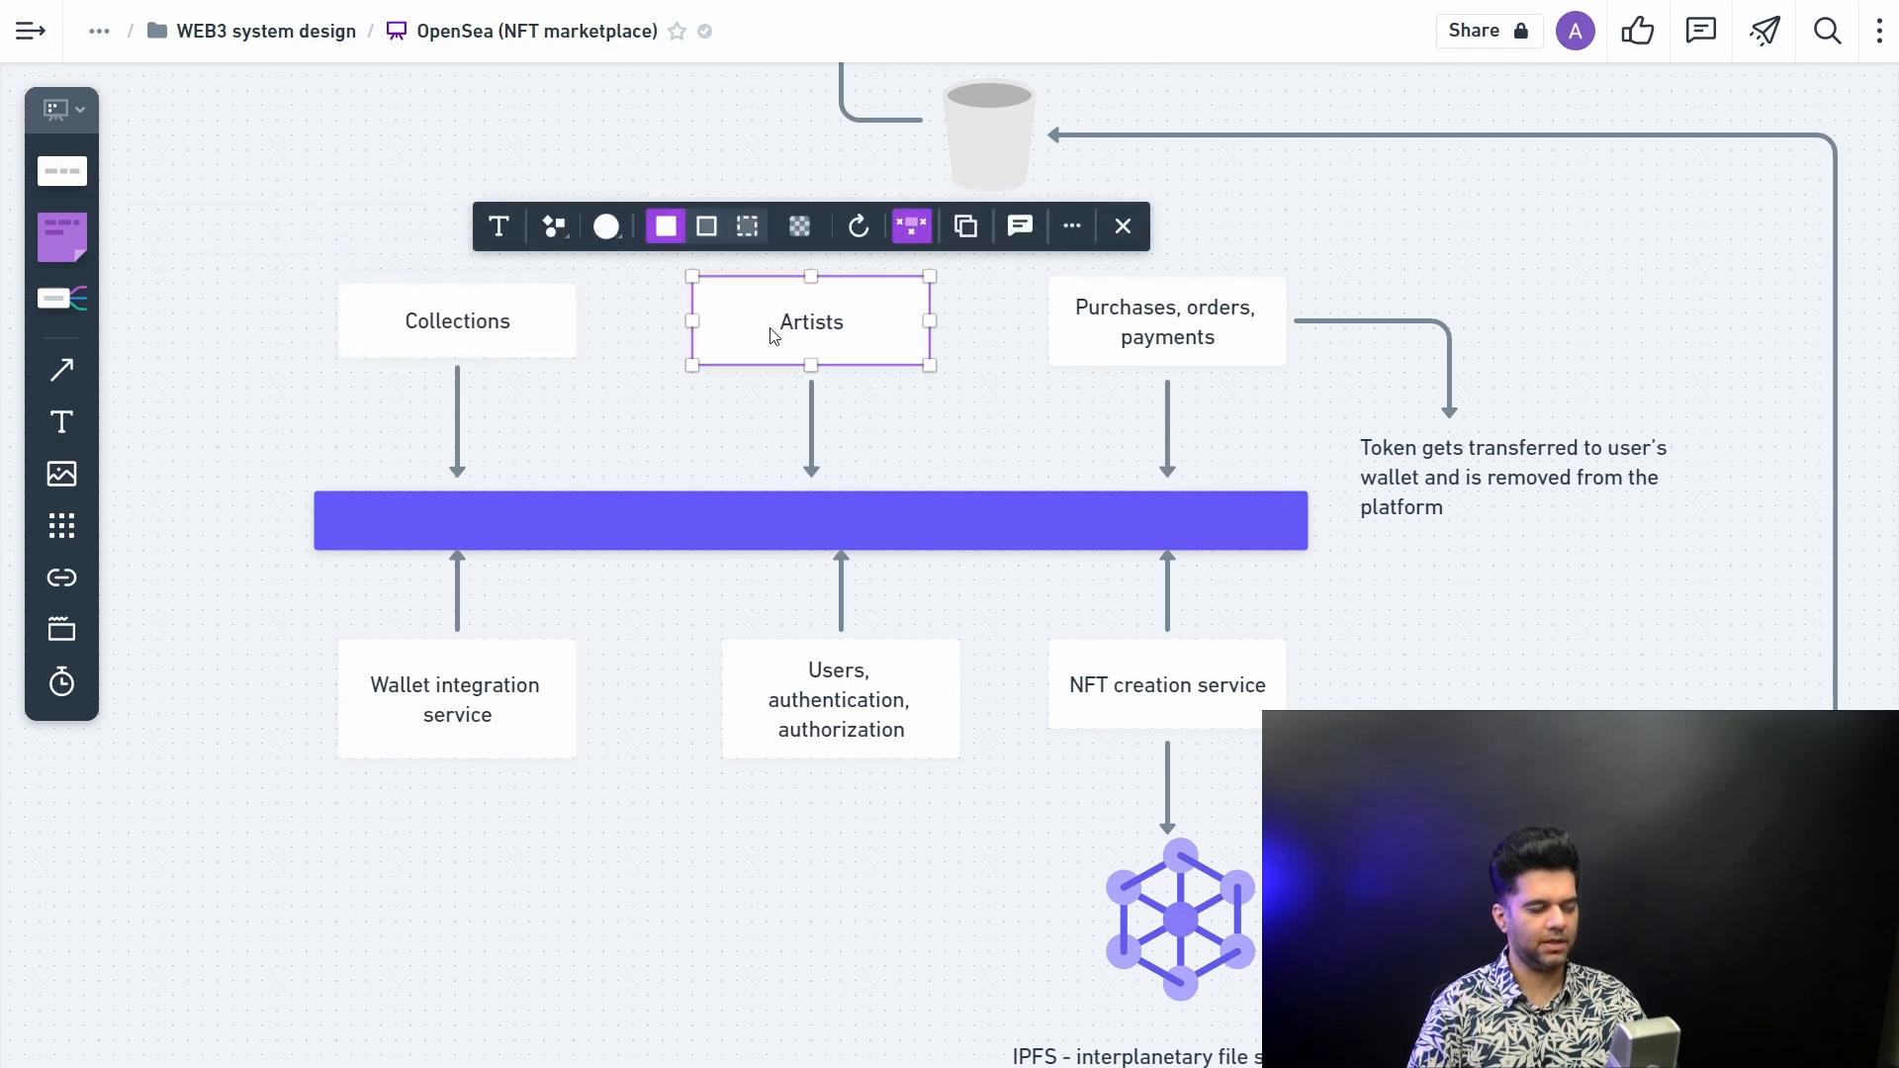
click(560, 337)
click(709, 348)
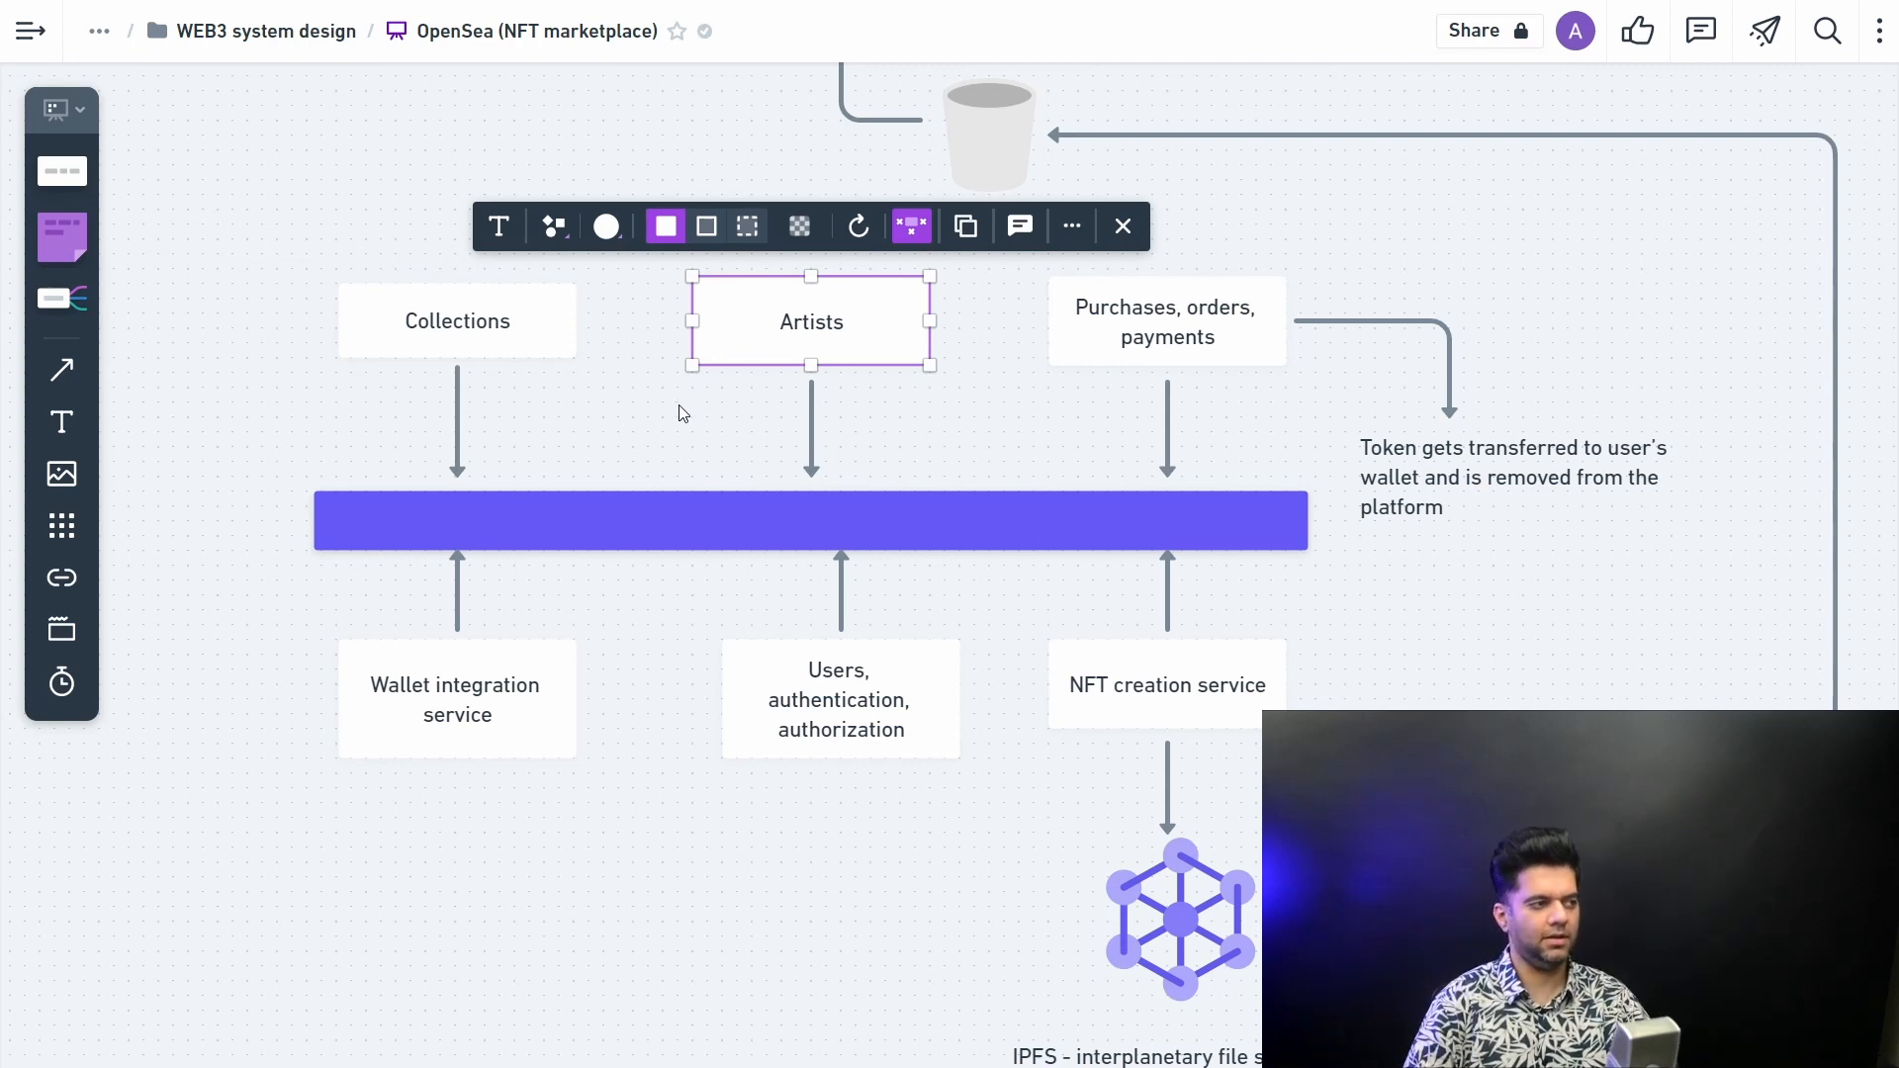
click(560, 321)
click(816, 341)
click(682, 450)
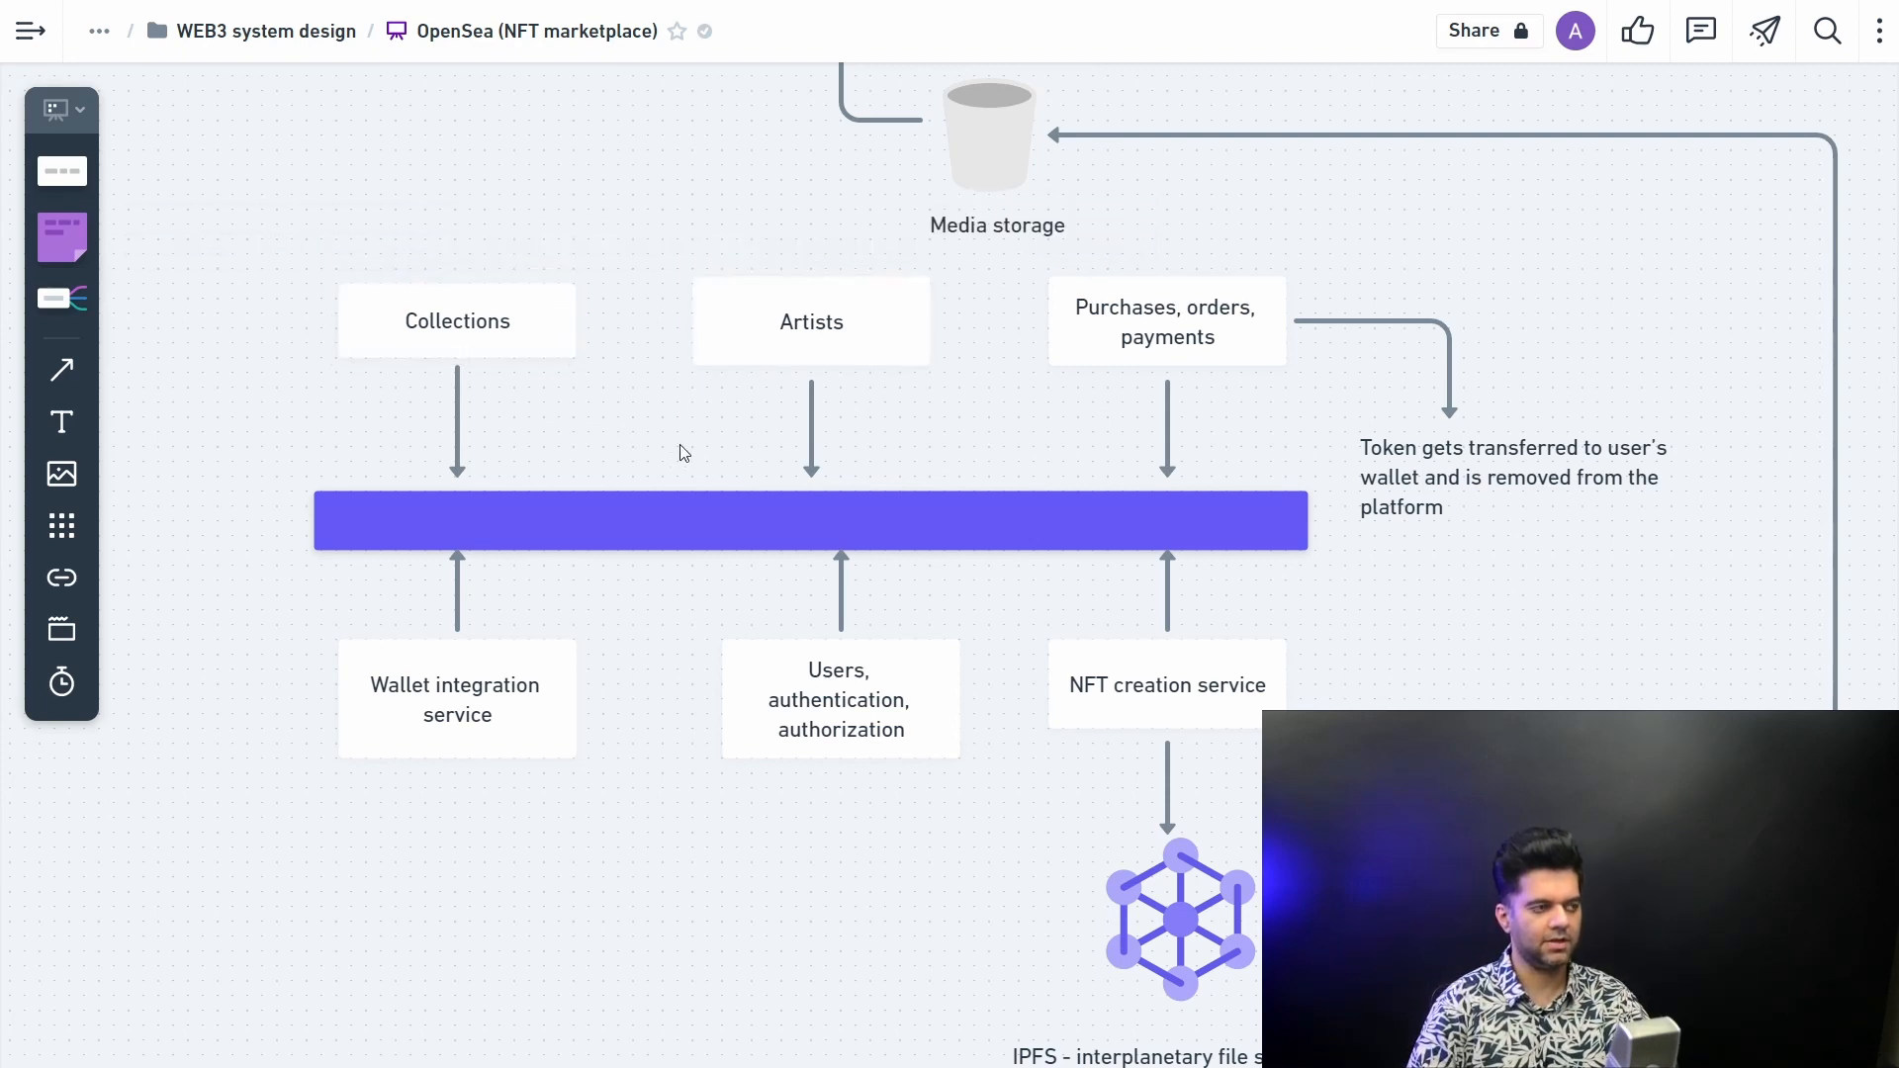
click(468, 344)
click(799, 349)
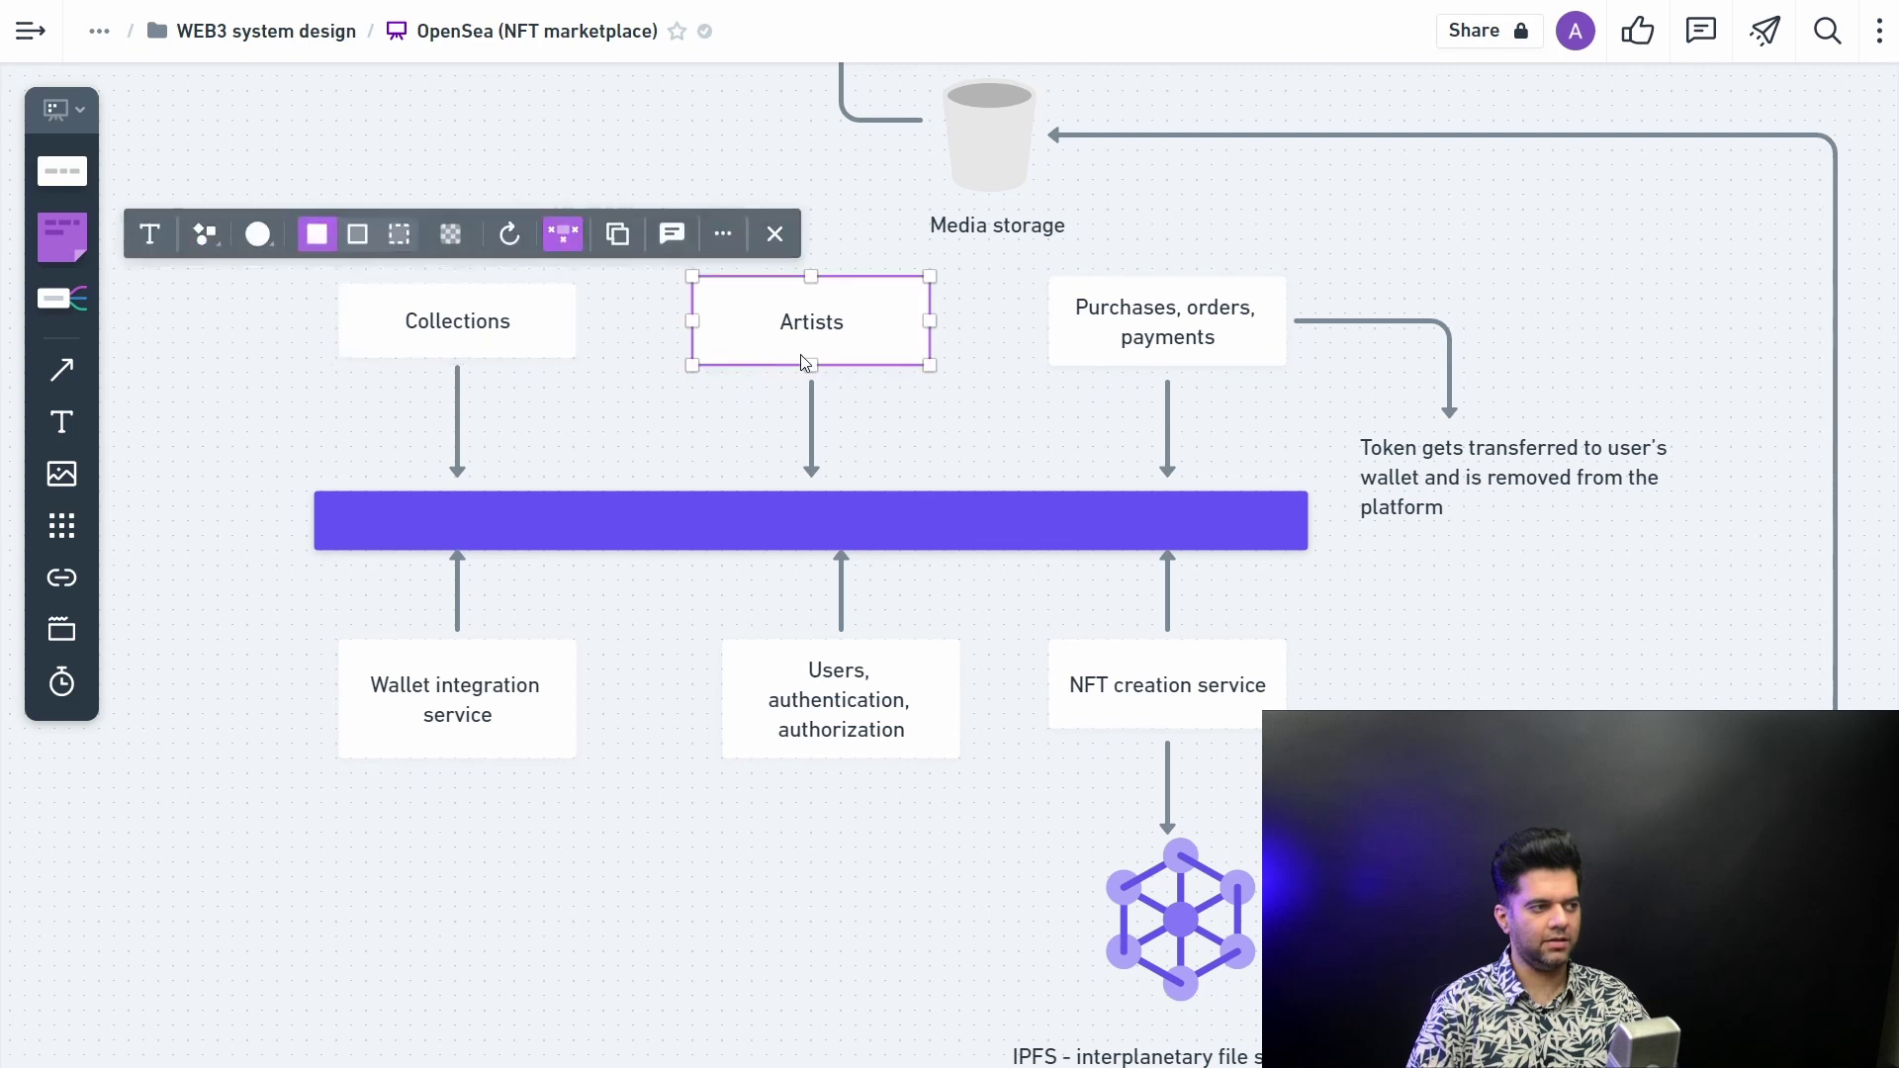
click(1187, 327)
click(549, 703)
click(1158, 686)
click(922, 773)
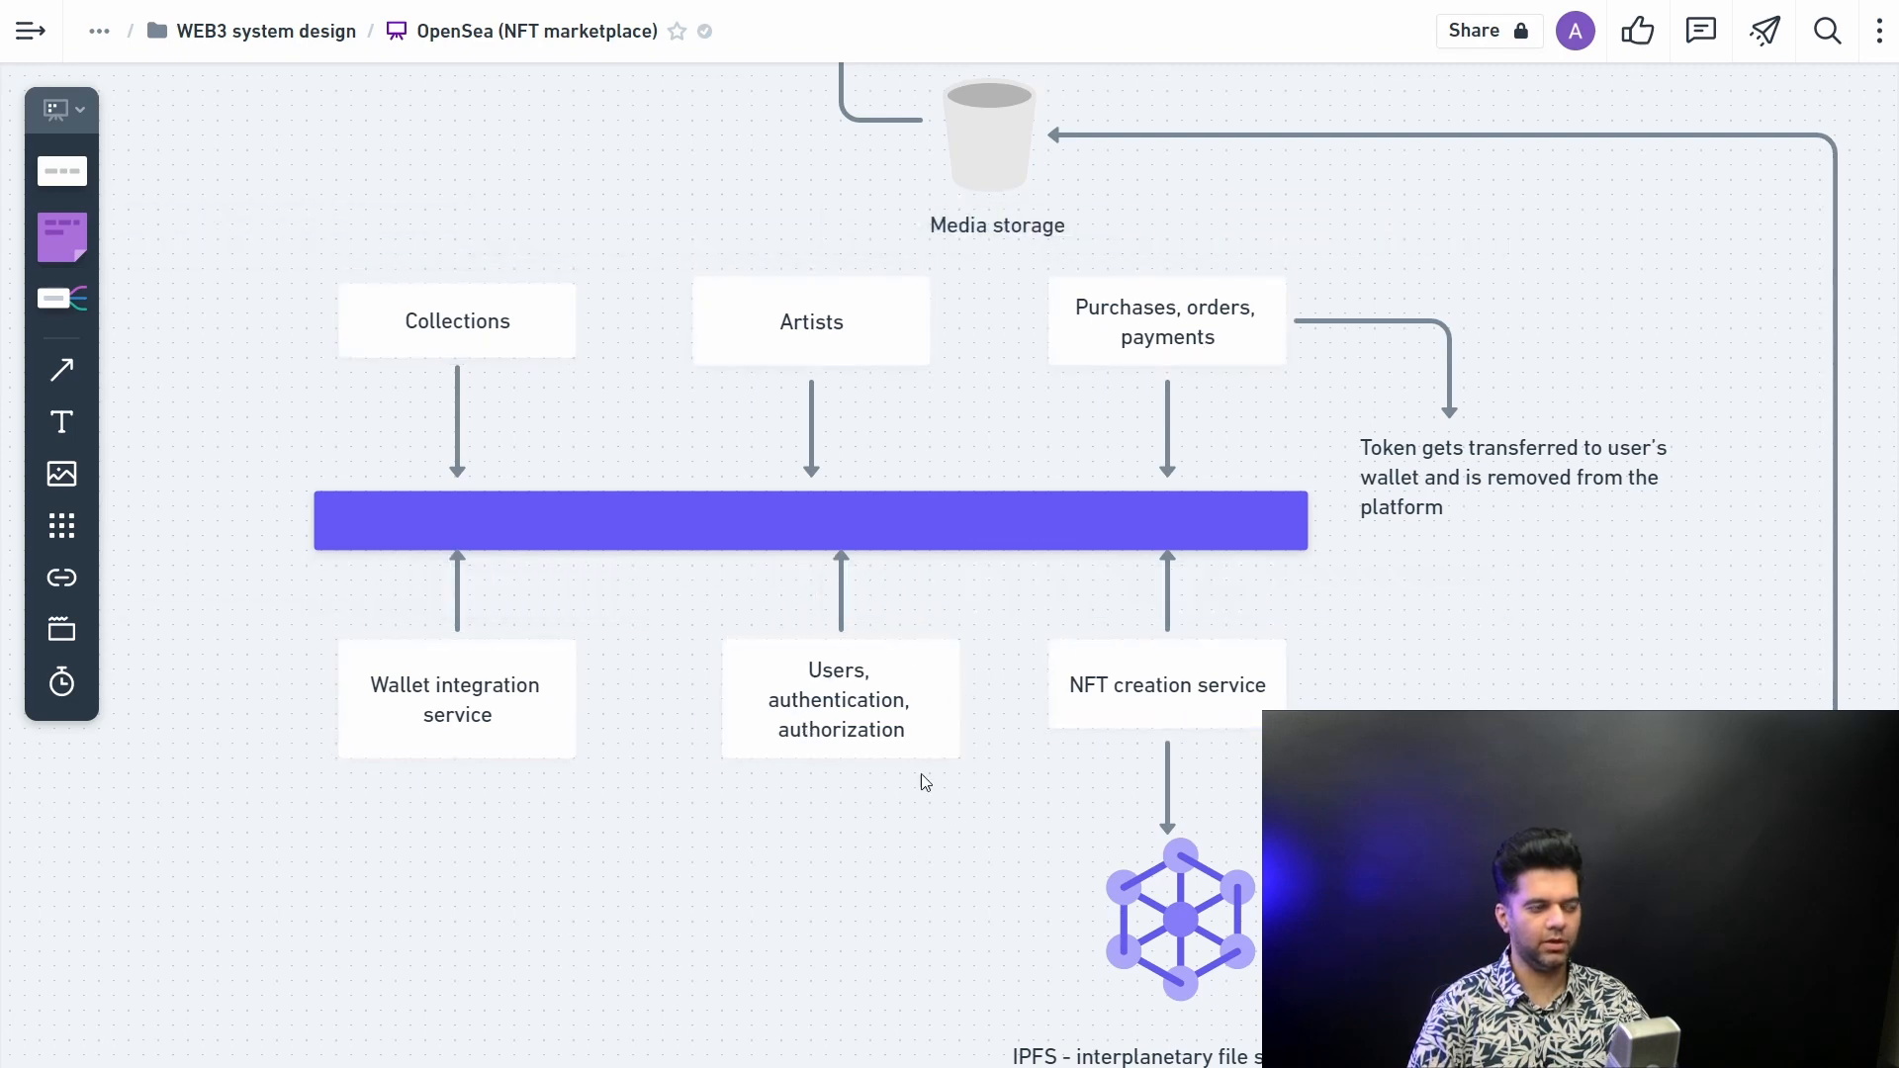
scroll(899, 742, down, 1)
double_click(820, 609)
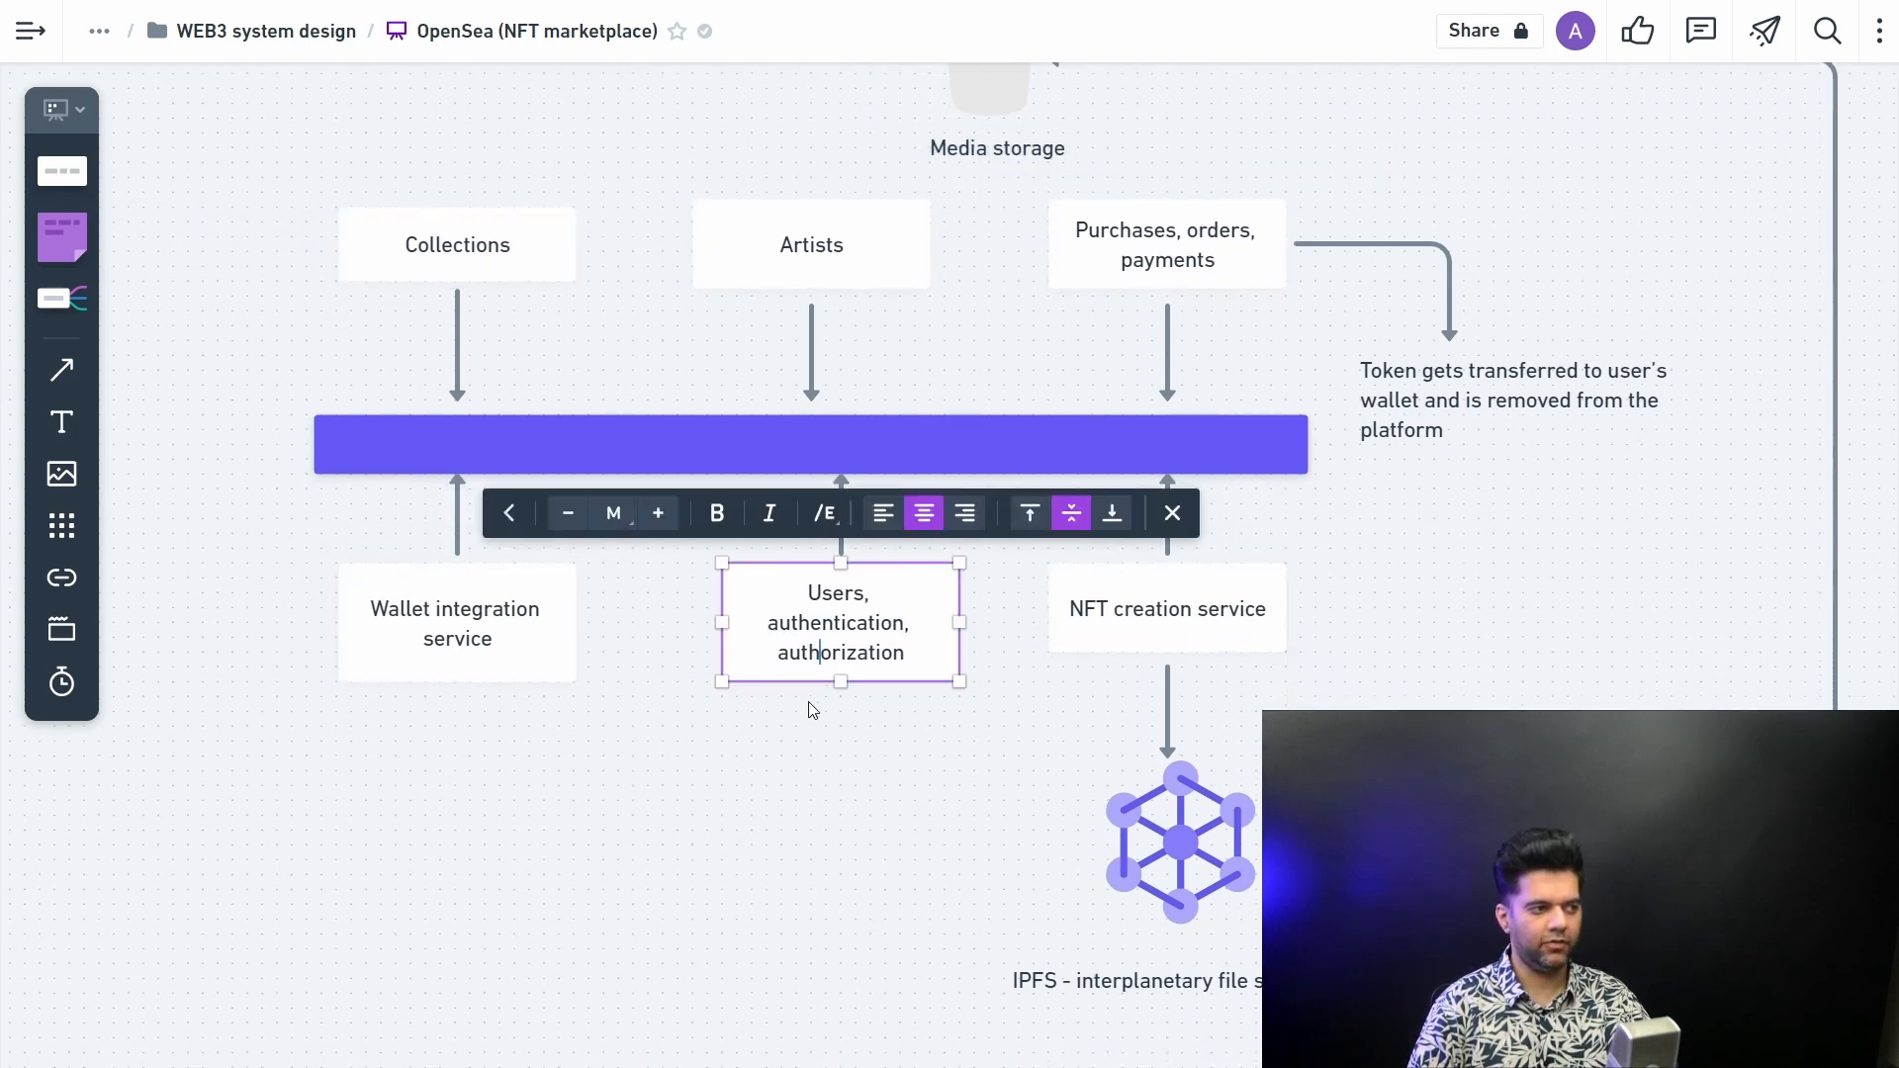
double_click(814, 592)
double_click(831, 624)
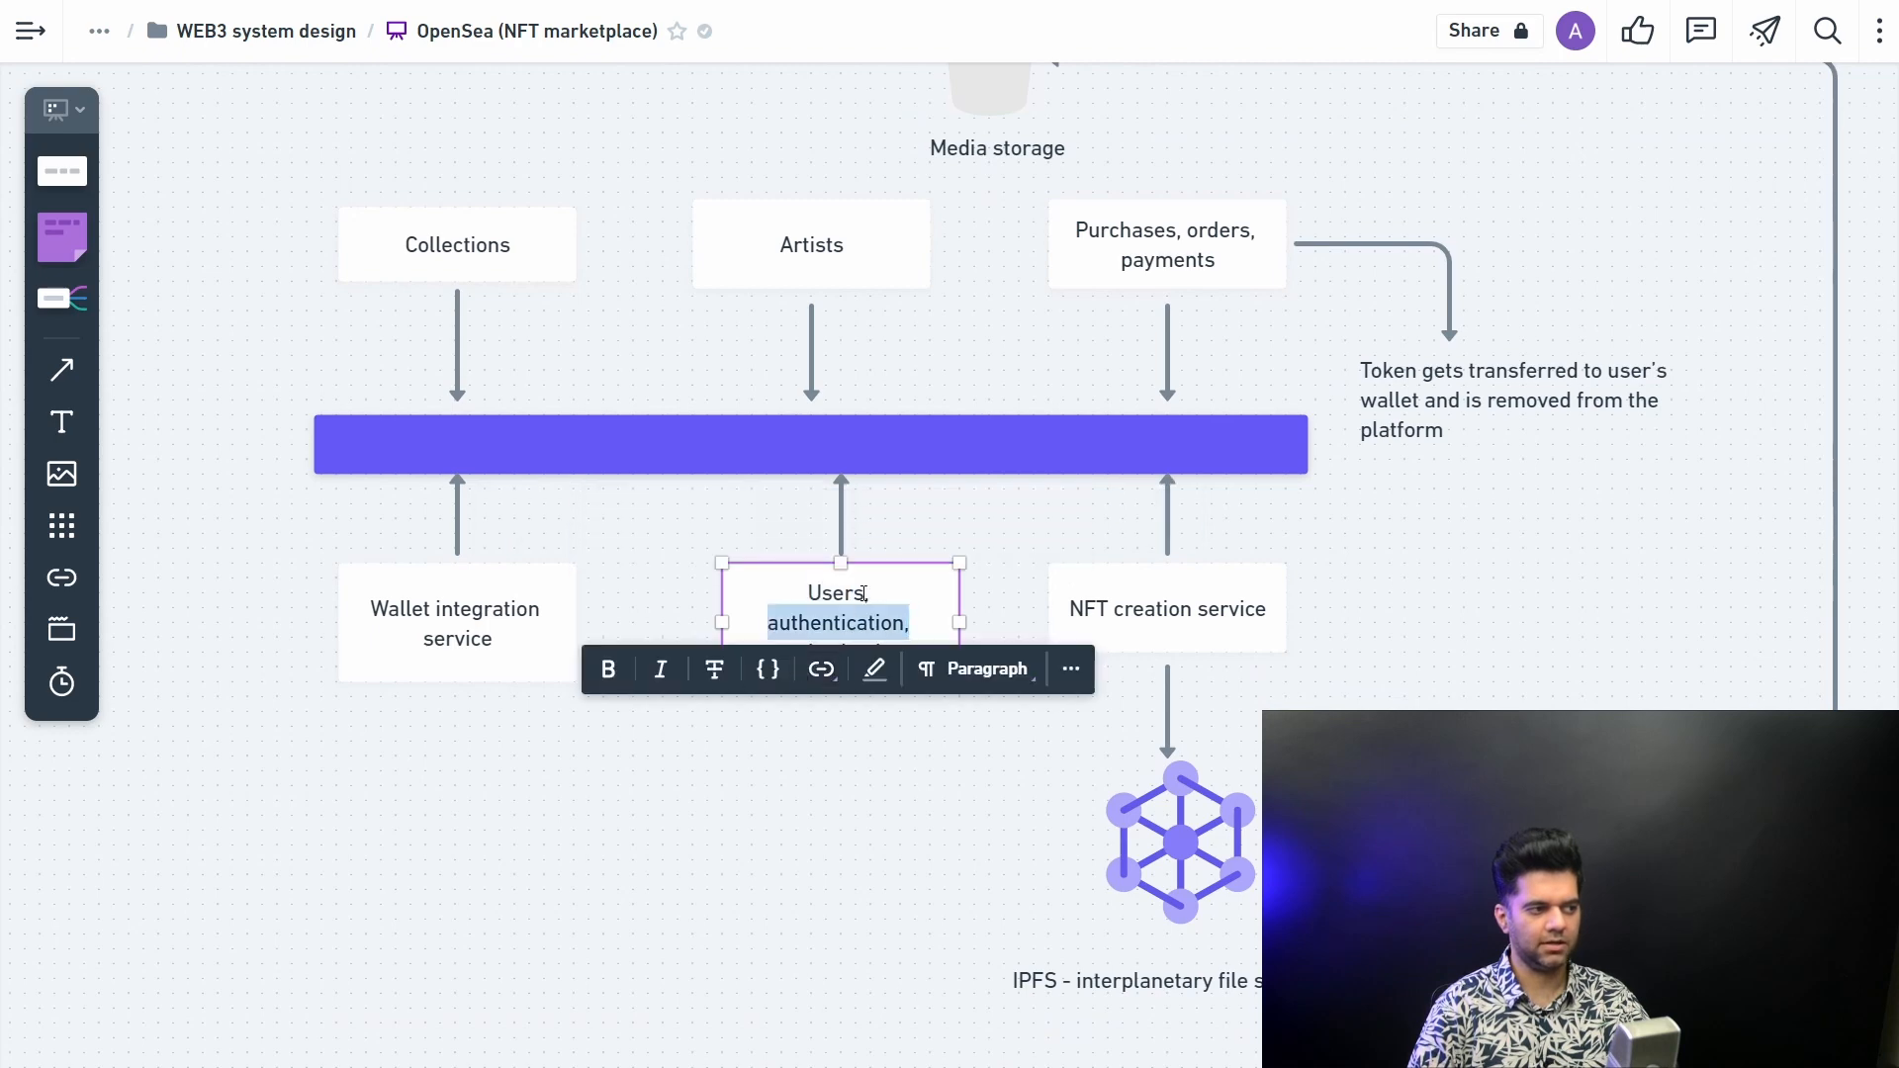
click(1040, 594)
click(839, 617)
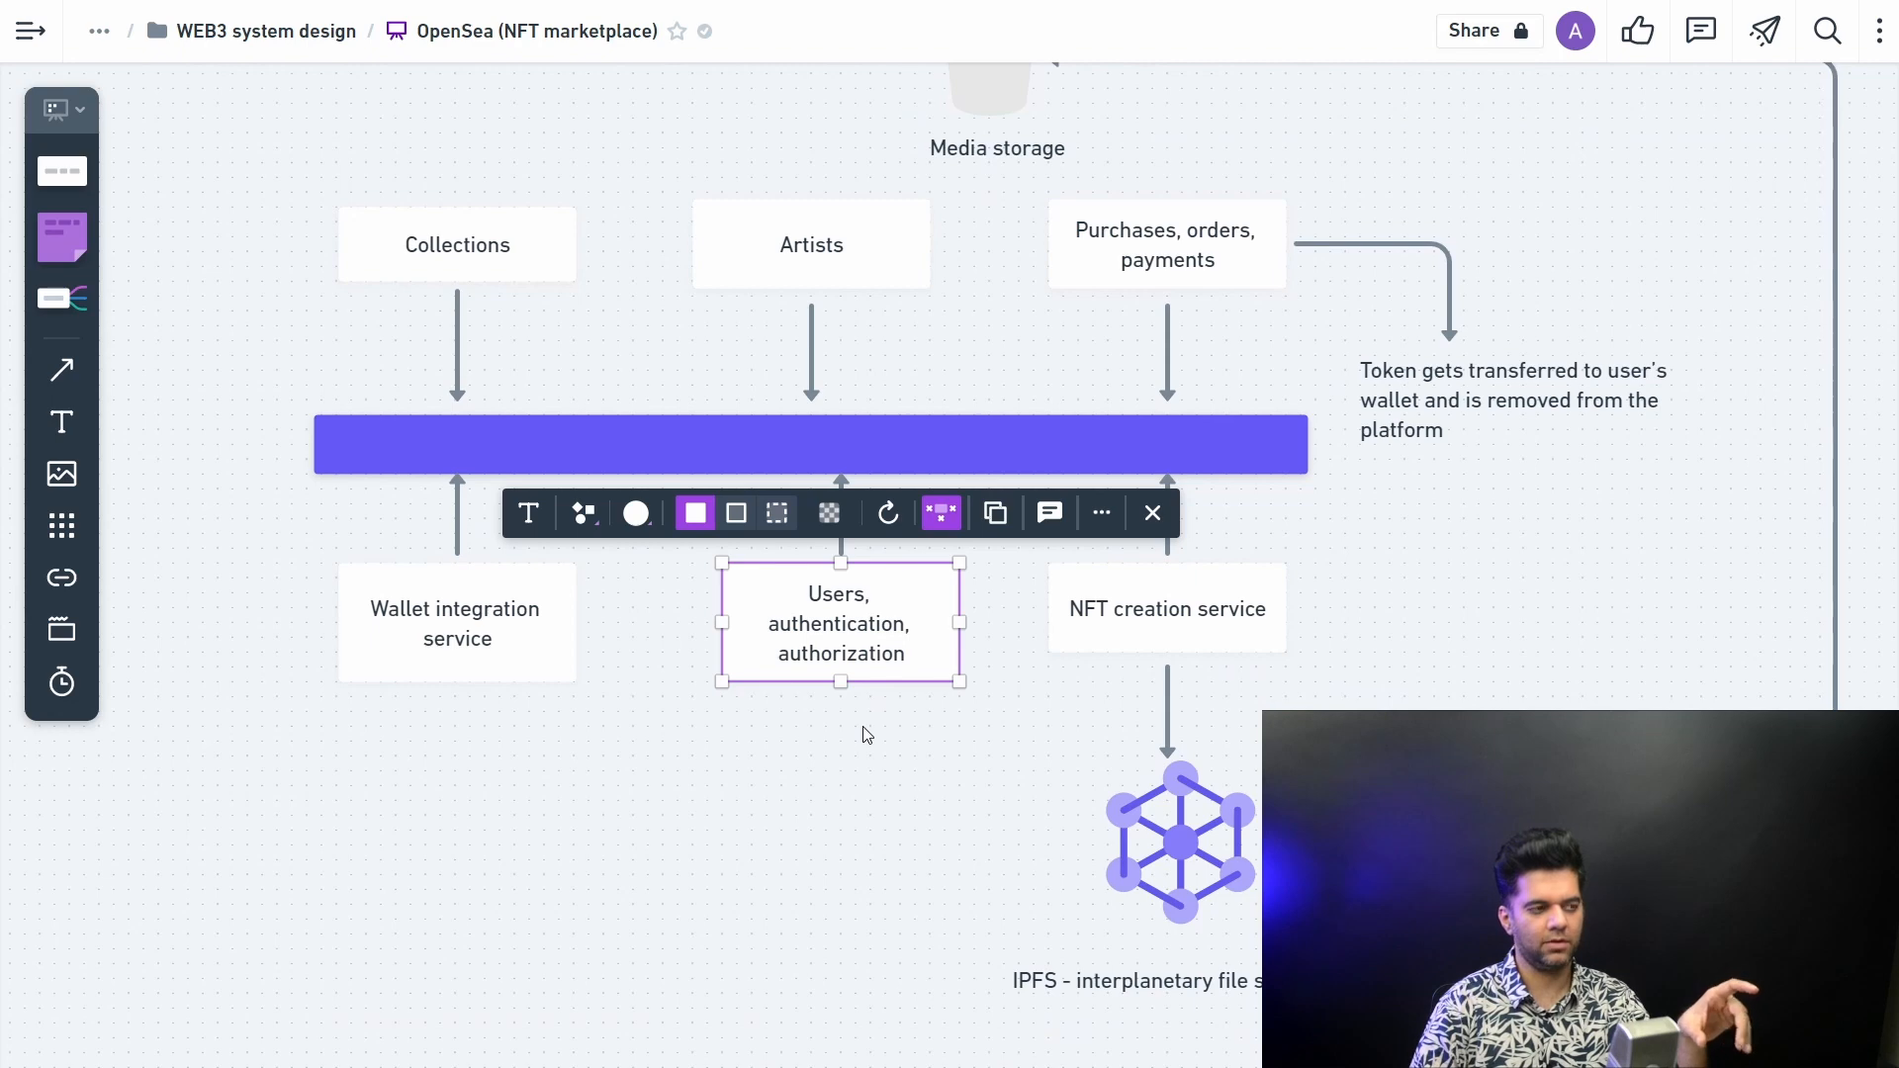
scroll(867, 735, up, 1)
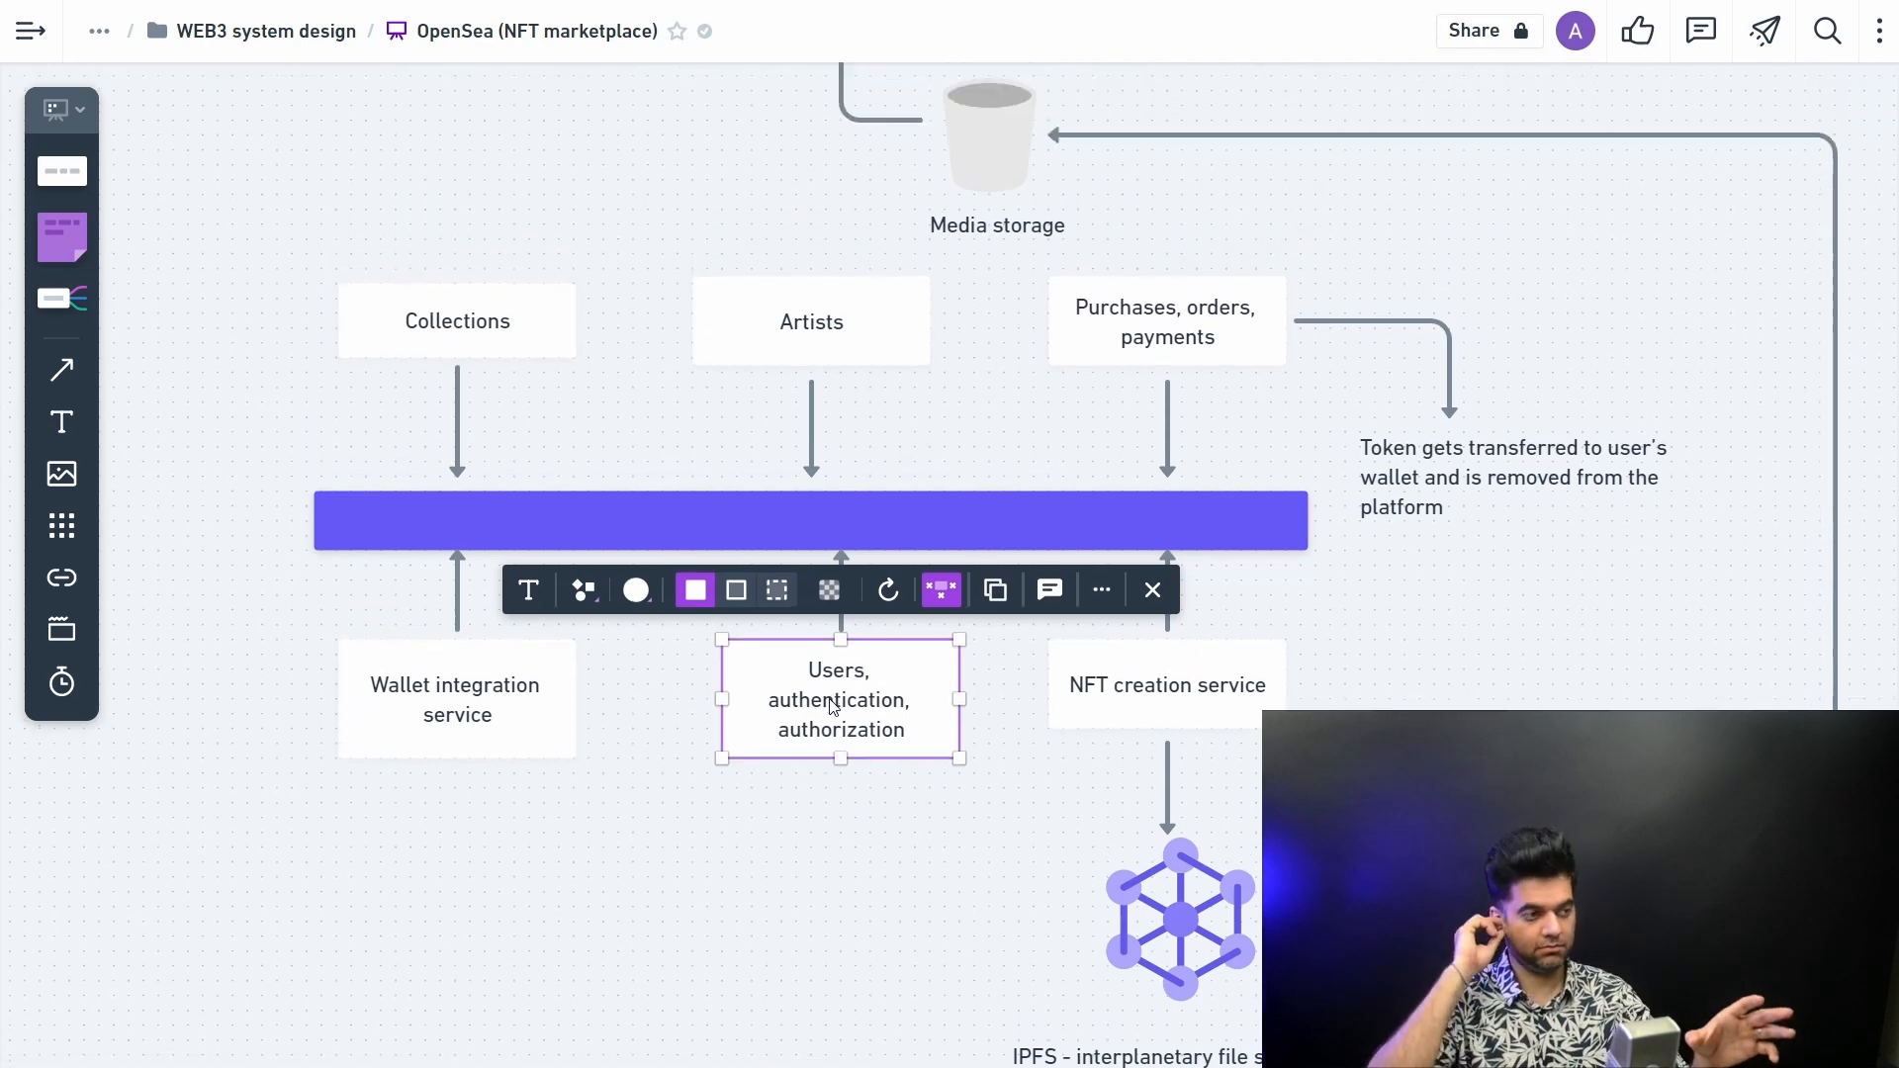
click(1167, 330)
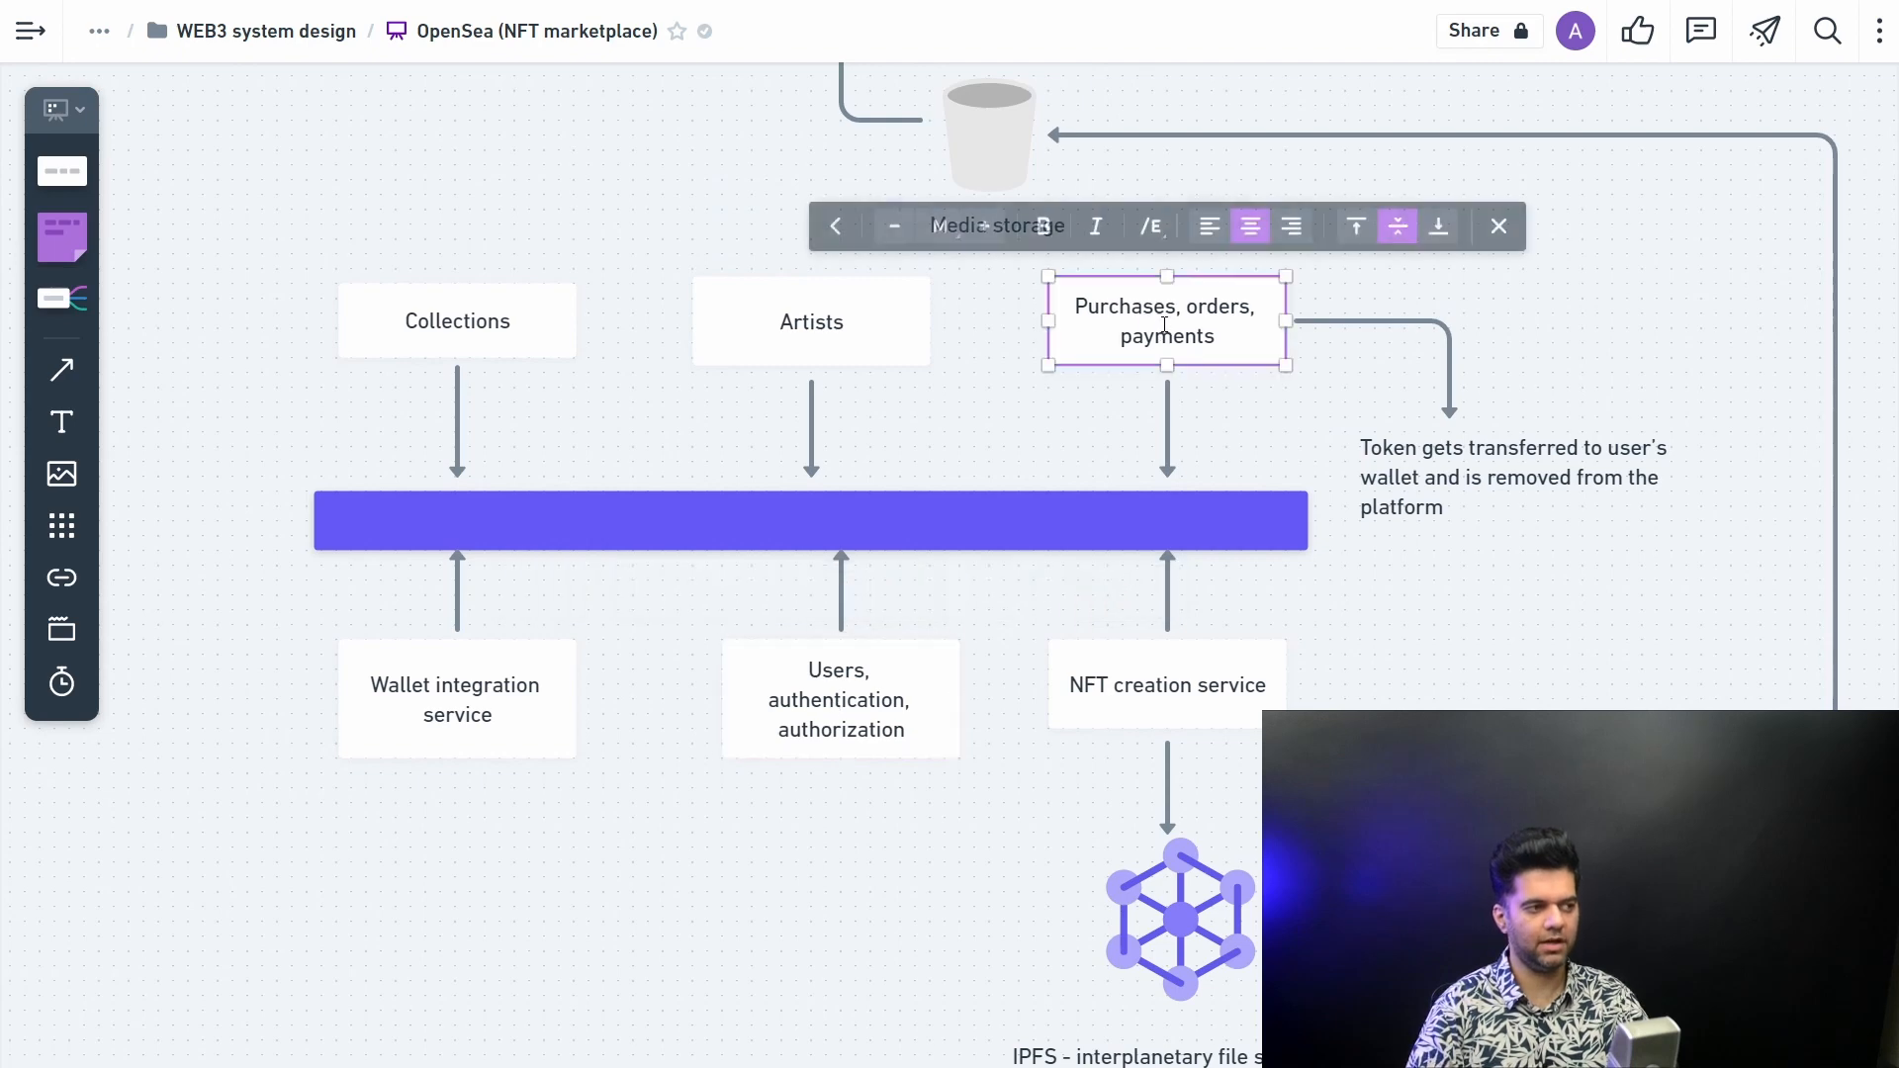
double_click(1196, 307)
drag(1187, 307, 1214, 337)
key(Escape)
click(1241, 398)
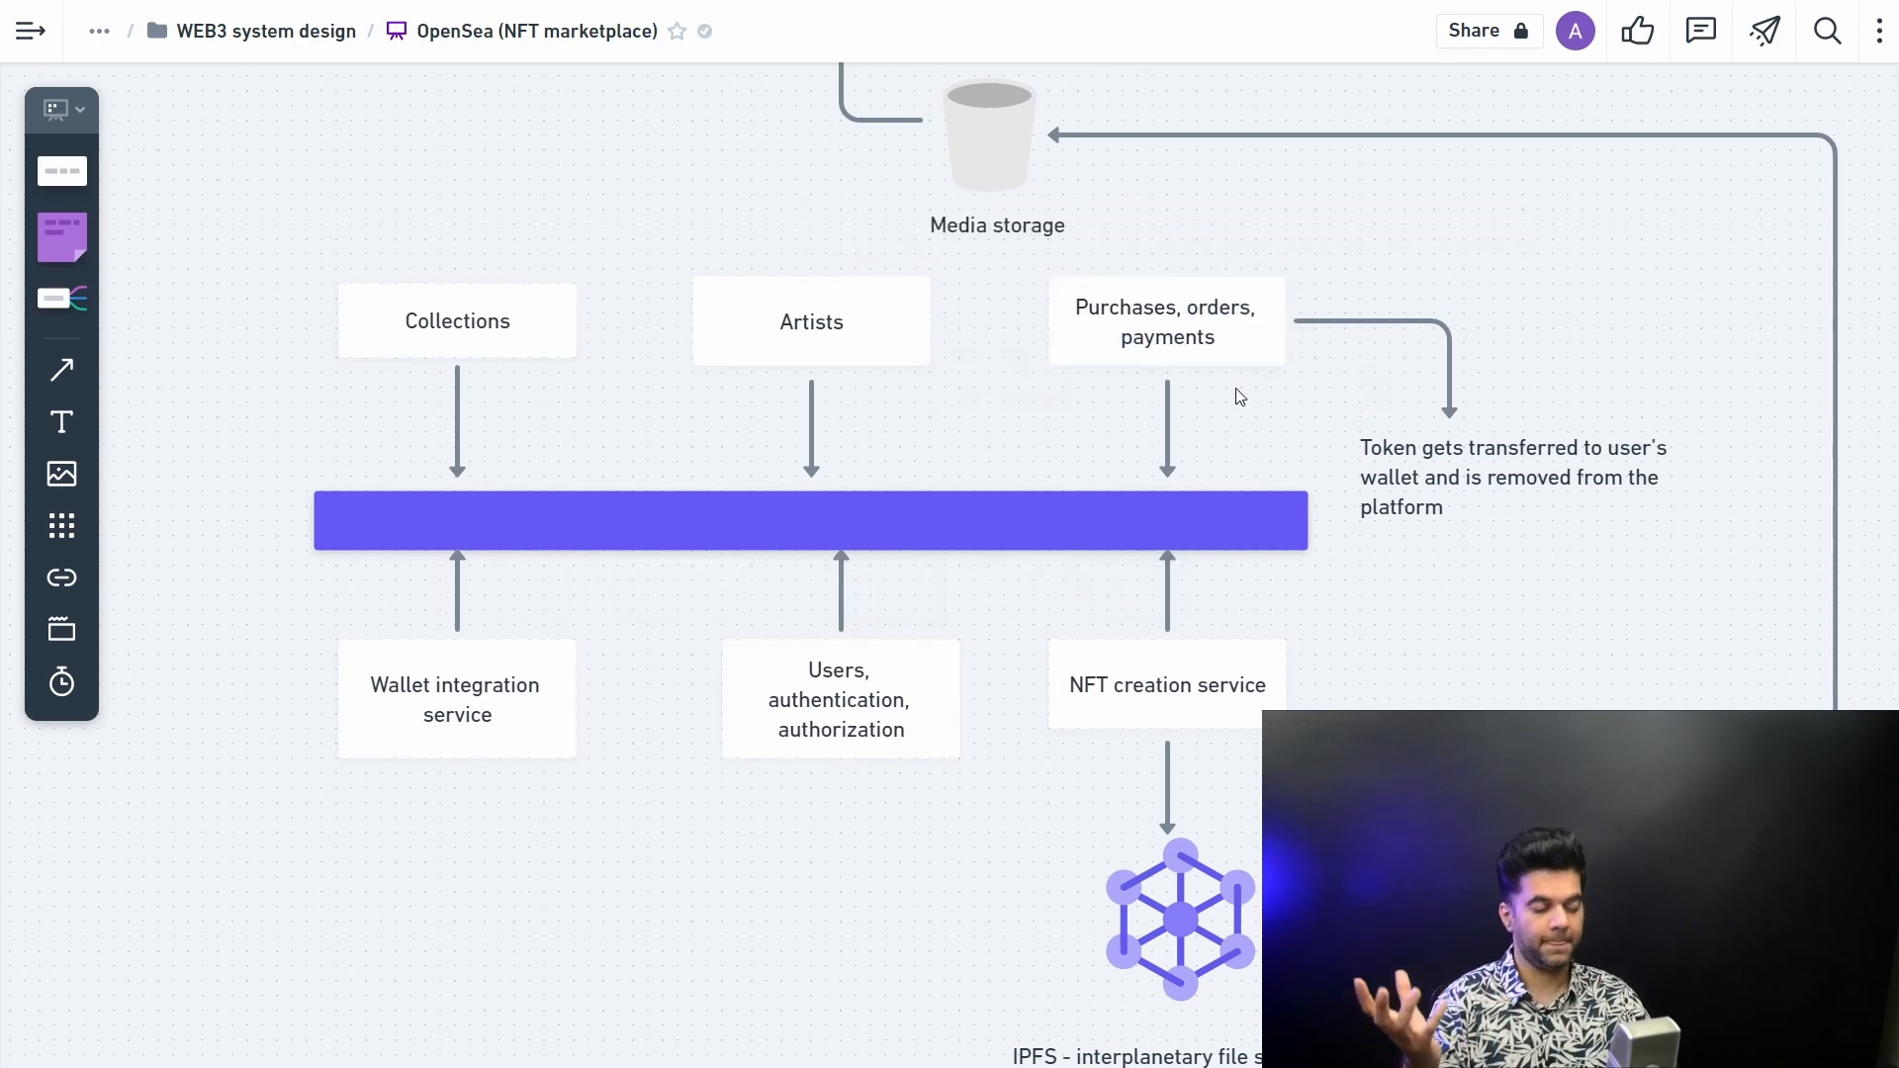
click(1166, 327)
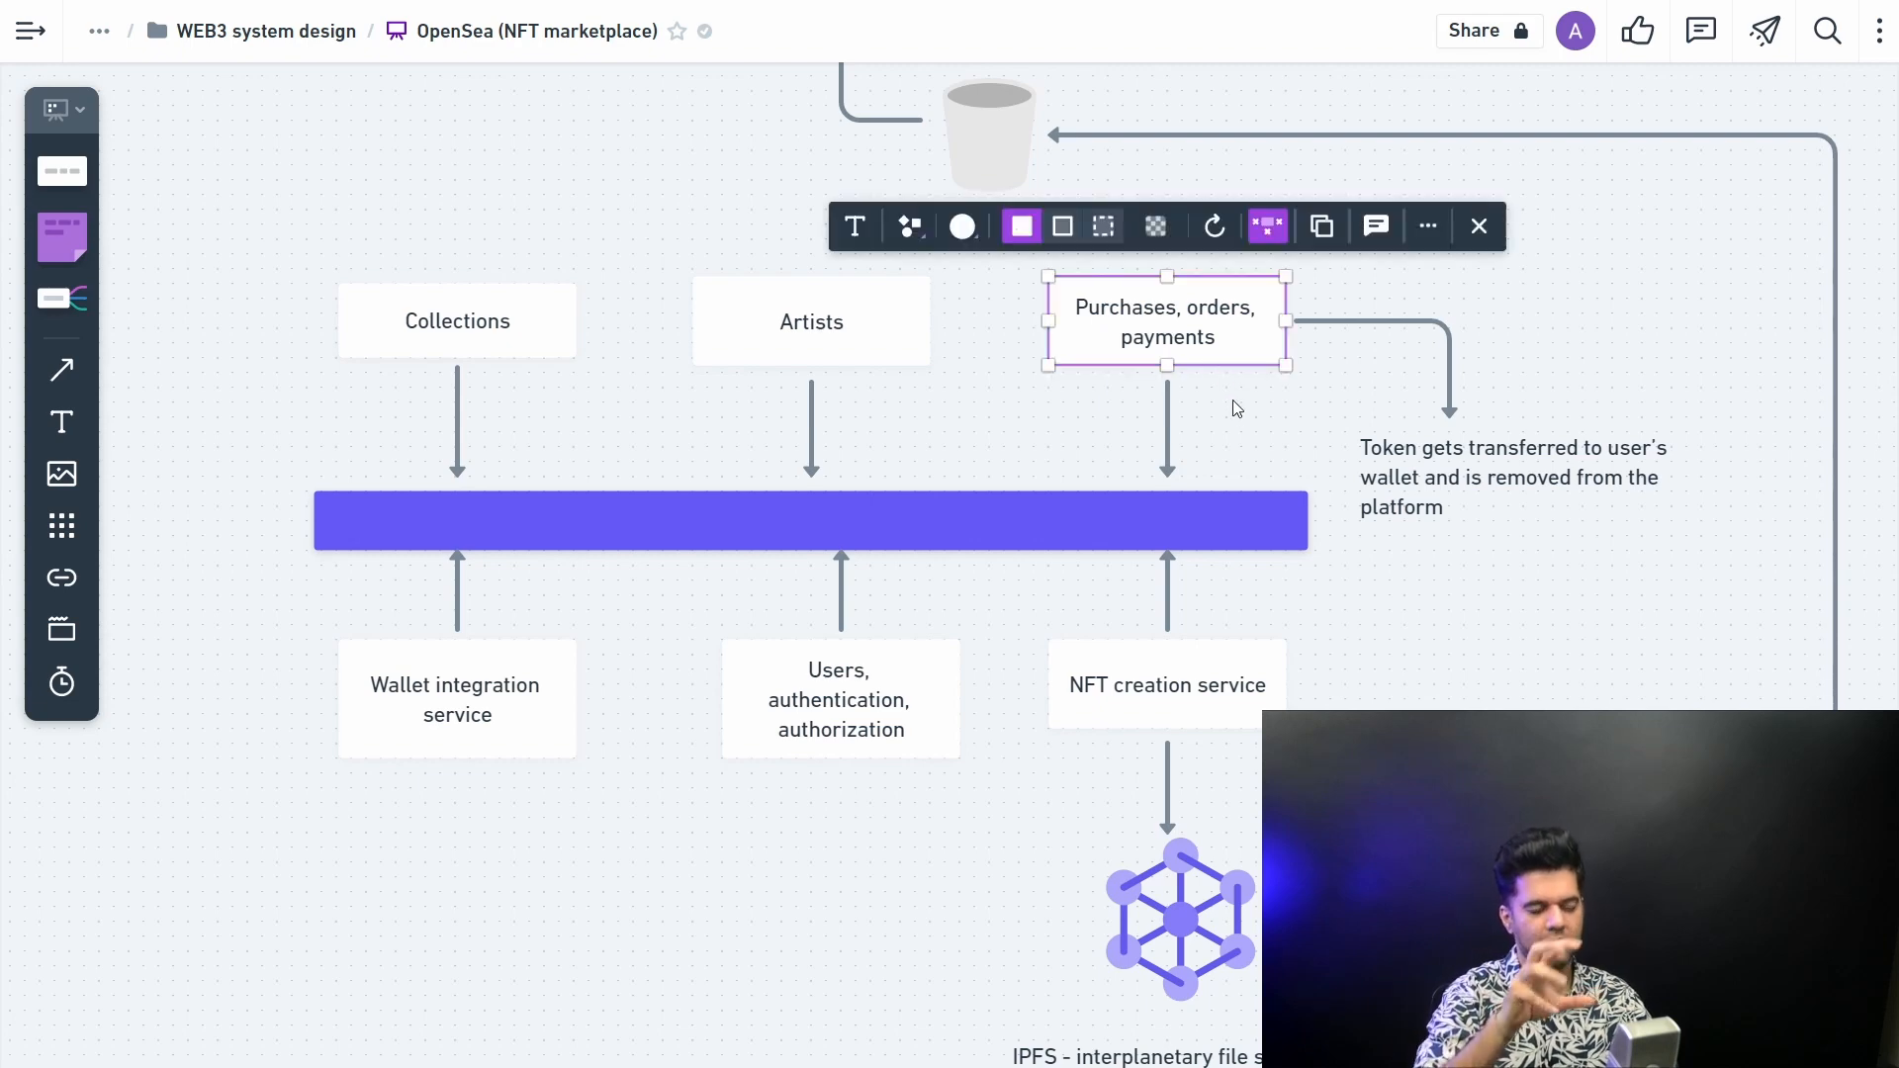
click(1251, 433)
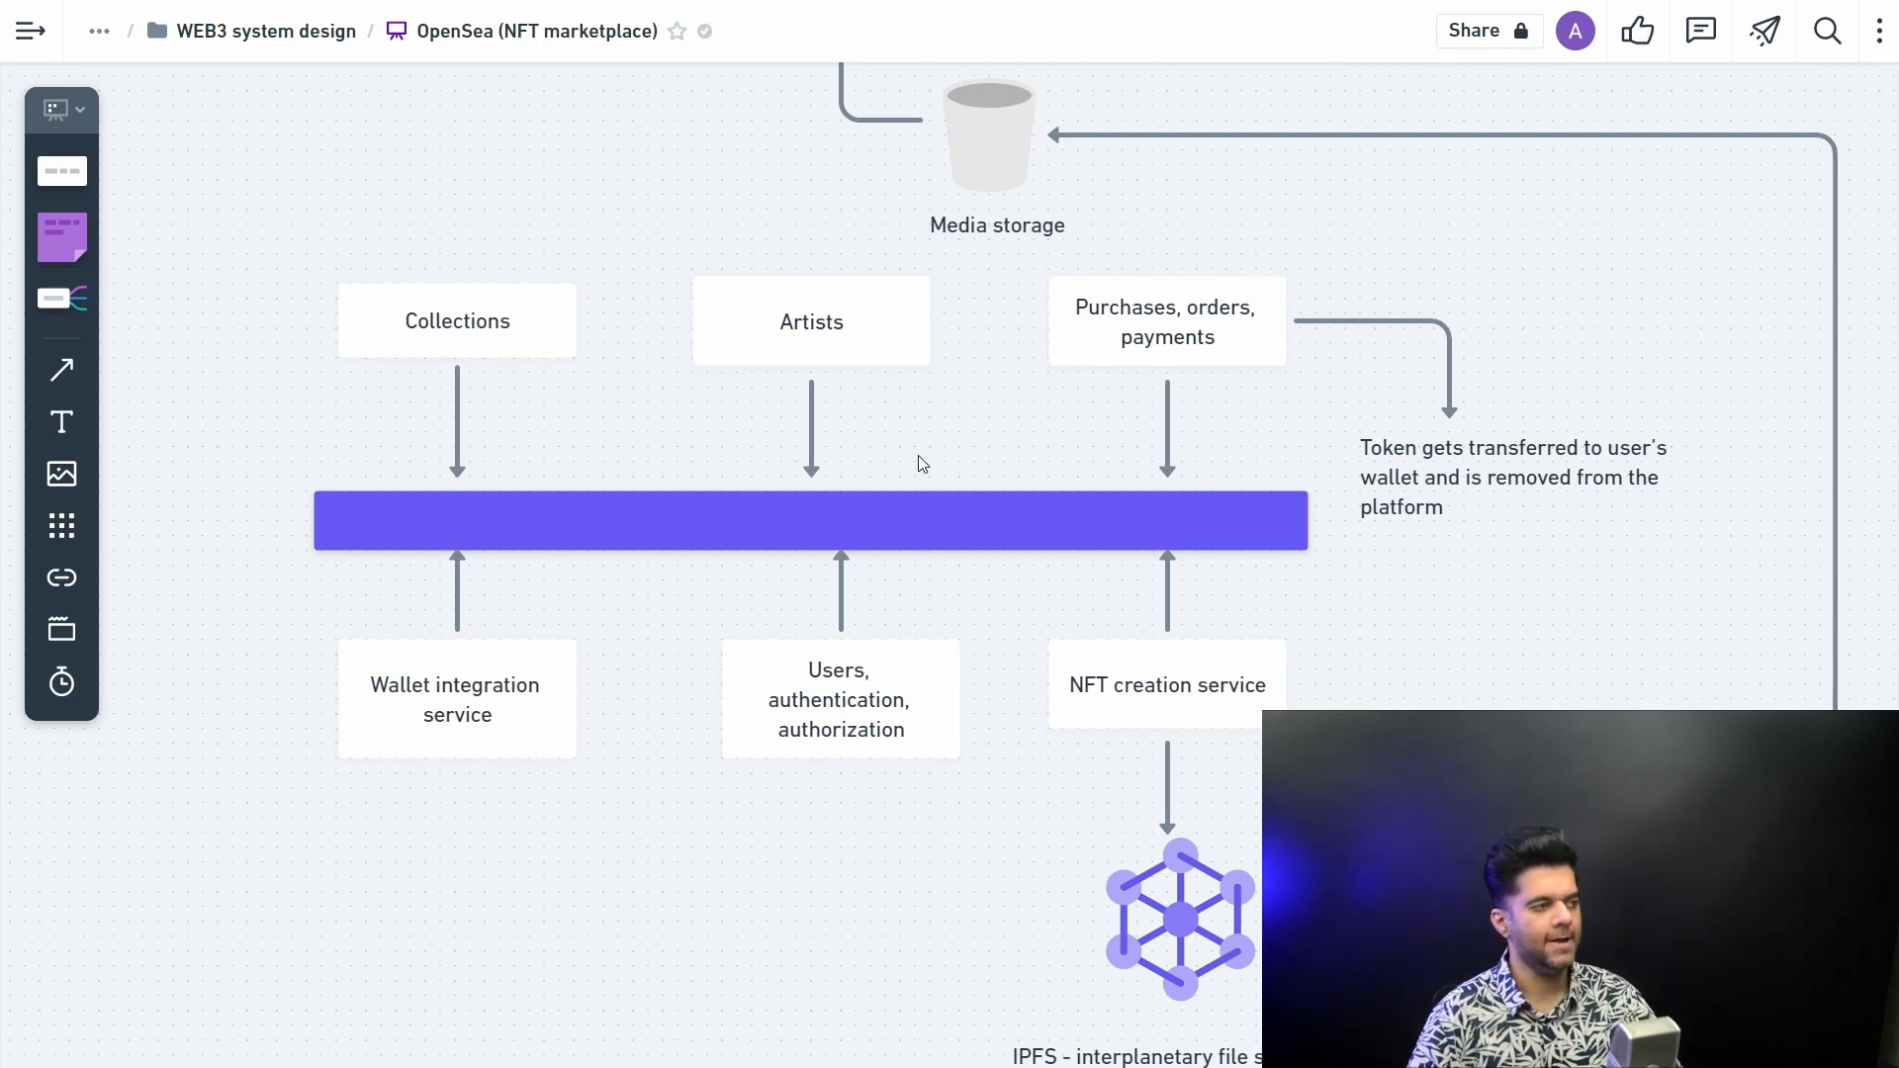
click(510, 339)
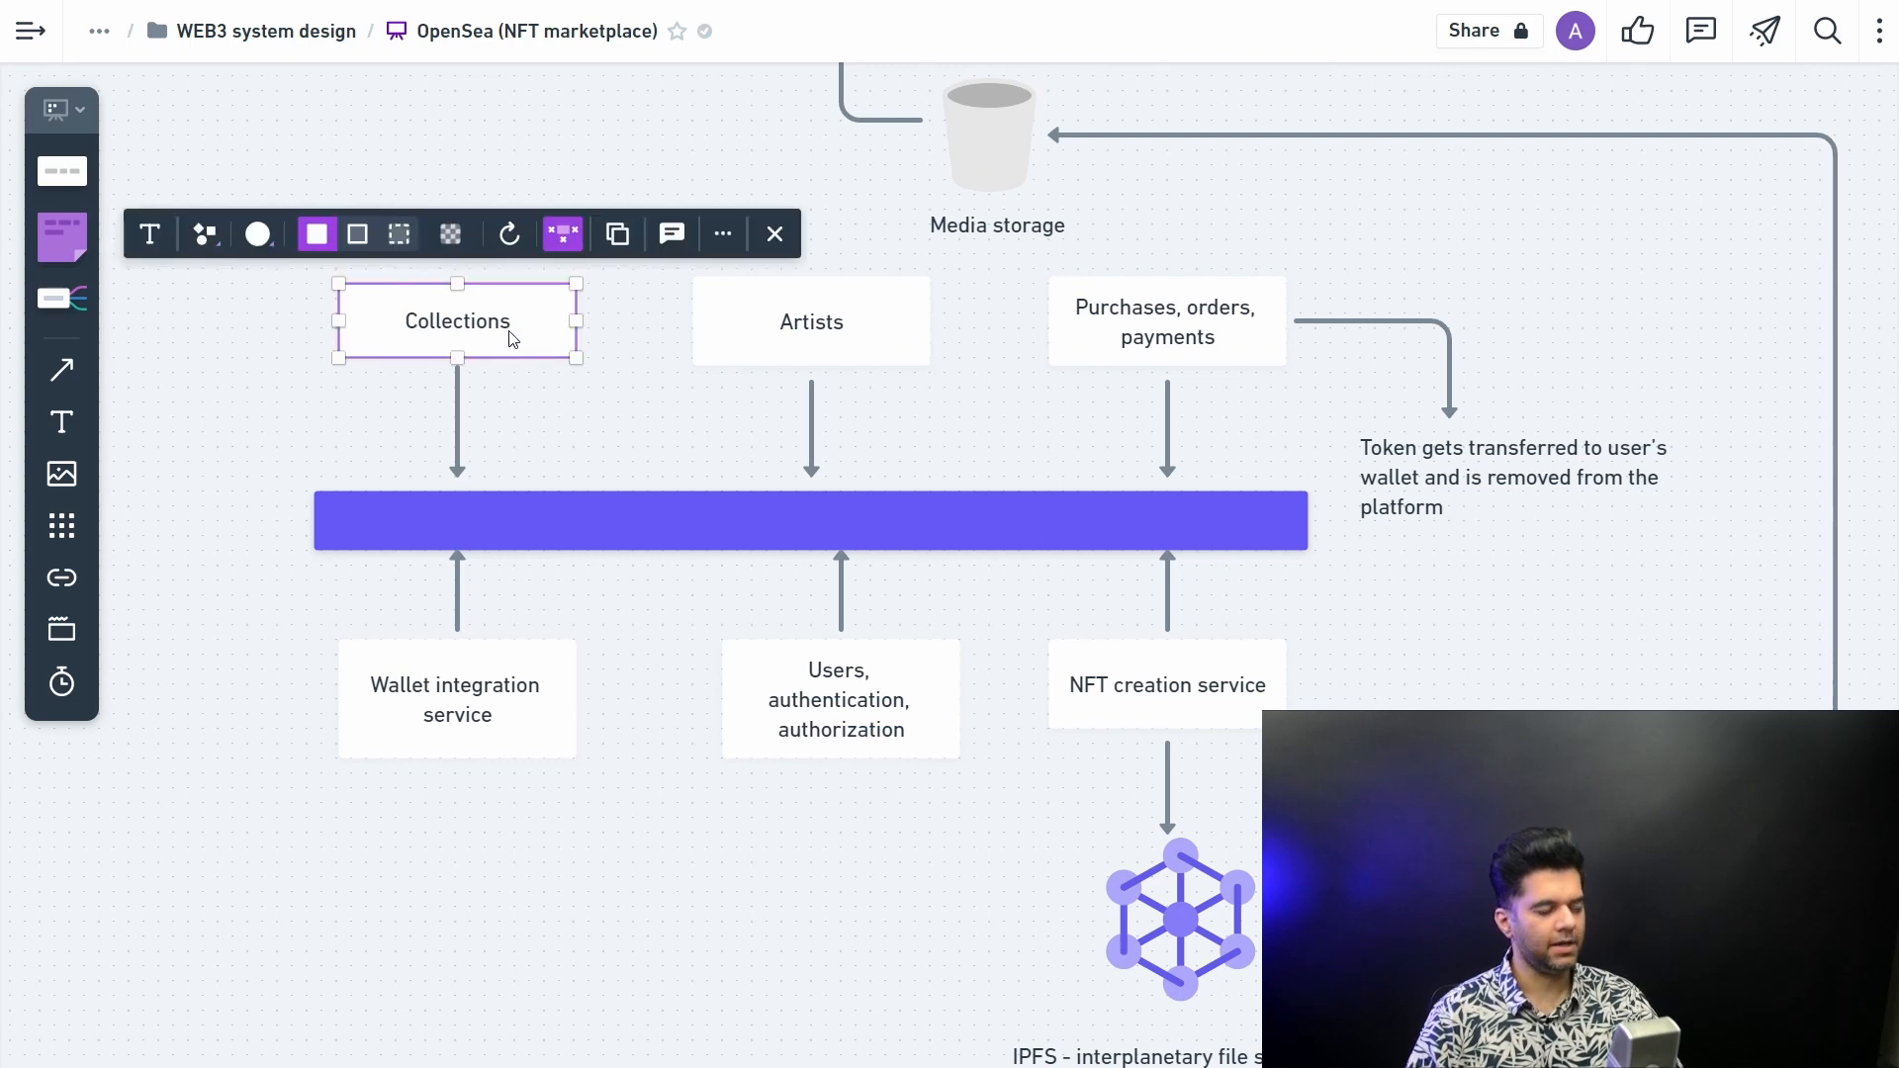
click(497, 433)
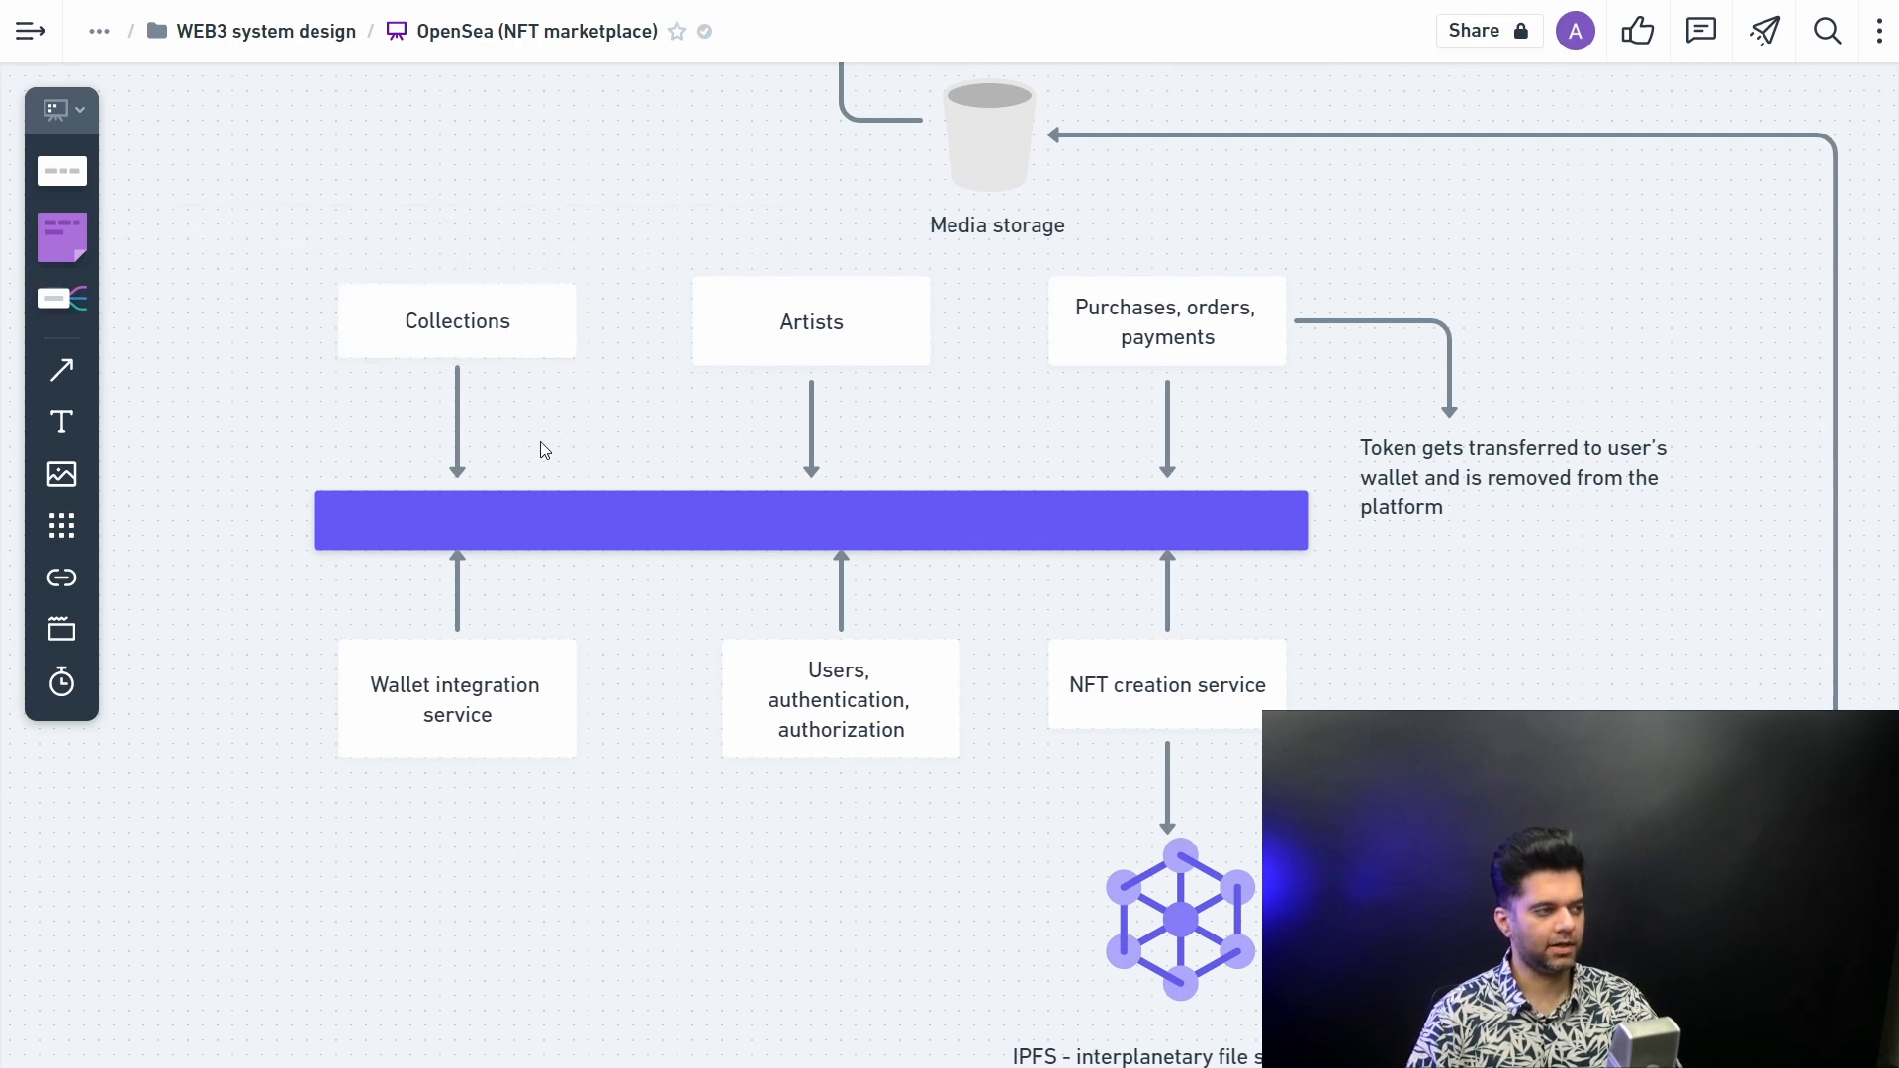
scroll(498, 446, up, 1)
Step: Place a database icon above Collections and connect it down to the box
click(61, 525)
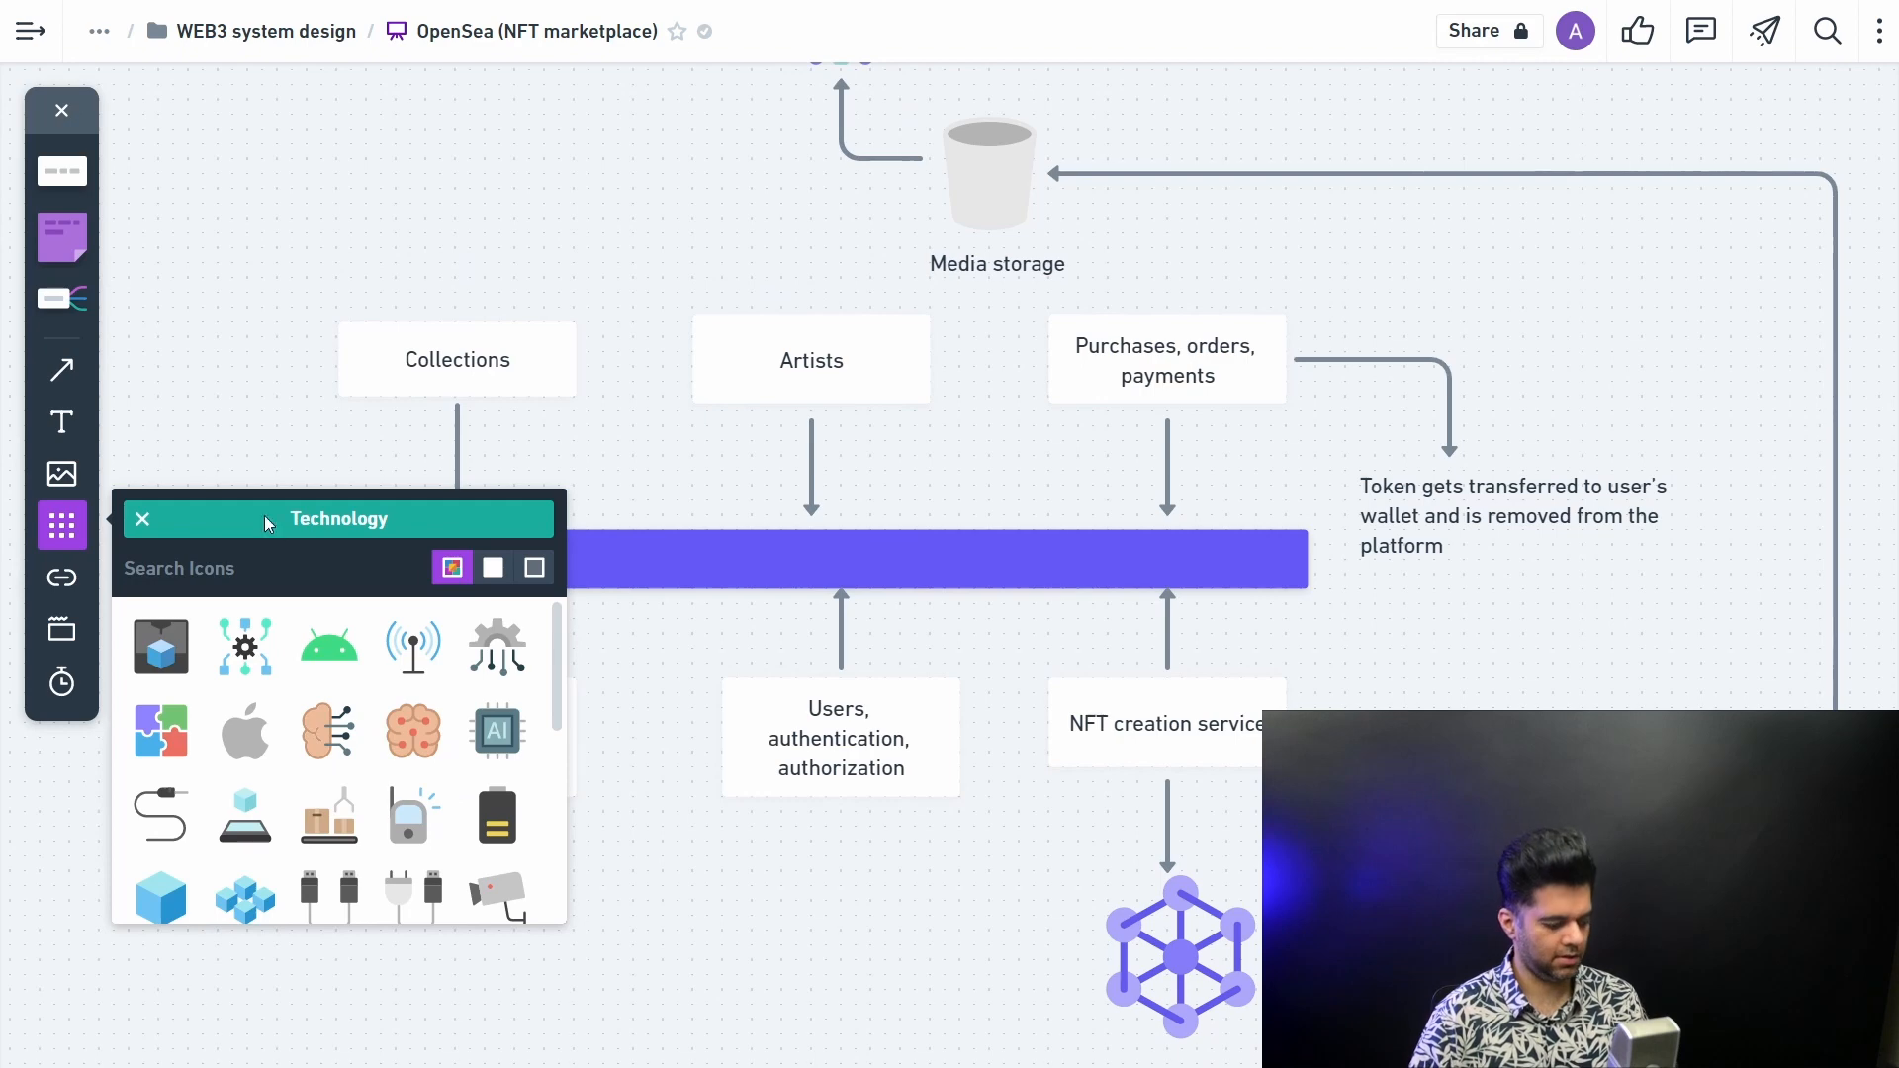
click(146, 521)
mouse_move(161, 683)
mouse_down()
mouse_move(320, 264)
mouse_move(268, 187)
mouse_up()
scroll(328, 353, up, 2)
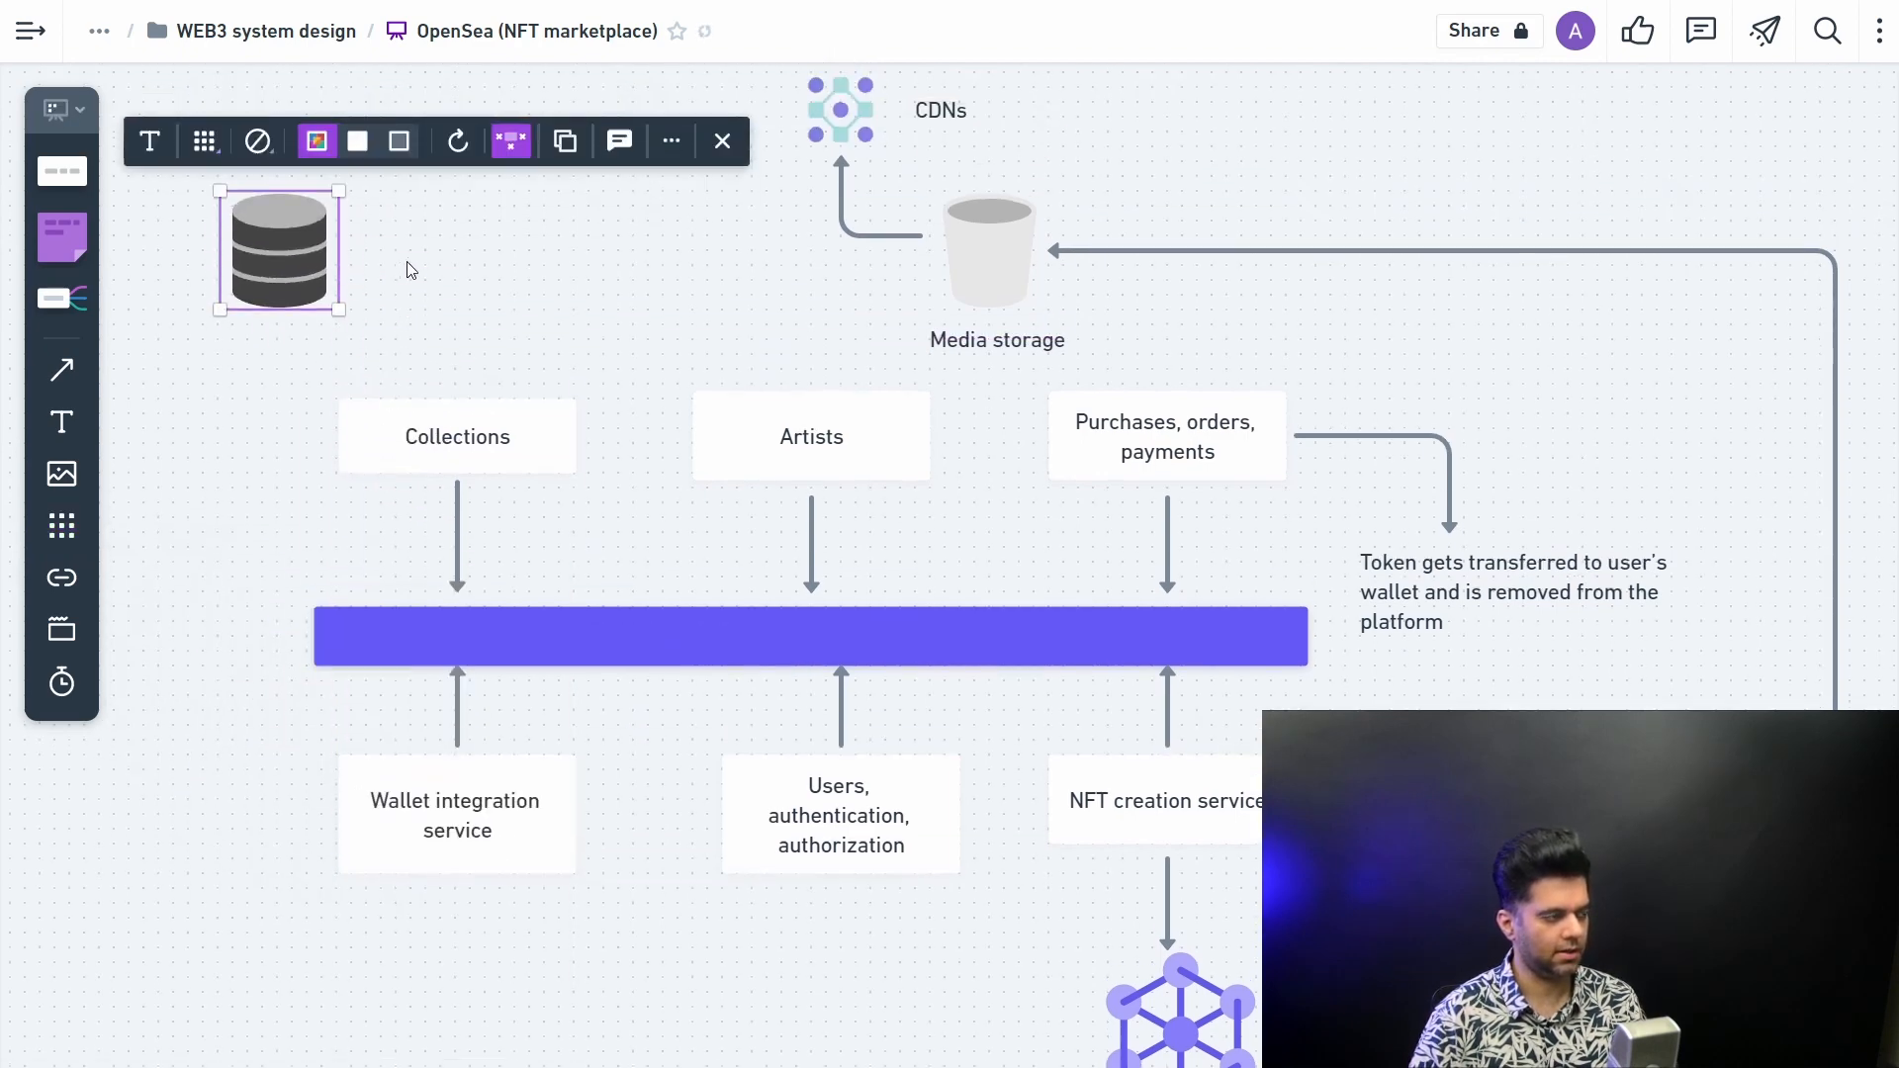
click(377, 393)
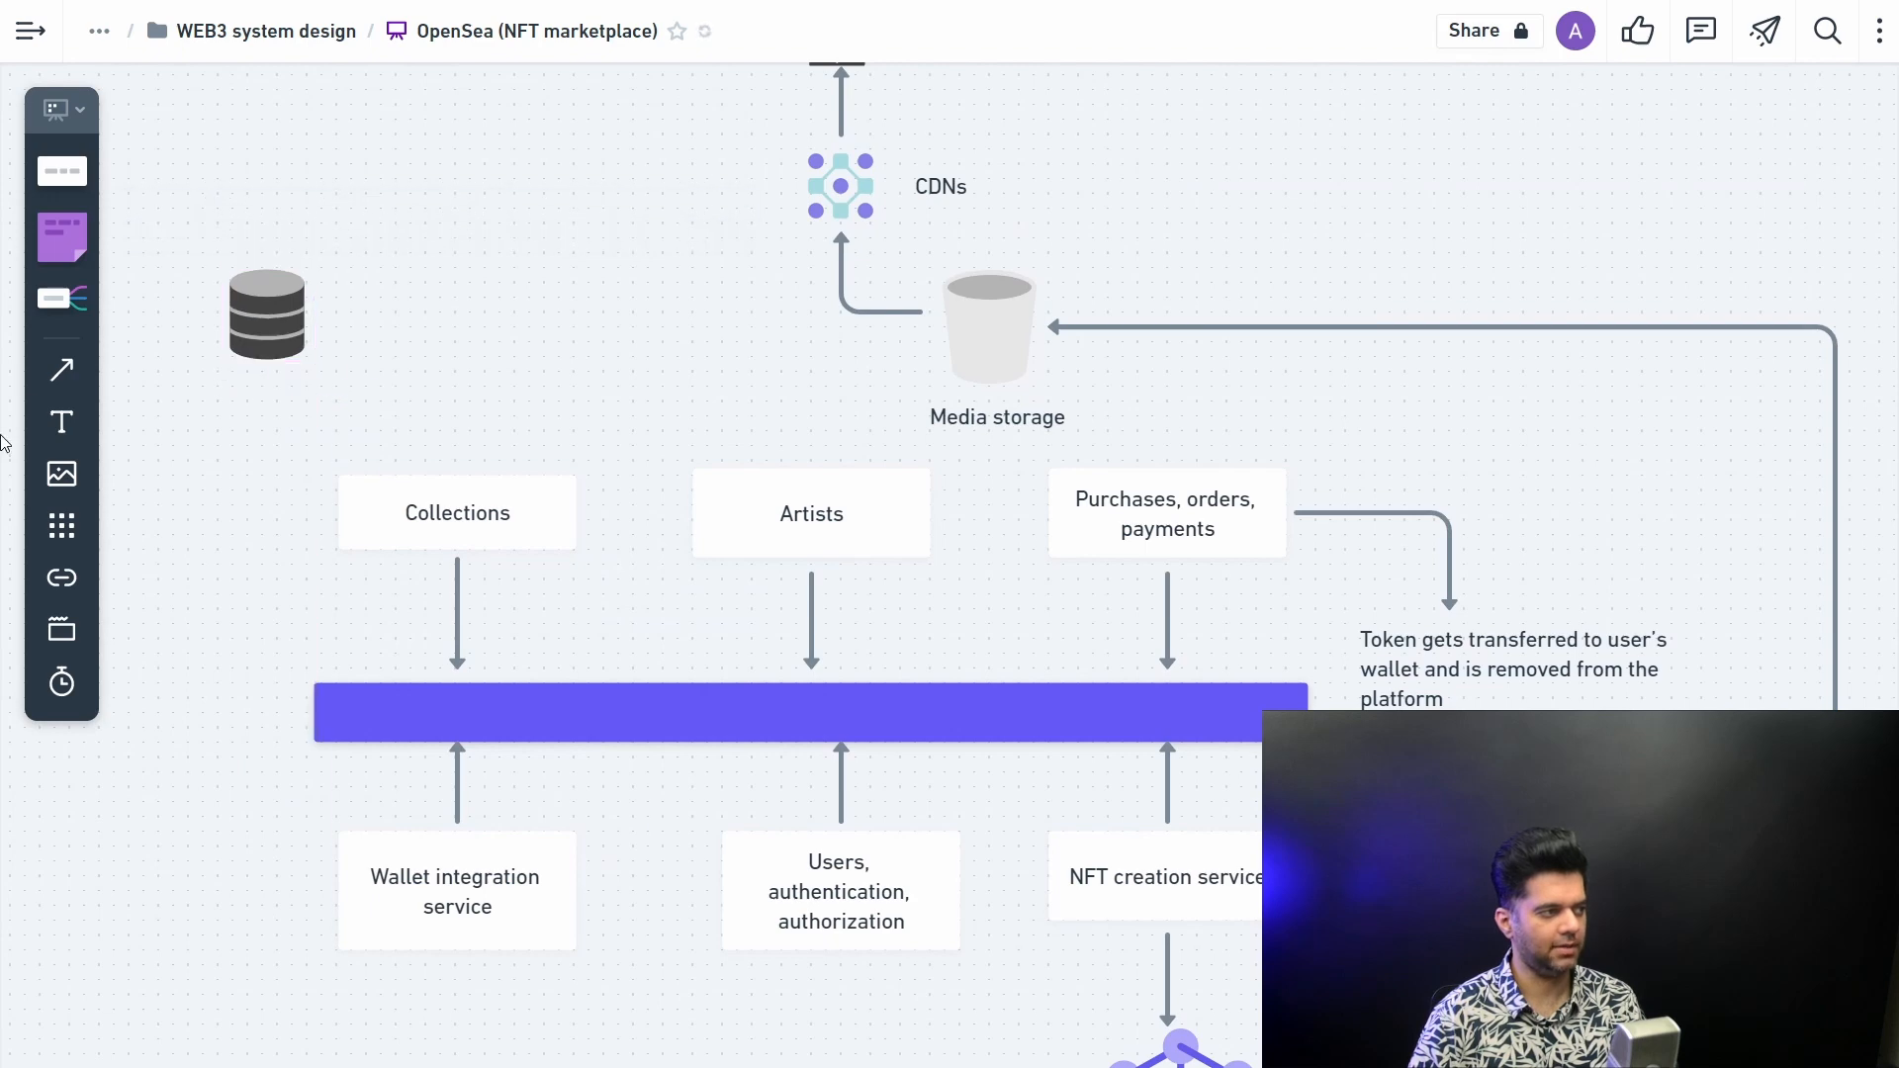
click(62, 369)
drag(325, 313, 472, 439)
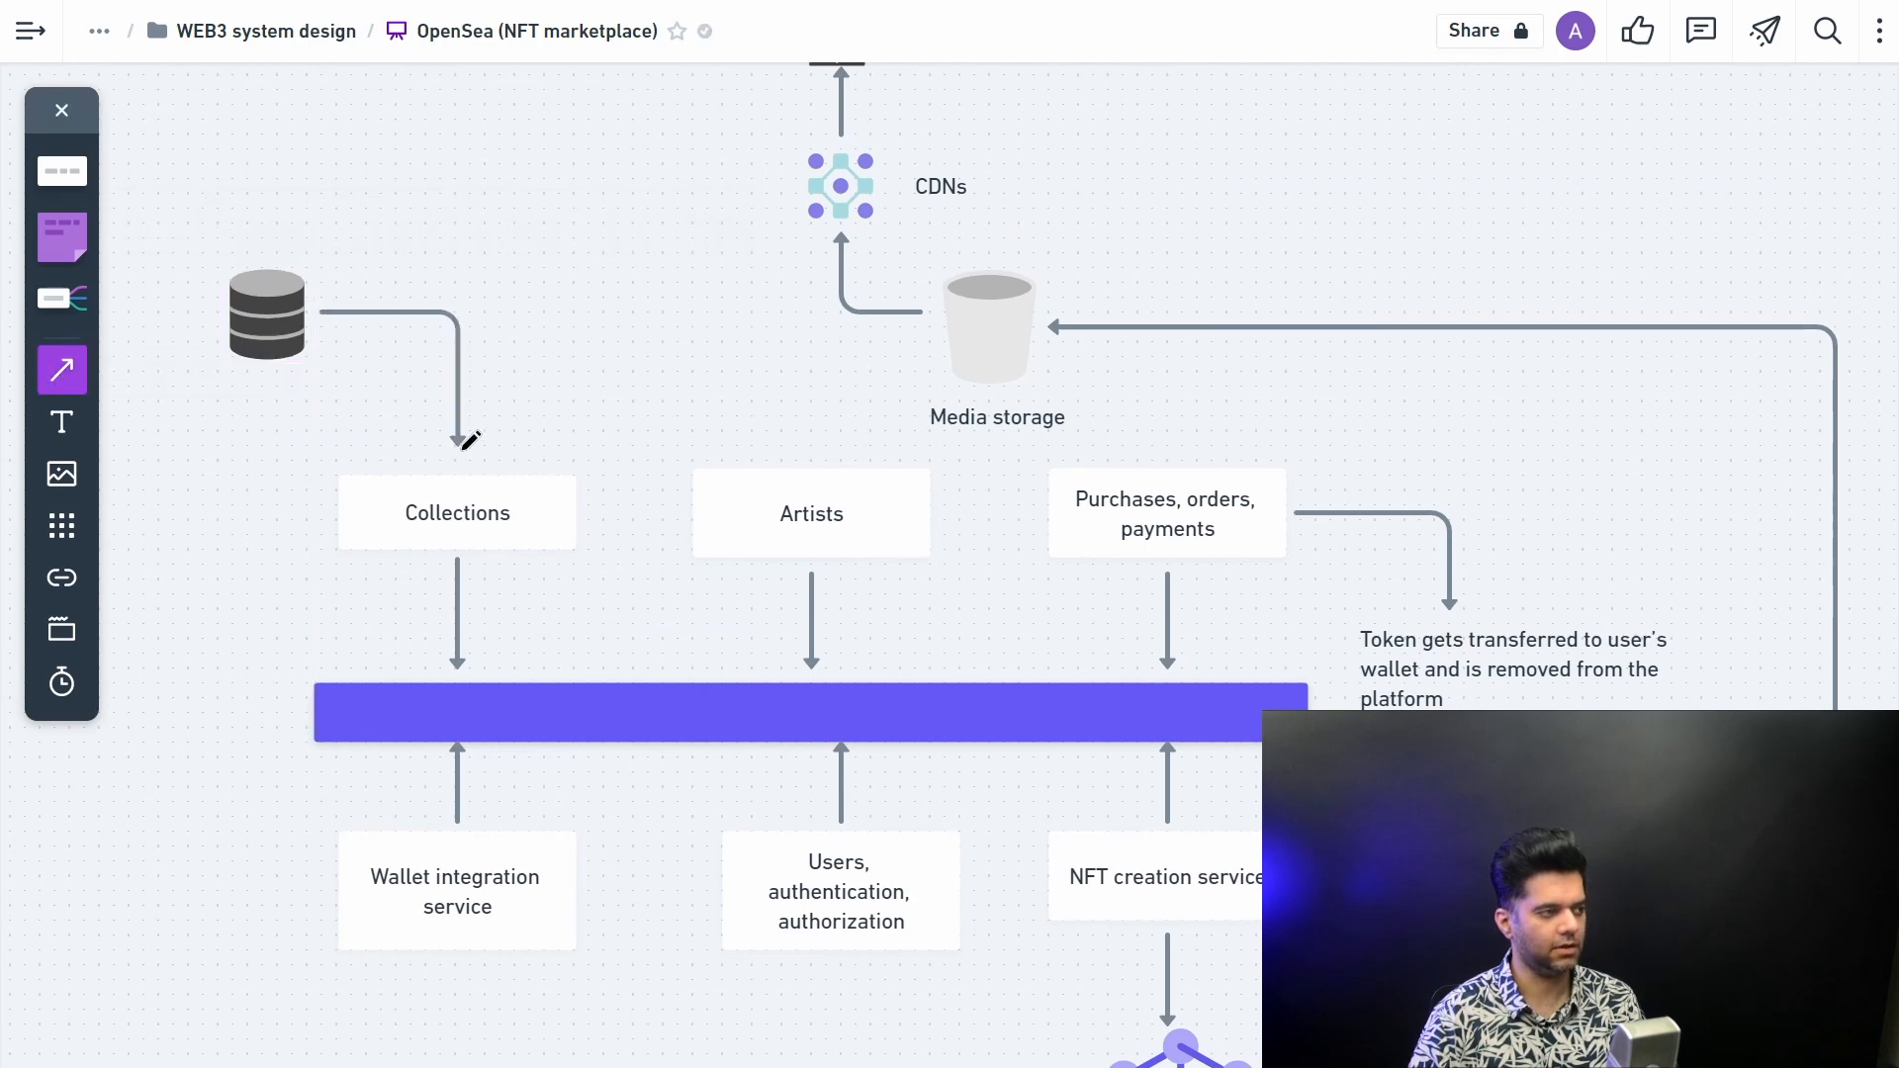
click(224, 297)
Step: Duplicate the database above Artists and connect Artists up to it
click(267, 315)
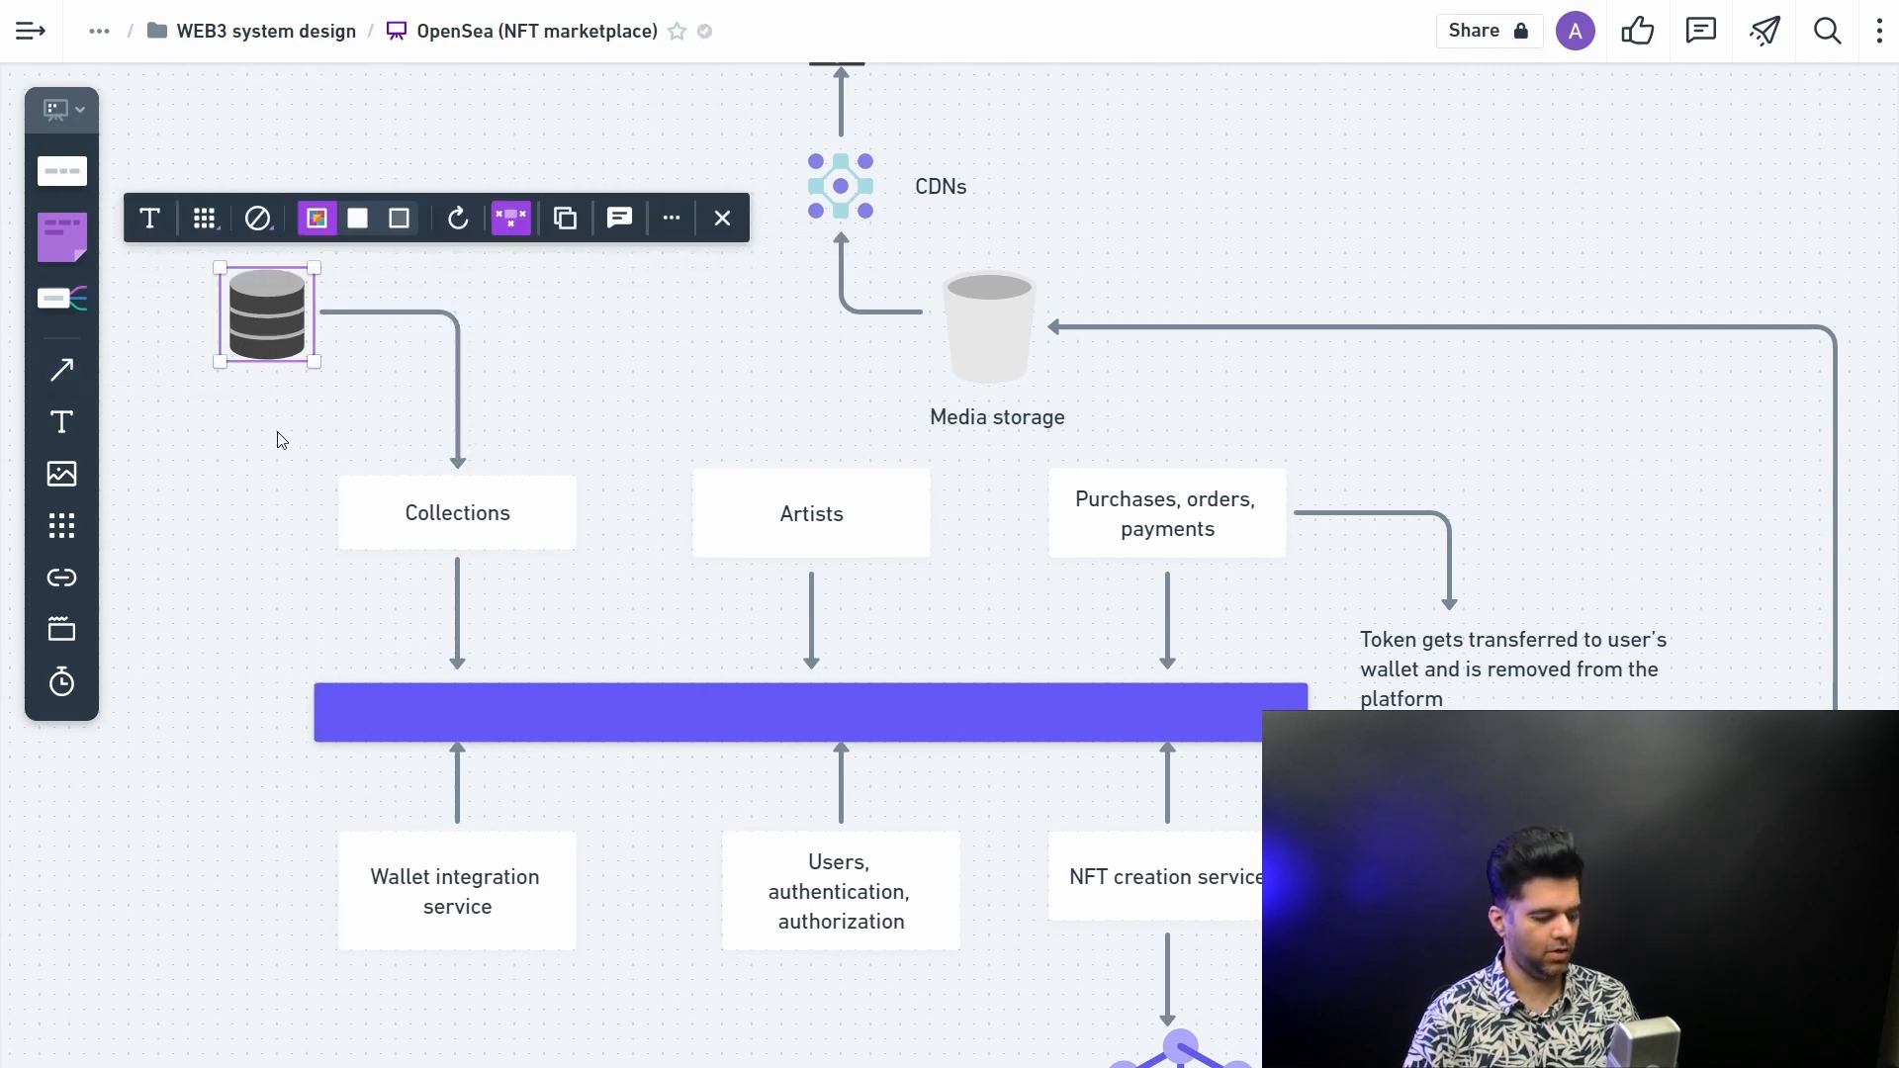
key(ctrl+d)
drag(282, 319, 644, 316)
click(445, 371)
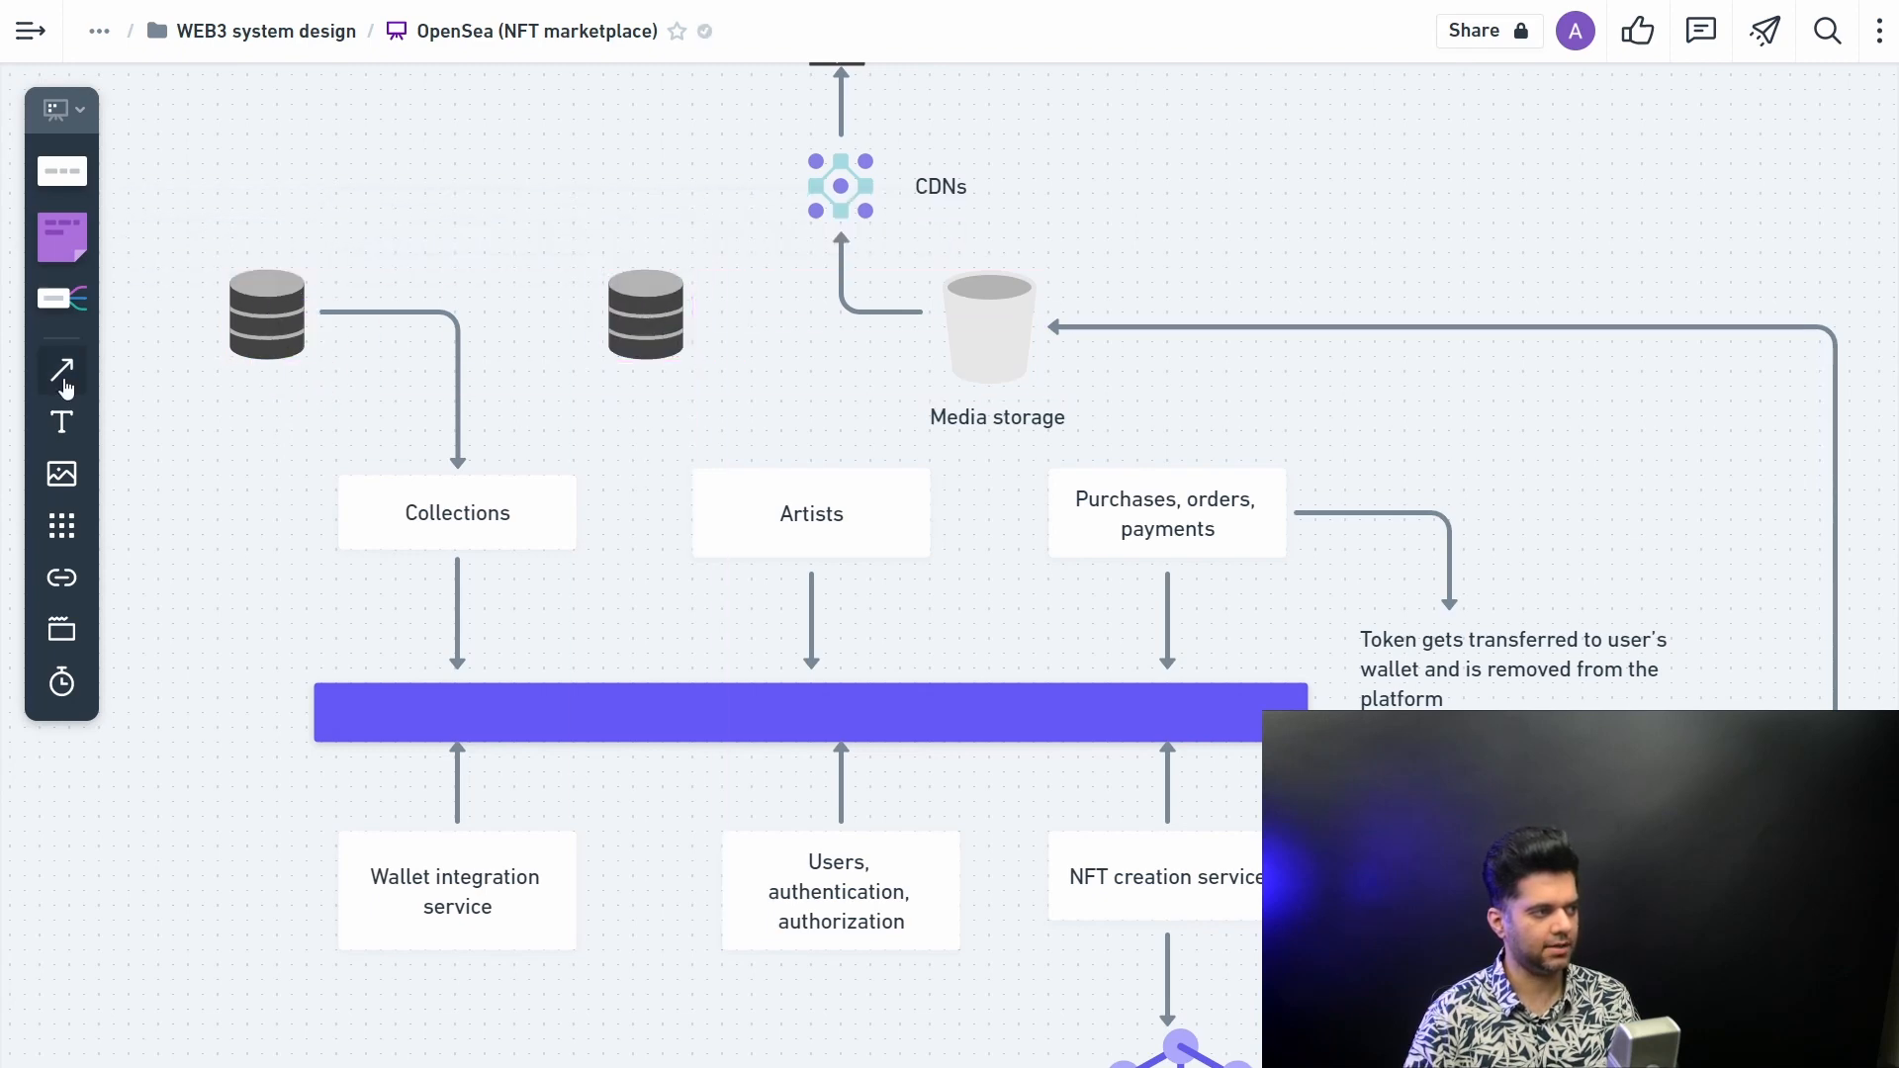
click(63, 383)
drag(697, 479, 644, 371)
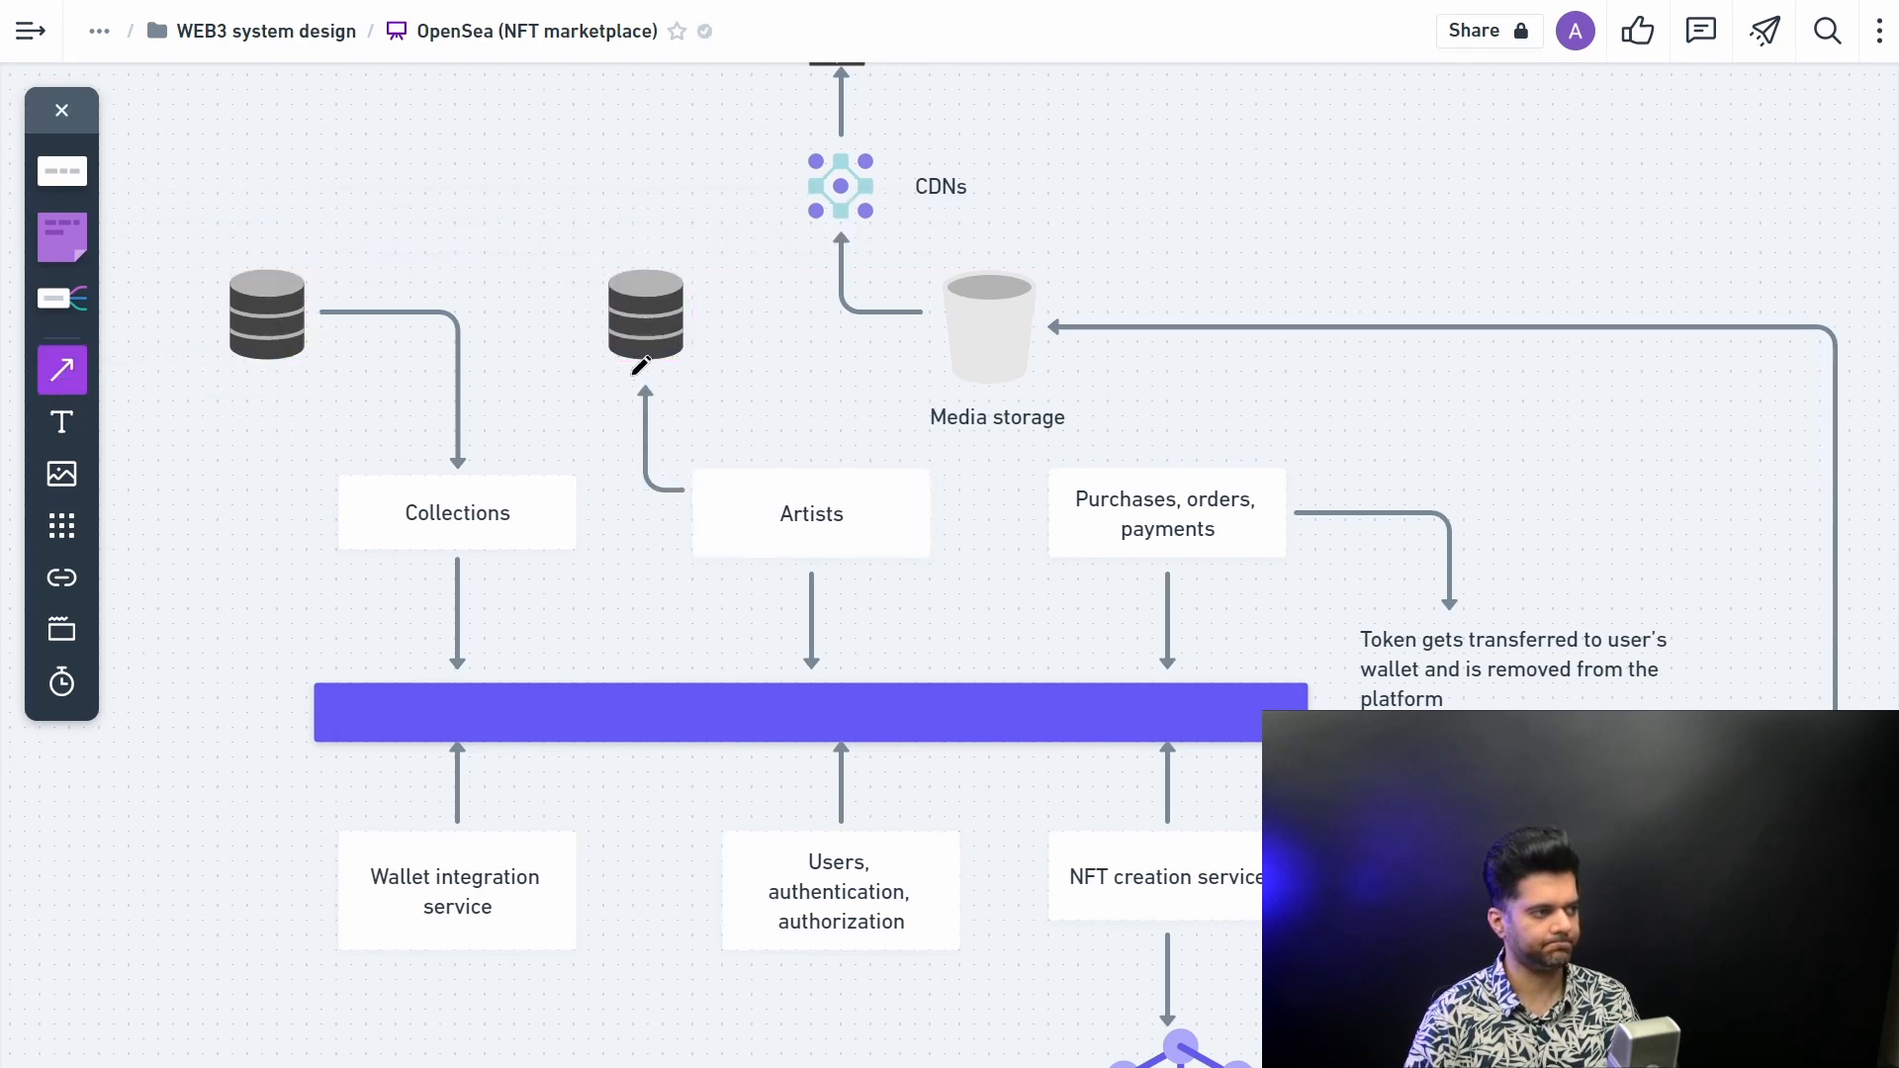
click(906, 422)
scroll(905, 423, down, 1)
Step: Copy a database icon below the Users box and draw an arrow up into it
click(810, 514)
scroll(811, 514, down, 3)
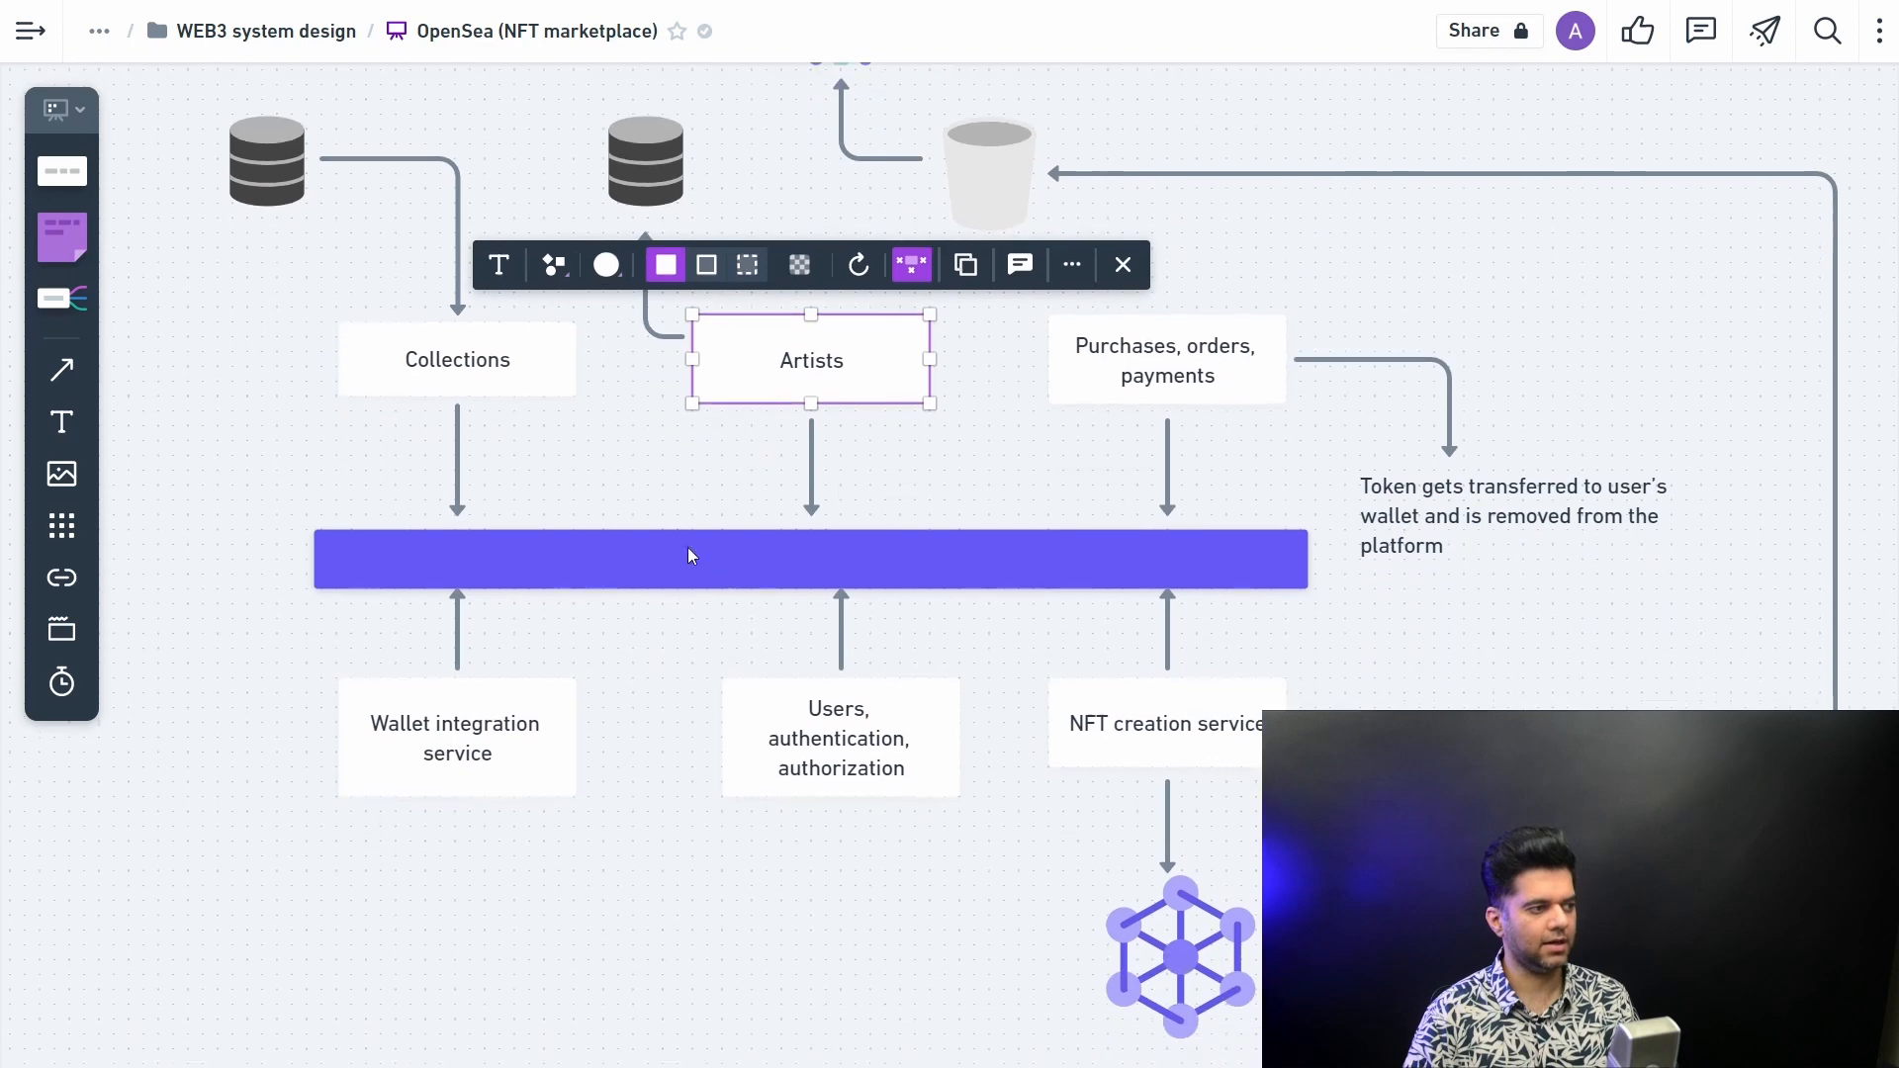
scroll(687, 548, down, 3)
click(840, 586)
scroll(743, 358, up, 3)
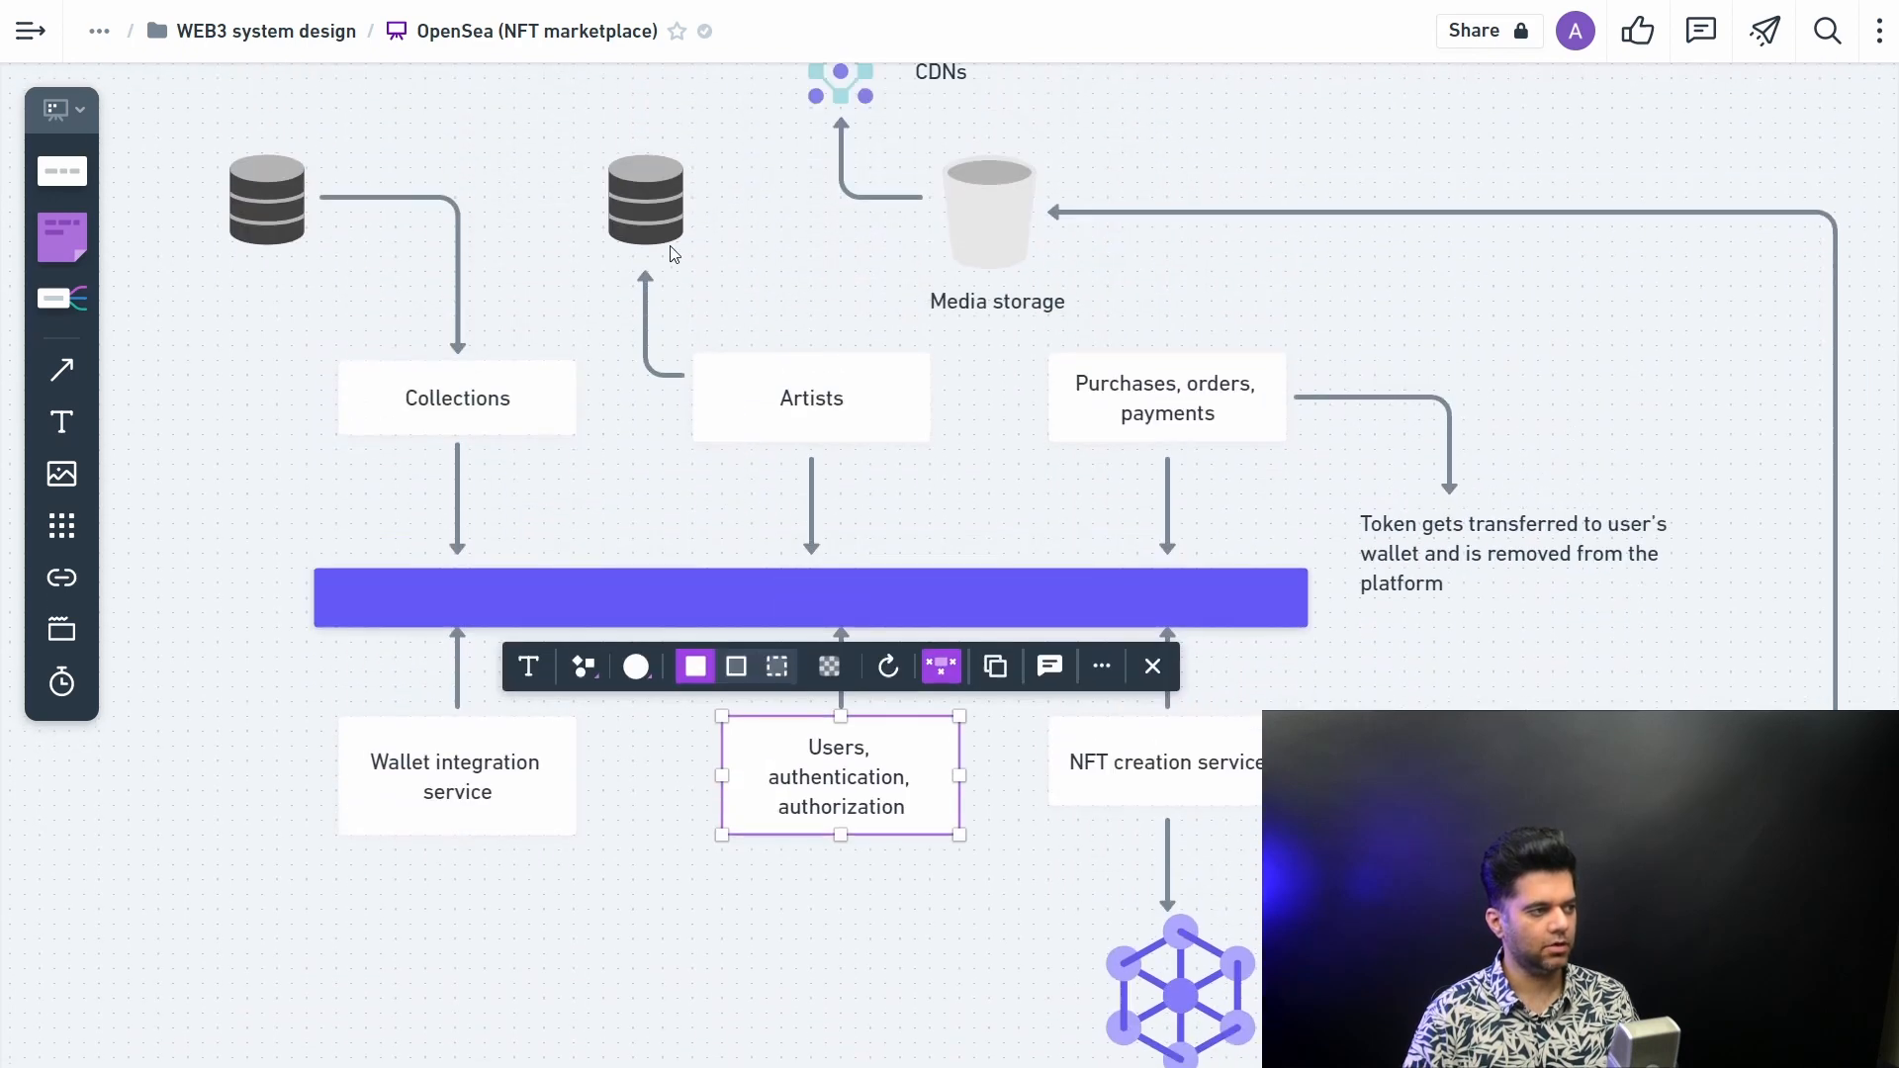
click(648, 199)
mouse_move(649, 200)
mouse_down()
mouse_move(694, 334)
mouse_move(800, 908)
mouse_up()
click(711, 695)
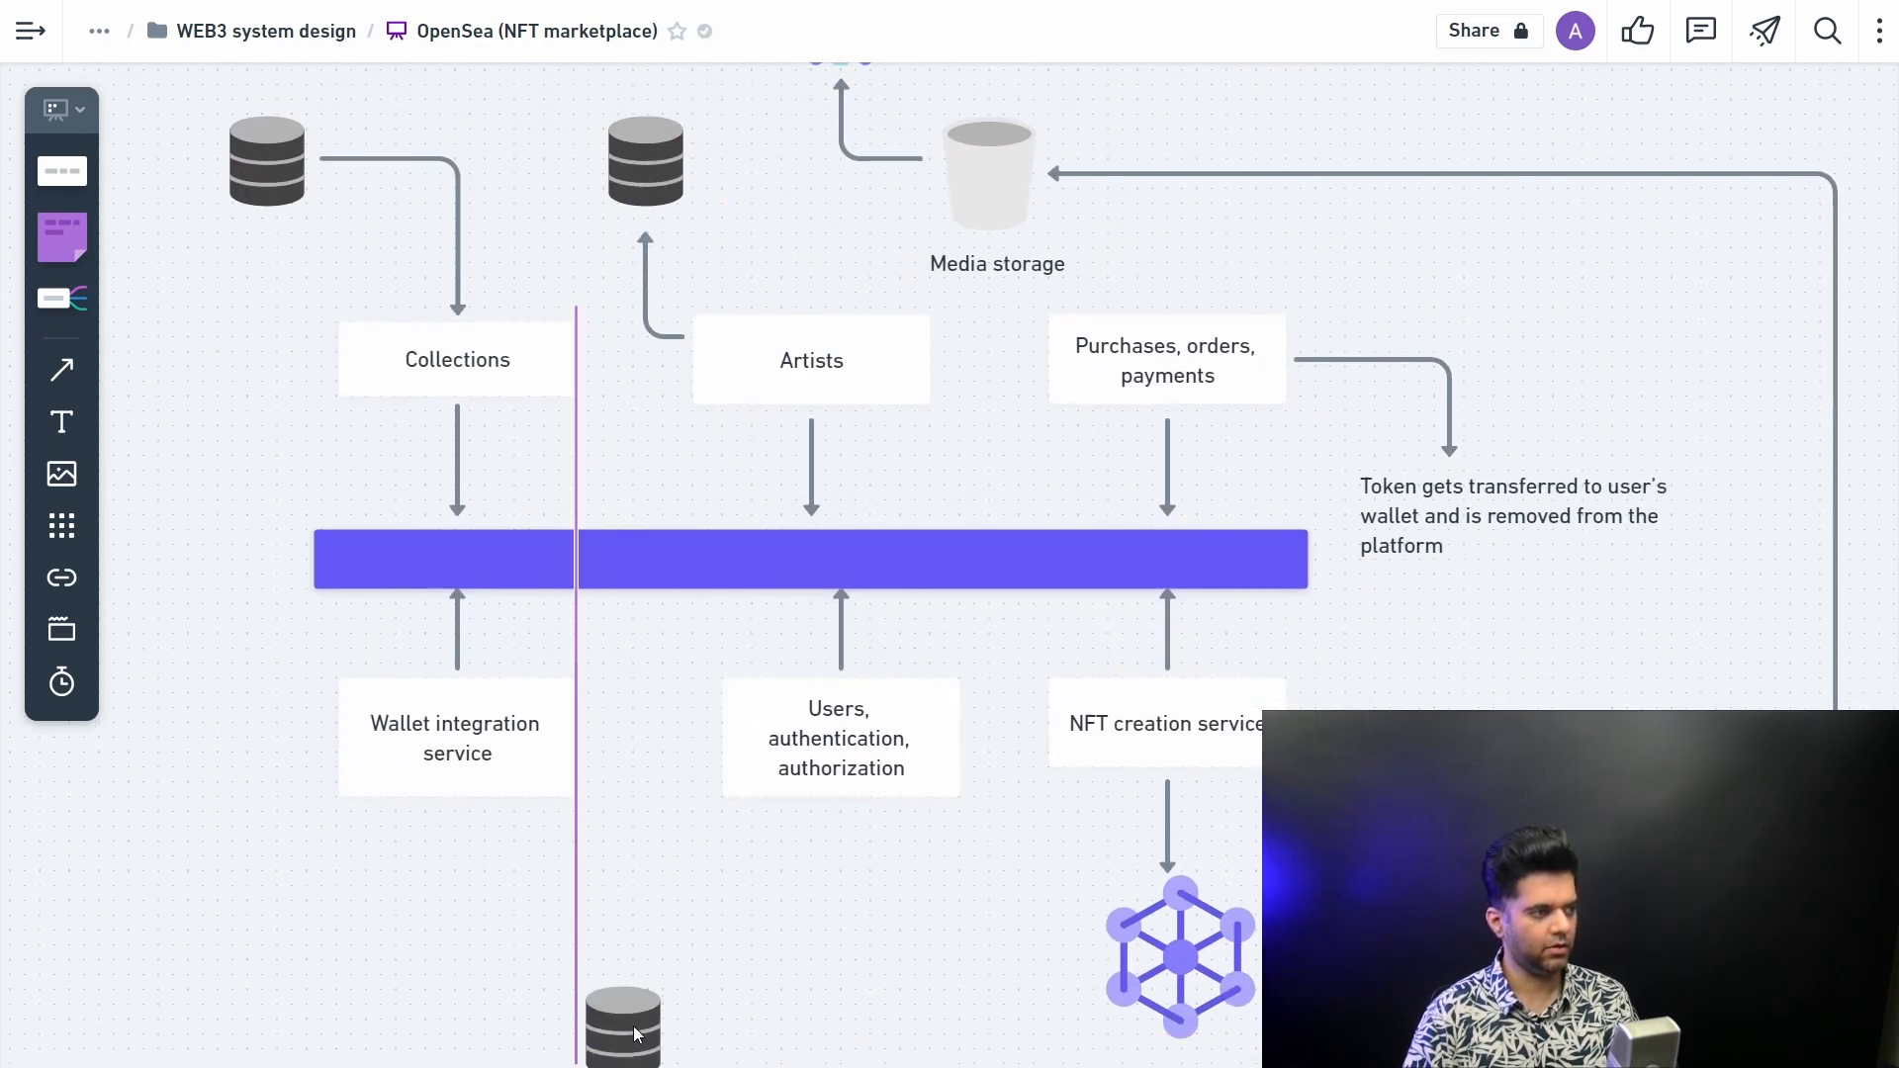
scroll(799, 908, down, 2)
click(608, 732)
scroll(606, 732, up, 2)
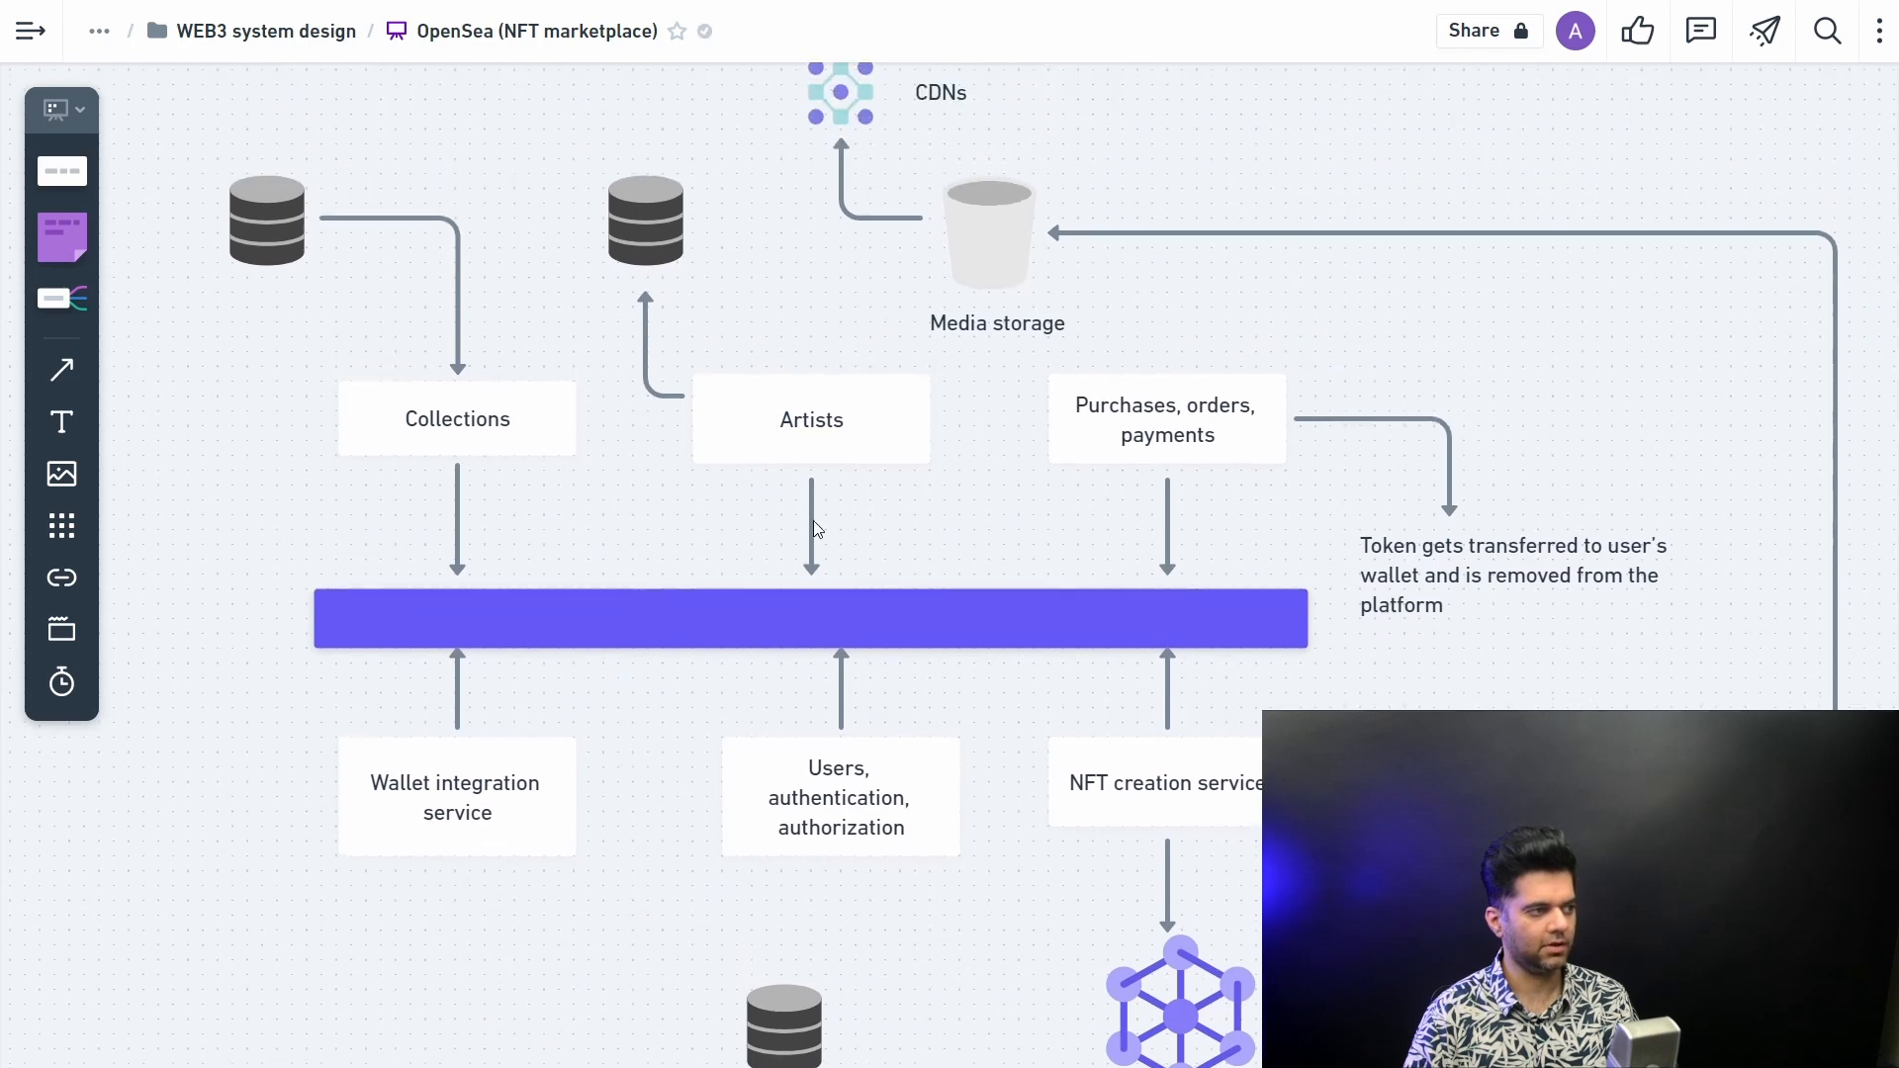
click(812, 430)
scroll(813, 594, down, 2)
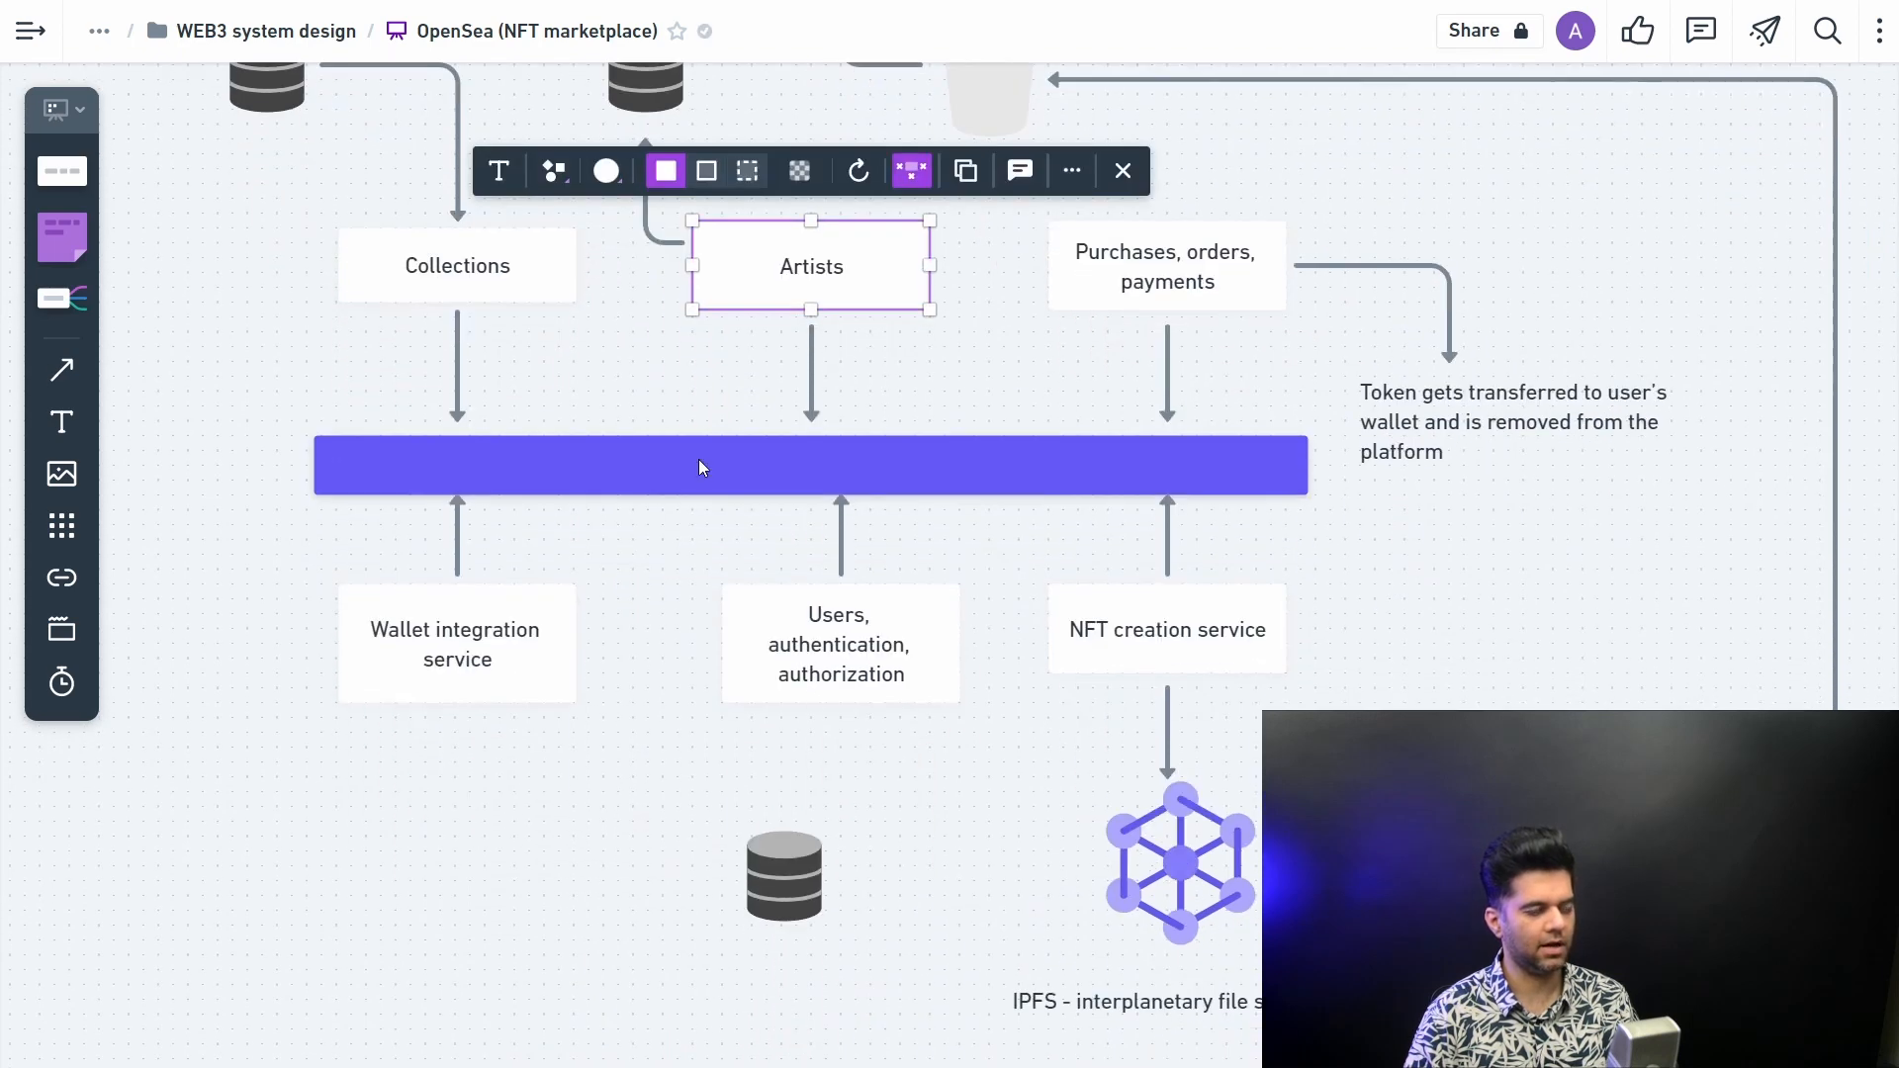
scroll(653, 659, down, 3)
click(64, 374)
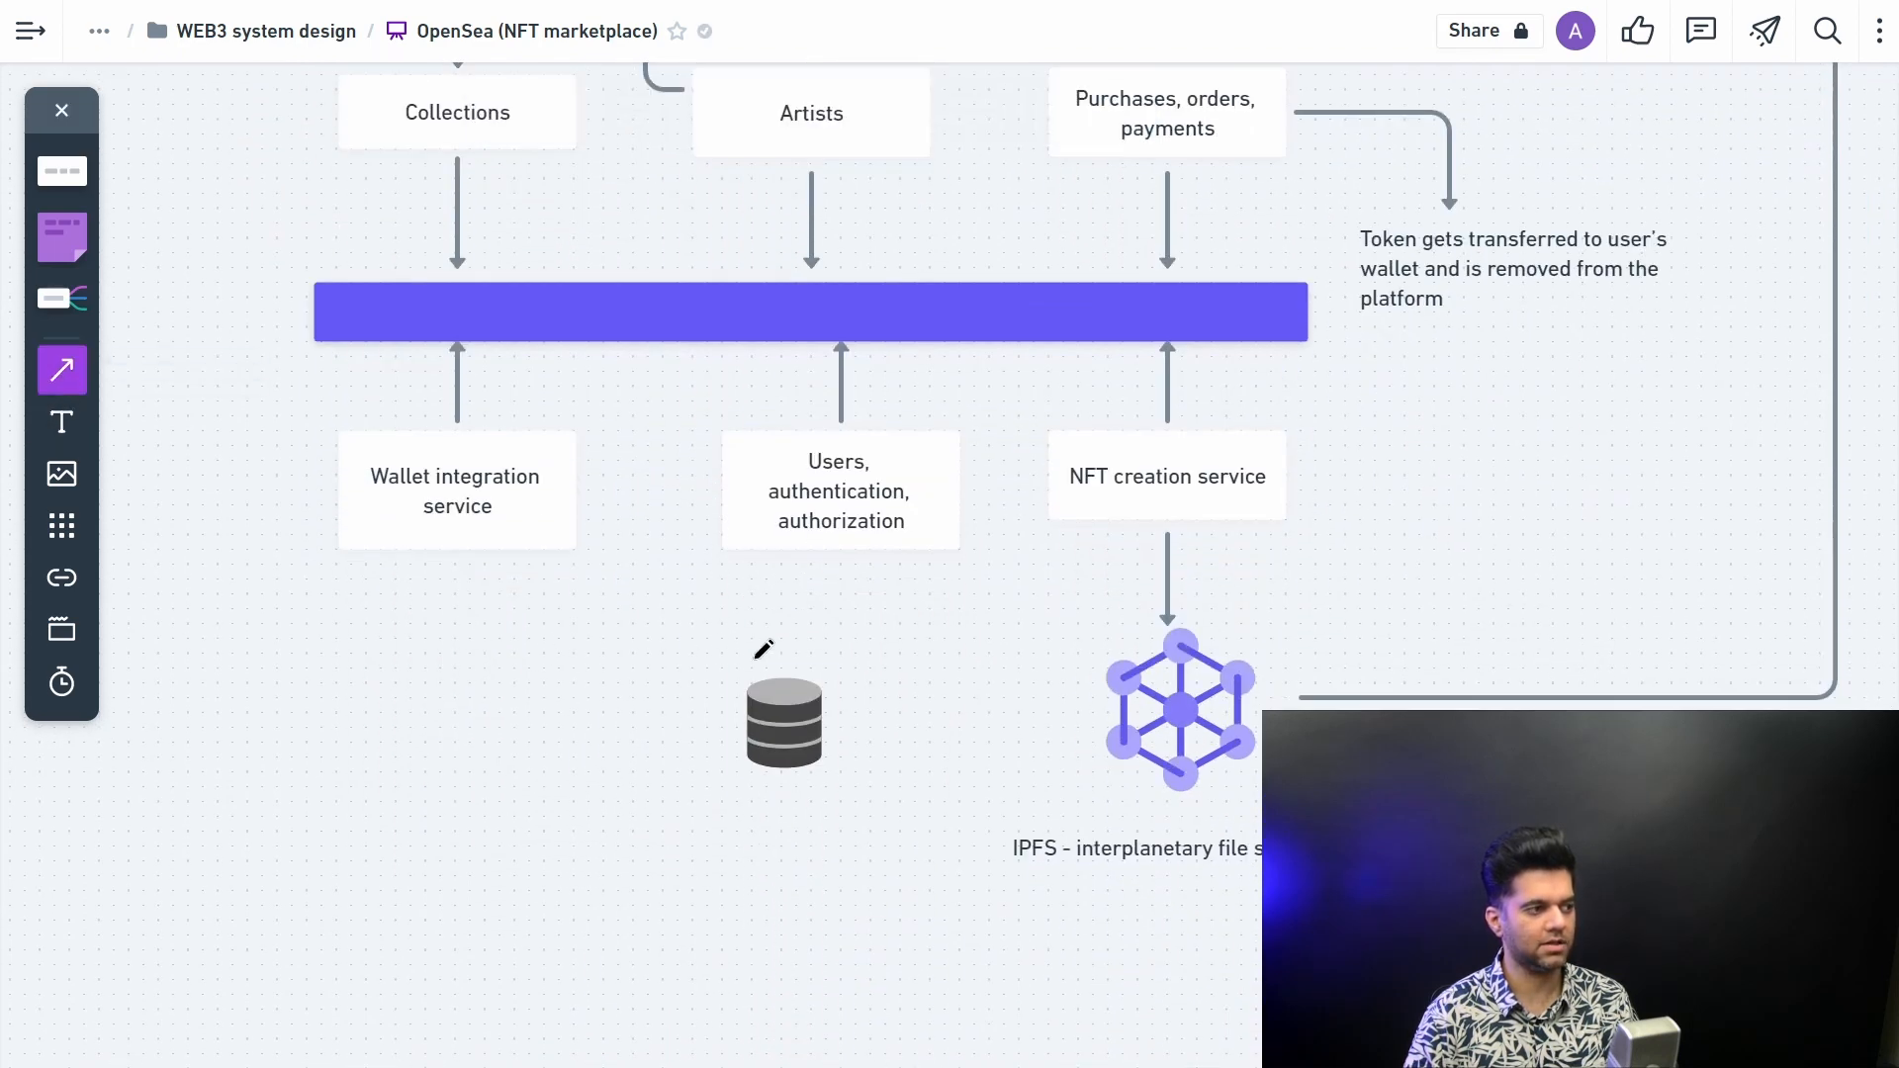
drag(796, 653, 795, 556)
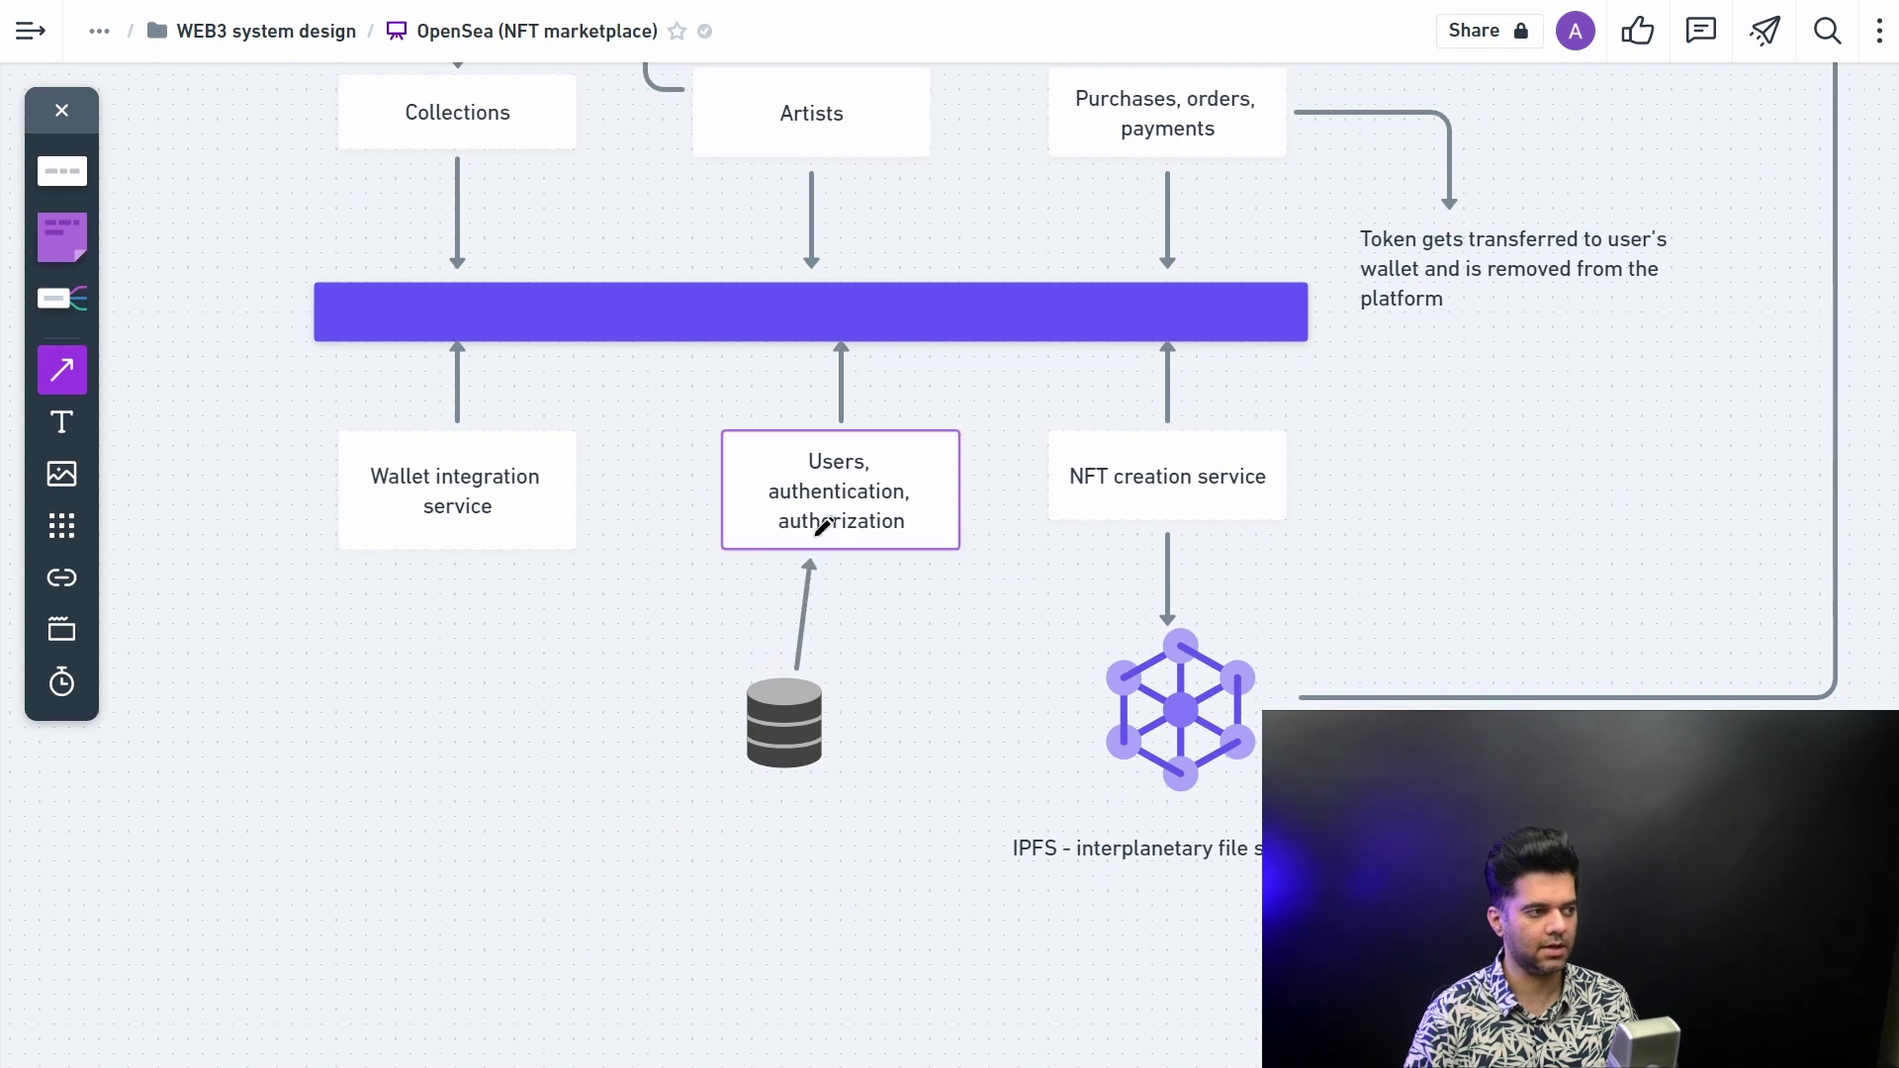
Step: Look over the Users box and Artists label text, leaving both unchanged
double_click(855, 491)
double_click(791, 490)
double_click(884, 521)
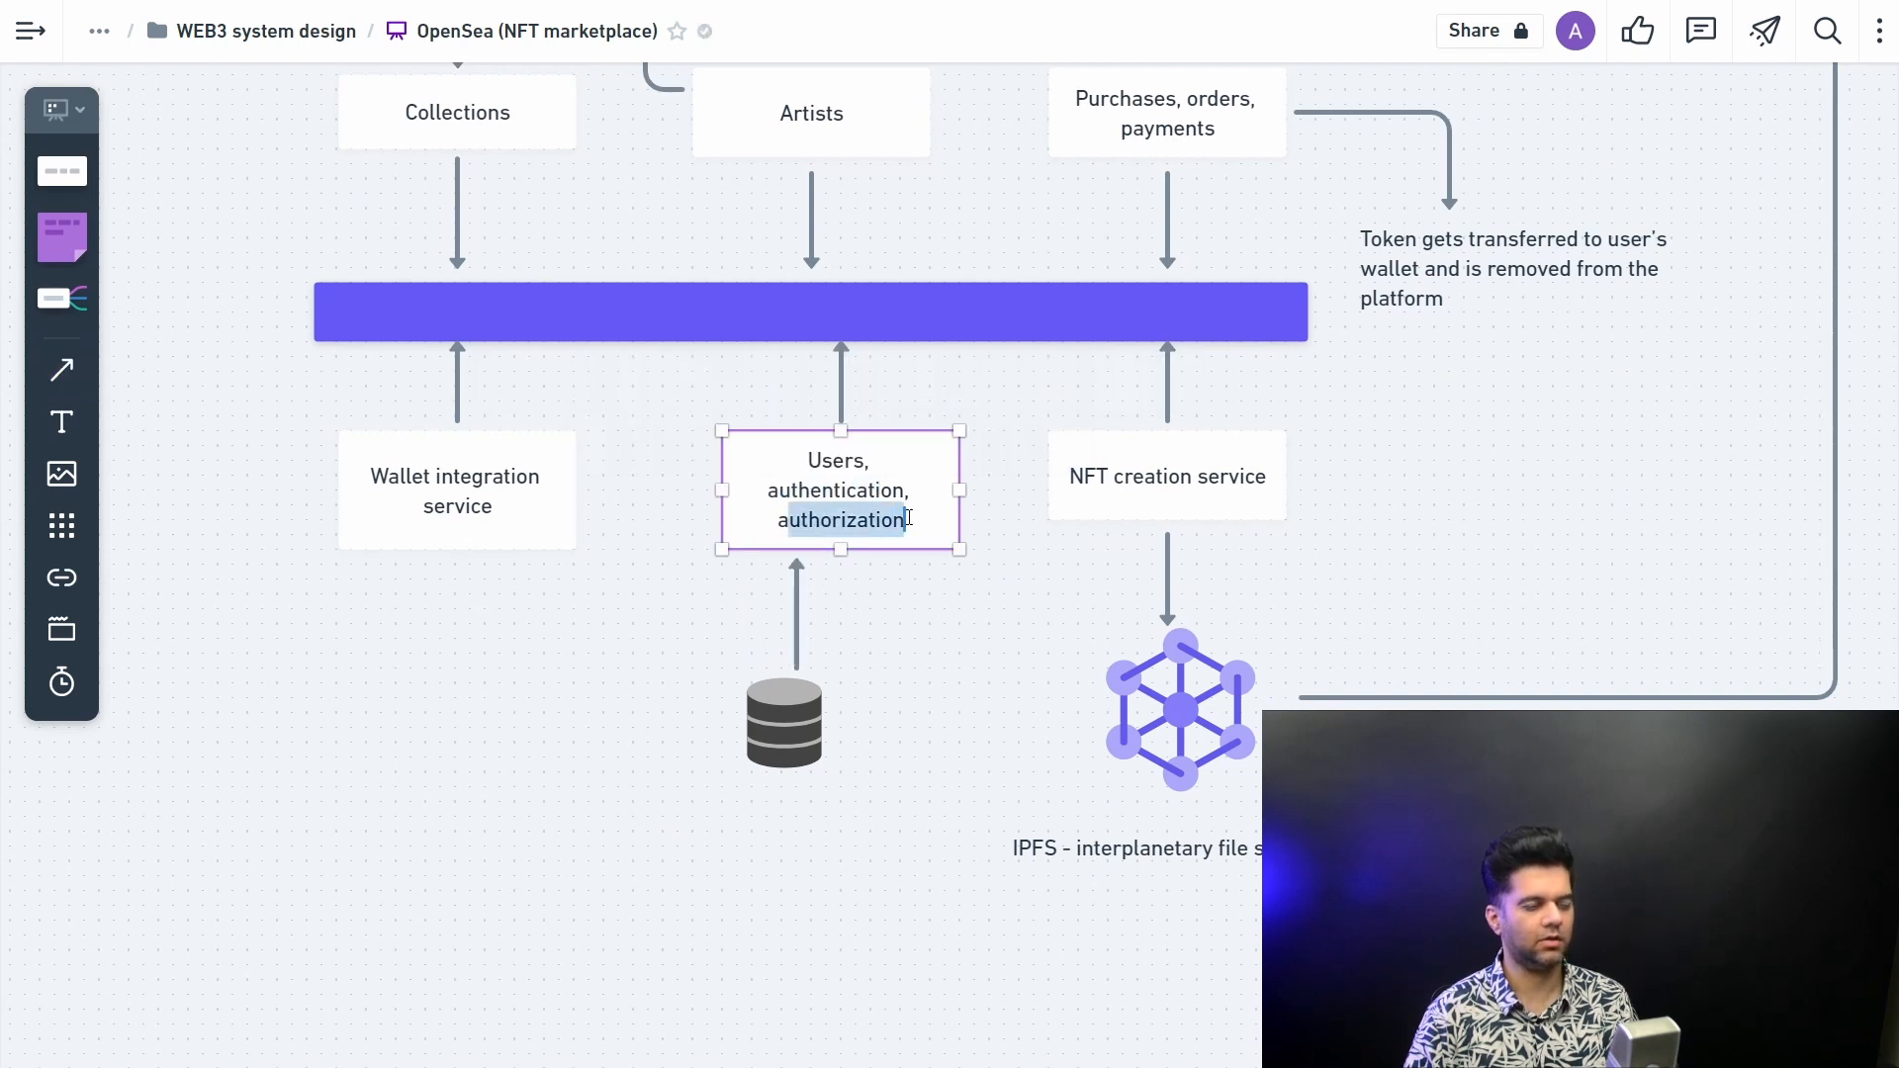
click(915, 655)
scroll(916, 655, up, 5)
click(799, 315)
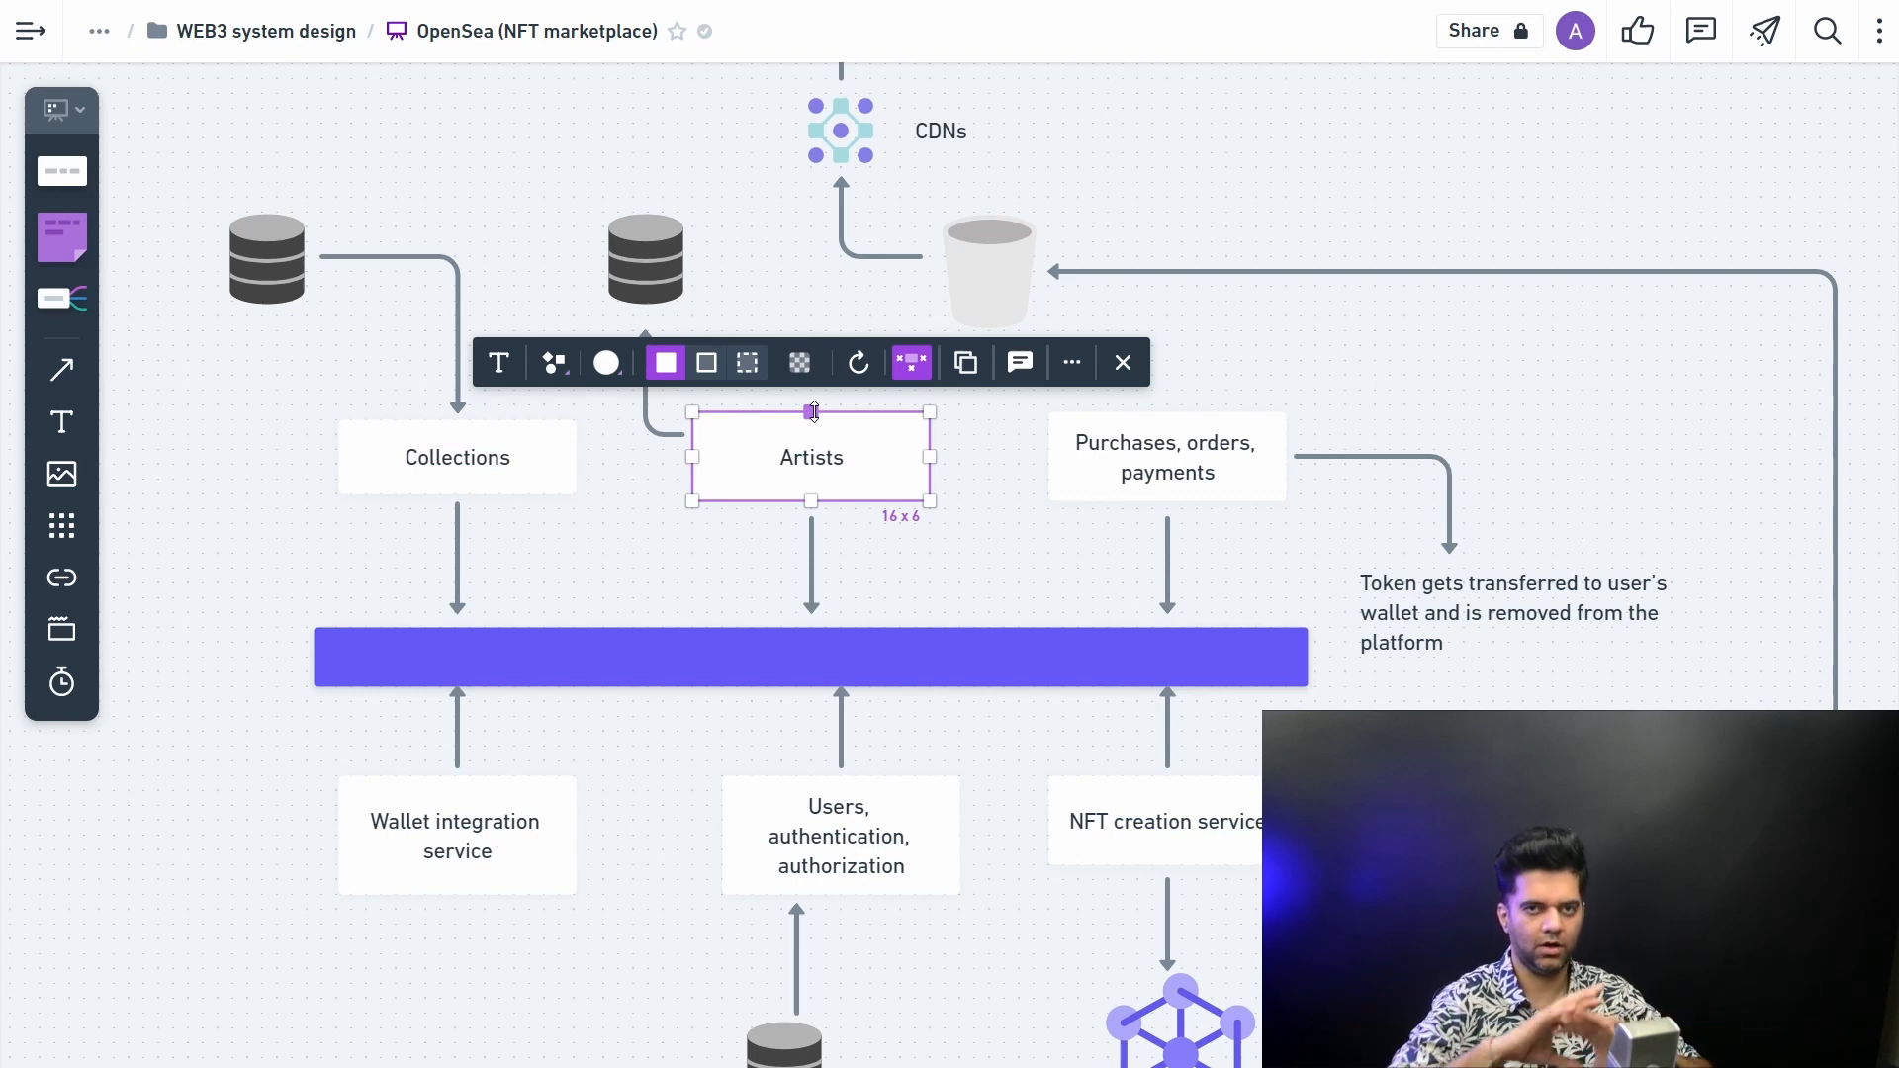
double_click(819, 463)
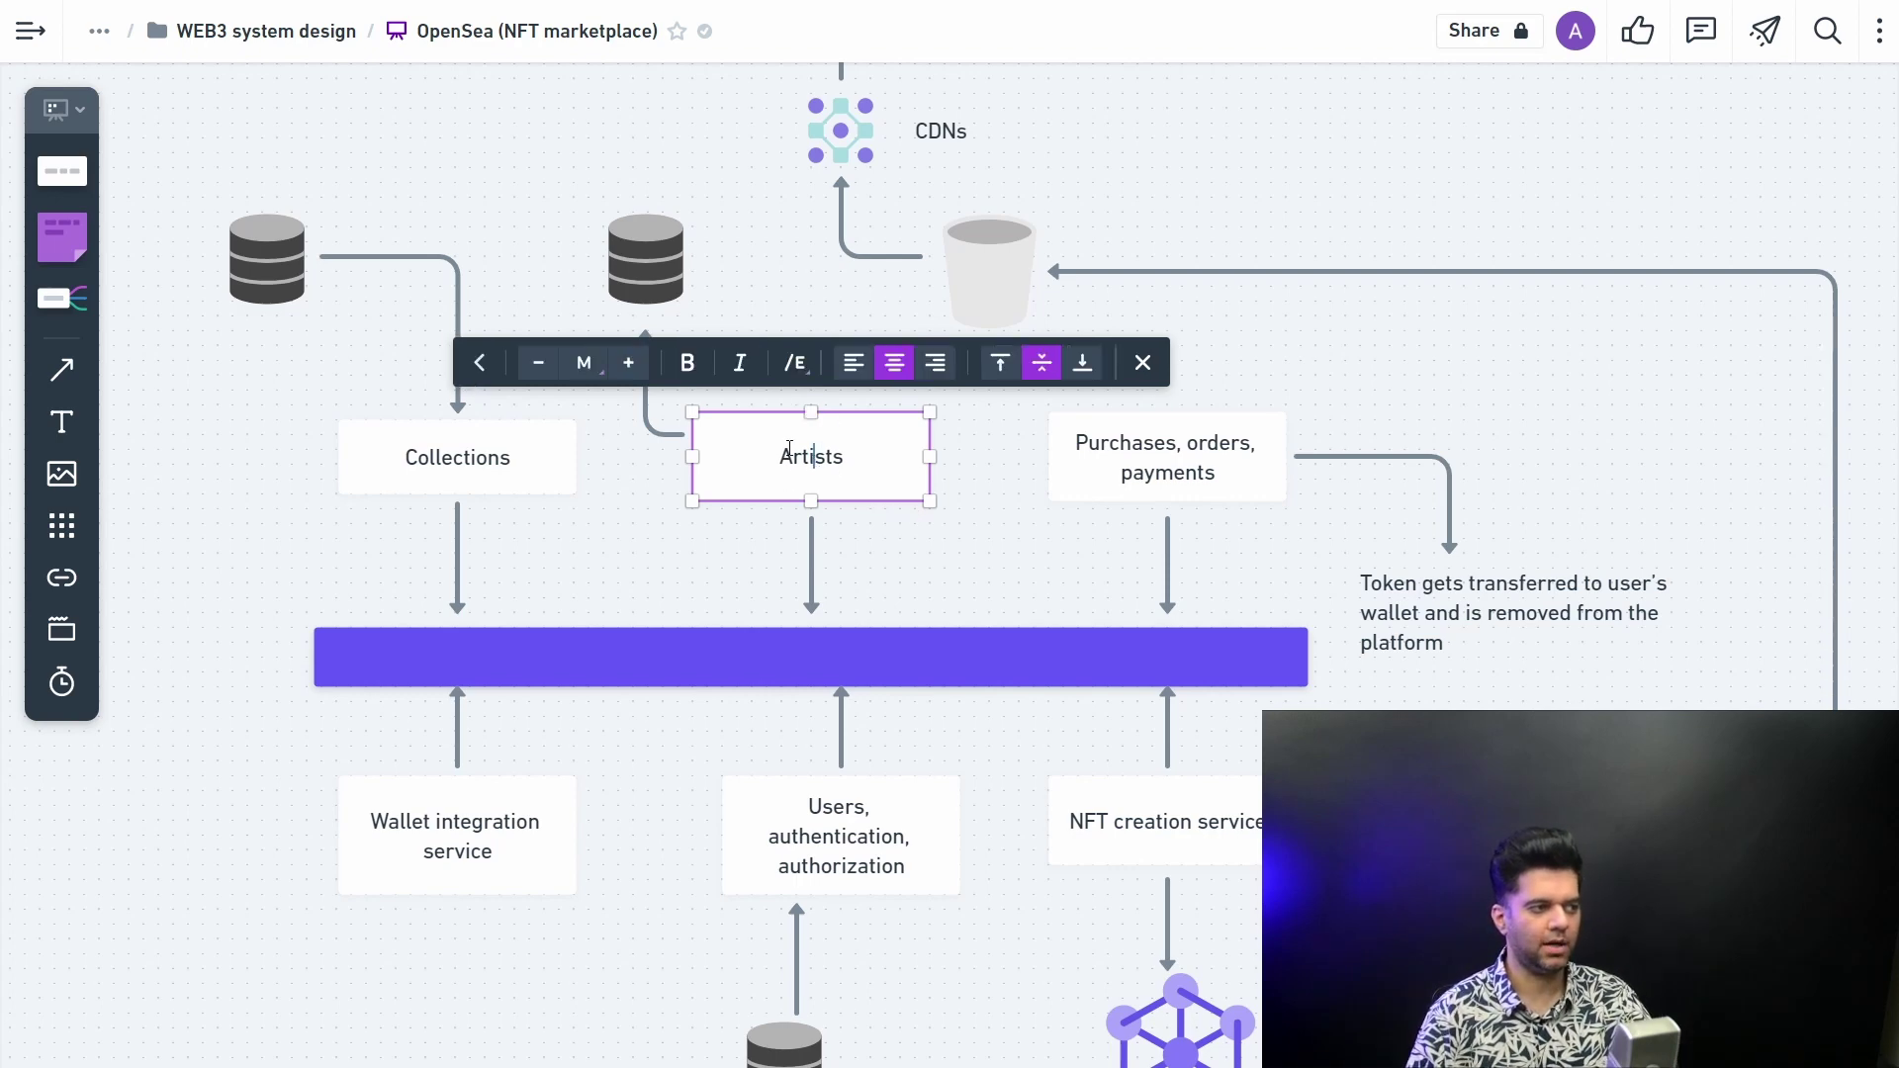
click(955, 559)
scroll(890, 505, down, 3)
scroll(891, 505, down, 2)
Step: Re-check the words authentication and authorization in the Users box without edits
click(839, 472)
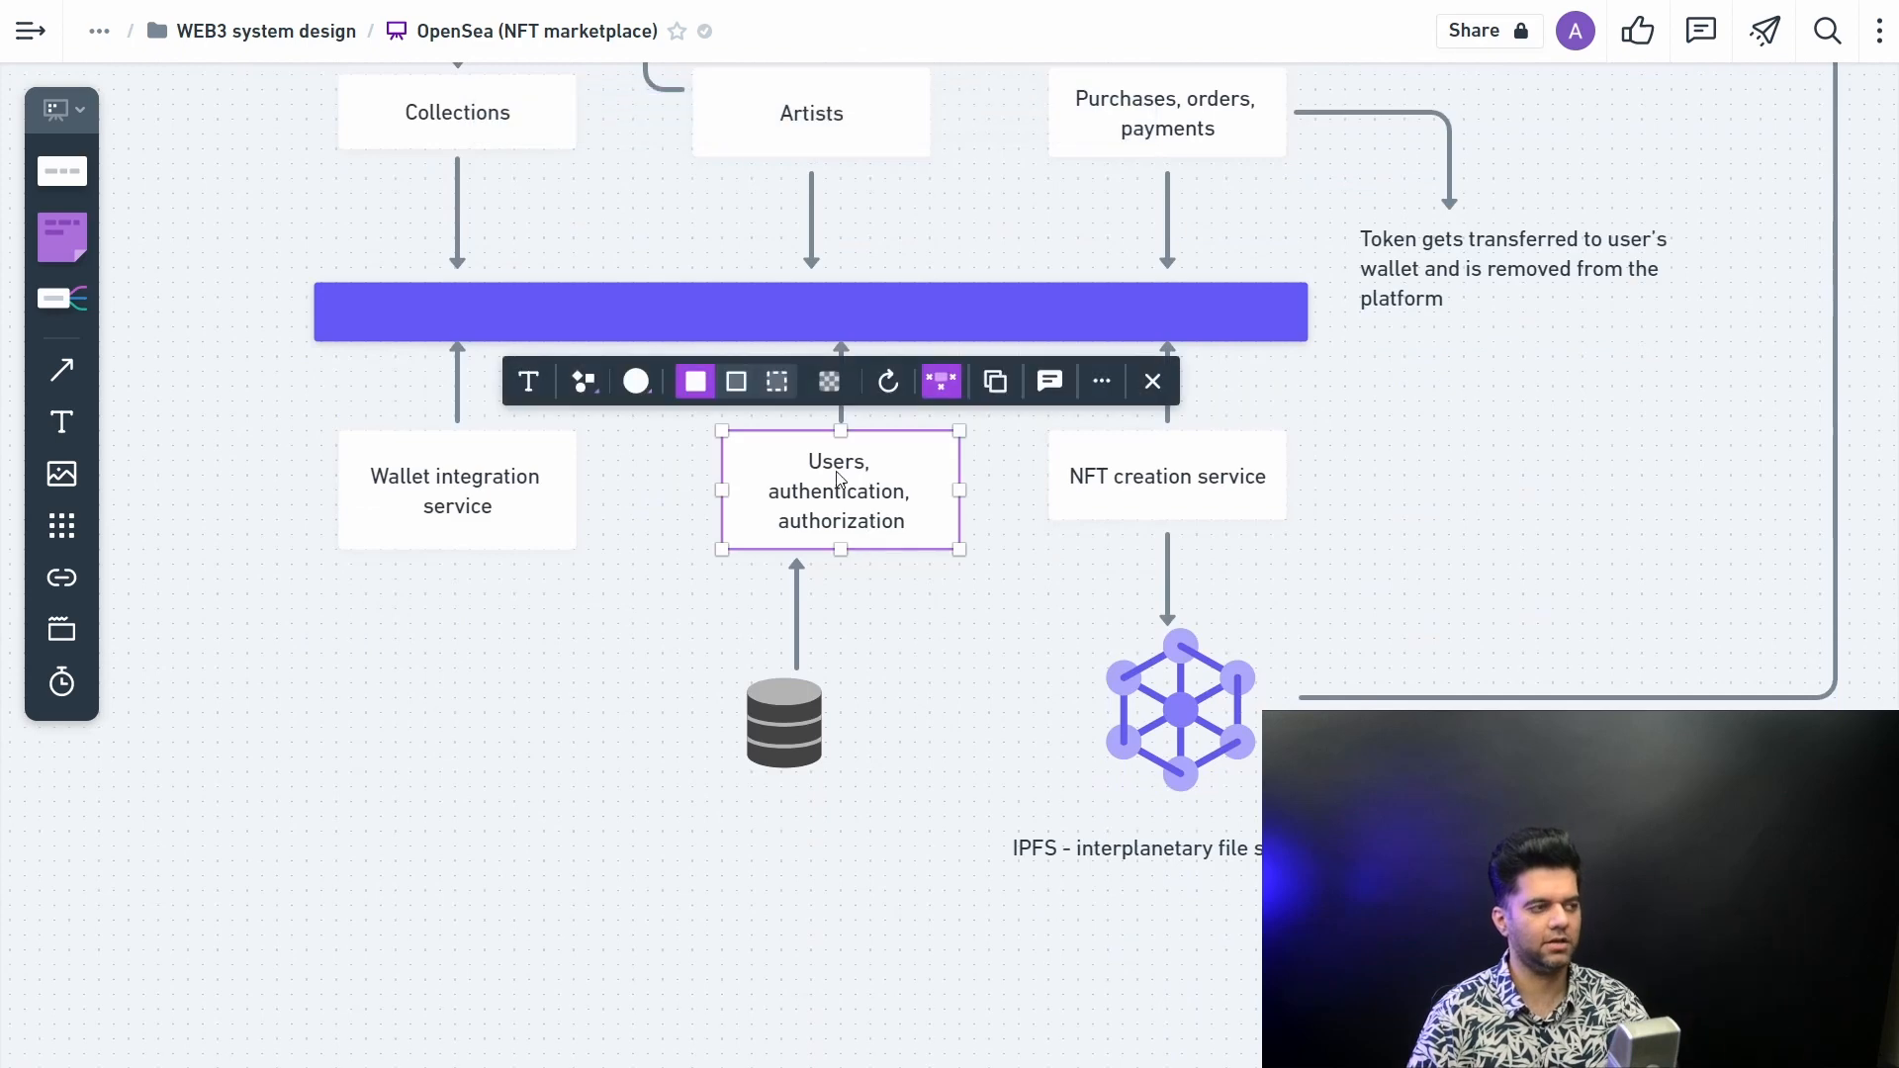
double_click(837, 473)
click(819, 461)
double_click(791, 488)
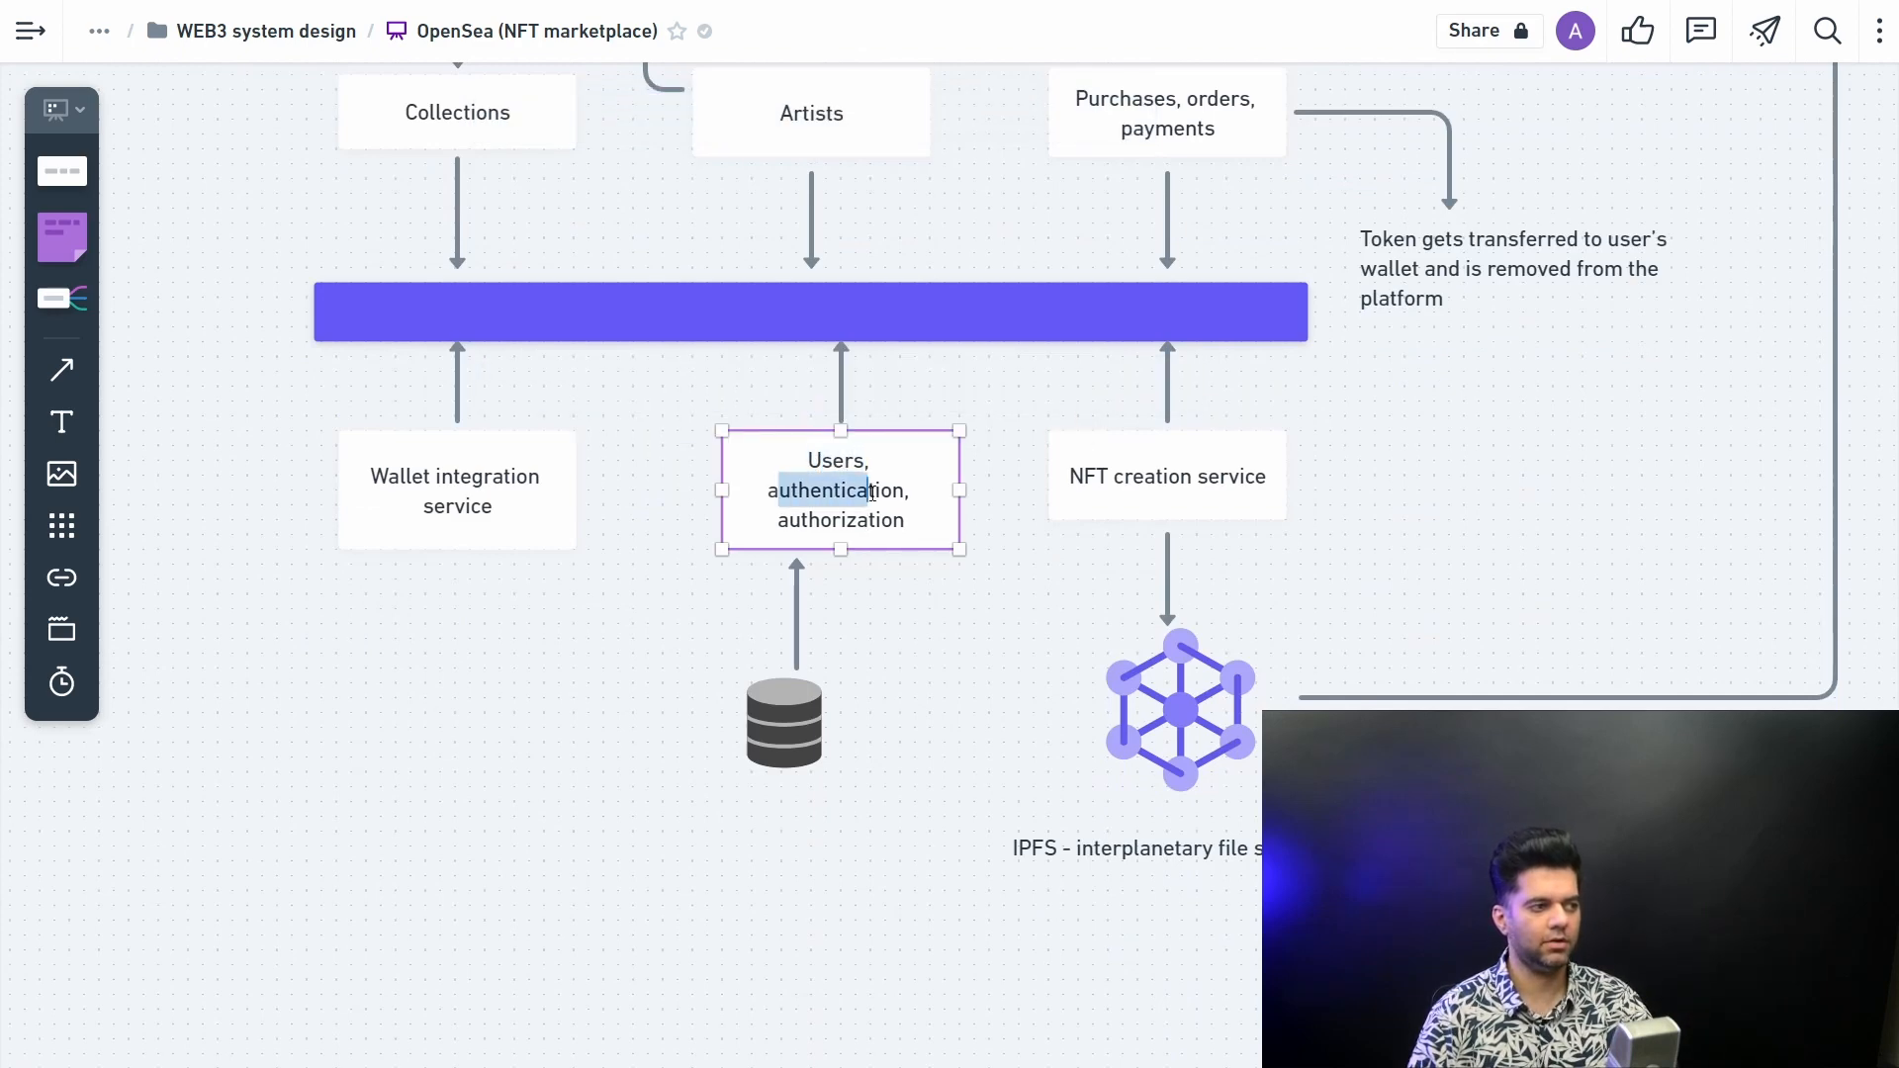
double_click(841, 519)
click(890, 668)
scroll(831, 668, down, 1)
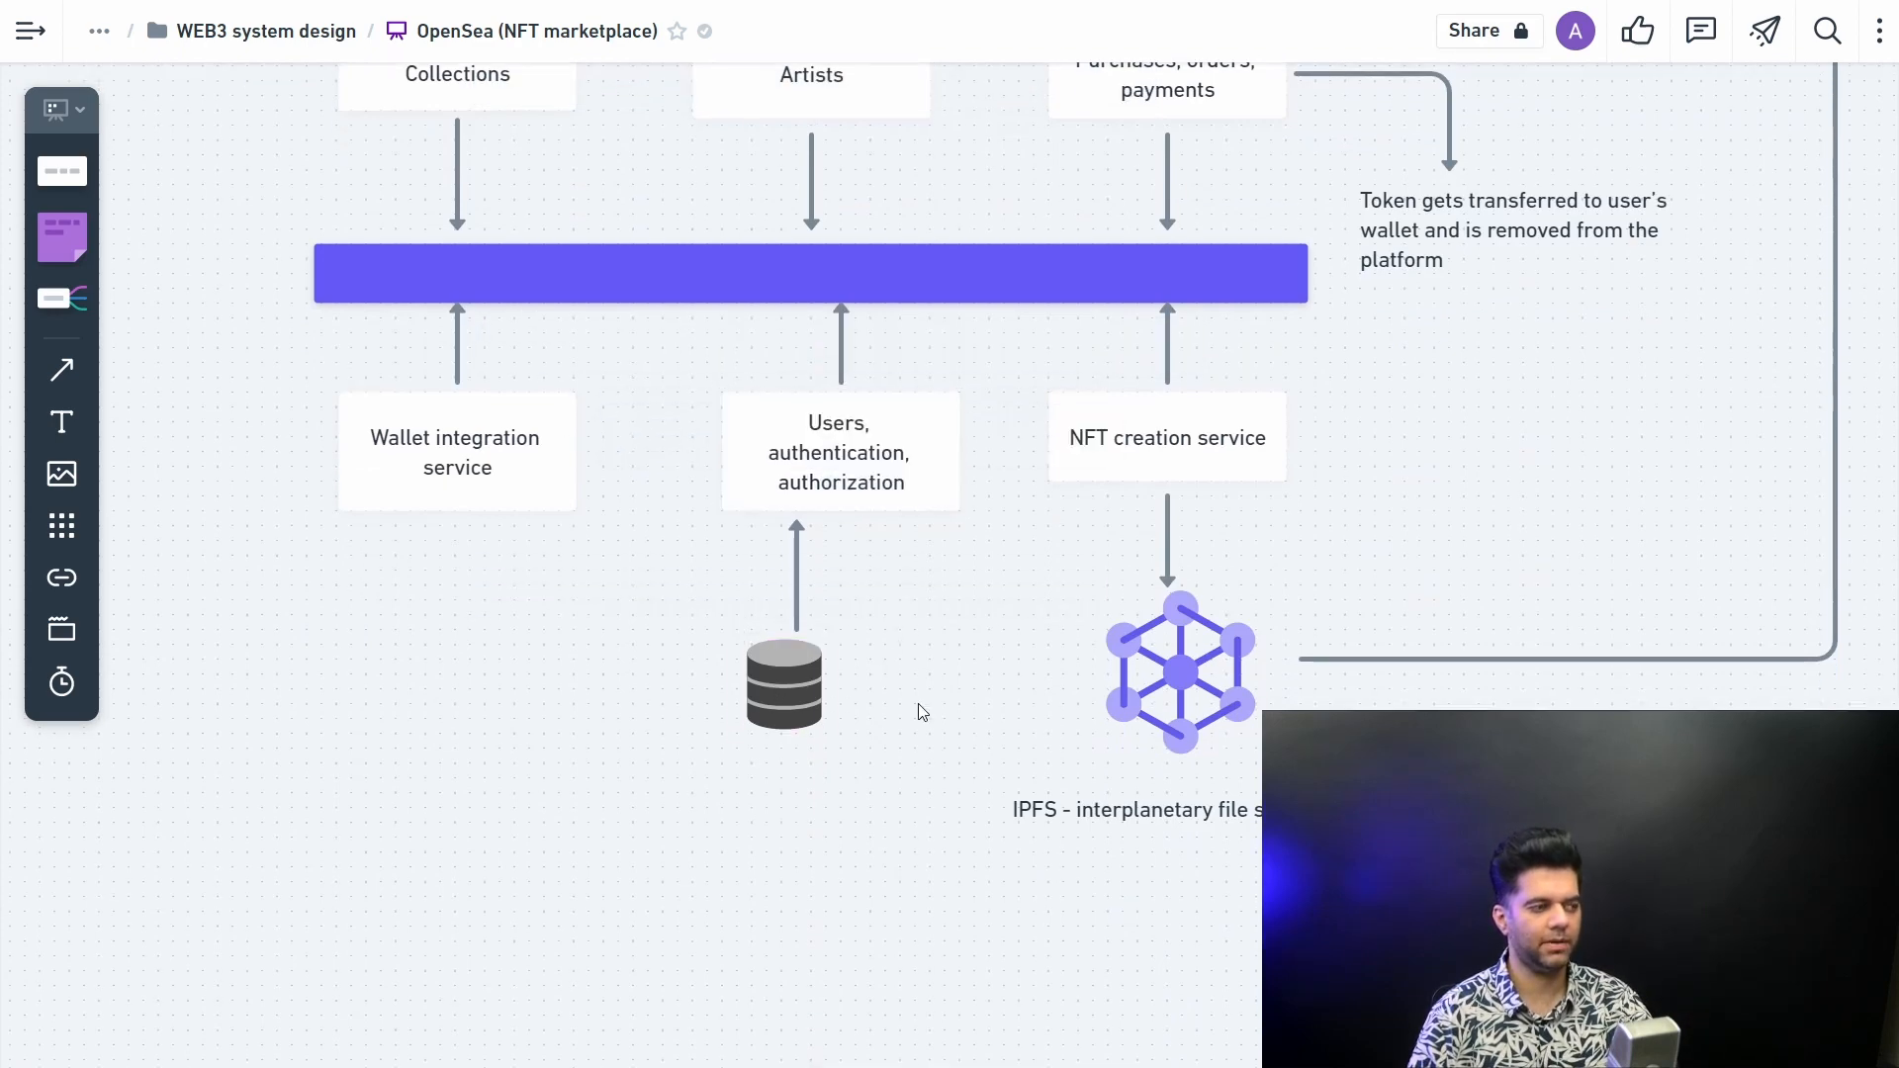
Step: Review the three database icons and the Wallet integration service box
click(784, 683)
scroll(889, 740, up, 3)
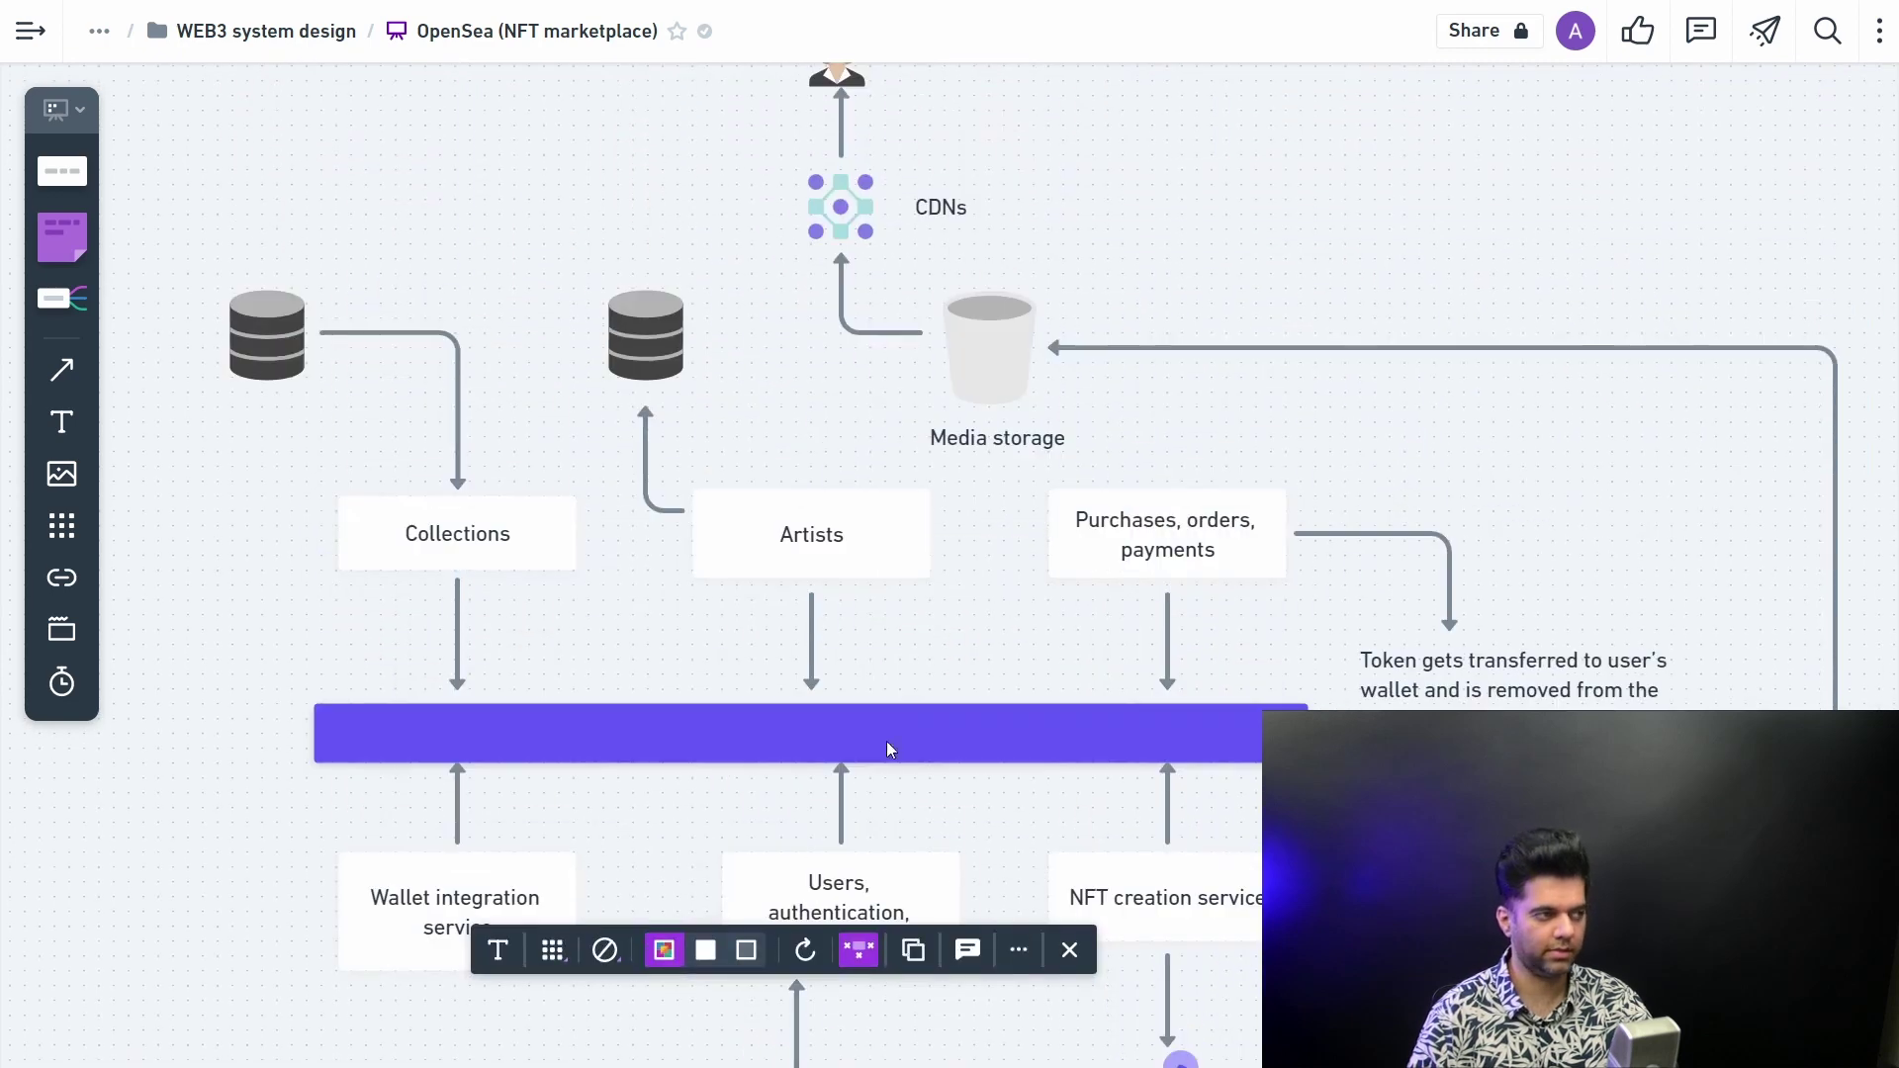
click(626, 371)
click(289, 346)
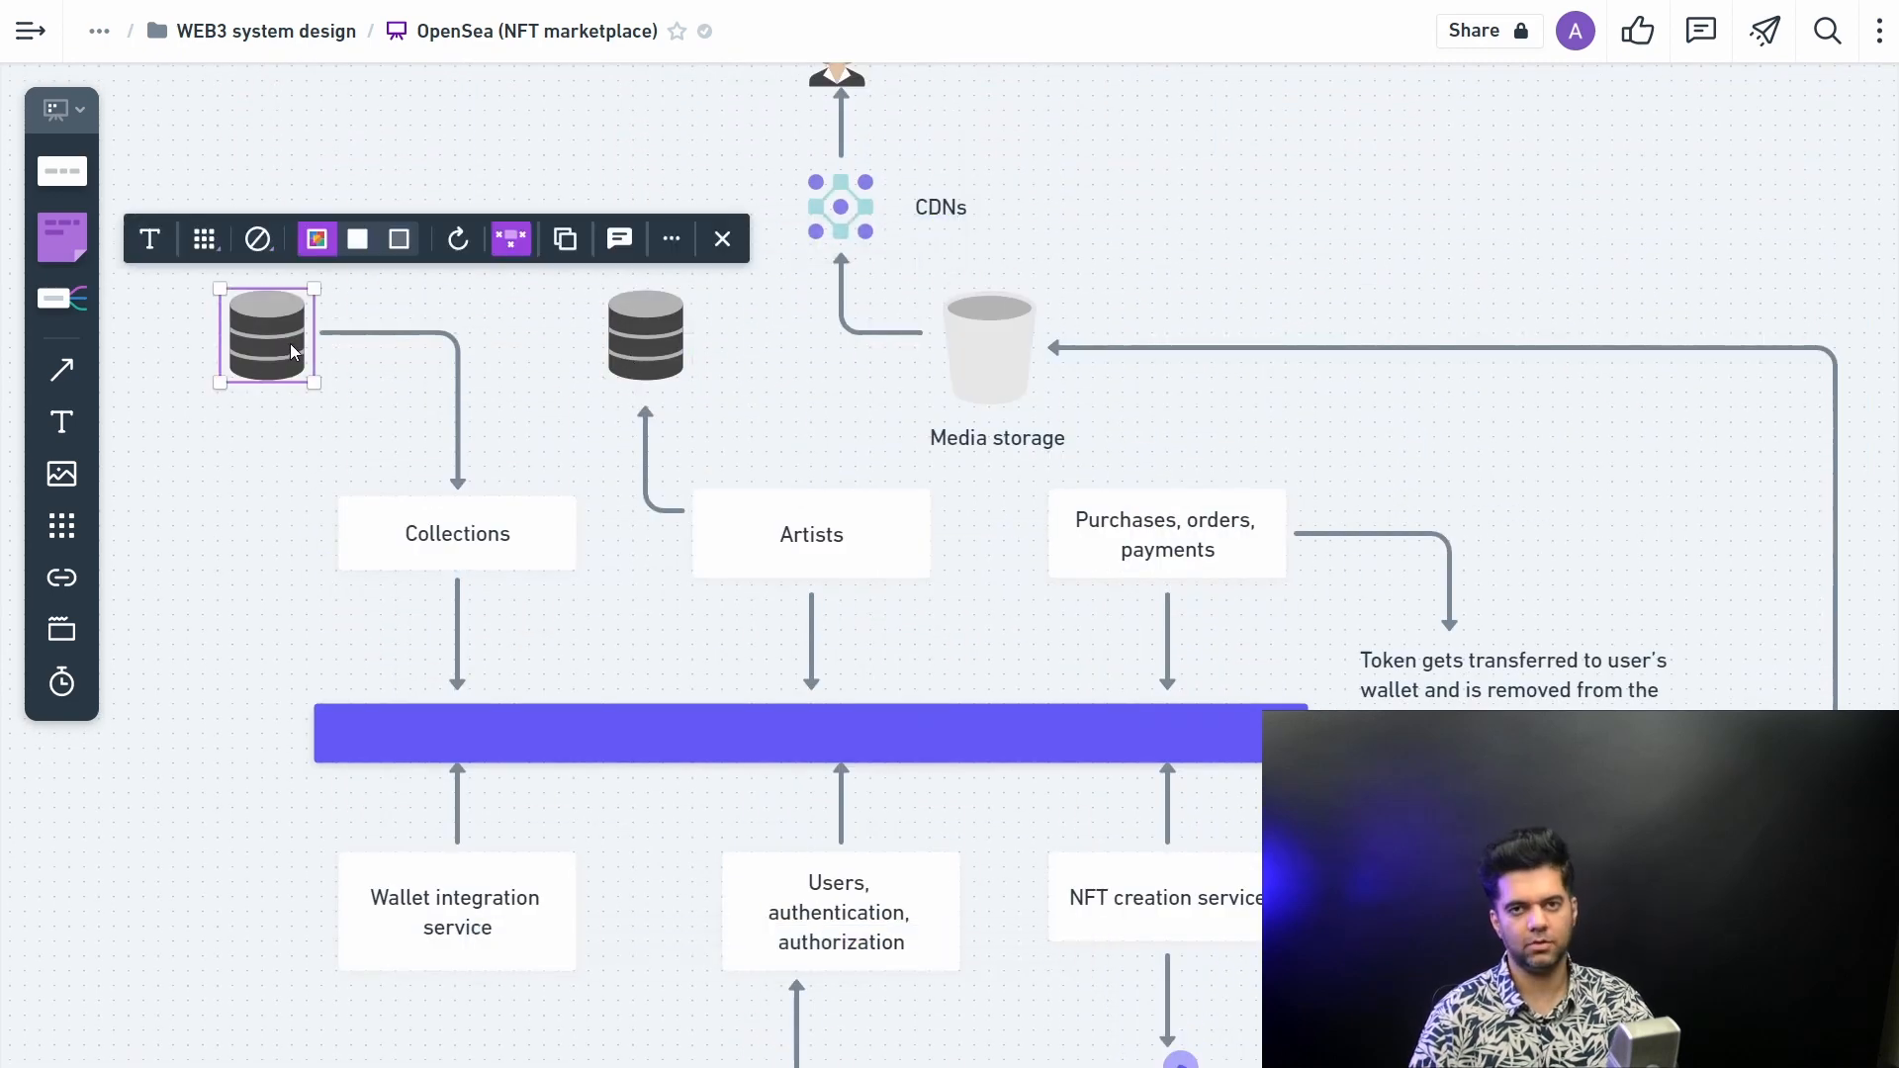
click(274, 438)
scroll(298, 460, down, 3)
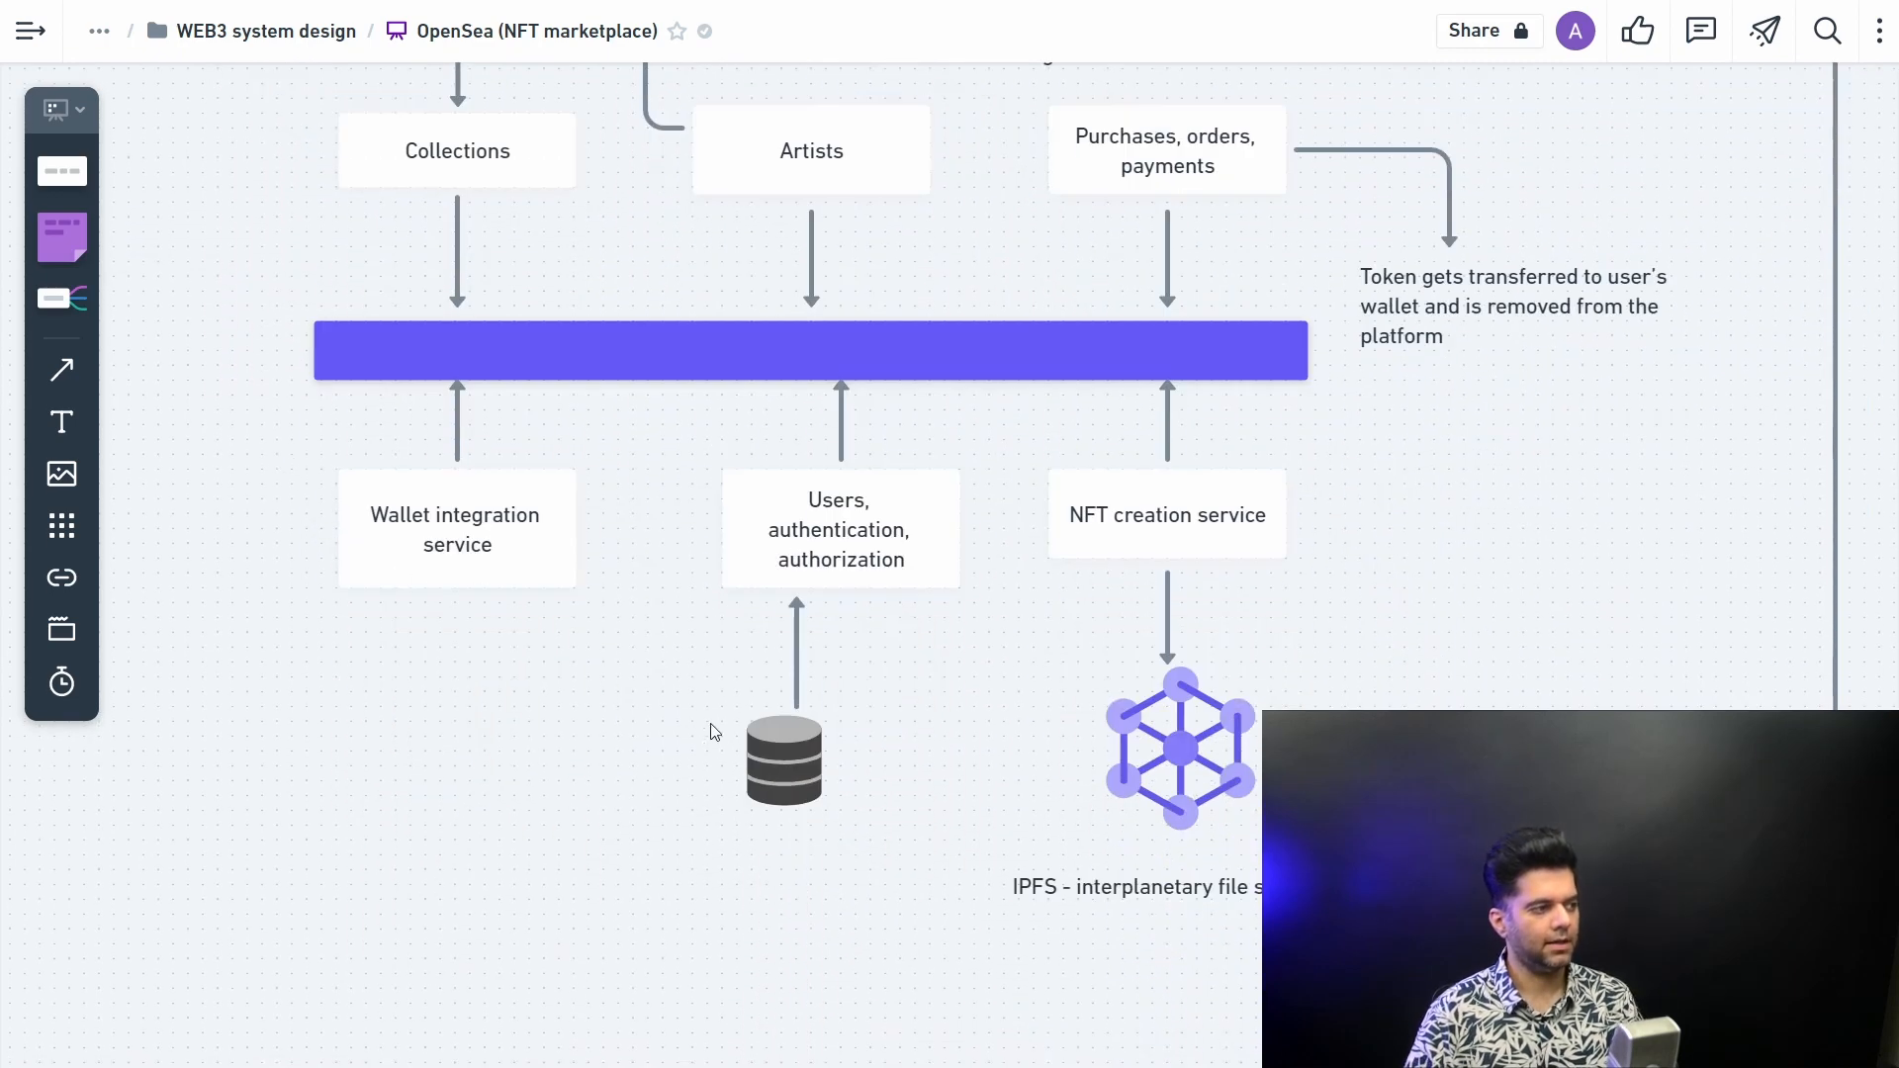
click(734, 798)
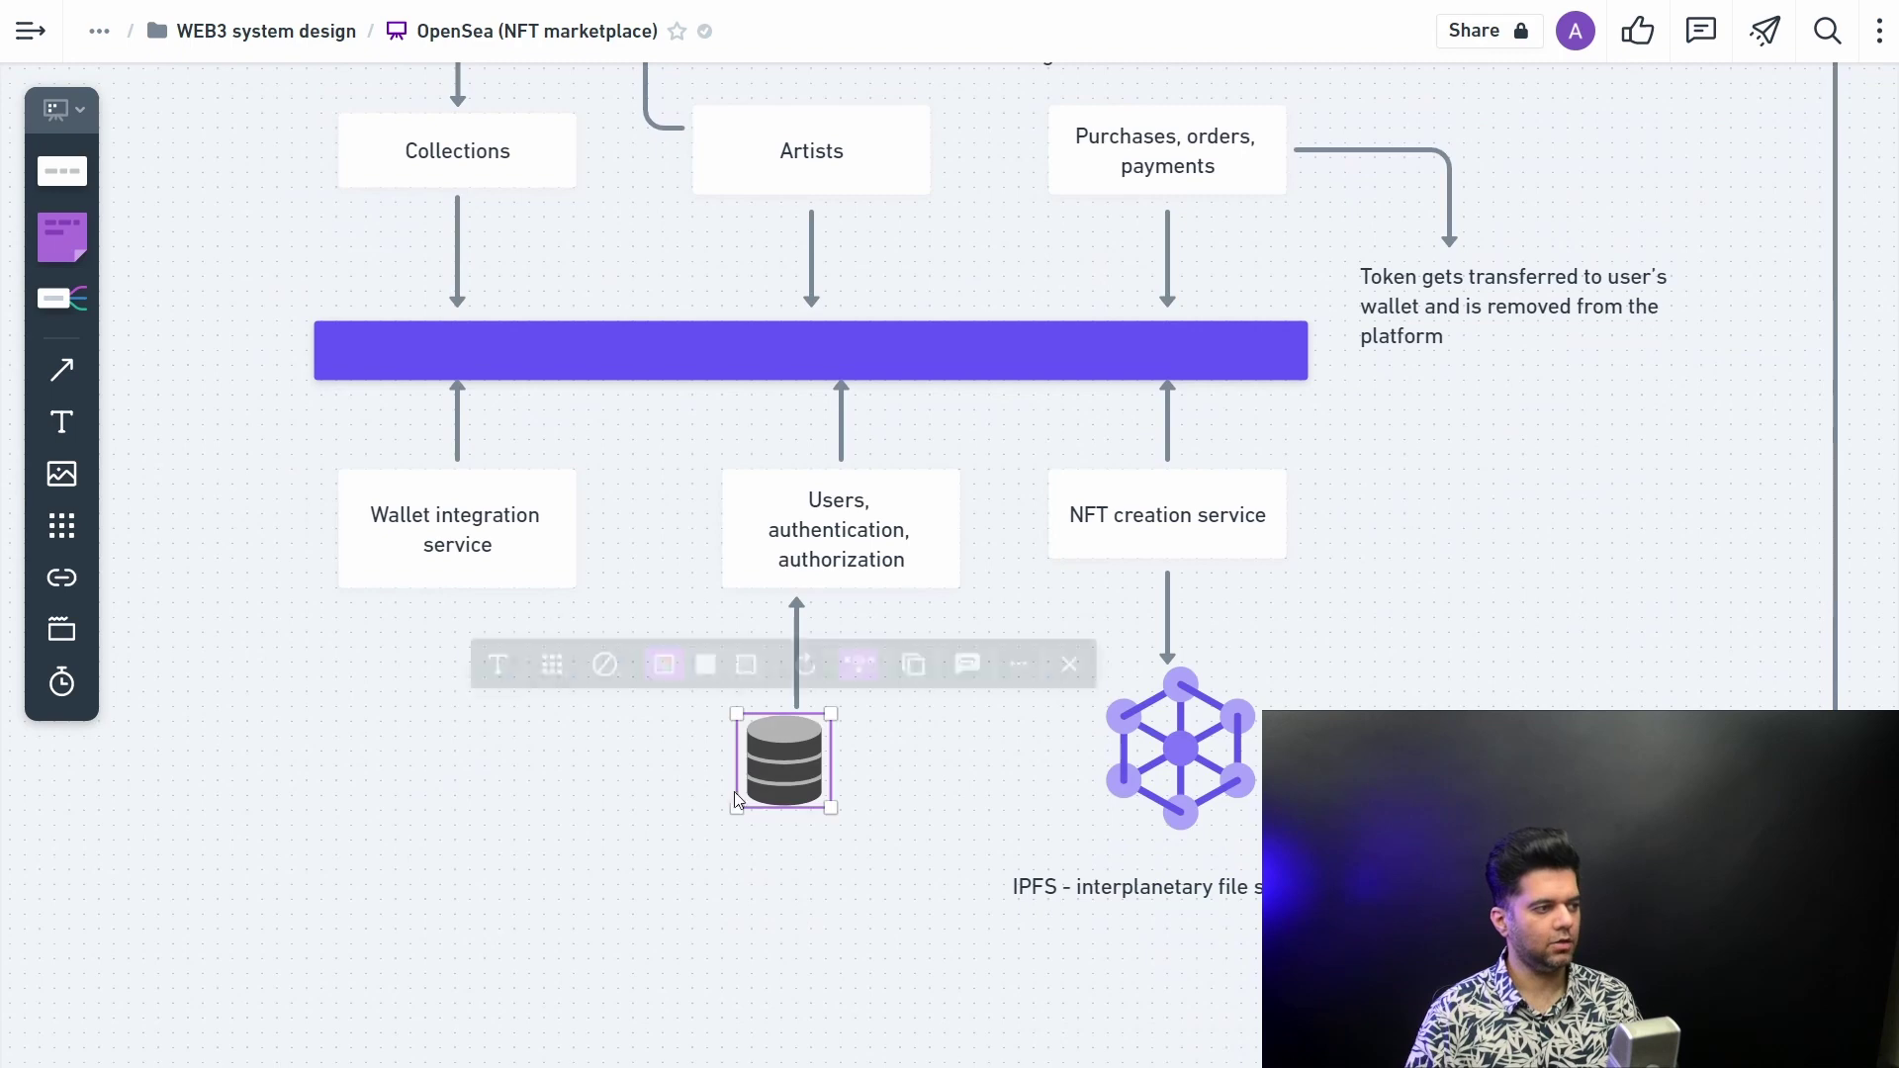
click(534, 523)
scroll(713, 787, left, 4)
click(1038, 786)
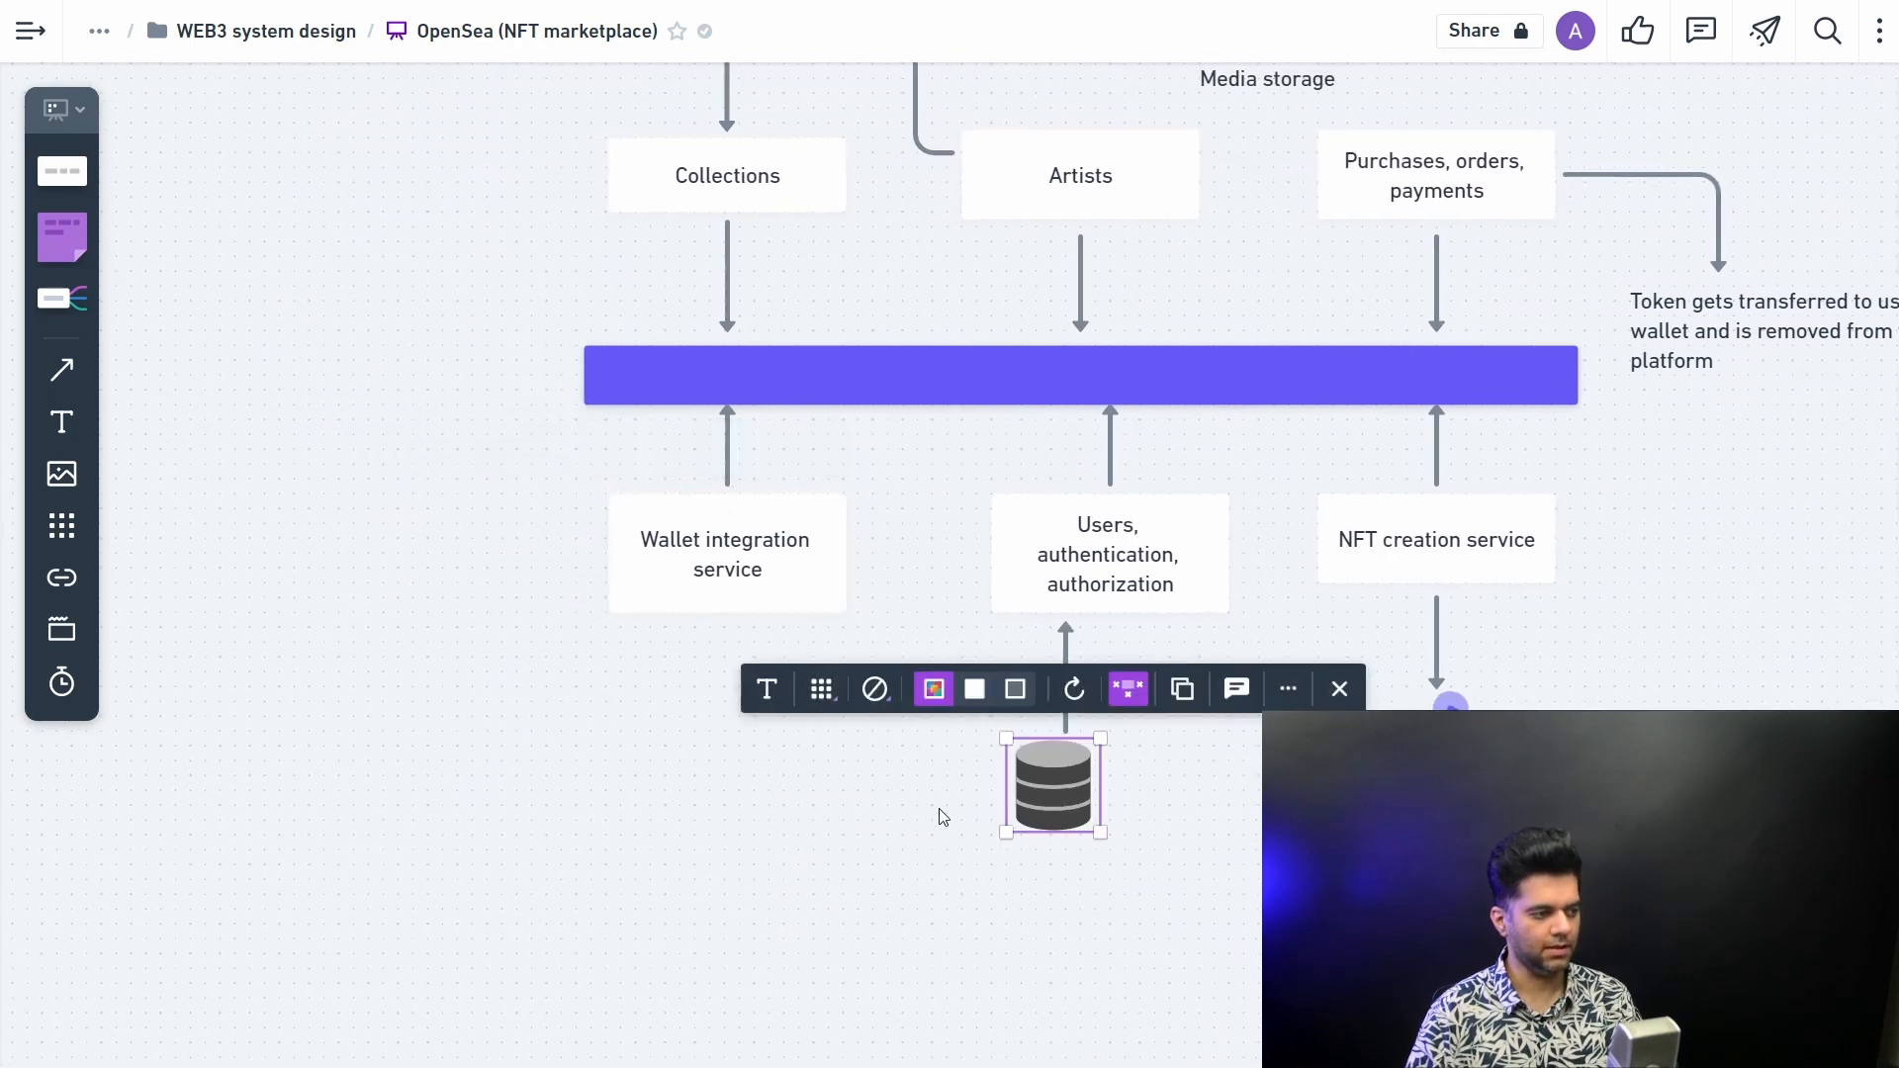
click(643, 558)
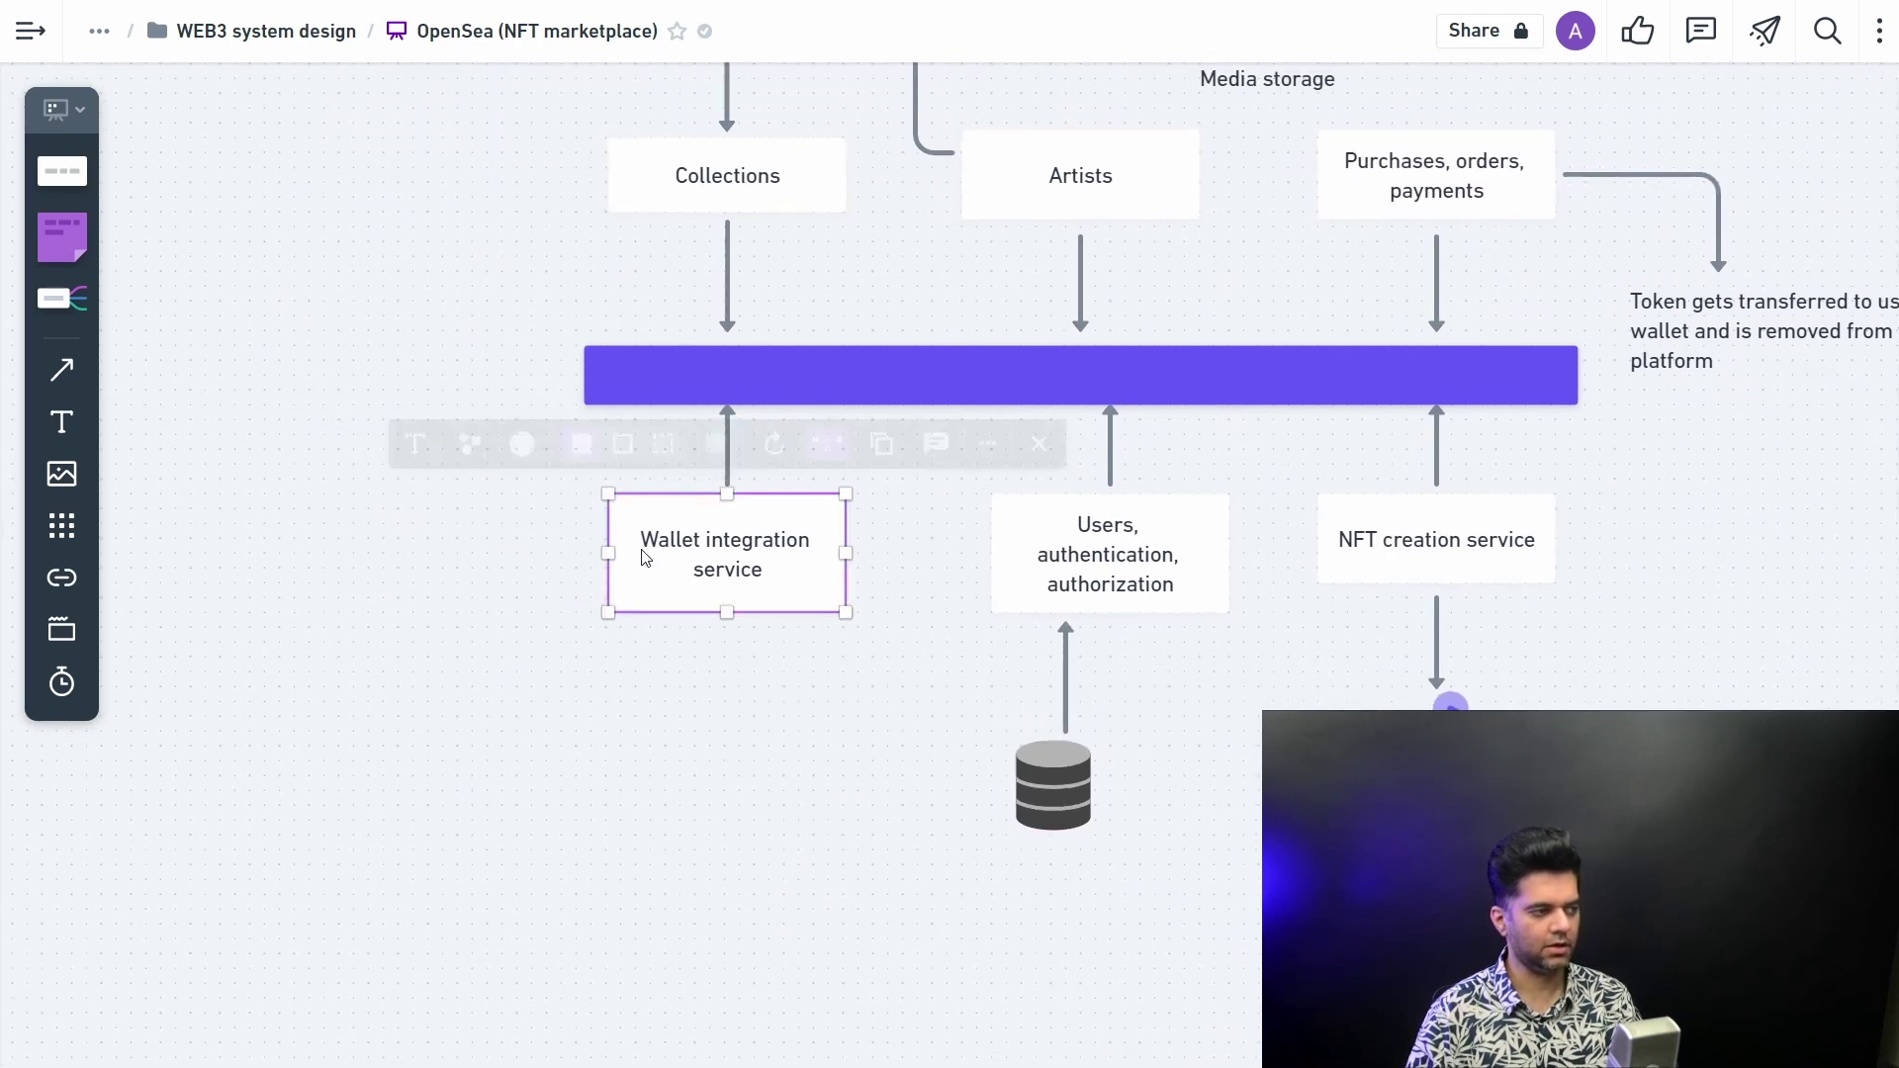
Step: Extend the wallet box label to 'Wallet integration service / external facing' and commit it
double_click(706, 564)
click(805, 567)
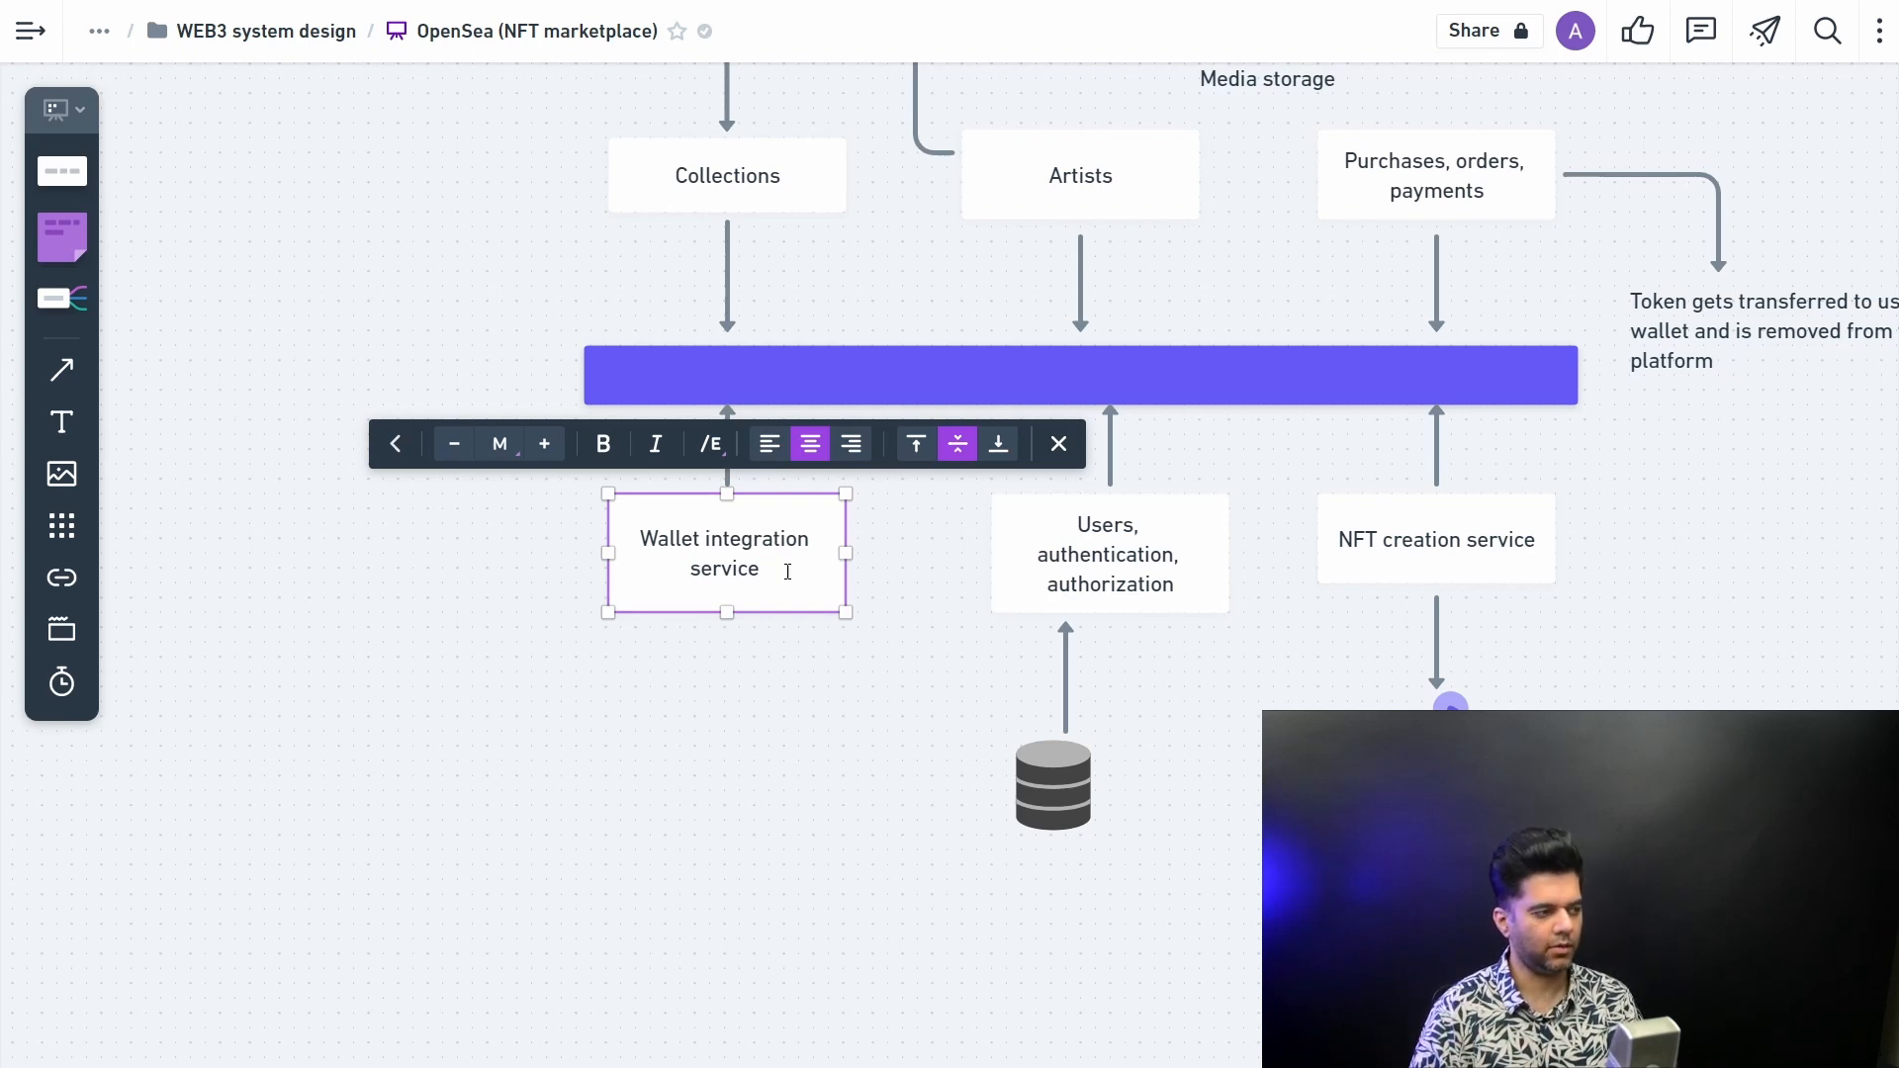
text( /)
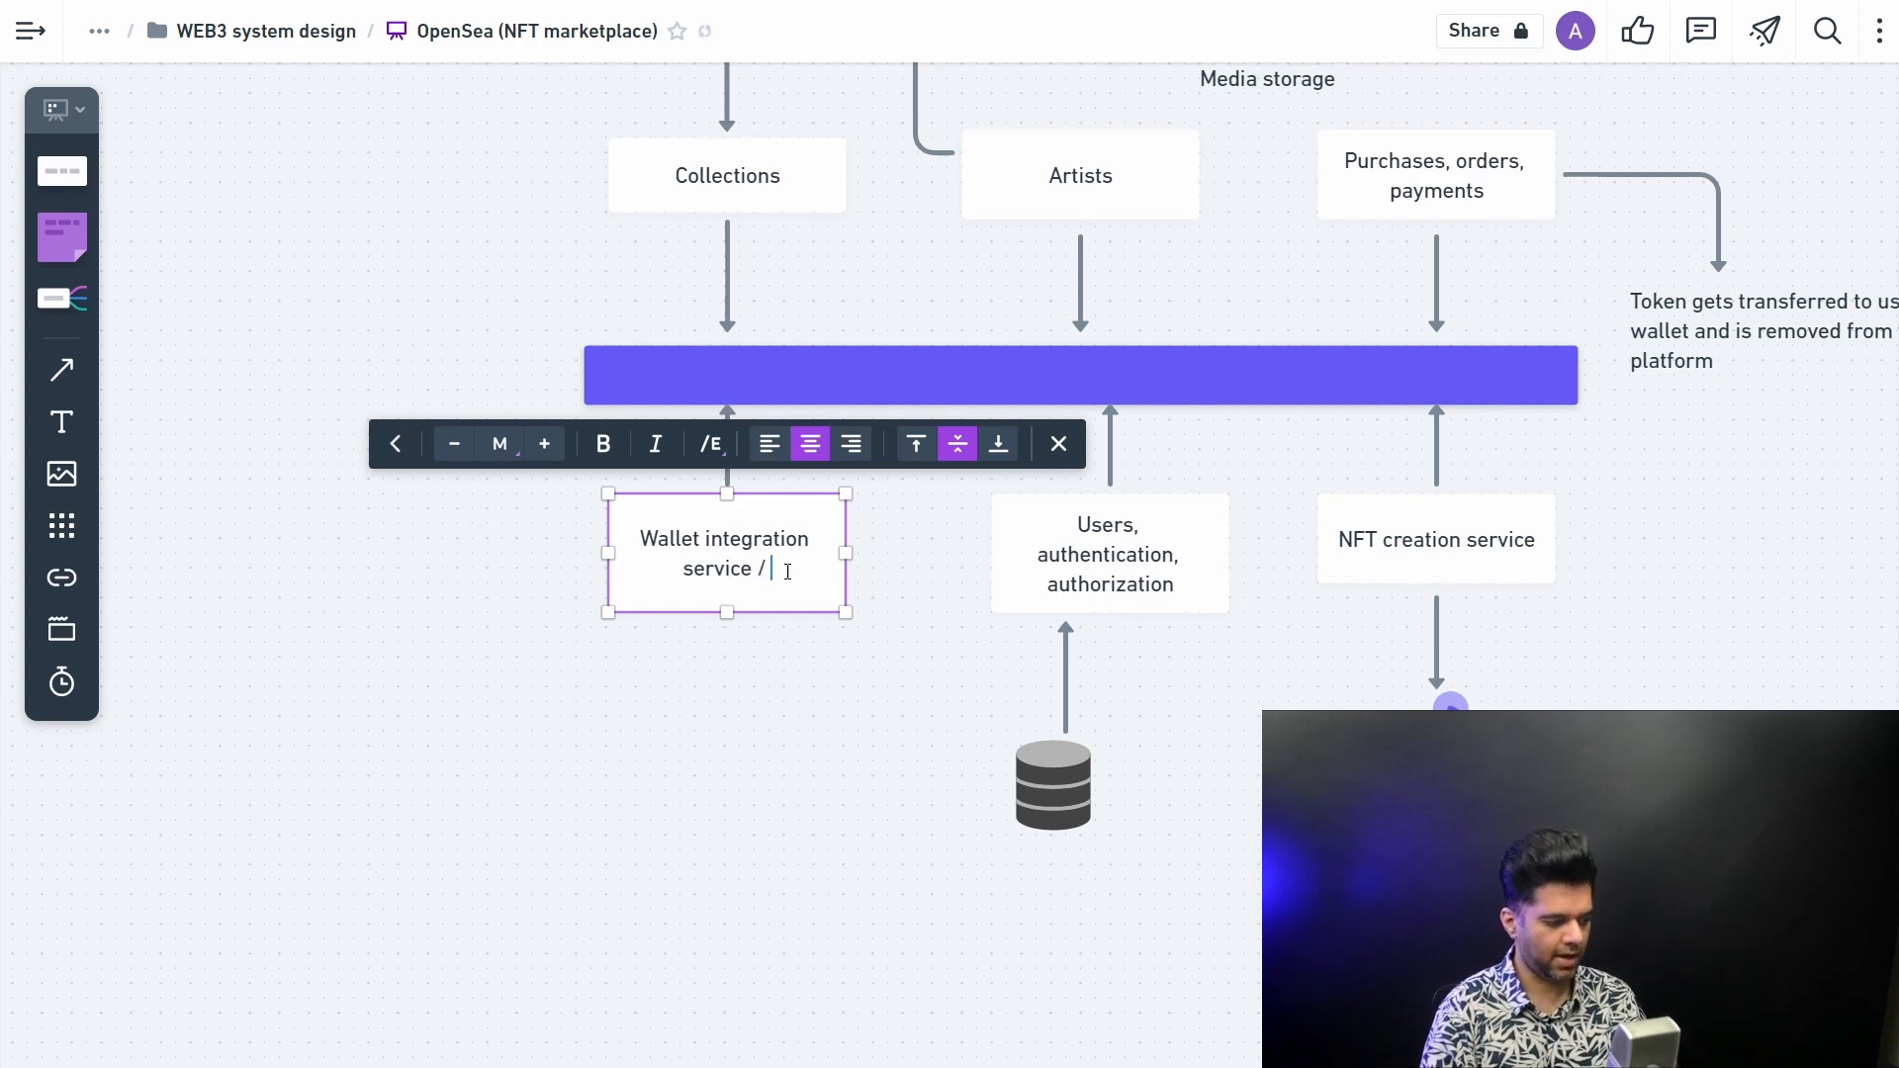
text( external )
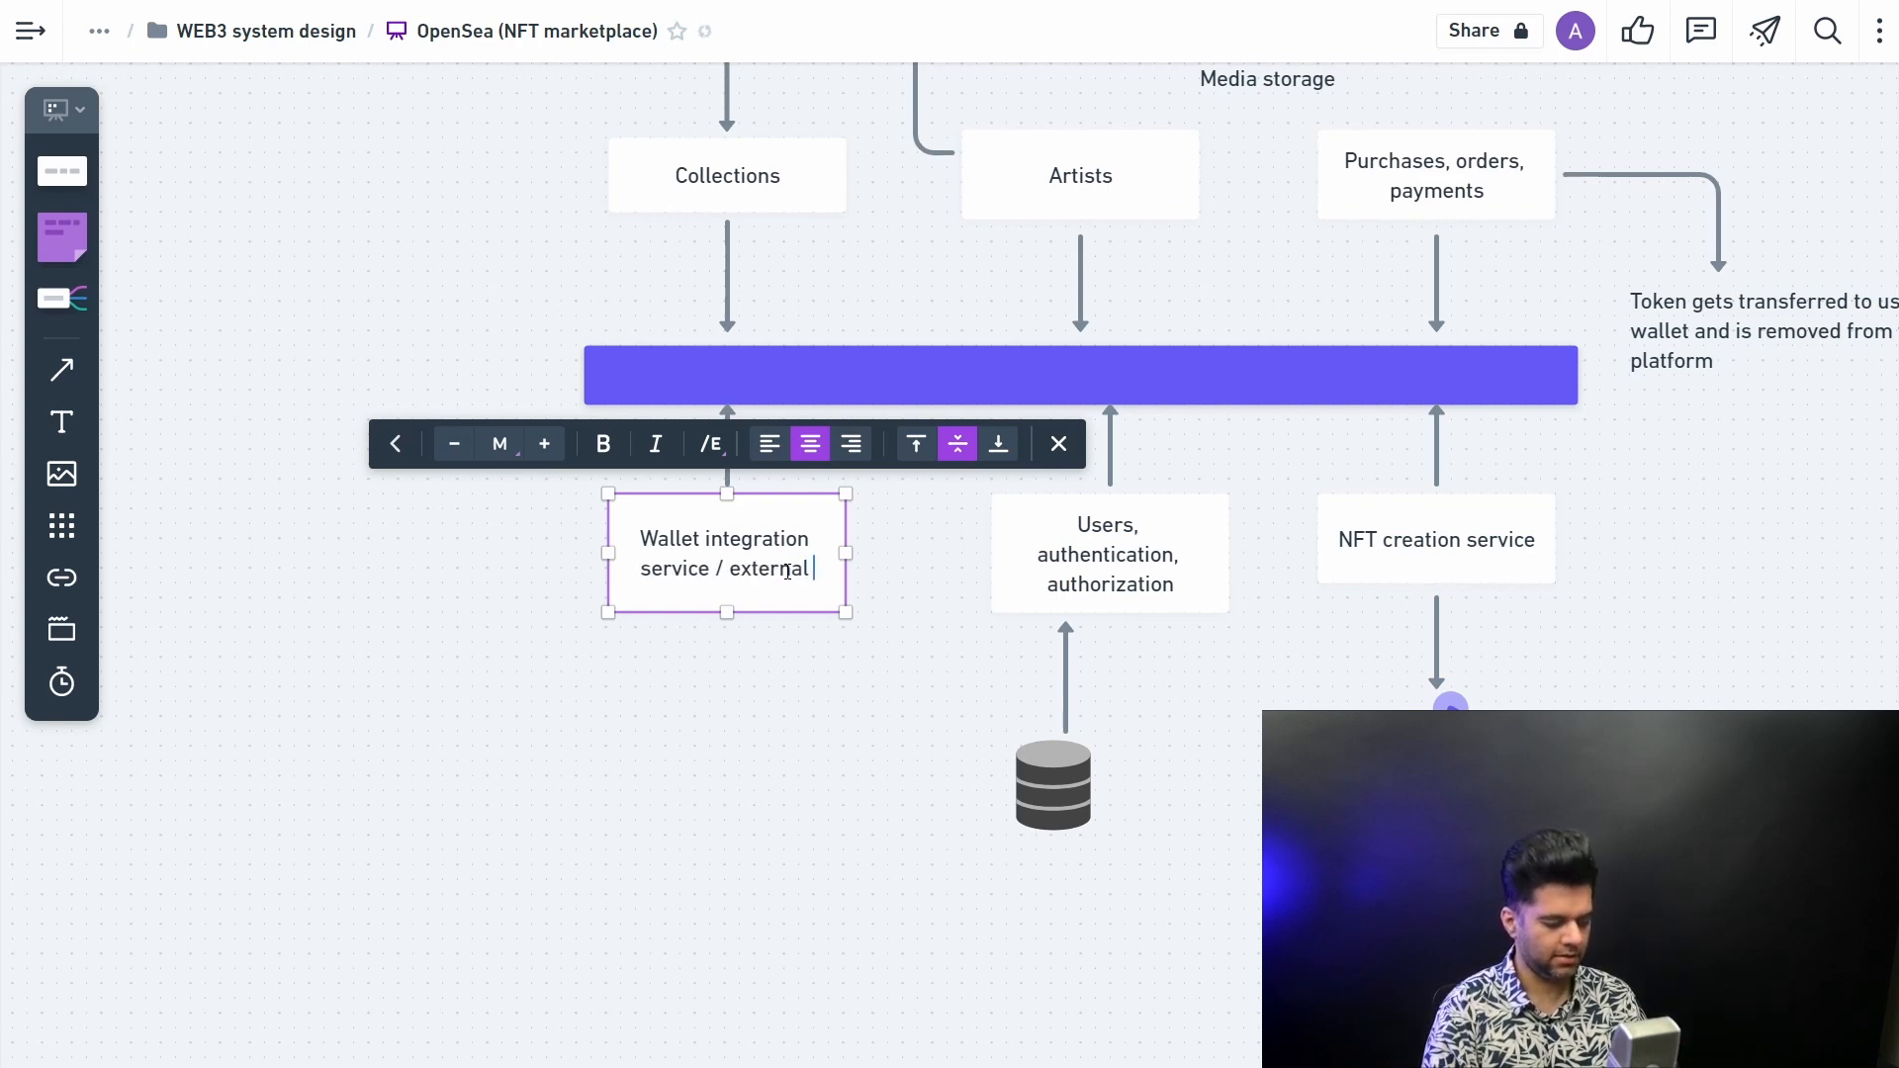
text(facing)
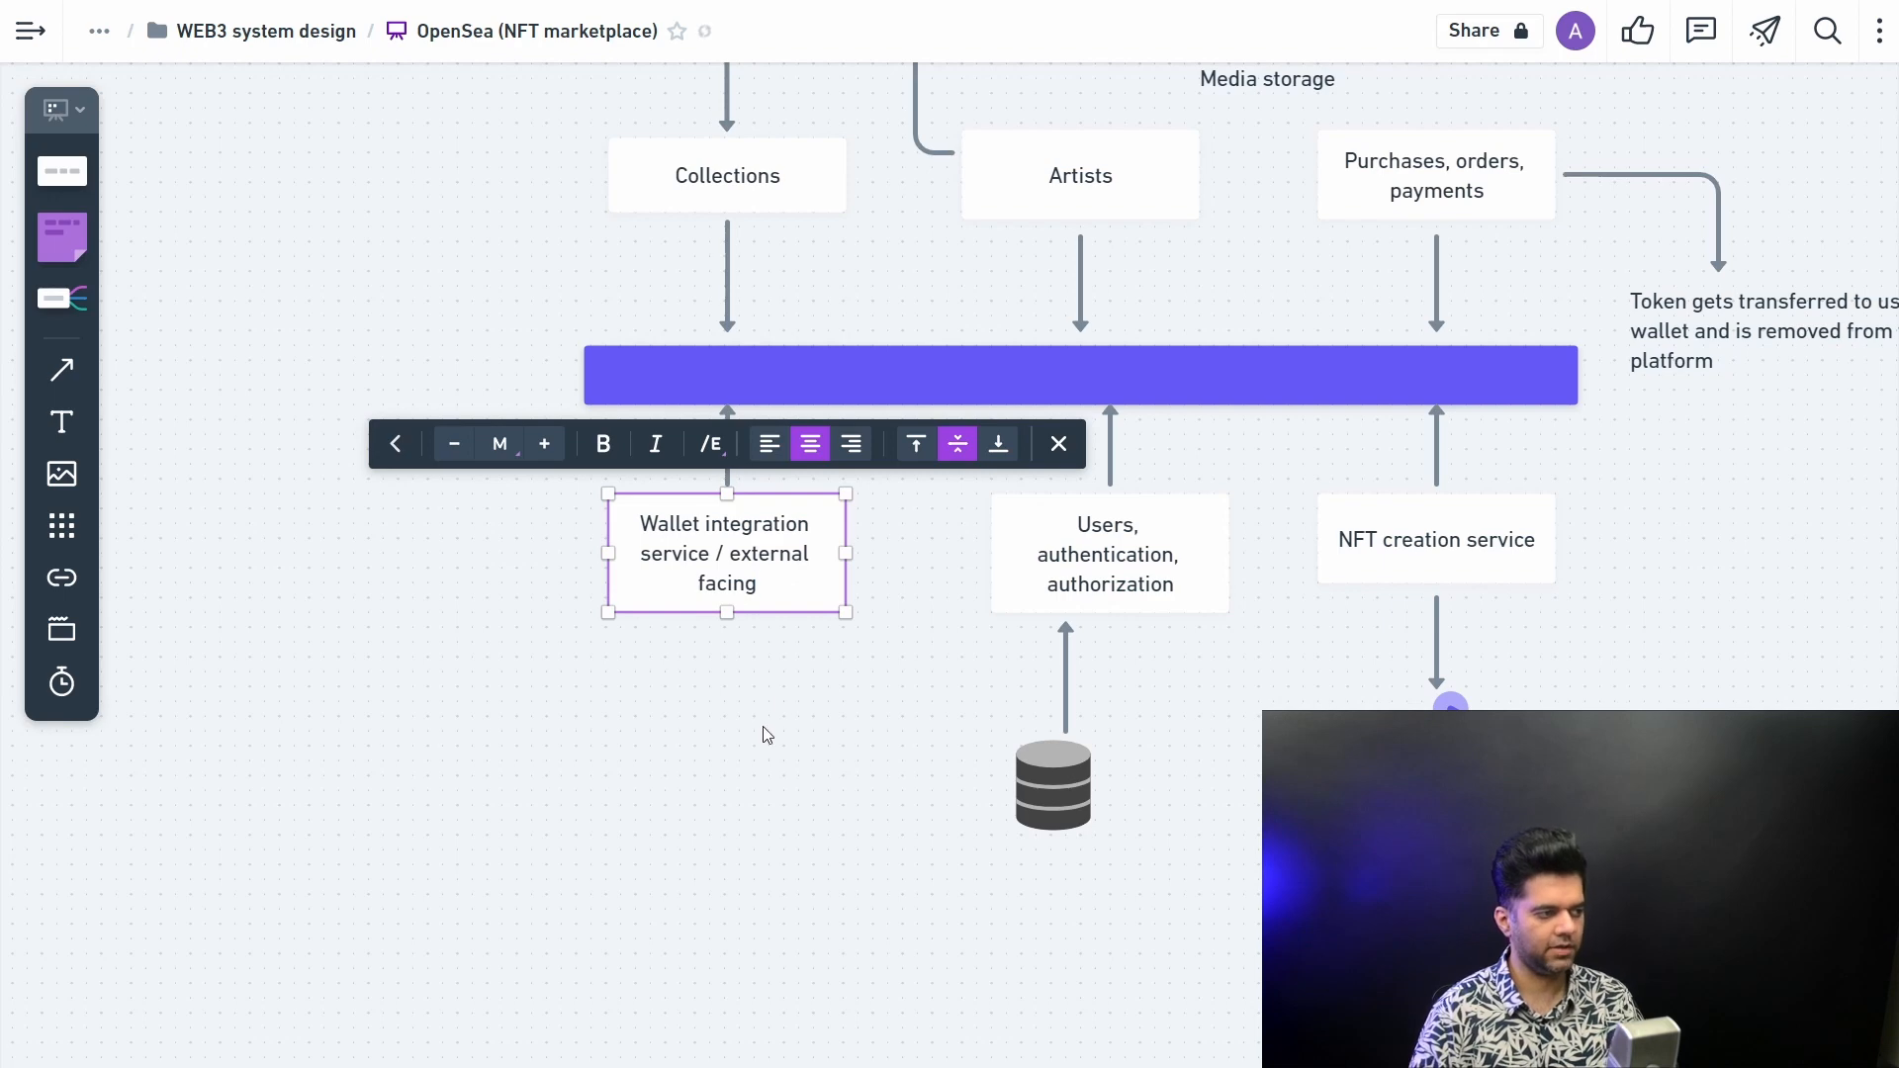
click(762, 734)
scroll(764, 735, up, 3)
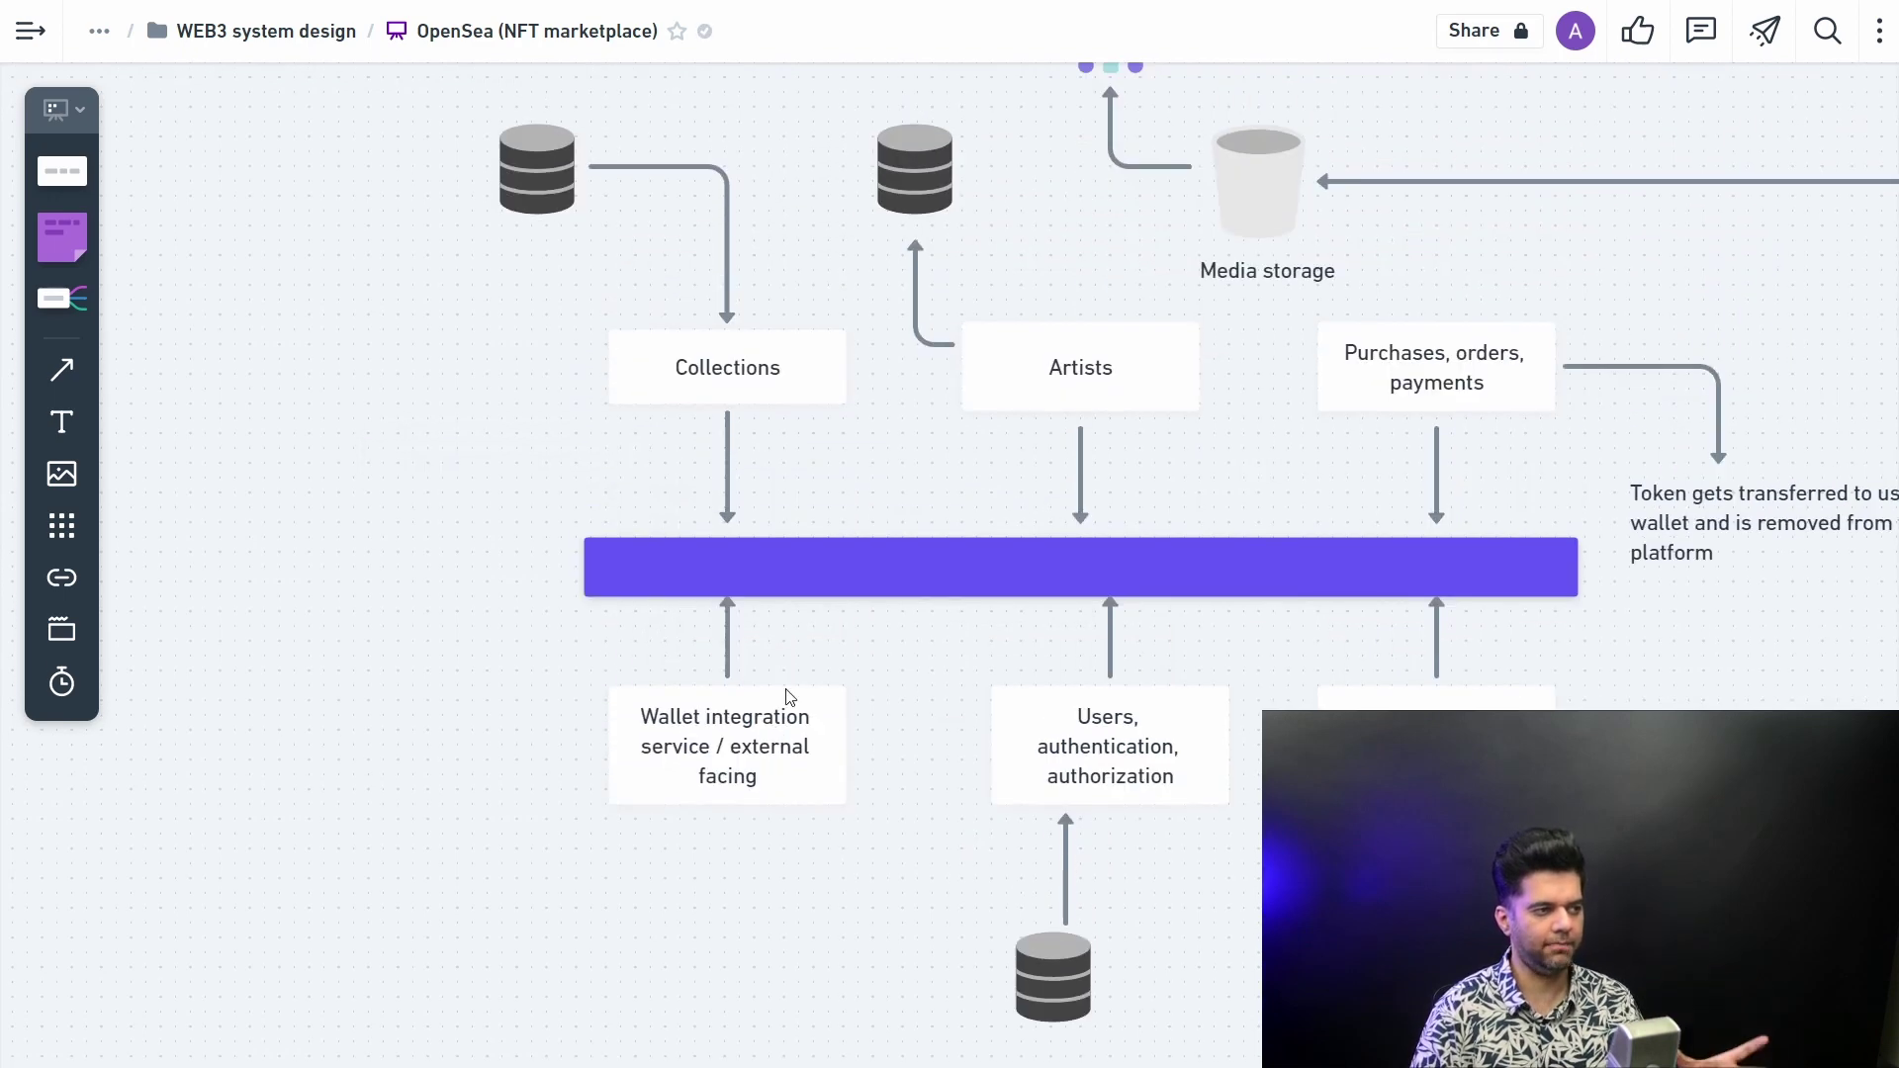
click(814, 572)
scroll(891, 712, down, 3)
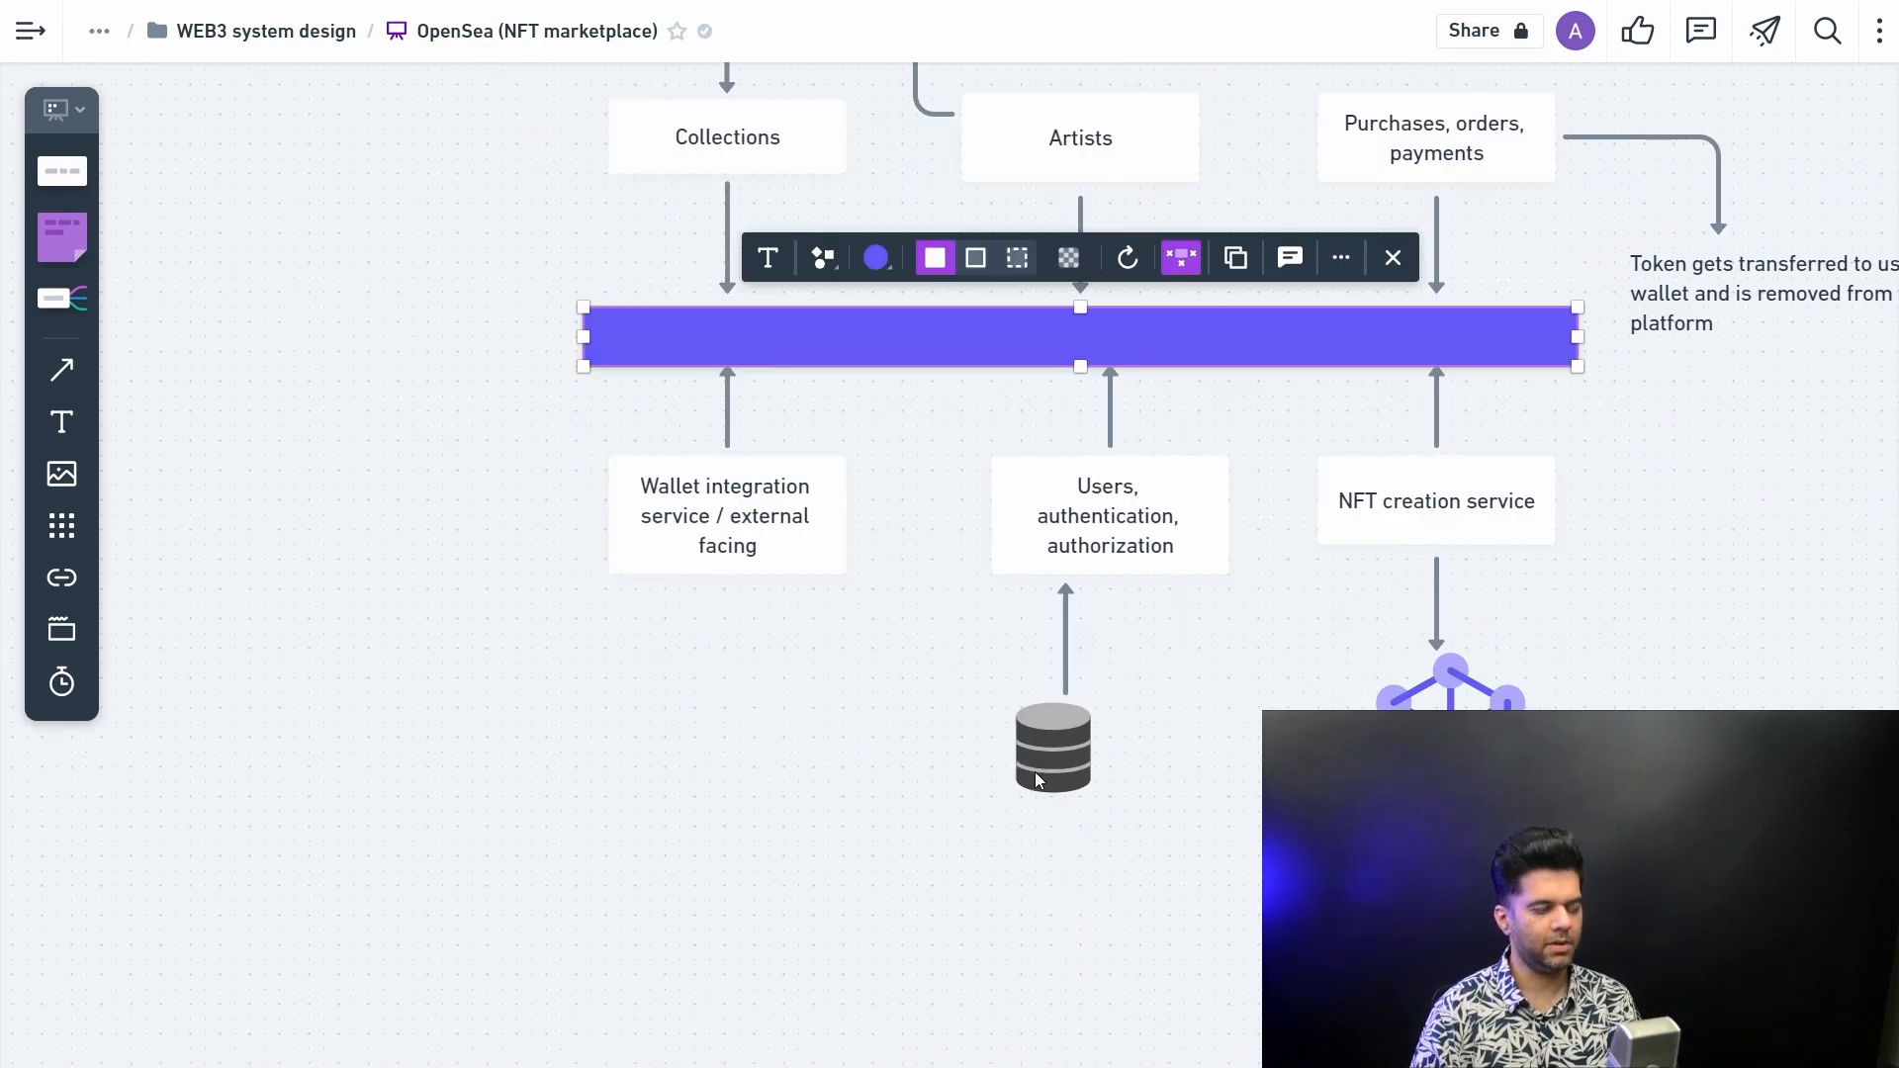
Step: Place a plug icon from the library below the Wallet integration box
click(61, 526)
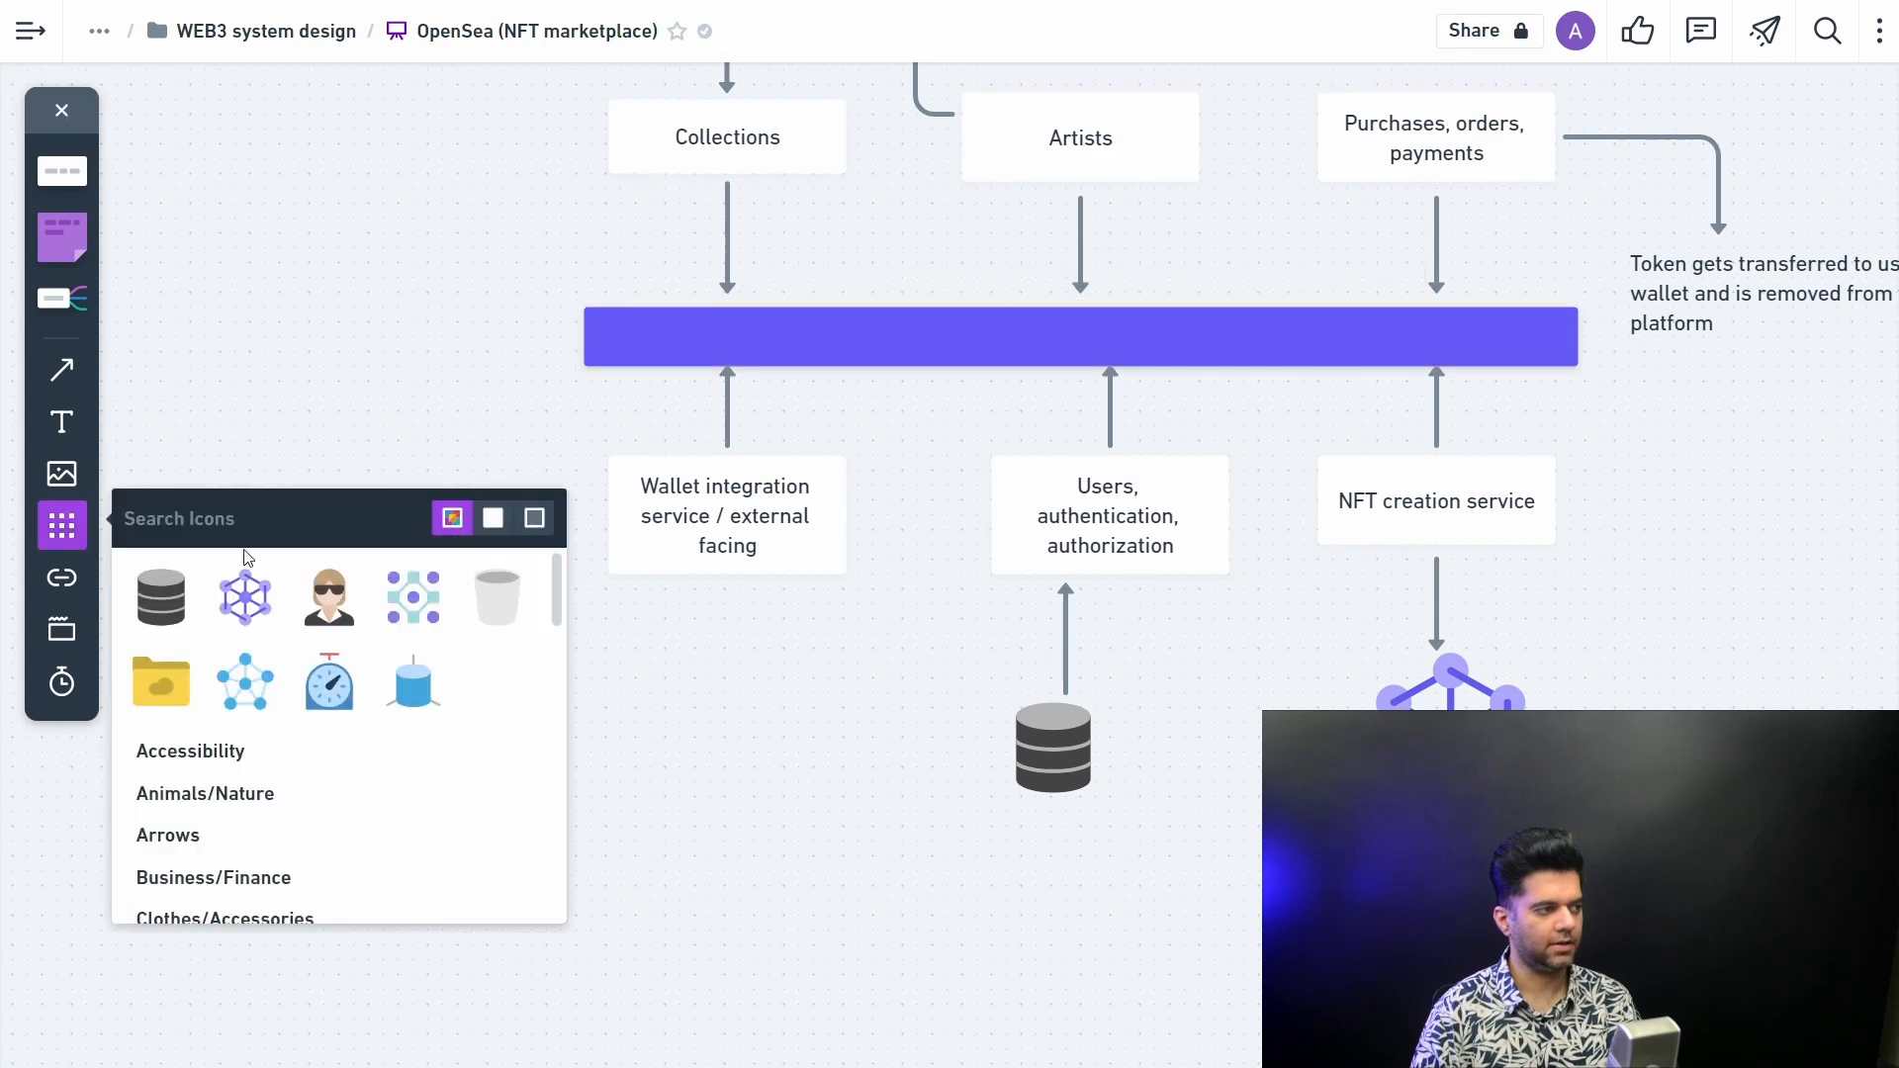
text(api)
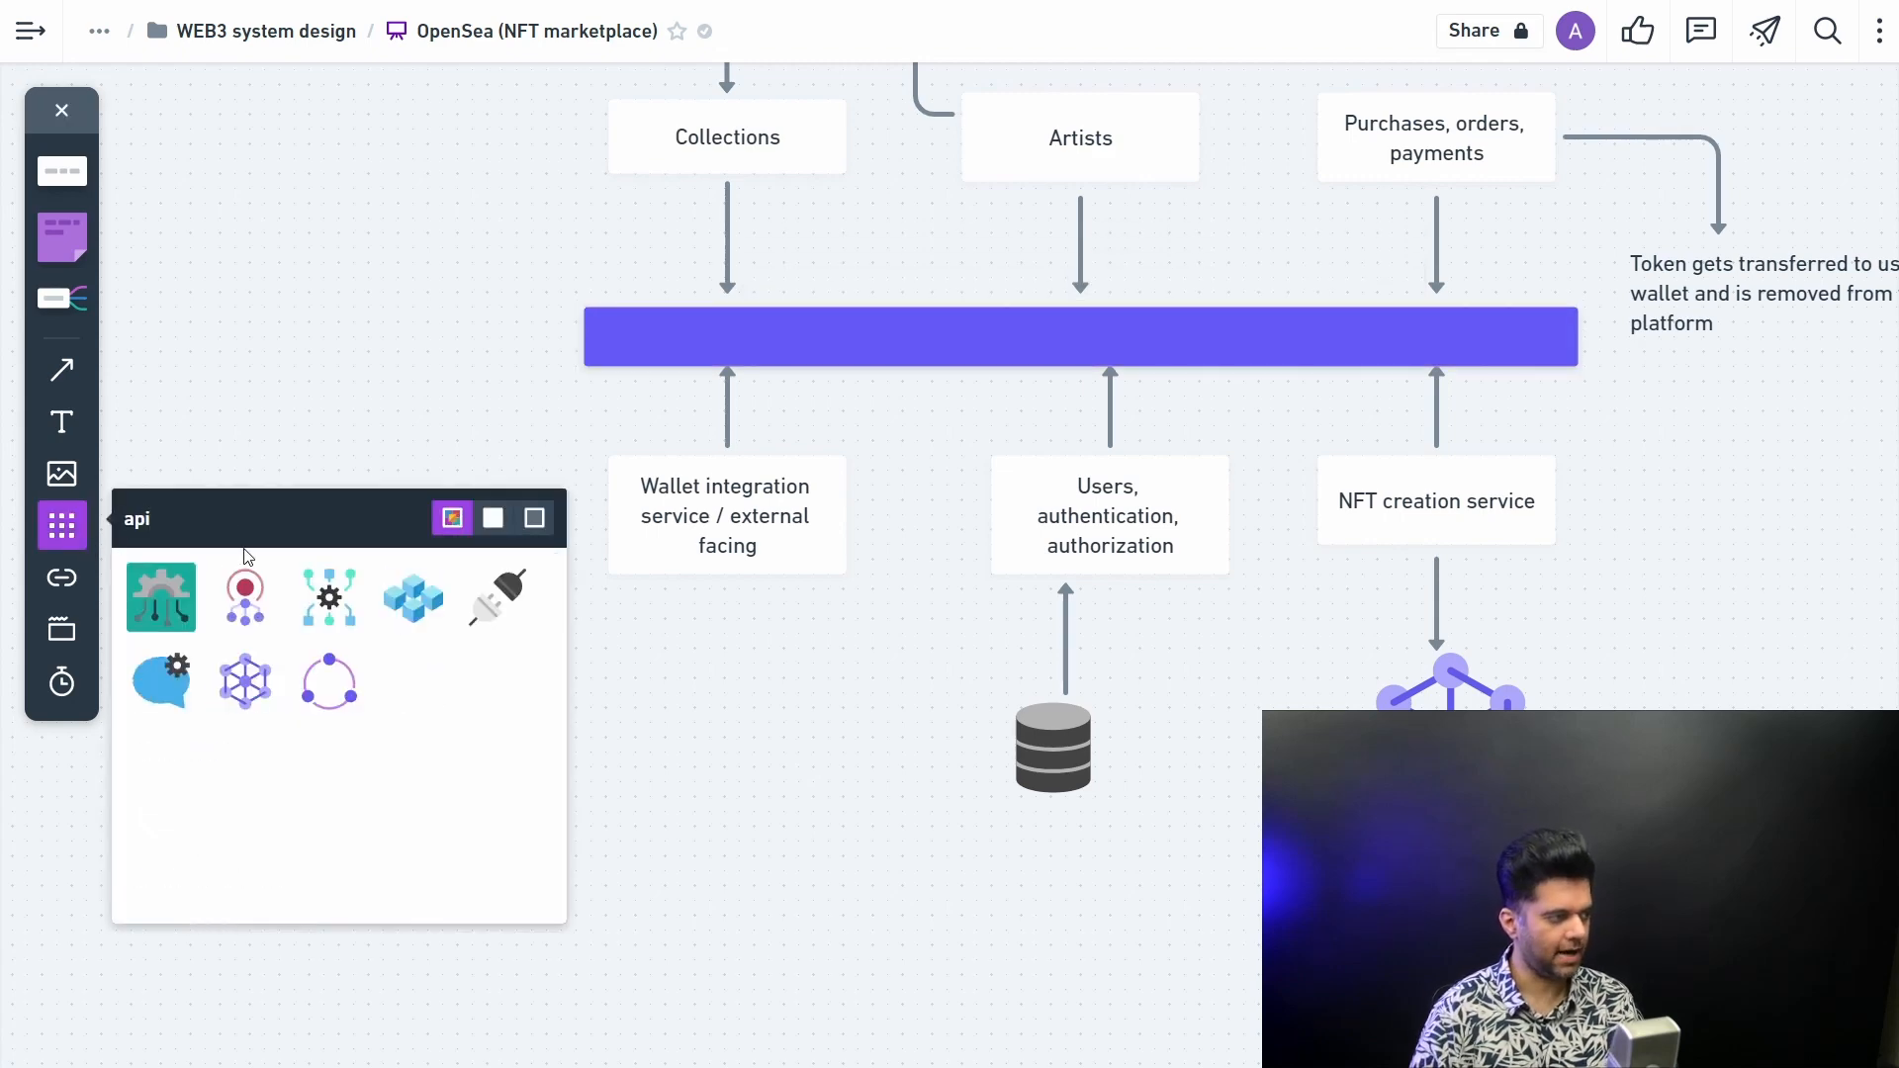
drag(501, 598, 665, 650)
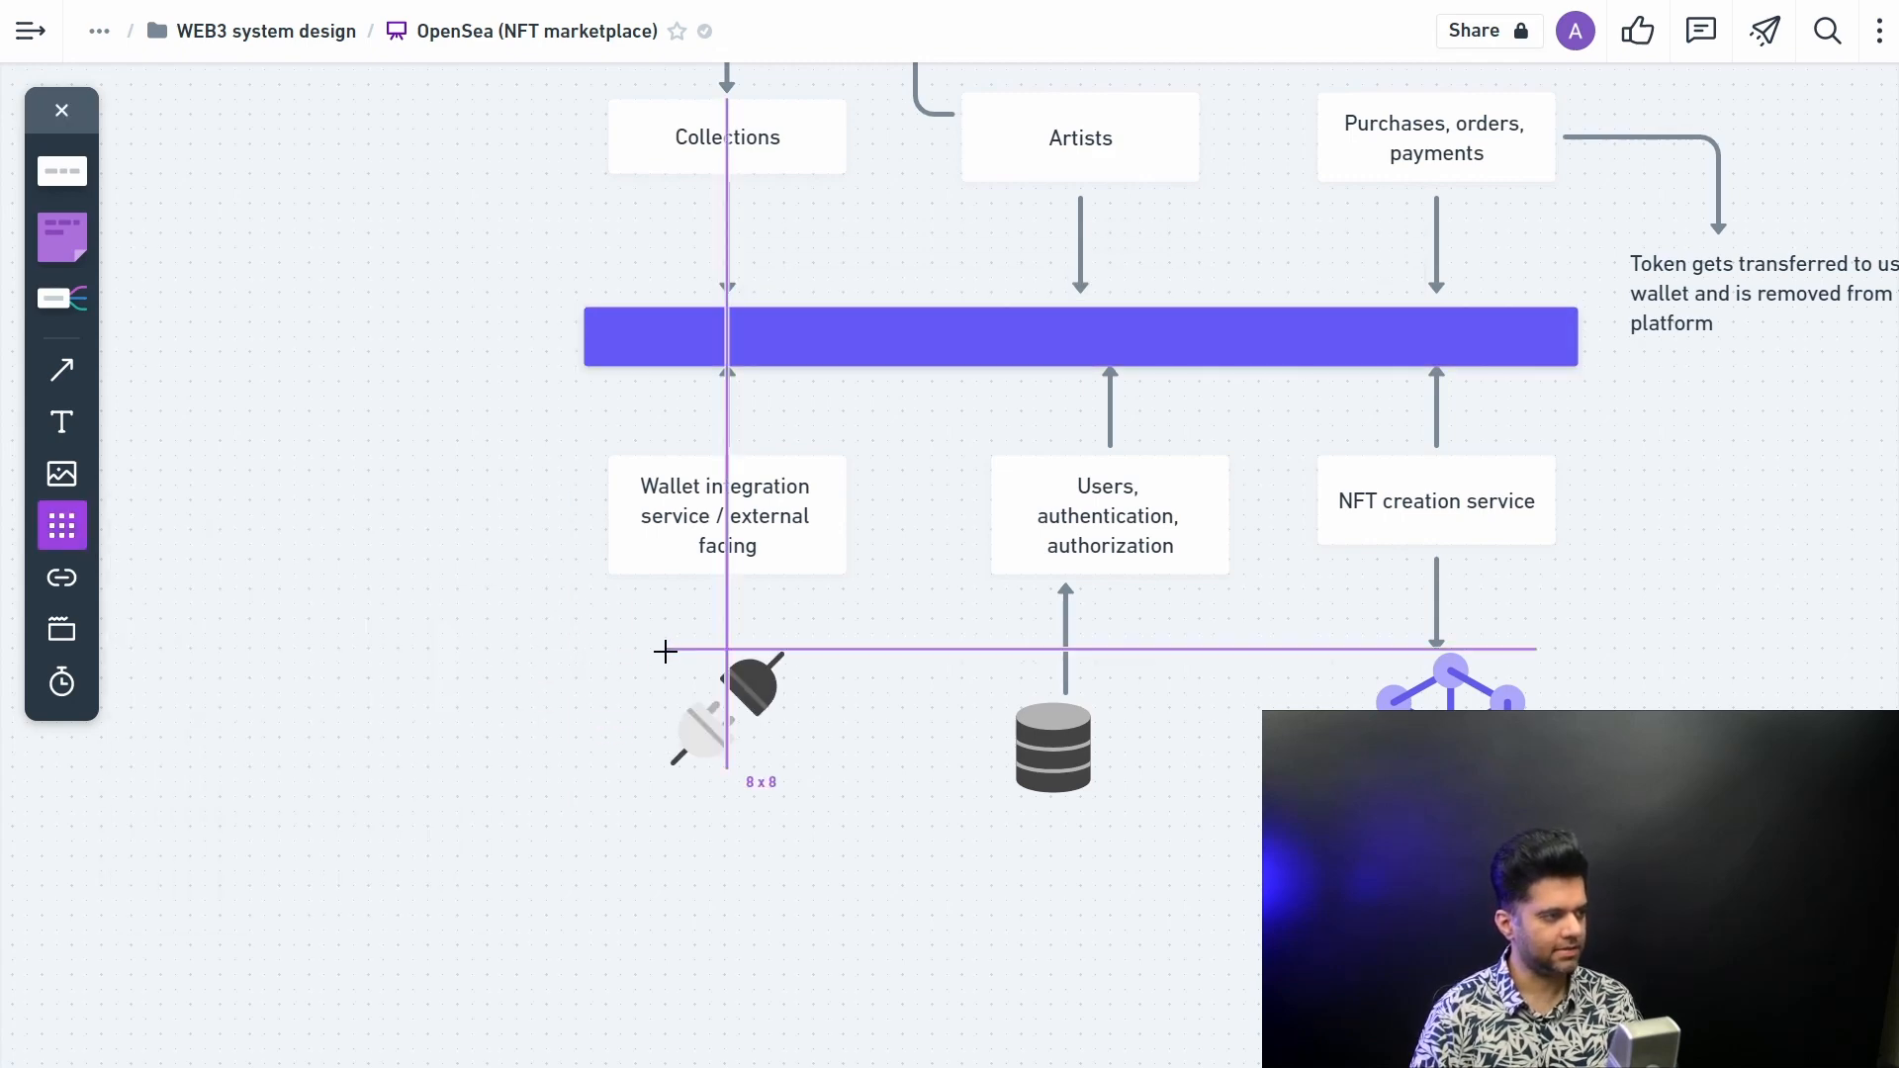
drag(738, 717, 727, 704)
scroll(910, 820, up, 4)
scroll(758, 623, up, 3)
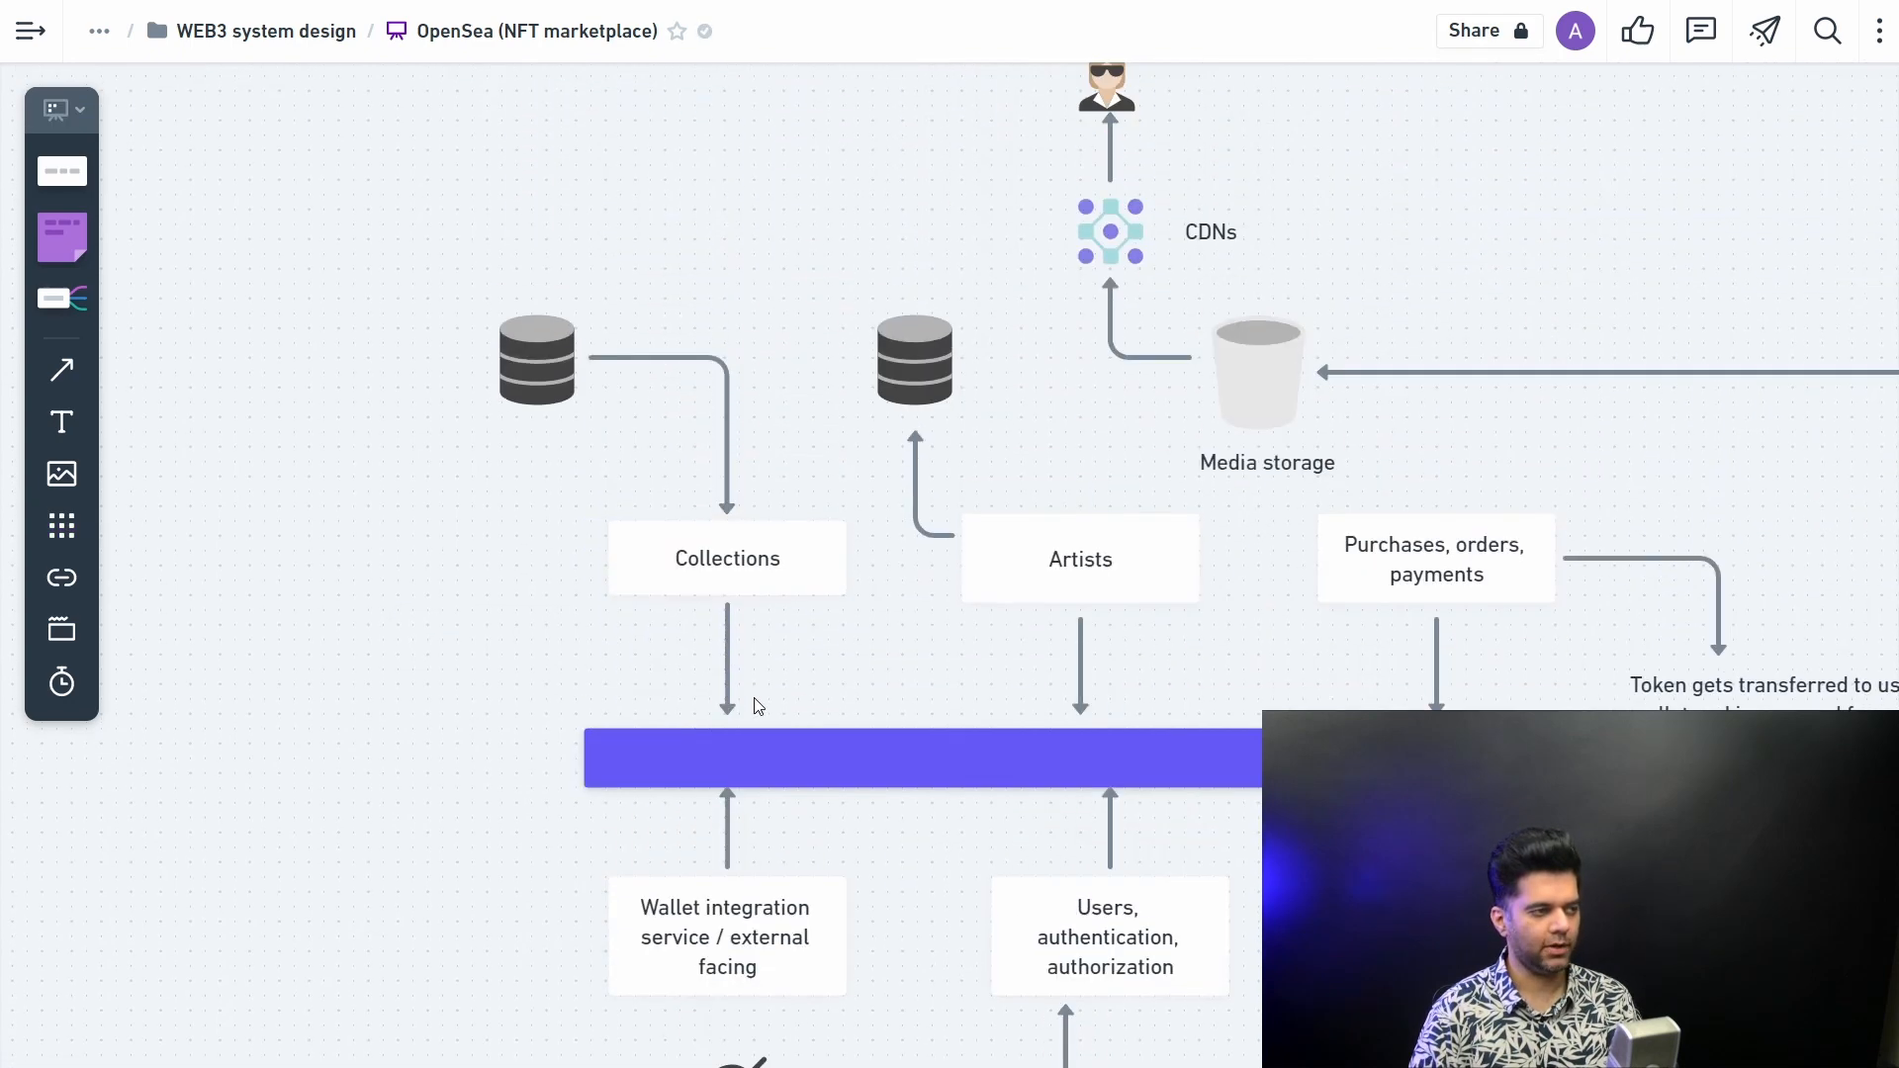
scroll(758, 623, down, 2)
scroll(676, 648, down, 6)
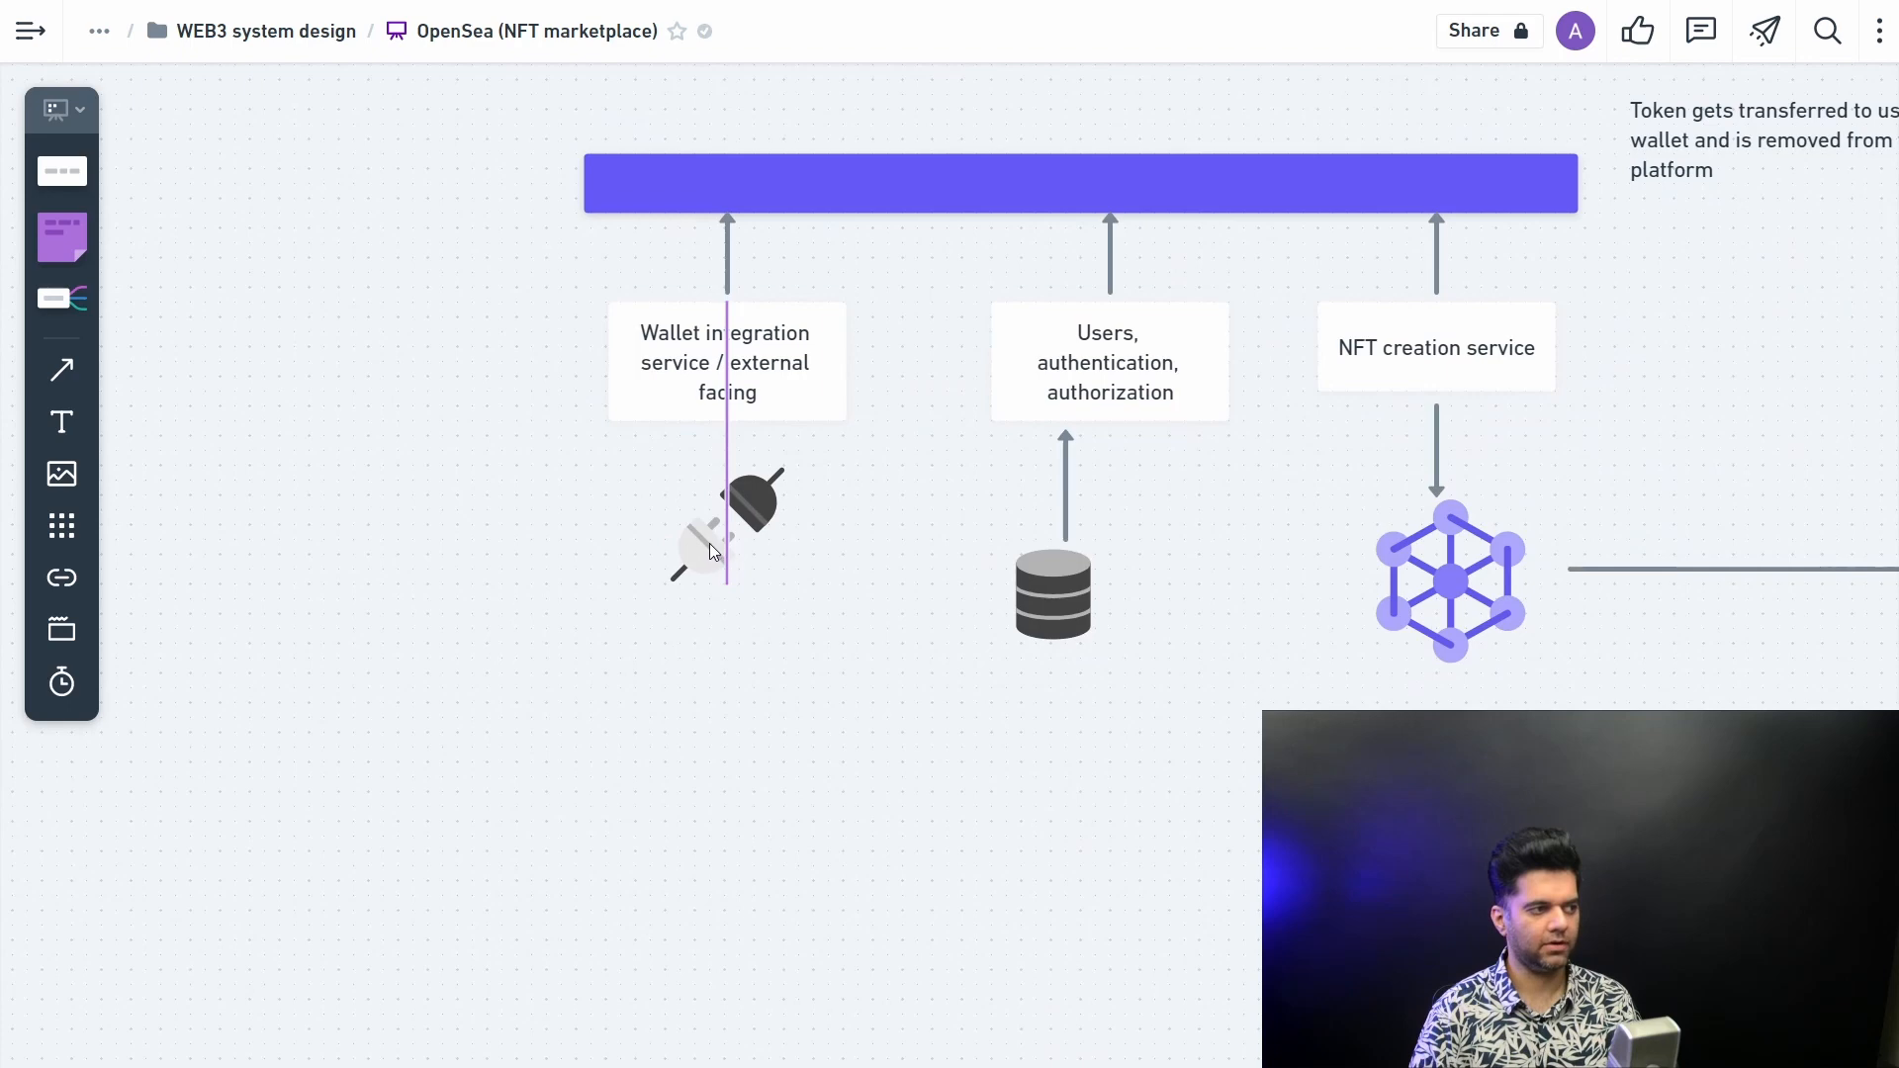
click(743, 511)
click(742, 639)
click(742, 397)
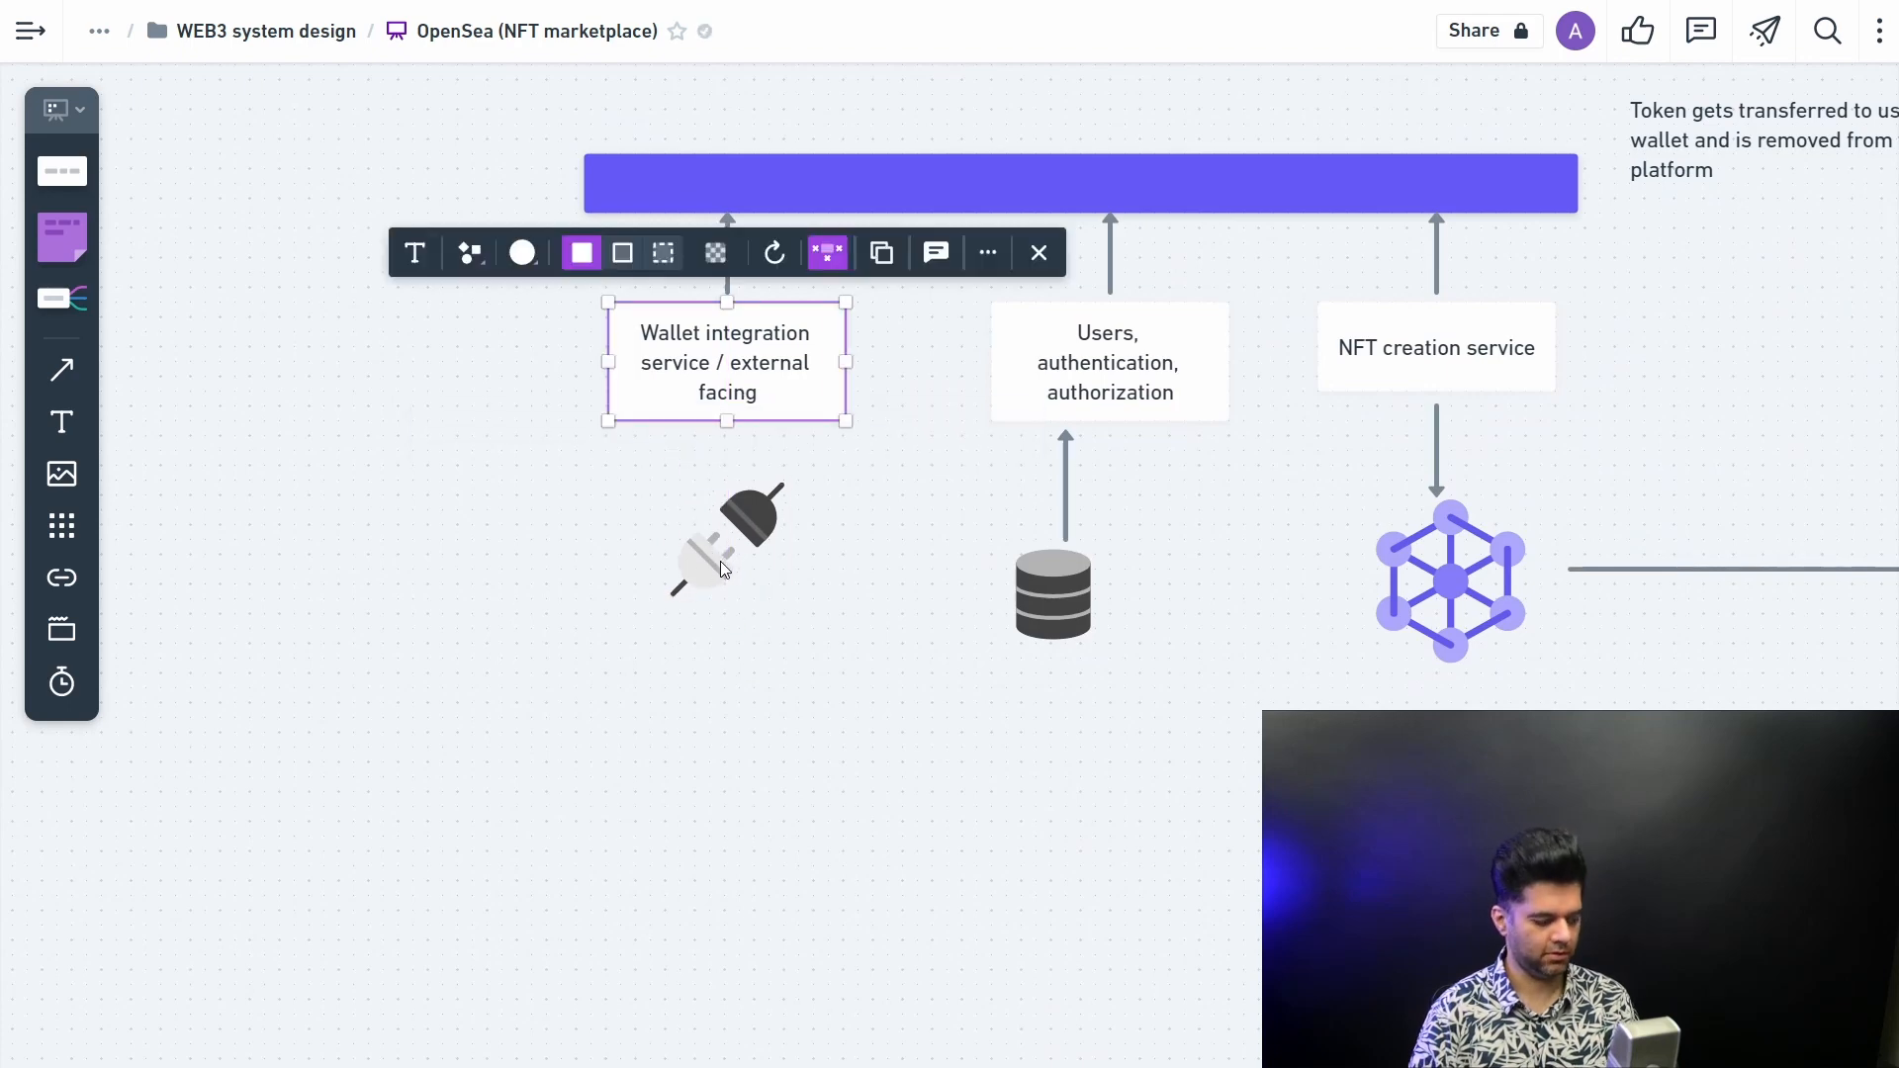
Step: Add a text label 'Crypto exchange' beneath the plug icon
click(61, 424)
click(611, 653)
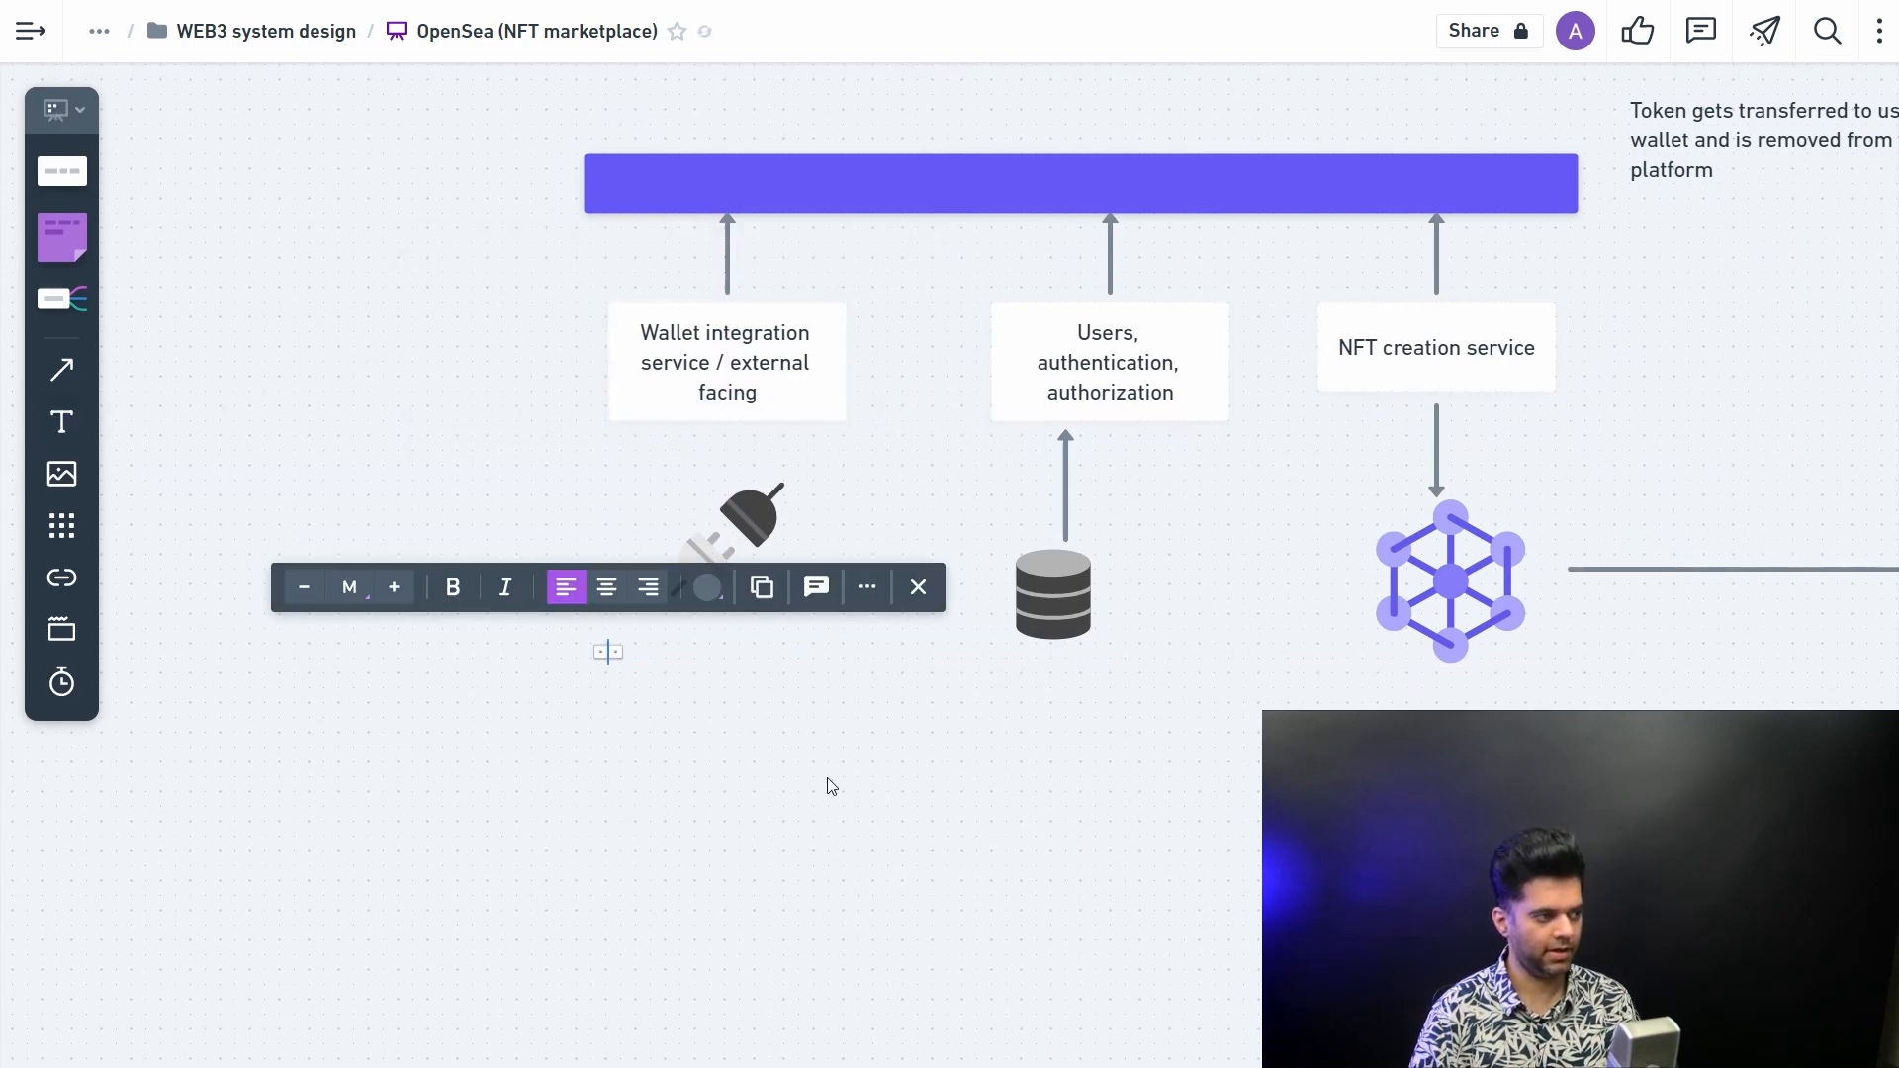
key(Caps_Lock)
text(Cru)
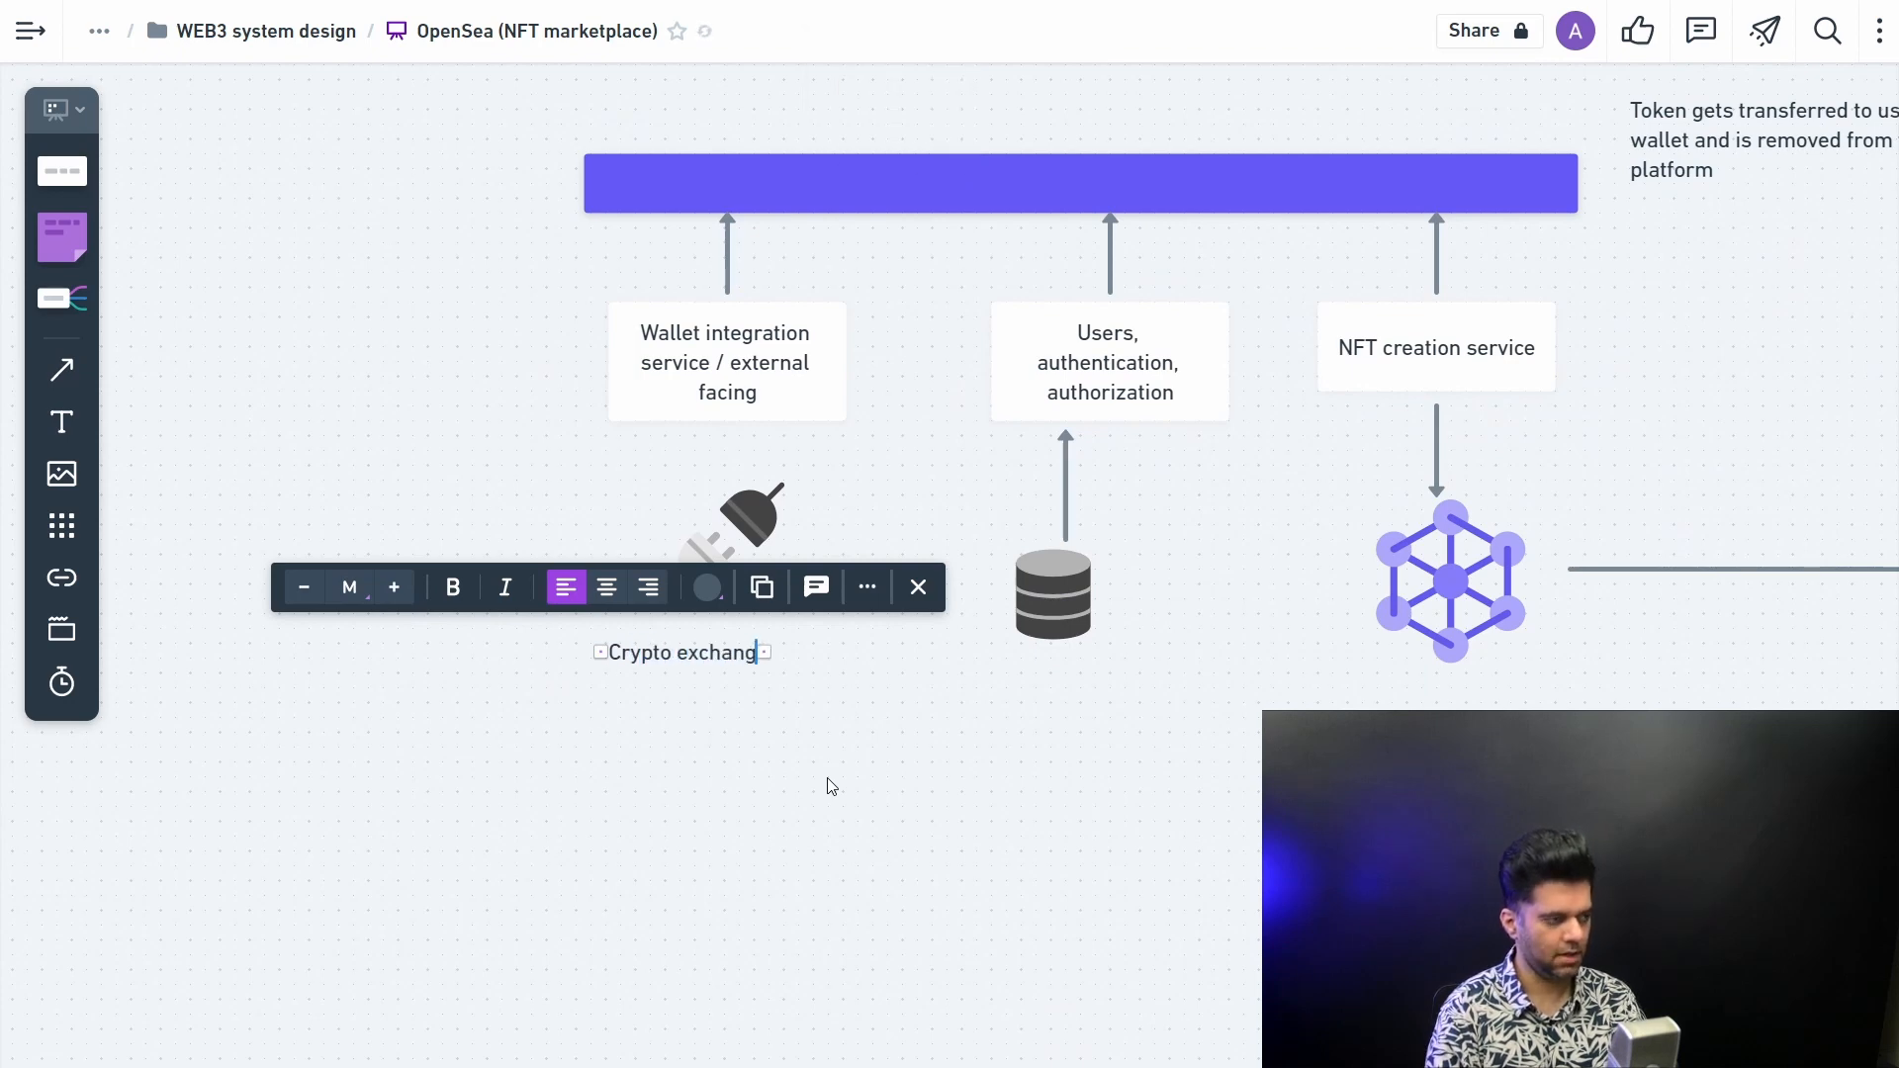
text(e)
key(Escape)
Step: Duplicate the label, rename the copy 'Blockchains' and position it to the right in the same row
mouse_move(703, 661)
mouse_down()
mouse_move(463, 686)
mouse_move(716, 679)
mouse_up()
key(ctrl+d)
double_click(728, 684)
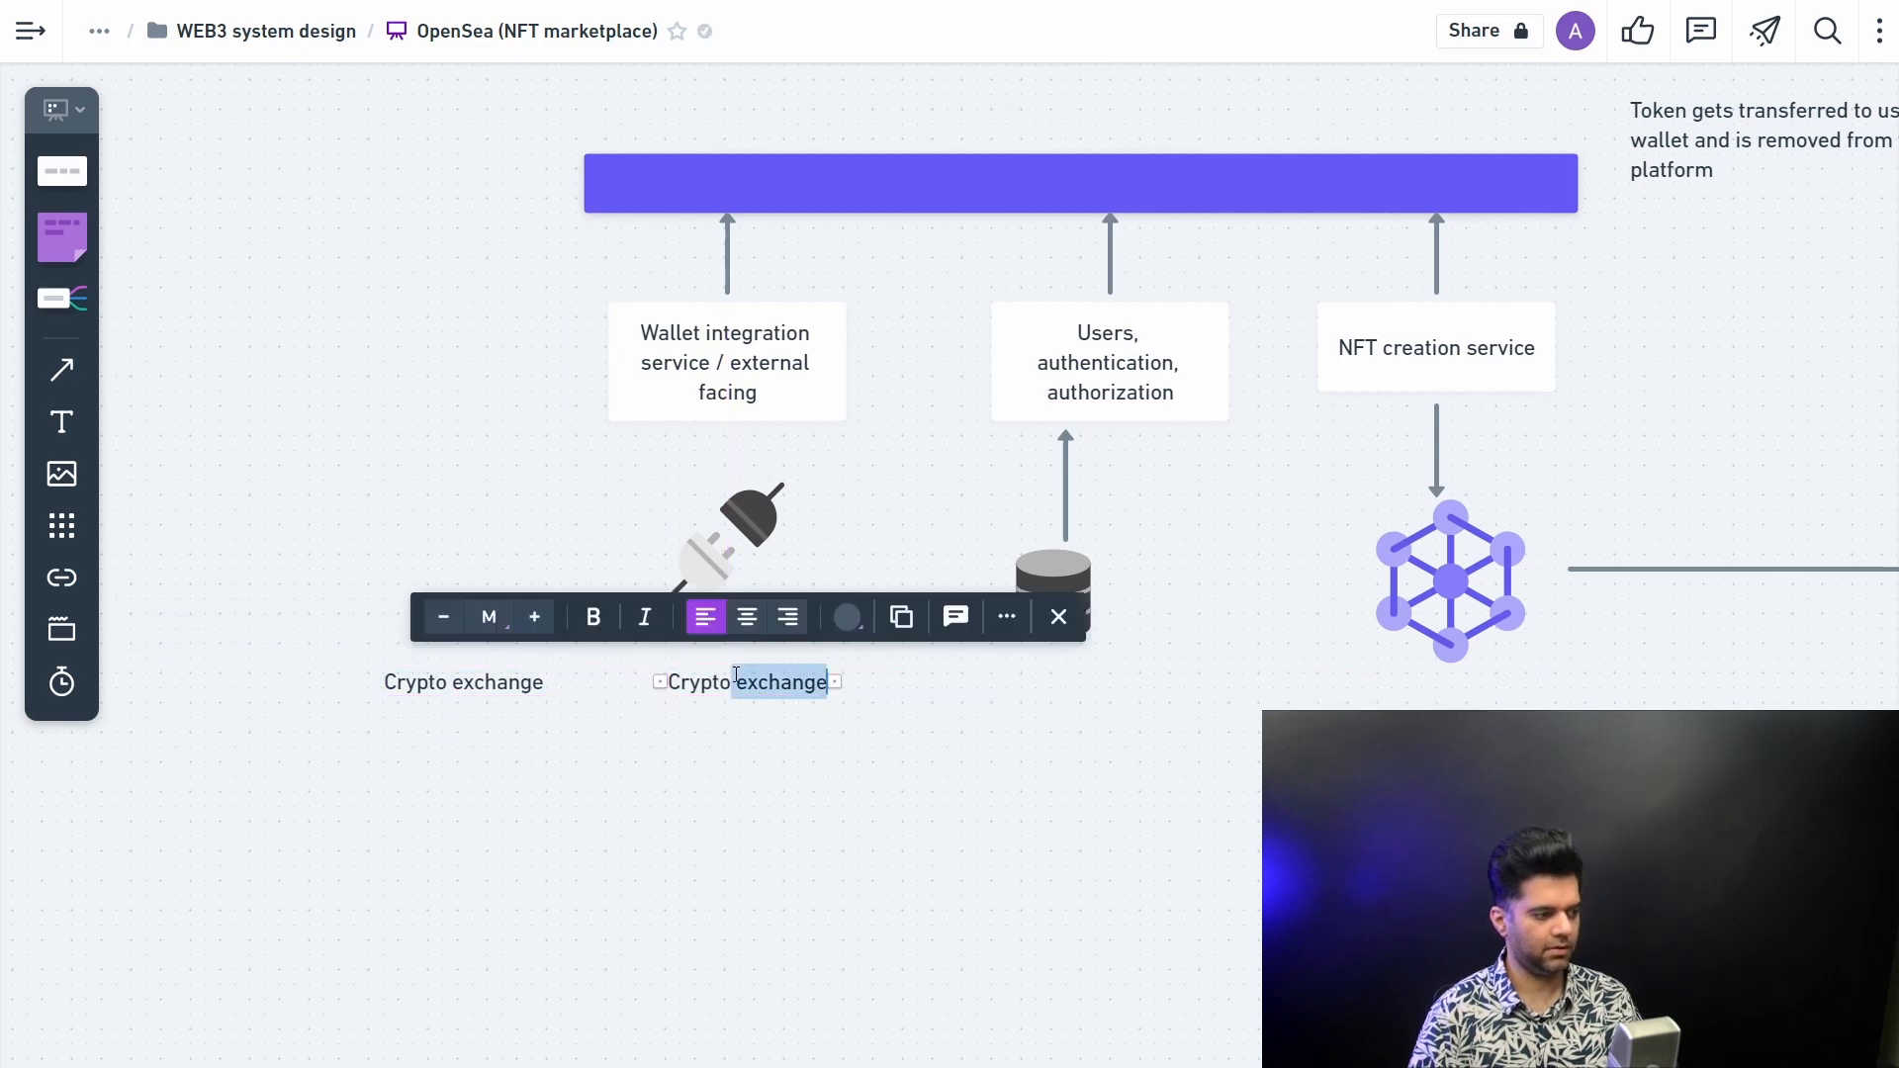
key(Caps_Lock)
text(Blockchains)
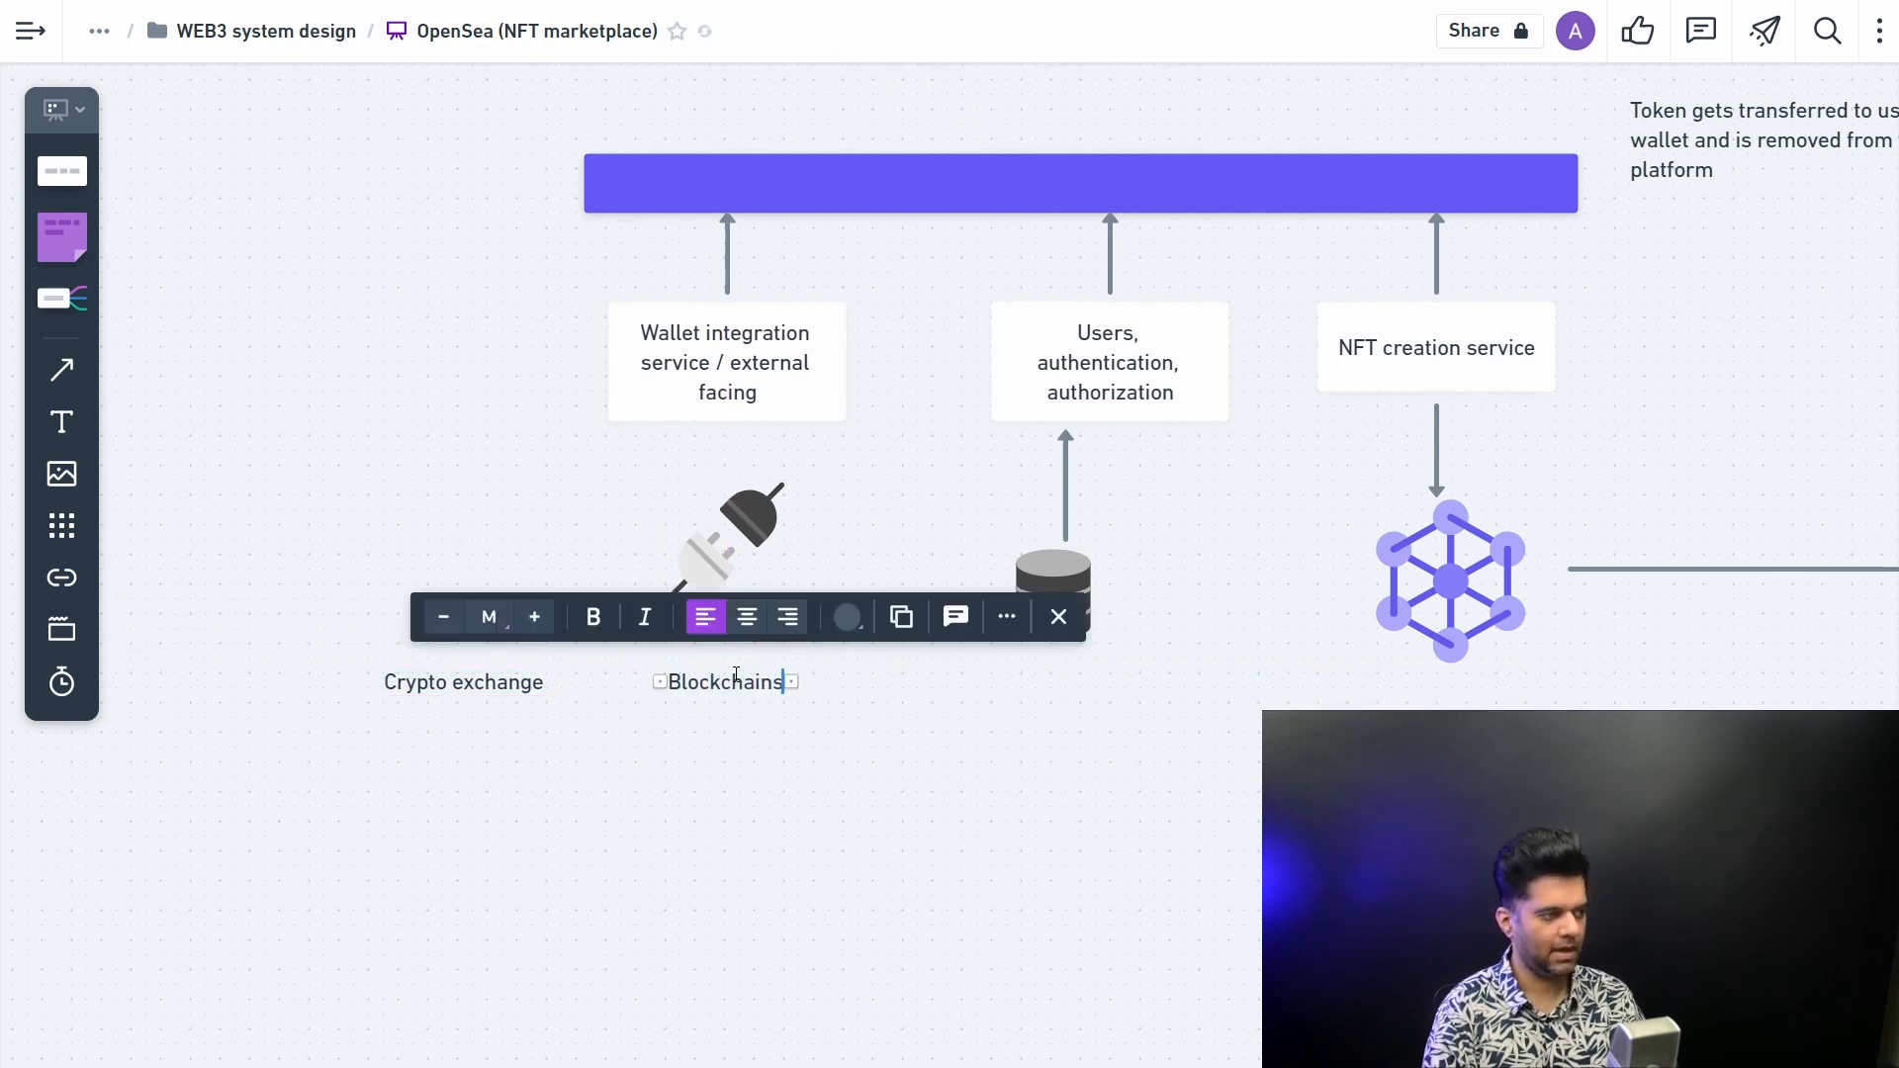
key(Escape)
drag(738, 695, 736, 694)
click(753, 697)
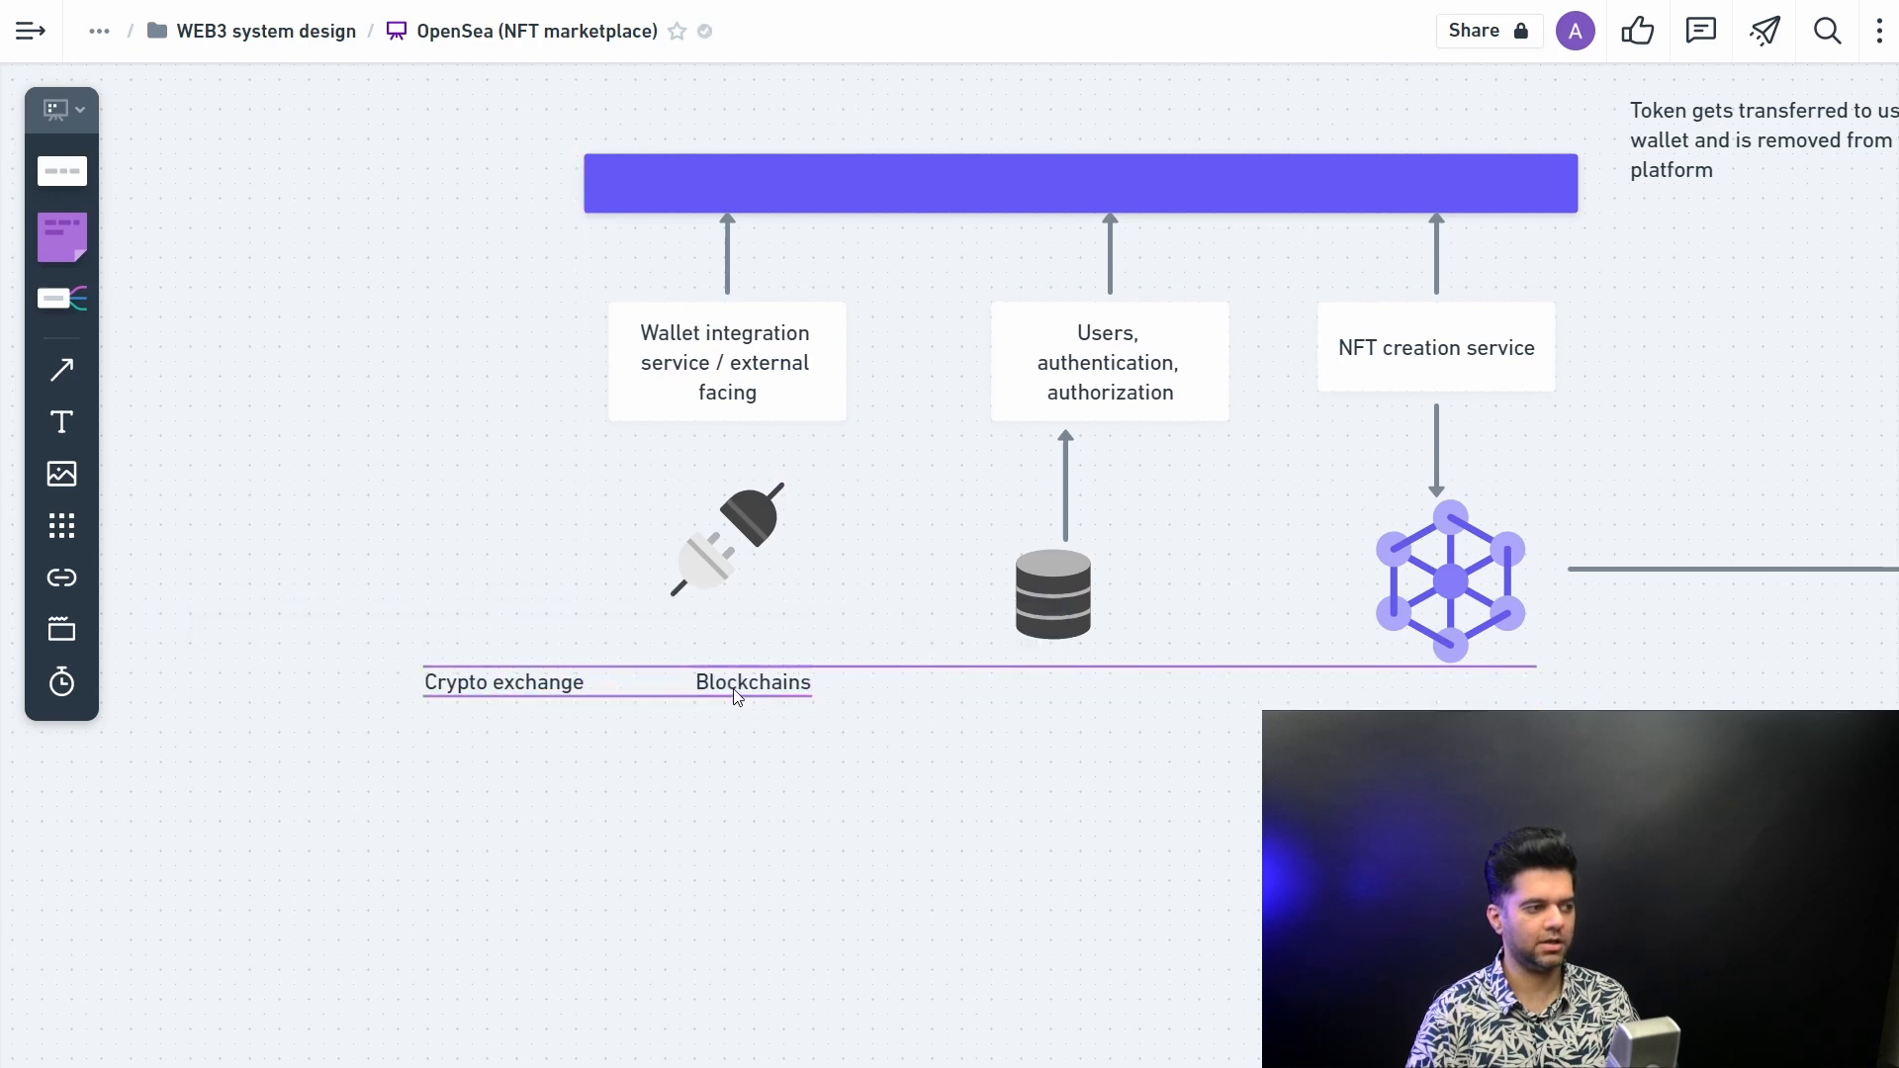
click(737, 816)
scroll(743, 742, up, 3)
scroll(768, 788, down, 3)
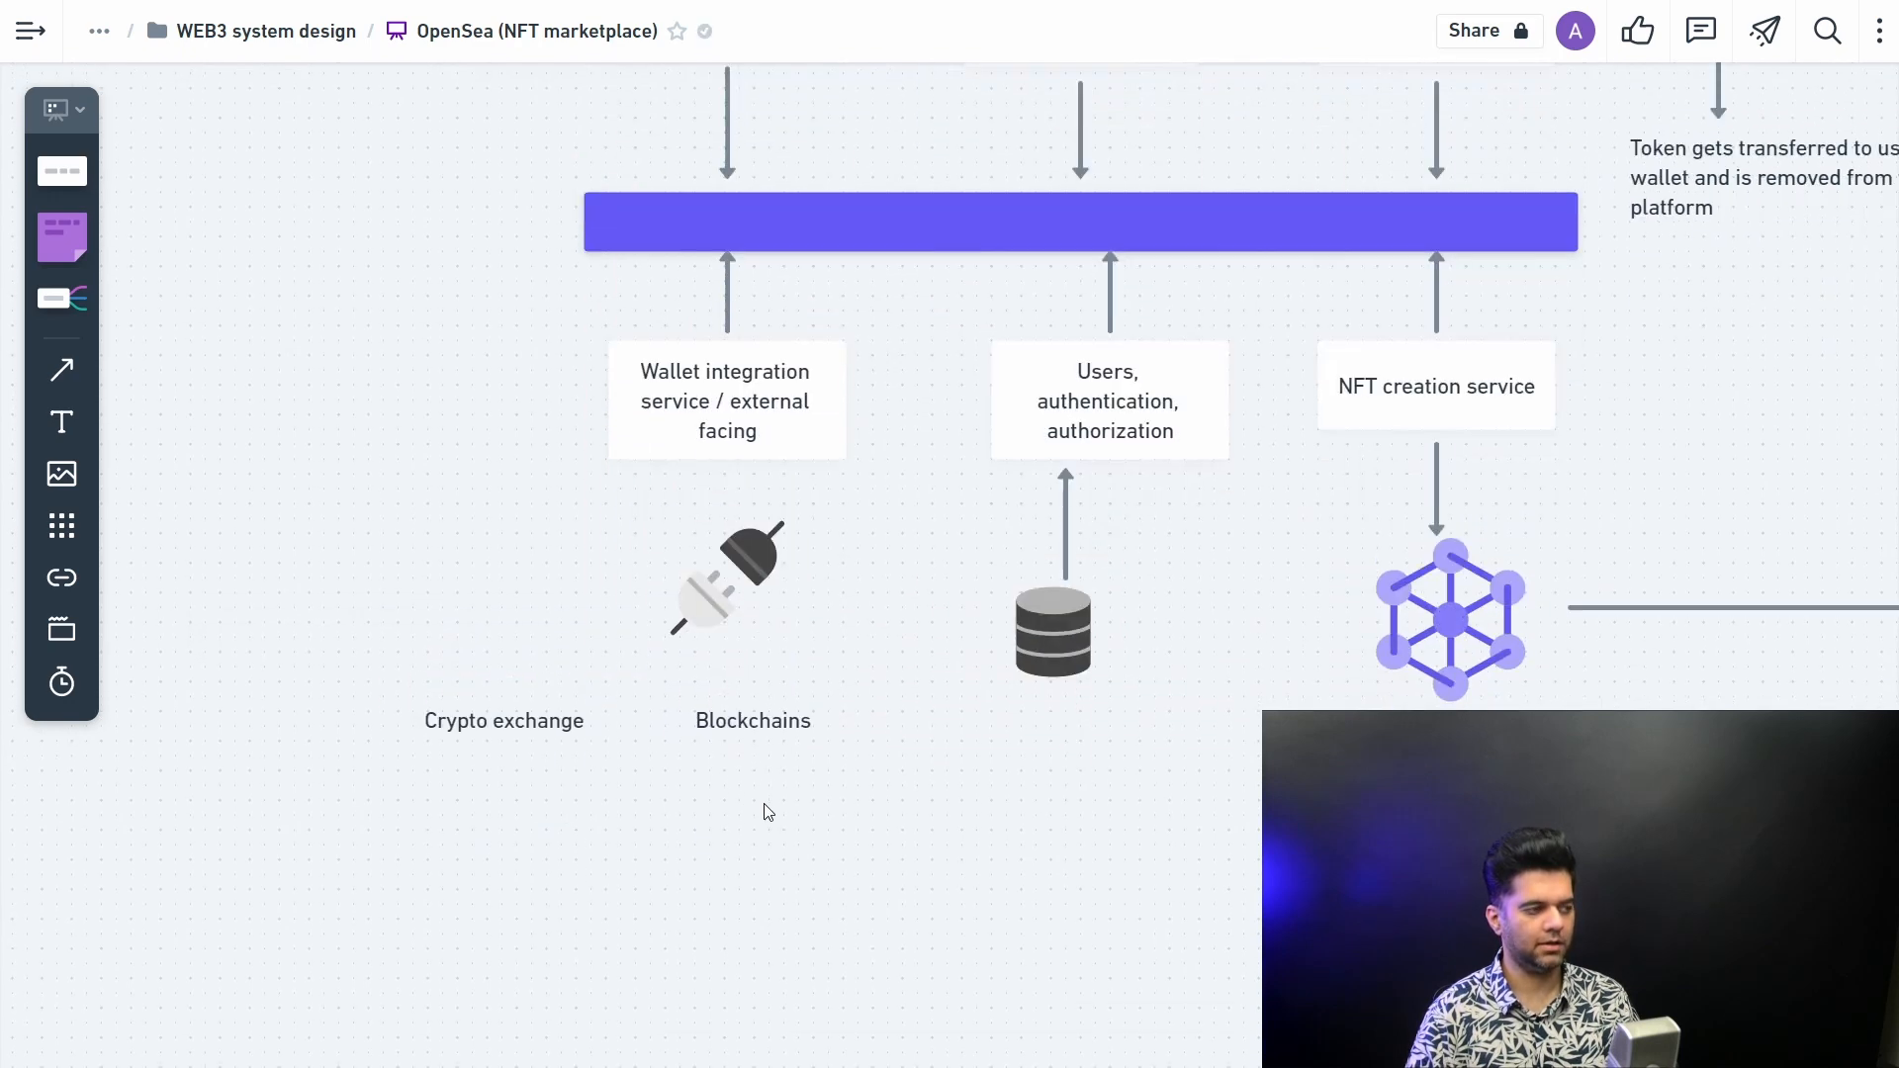
Step: Place the green sync cube icon from the Technology category below Blockchains
click(61, 526)
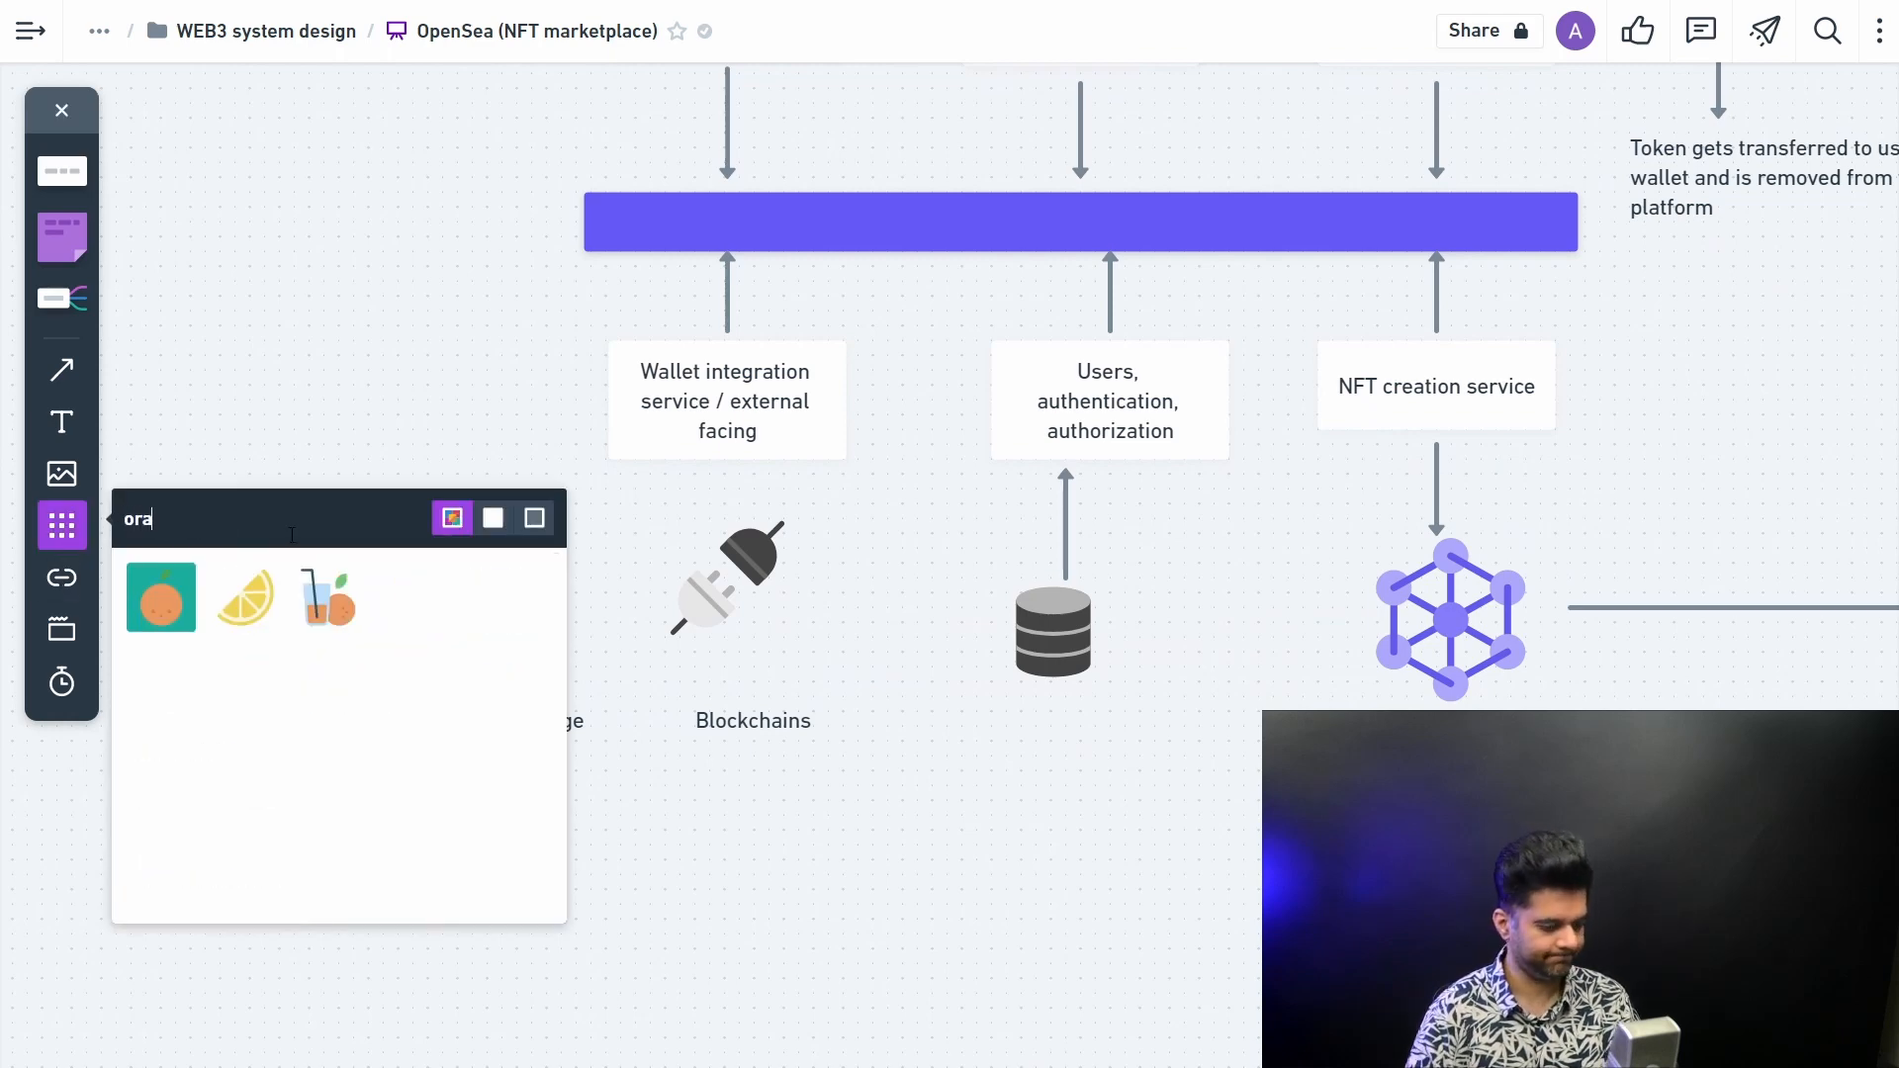
key(BackSpace)
scroll(298, 742, down, 5)
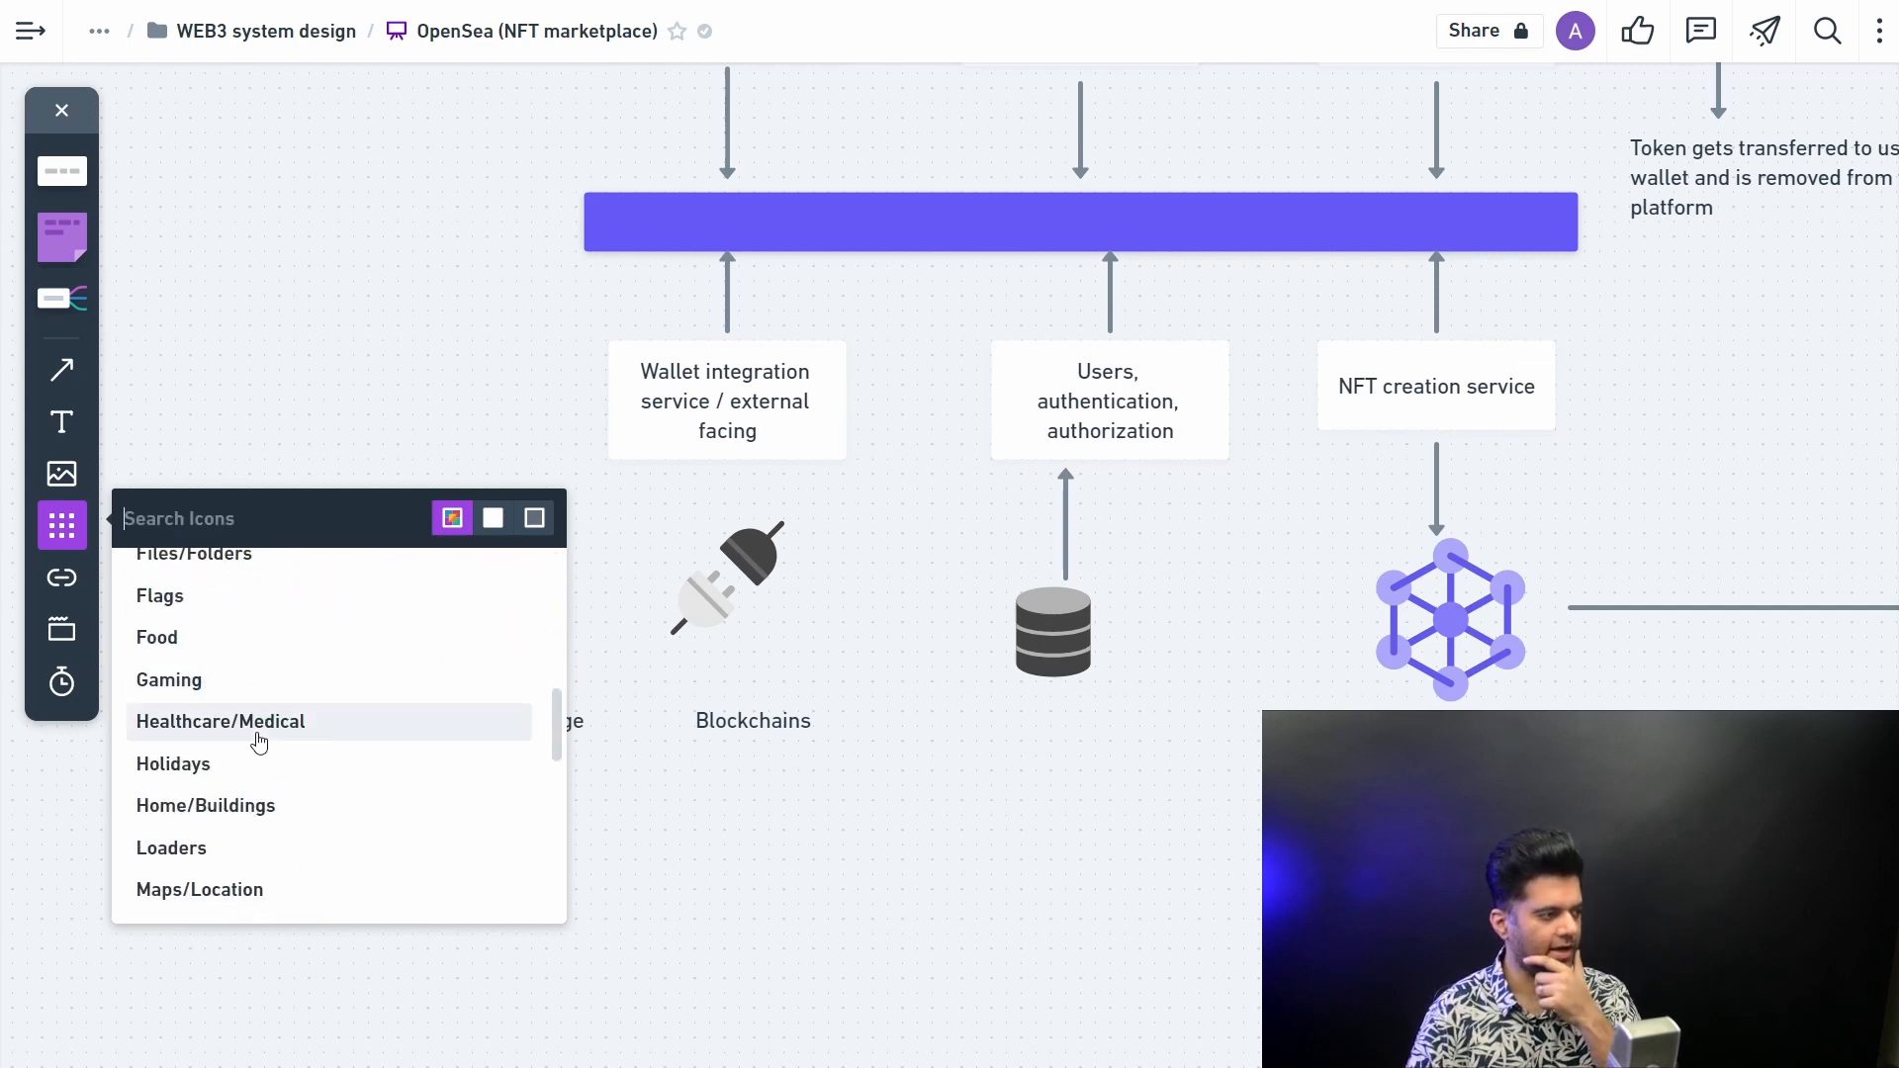
scroll(297, 758, down, 3)
scroll(301, 771, down, 3)
scroll(299, 771, down, 3)
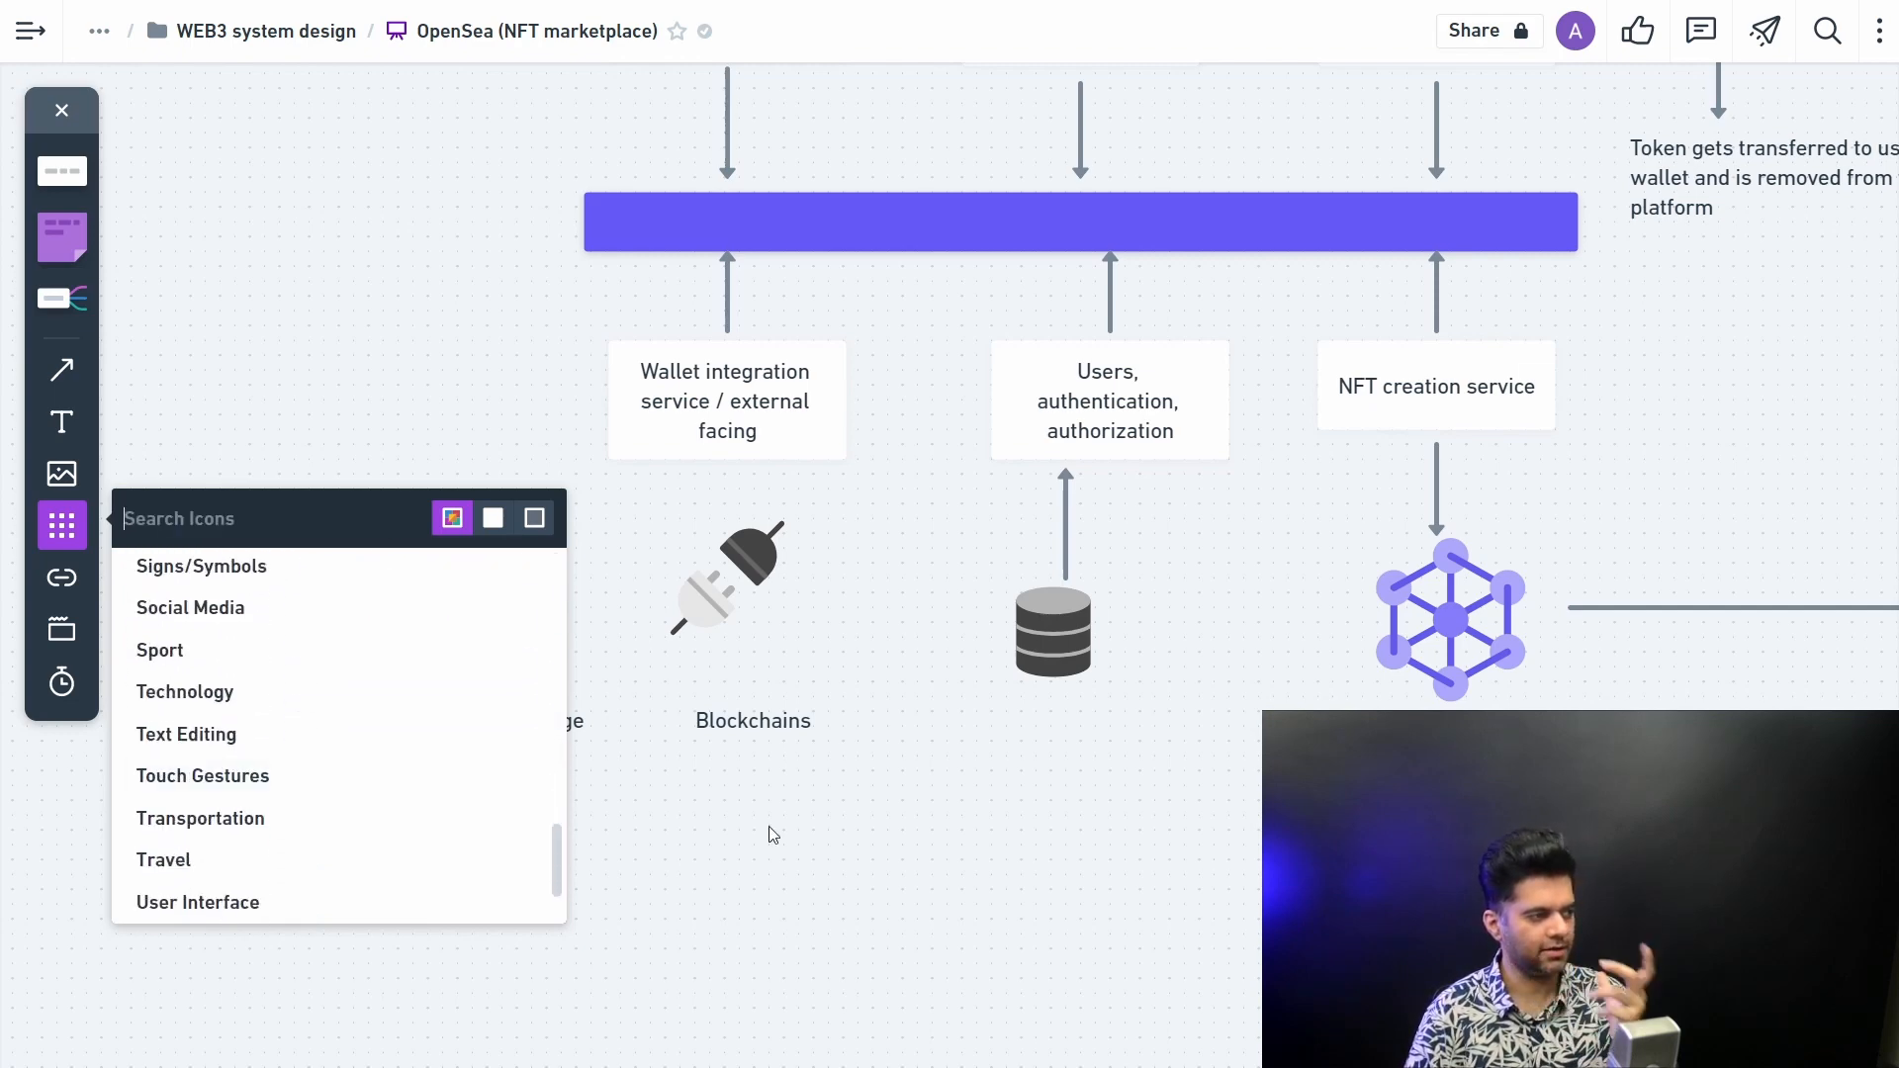
scroll(836, 819, down, 1)
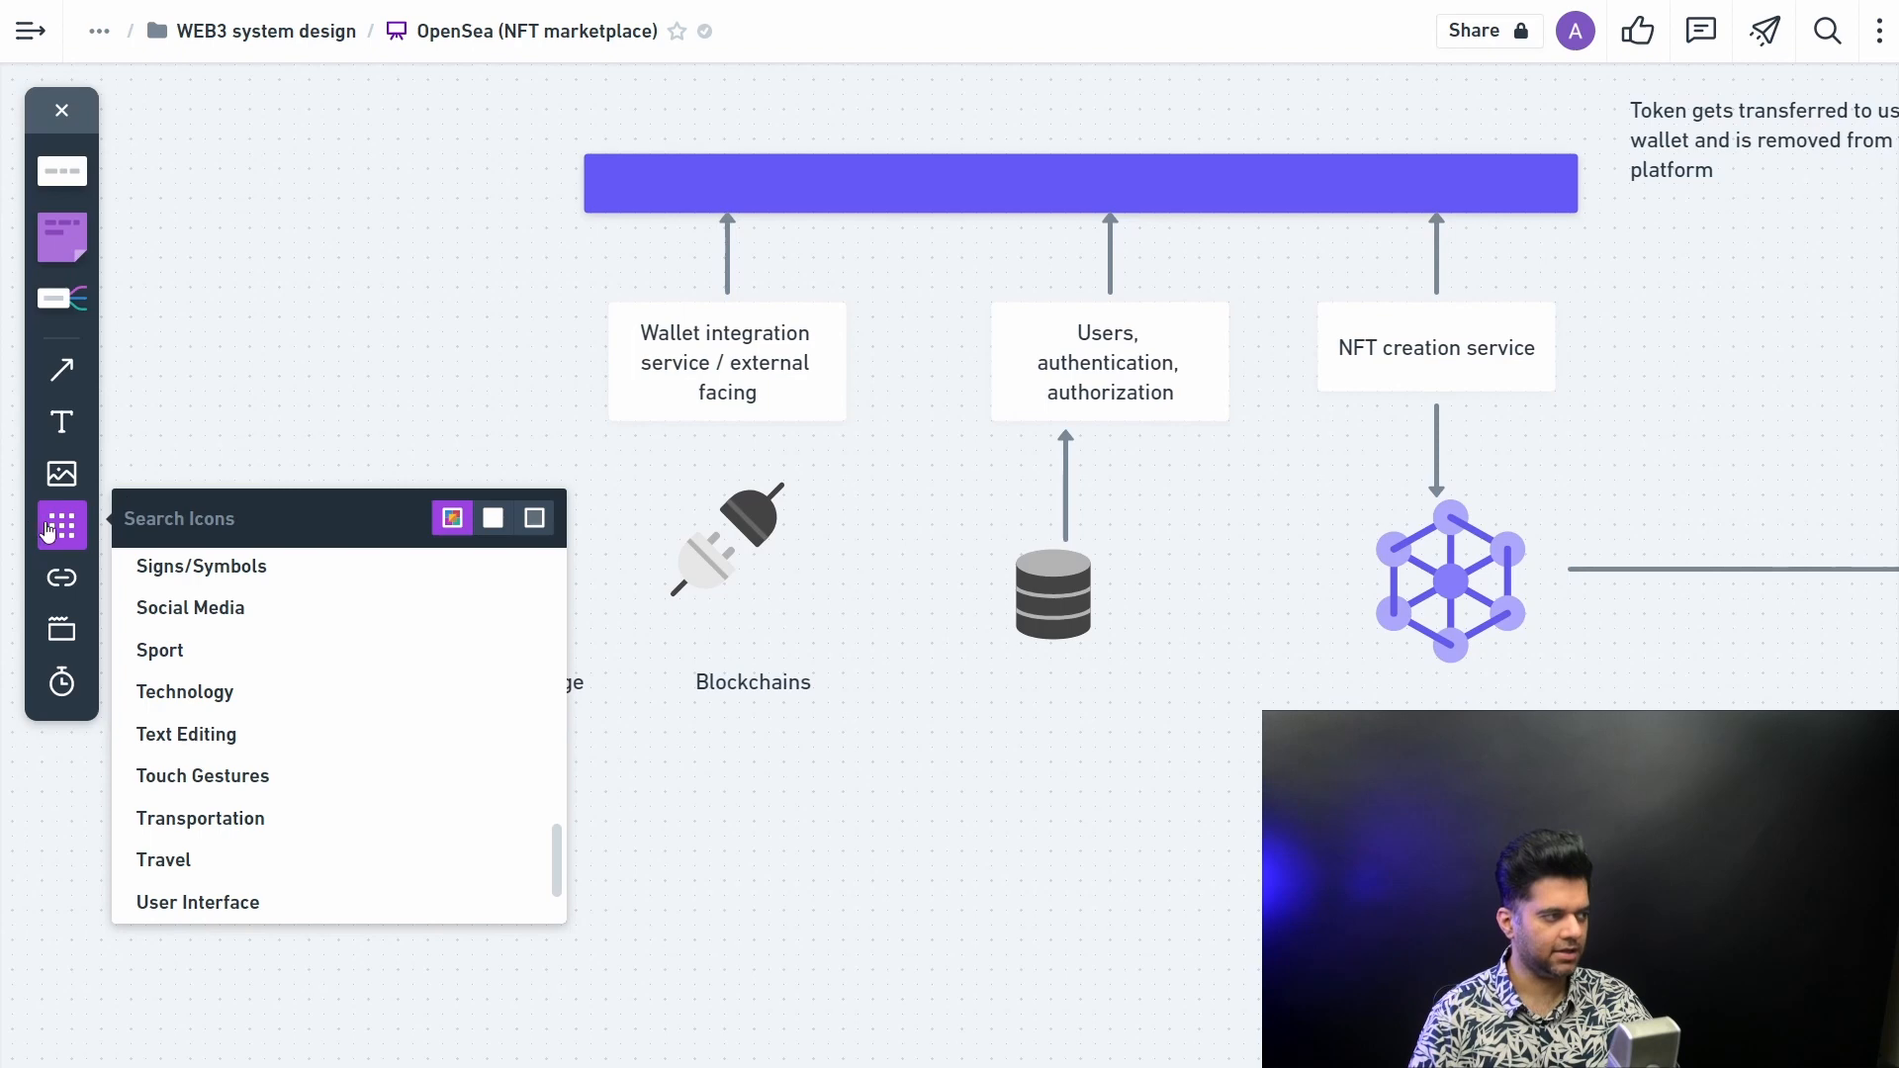
scroll(319, 668, down, 2)
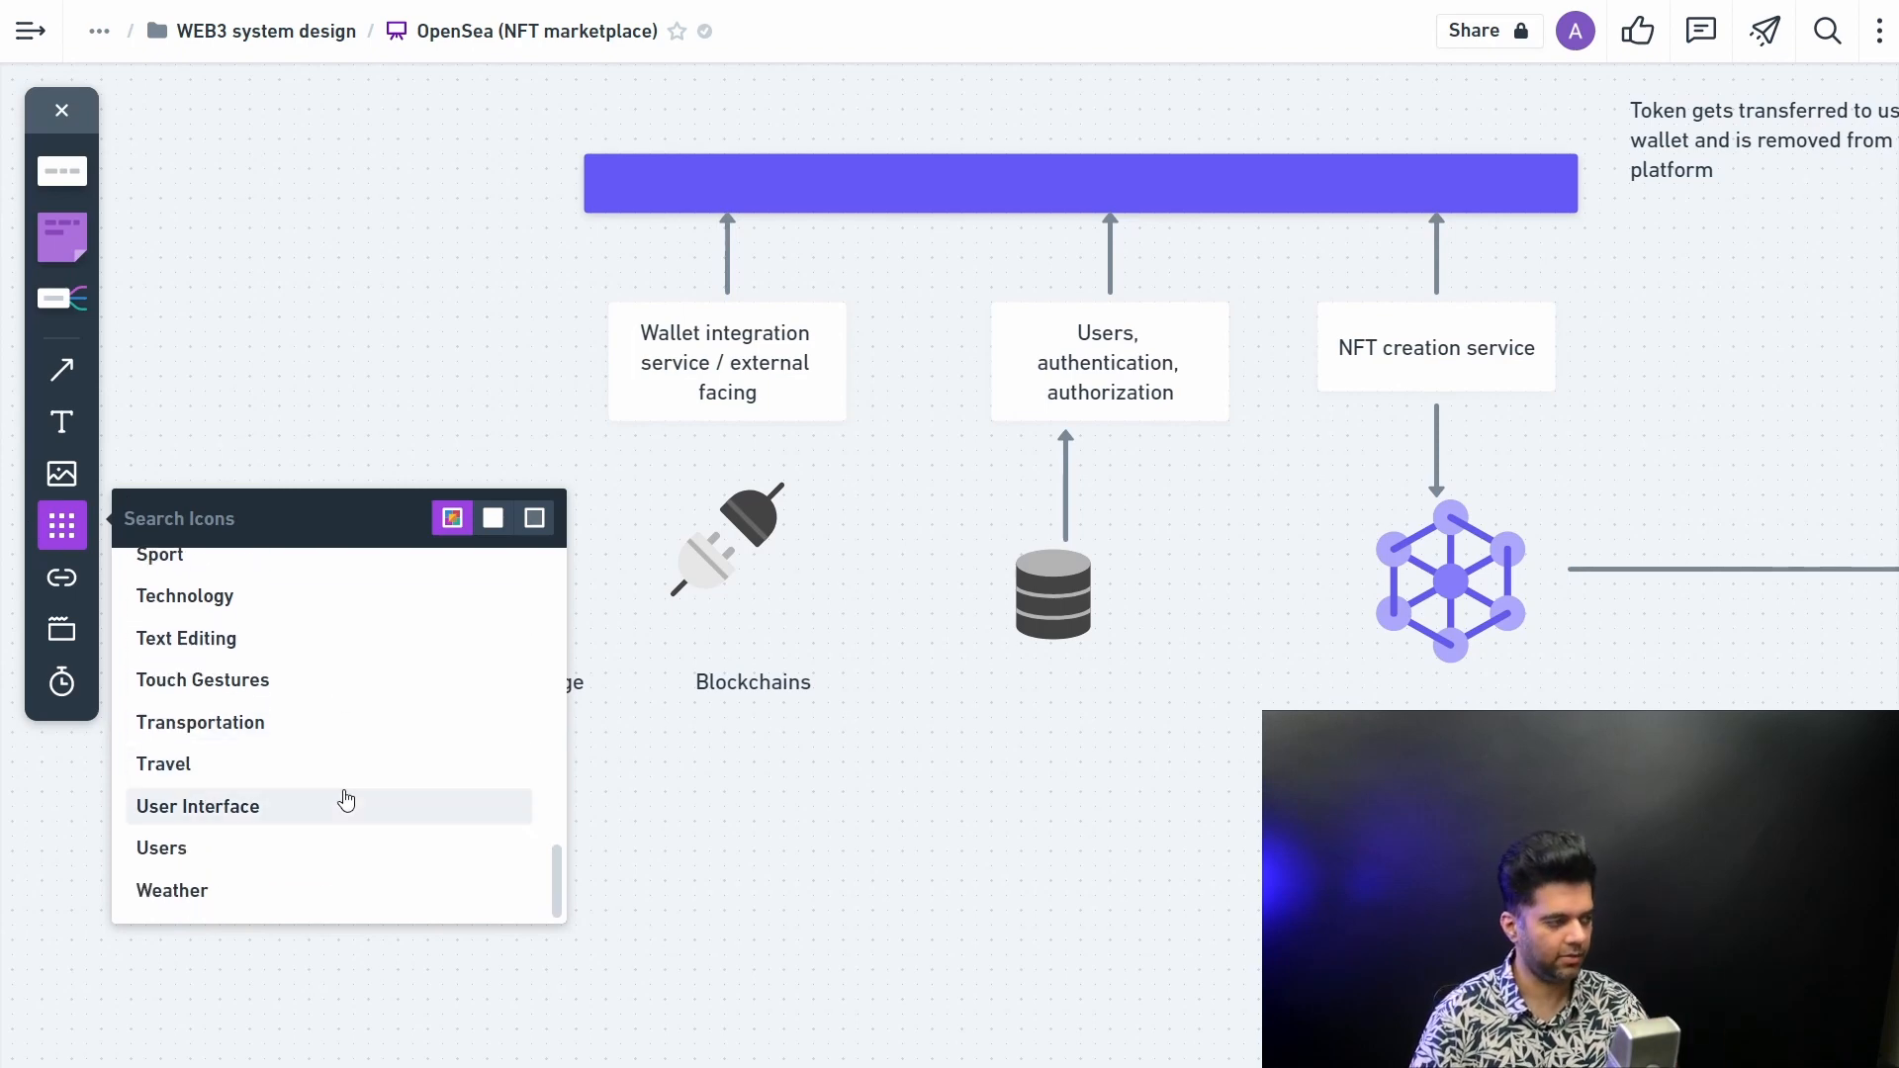
scroll(342, 786, up, 1)
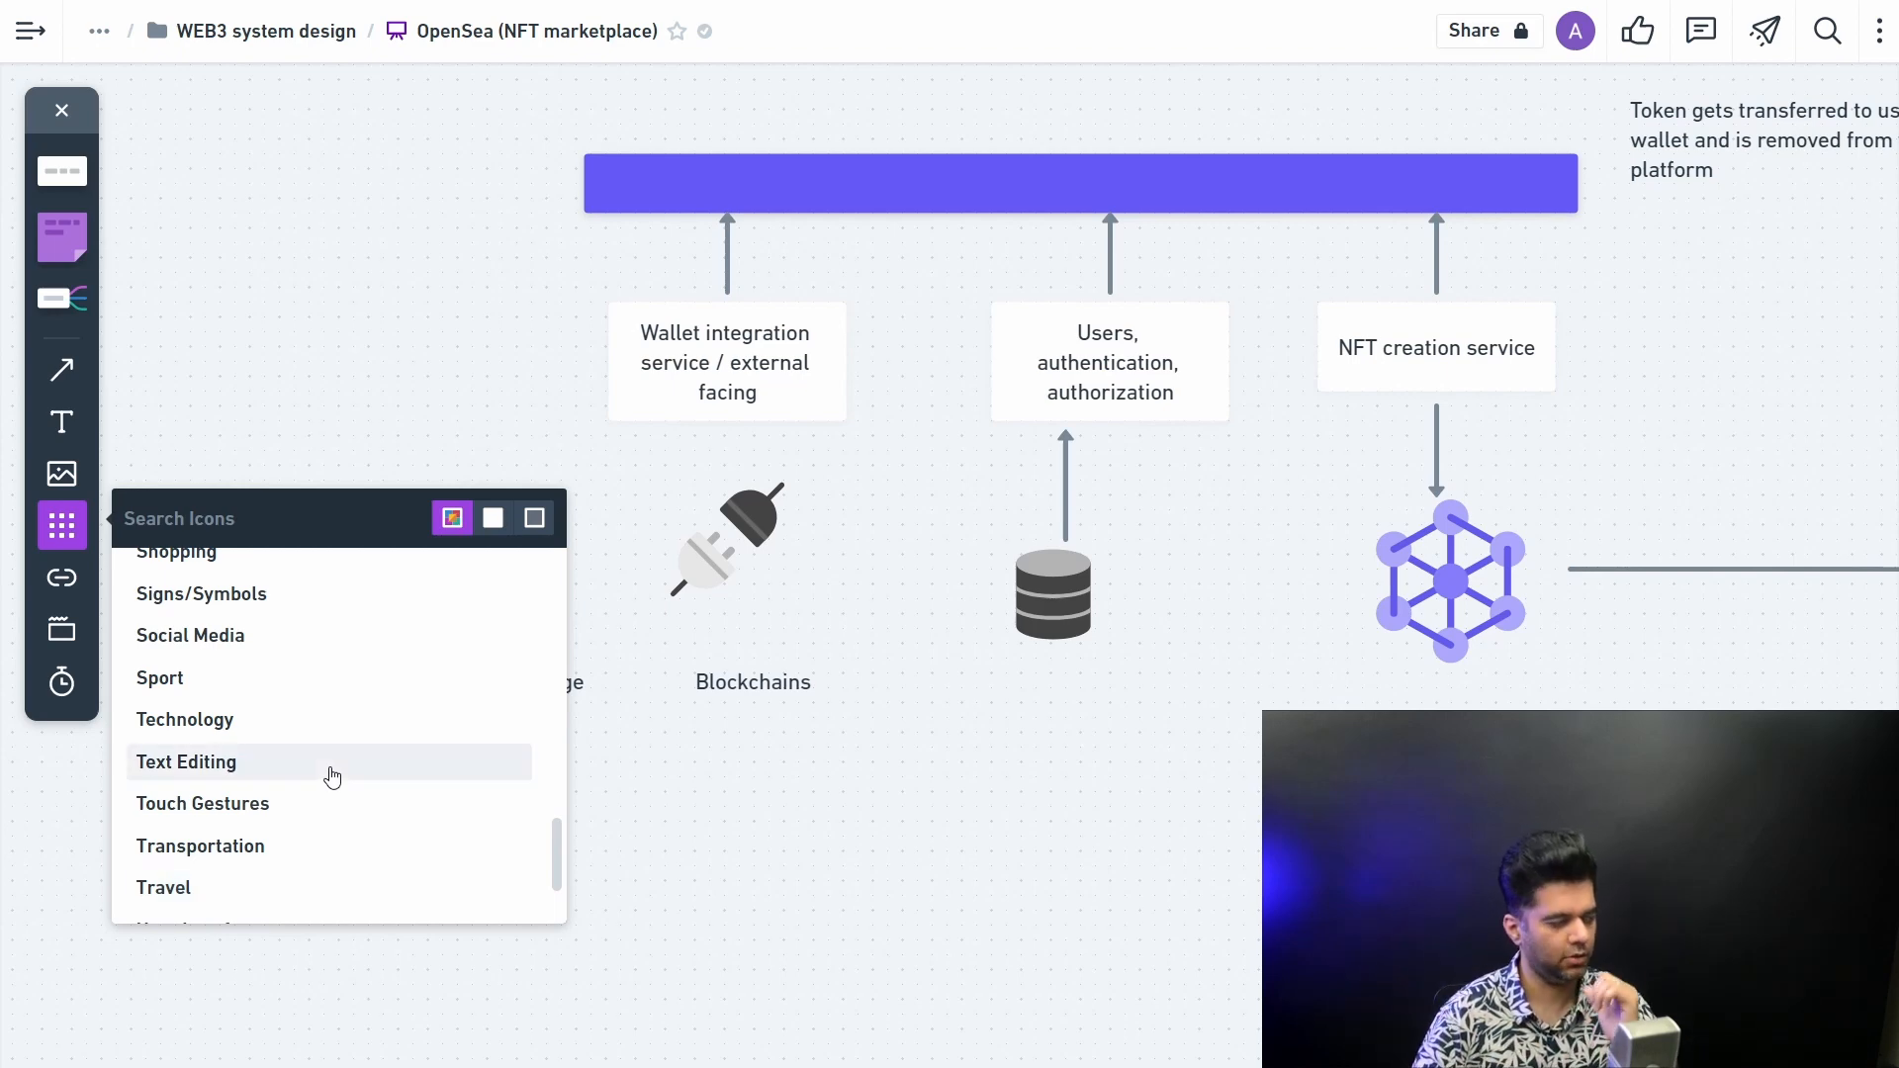
scroll(331, 775, down, 2)
scroll(312, 764, up, 3)
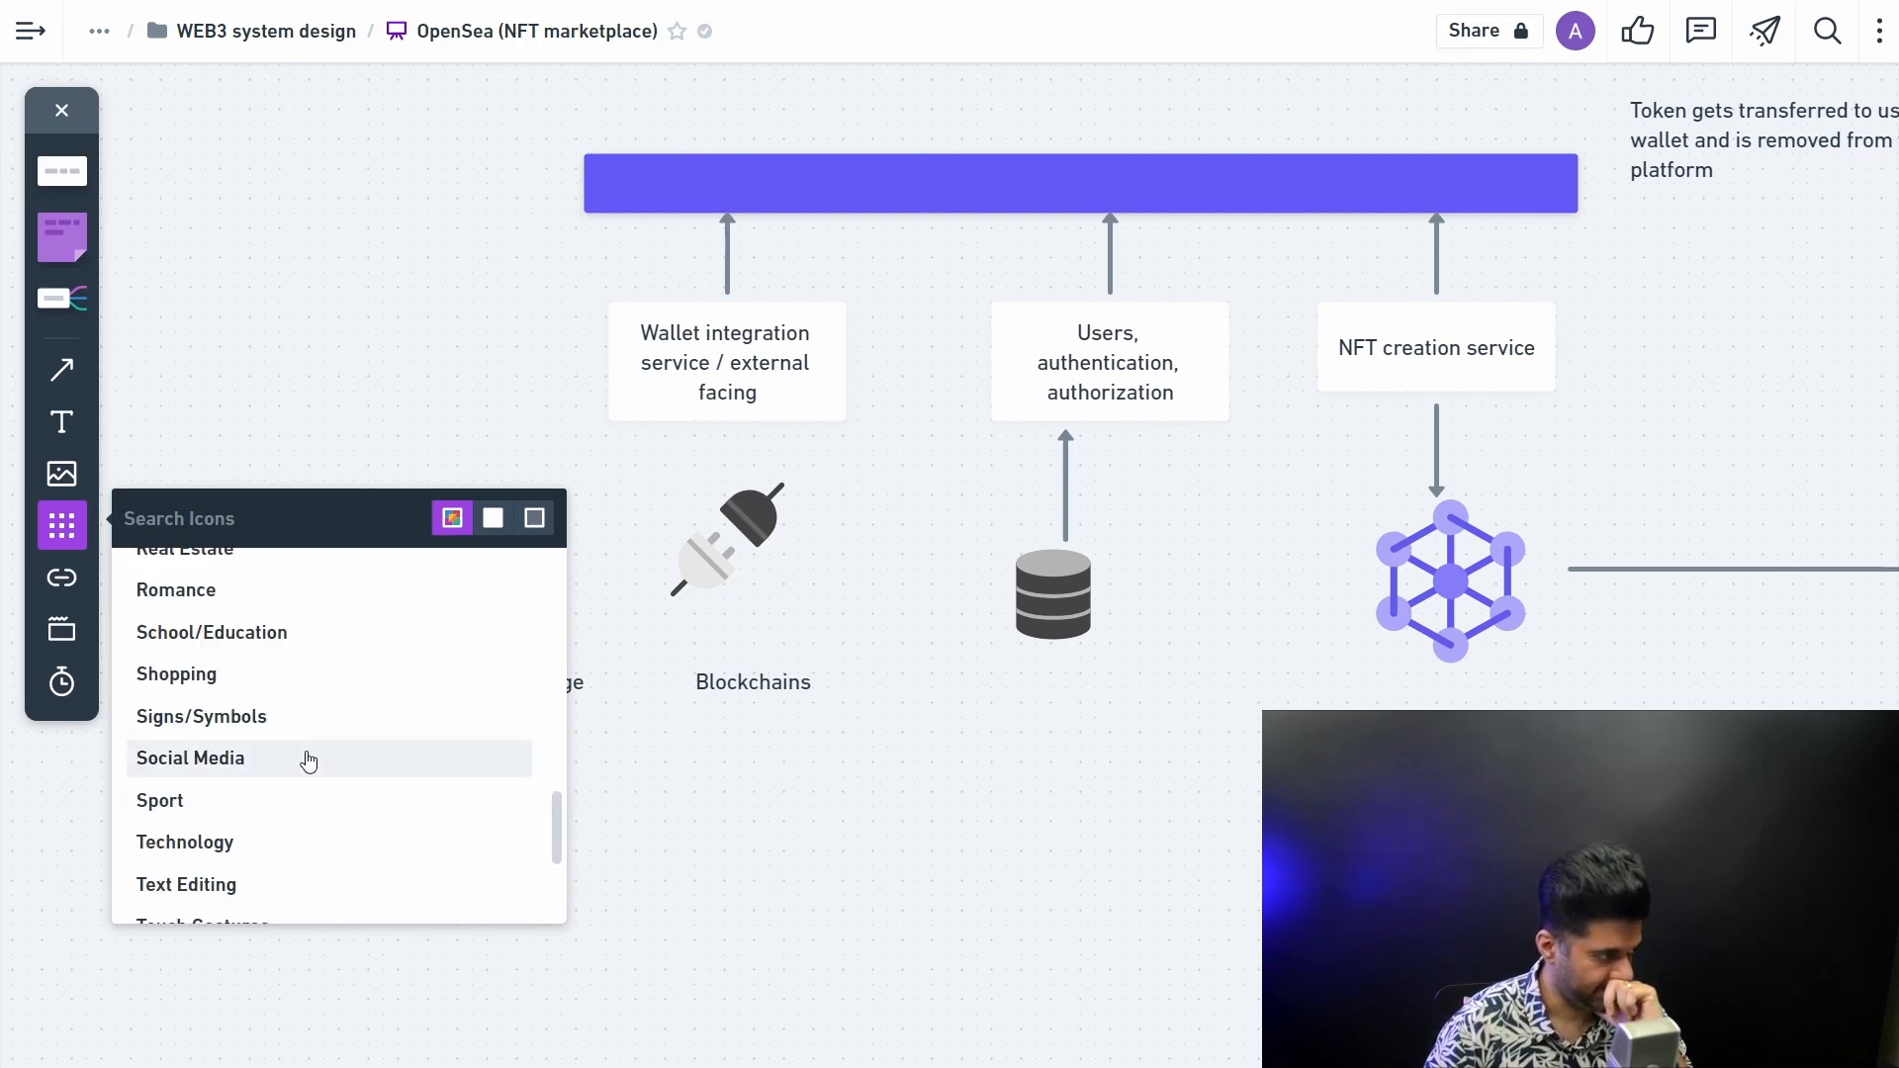
scroll(309, 759, up, 1)
scroll(308, 780, down, 2)
click(185, 841)
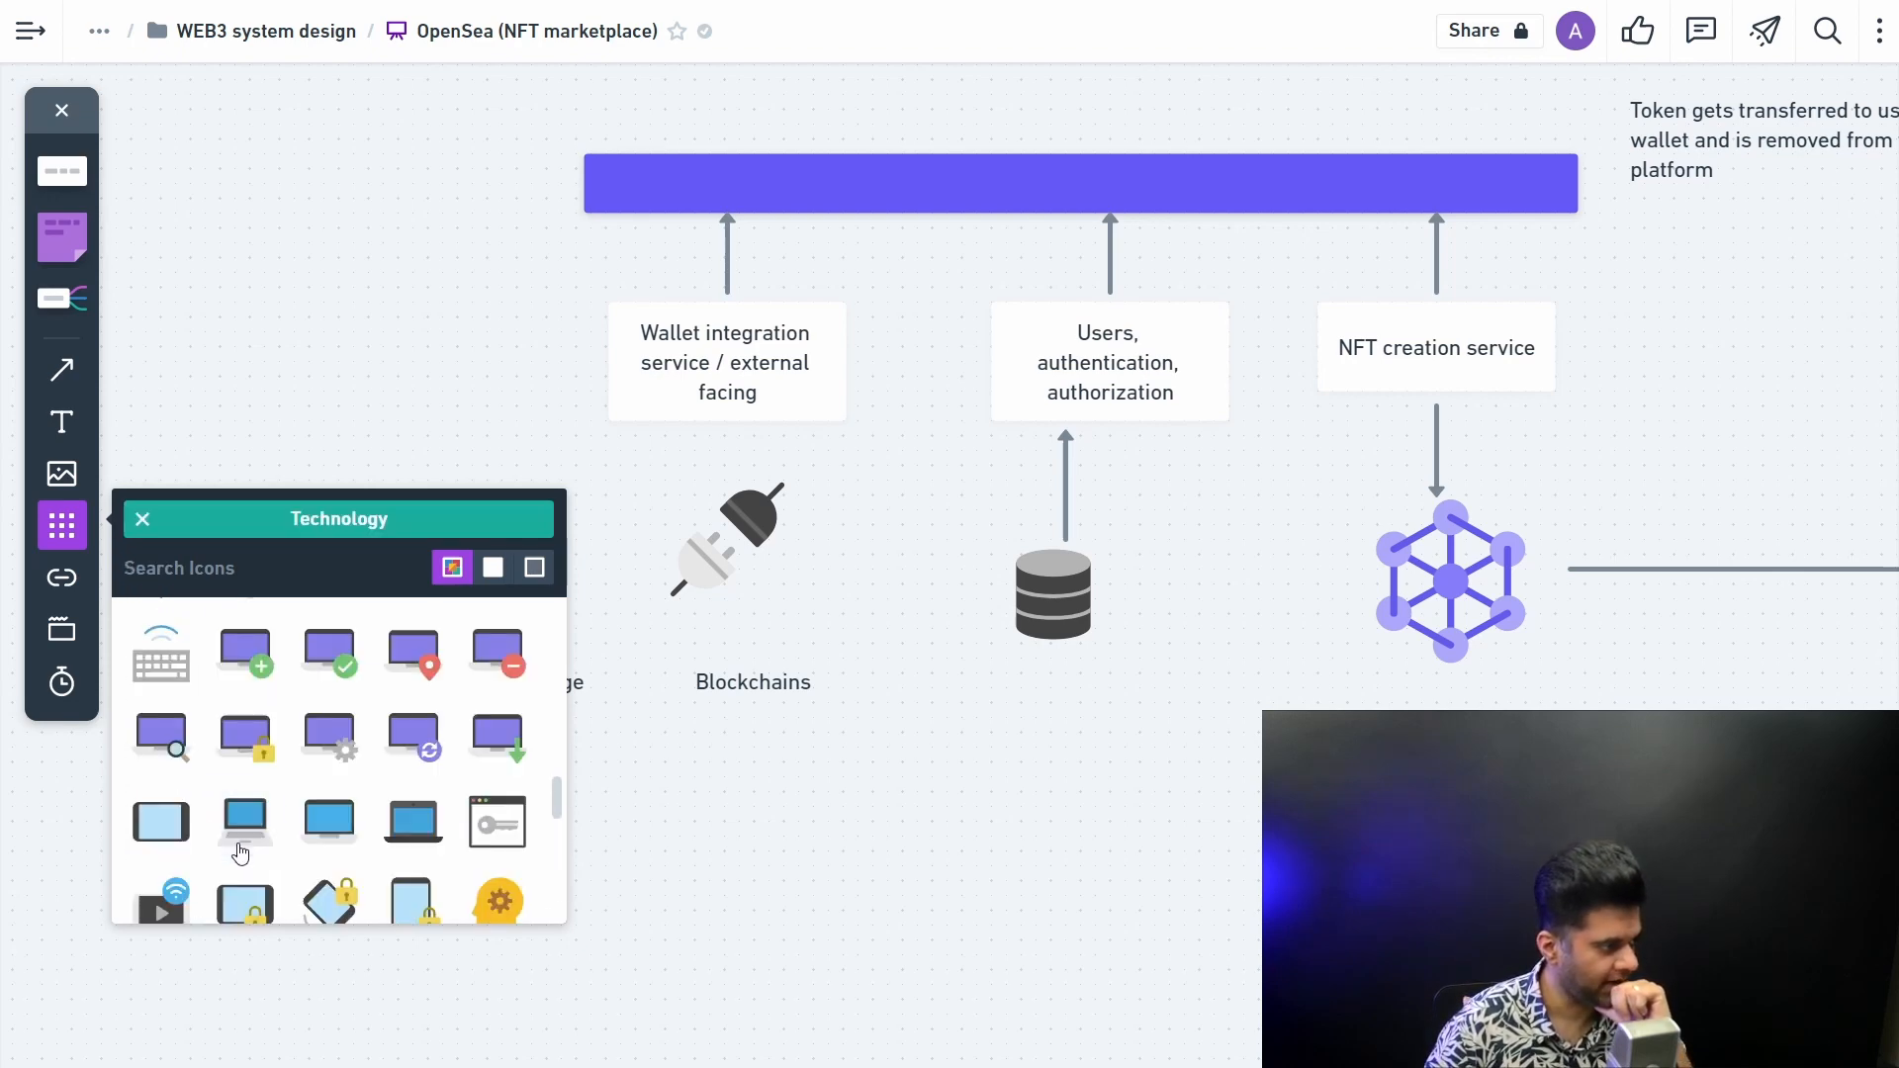
scroll(417, 742, down, 3)
scroll(431, 742, down, 3)
scroll(451, 792, down, 2)
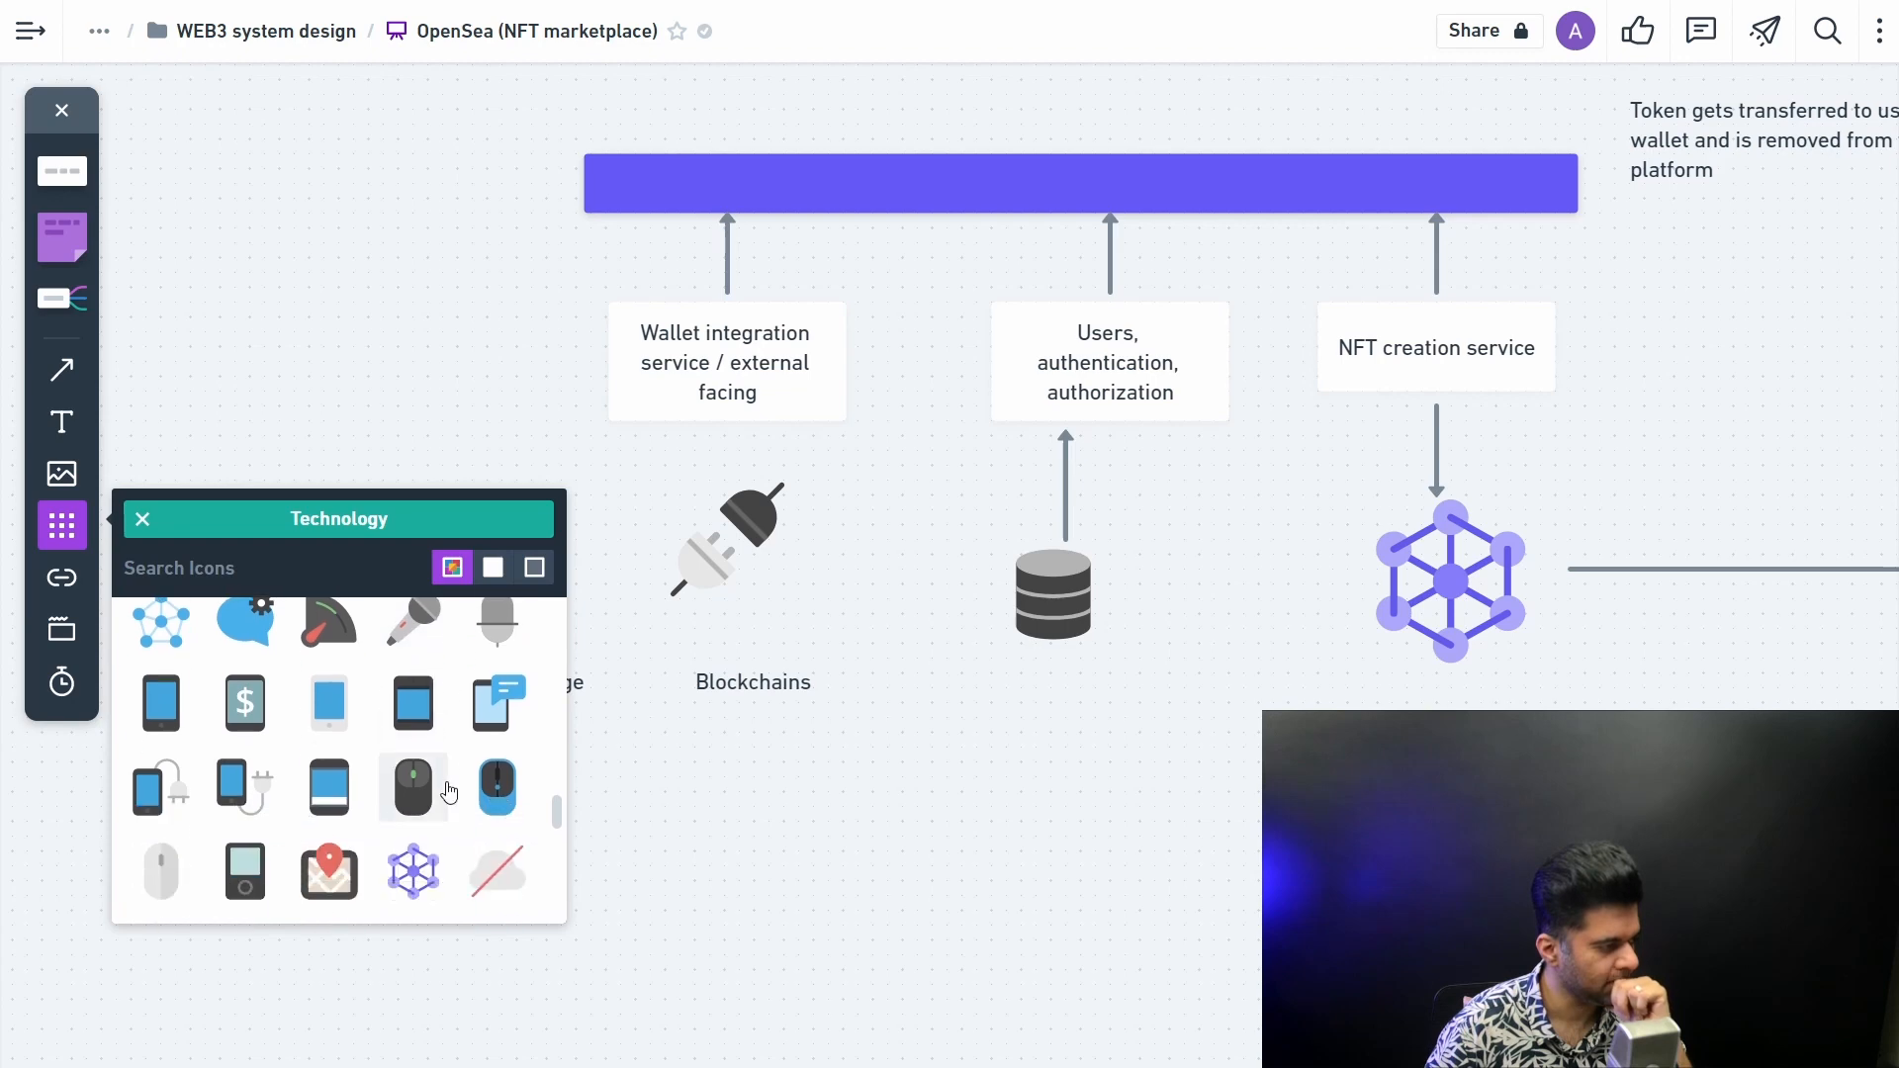
scroll(449, 794, down, 2)
scroll(455, 789, down, 1)
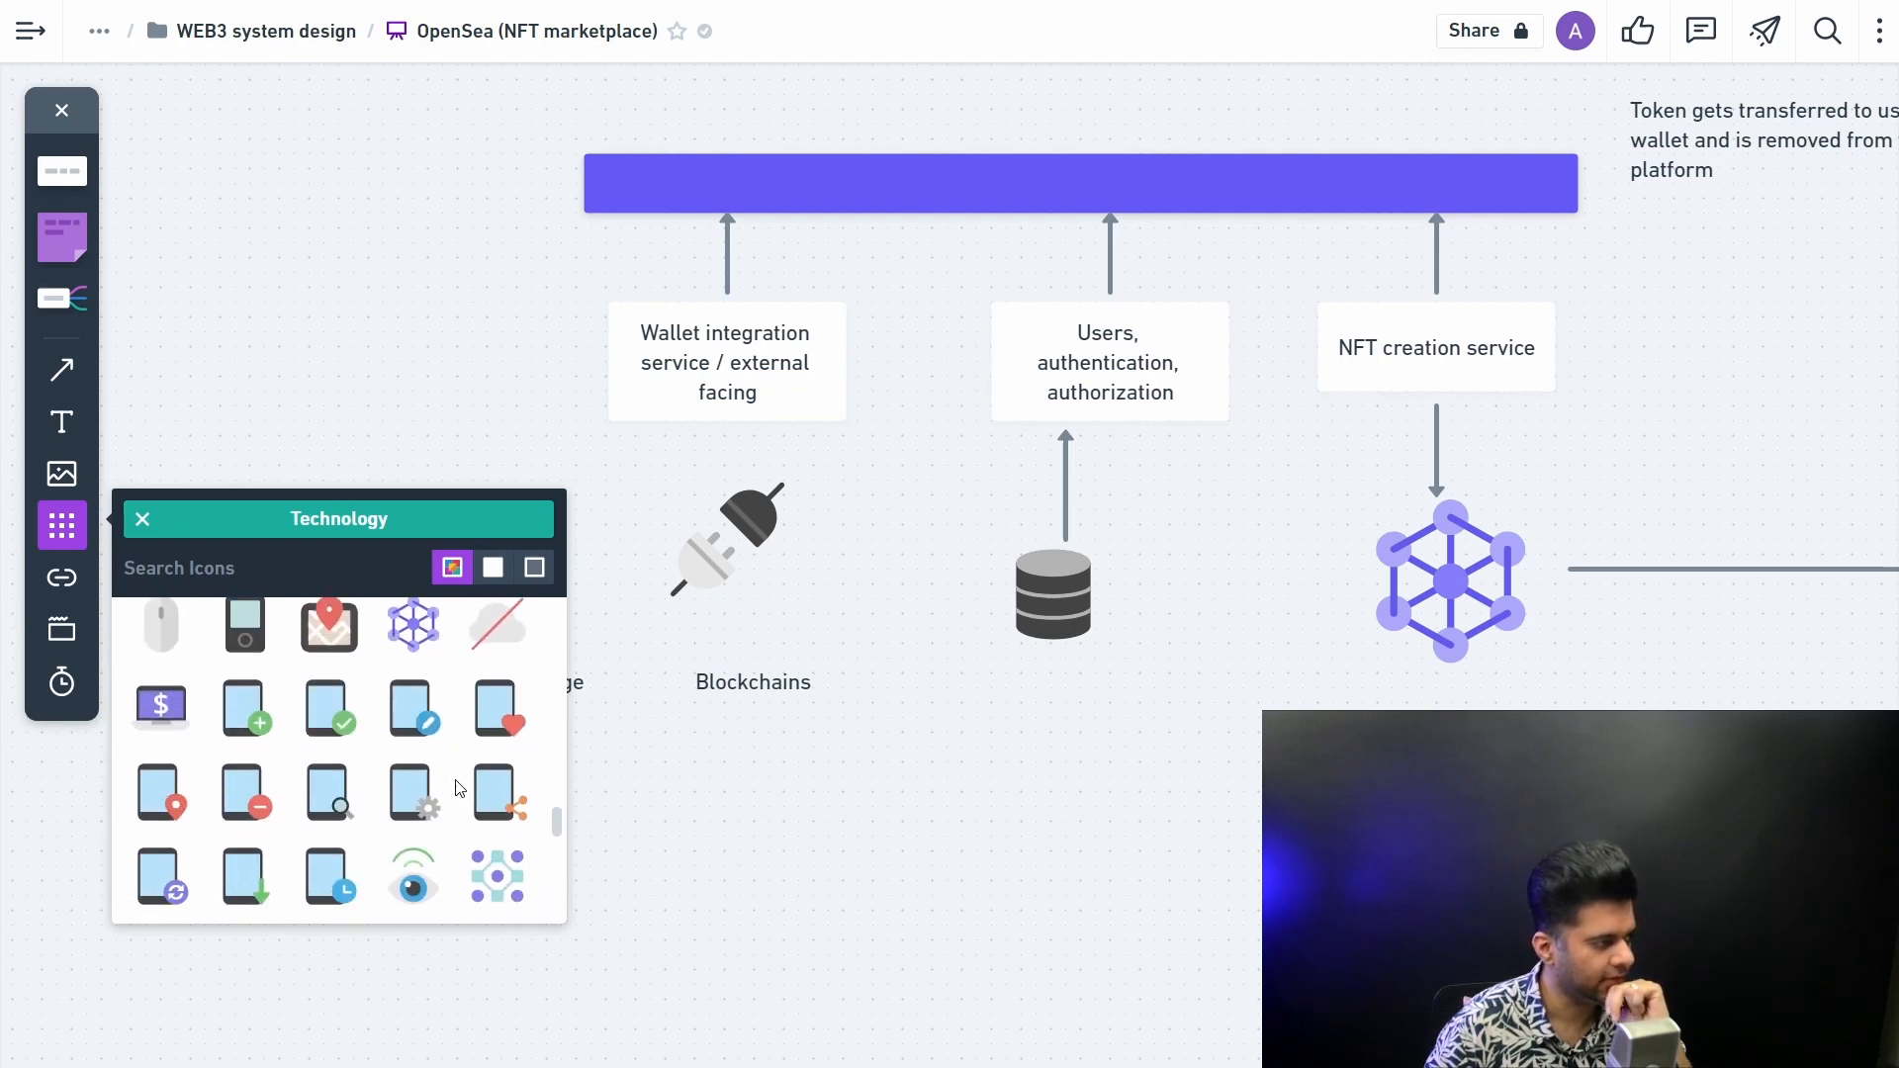
scroll(458, 788, down, 2)
scroll(463, 780, down, 2)
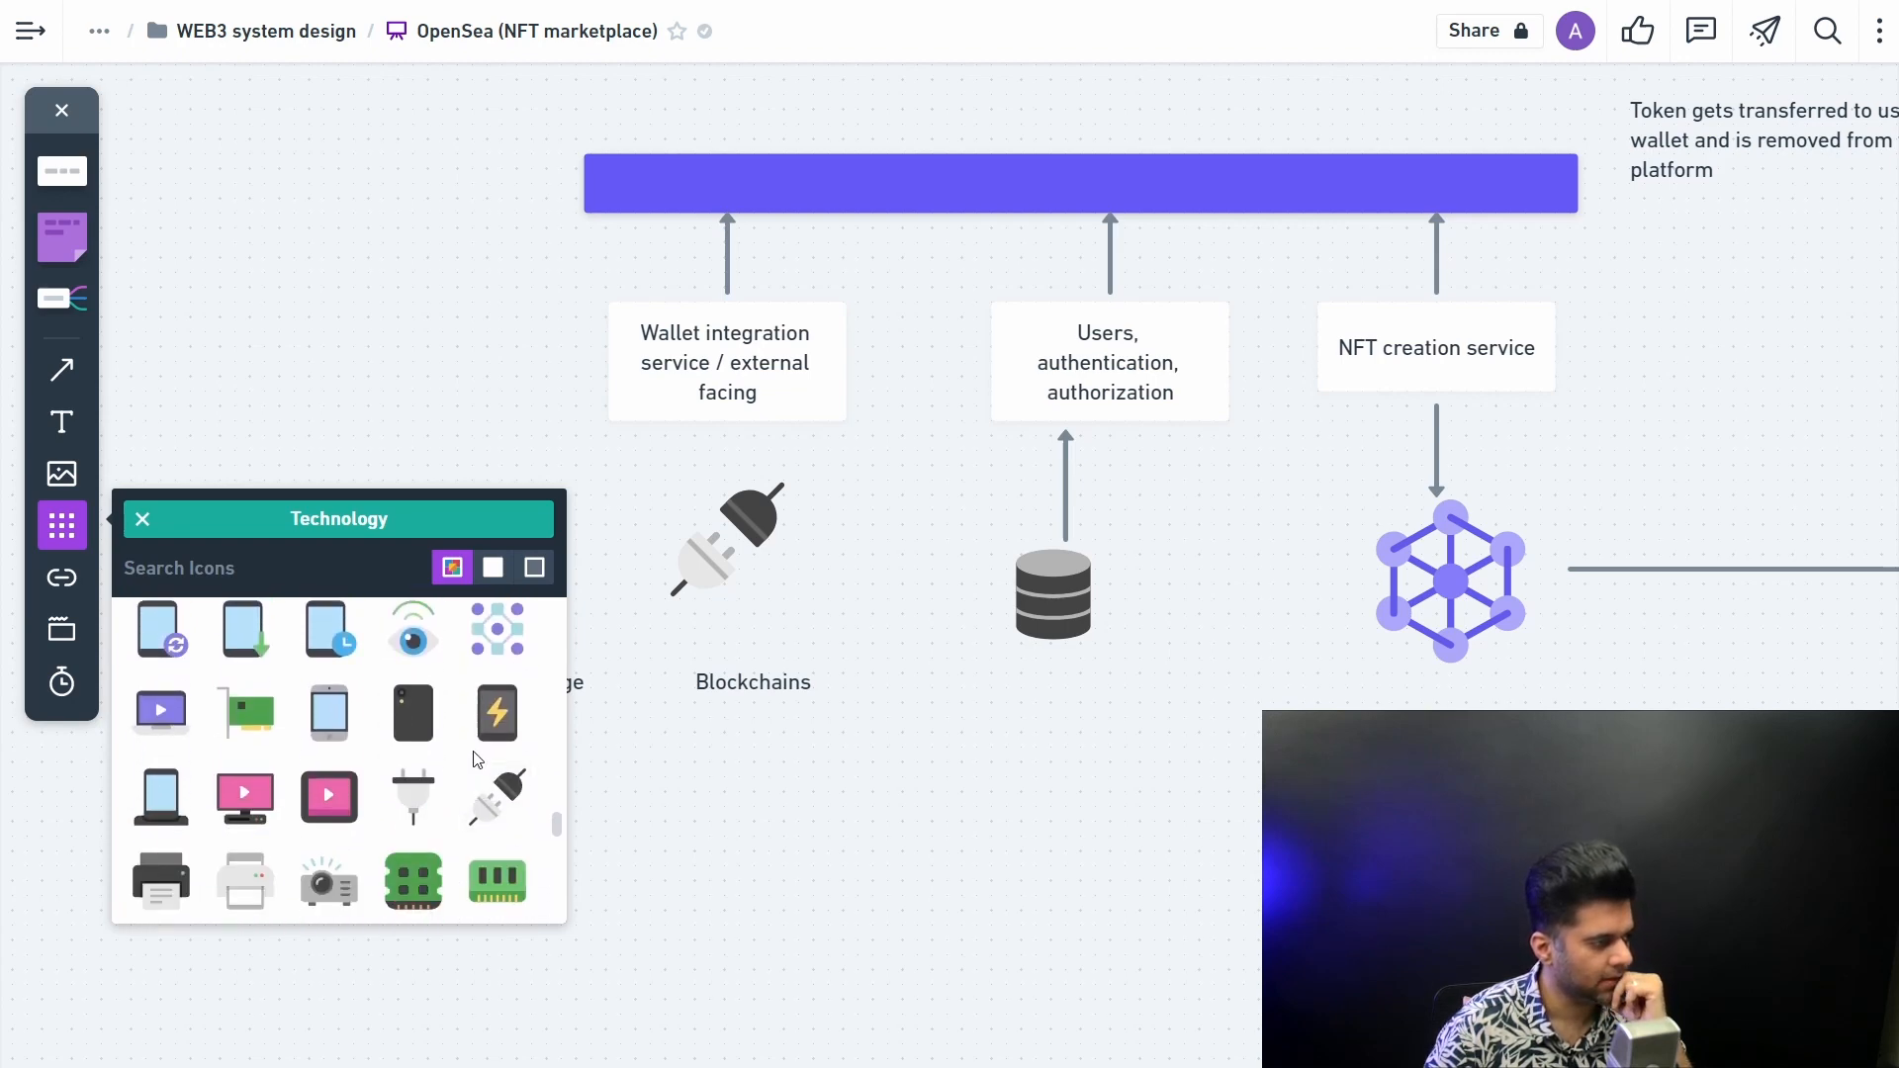
scroll(476, 757, down, 2)
scroll(476, 757, down, 2)
scroll(476, 760, down, 3)
scroll(477, 762, down, 1)
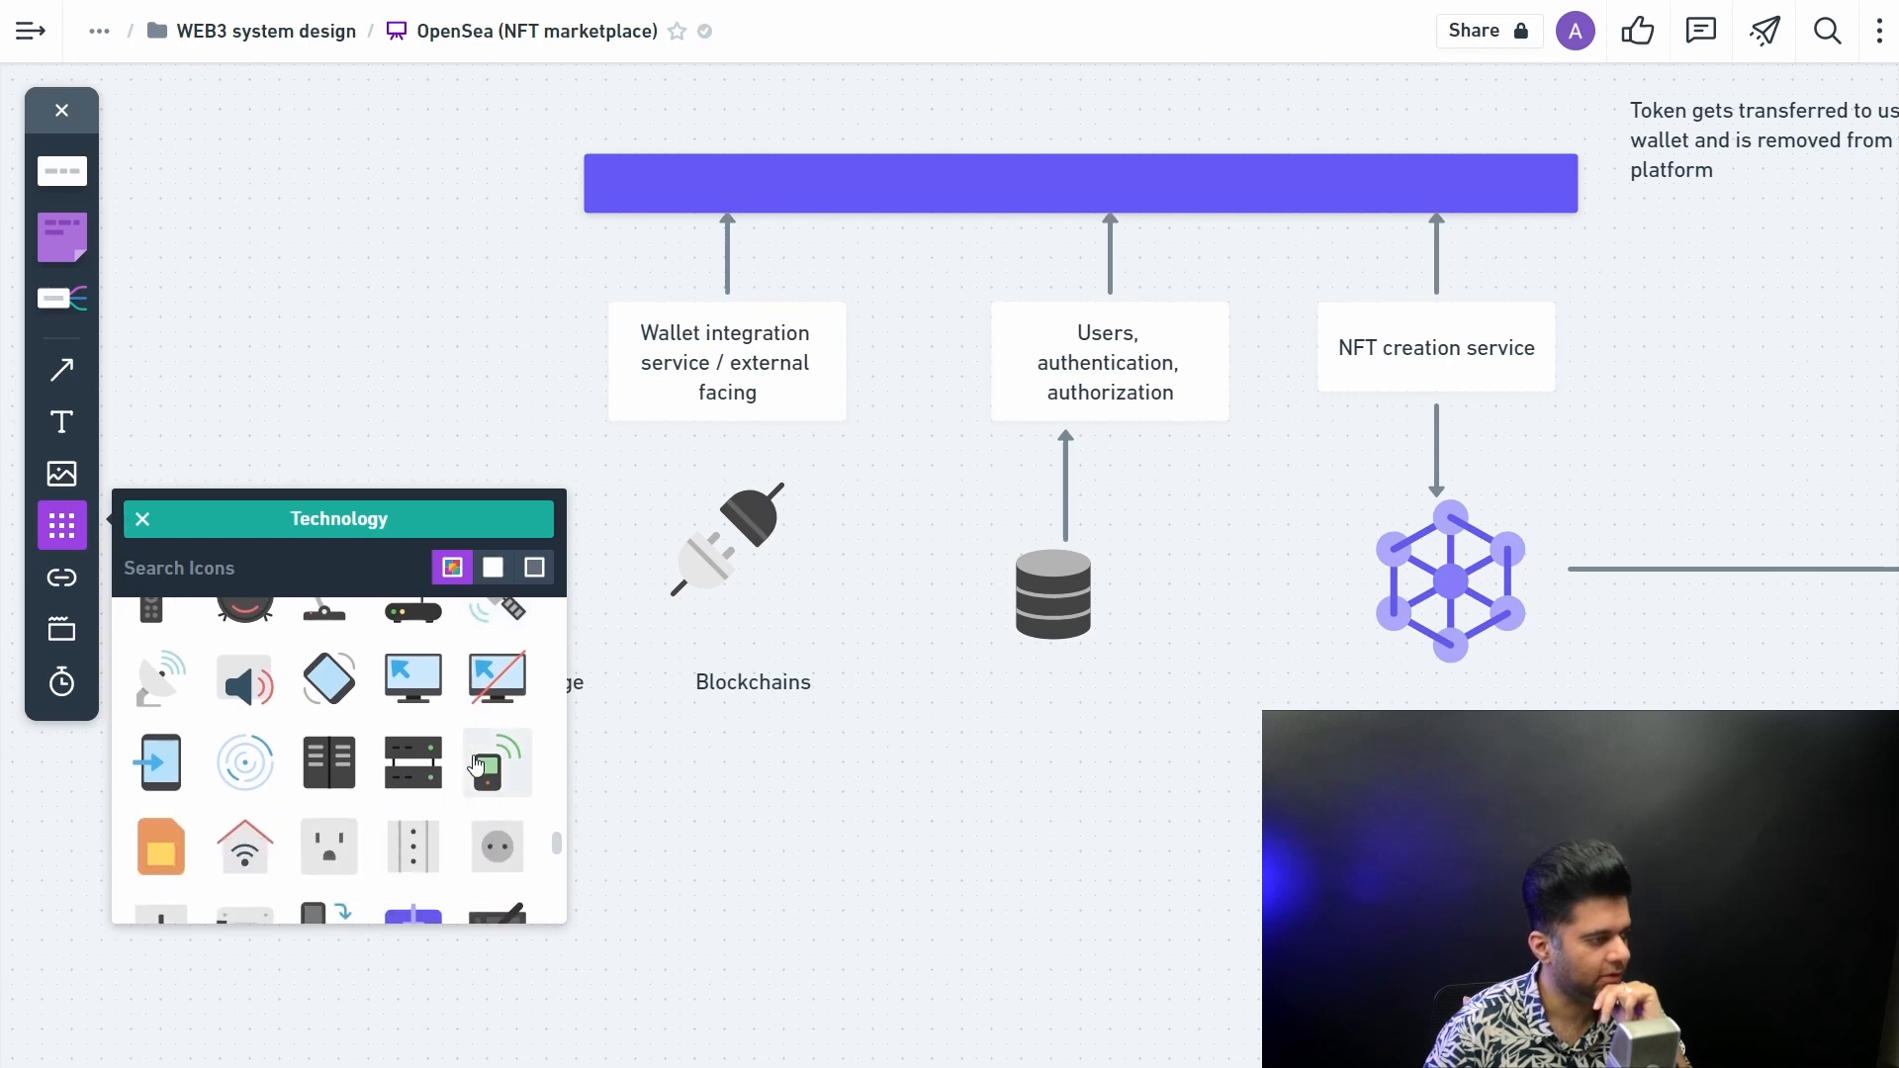
scroll(476, 763, down, 3)
scroll(476, 762, down, 2)
scroll(483, 759, down, 3)
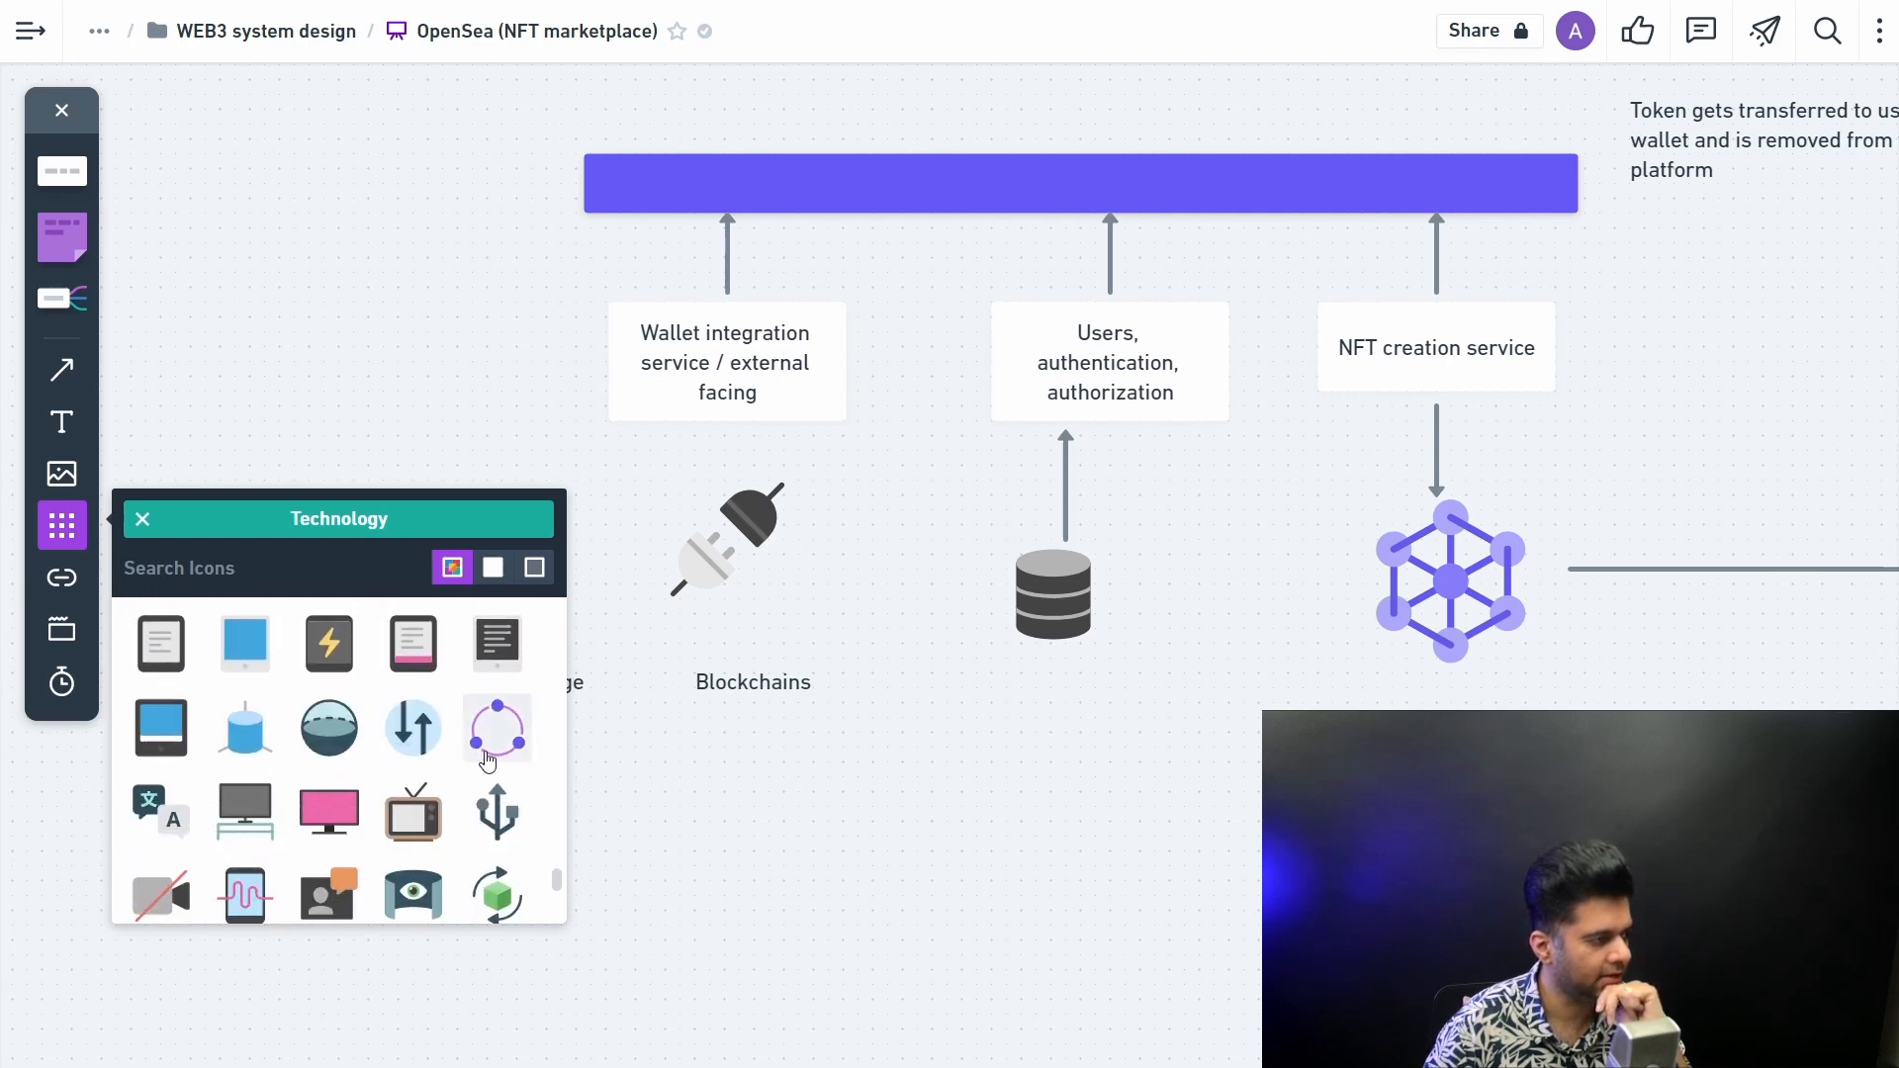
scroll(501, 747, down, 2)
scroll(512, 698, down, 2)
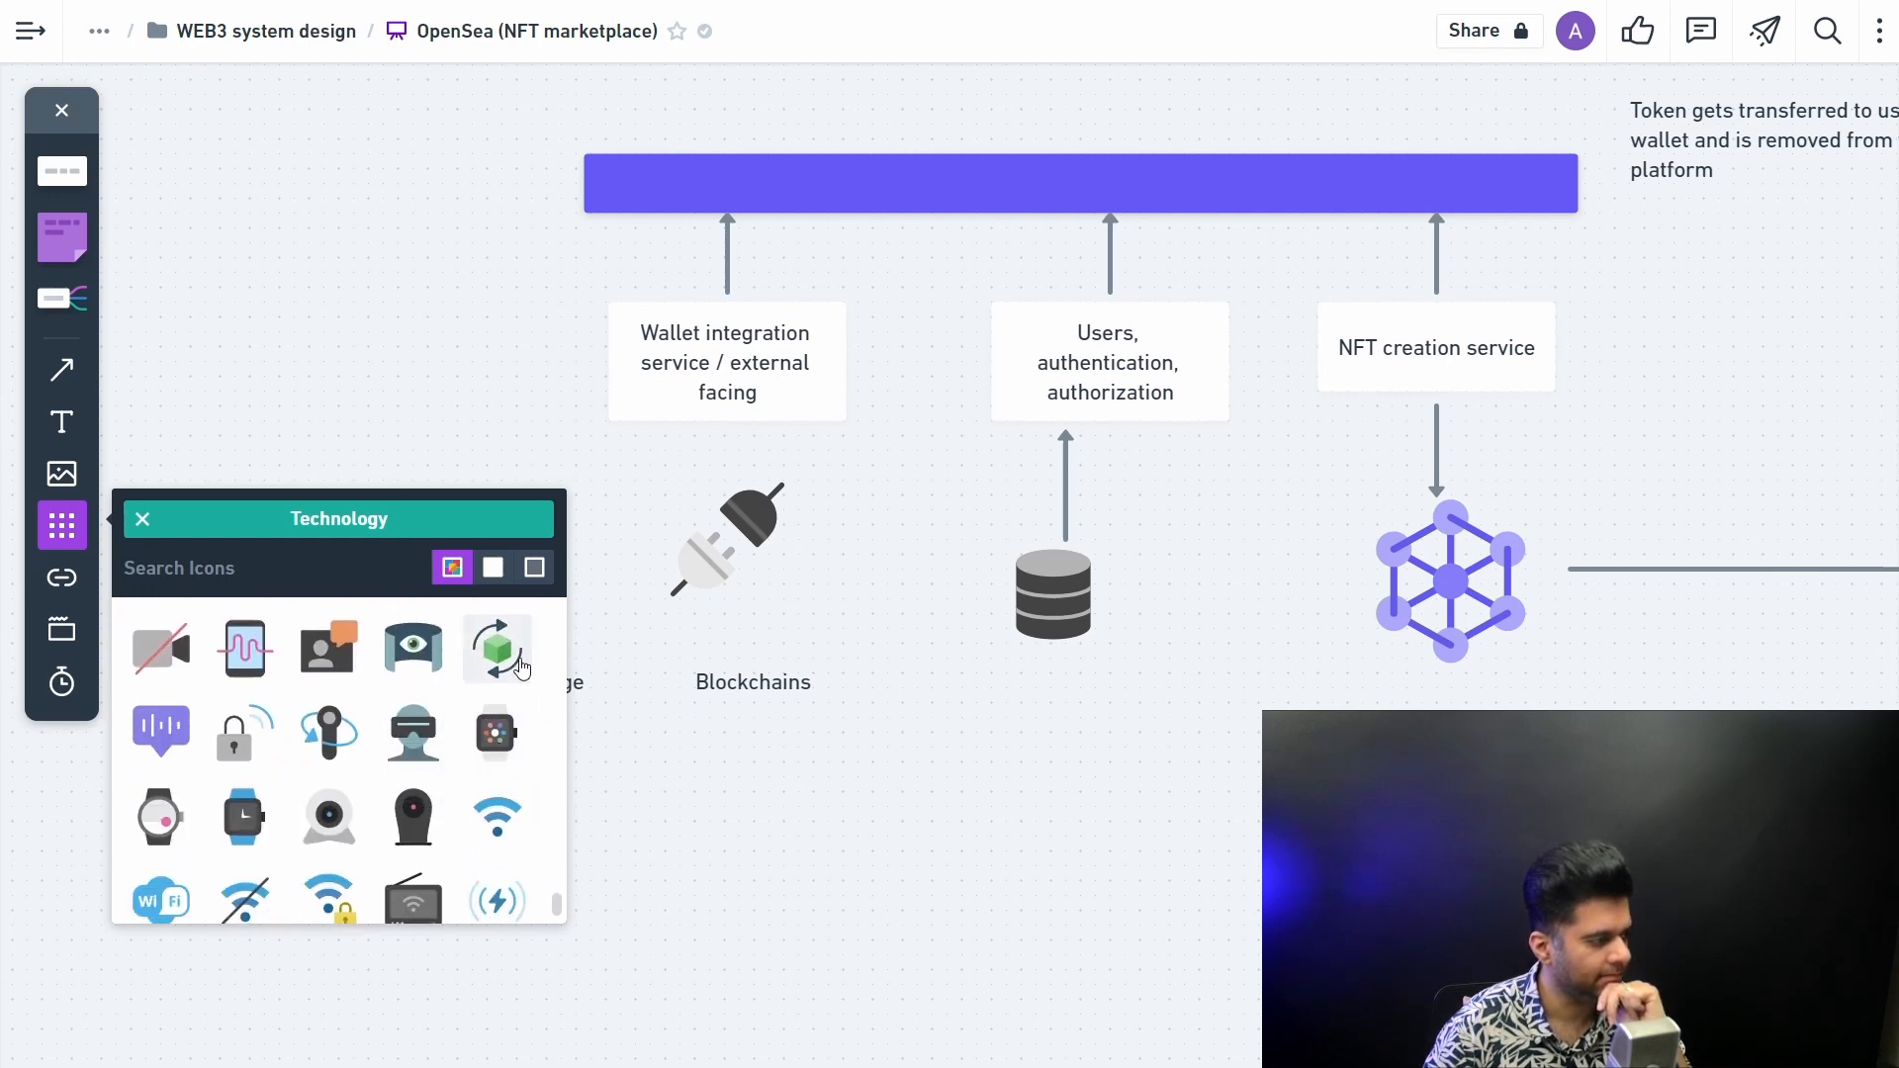
mouse_move(501, 649)
mouse_down()
mouse_move(787, 809)
mouse_move(775, 831)
mouse_move(801, 903)
mouse_up()
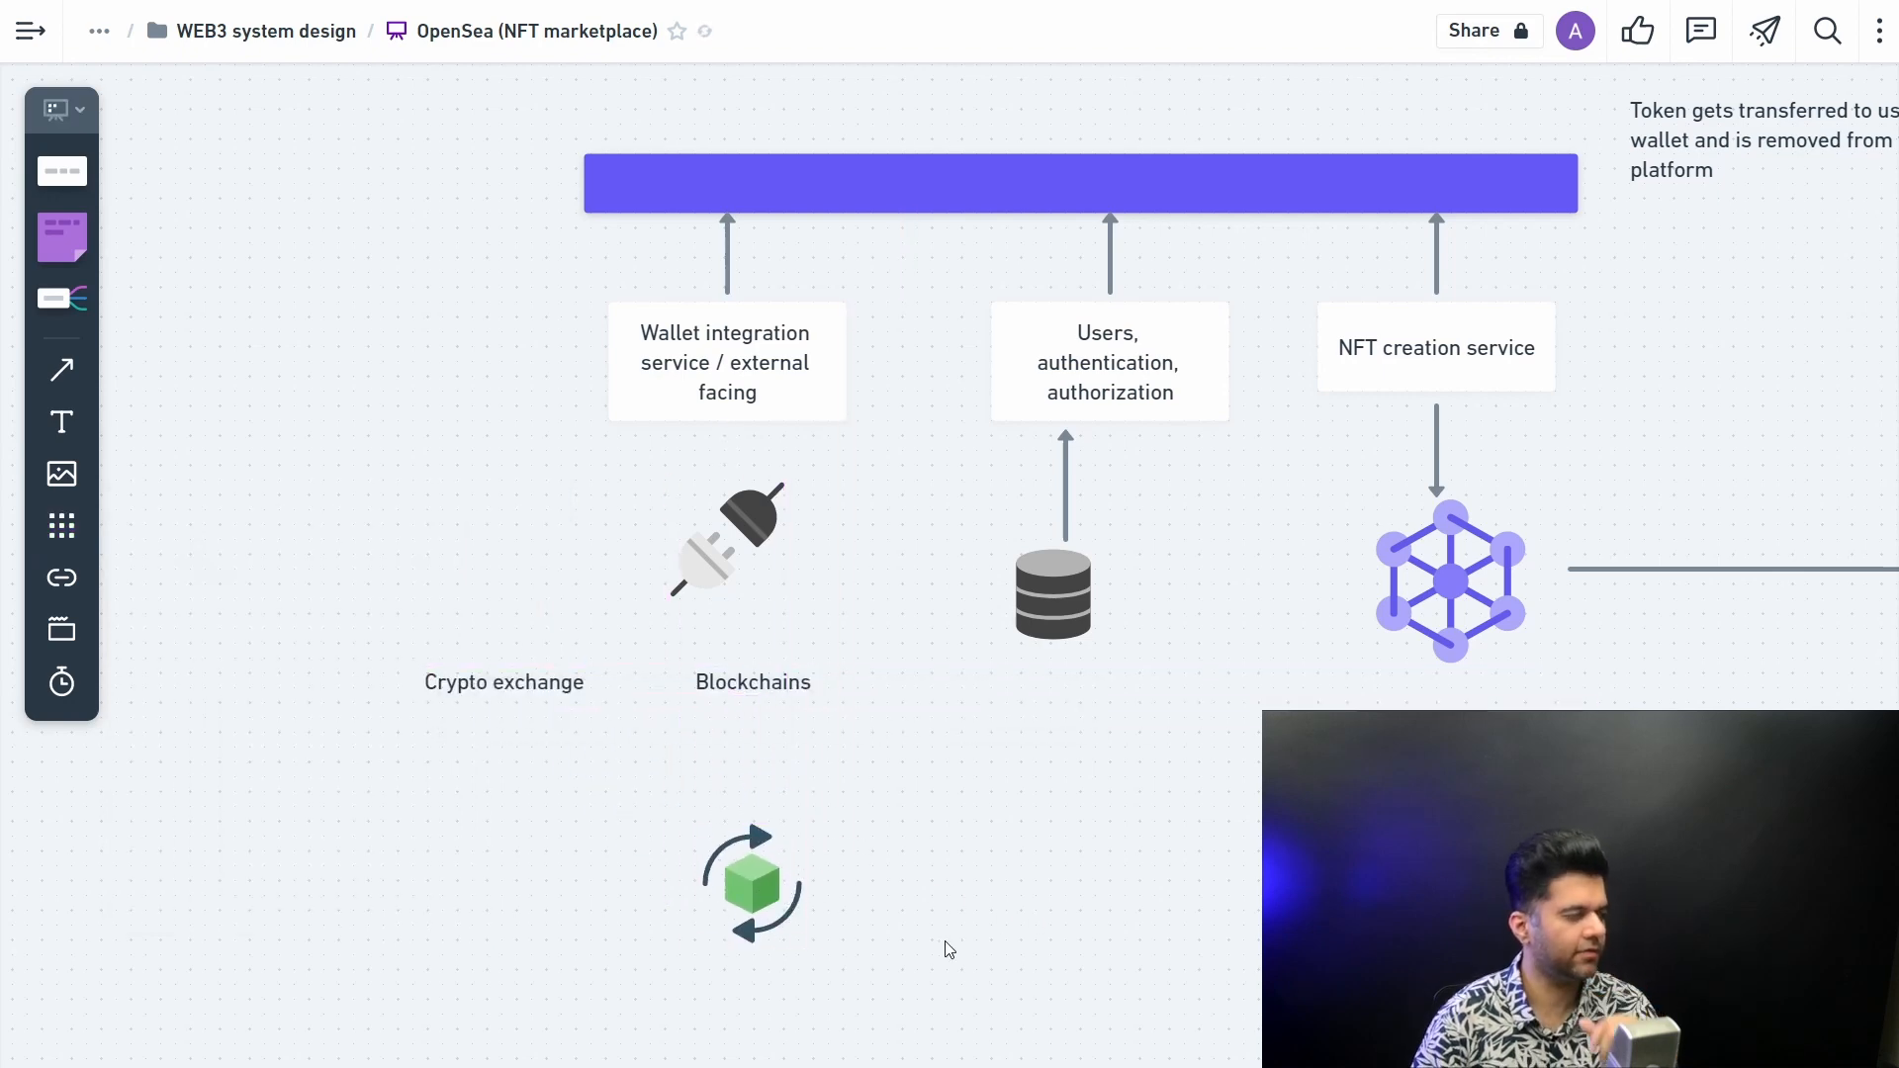
Step: Duplicate the Blockchains label, move the copy to the cube icon and rename it 'Oracle'
click(792, 698)
key(ctrl+d)
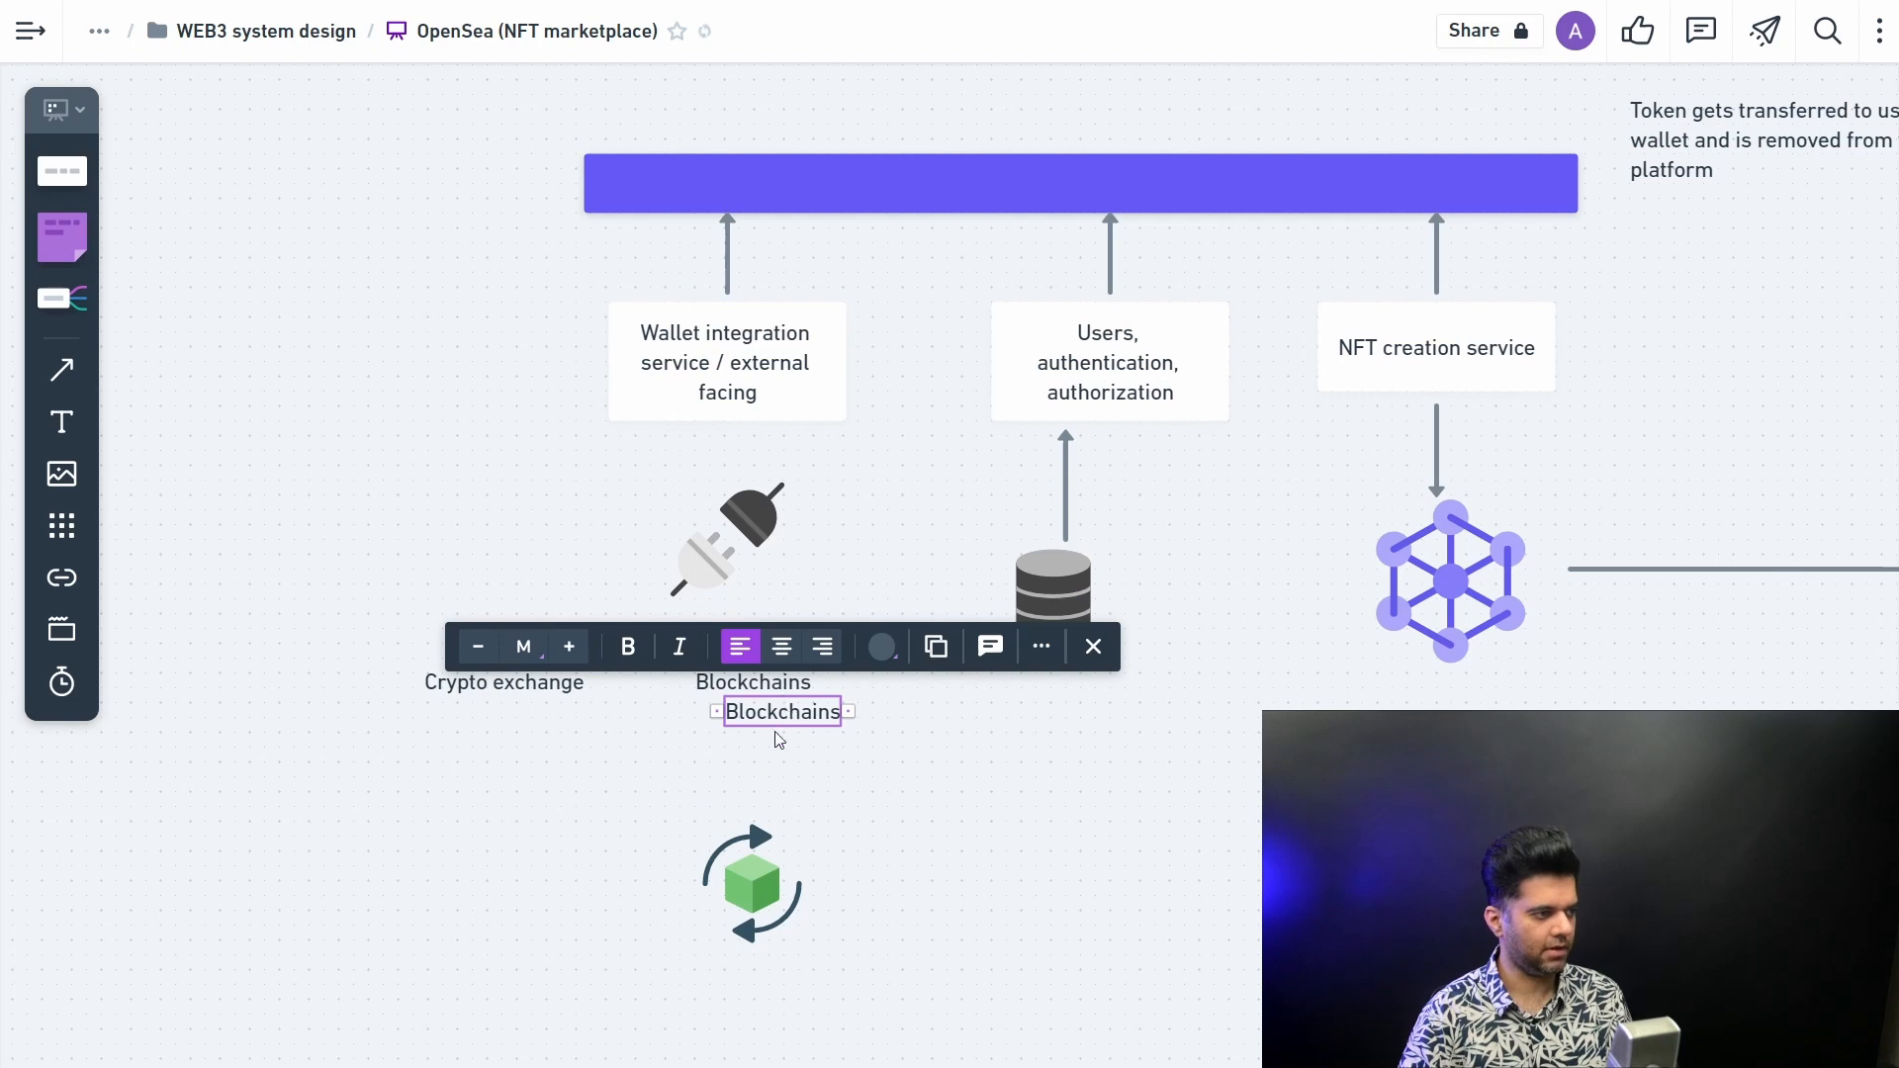
drag(774, 707, 752, 979)
double_click(752, 980)
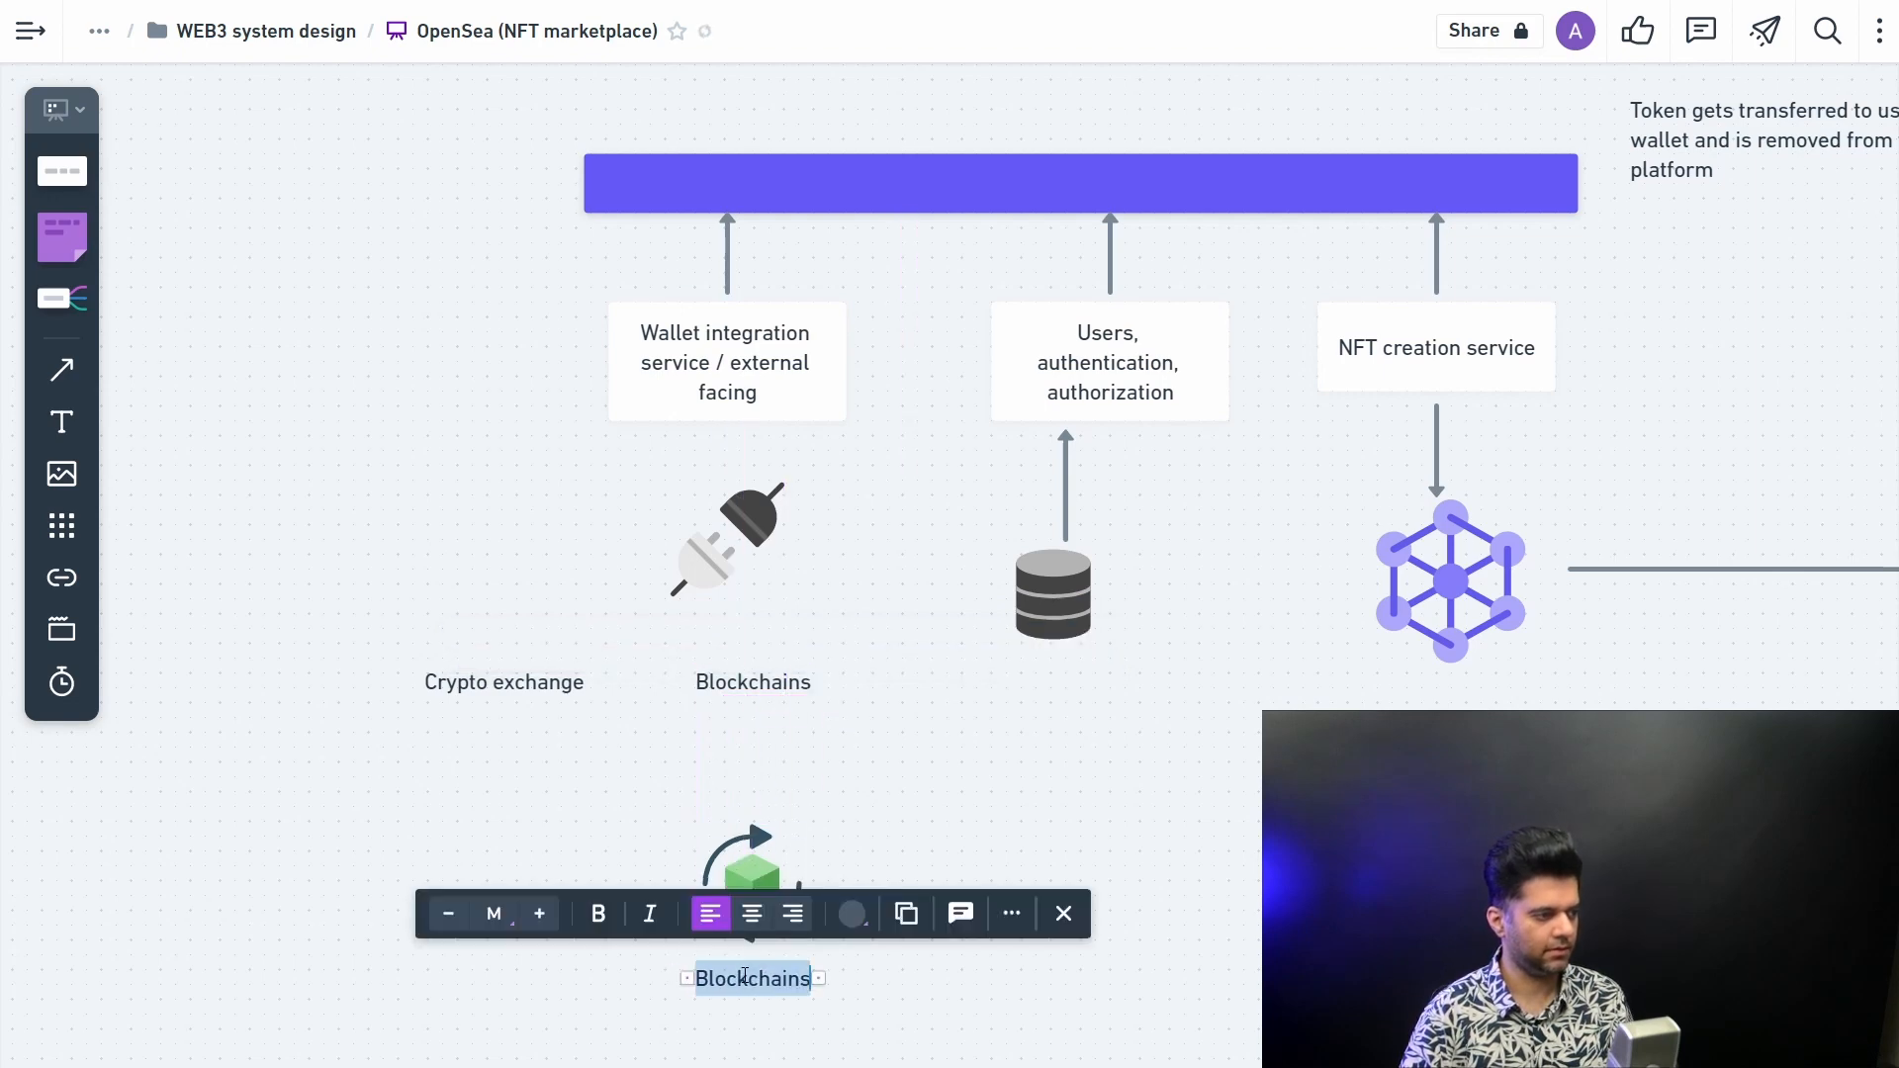
key(Caps_Lock)
text(Oracle)
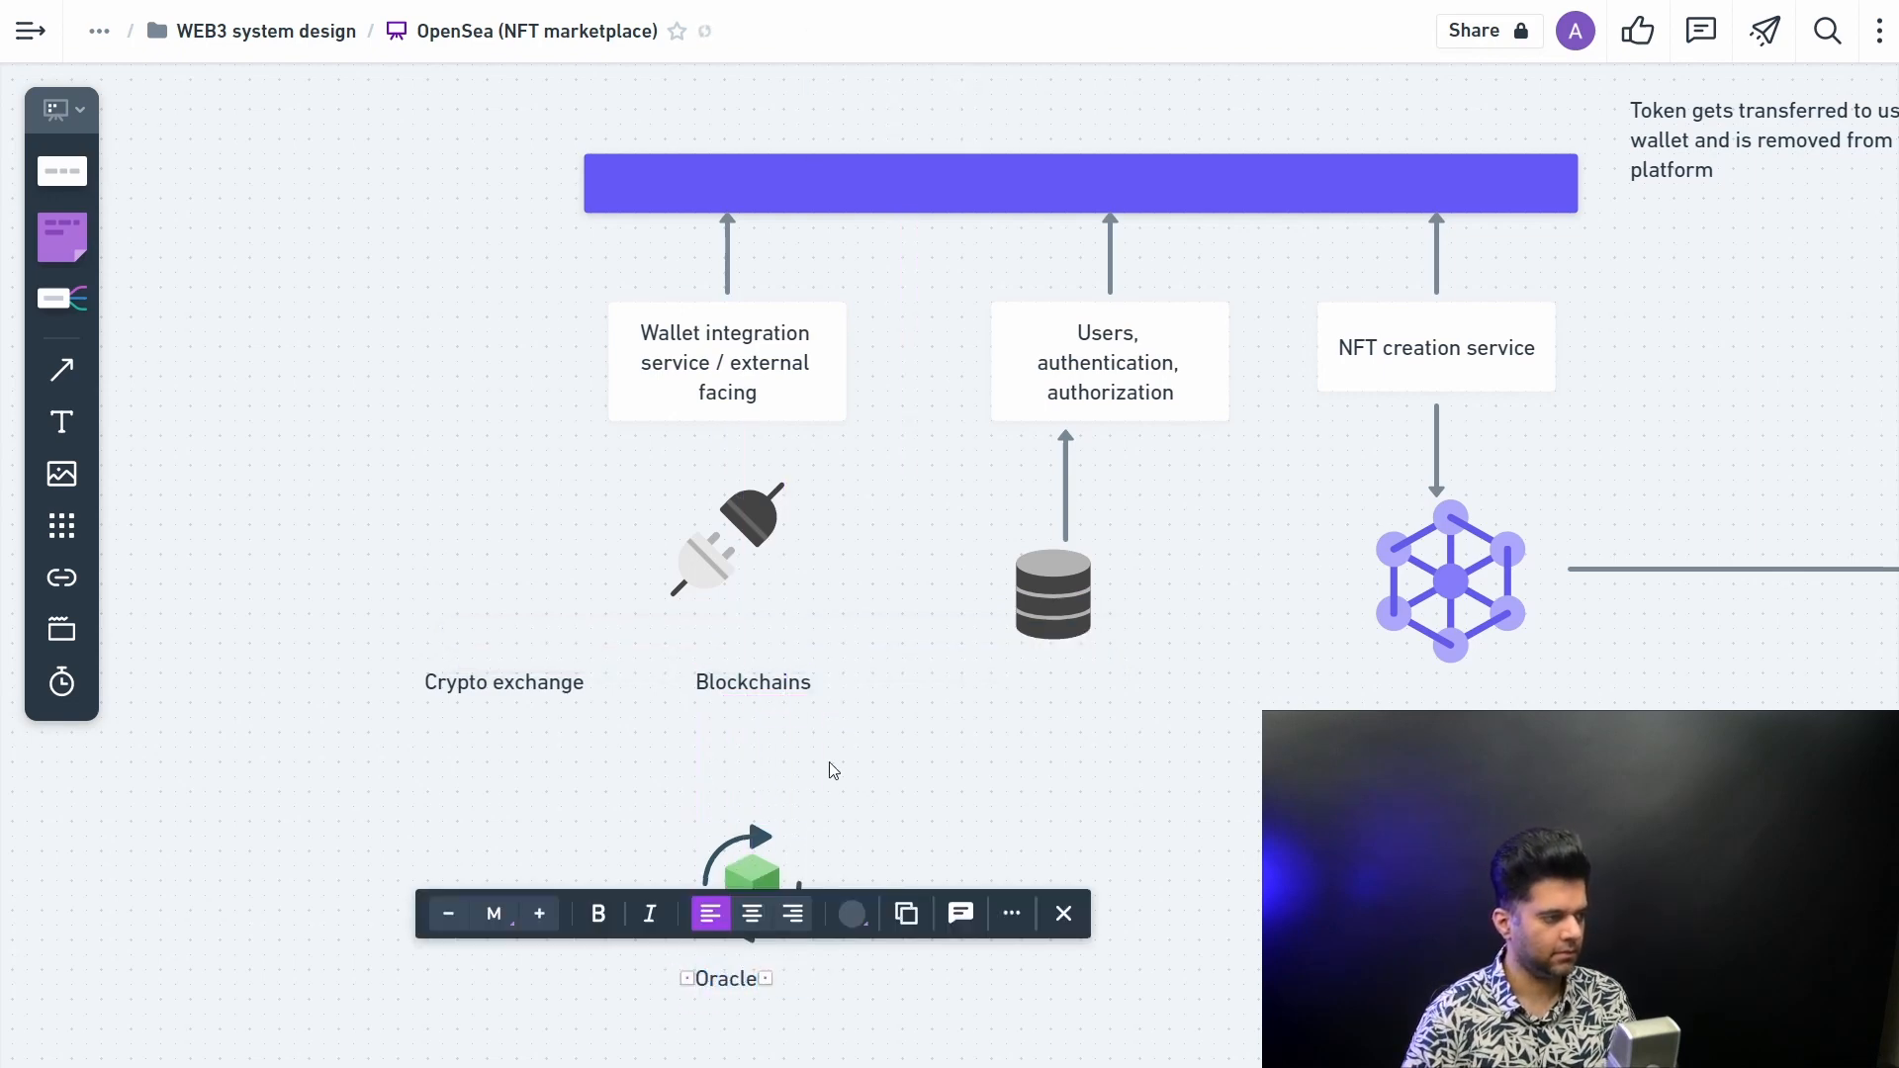
click(838, 771)
scroll(762, 781, down, 1)
Step: Move the Oracle icon and label up under Crypto exchange and push Blockchains down below it
drag(612, 761, 928, 963)
drag(752, 846, 709, 728)
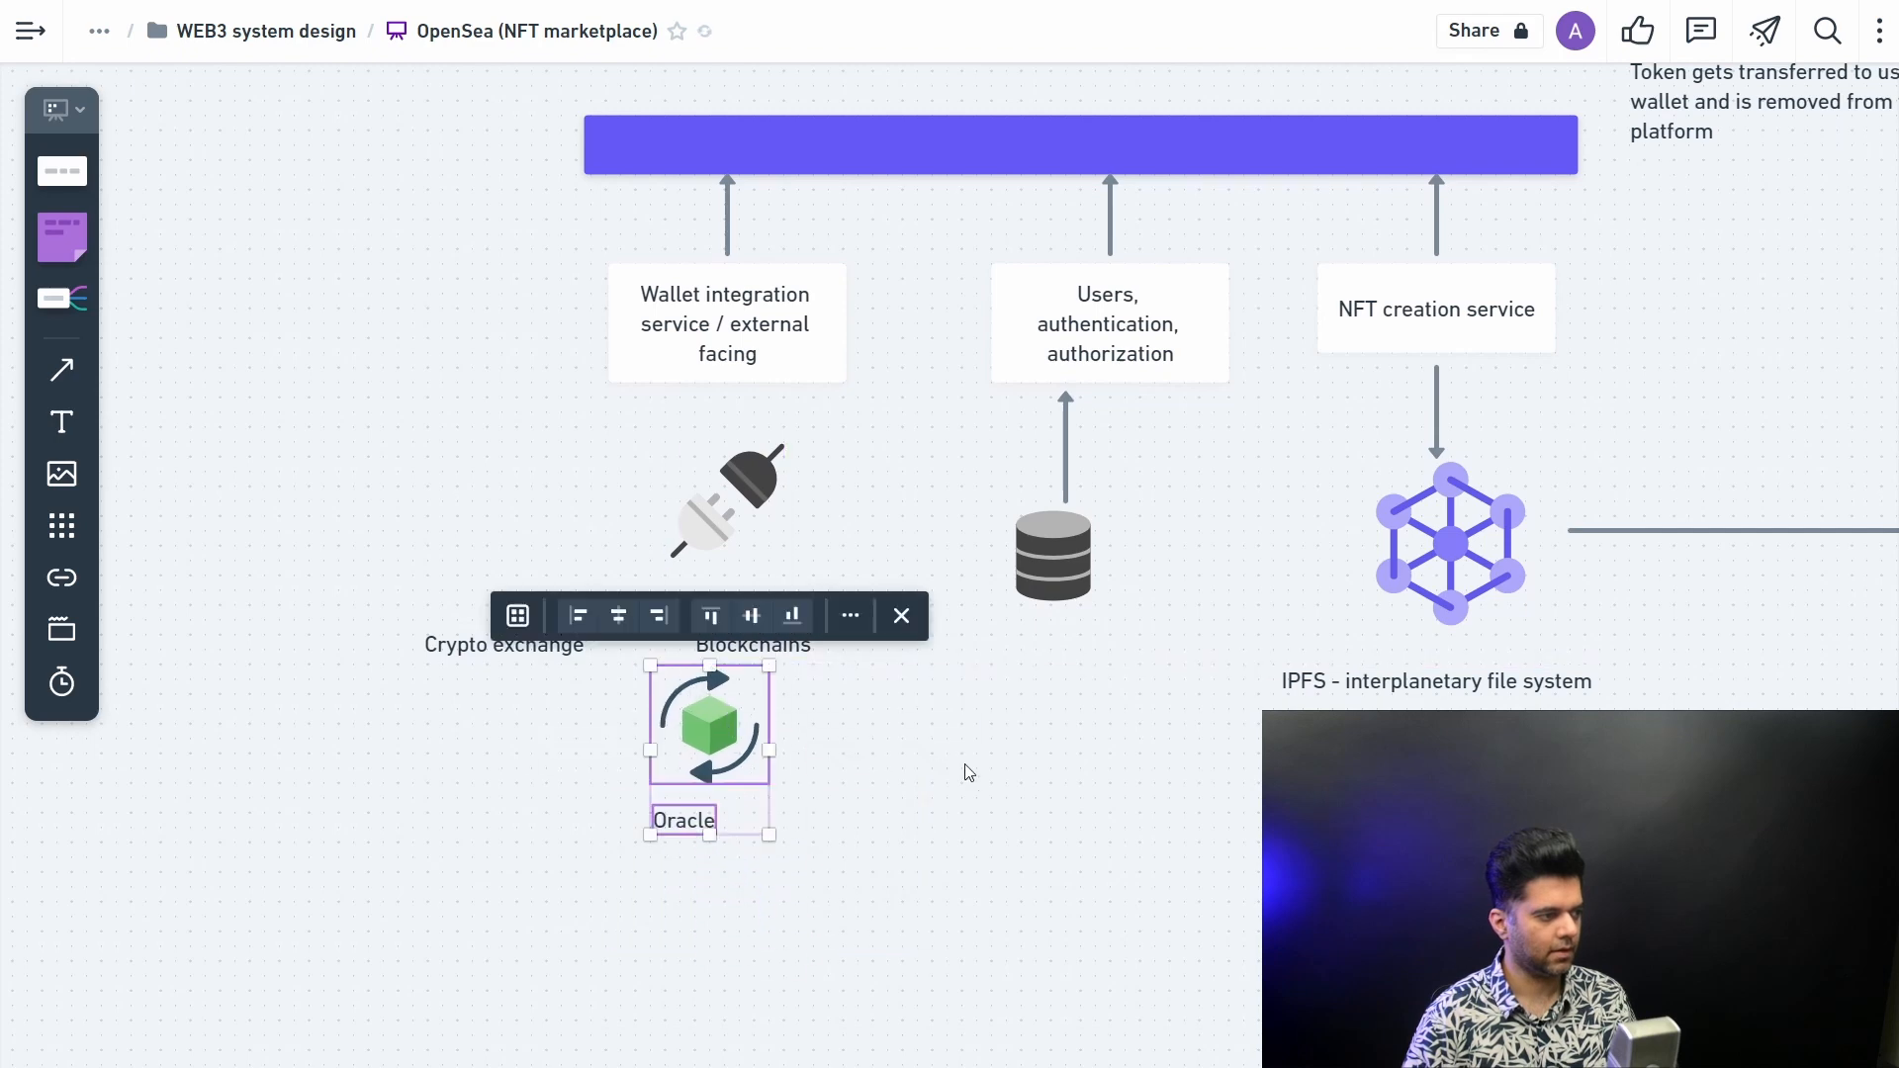
click(964, 771)
drag(753, 644, 885, 912)
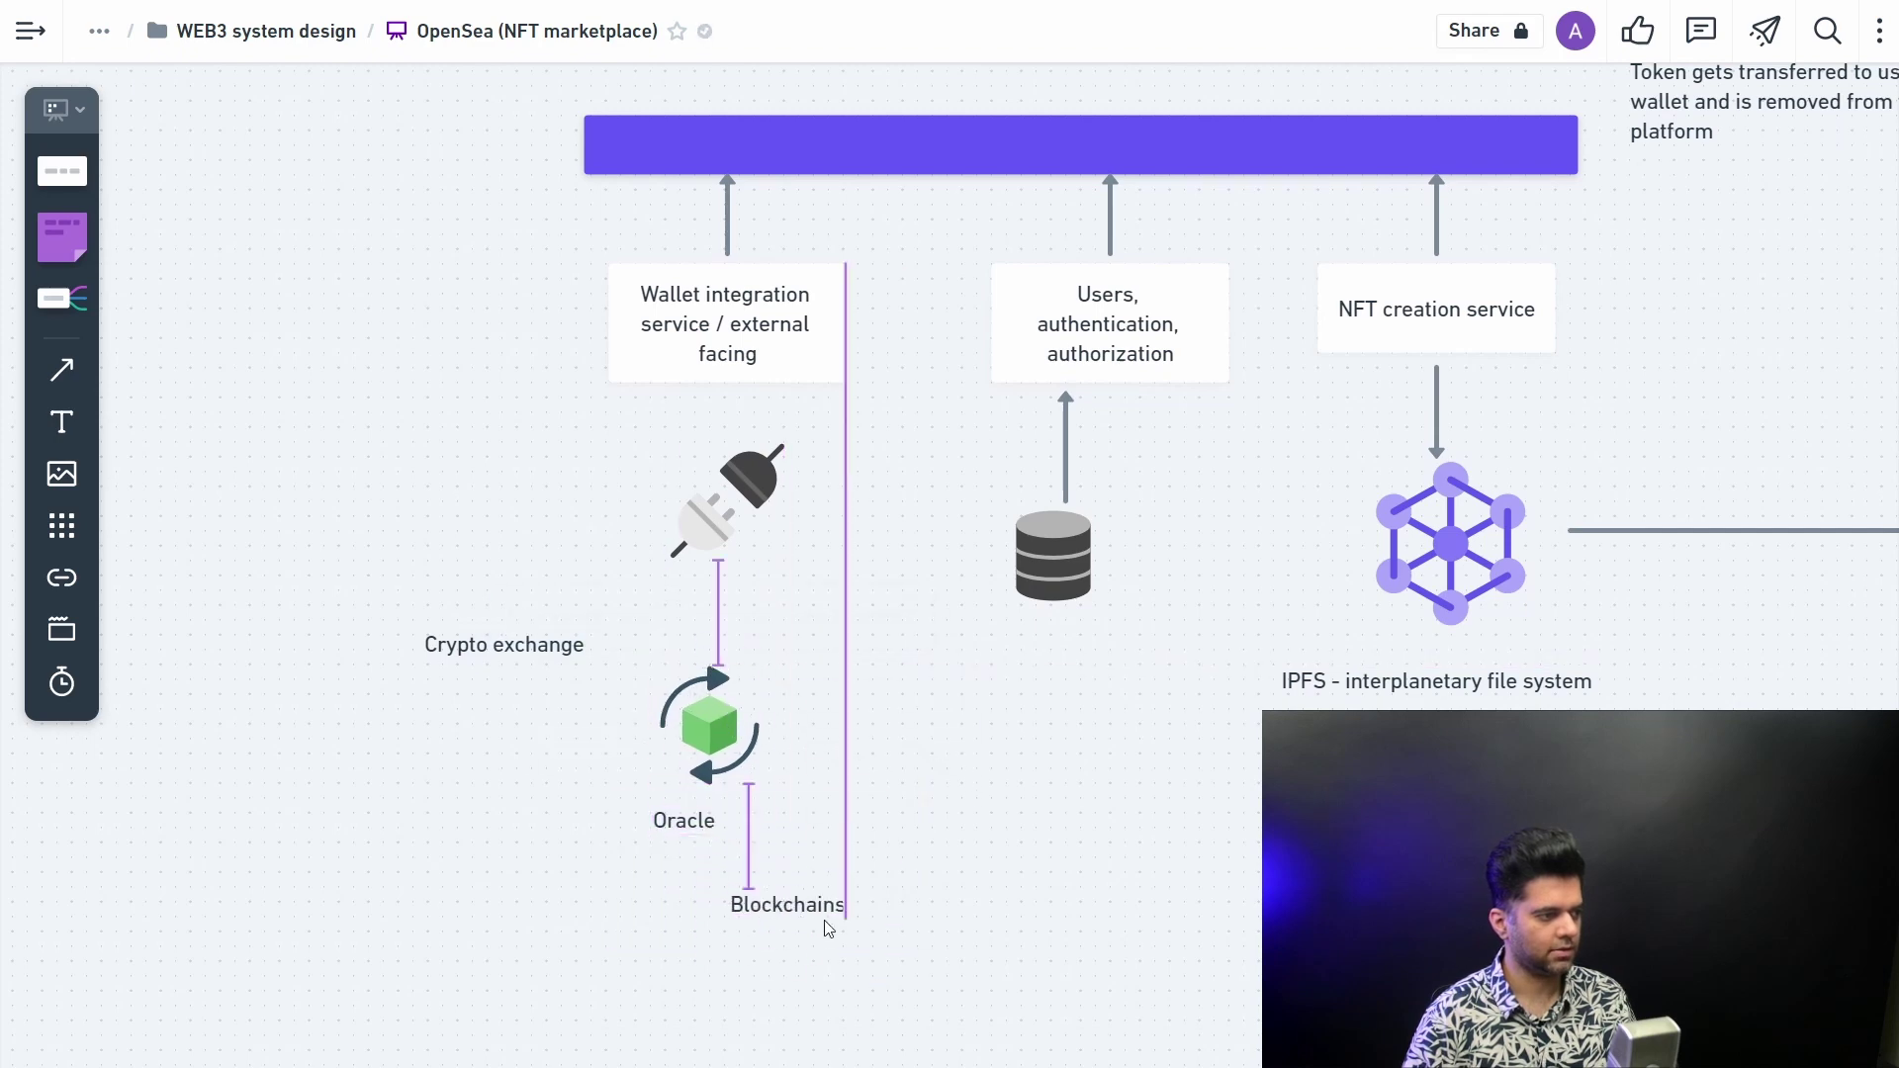
Step: Place the stacked blue cubes icon with the Blockchains label and align both under Oracle
click(61, 526)
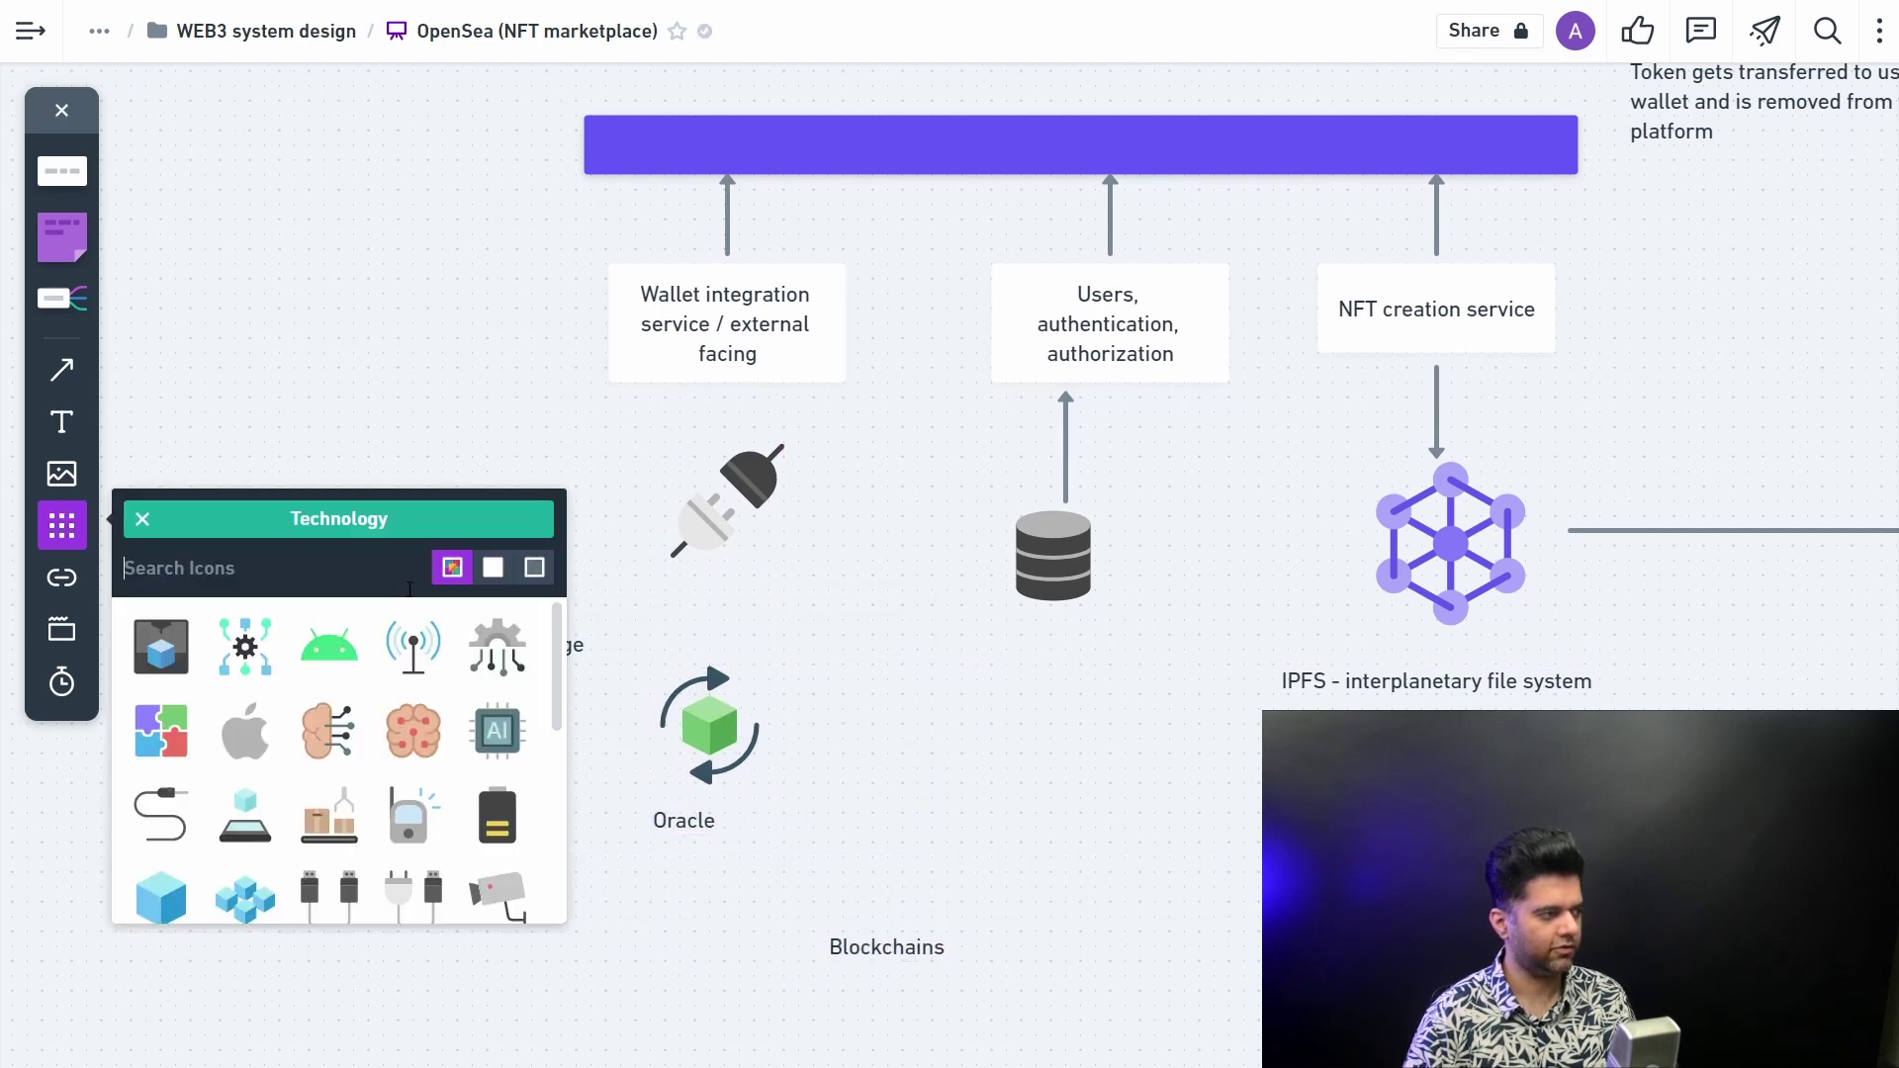
click(144, 522)
click(206, 518)
text(block)
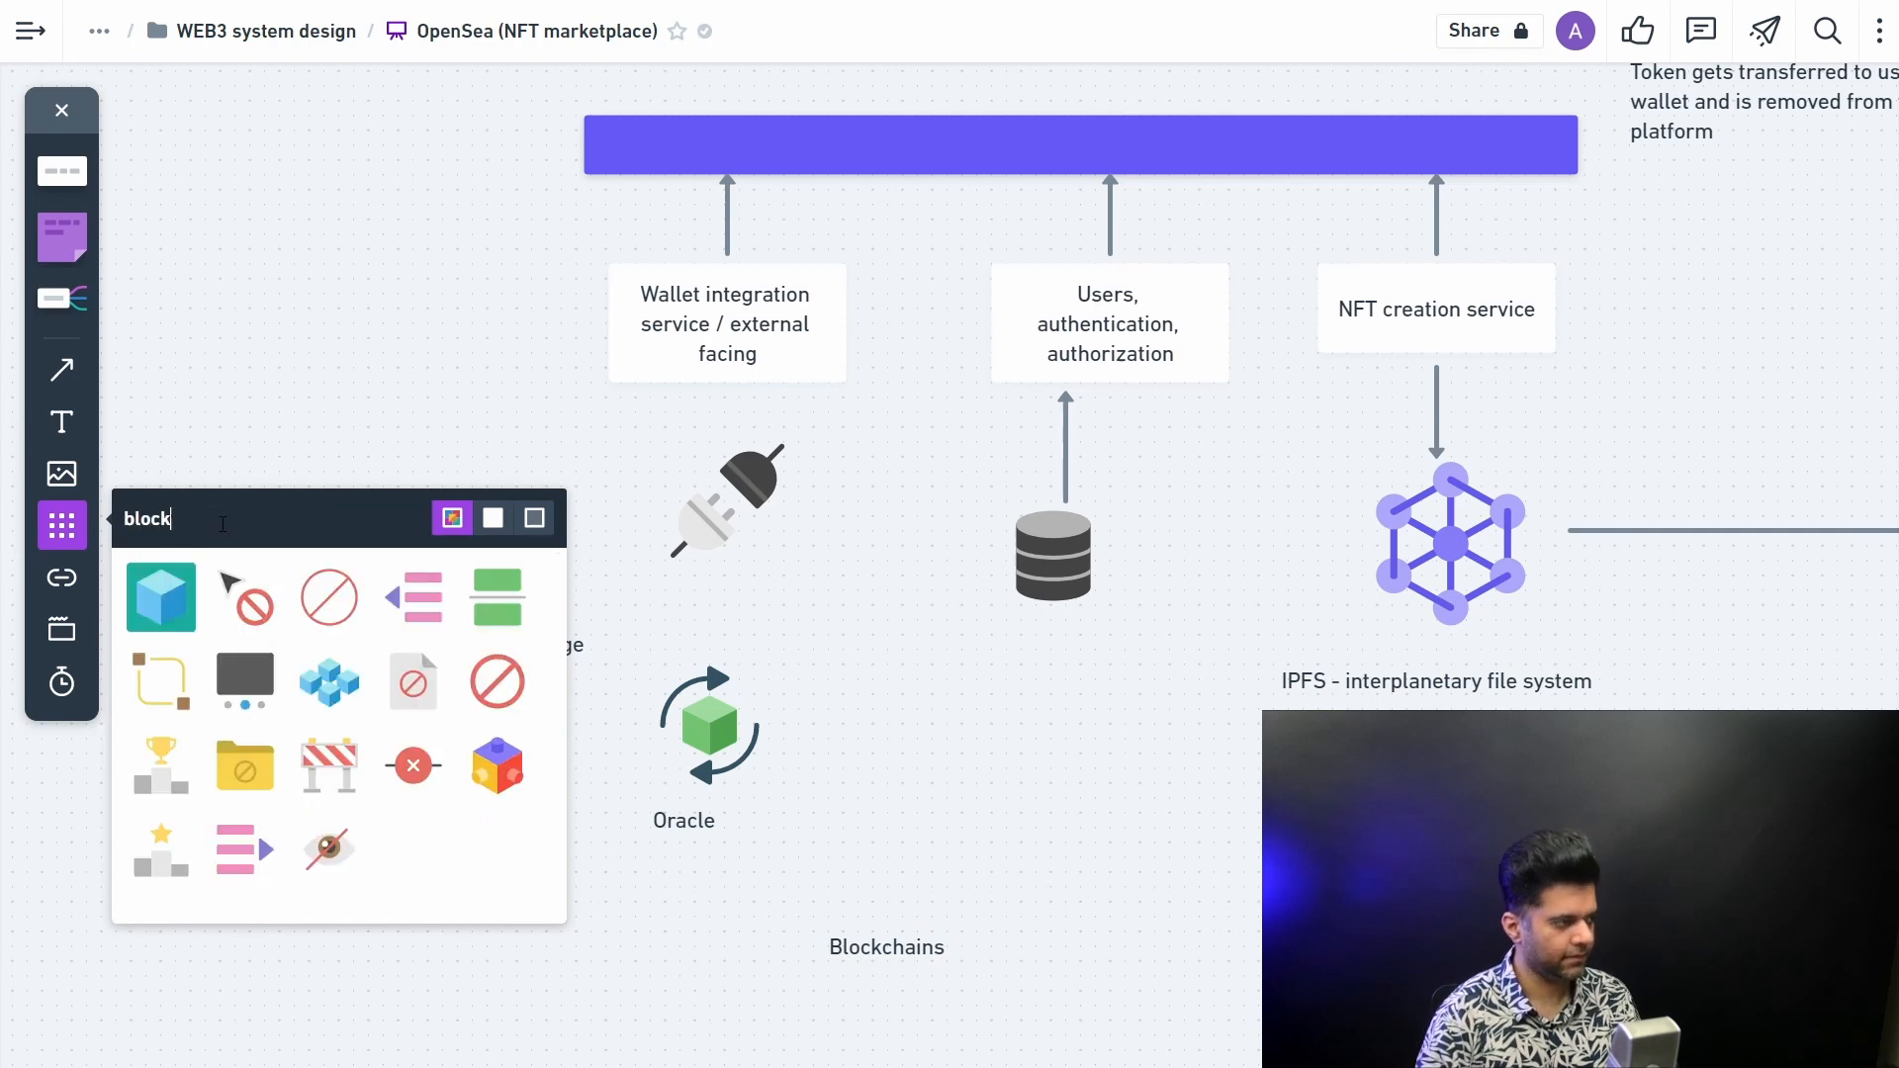
click(330, 684)
drag(722, 835, 827, 818)
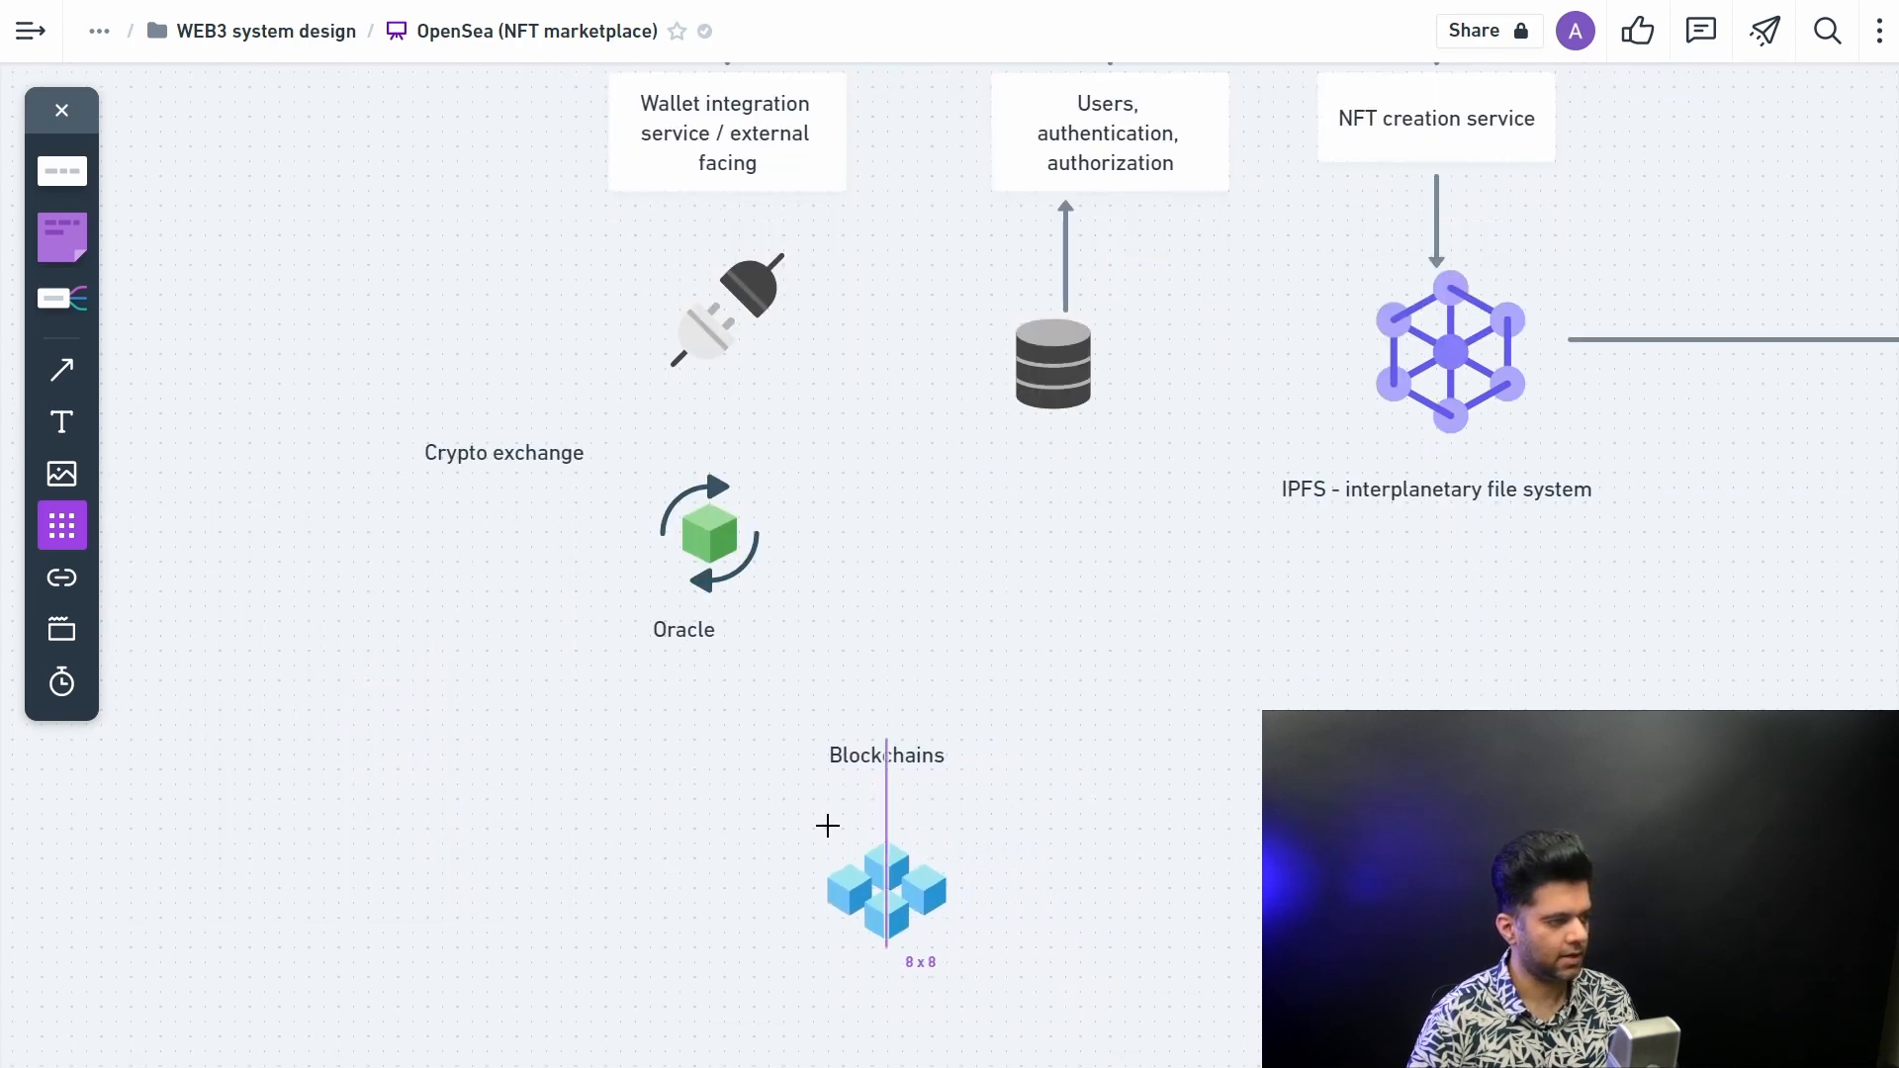
drag(709, 689, 1156, 990)
drag(887, 891, 684, 935)
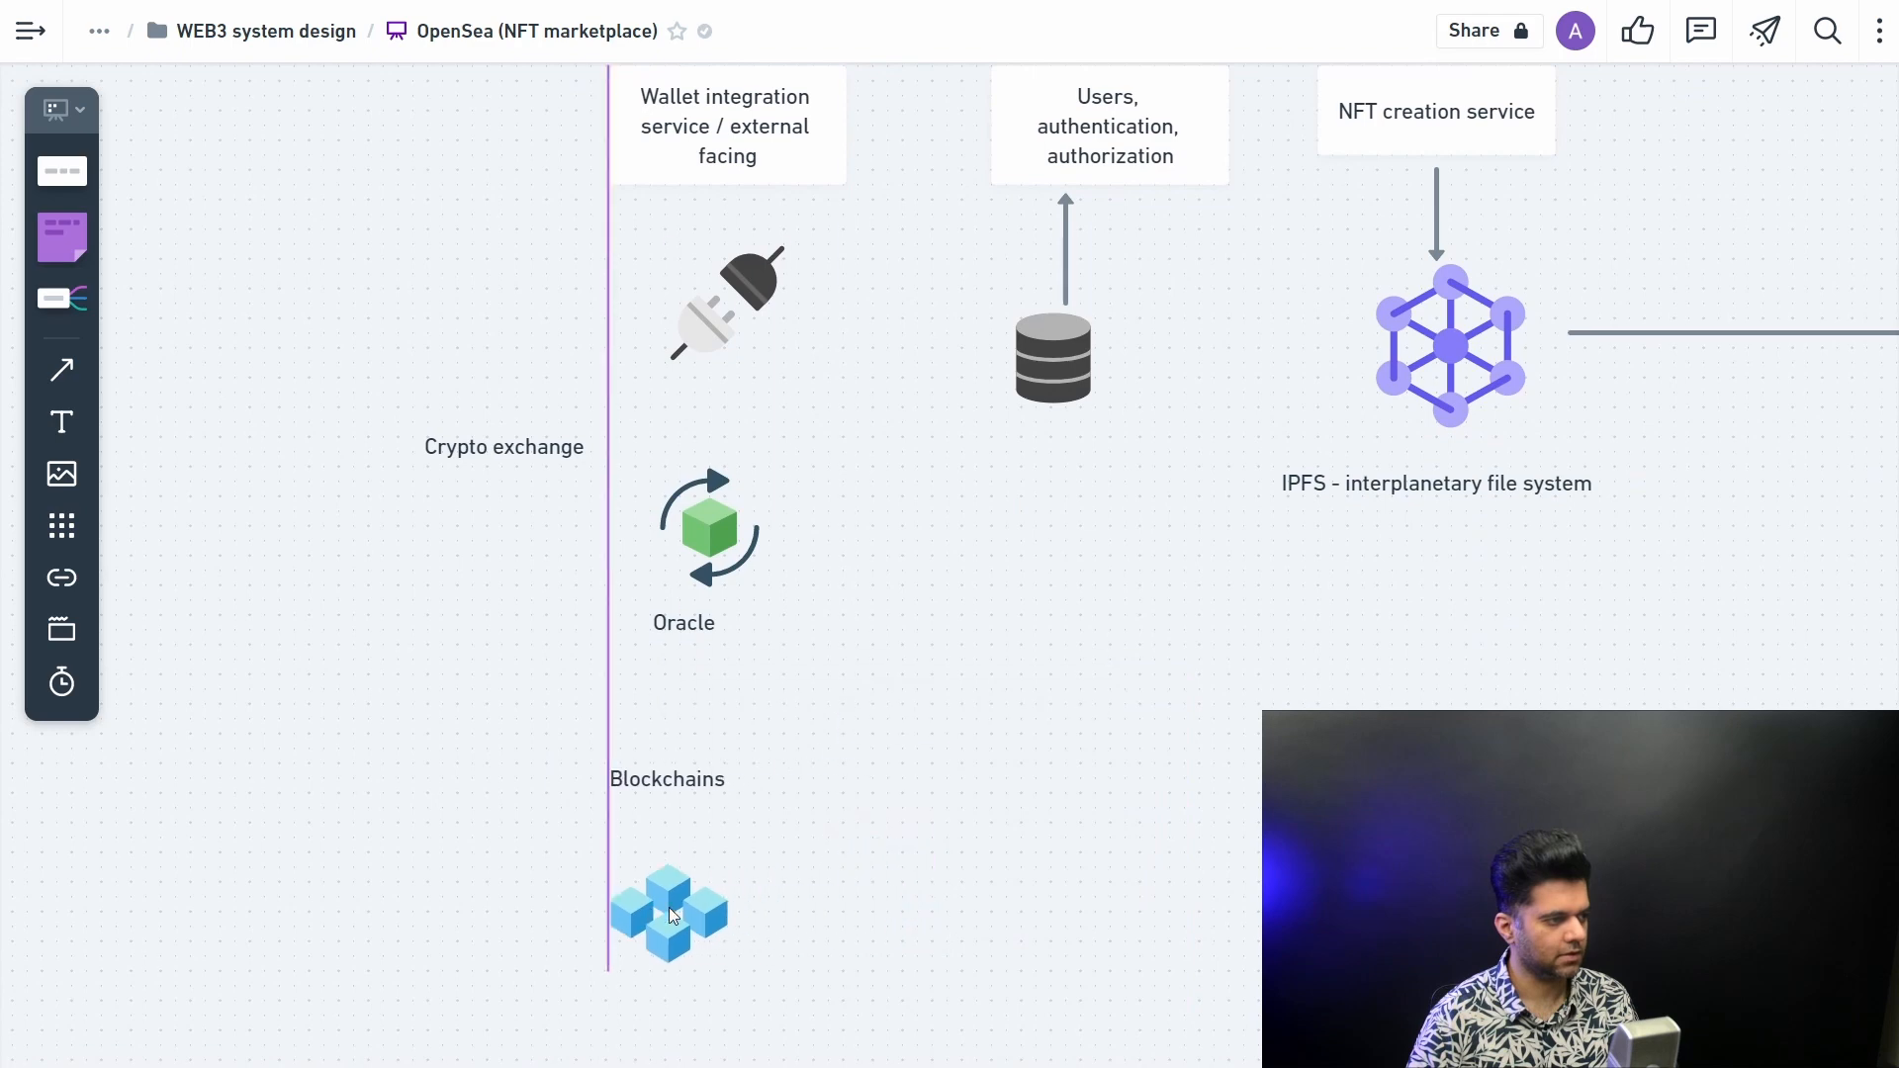
click(1040, 594)
Step: Draw an arrow from Blockchains up to Oracle
click(63, 368)
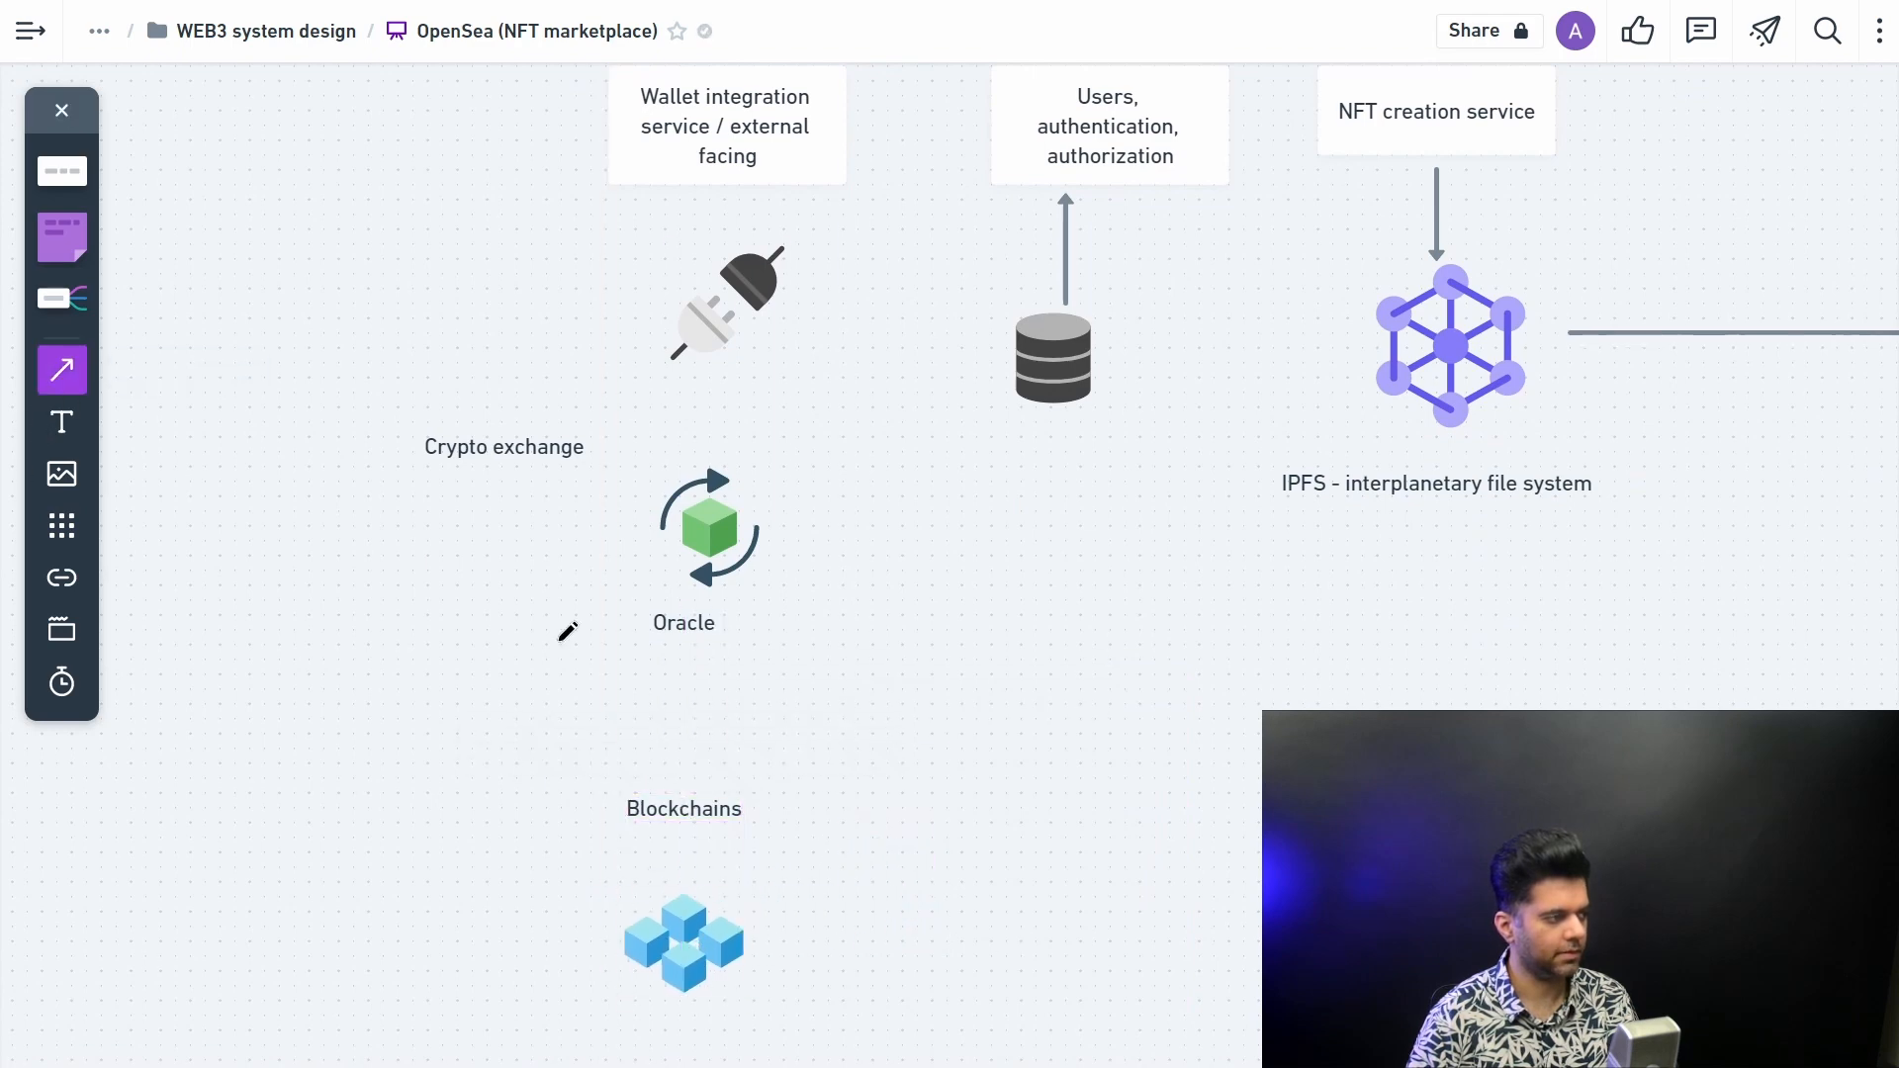
drag(693, 766, 692, 661)
scroll(813, 703, up, 3)
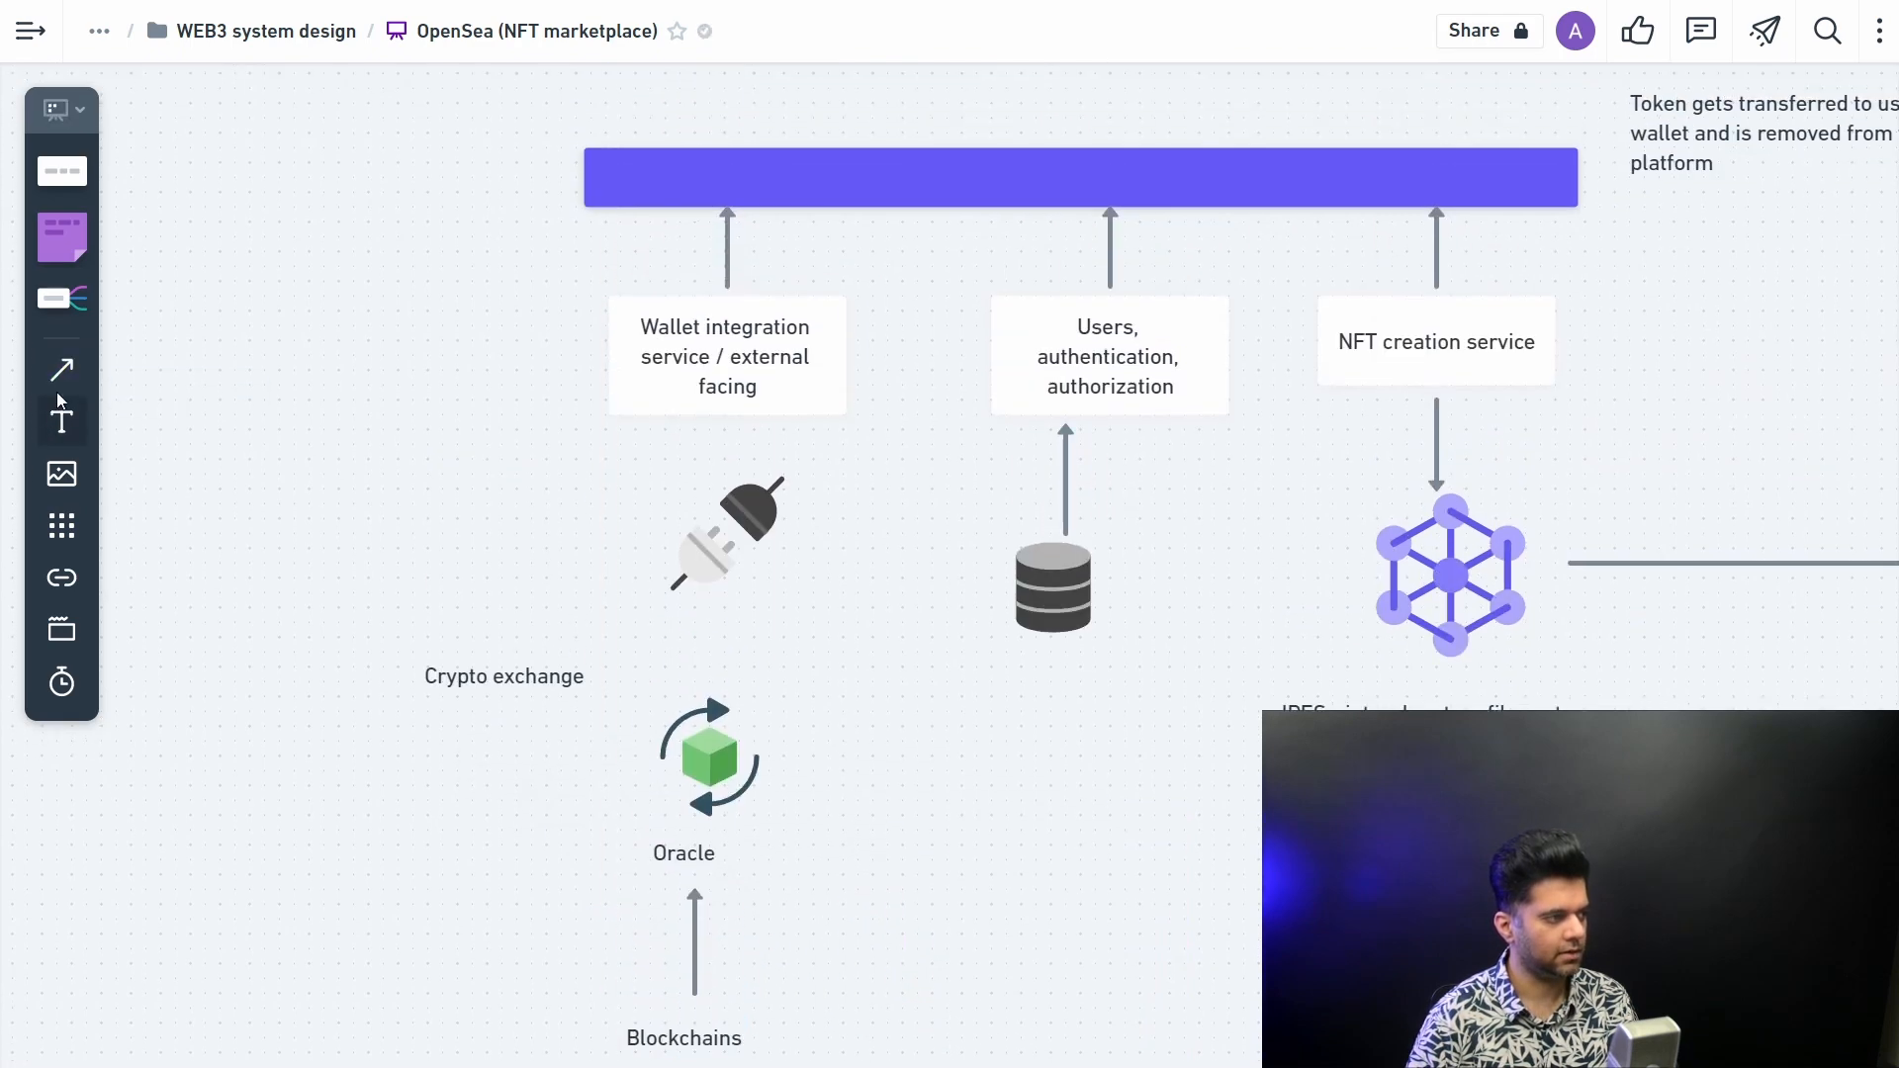
key(l)
key(Escape)
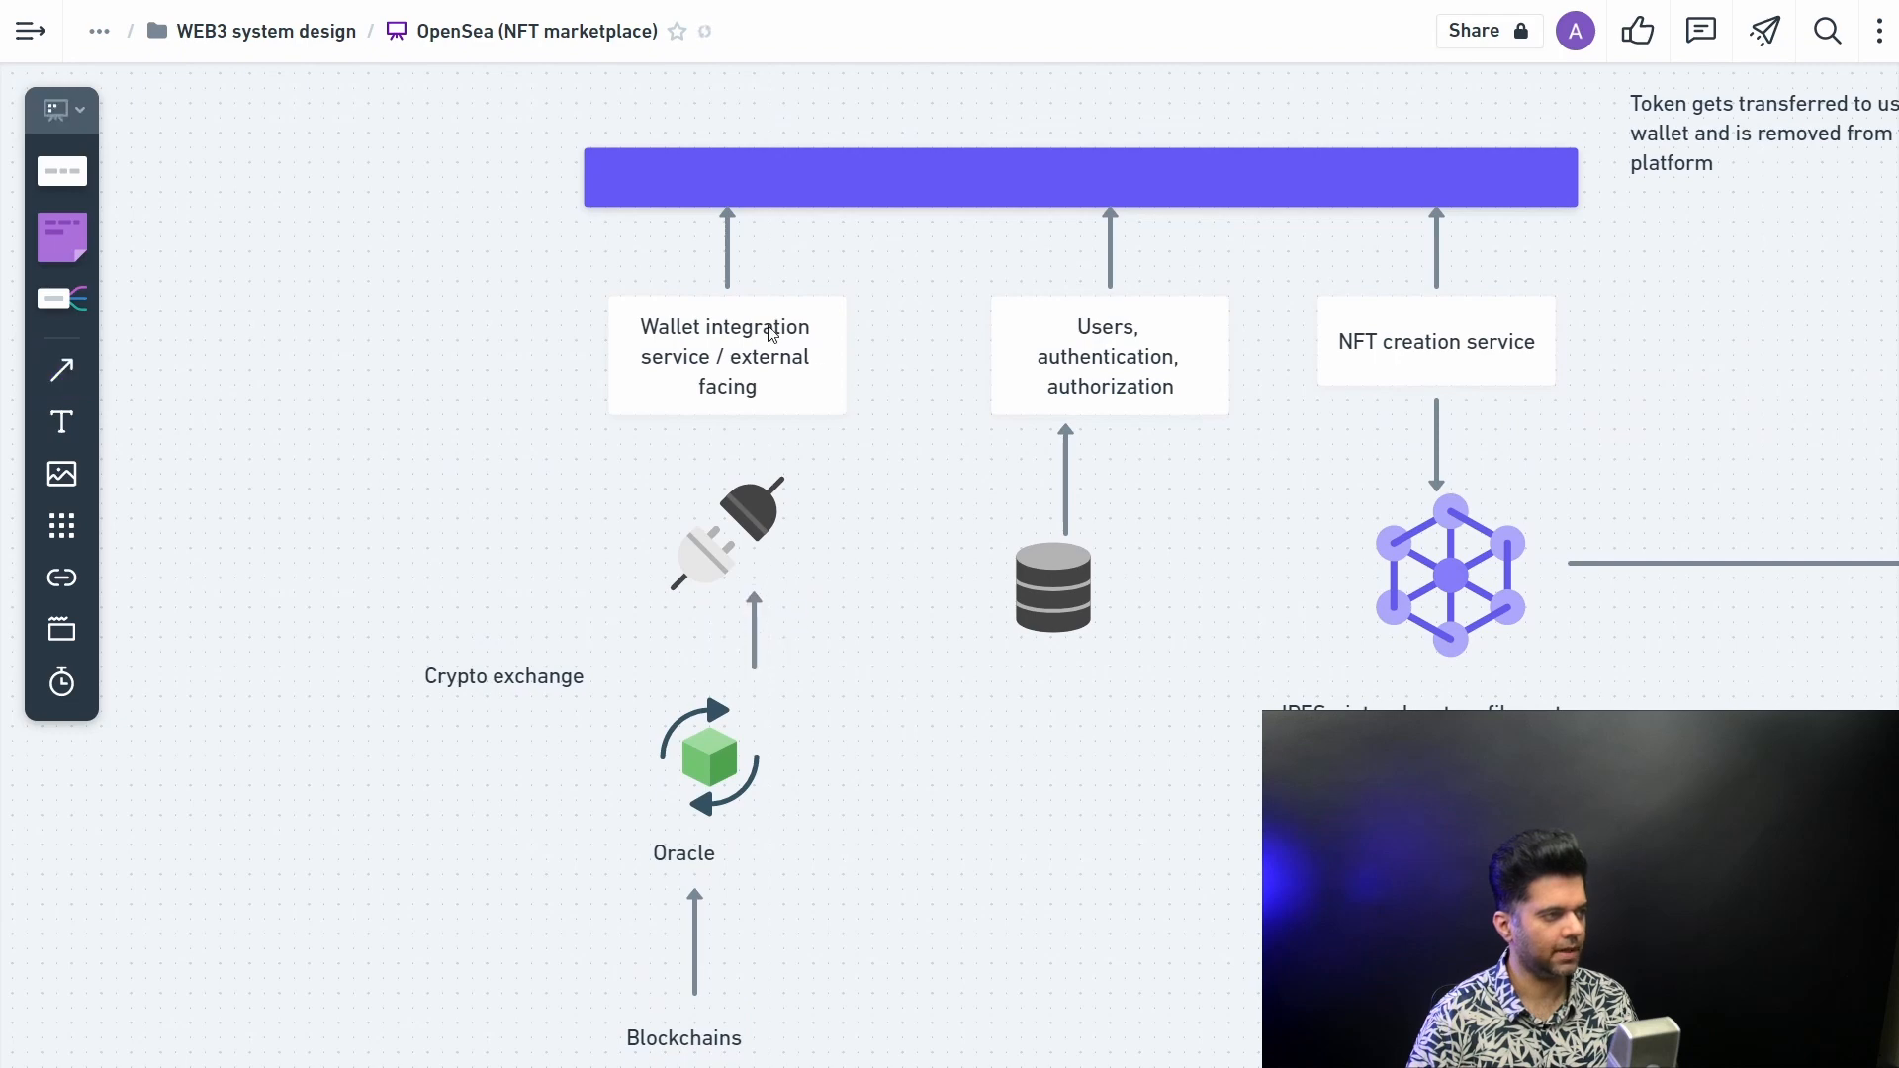
Step: Review the Wallet integration box text unchanged, then nudge the Crypto exchange label down-right
double_click(769, 356)
drag(810, 356, 719, 356)
key(Escape)
double_click(770, 356)
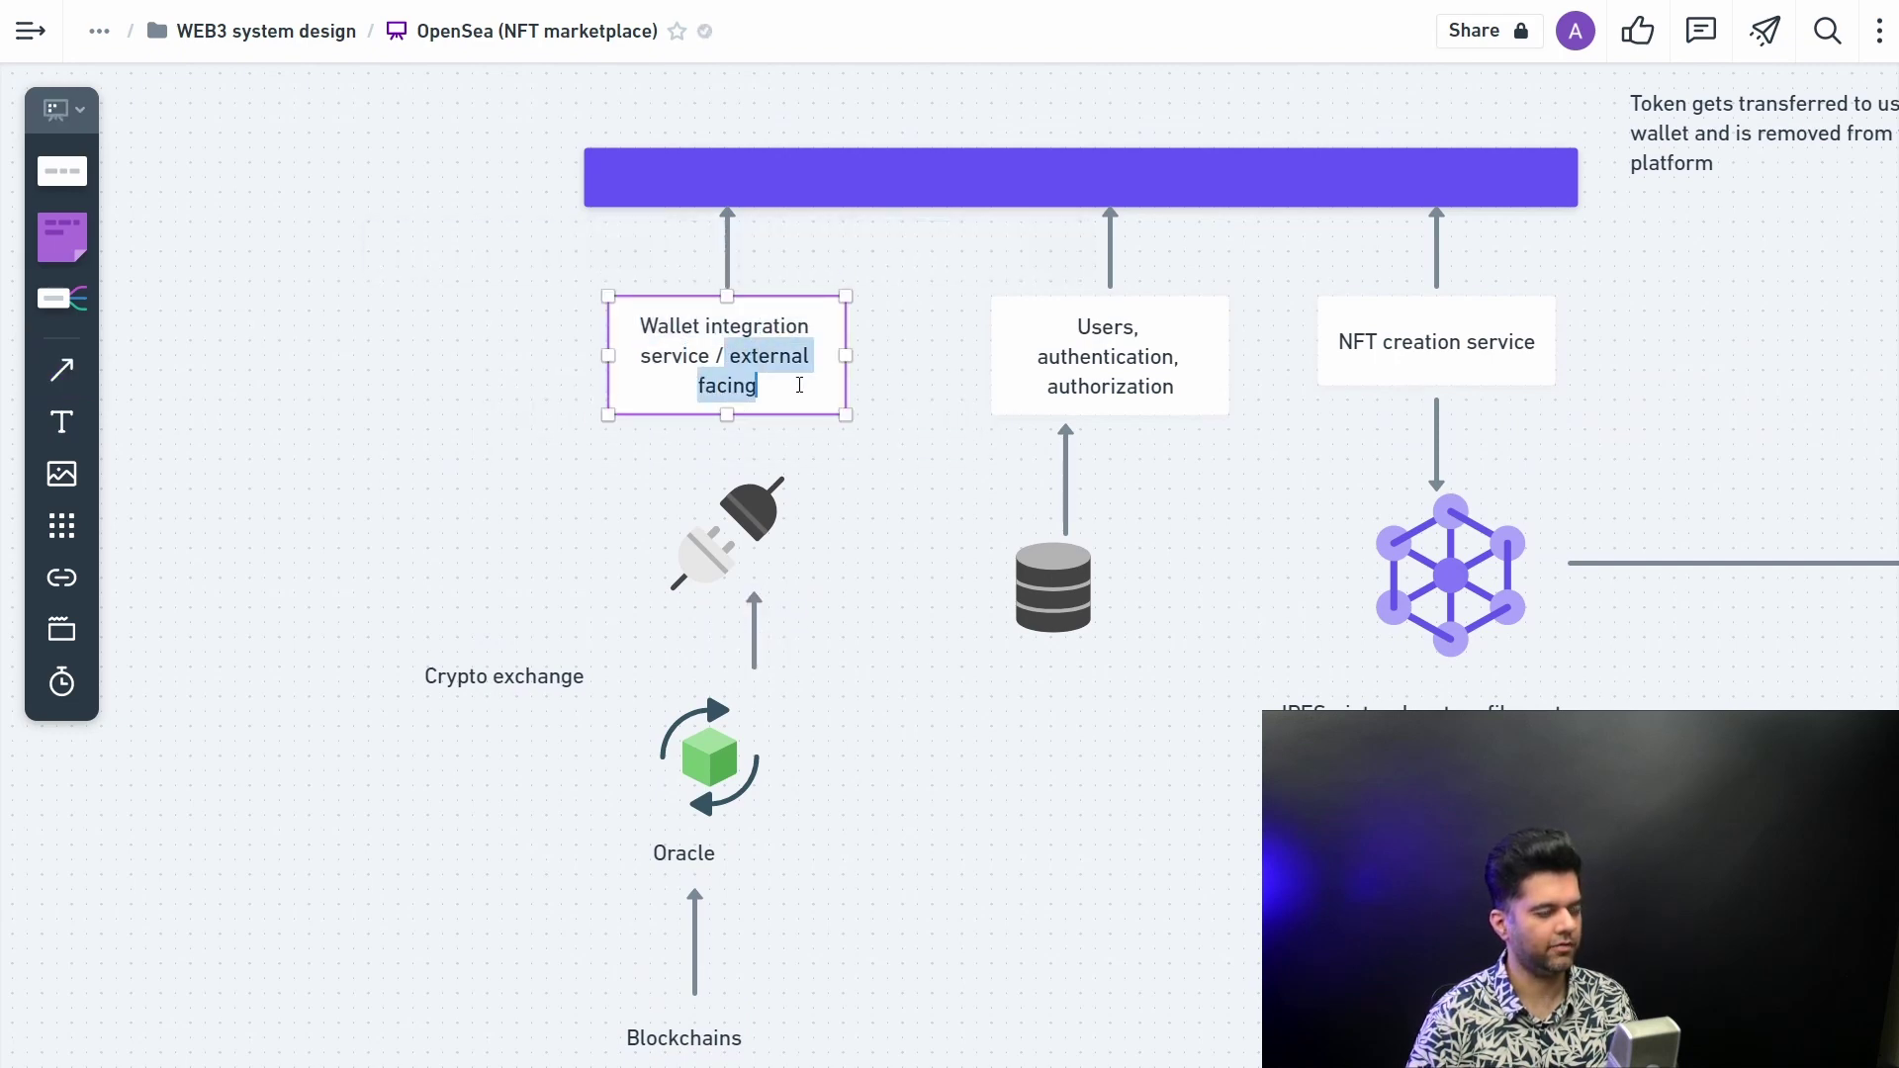
click(910, 700)
drag(505, 677, 530, 685)
click(532, 534)
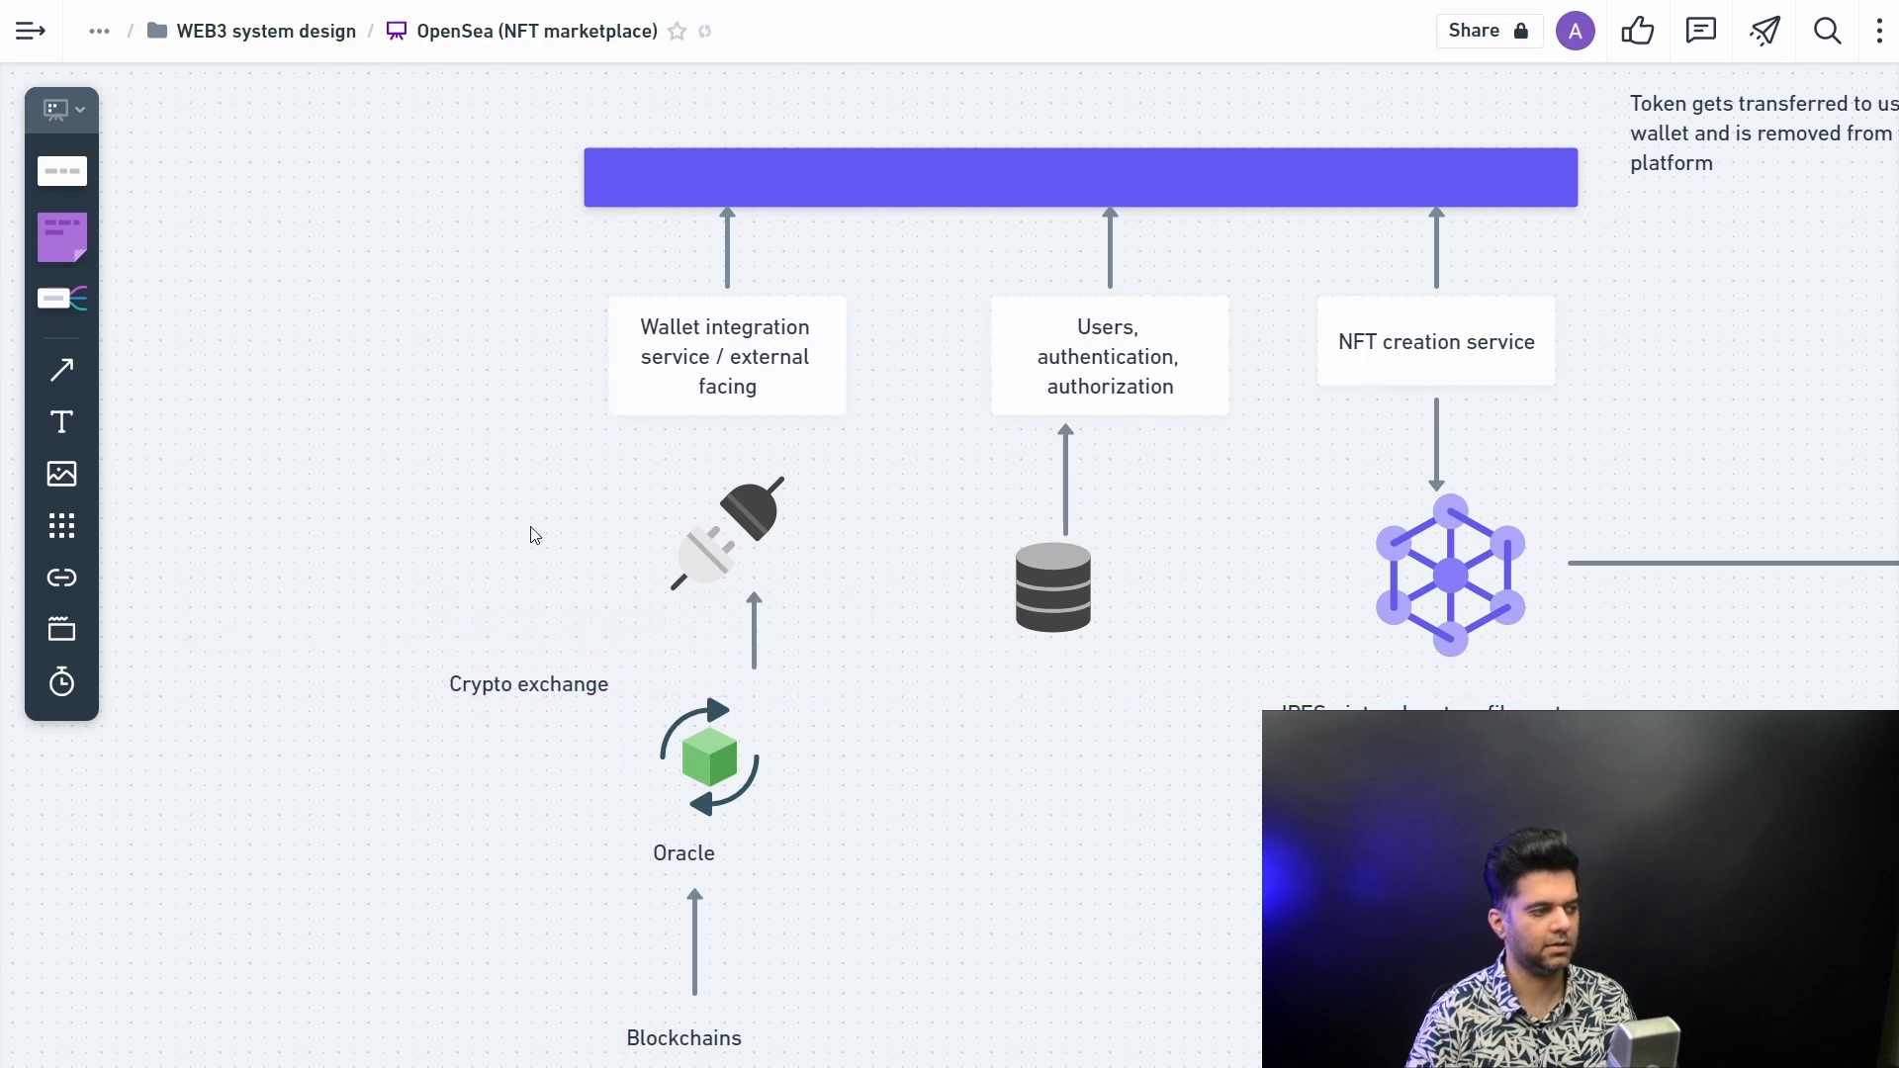
scroll(801, 693, down, 3)
scroll(801, 694, down, 2)
scroll(802, 693, up, 4)
drag(1069, 742, 952, 892)
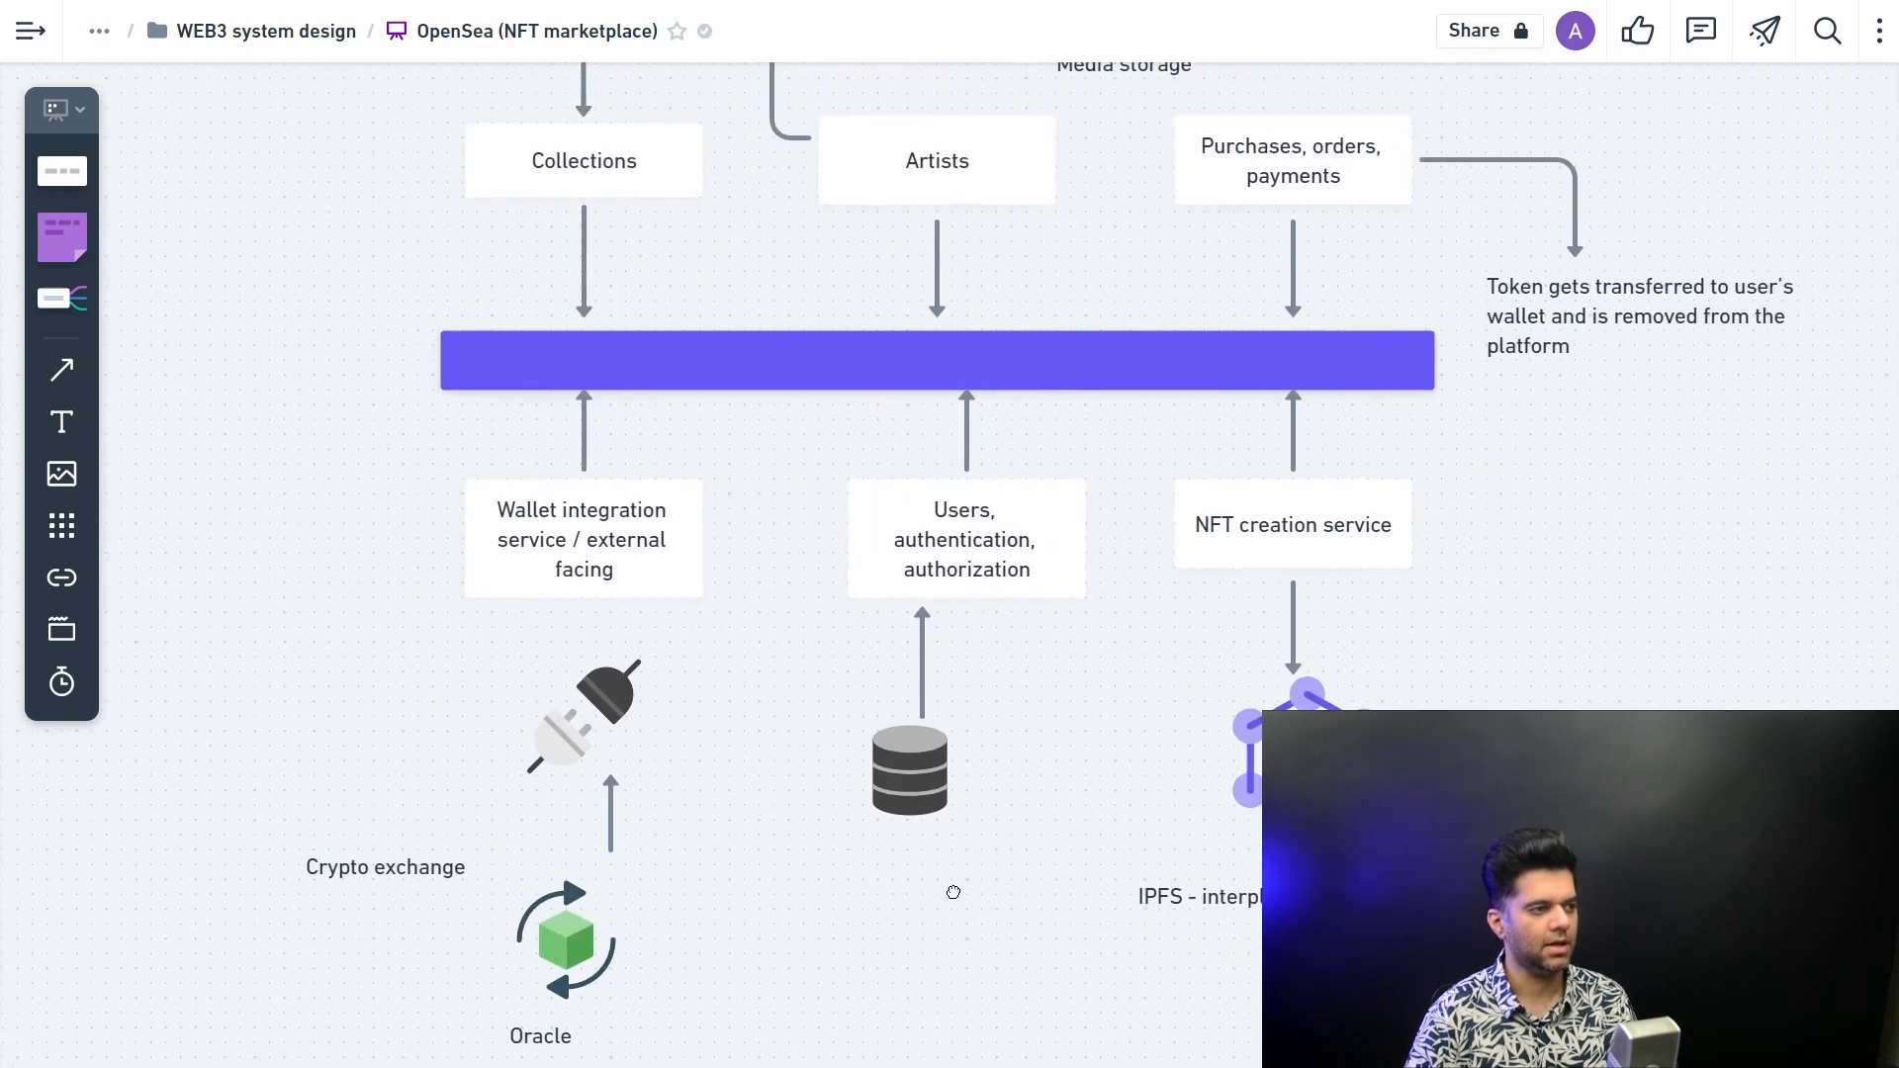
scroll(952, 891, up, 2)
scroll(954, 892, right, 2)
click(960, 636)
click(980, 780)
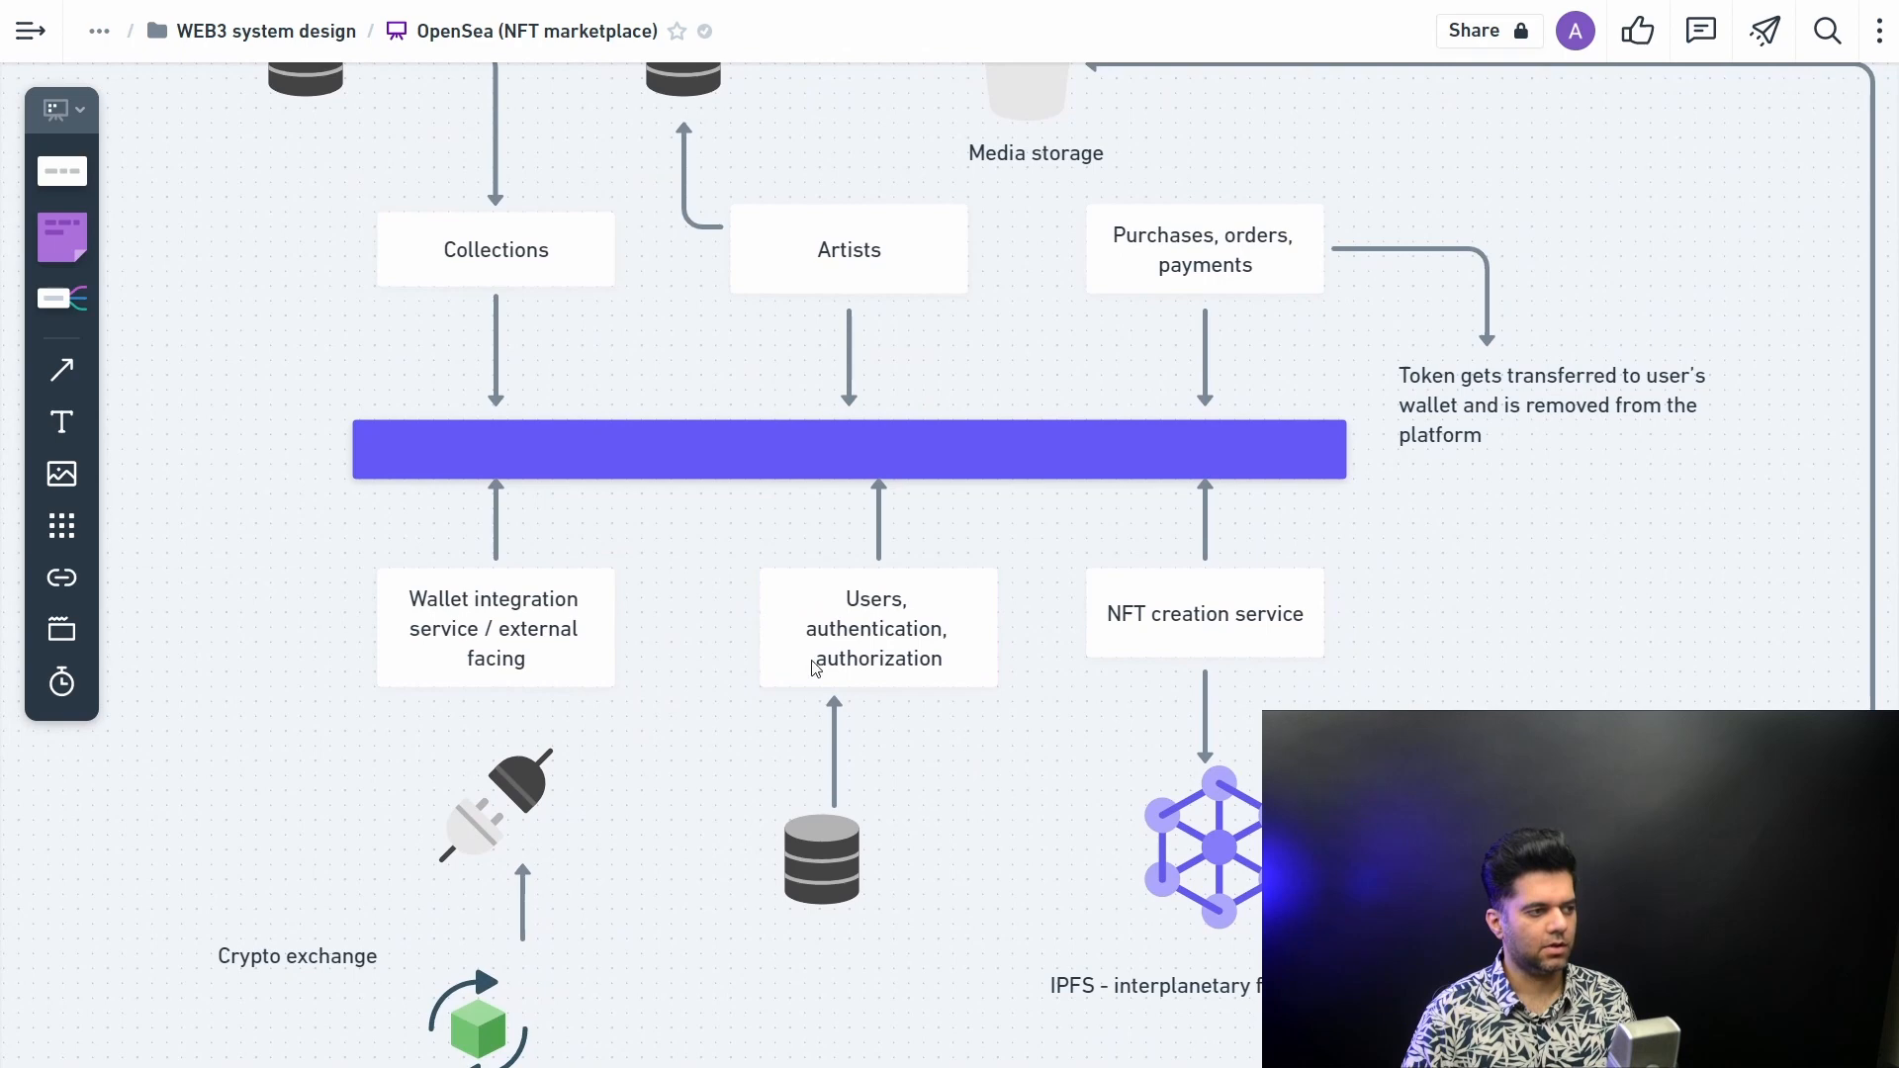
scroll(812, 663, up, 4)
scroll(785, 593, down, 3)
scroll(785, 592, right, 4)
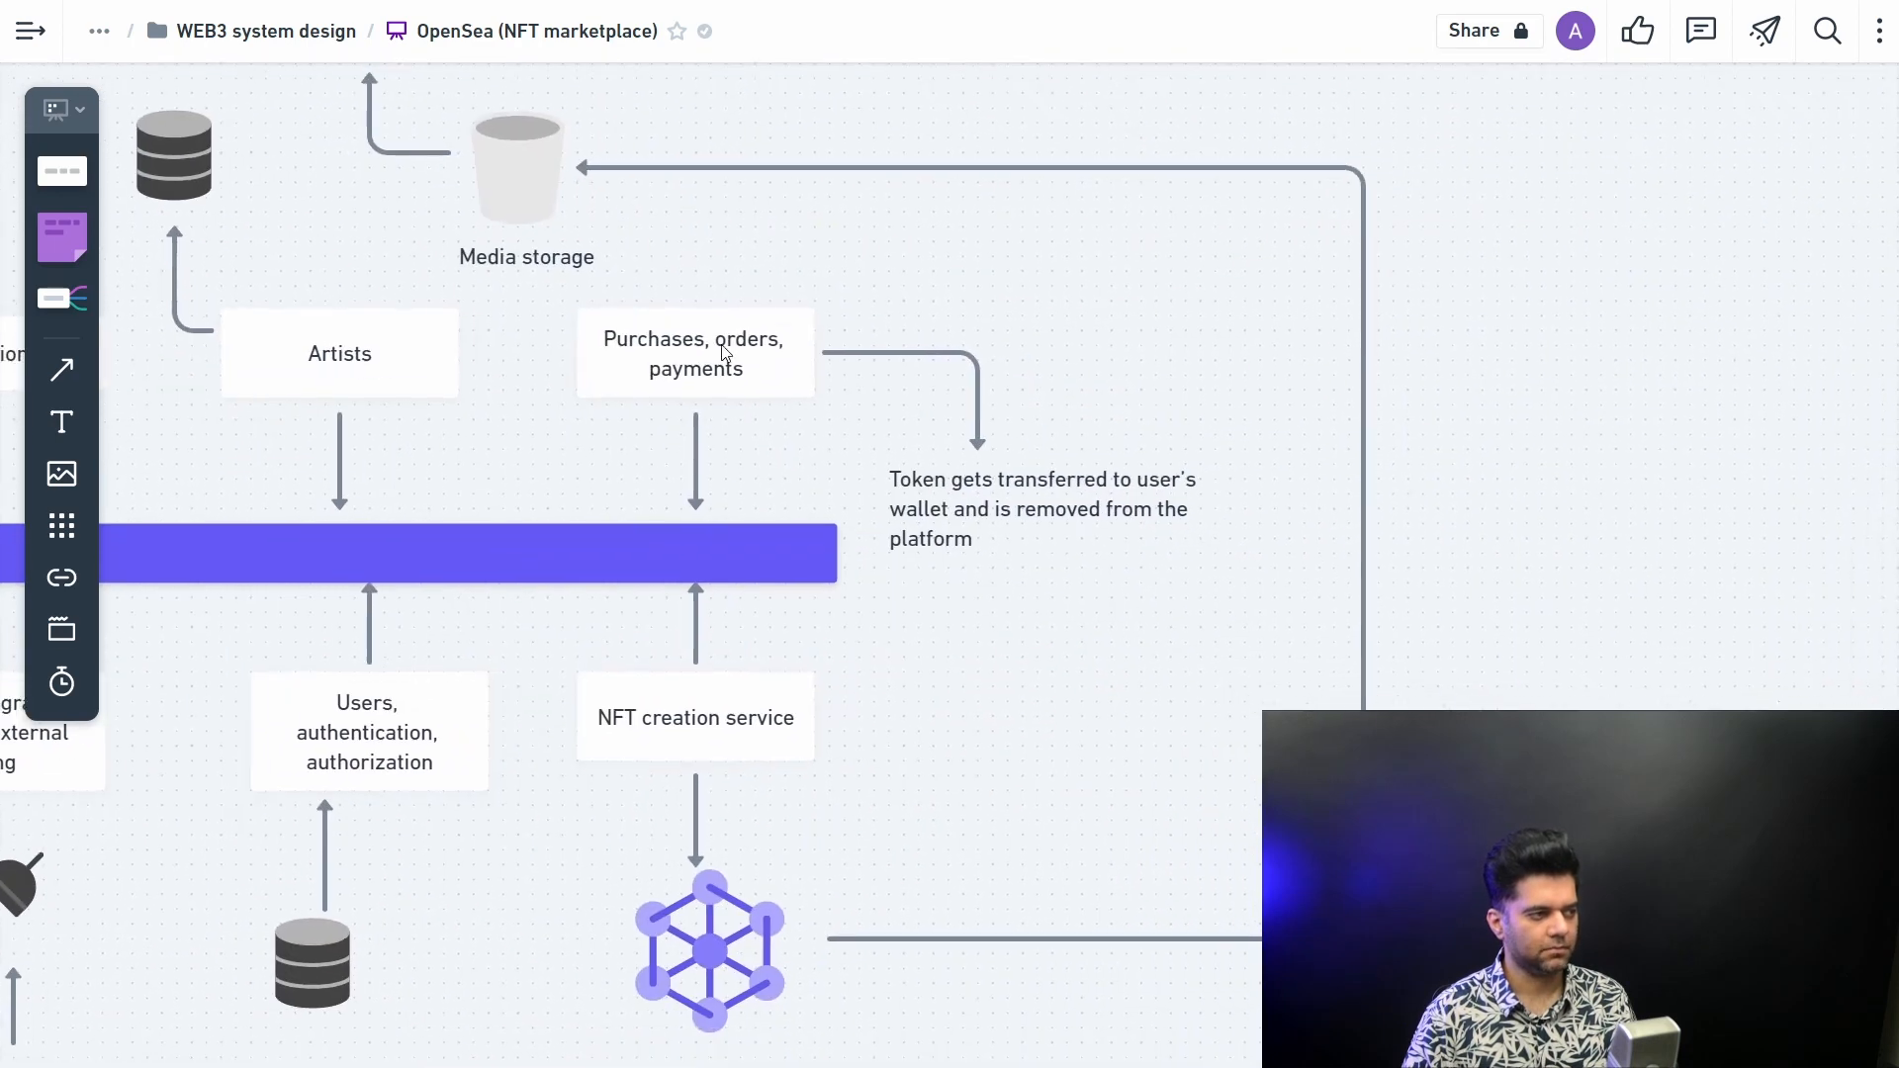
click(725, 353)
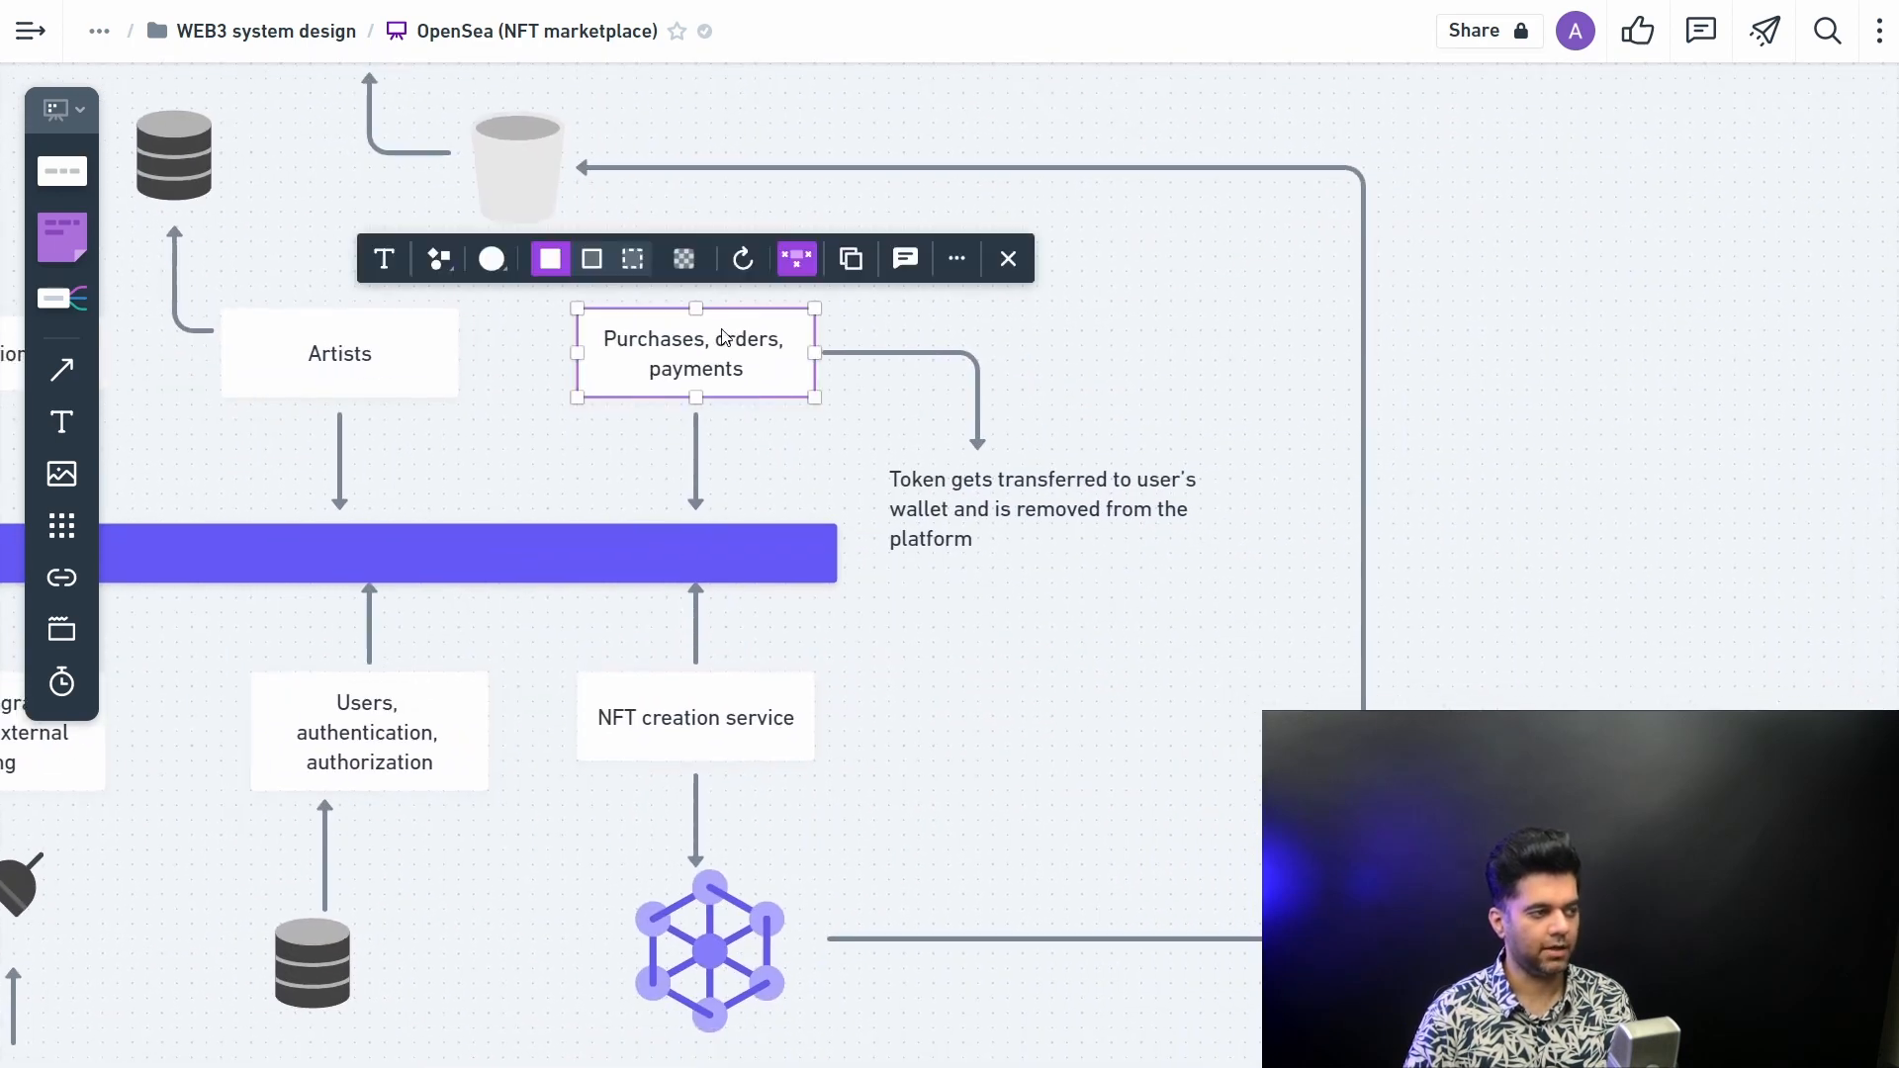
double_click(710, 367)
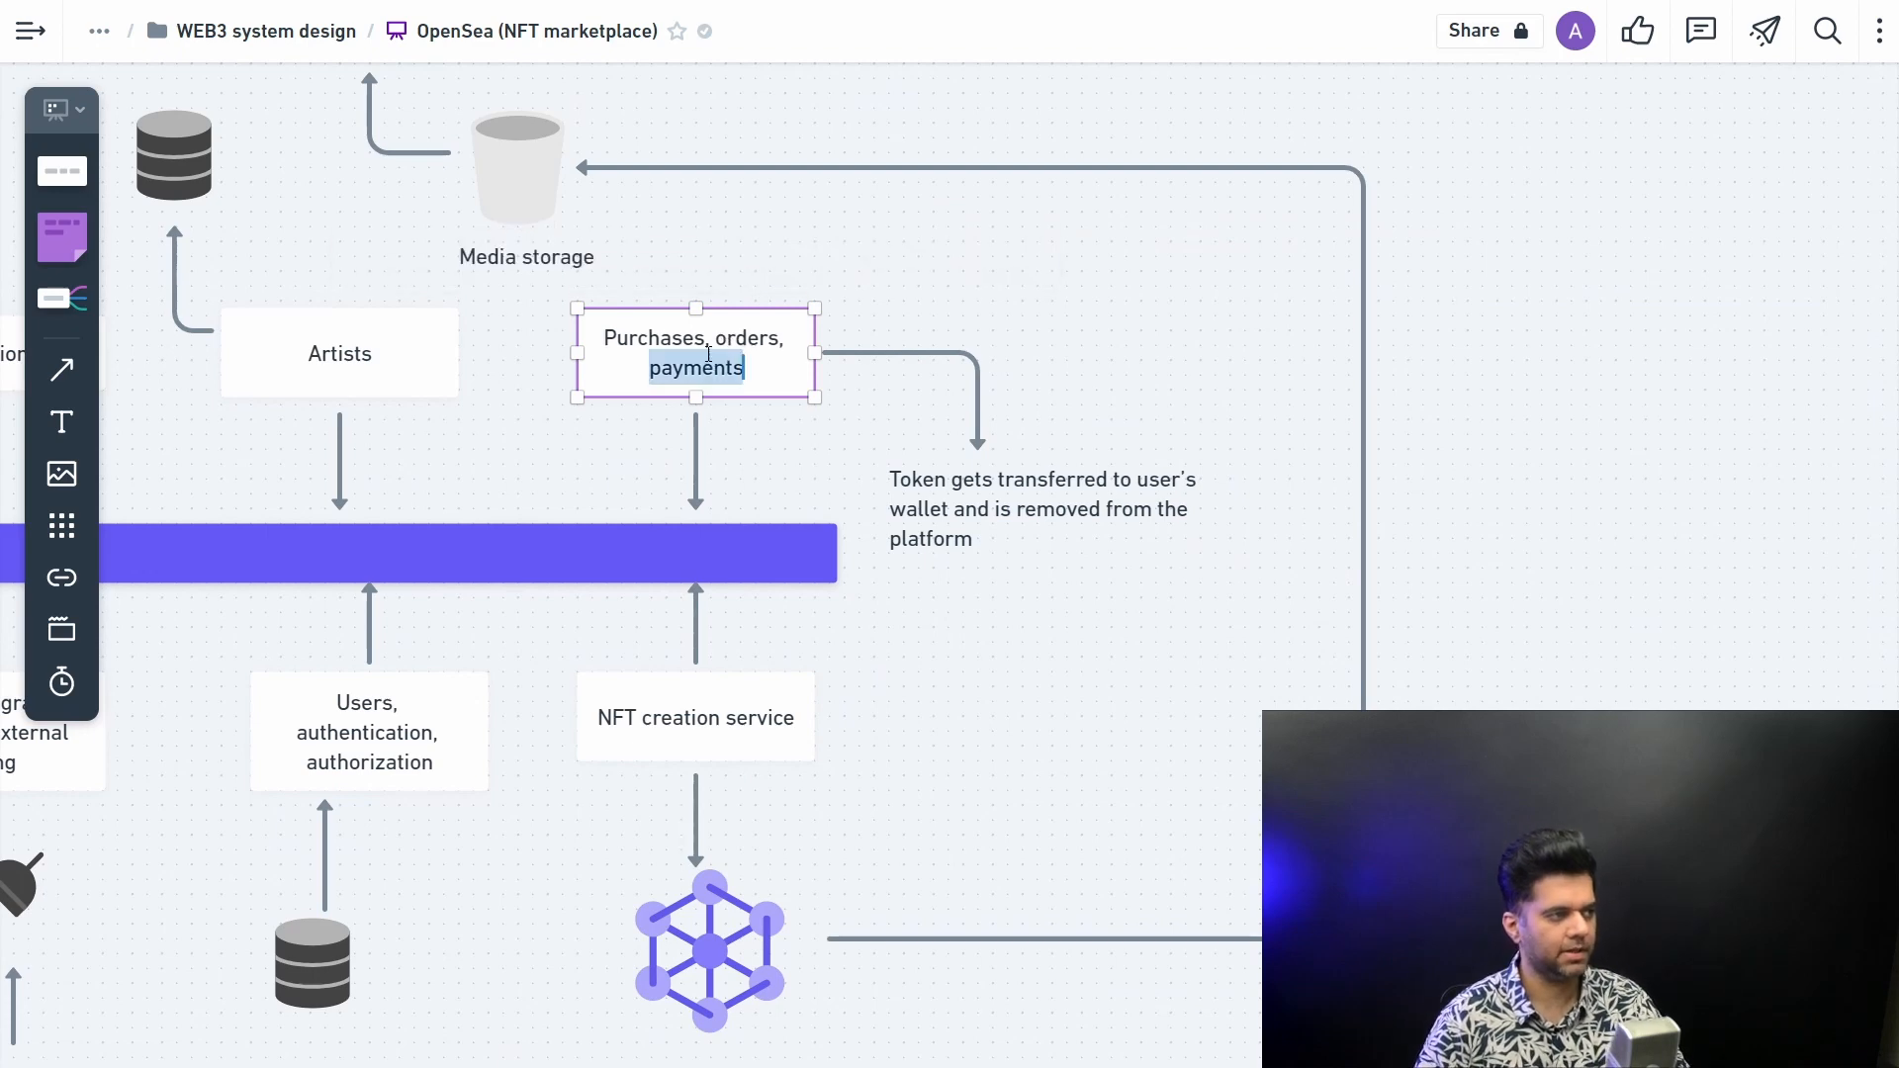
click(721, 339)
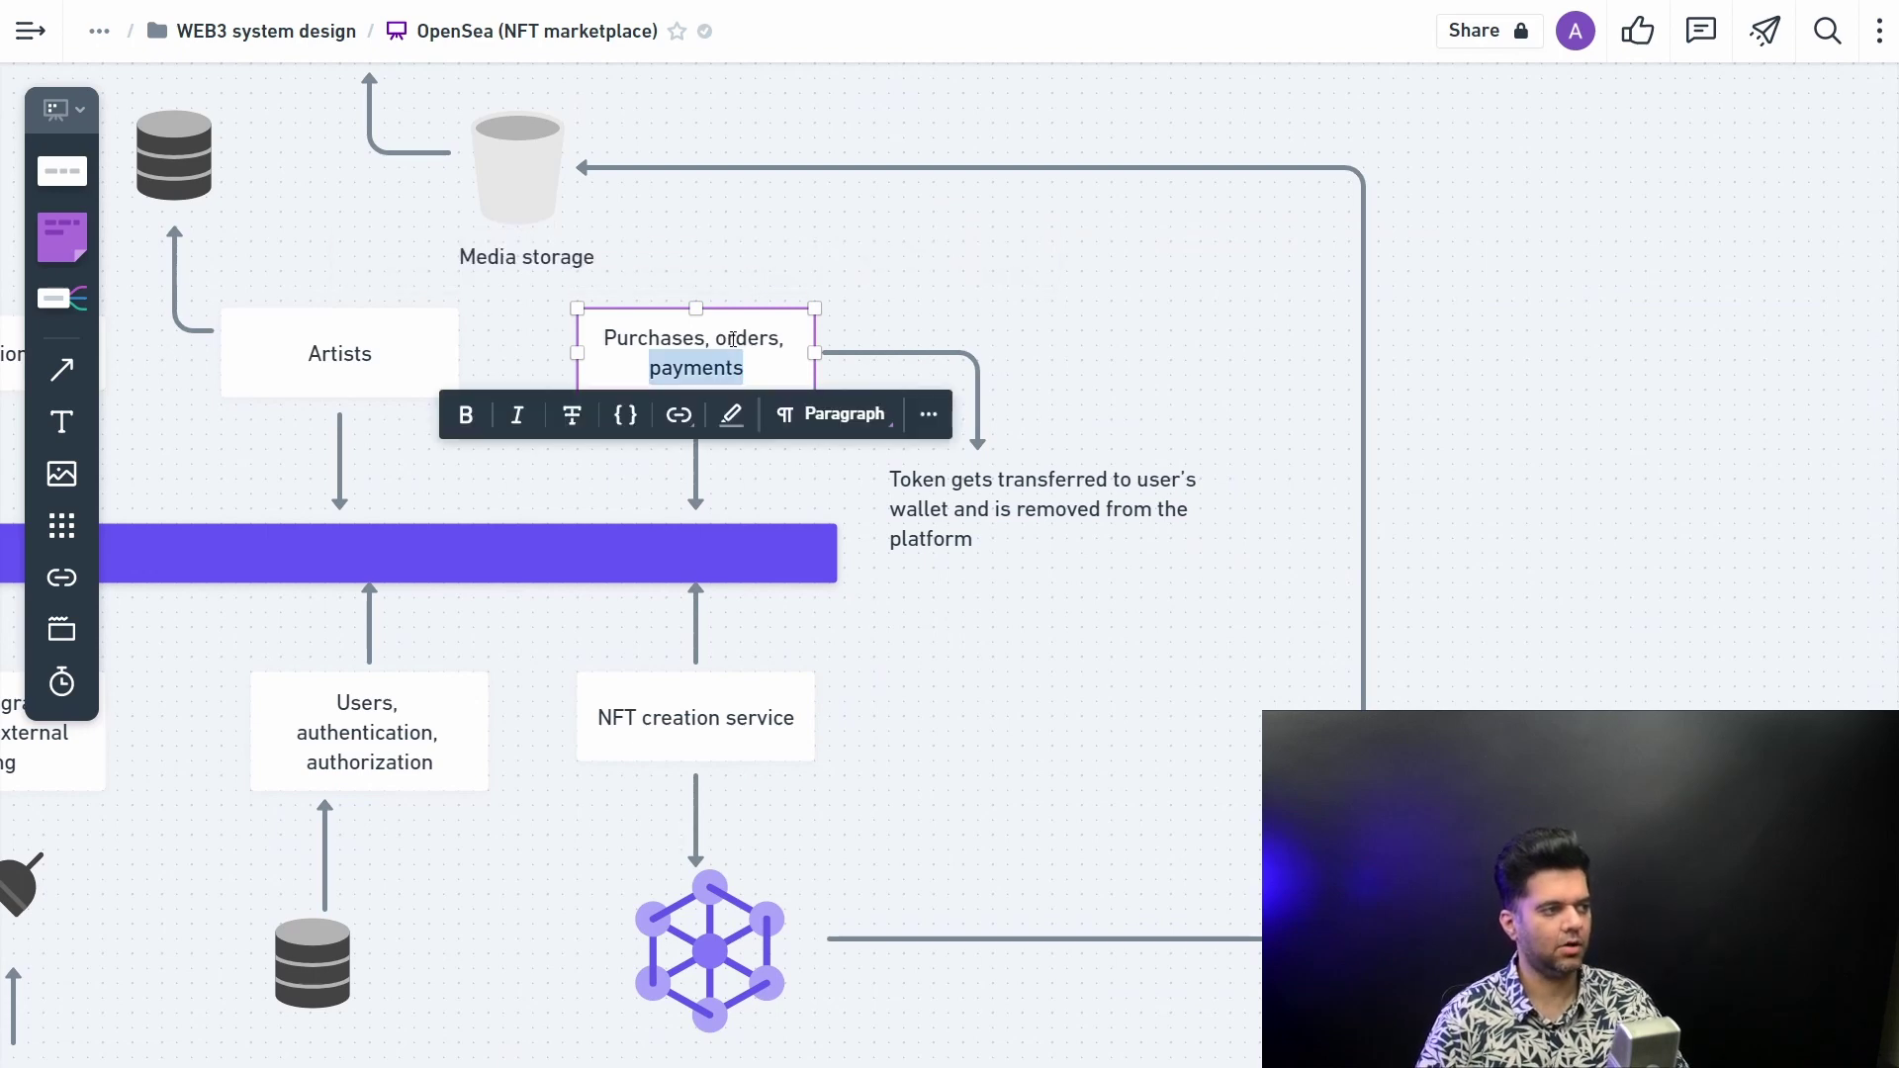
click(792, 434)
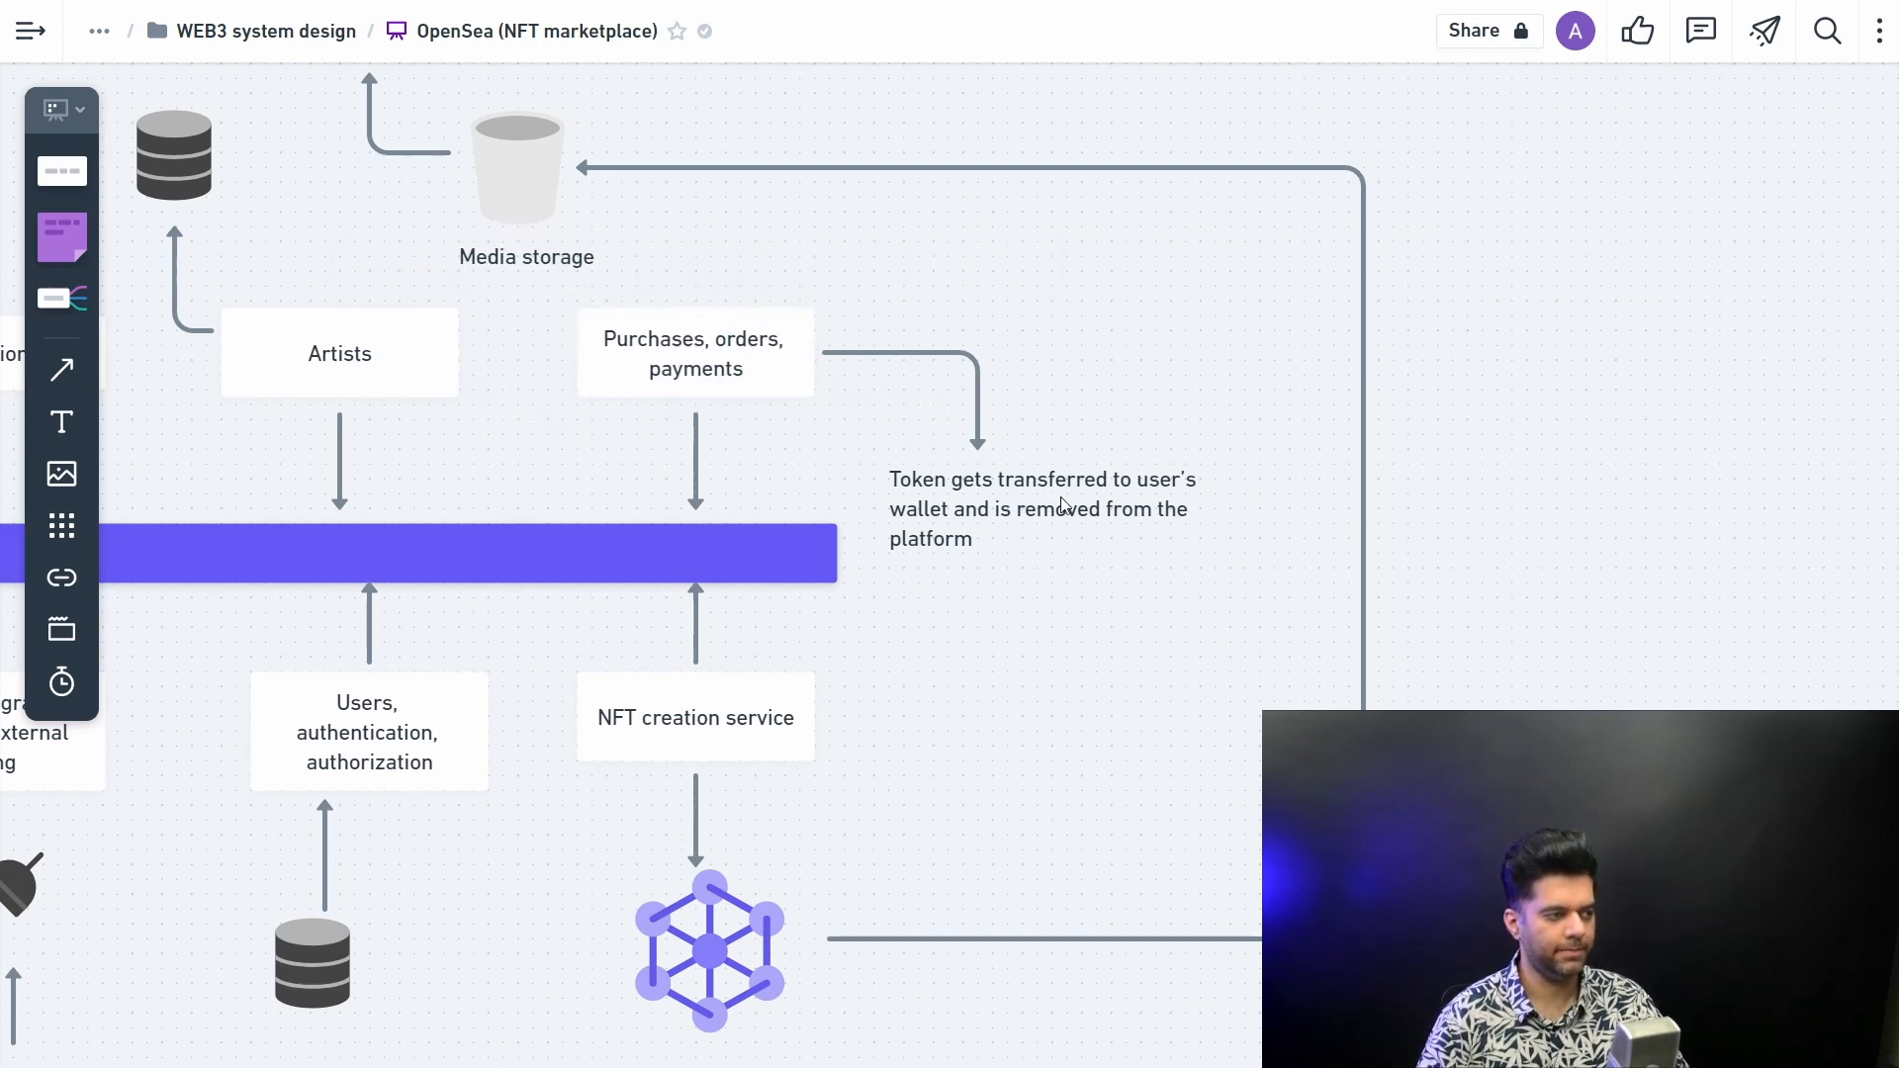
scroll(890, 505, up, 3)
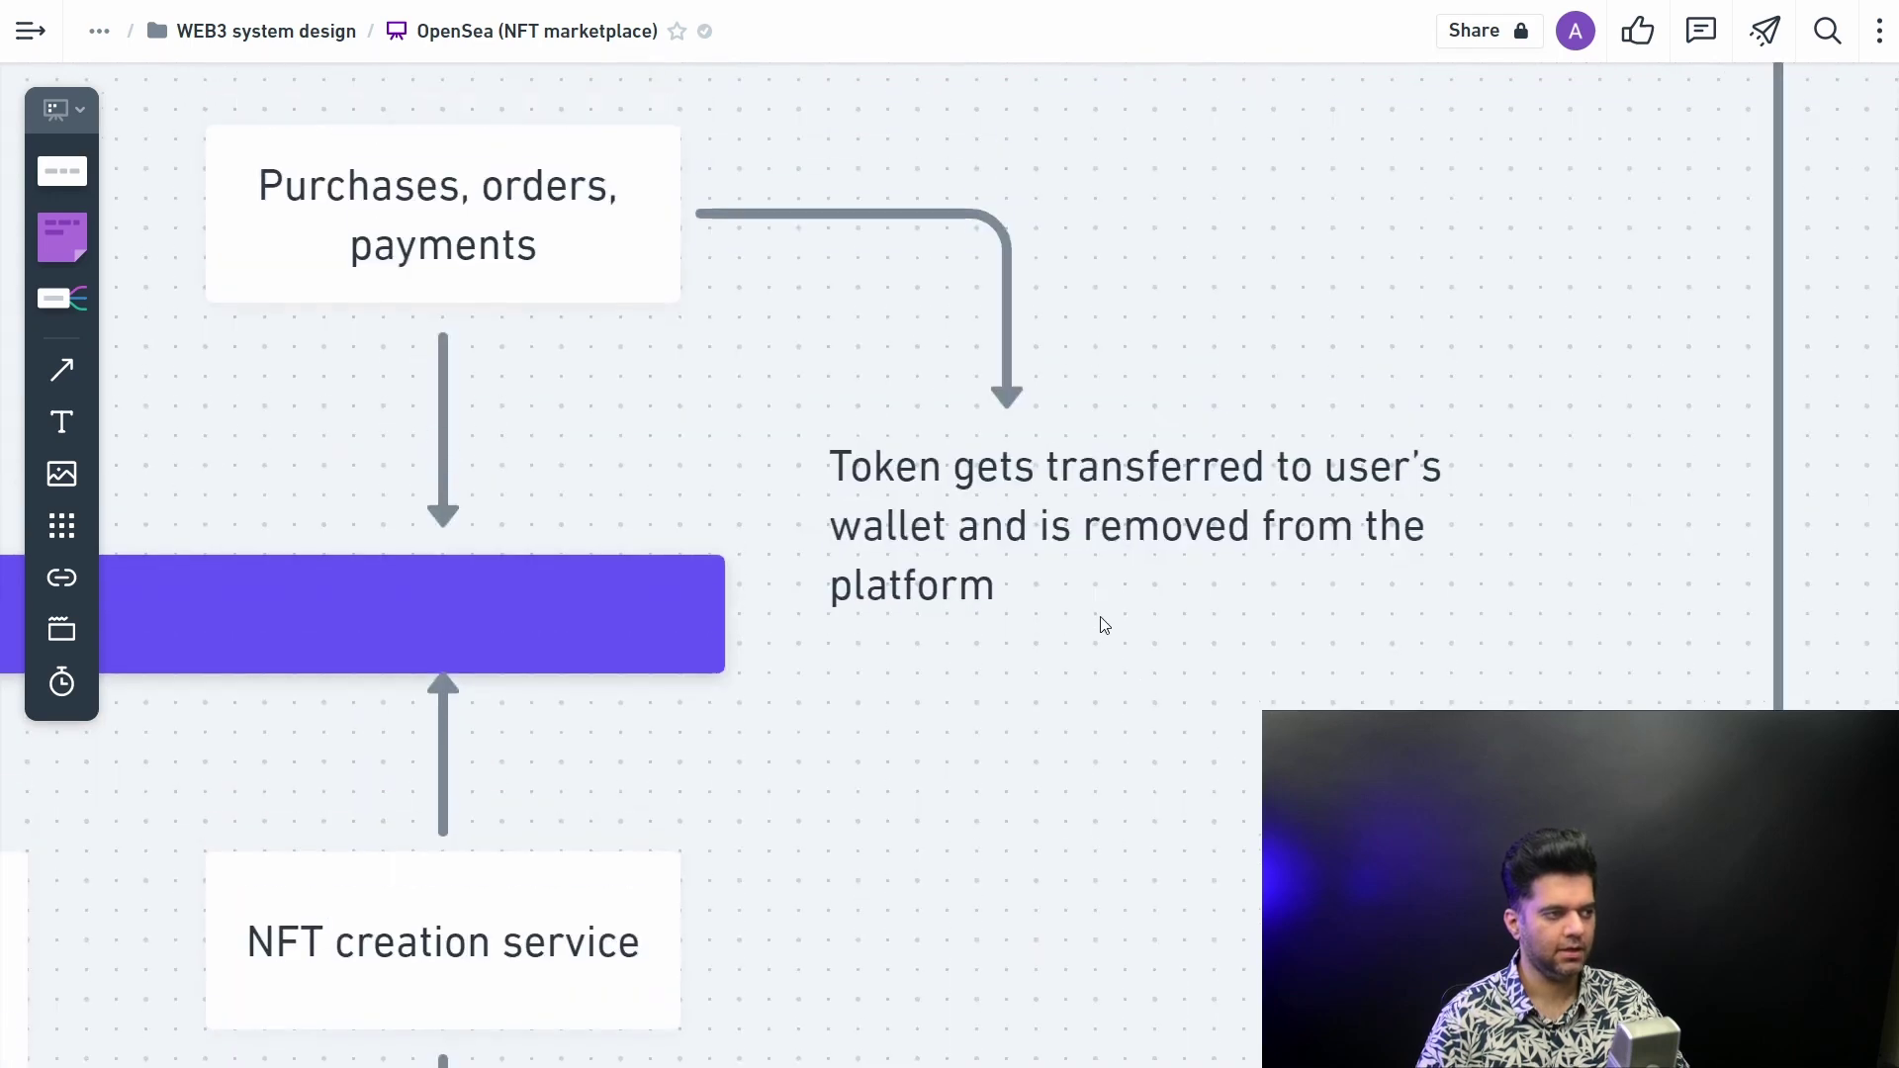
double_click(980, 531)
drag(833, 469, 930, 531)
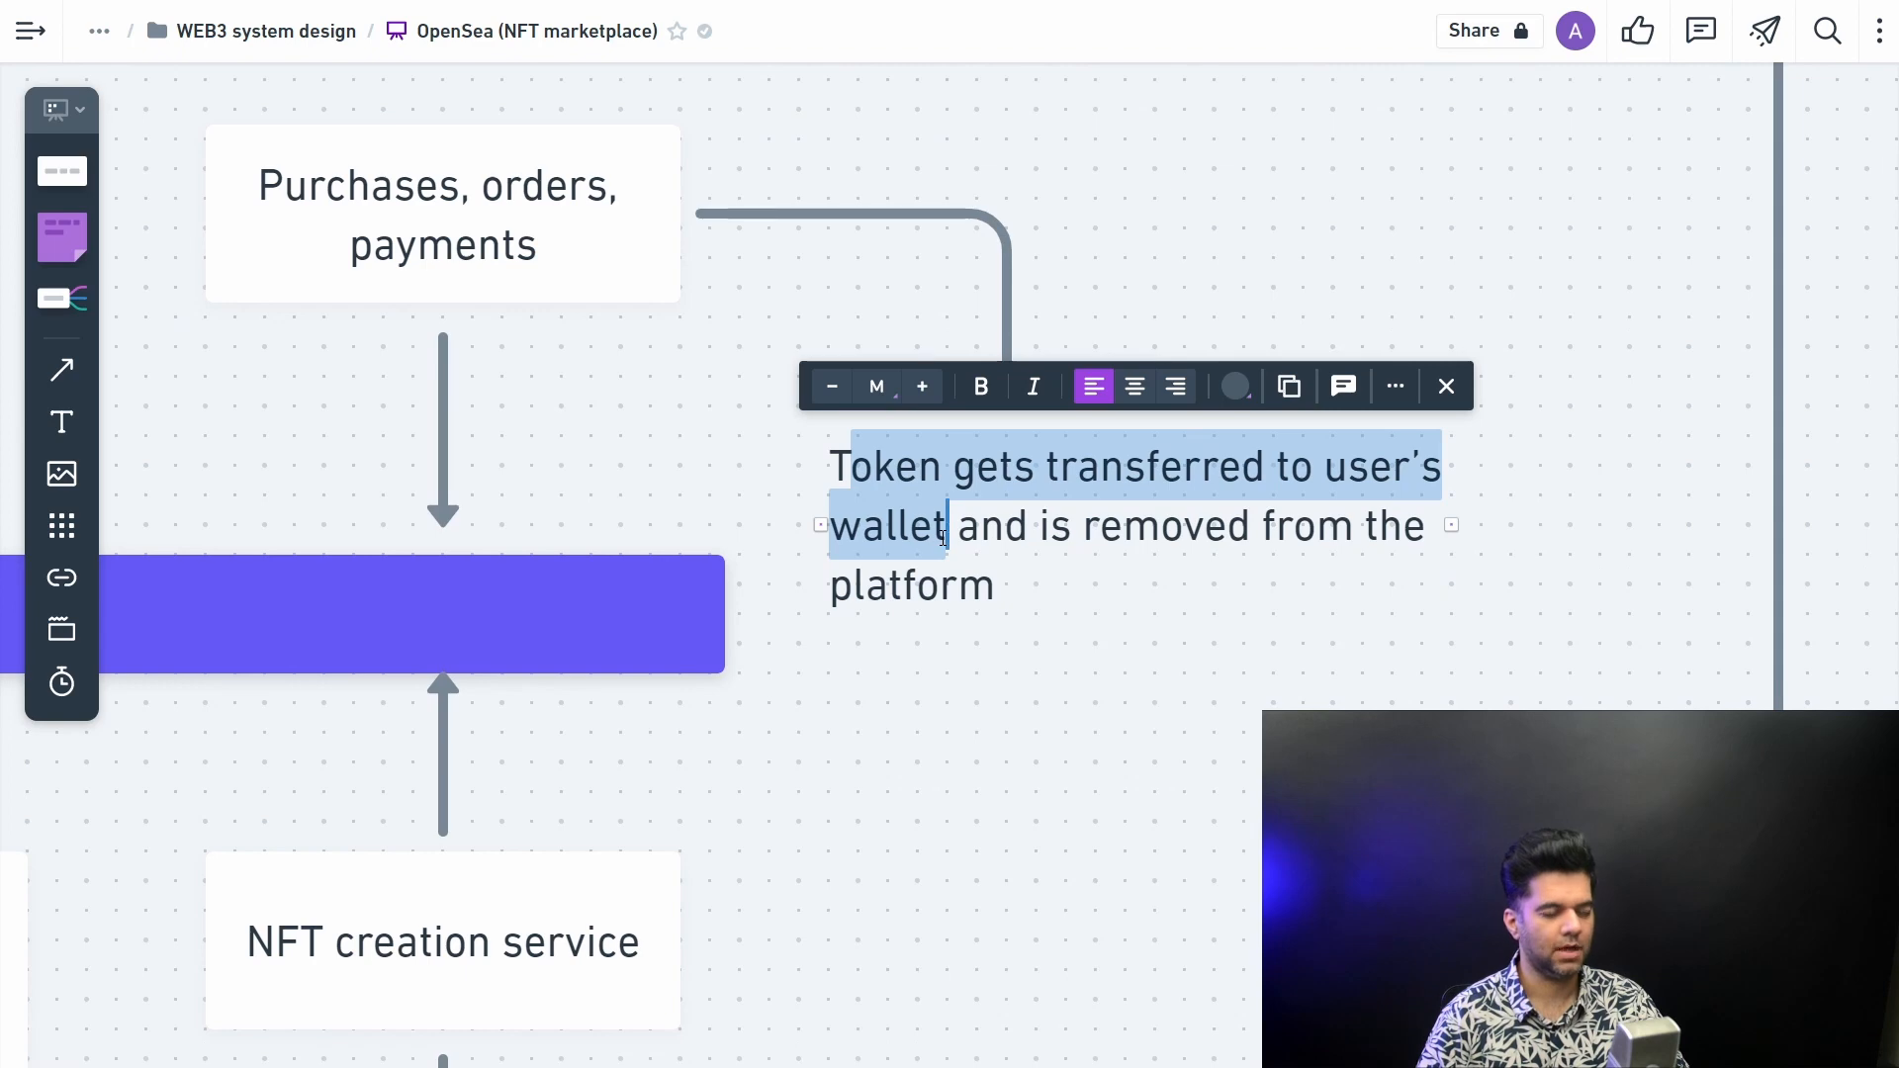
click(1030, 529)
drag(1072, 532, 997, 588)
key(Escape)
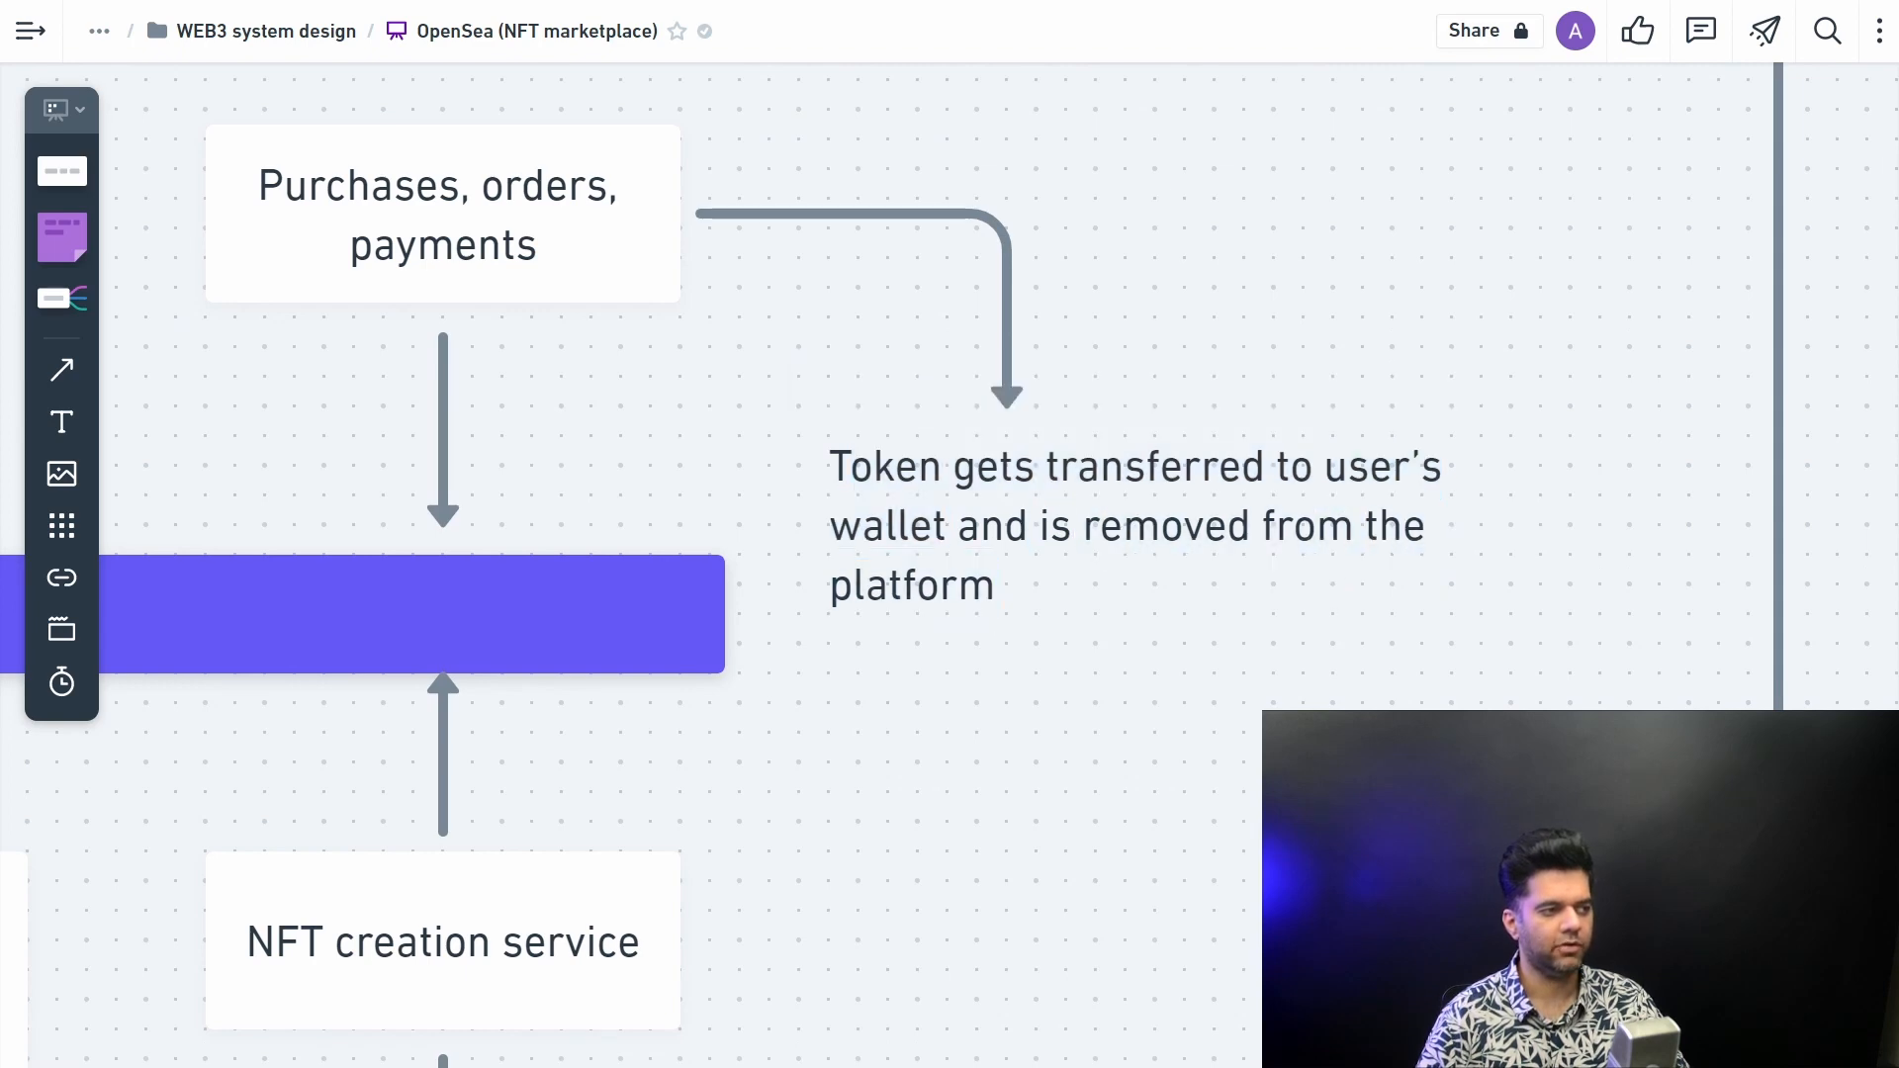
scroll(949, 564, down, 3)
scroll(950, 564, down, 3)
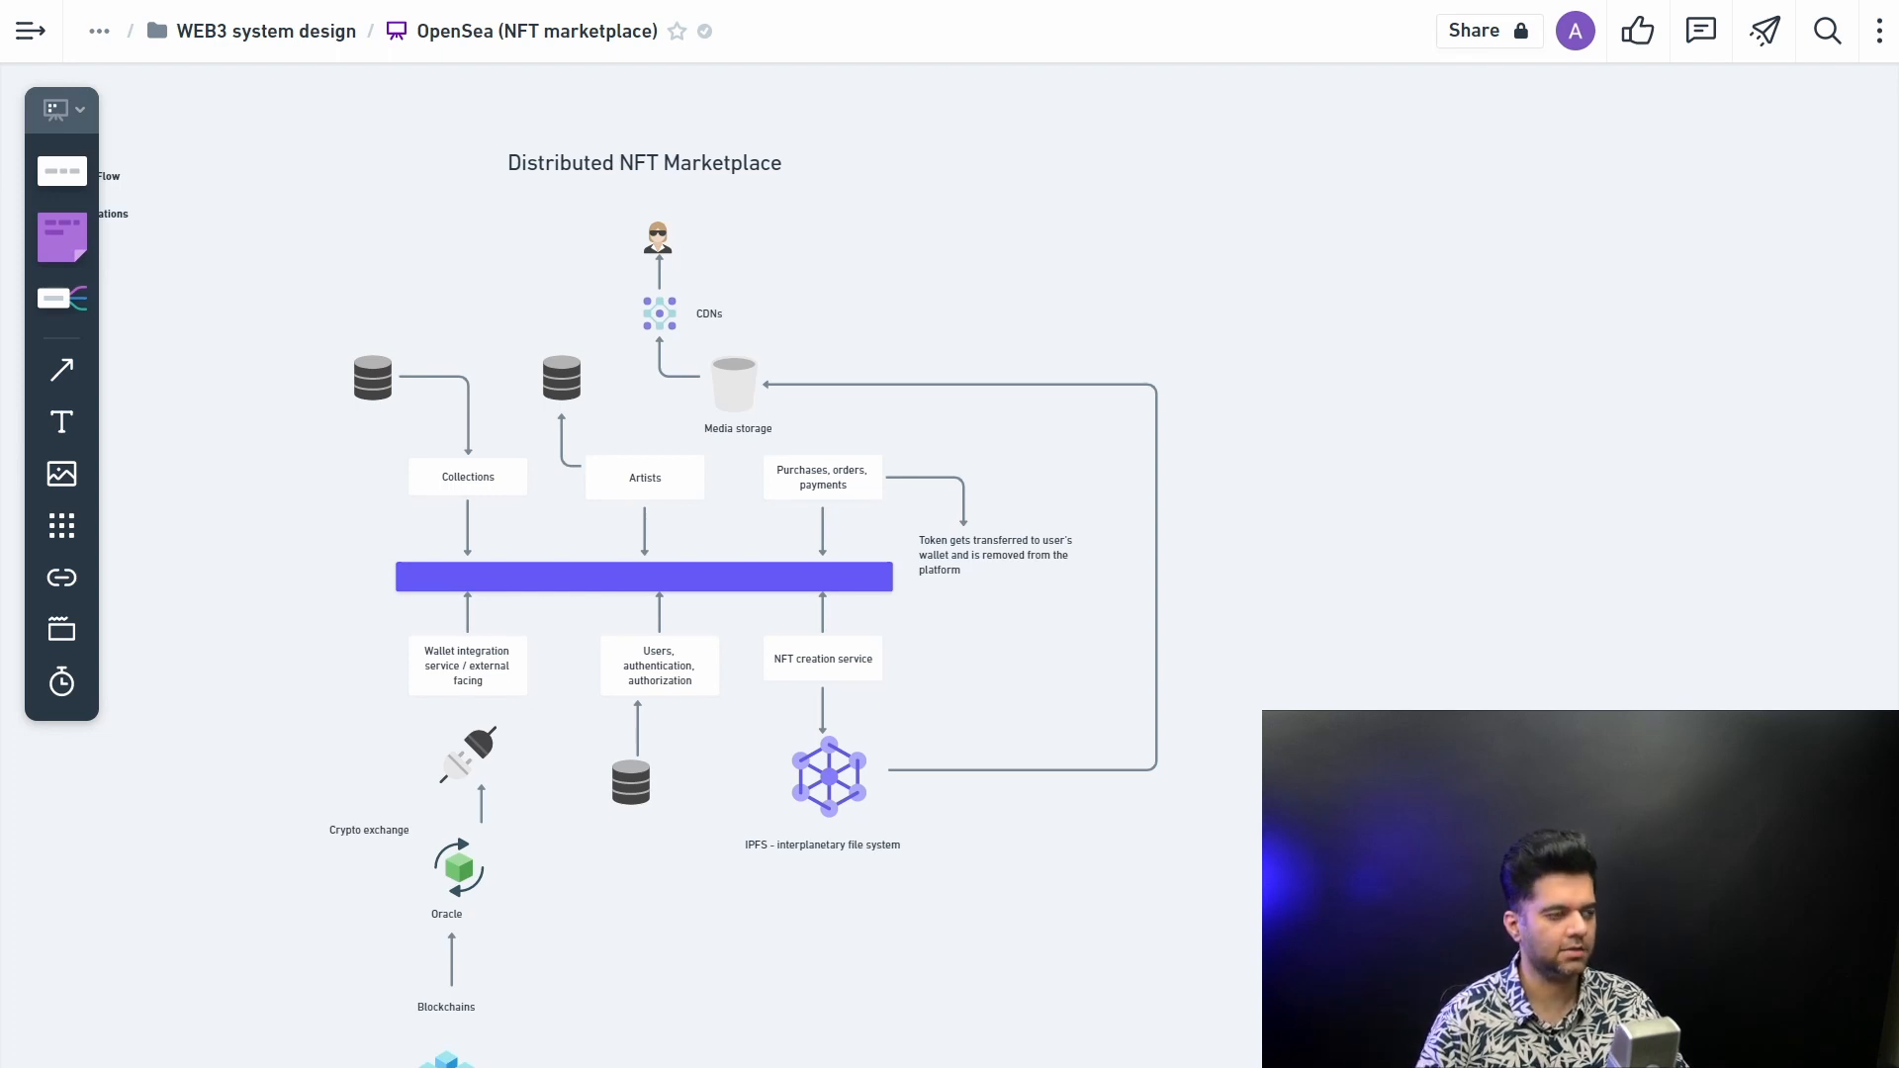
scroll(891, 594, up, 5)
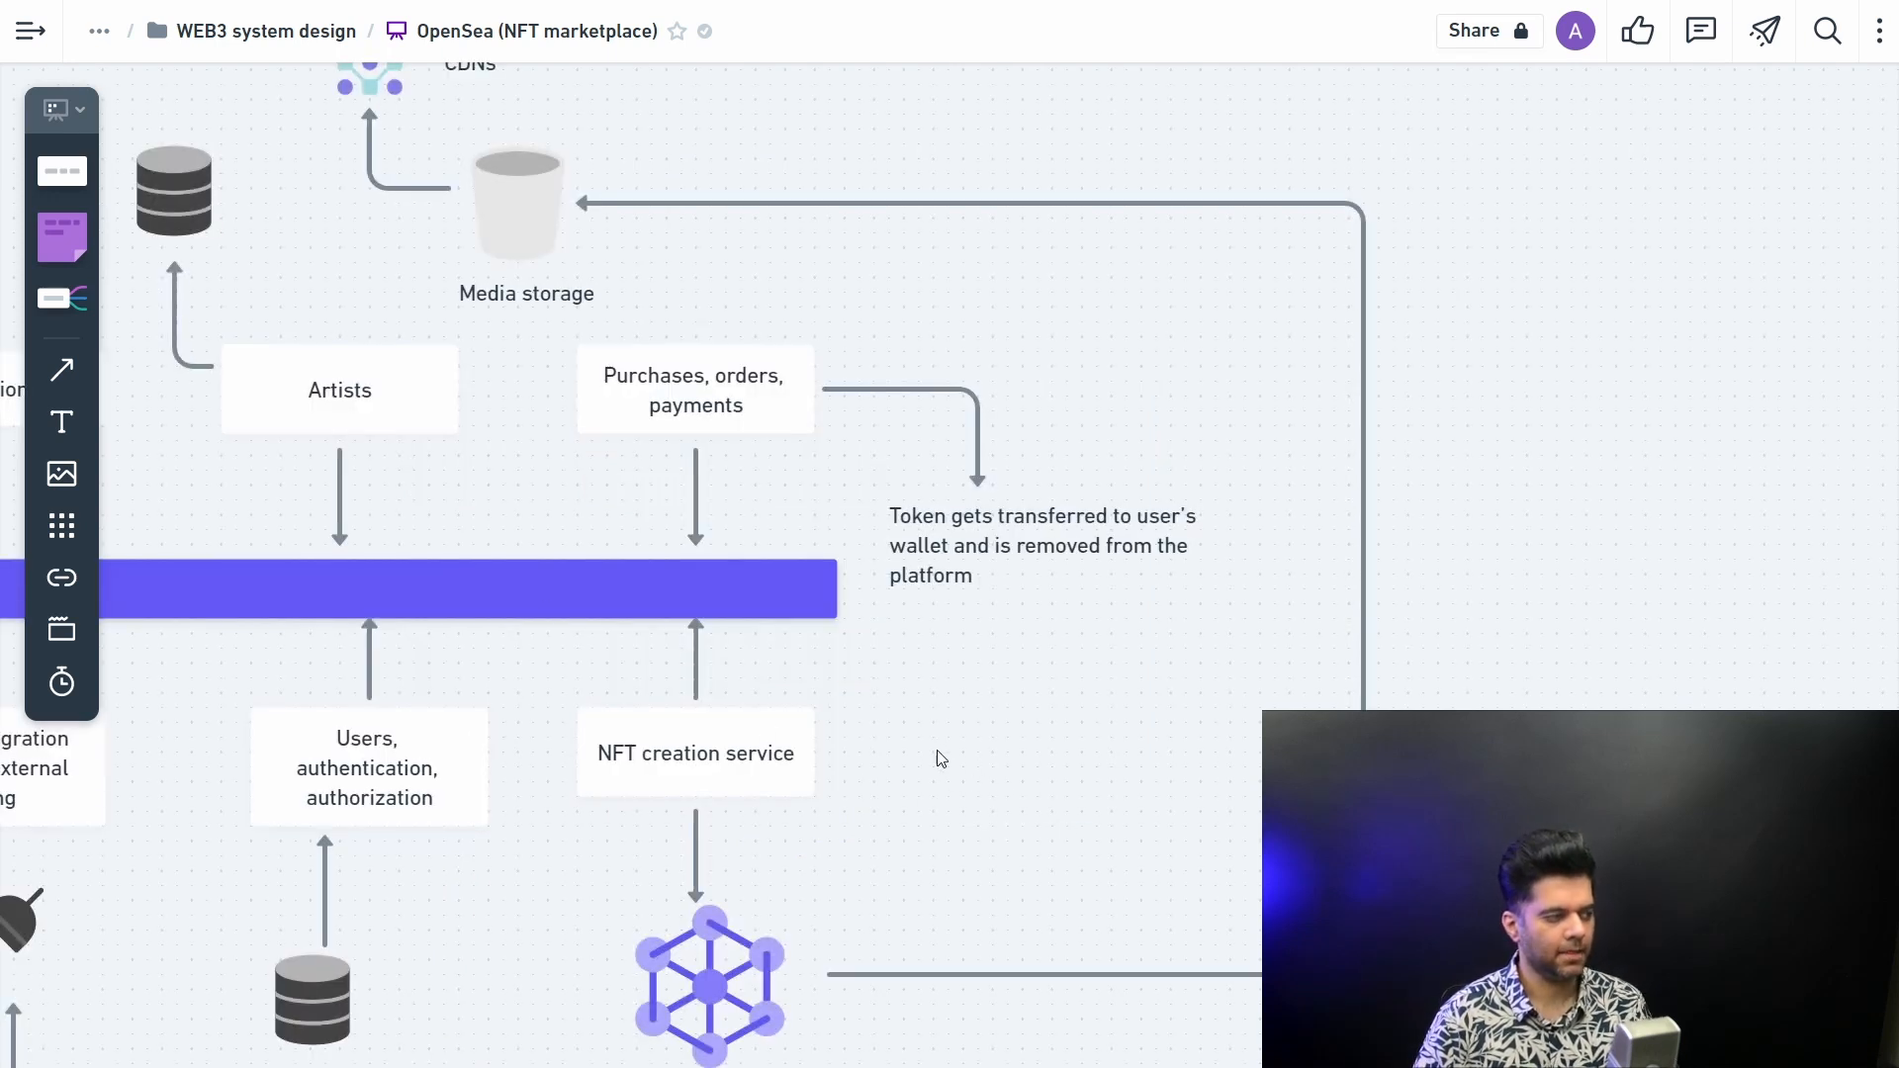
double_click(1006, 833)
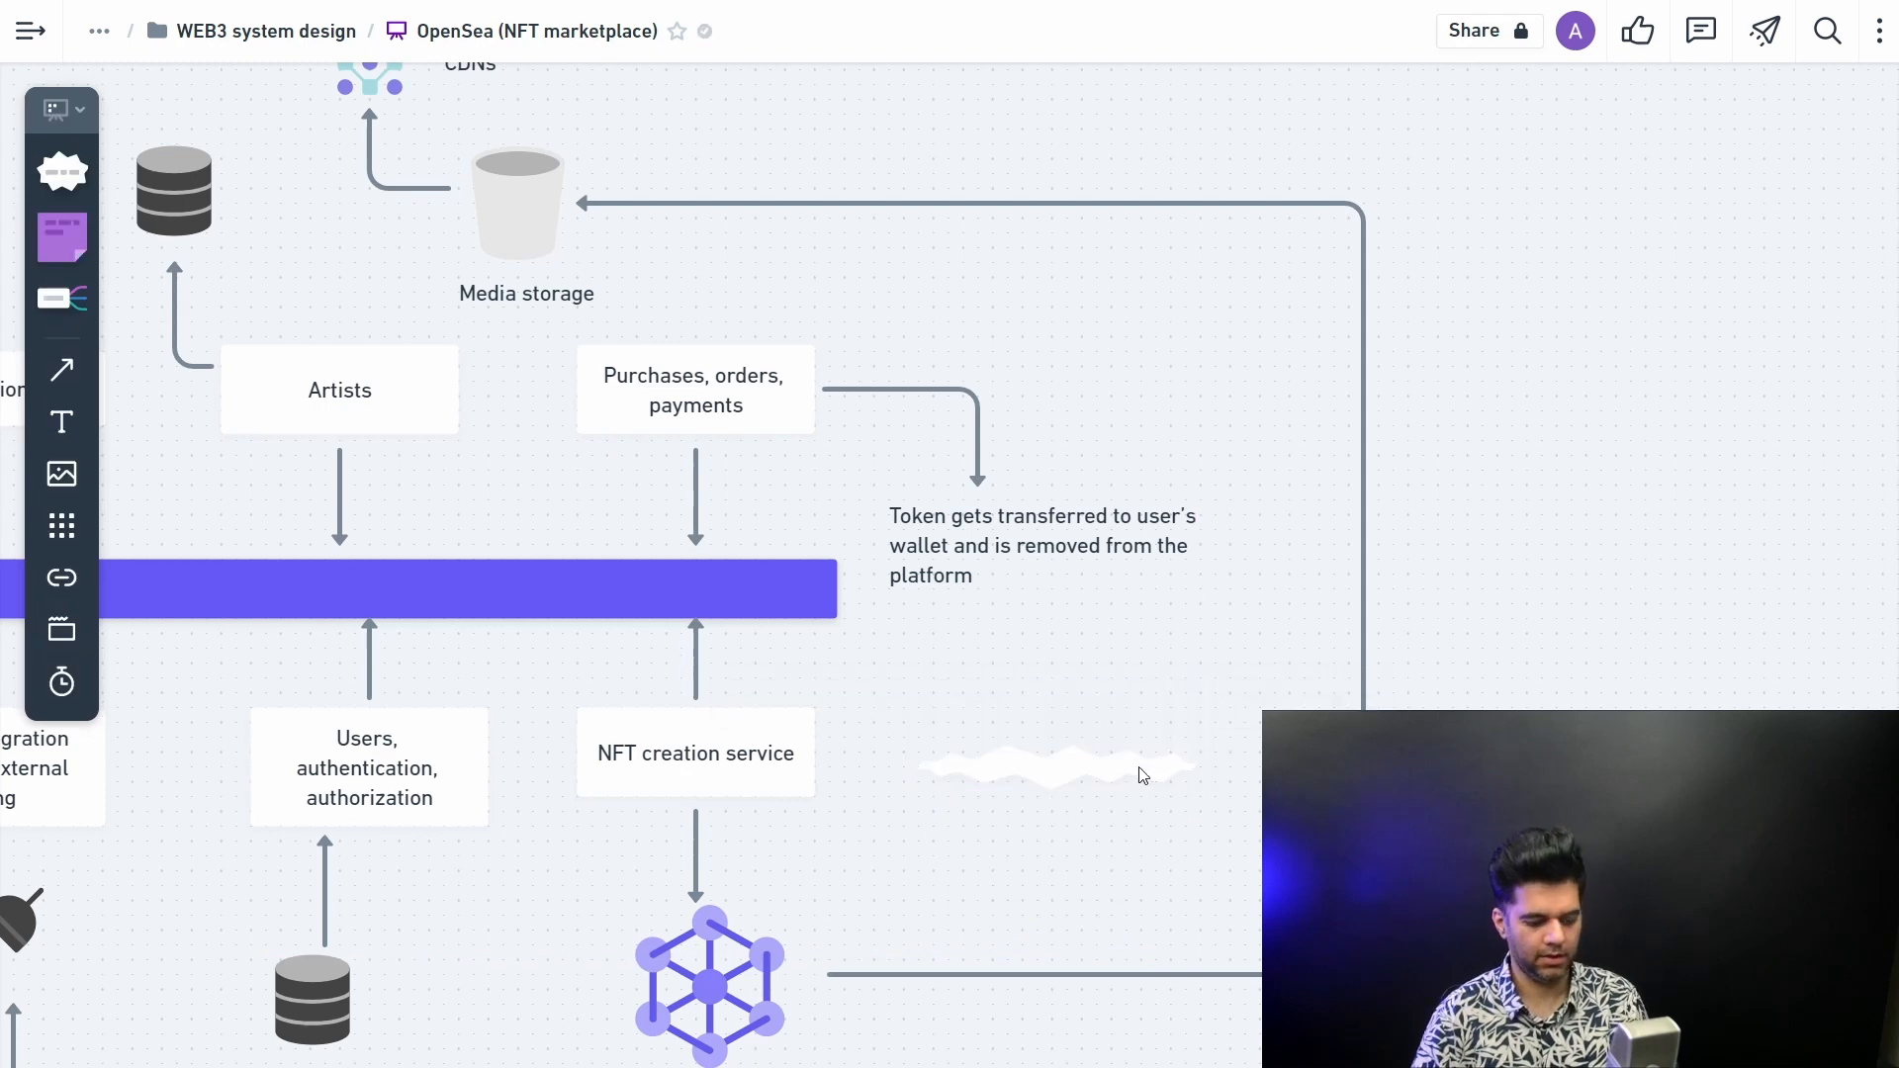
click(1111, 855)
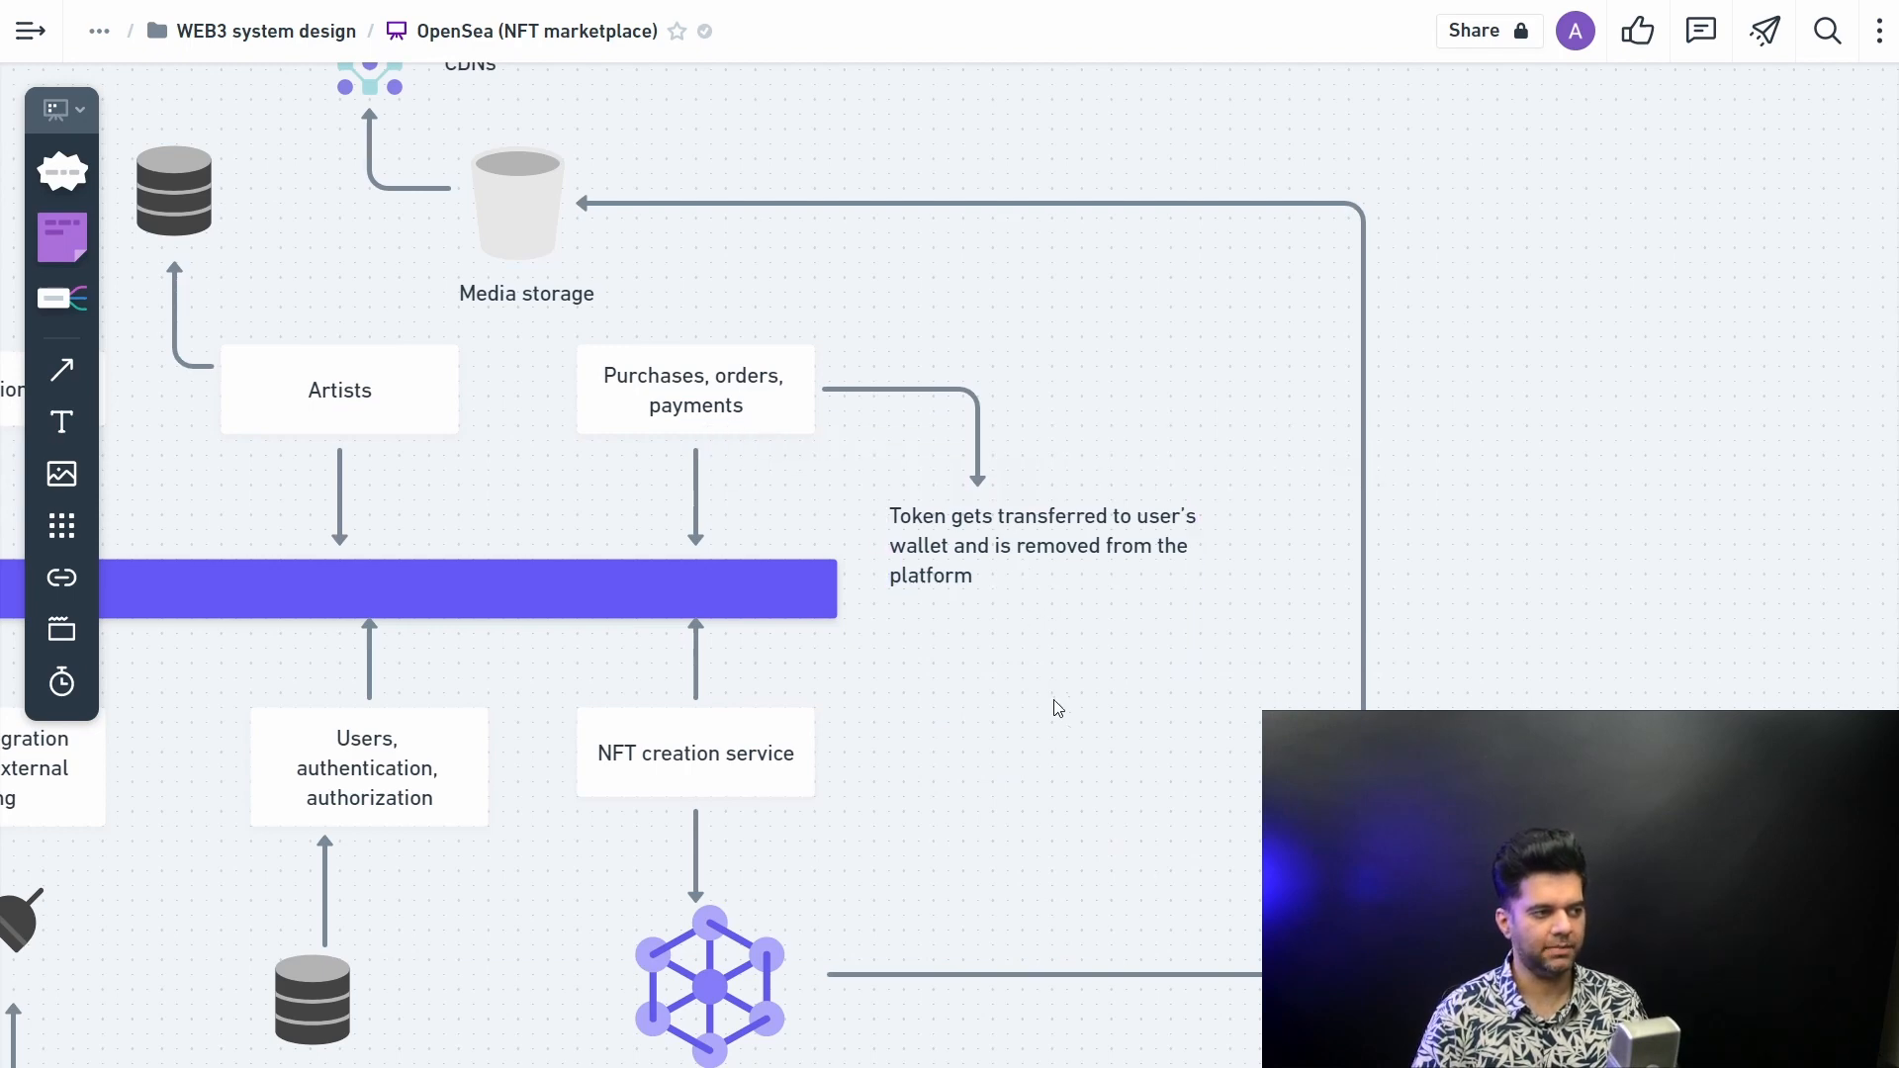
scroll(1211, 838, down, 5)
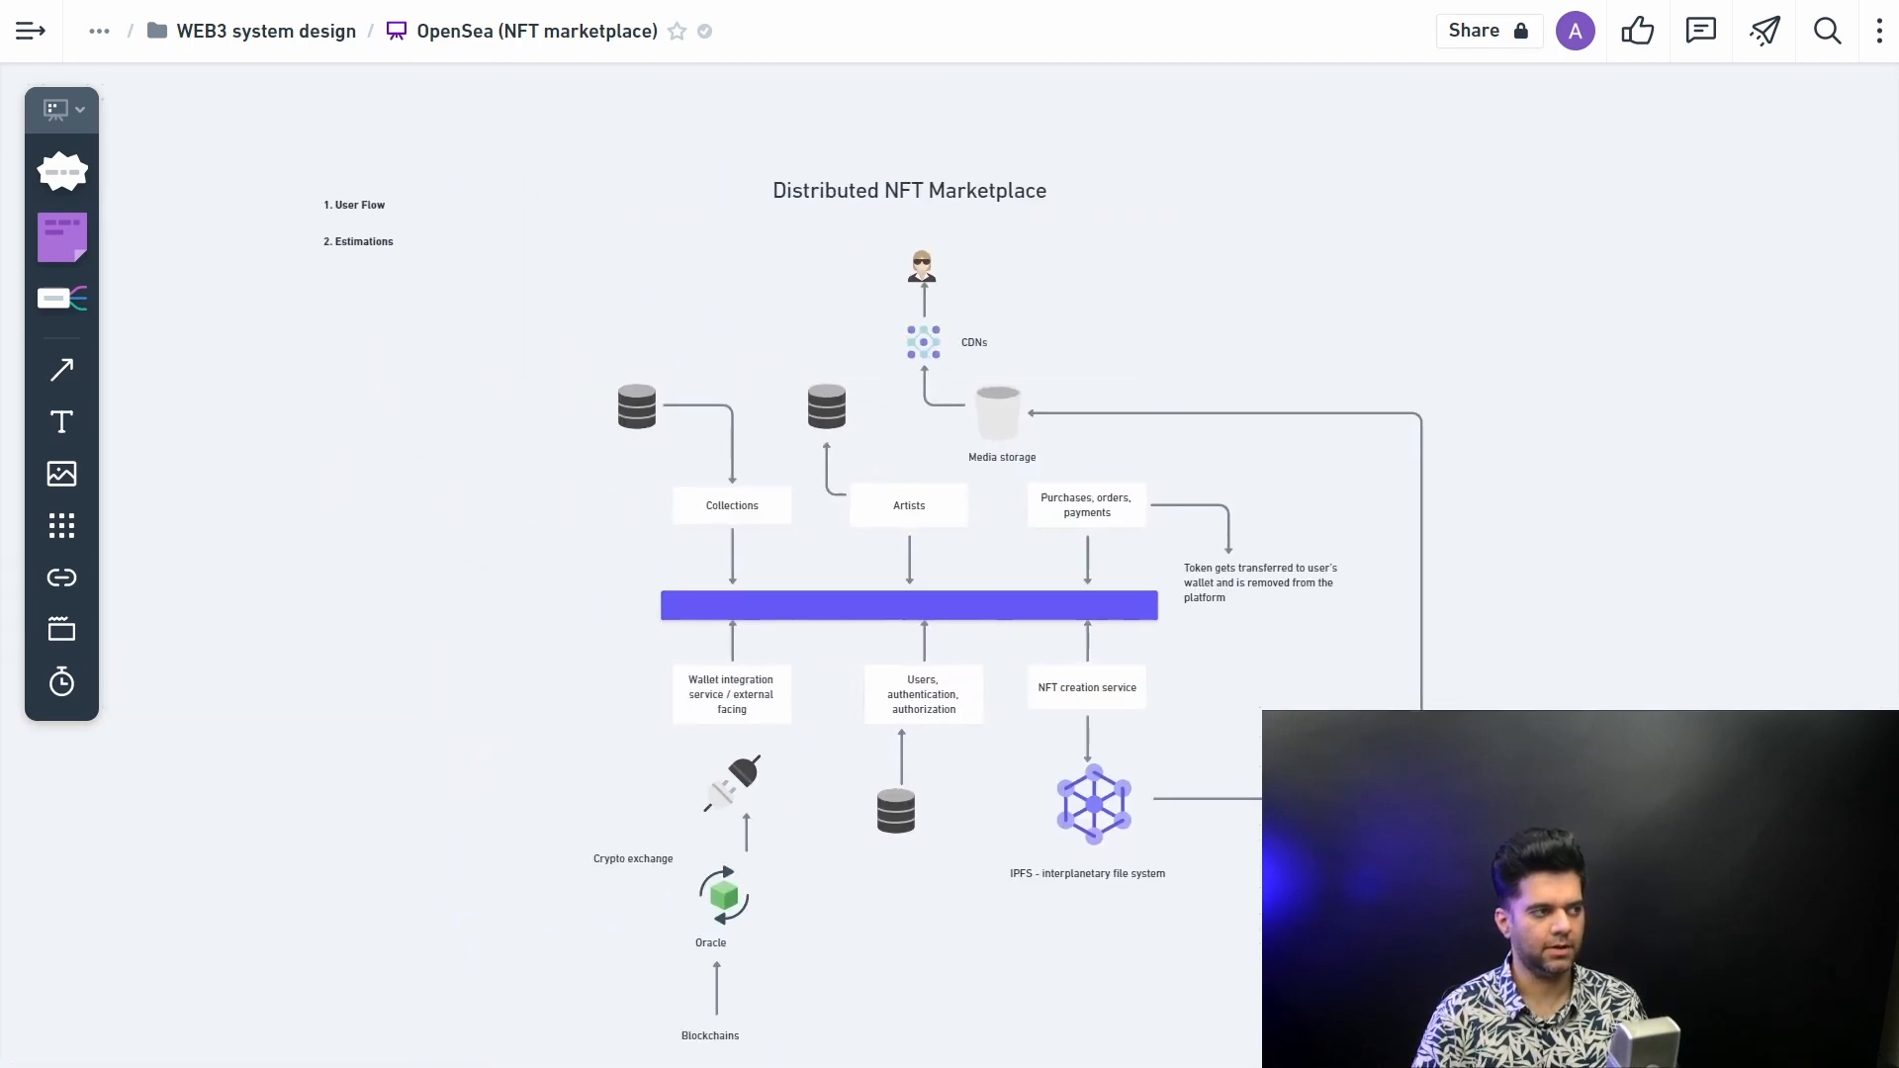
scroll(921, 593, down, 2)
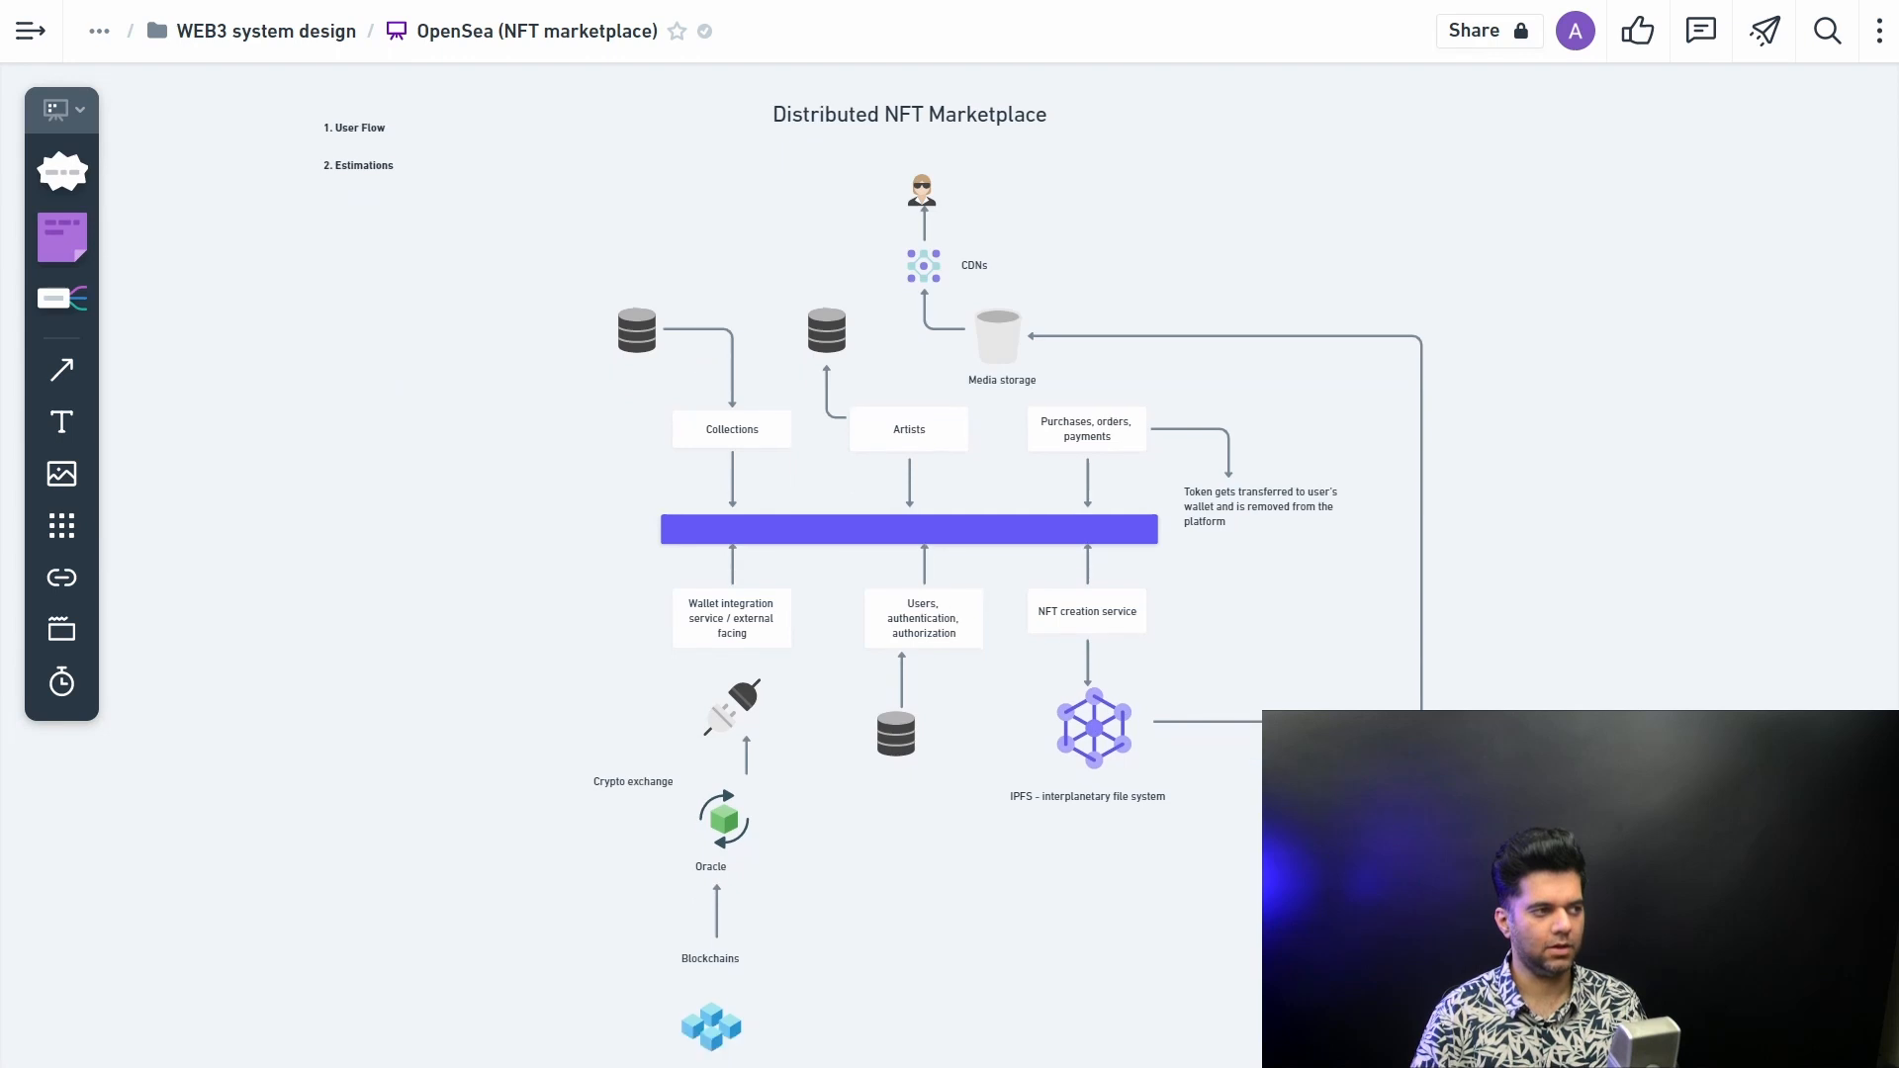
scroll(1293, 414, down, 2)
scroll(1292, 413, up, 4)
double_click(889, 204)
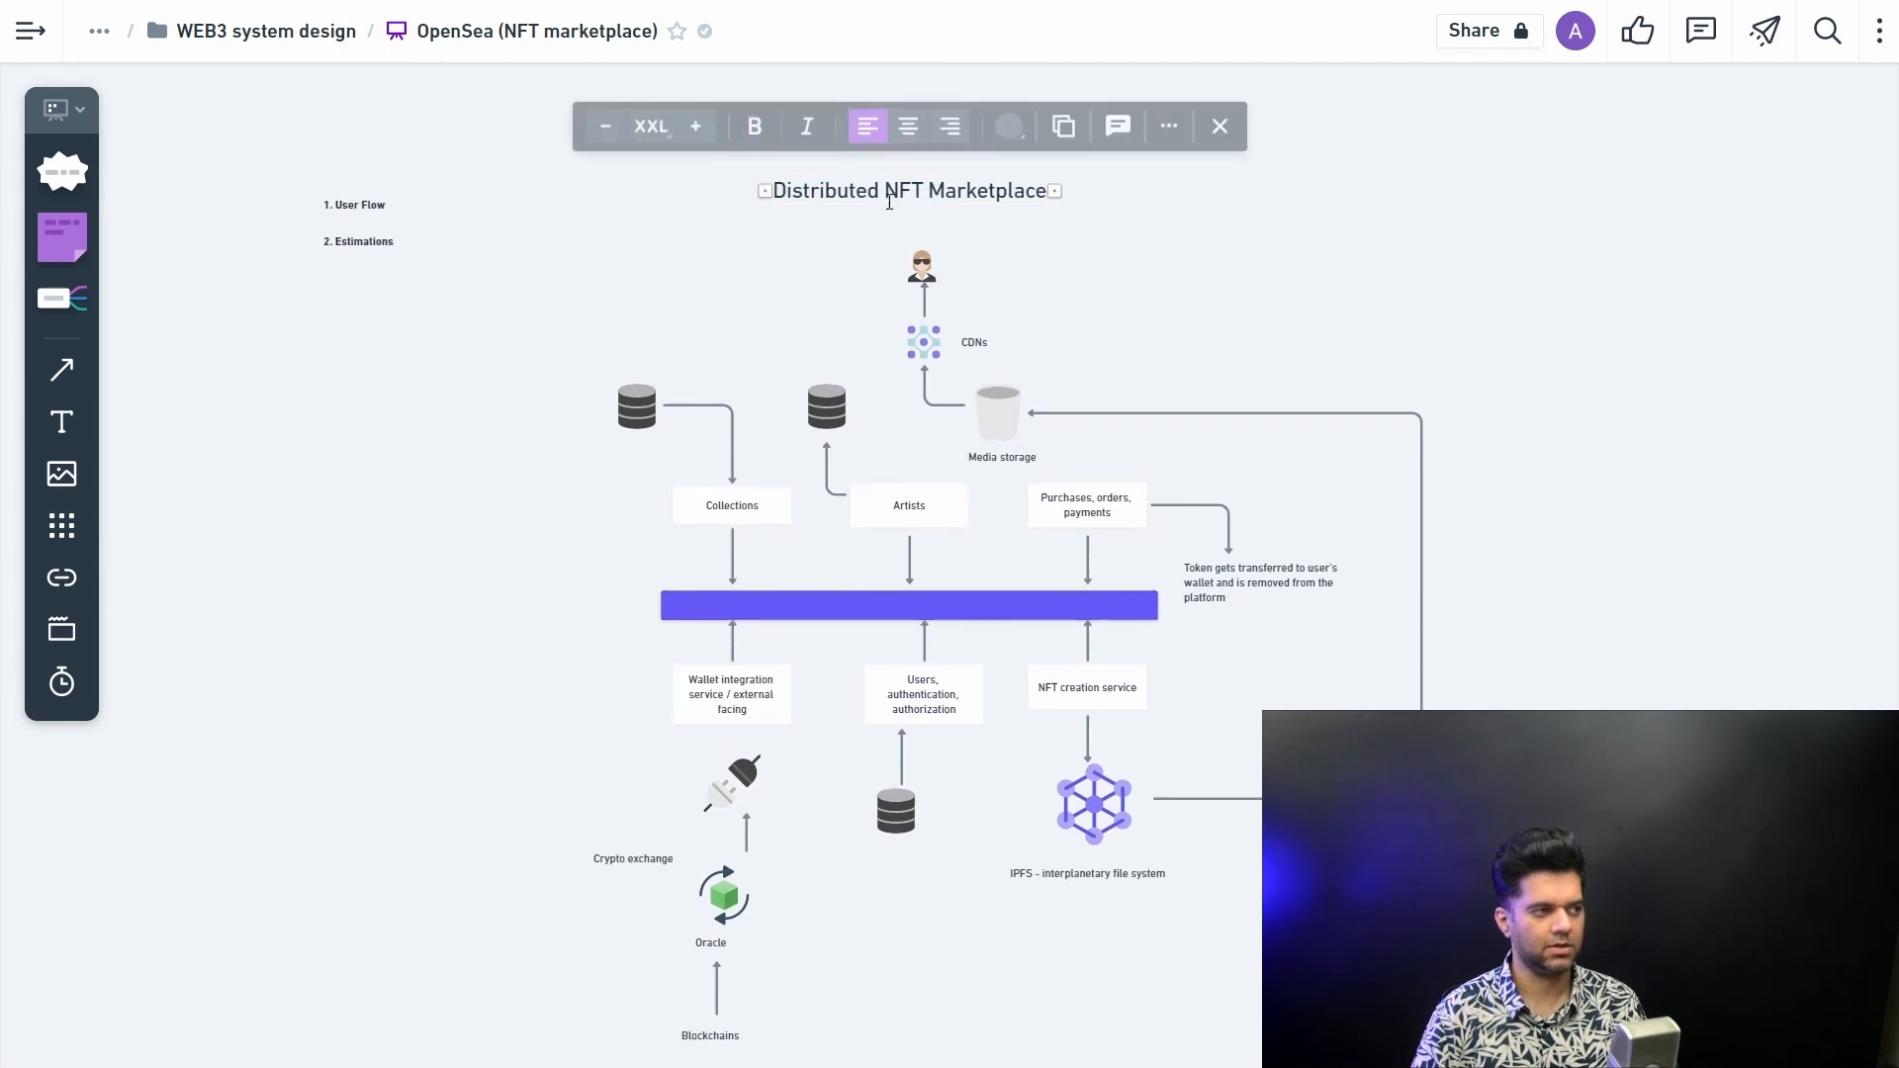
drag(876, 190, 732, 191)
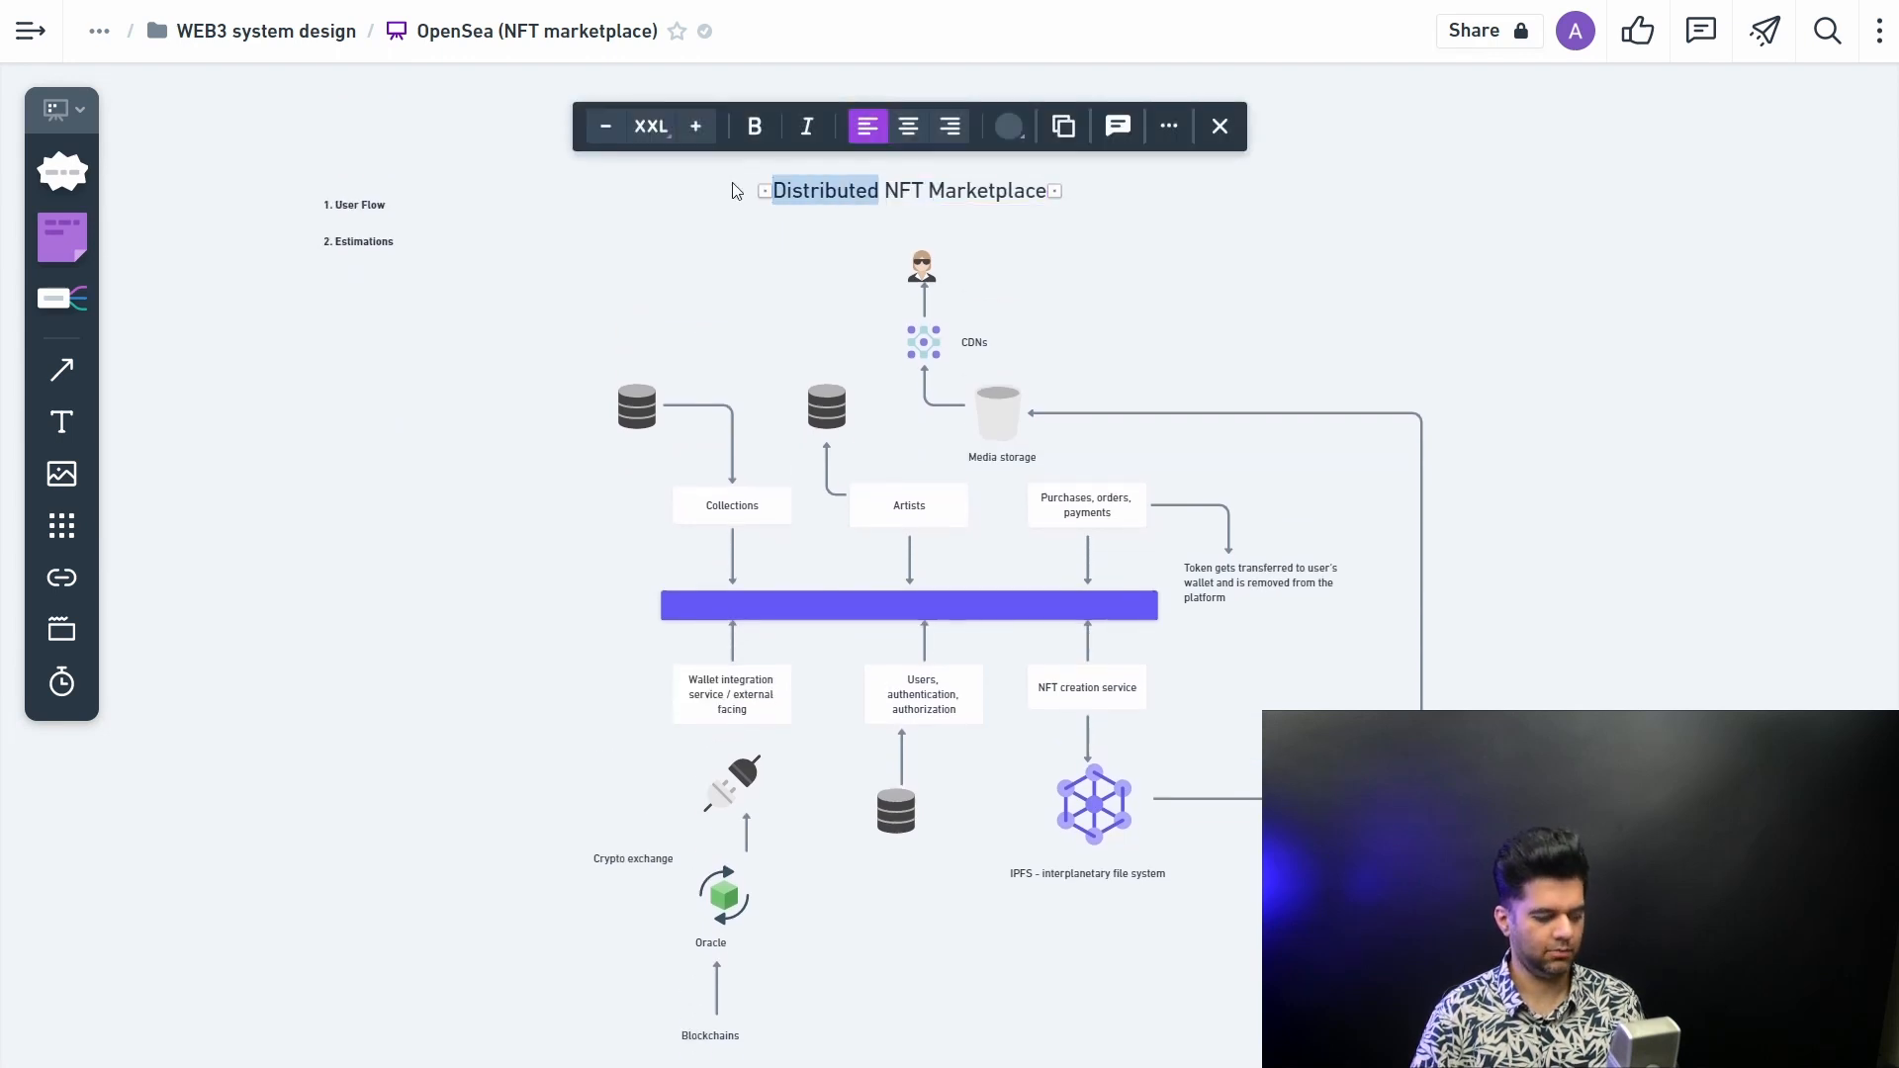
key(ctrl+b)
click(772, 254)
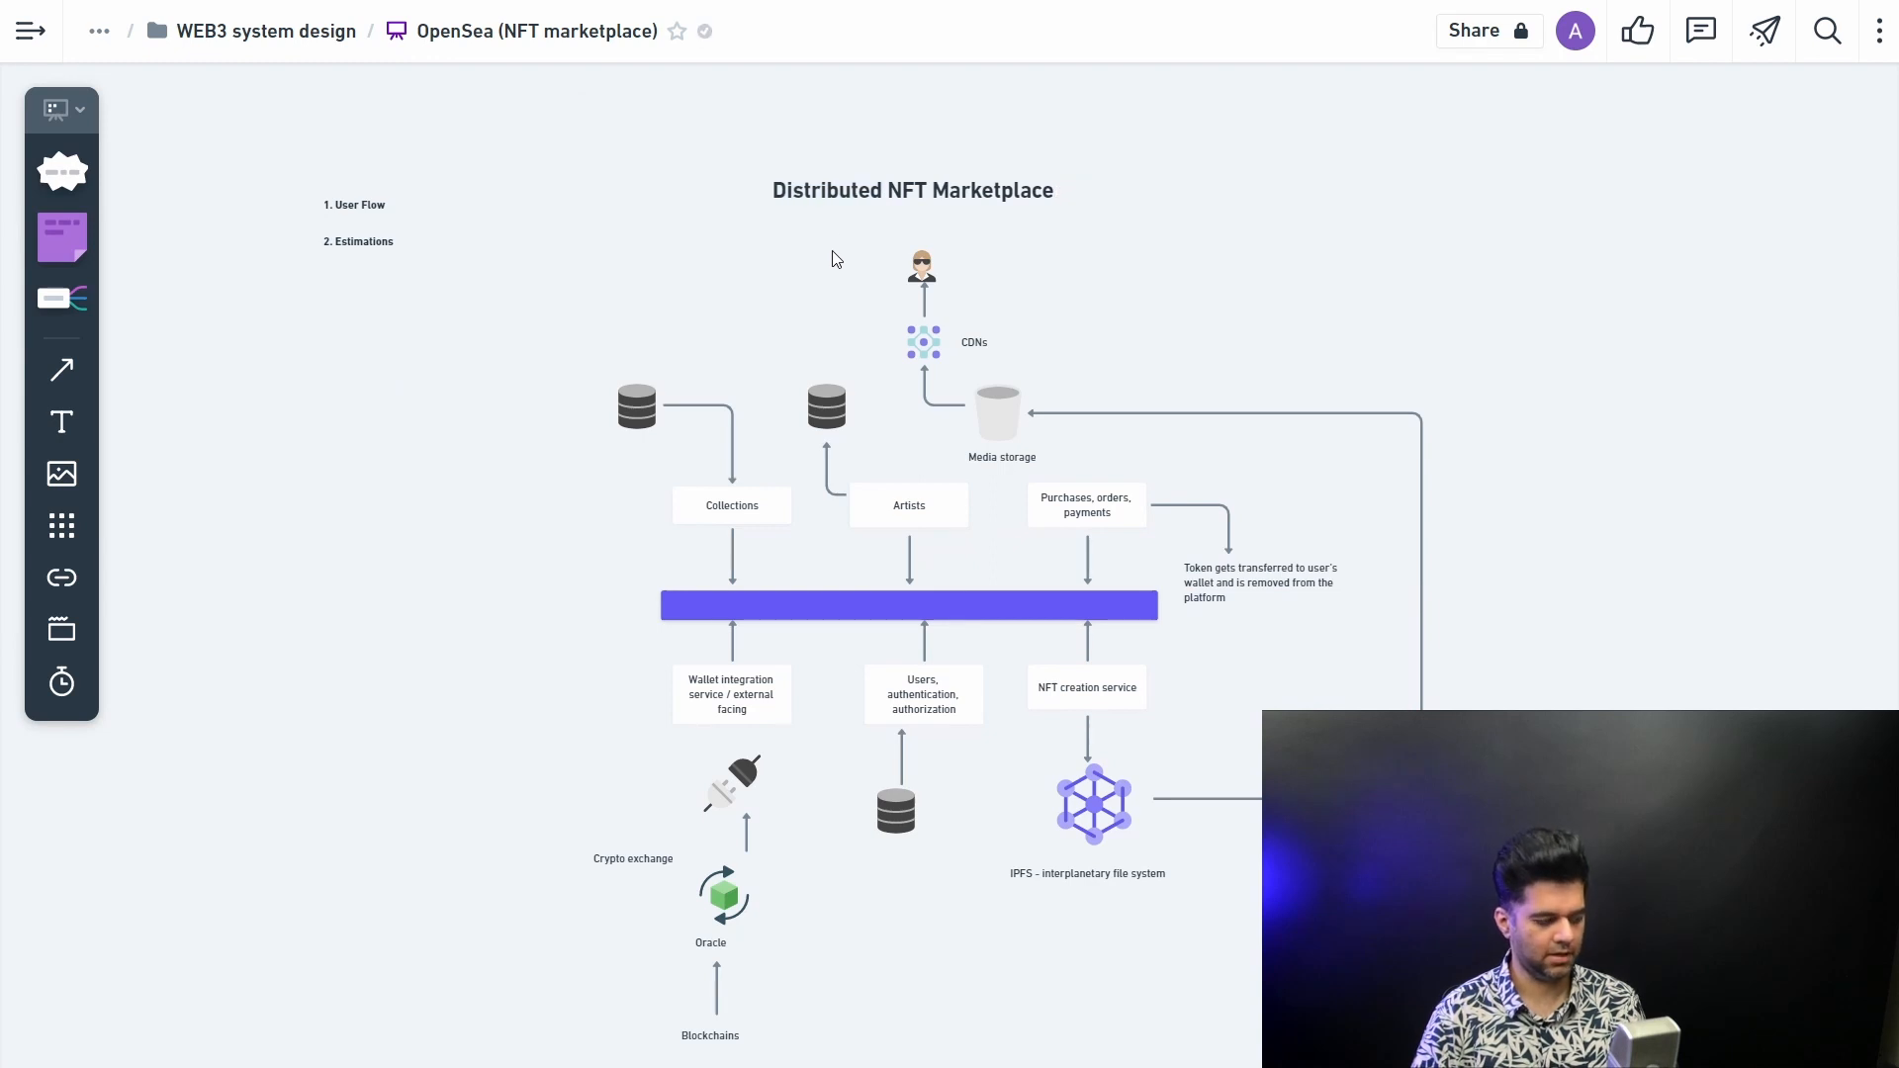
click(846, 189)
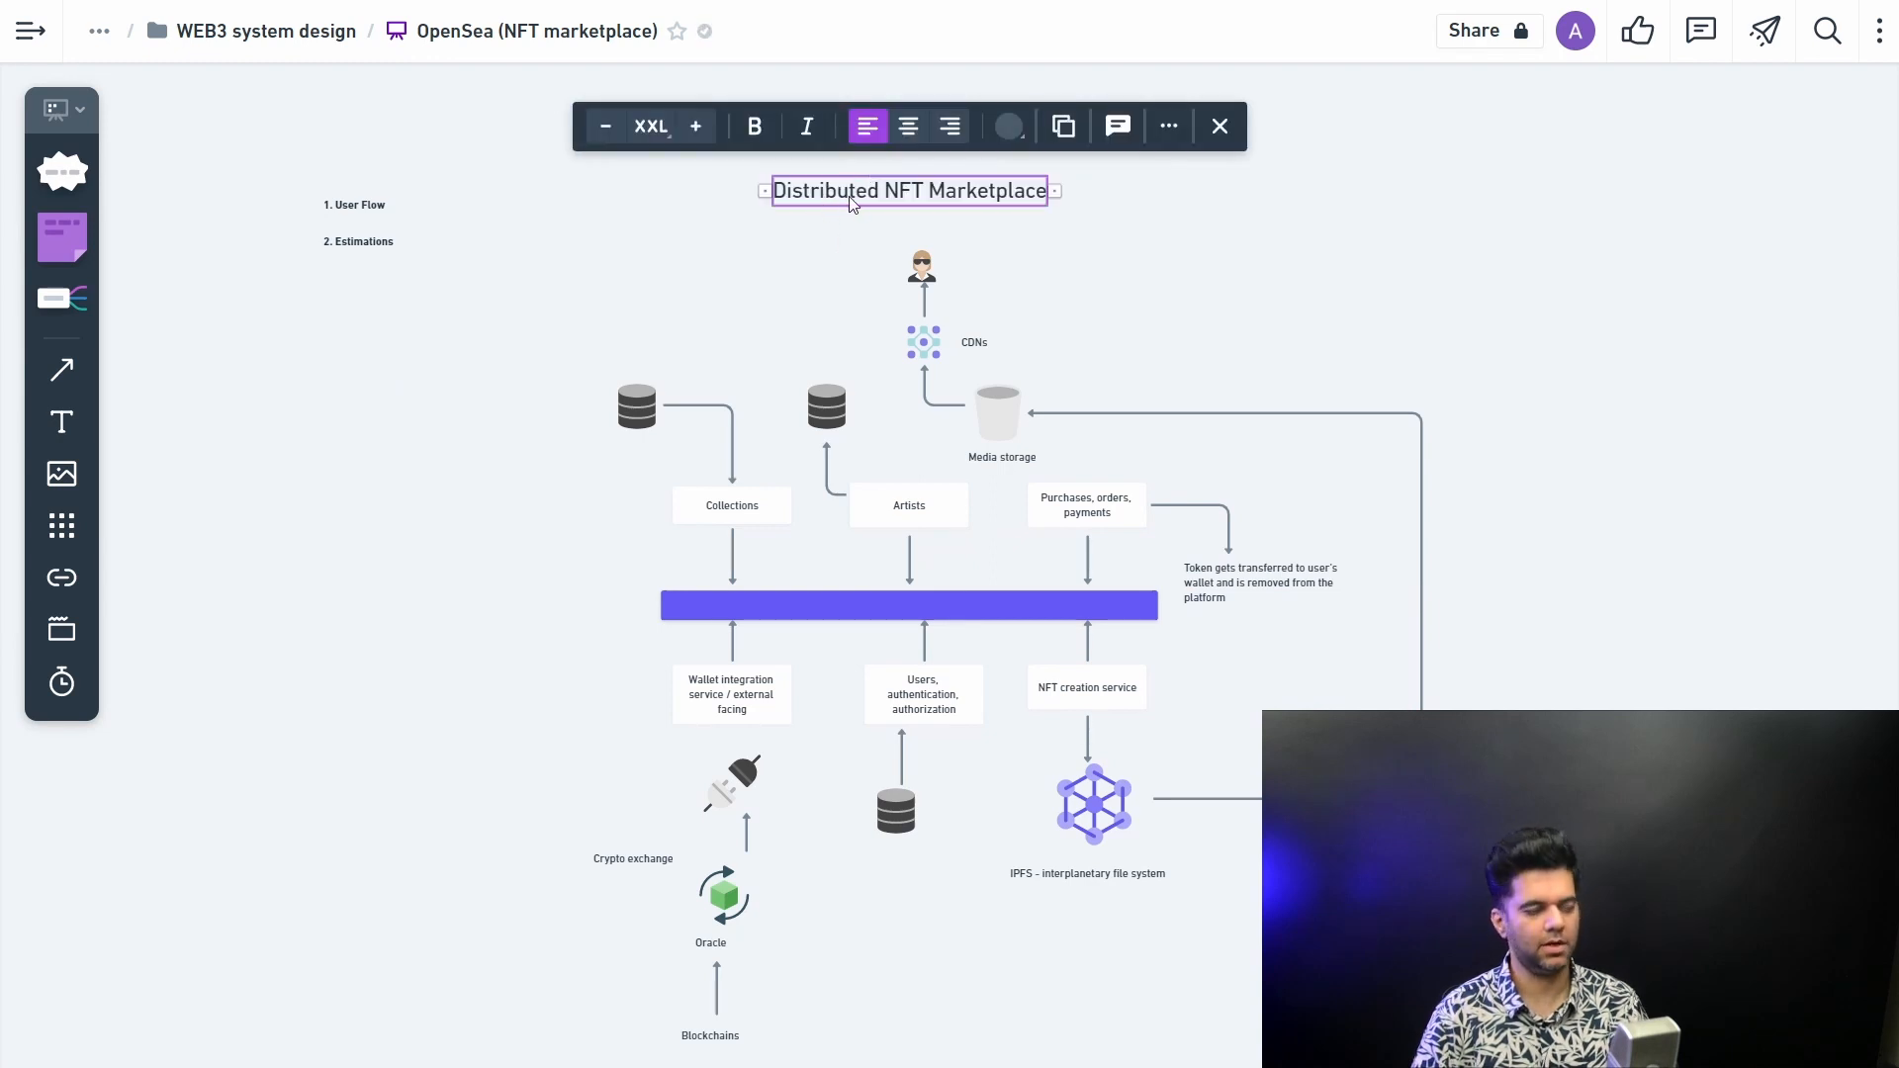
double_click(831, 192)
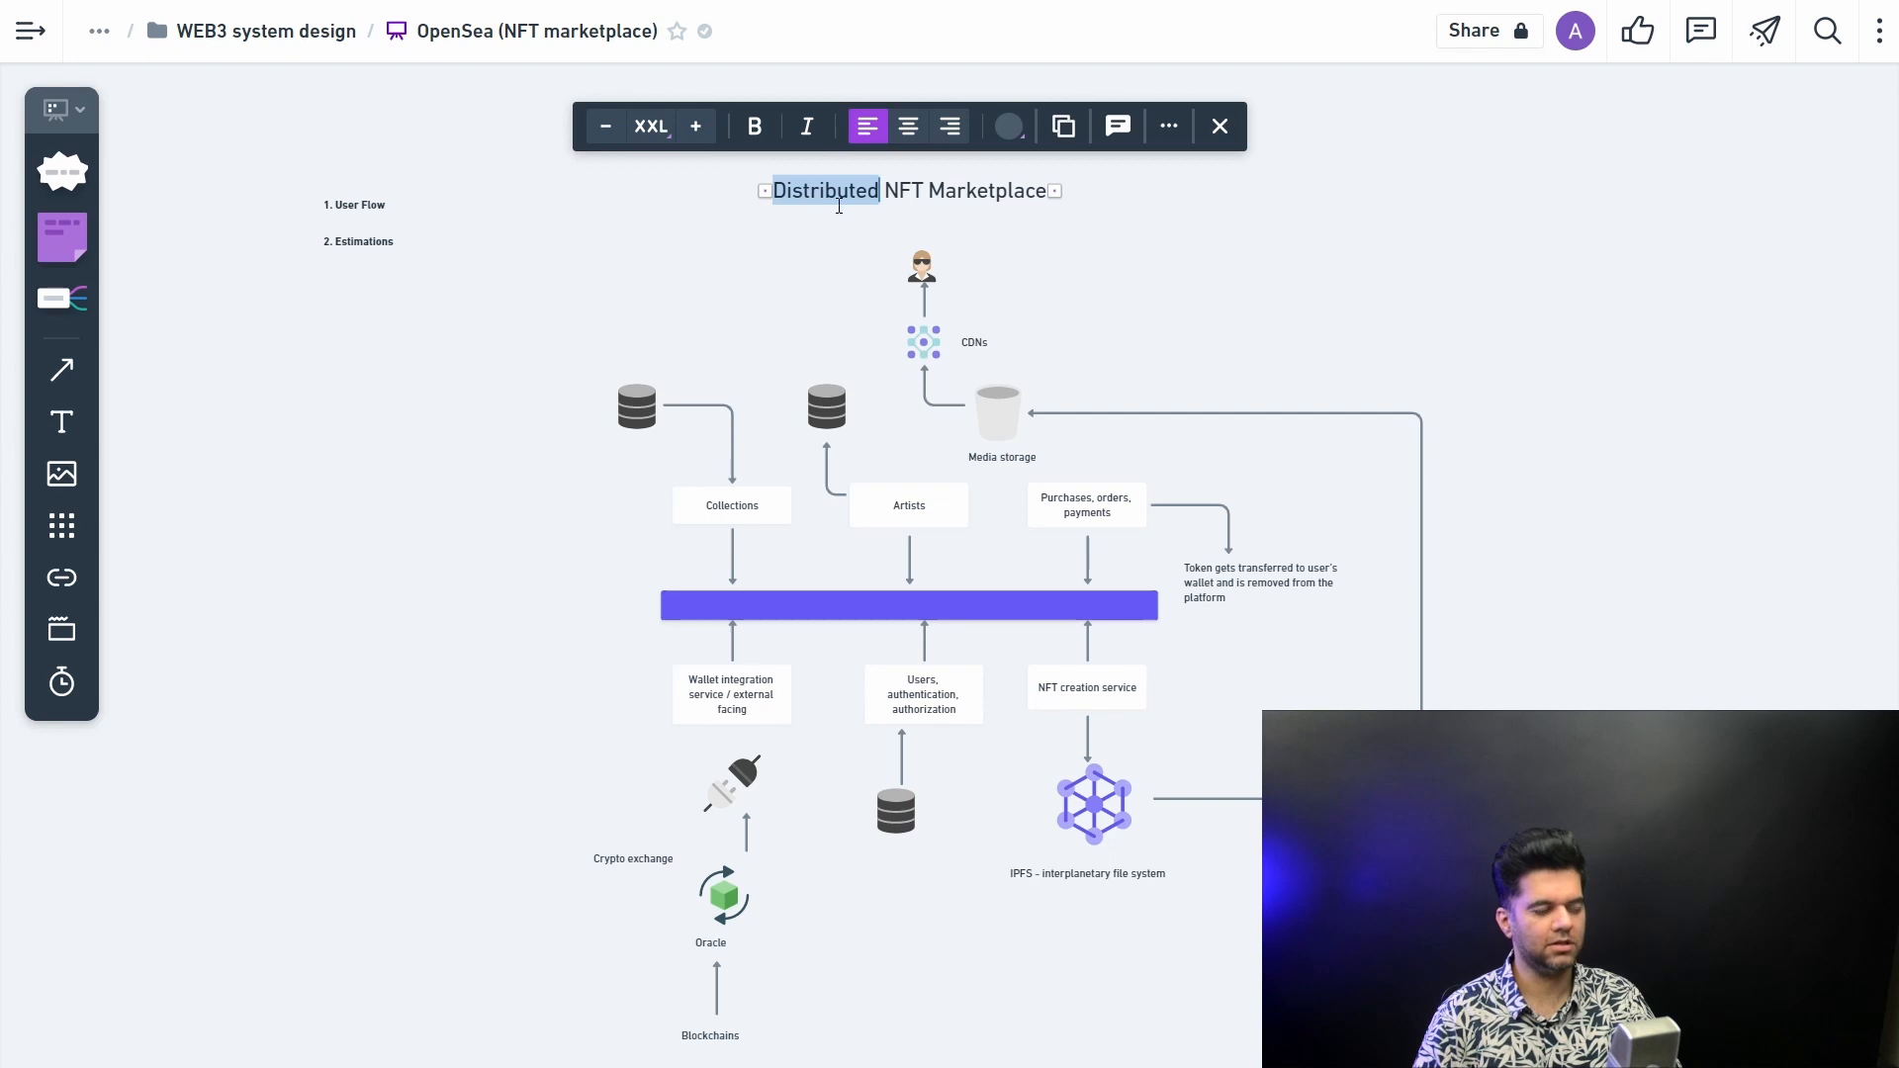
click(847, 268)
scroll(918, 349, down, 3)
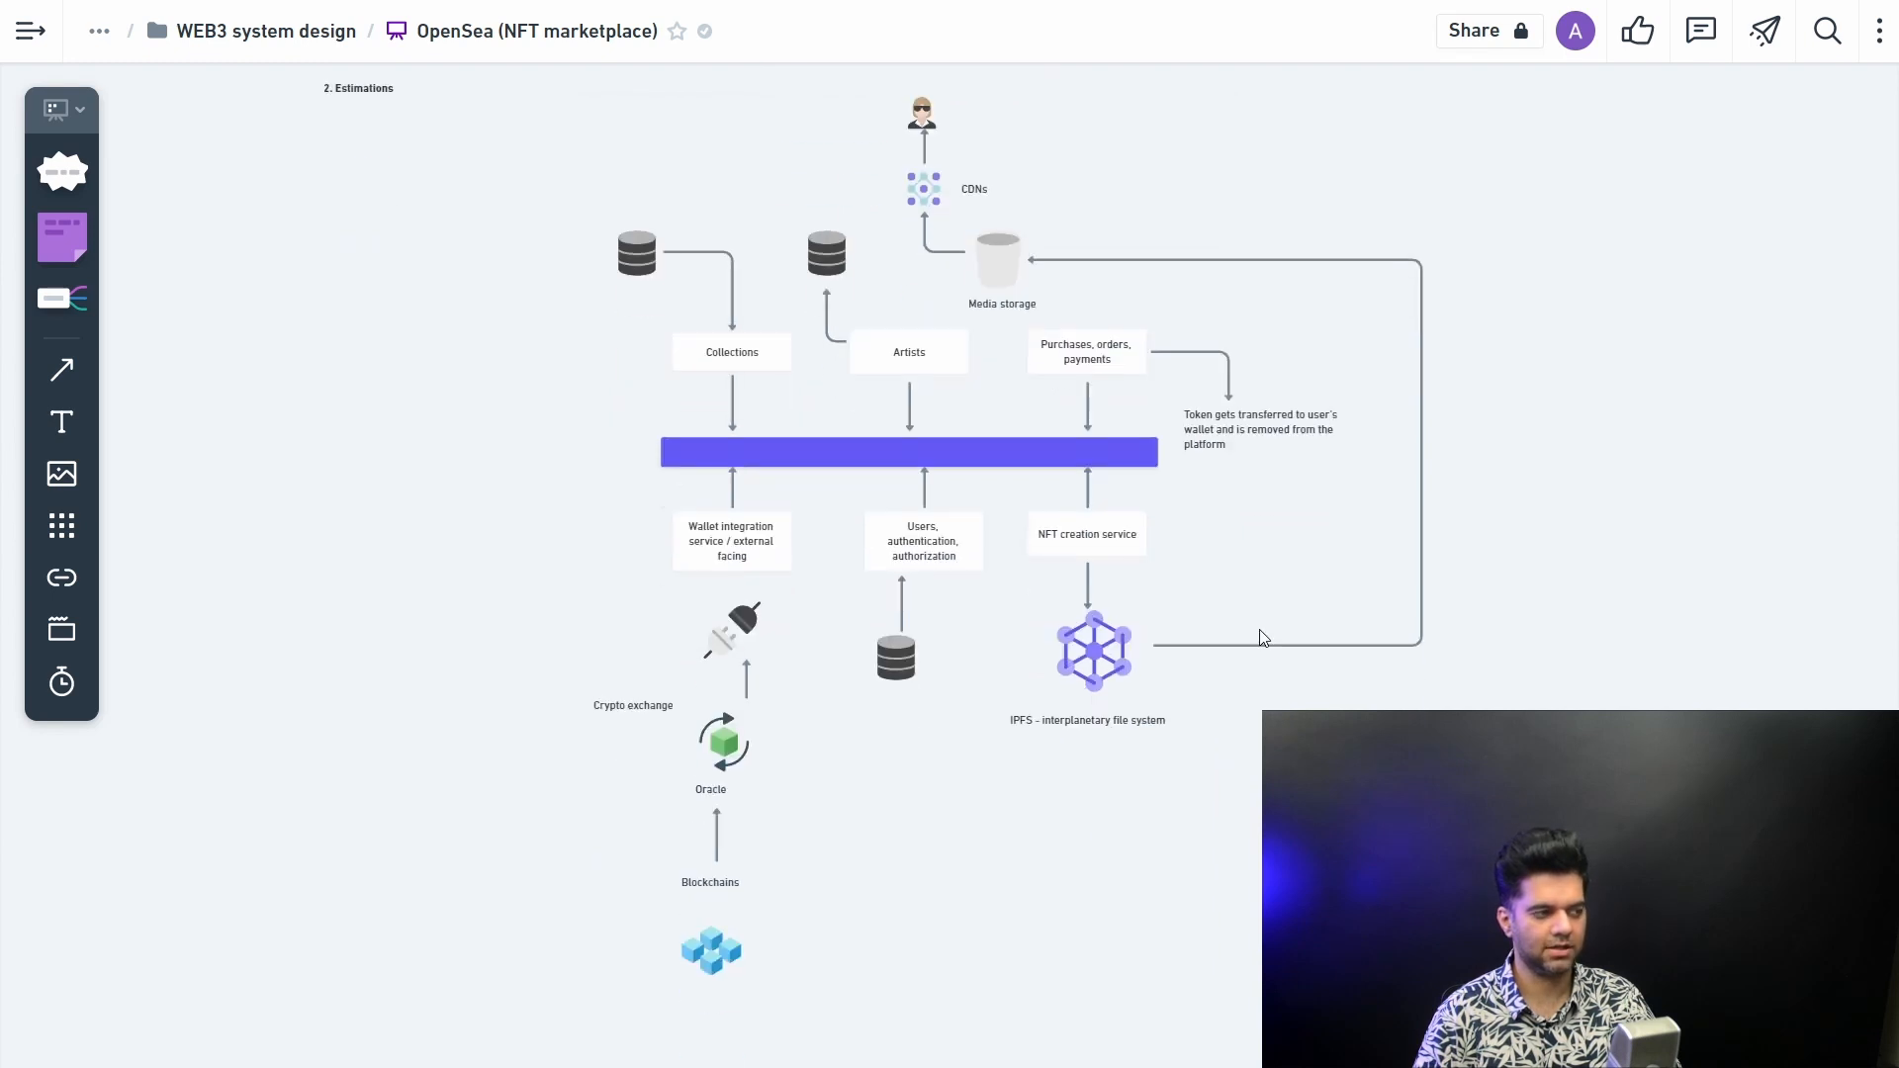
scroll(1277, 634, up, 1)
scroll(1278, 633, down, 1)
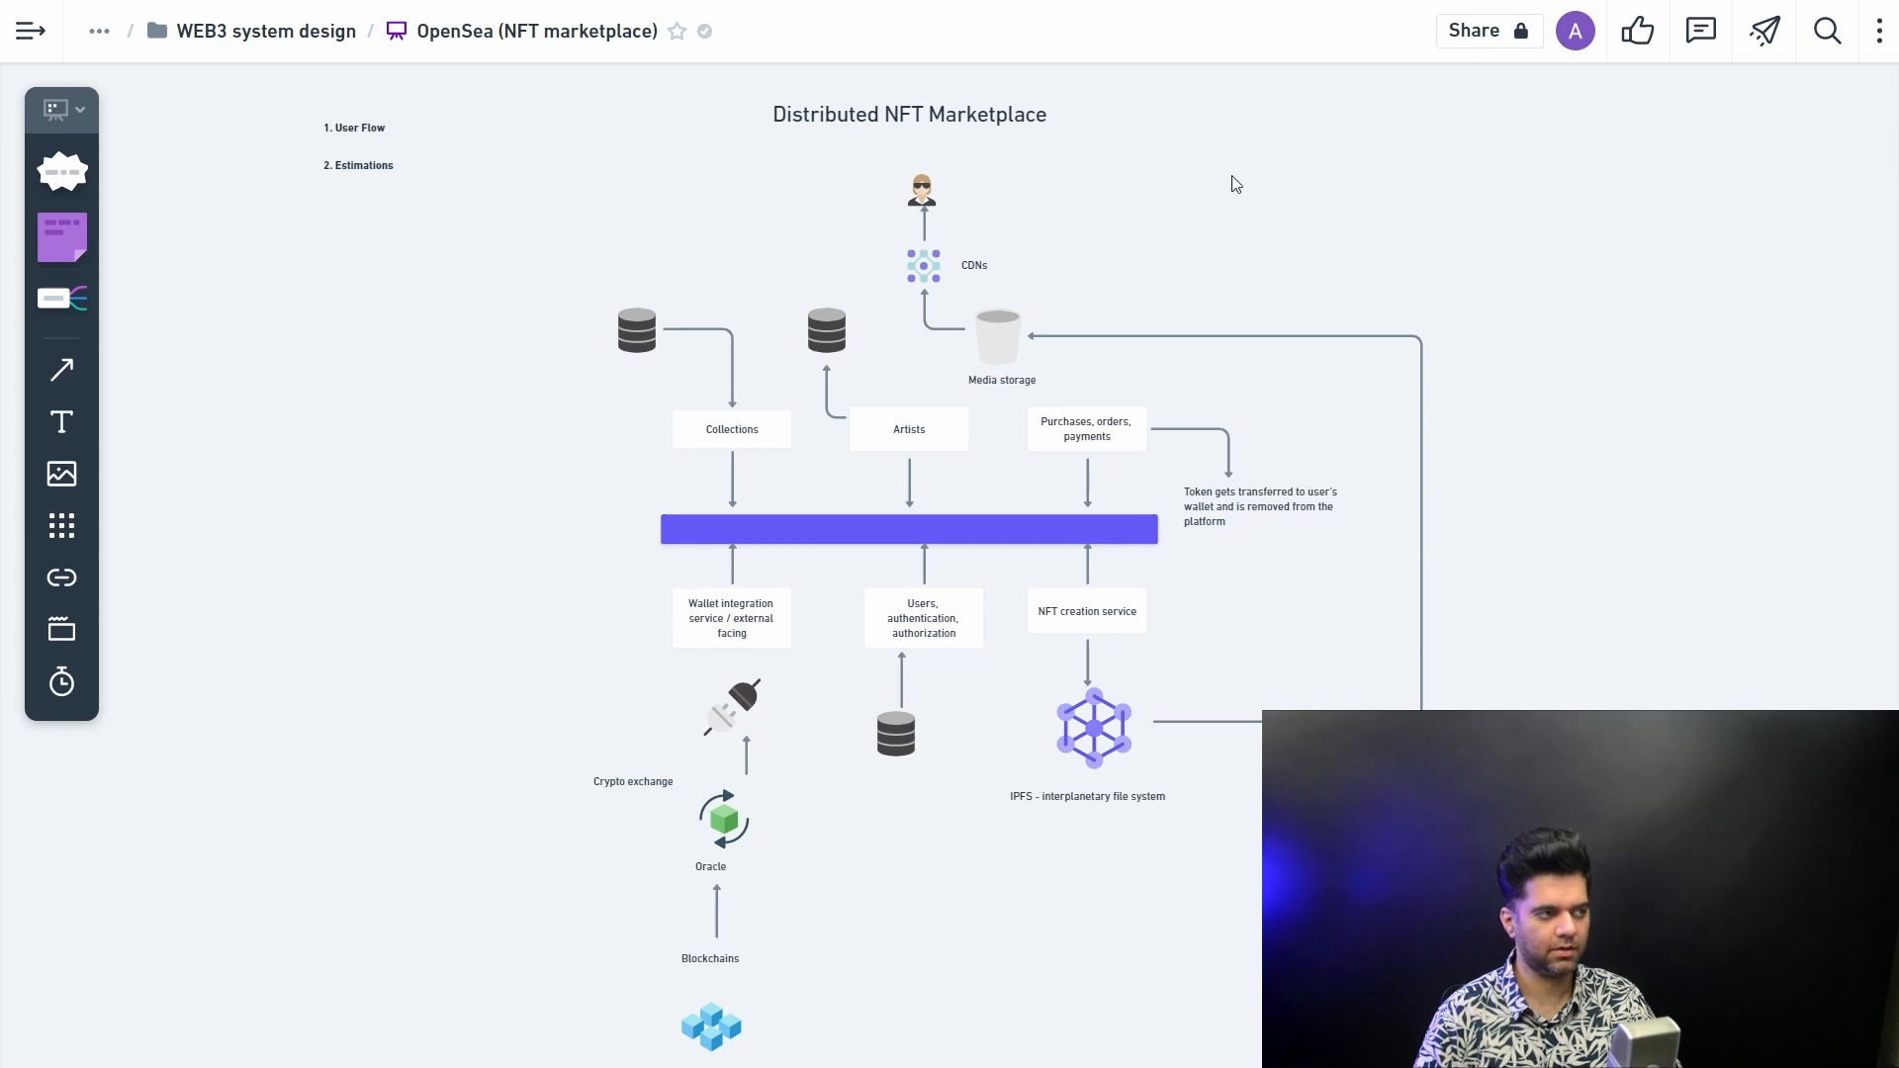
drag(499, 151, 1573, 1023)
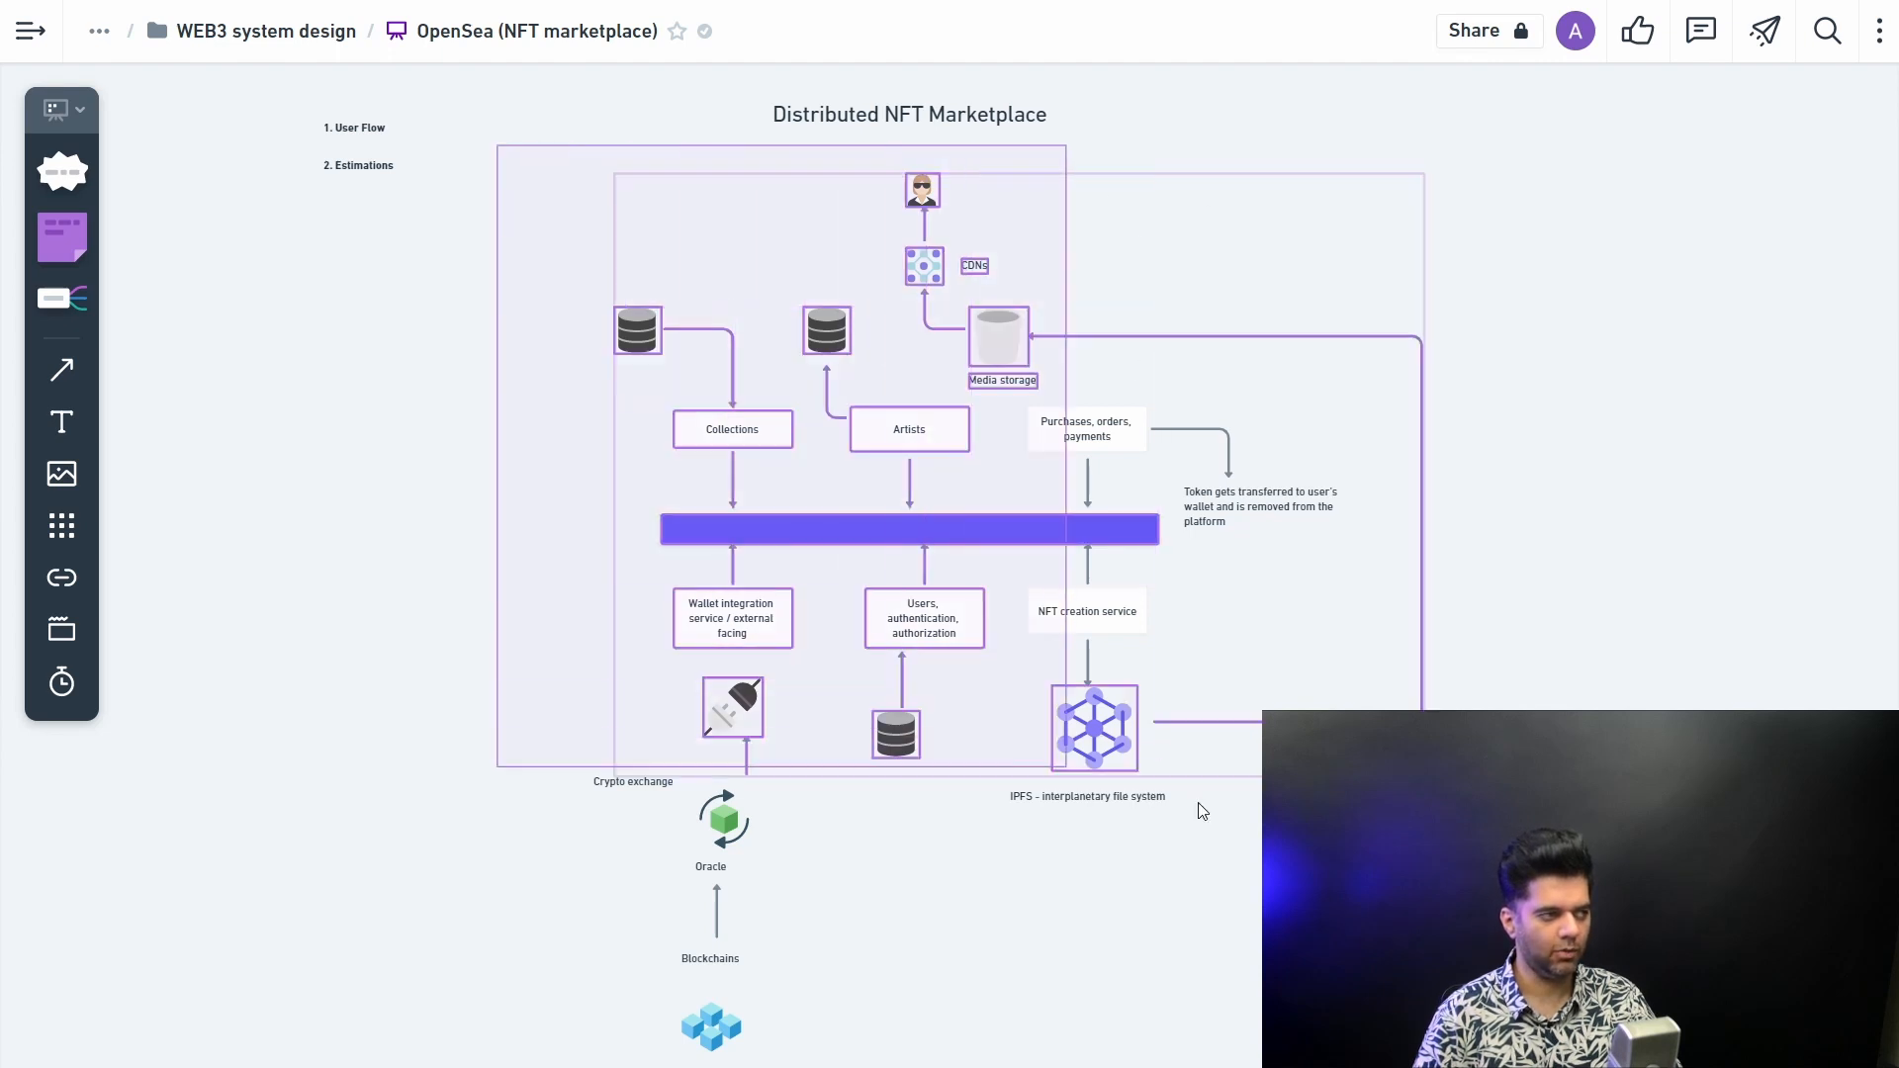
scroll(1039, 594, down, 3)
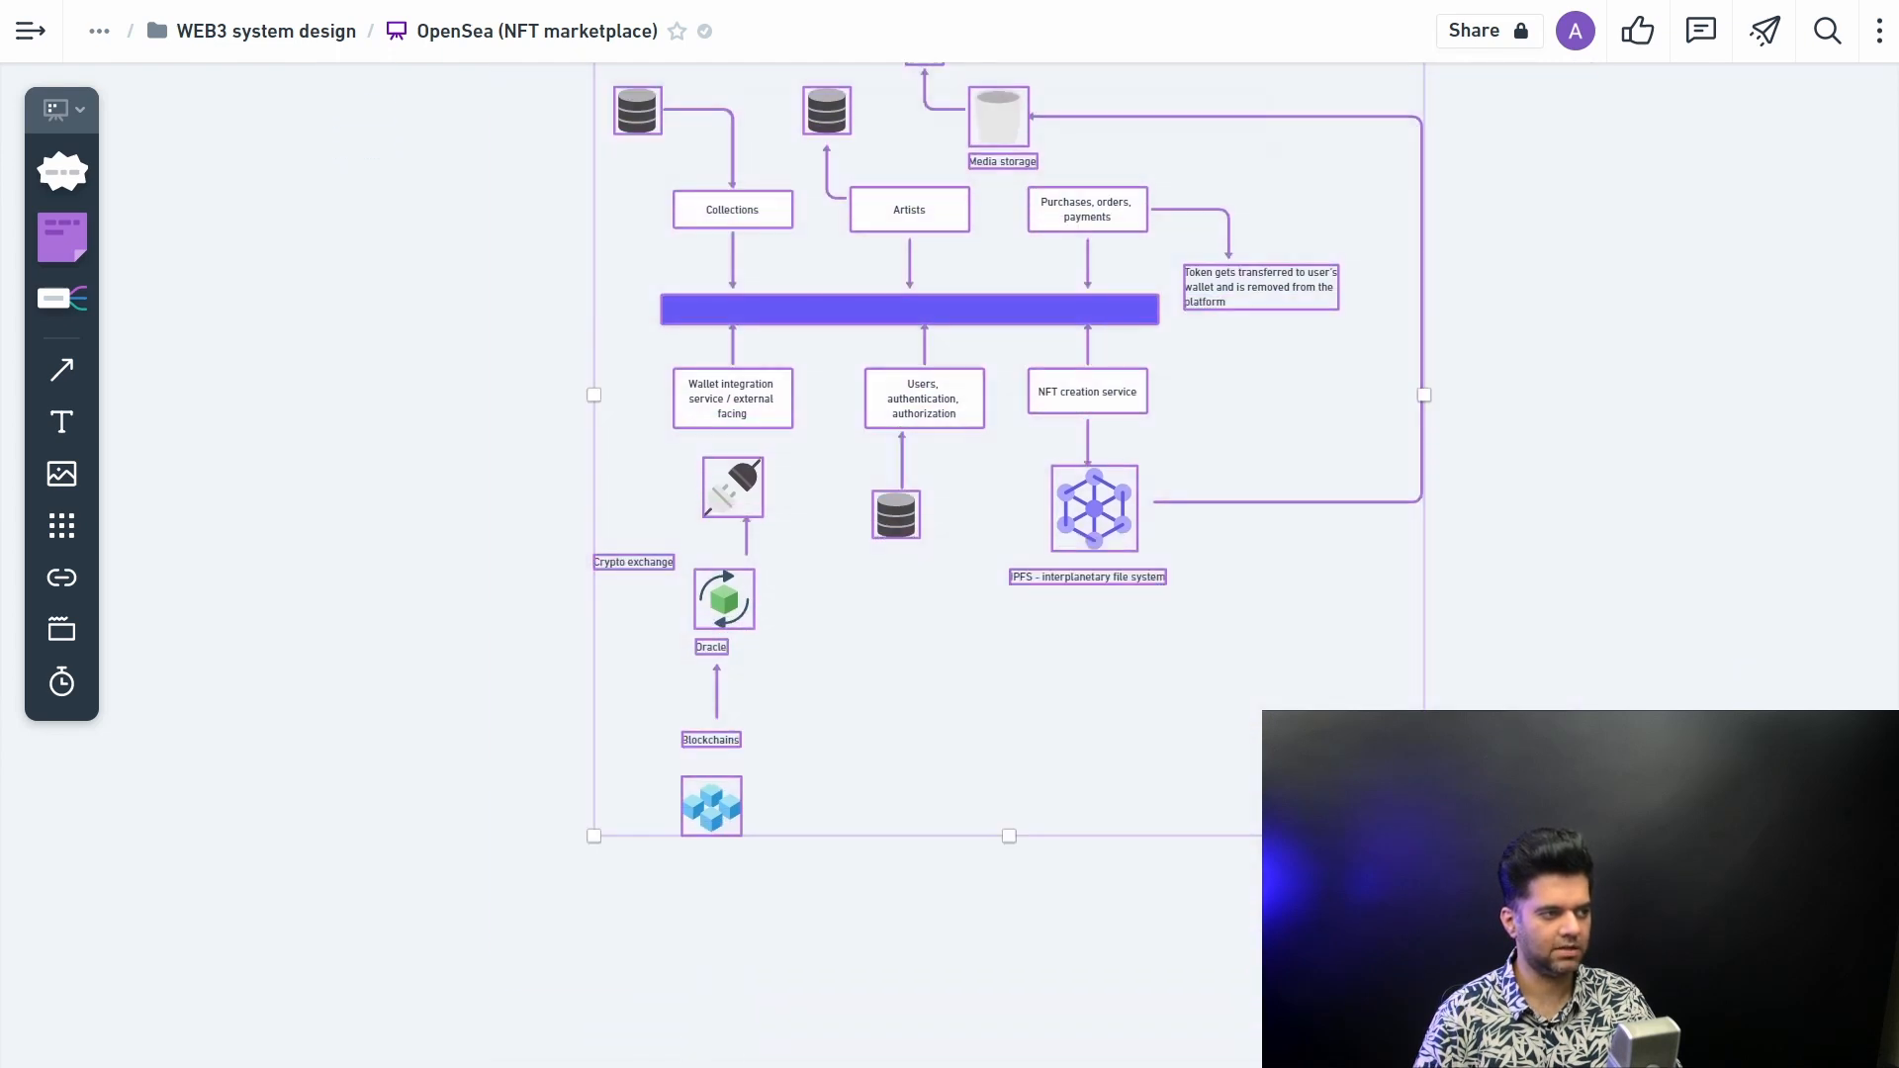
scroll(1040, 593, up, 5)
click(445, 178)
scroll(951, 593, down, 2)
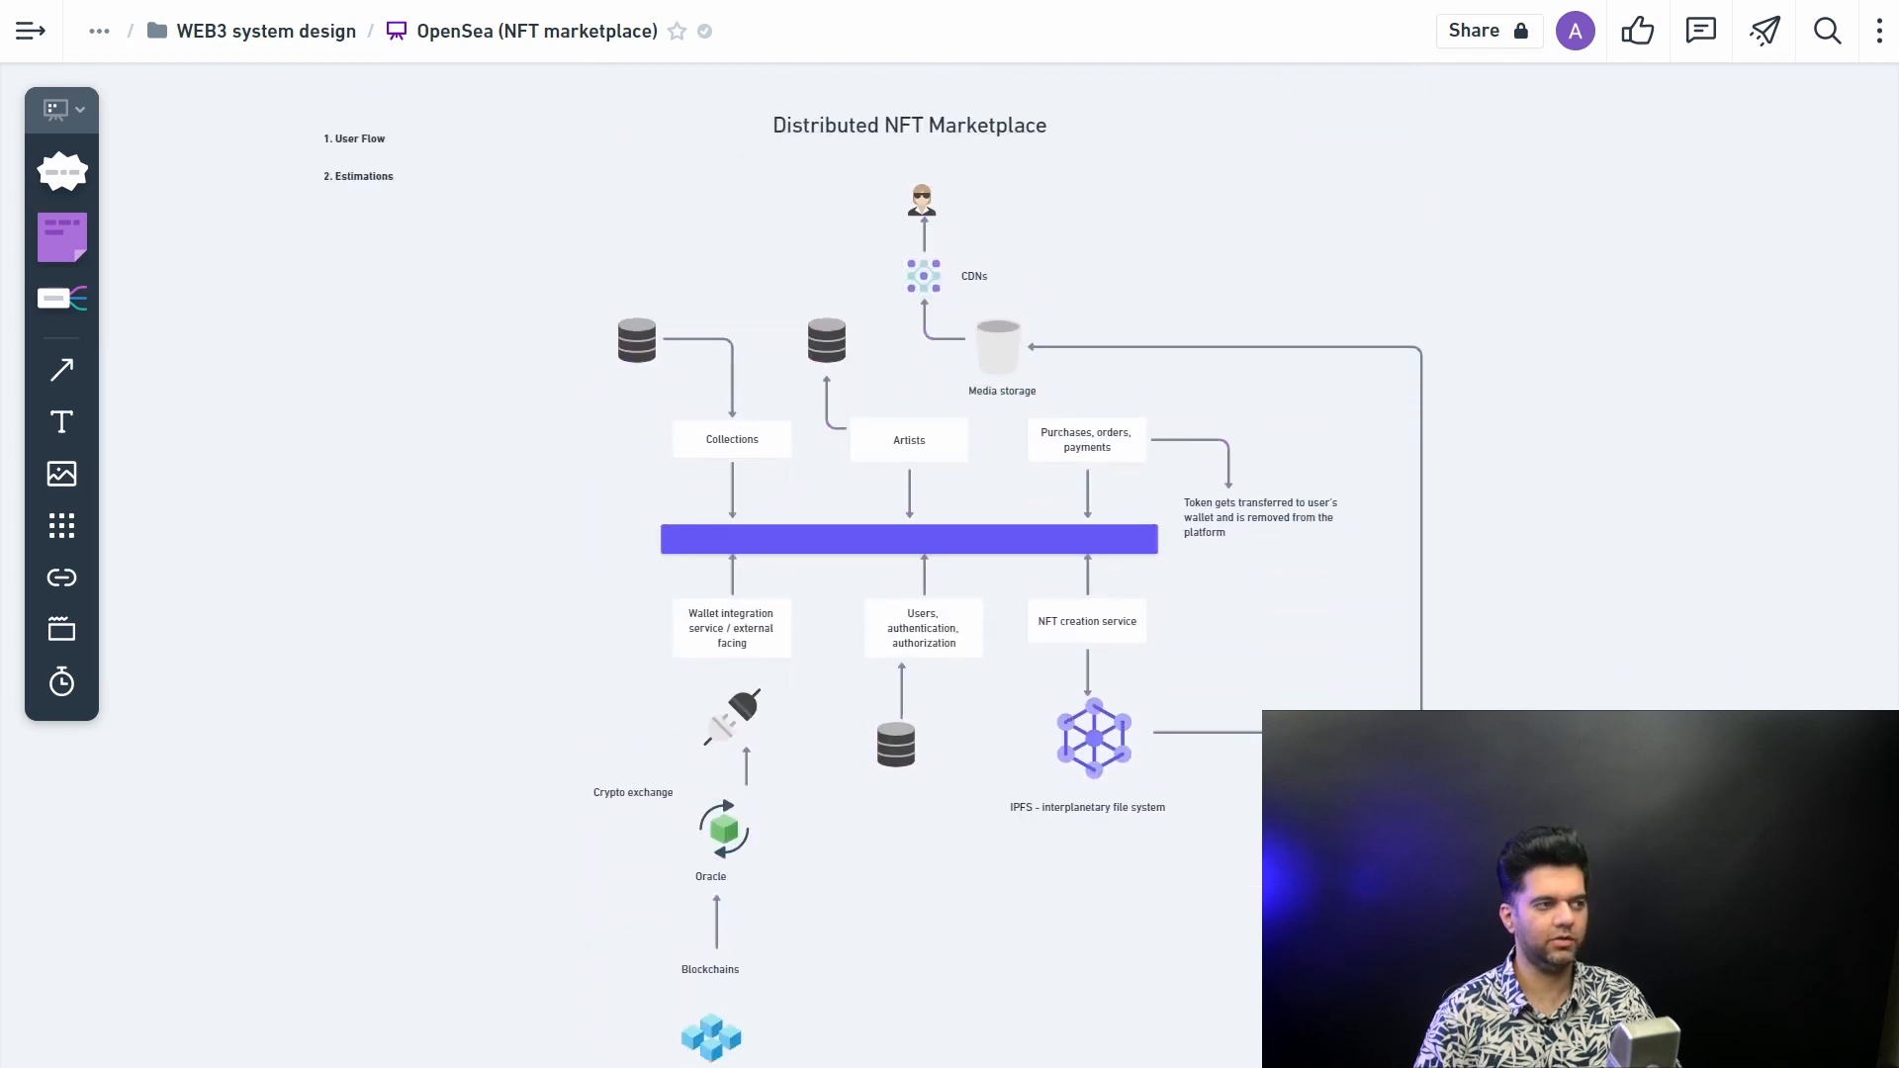